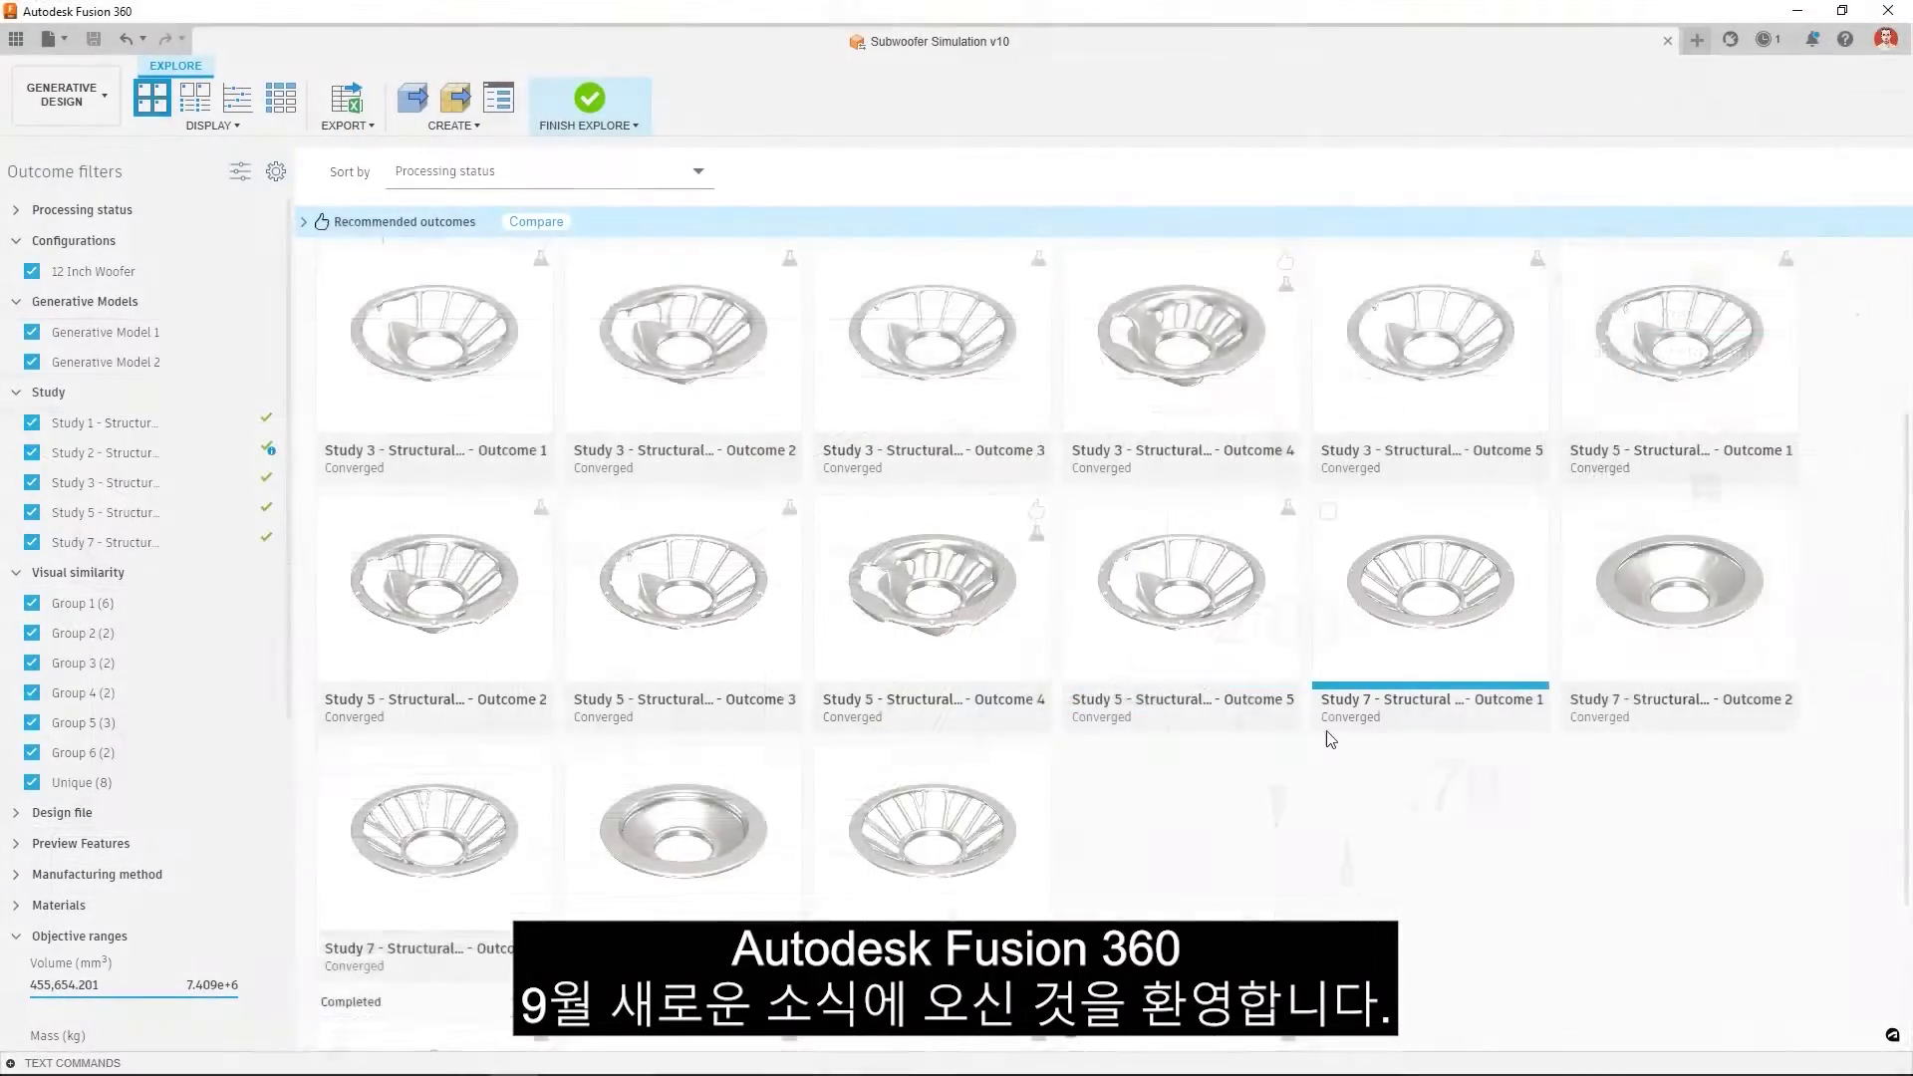
Browse the generative outcomes and fill the build volume with hook brackets
scroll(1326, 731, "down", 2)
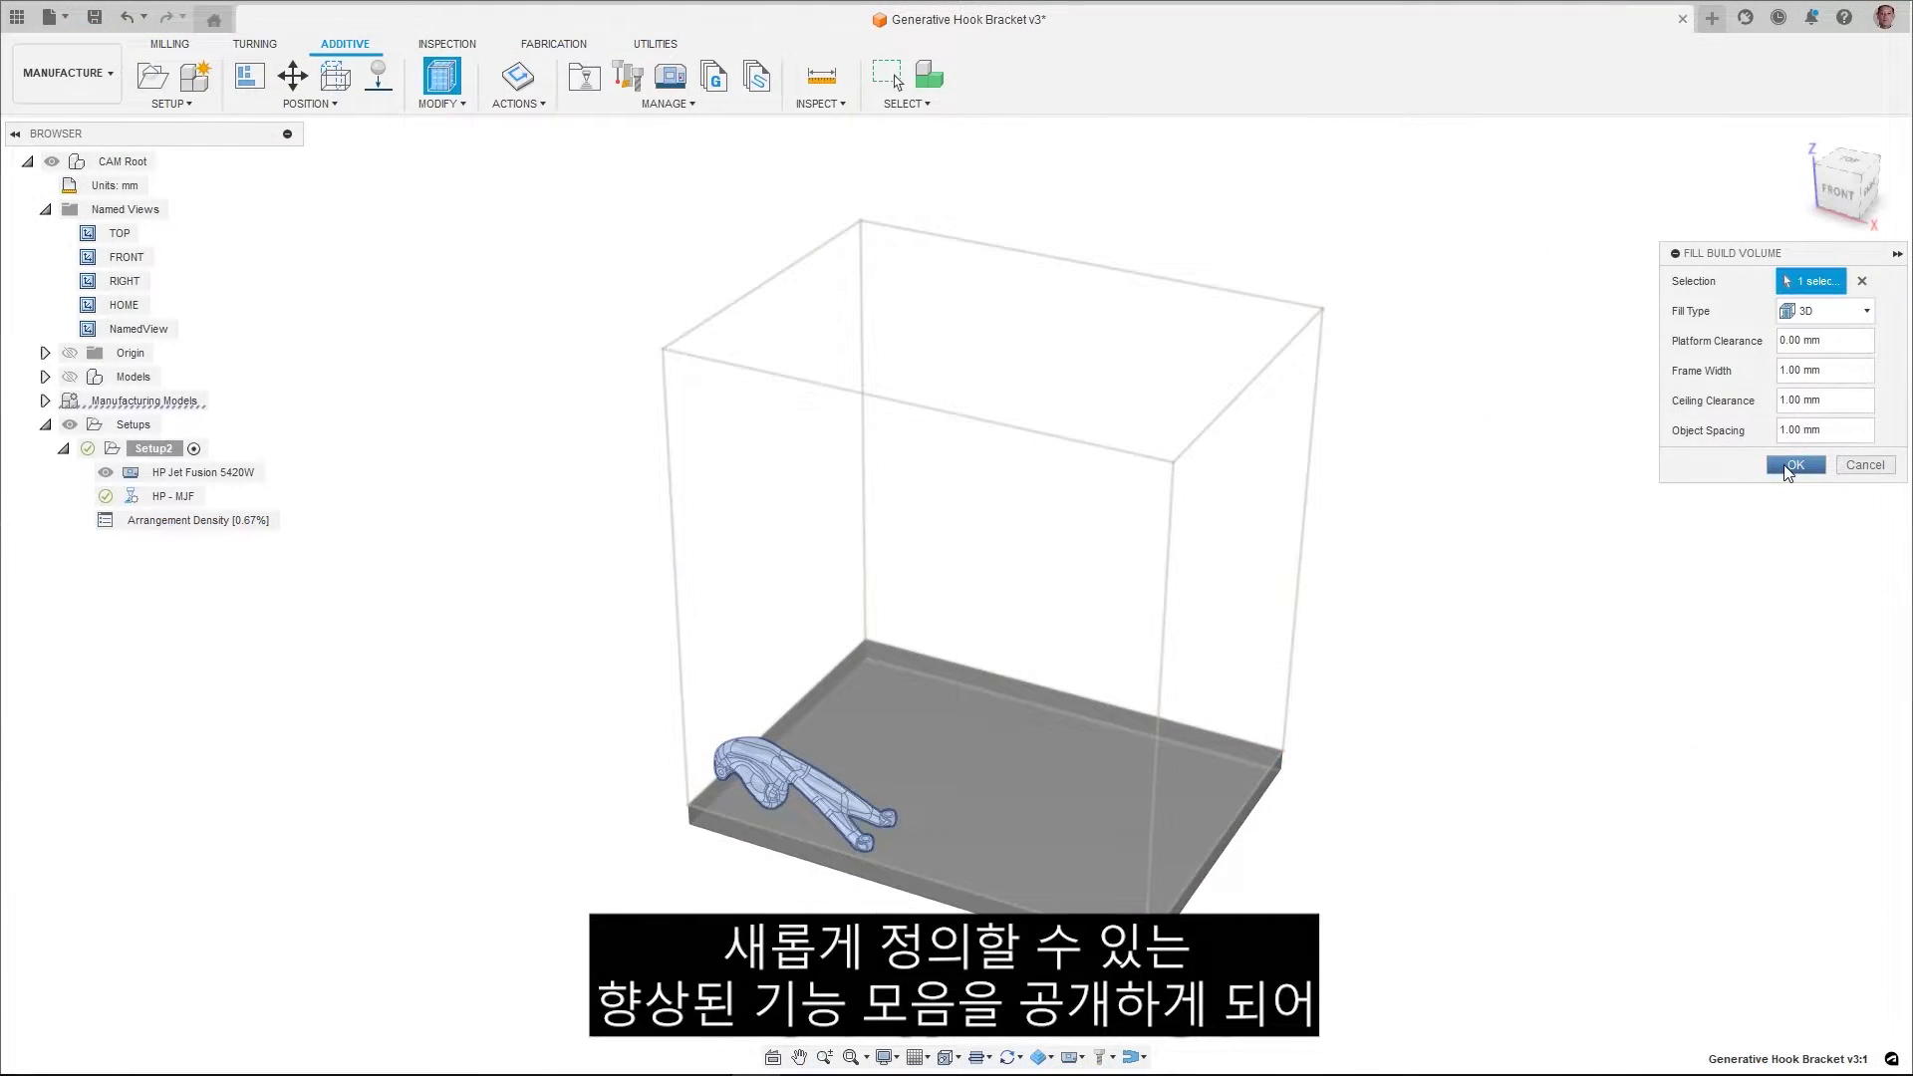
left_click(1792, 466)
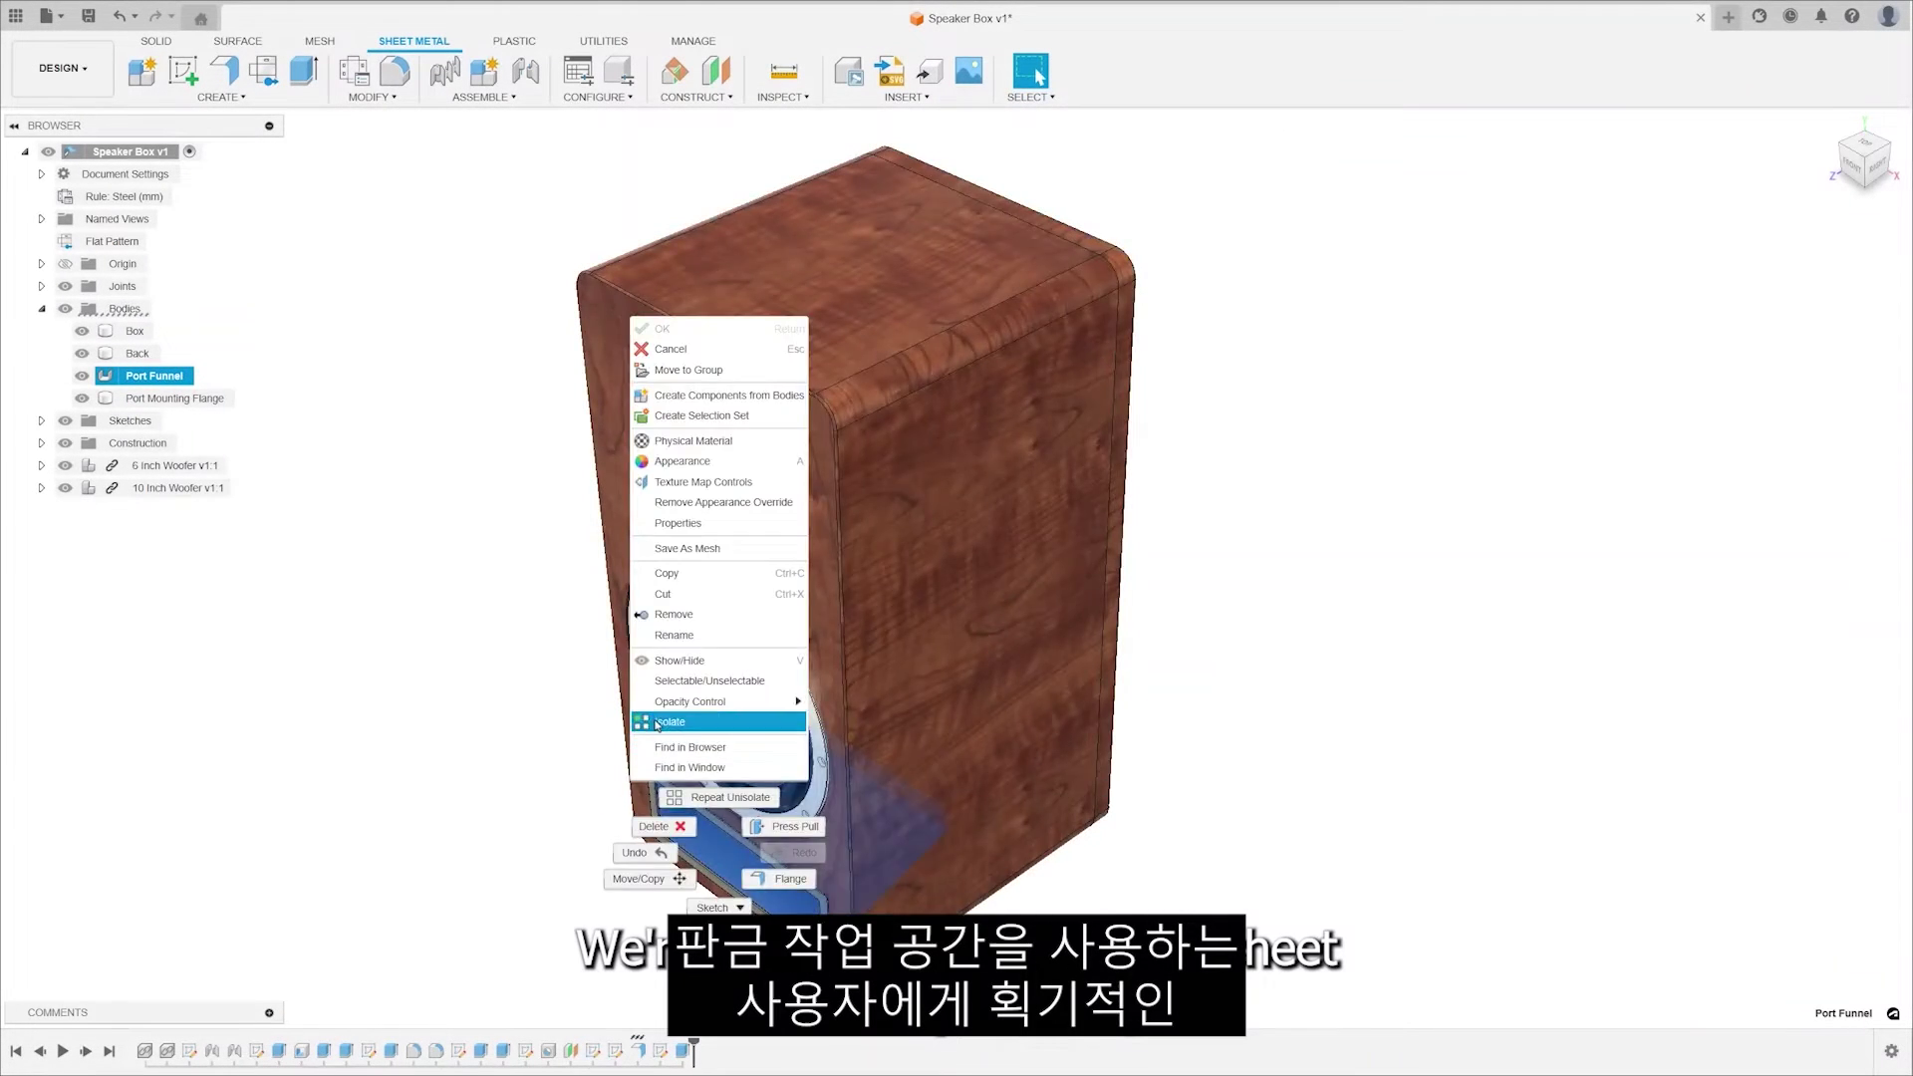
Isolate the Port Funnel body and fit it to the view
left_click(670, 722)
left_click(654, 727)
key("F6")
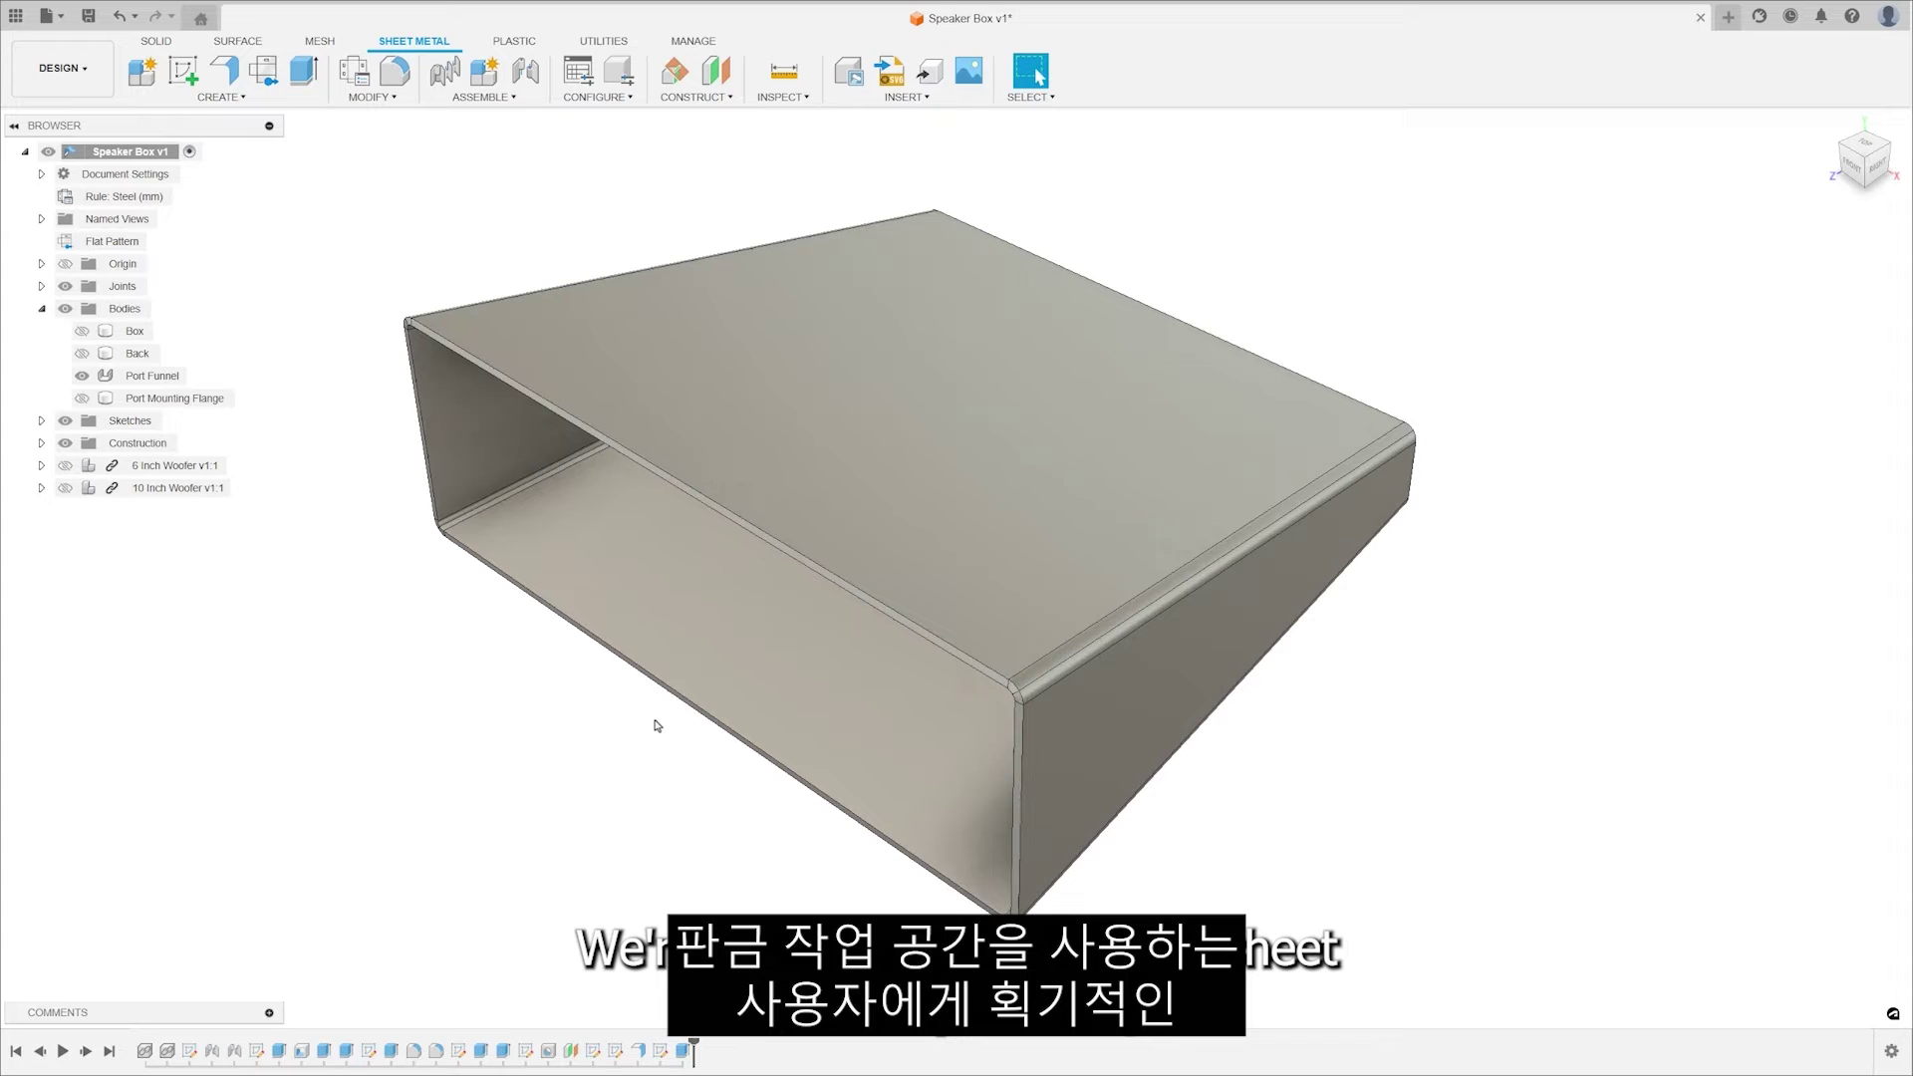
Rip the funnel's top between two picked edges with a 10 mm gap
left_click(373, 97)
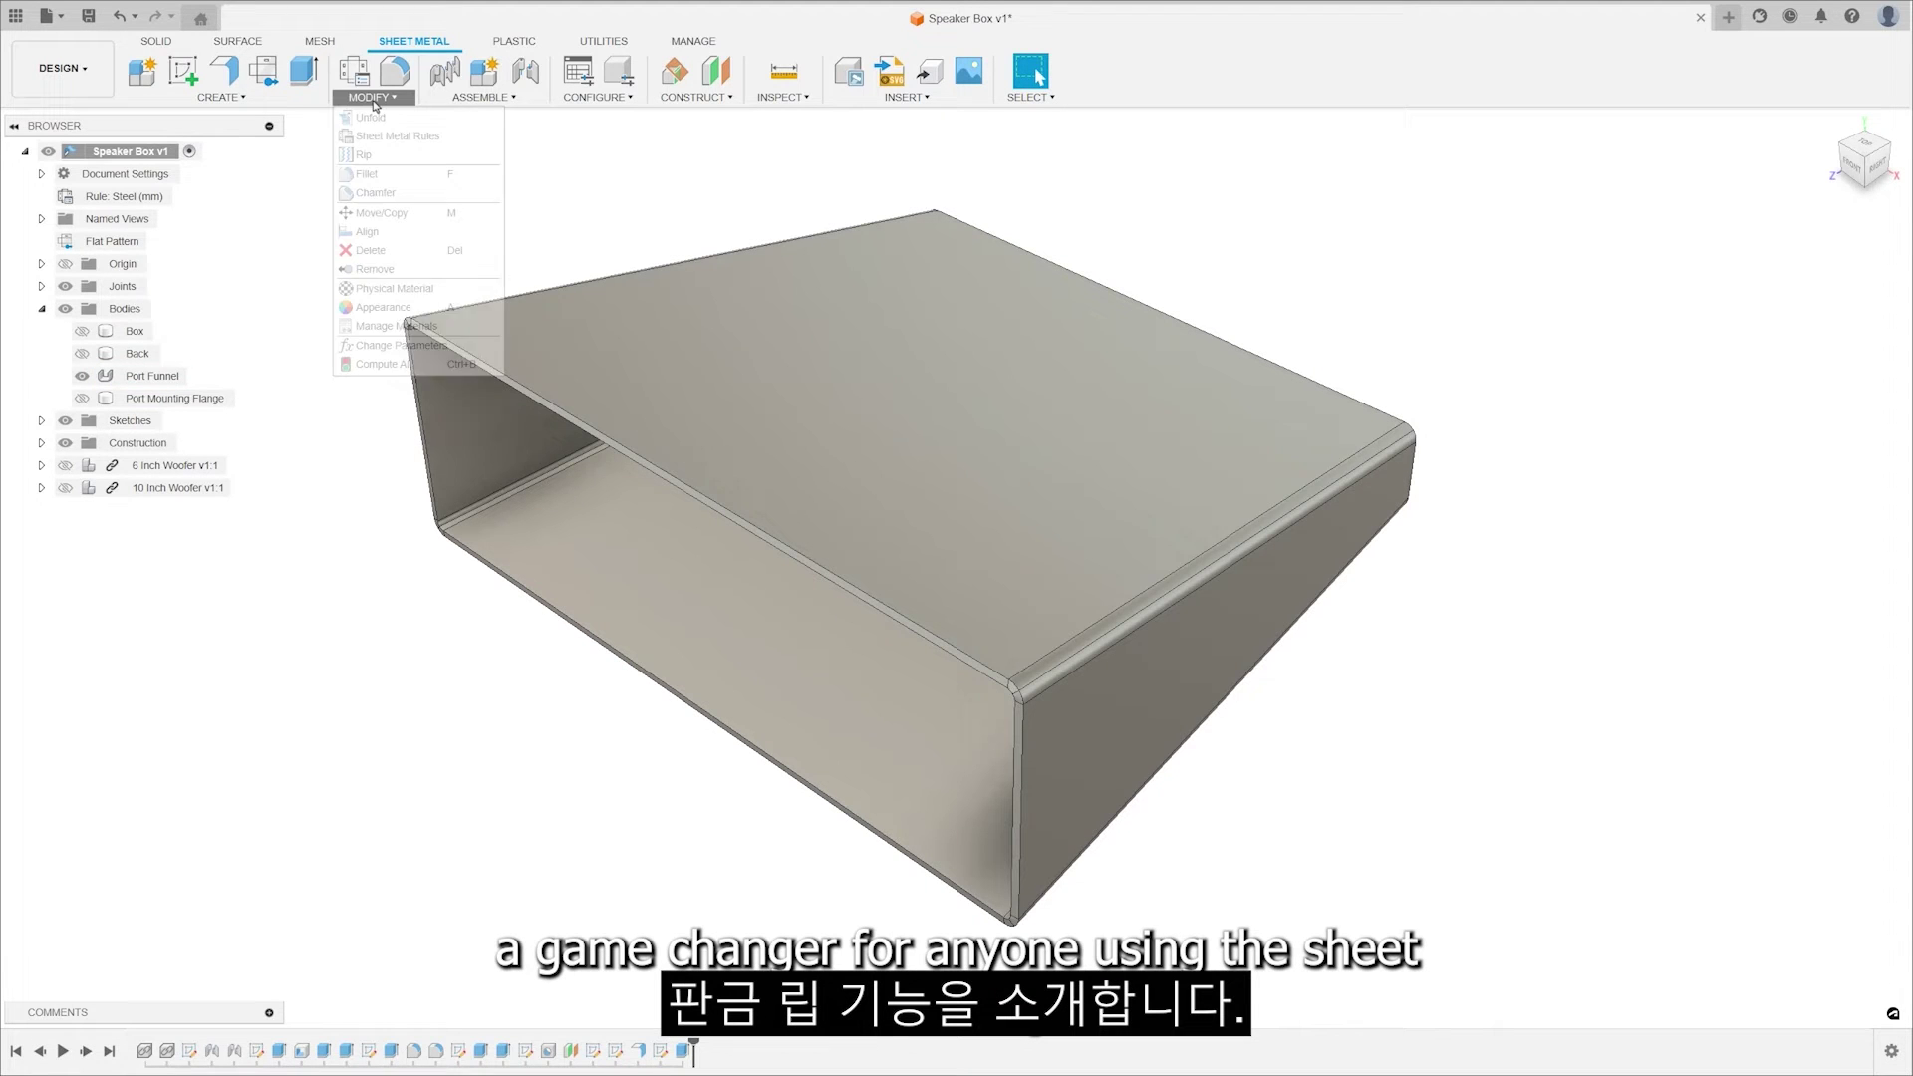
left_click(364, 155)
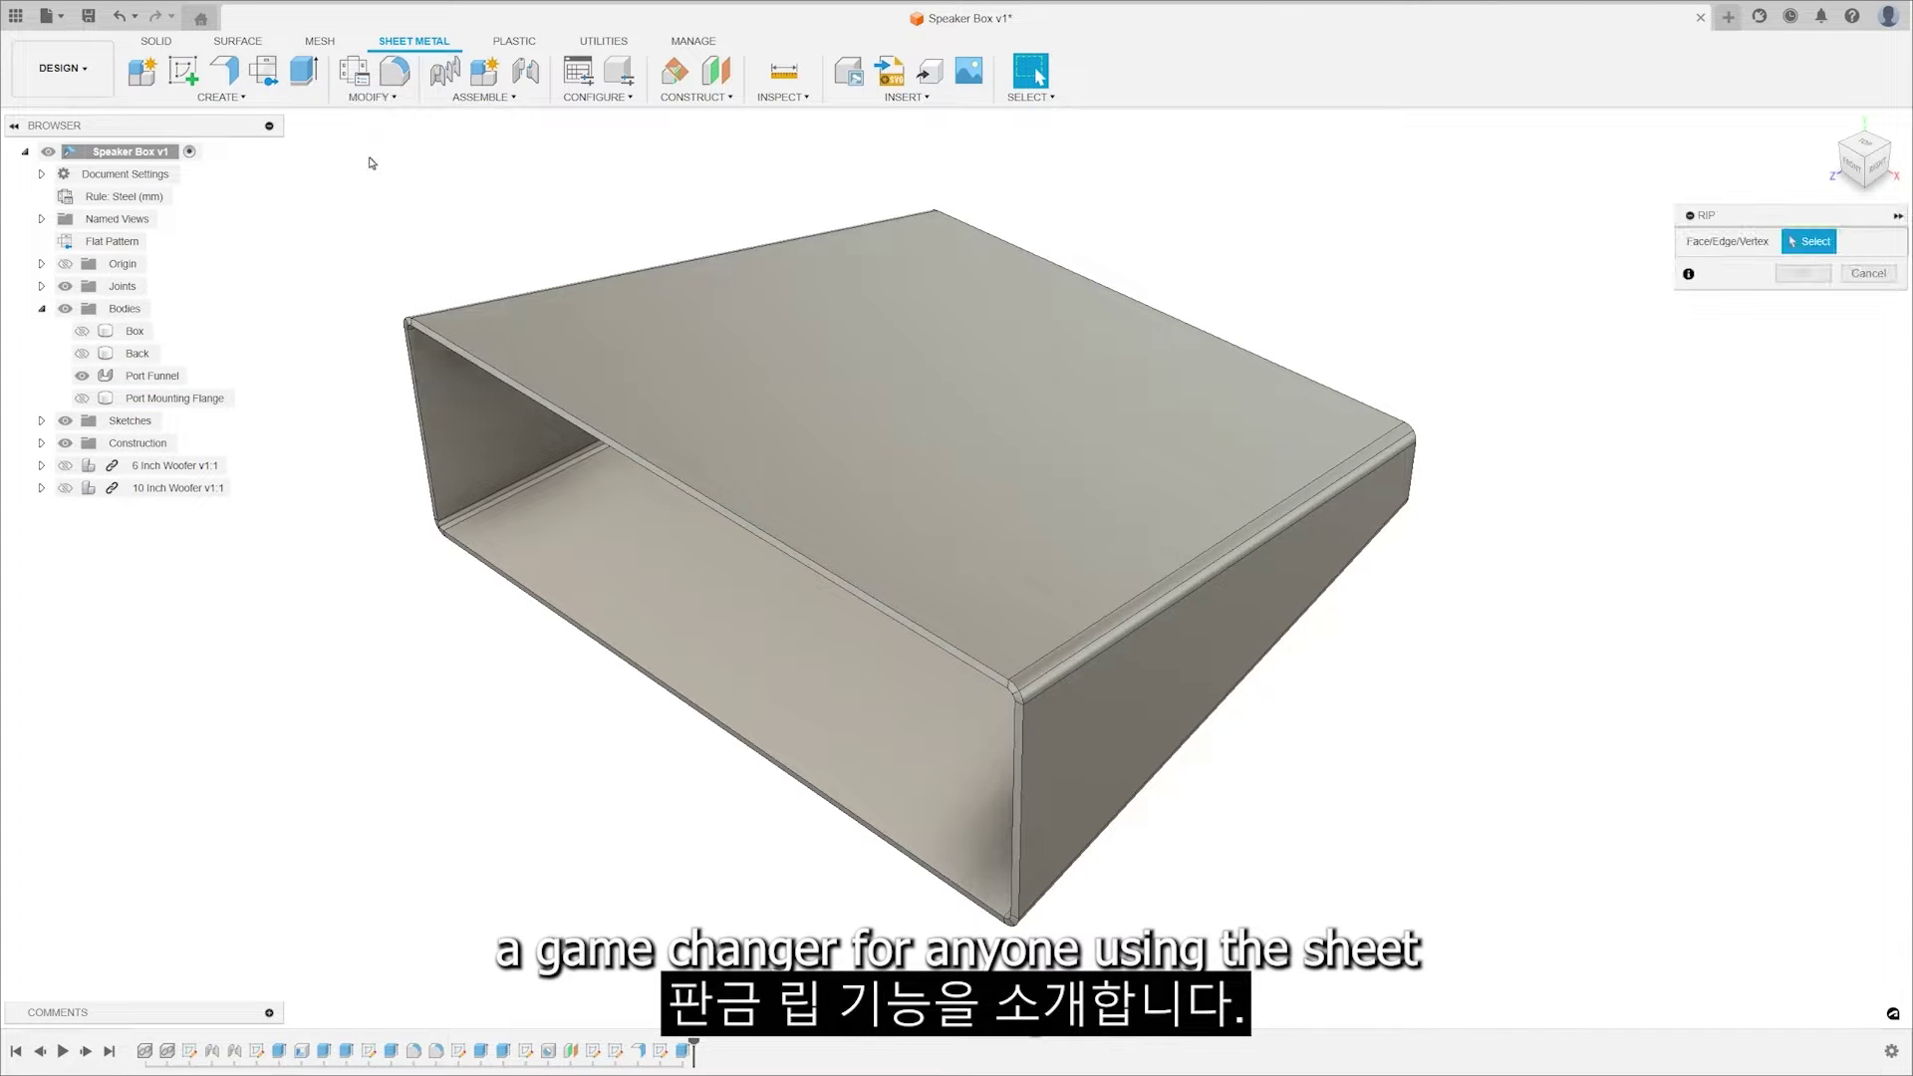
left_click(1001, 410)
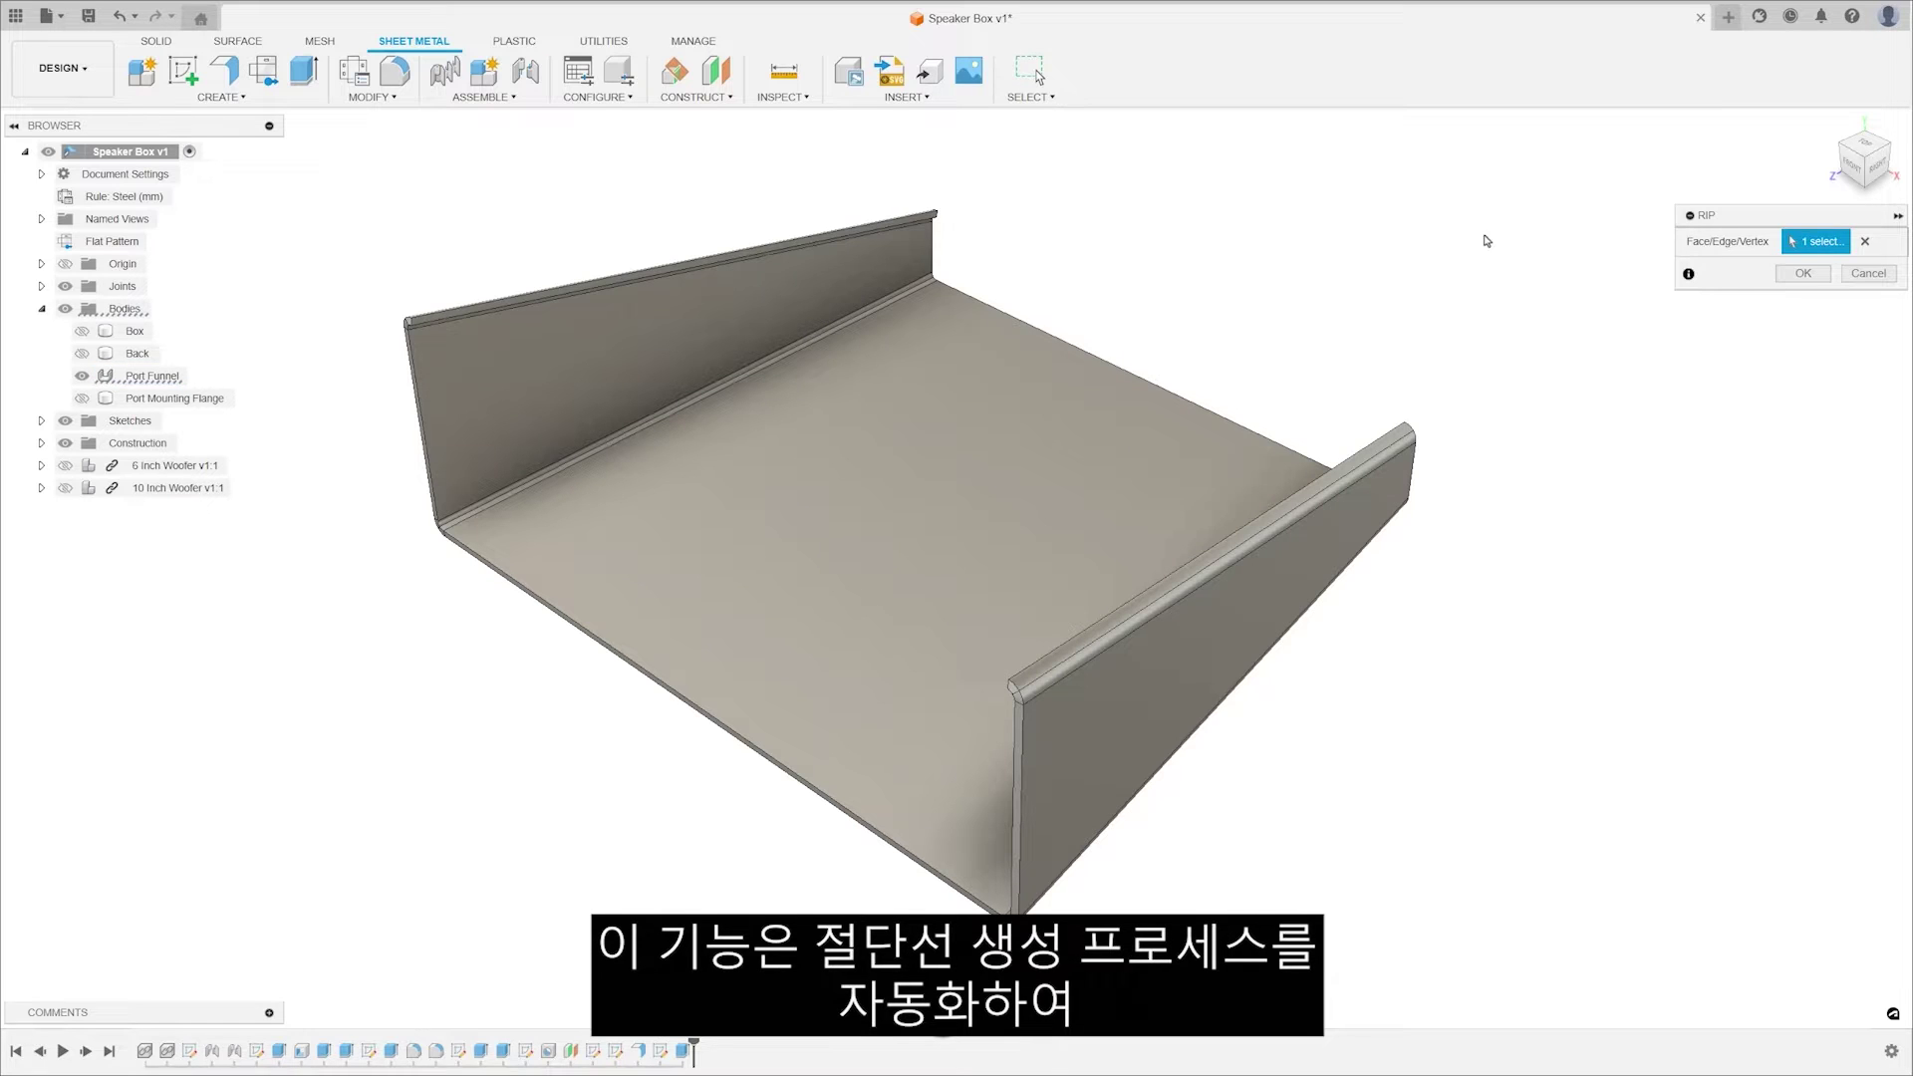
left_click(1864, 242)
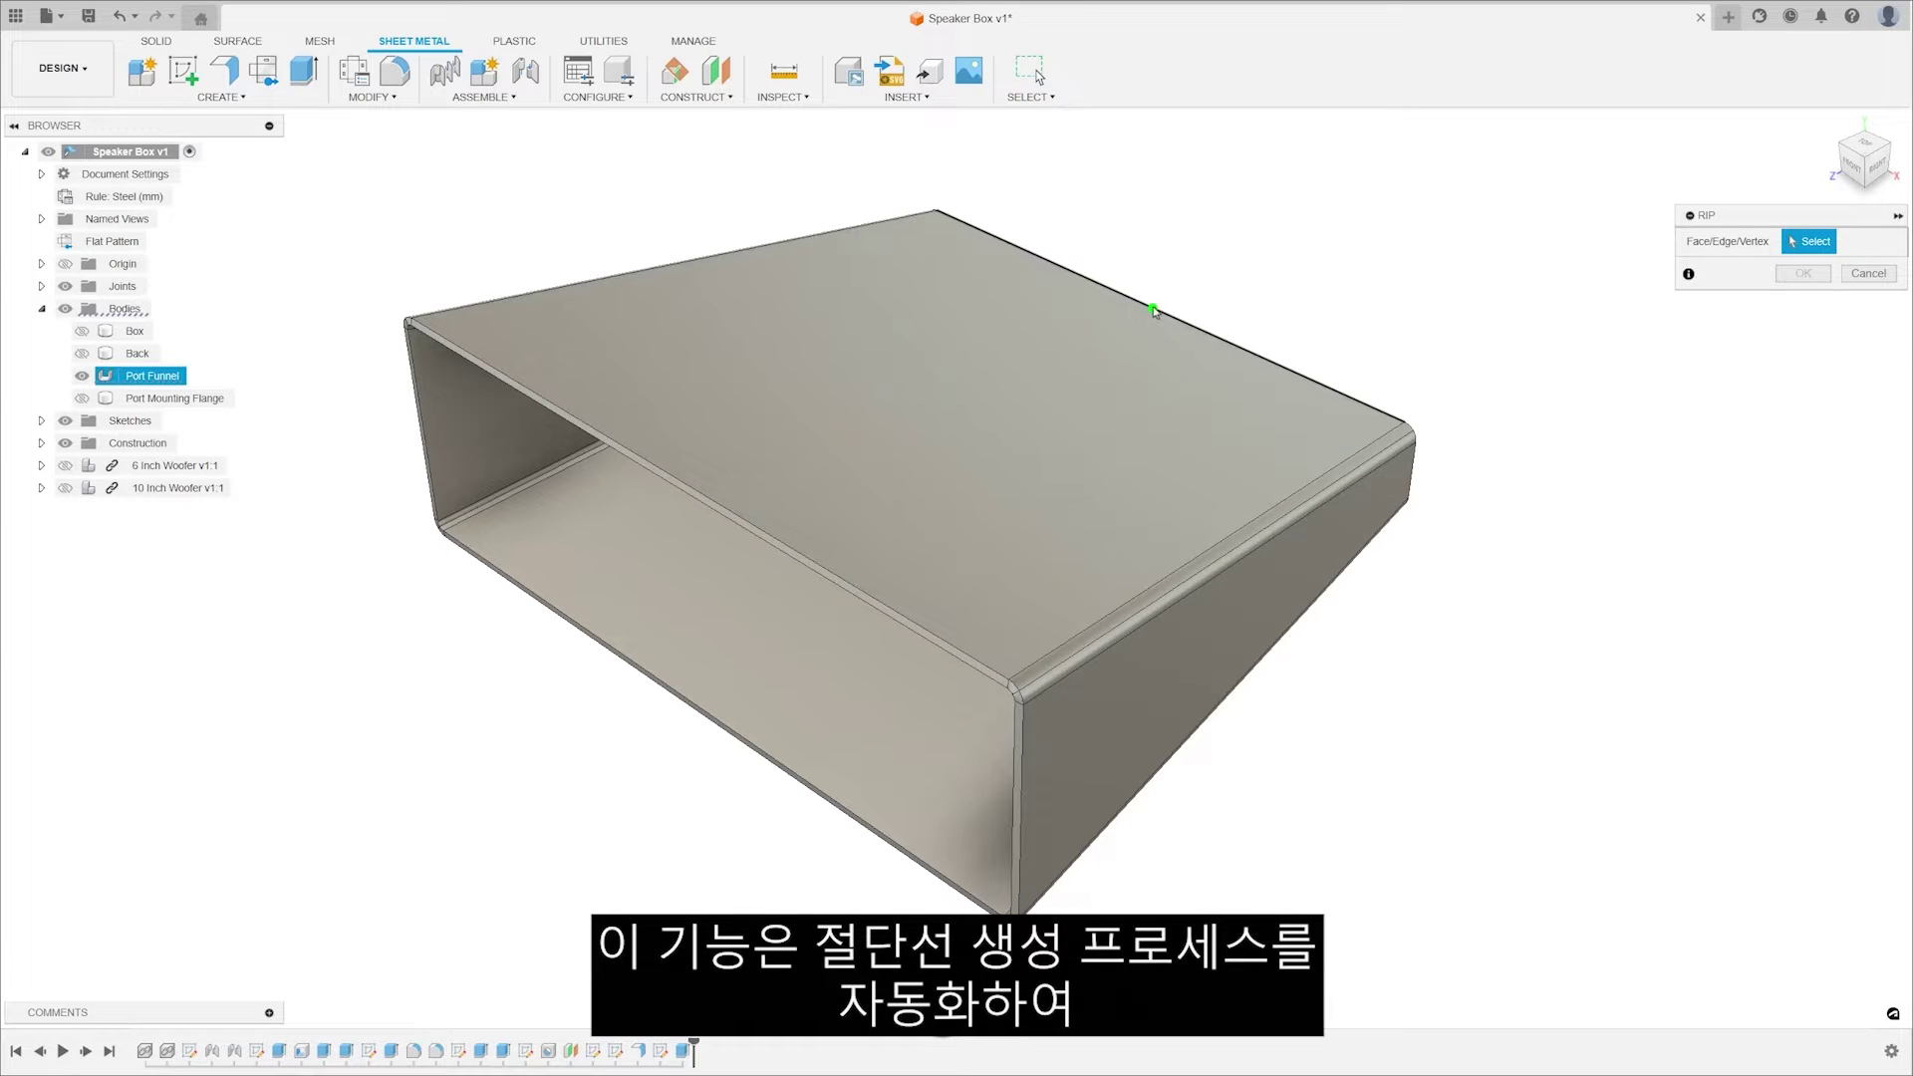
left_click(1156, 310)
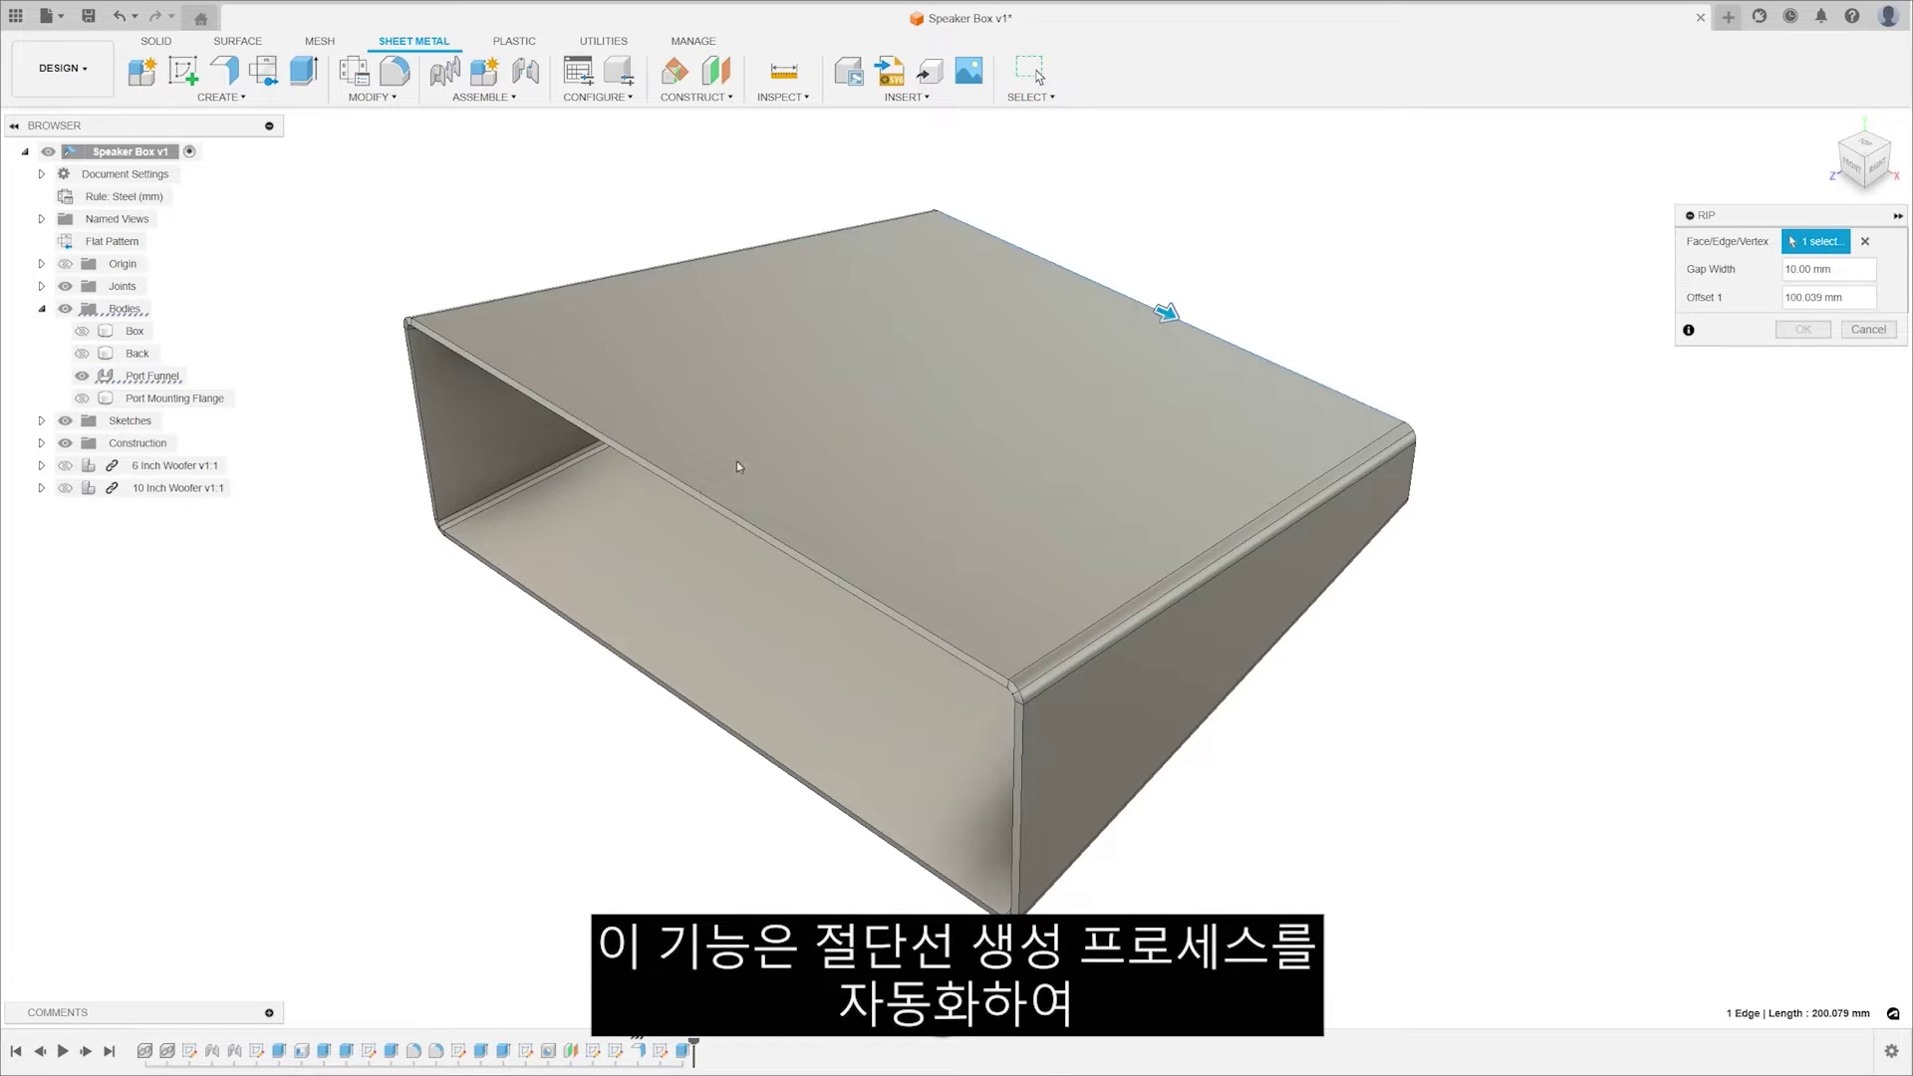
left_click(677, 481)
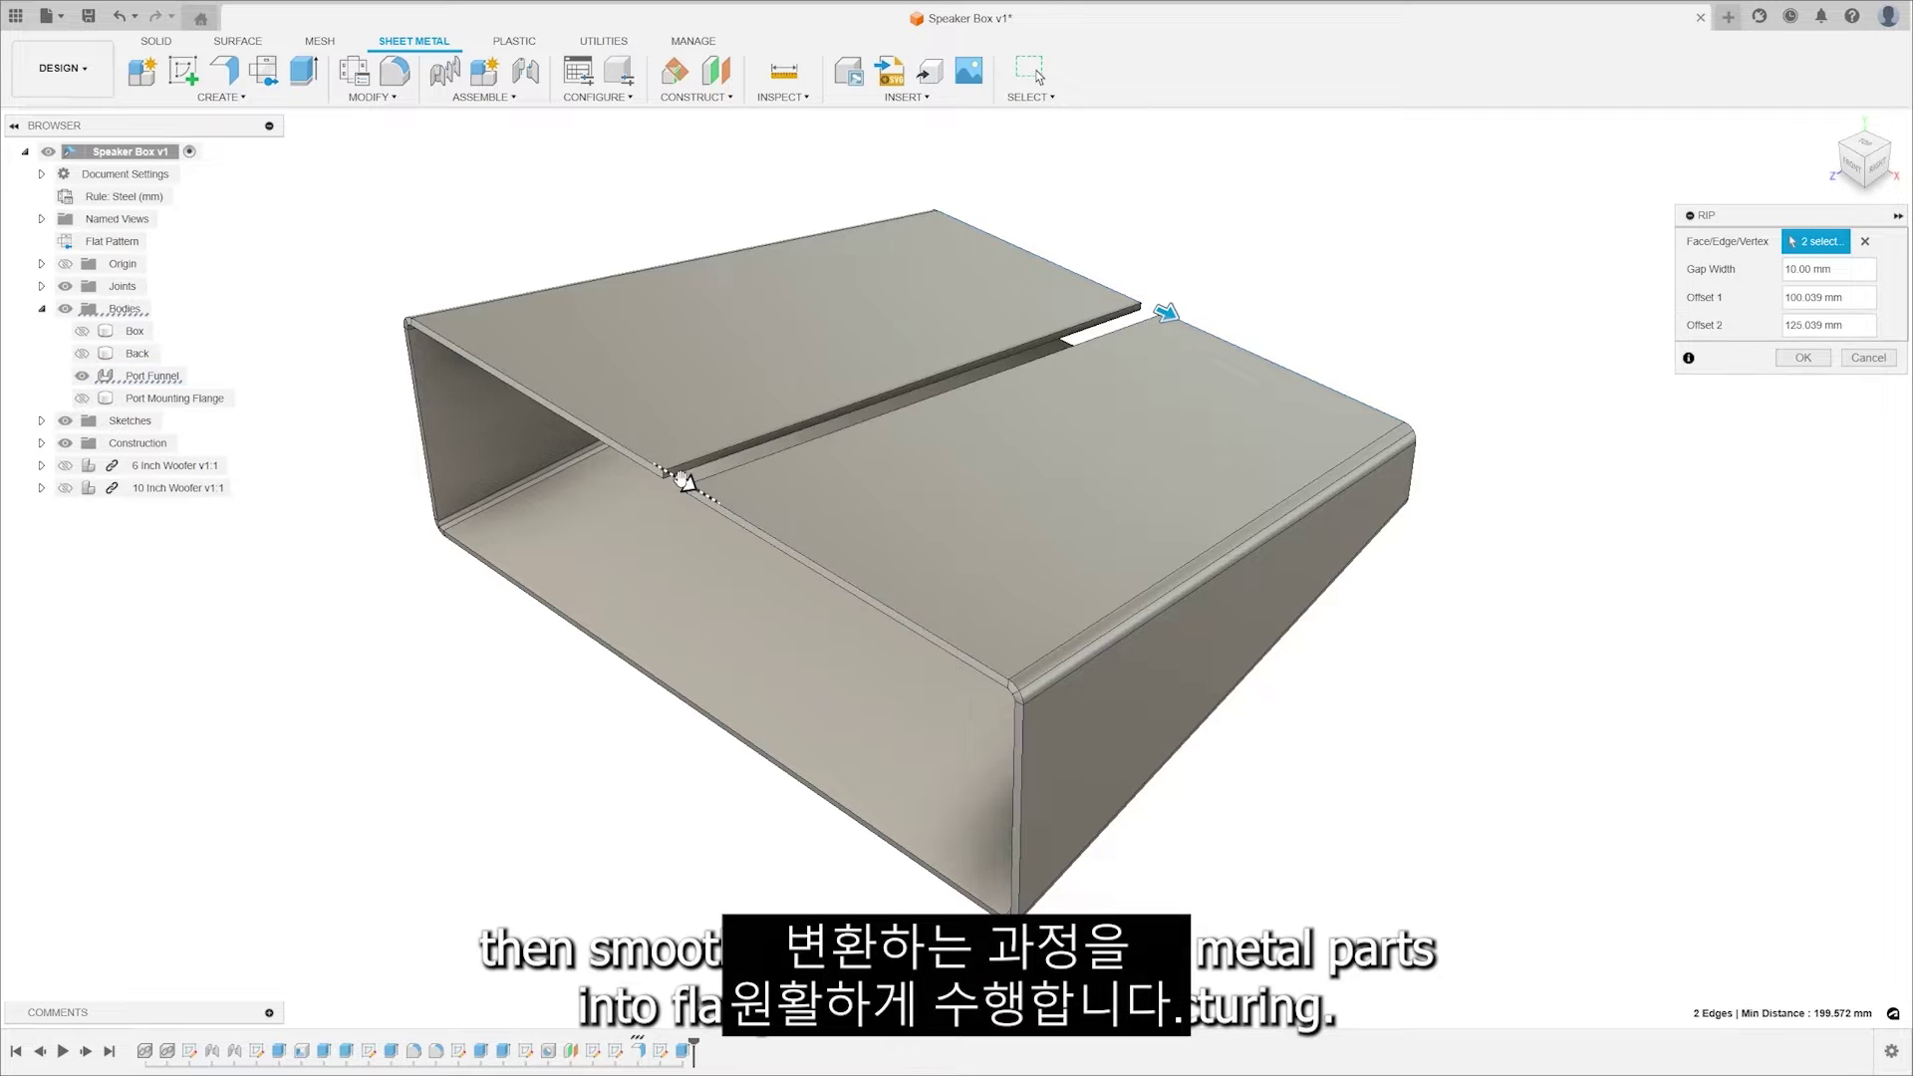
left_click_drag(690, 486, 565, 415)
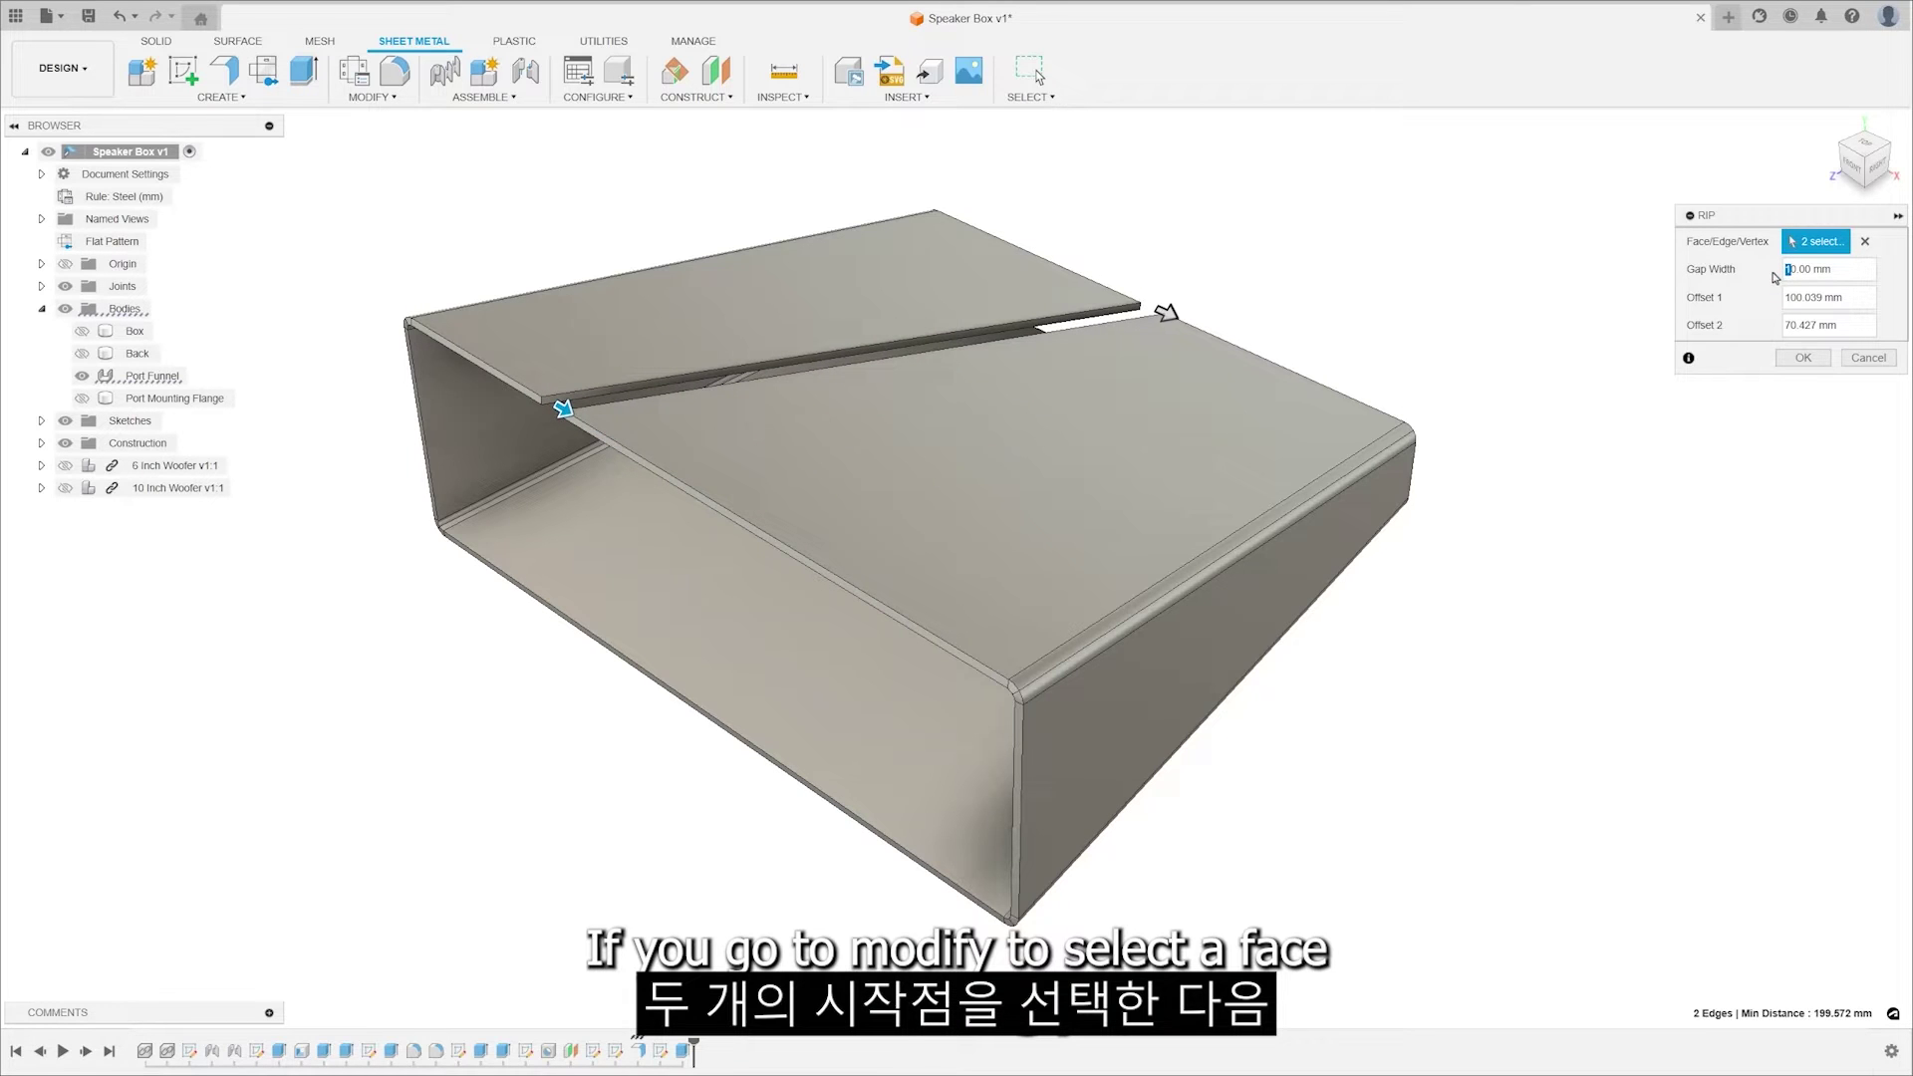
left_click(1805, 359)
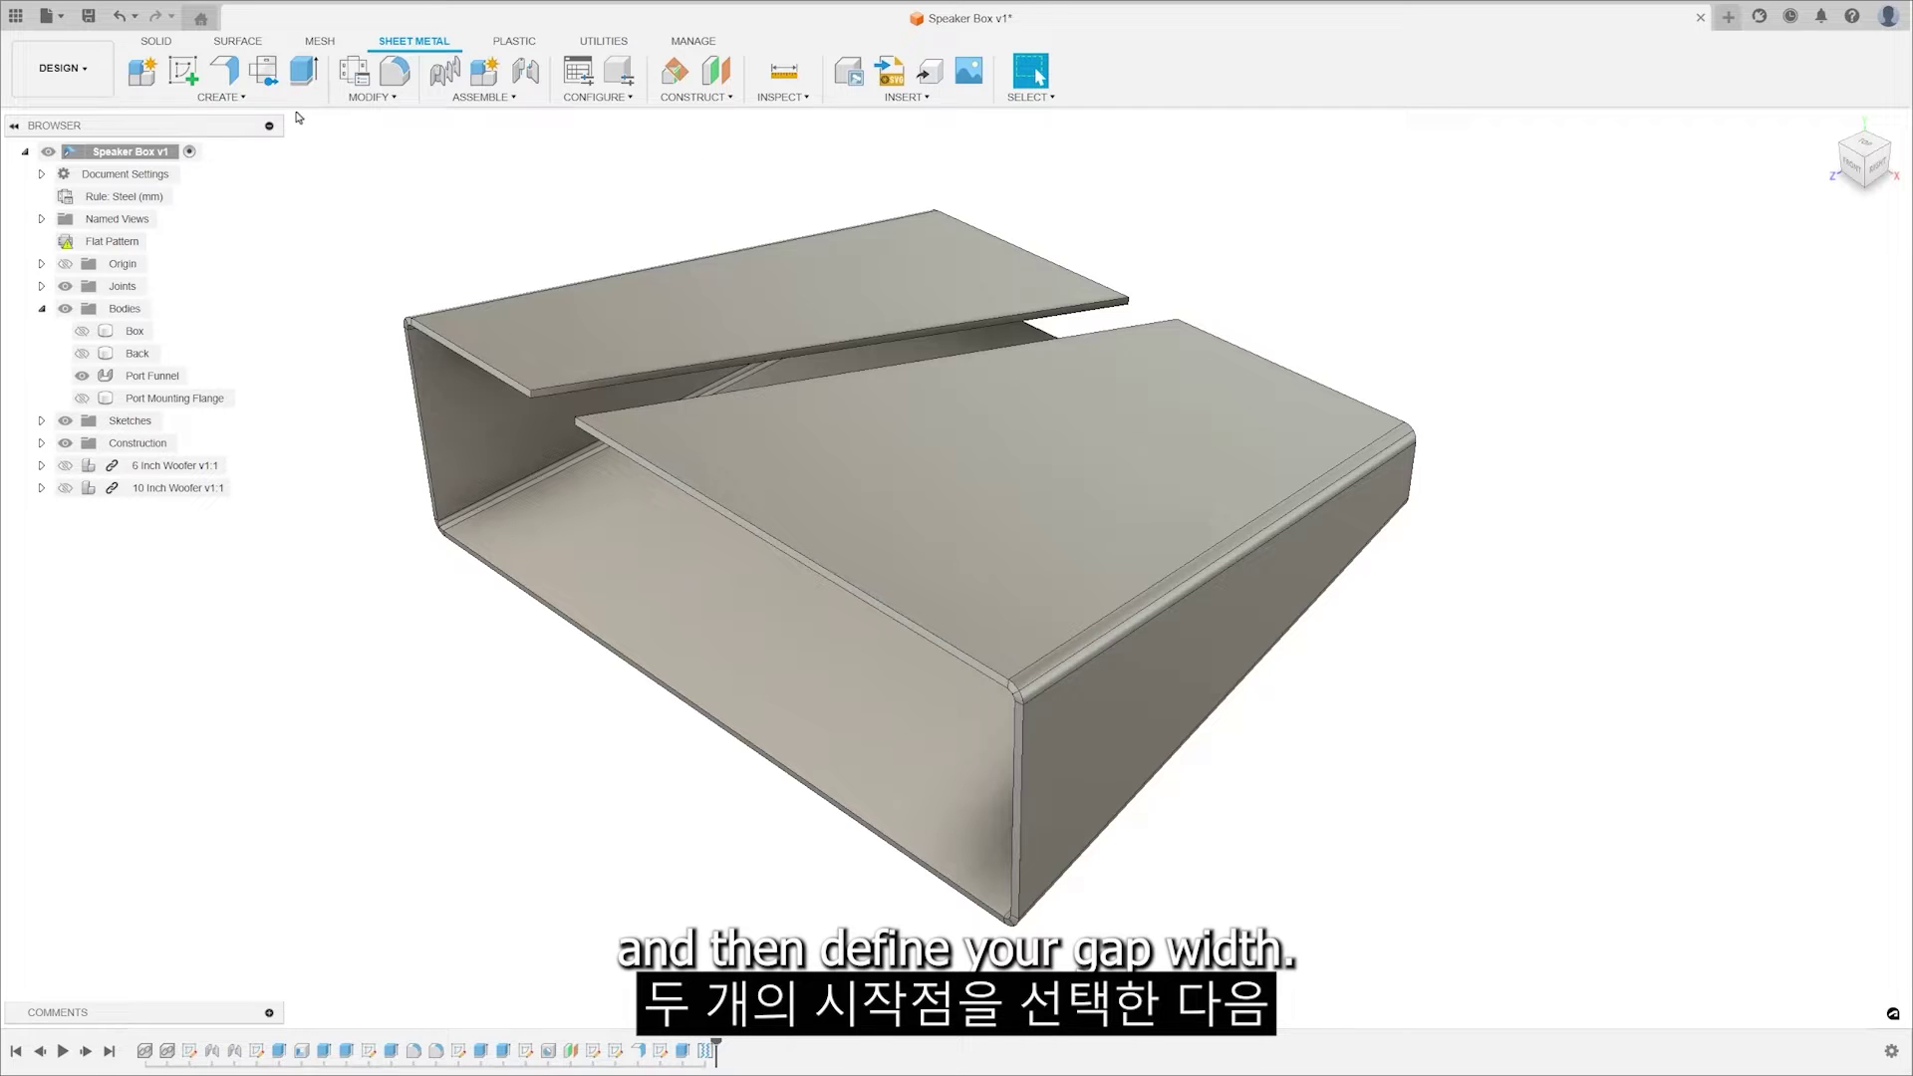
Create a flat pattern with the bottom face stationary, then finish the flat pattern
left_click(265, 69)
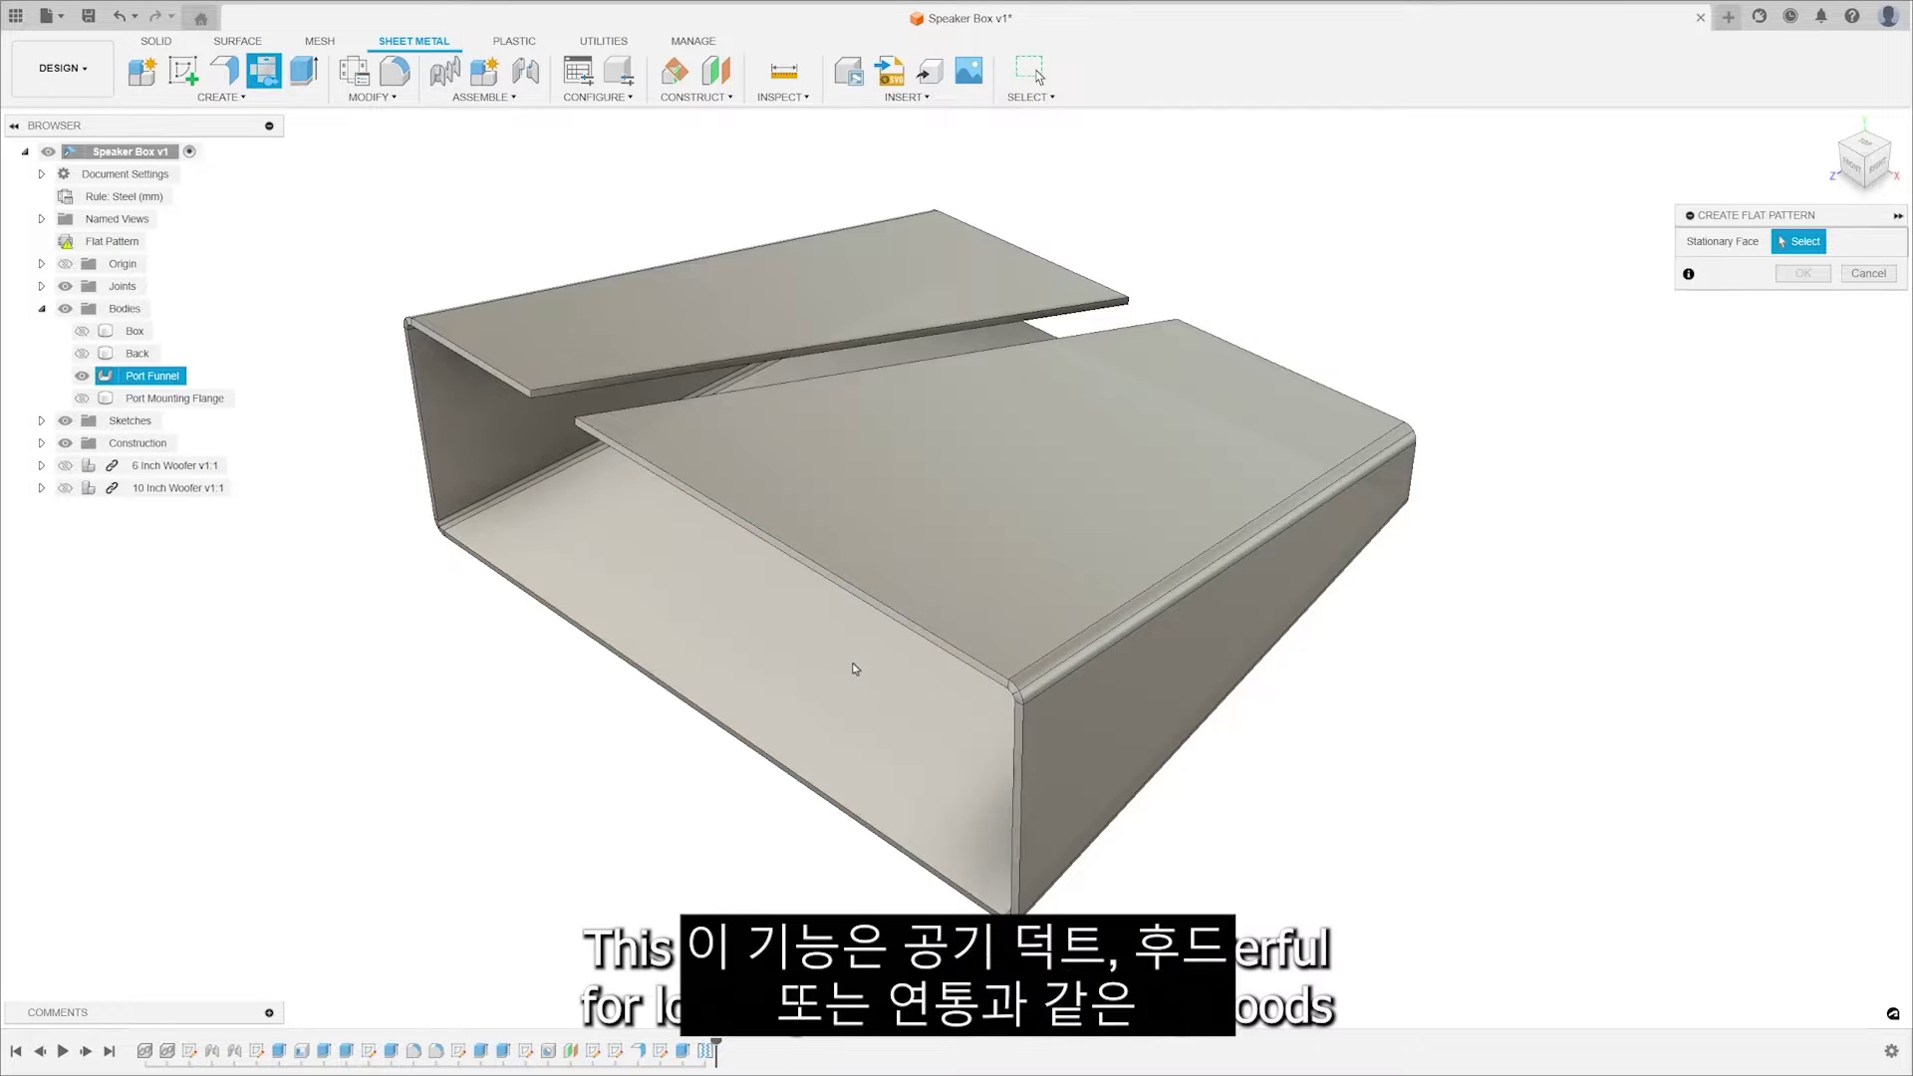
left_click(854, 668)
left_click(1804, 273)
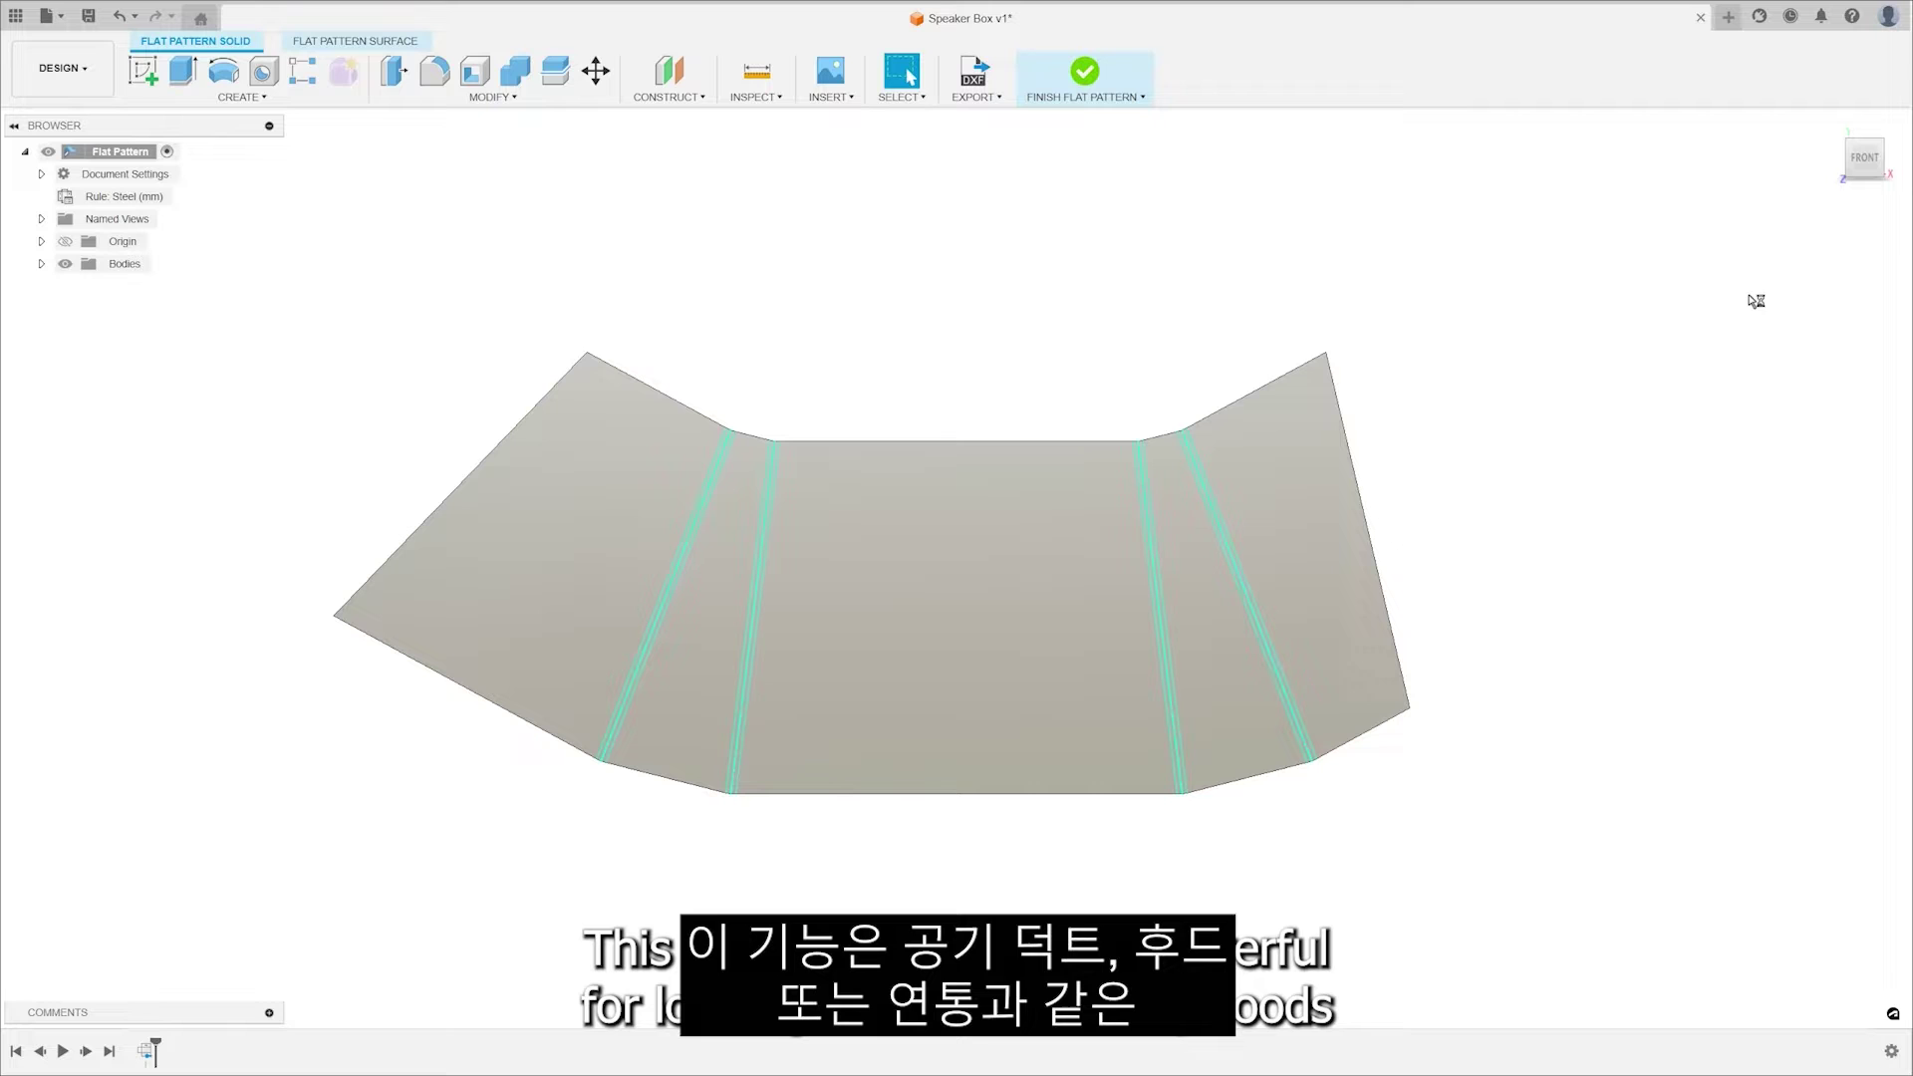
left_click(1093, 72)
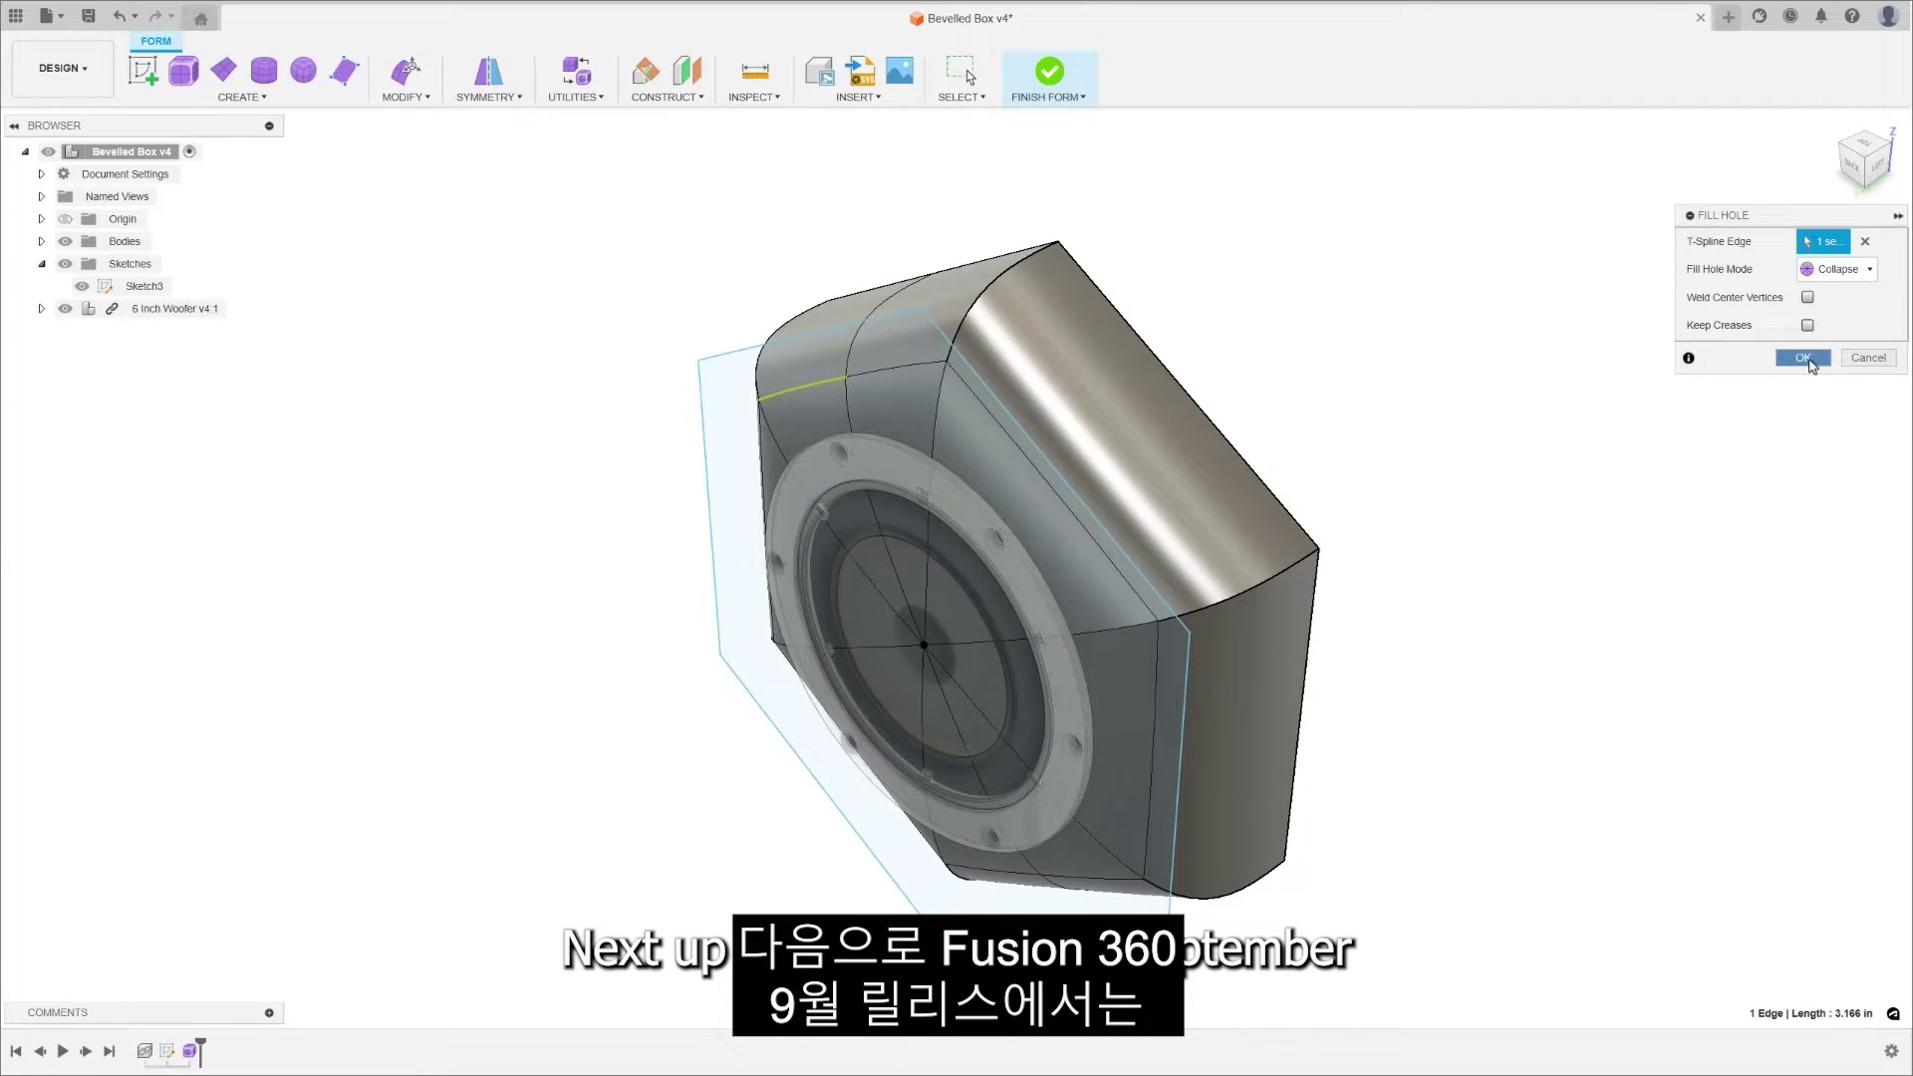
Fill the hole in the Bevelled Box form
left_click(1808, 360)
left_click(422, 100)
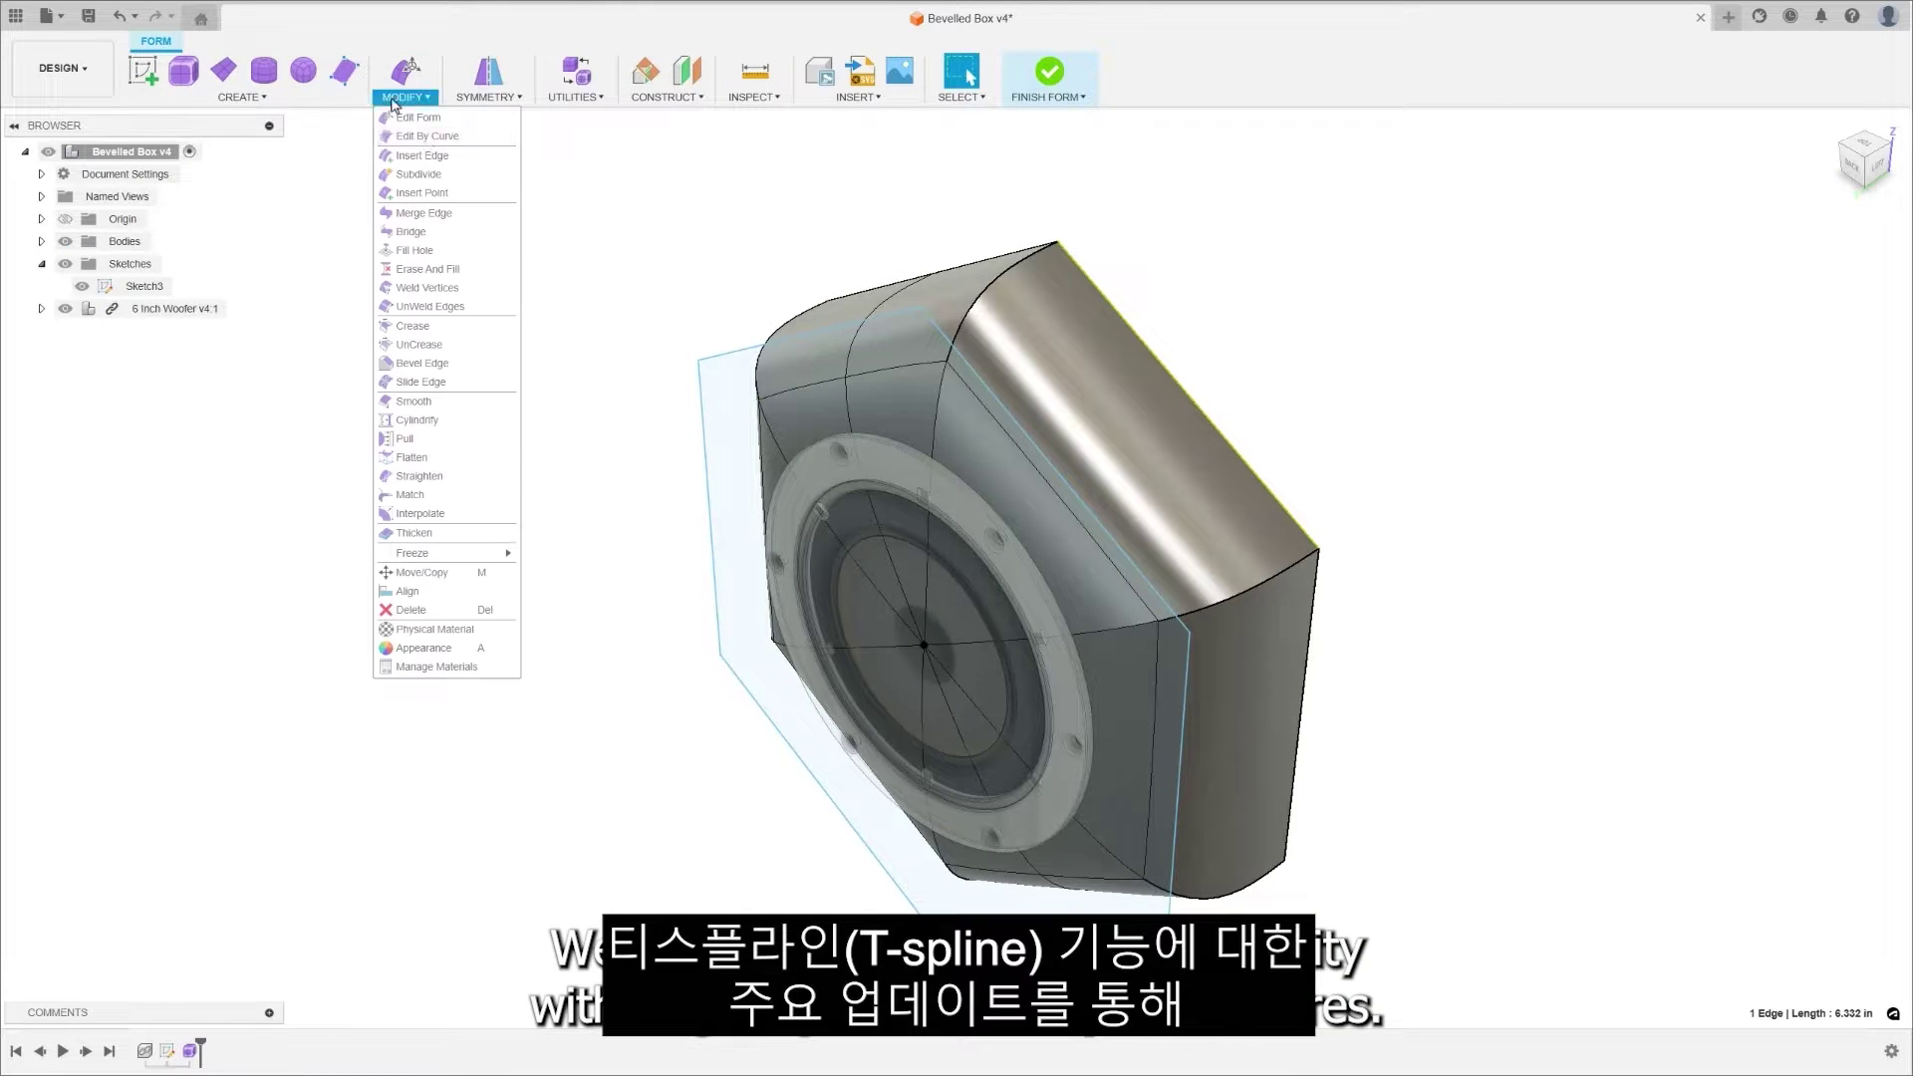
left_click(431, 249)
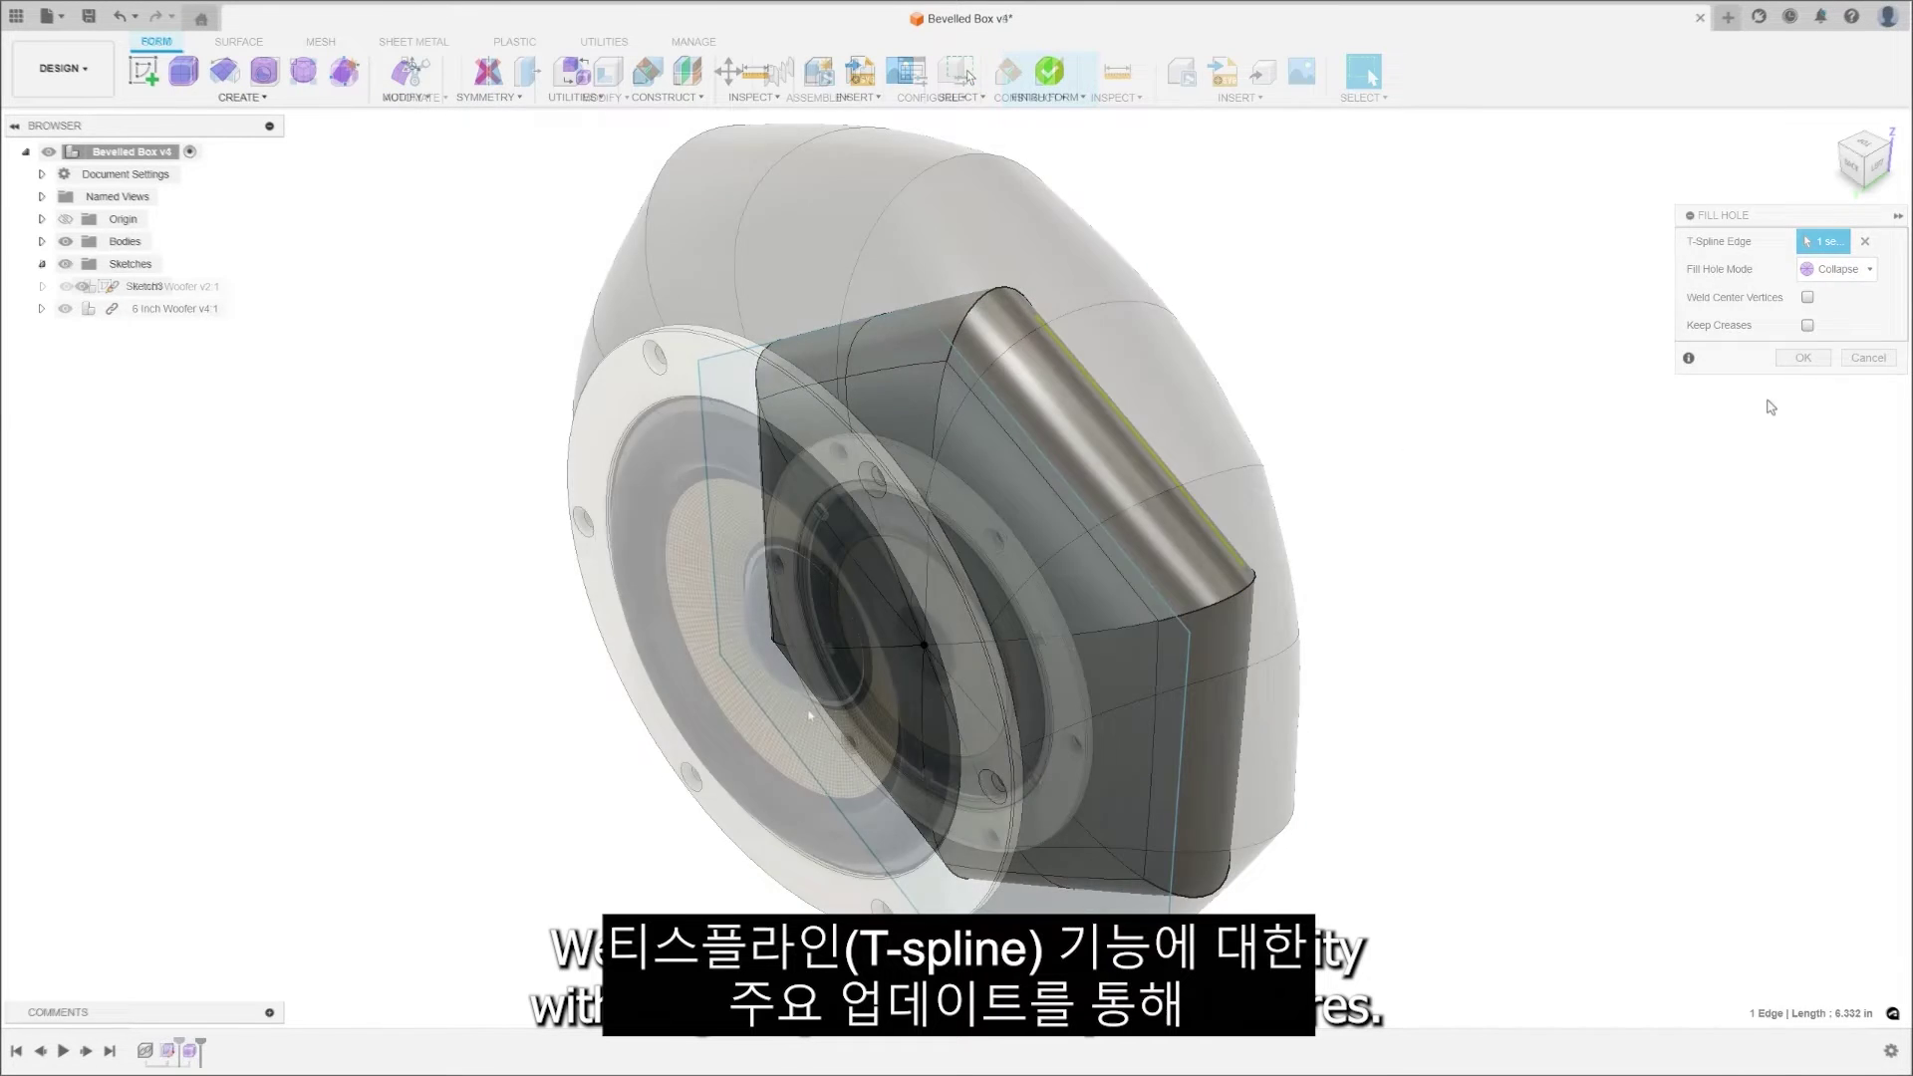
Edit the Form feature and select the eight wedge faces of the dome
right_click(169, 1051)
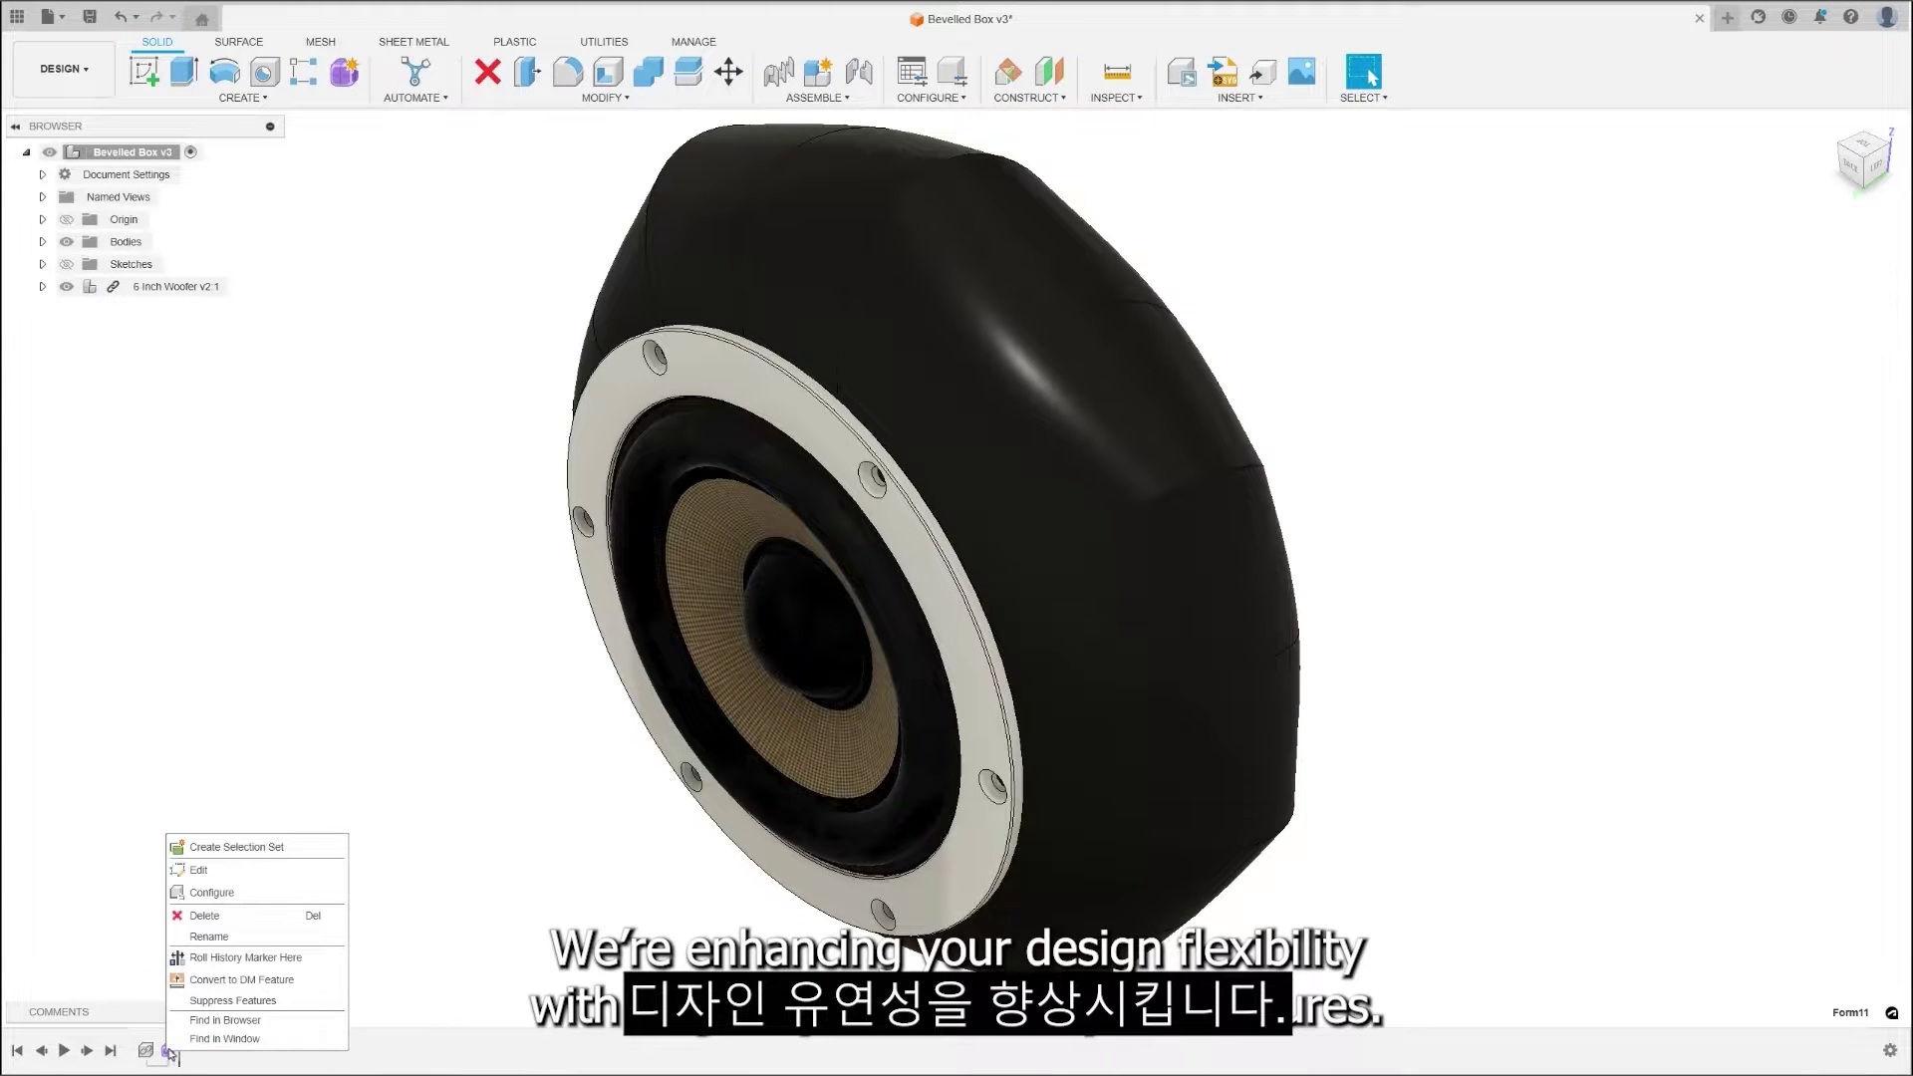
left_click(231, 871)
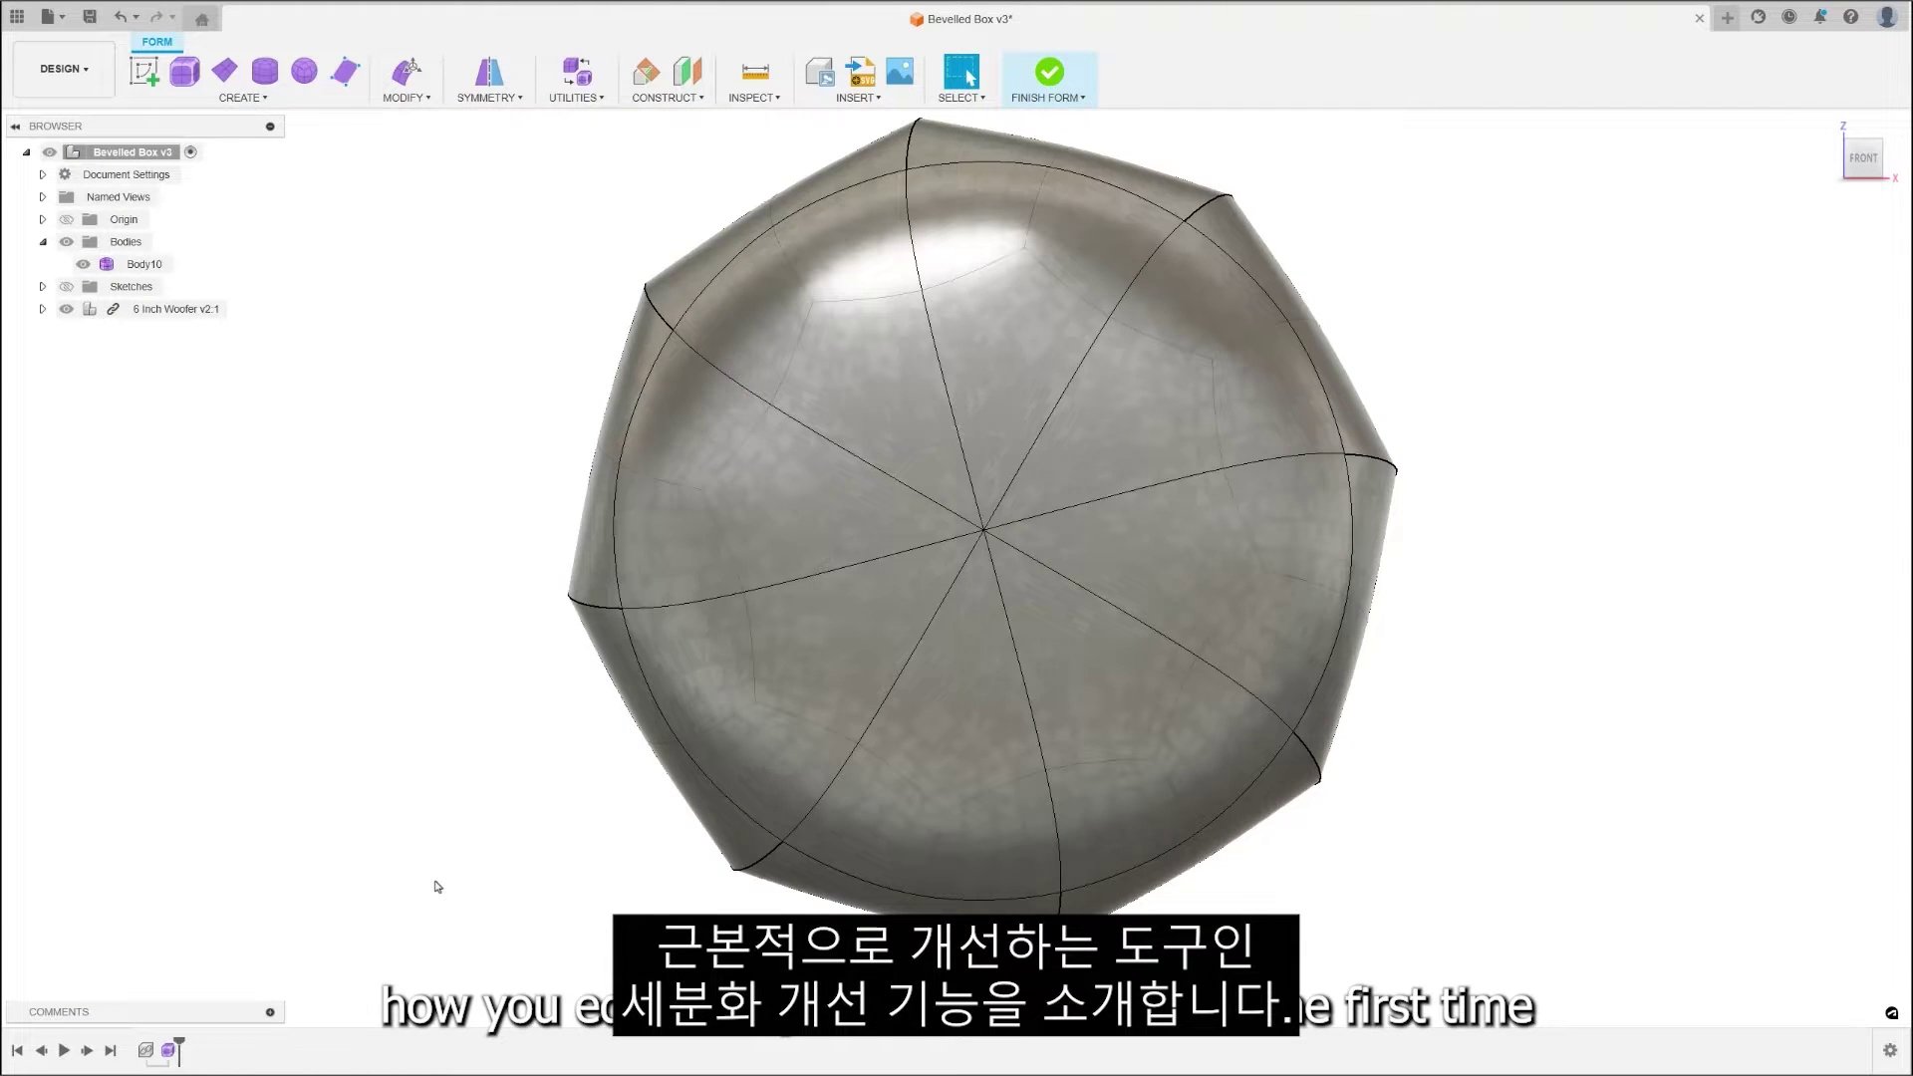
left_click(767, 488)
left_click(887, 349, "shift")
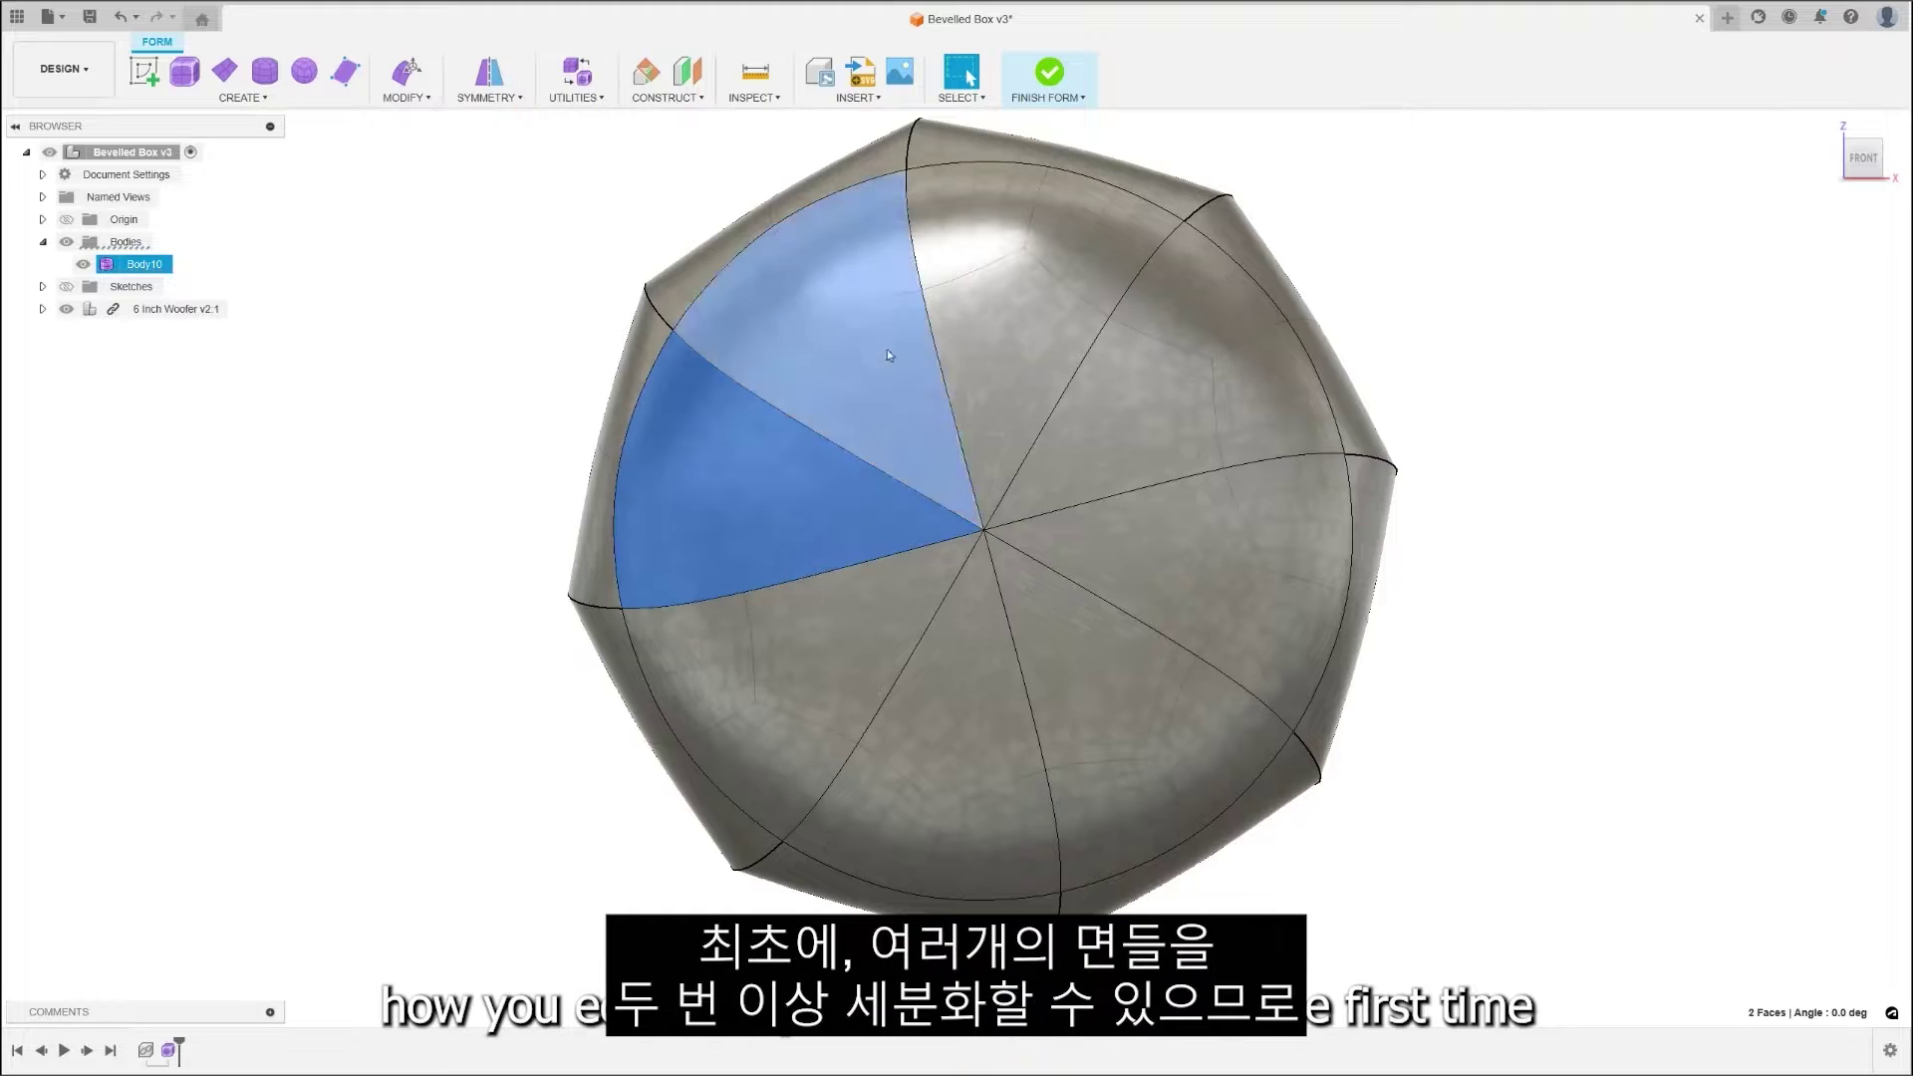
left_click(1007, 289, "shift")
left_click(1139, 331, "shift")
left_click(1204, 574, "shift")
left_click(1116, 718, "shift")
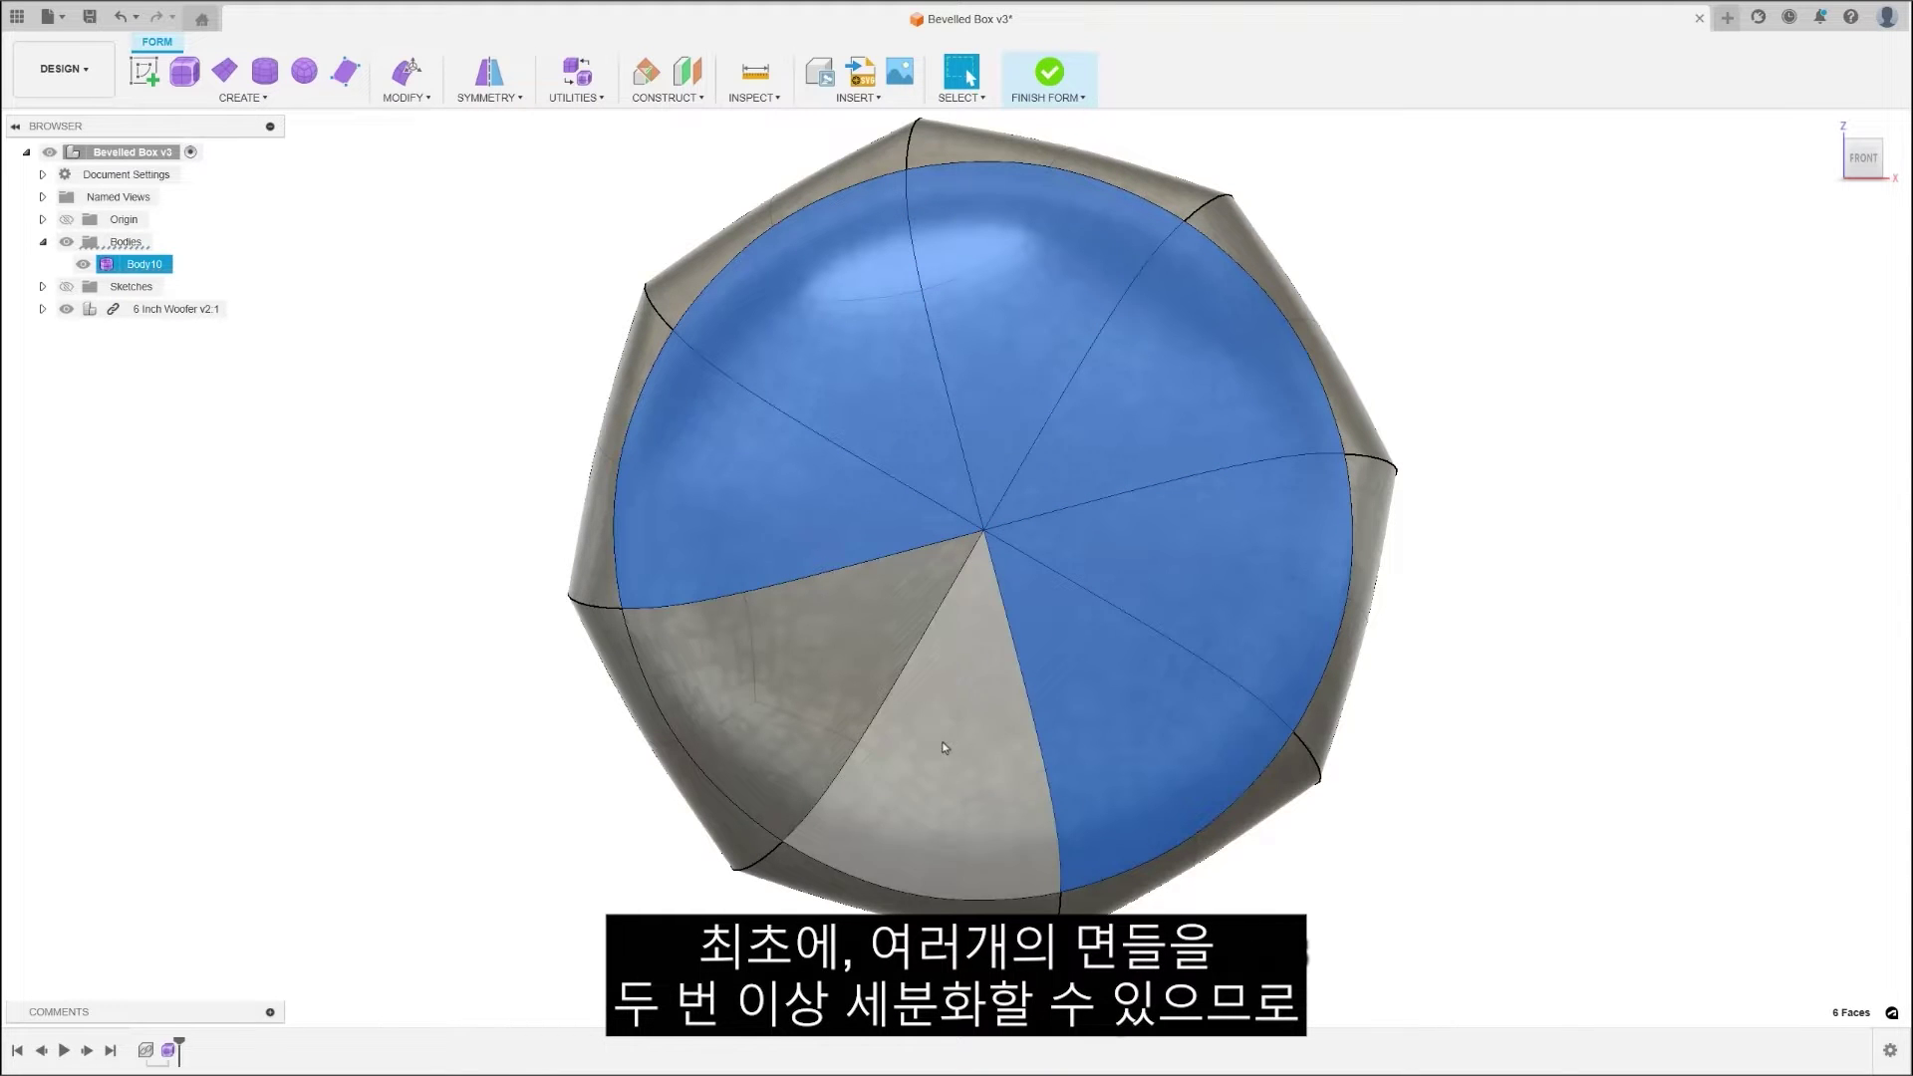
left_click(941, 741, "shift")
left_click(768, 692, "shift")
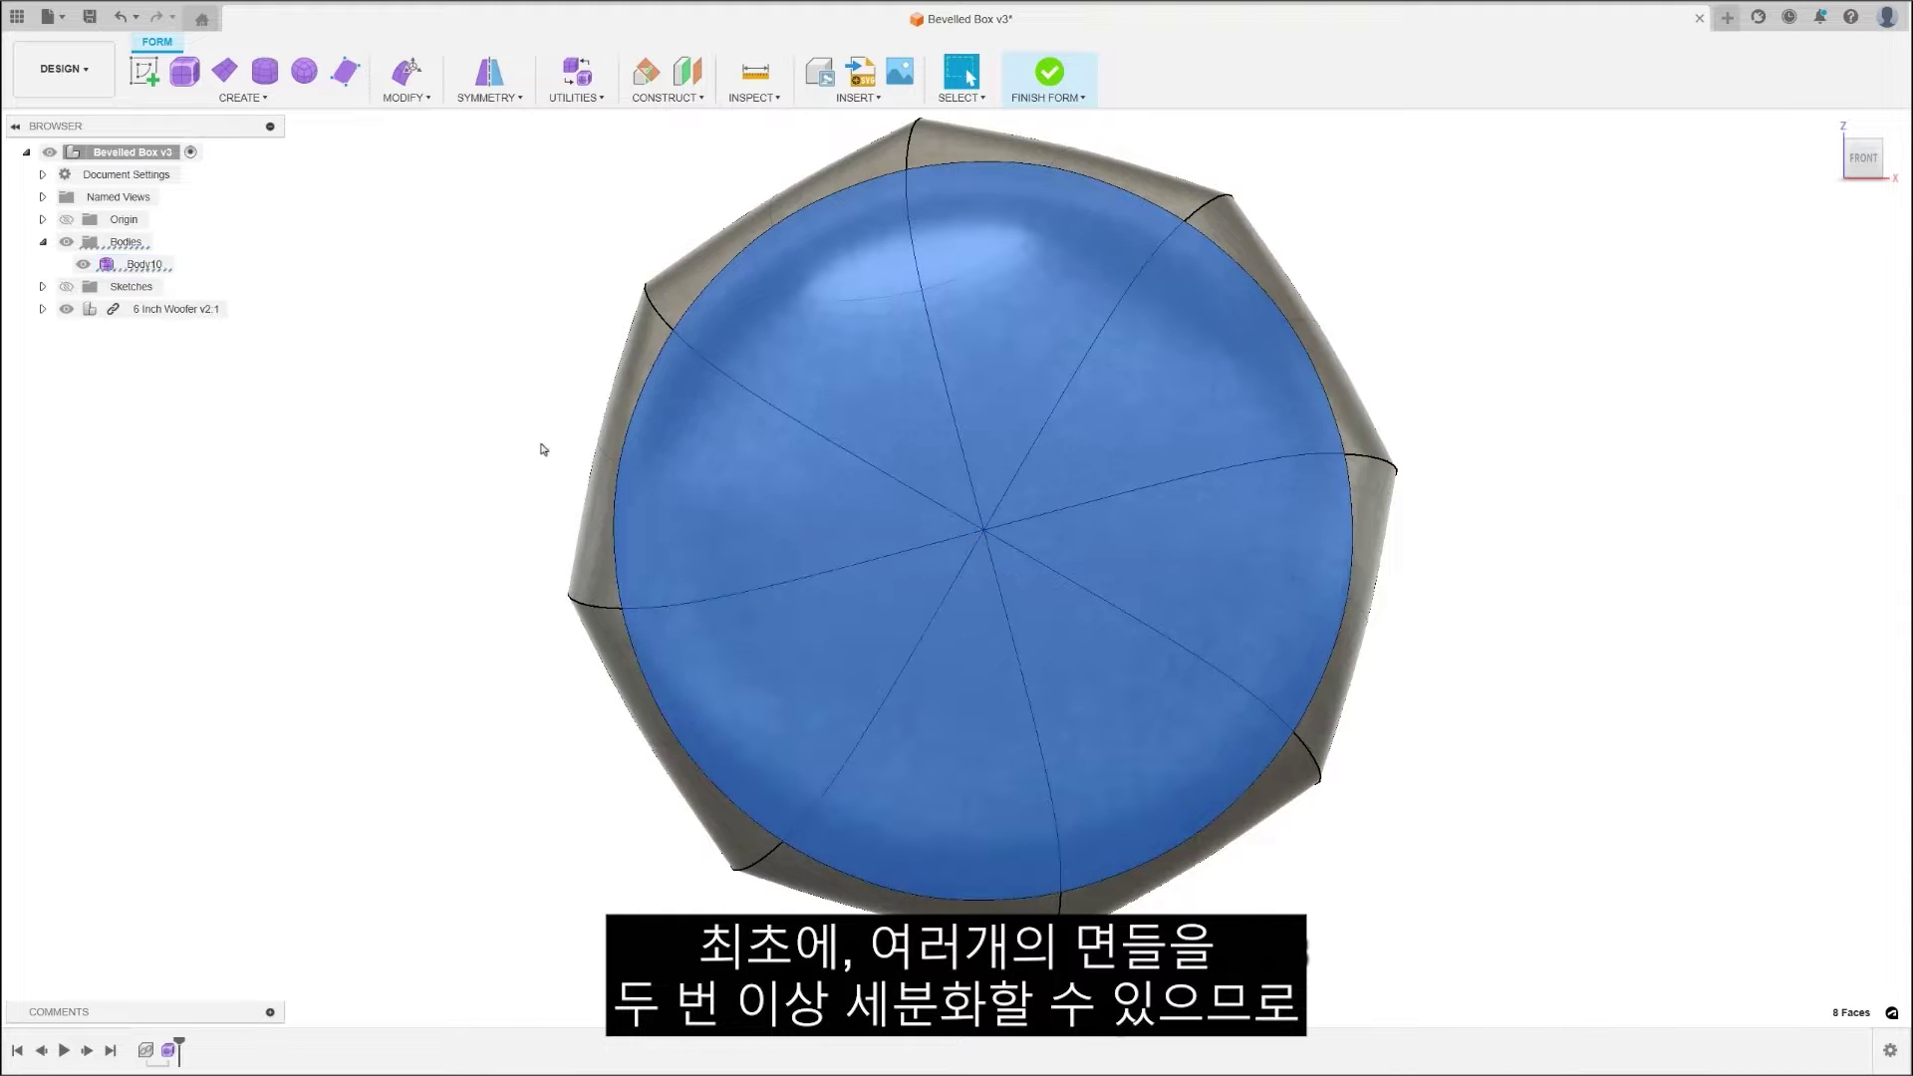
Subdivide the eight selected faces with Faces raised to 8
left_click(423, 99)
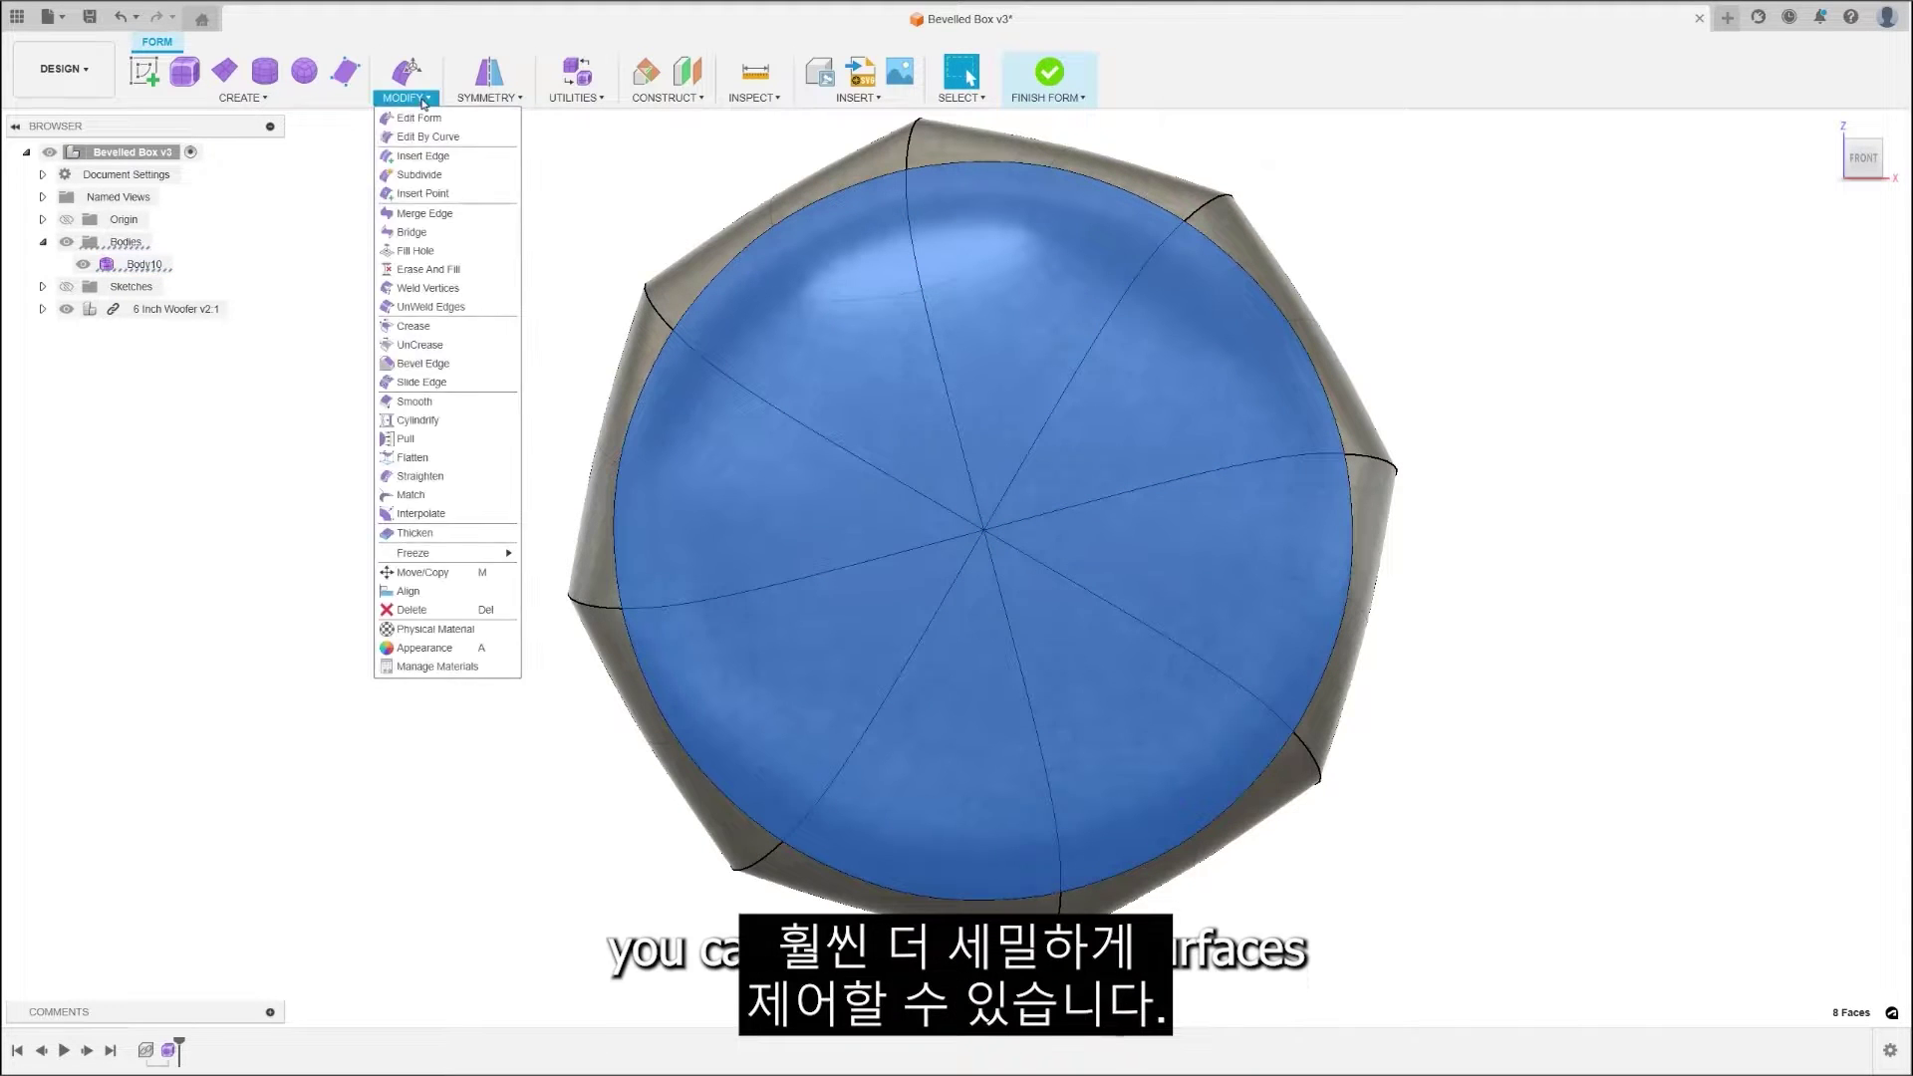
left_click(420, 175)
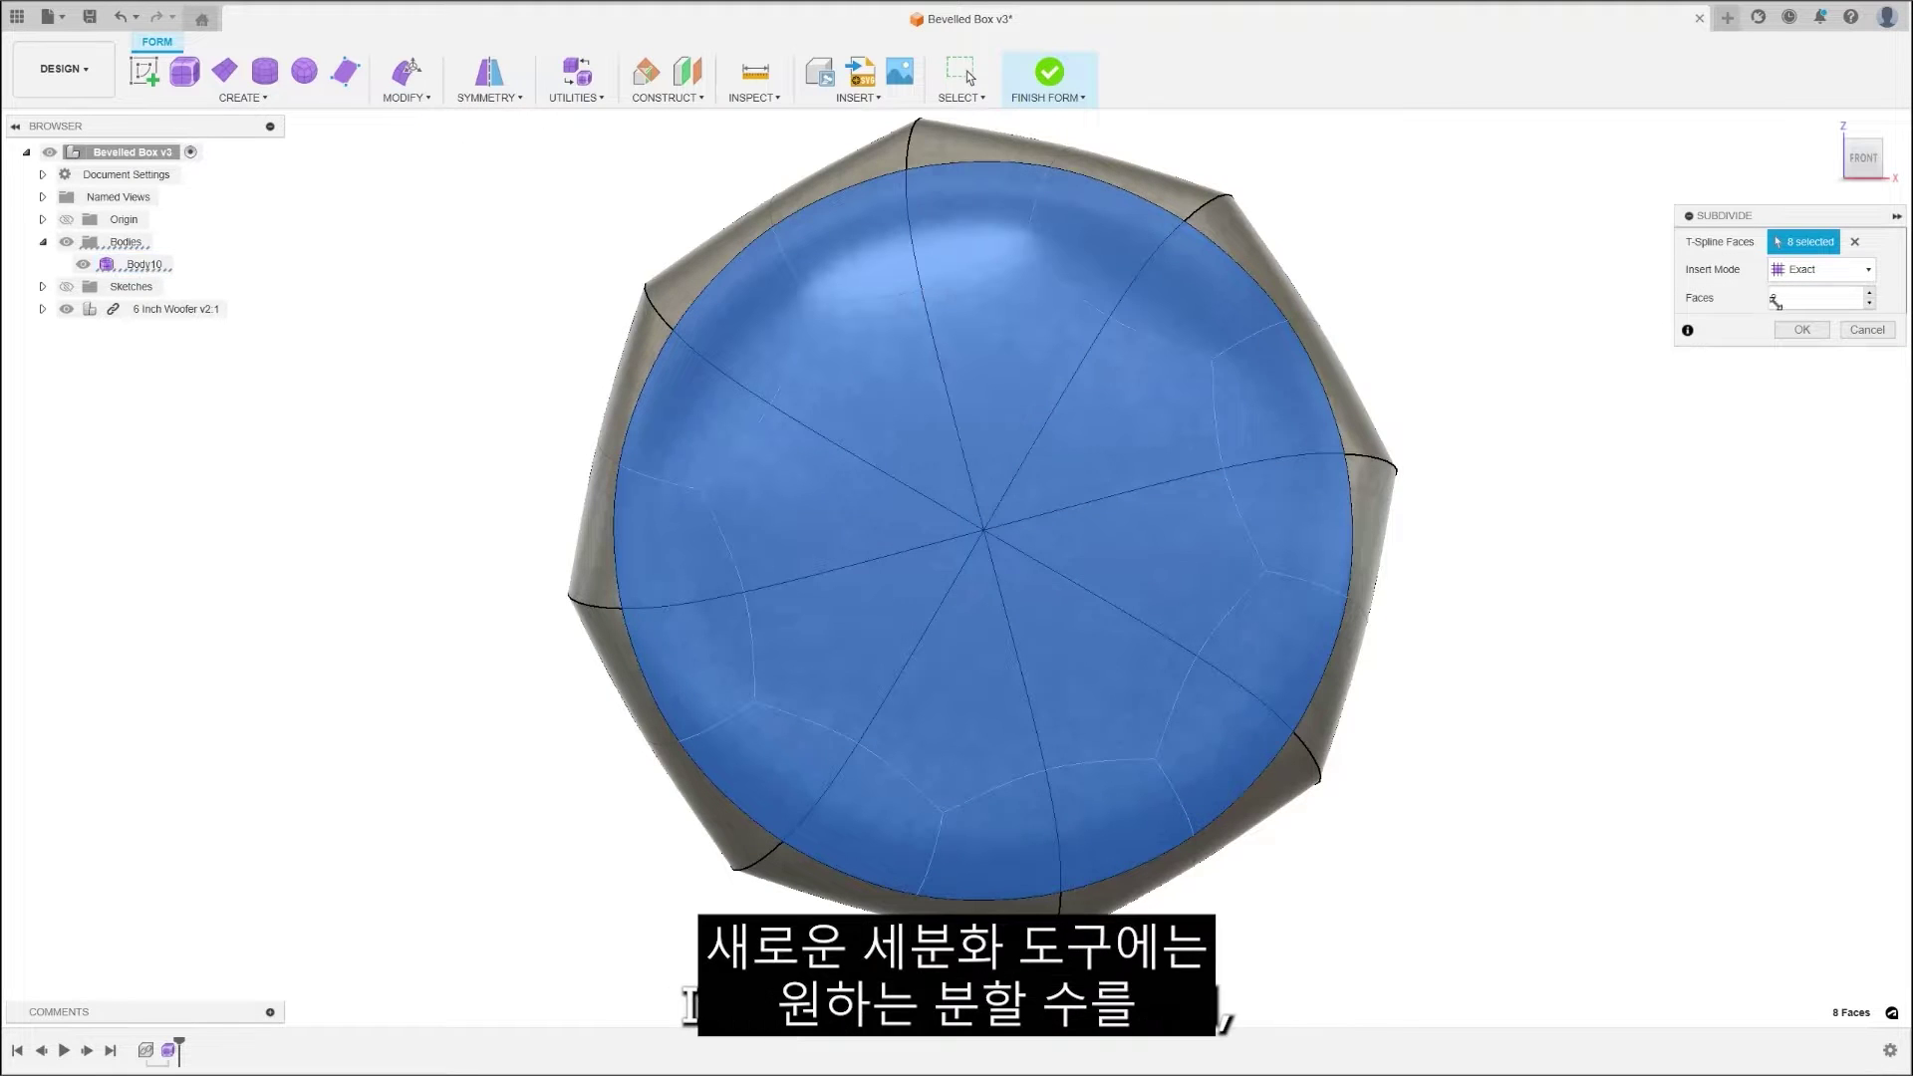
left_click(1870, 290)
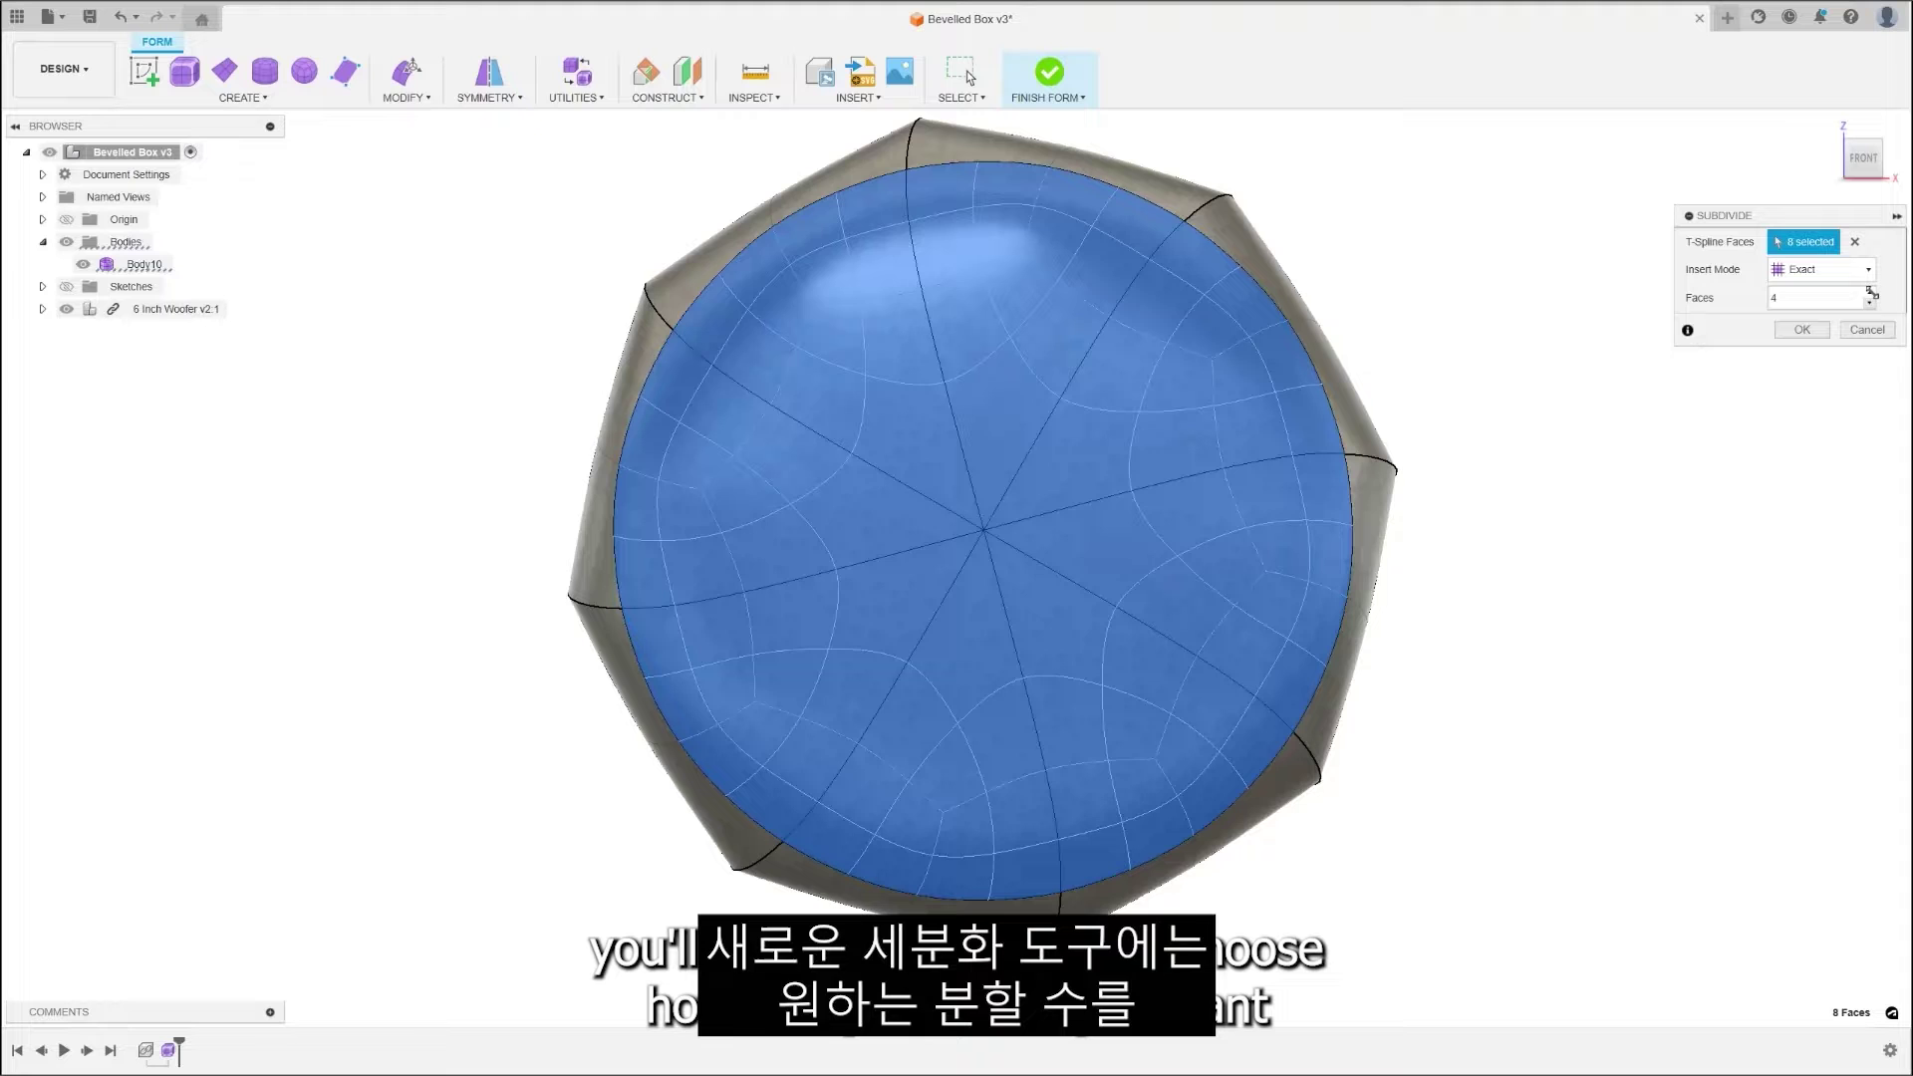
left_click(1870, 290)
left_click(1869, 290)
left_click(1870, 290)
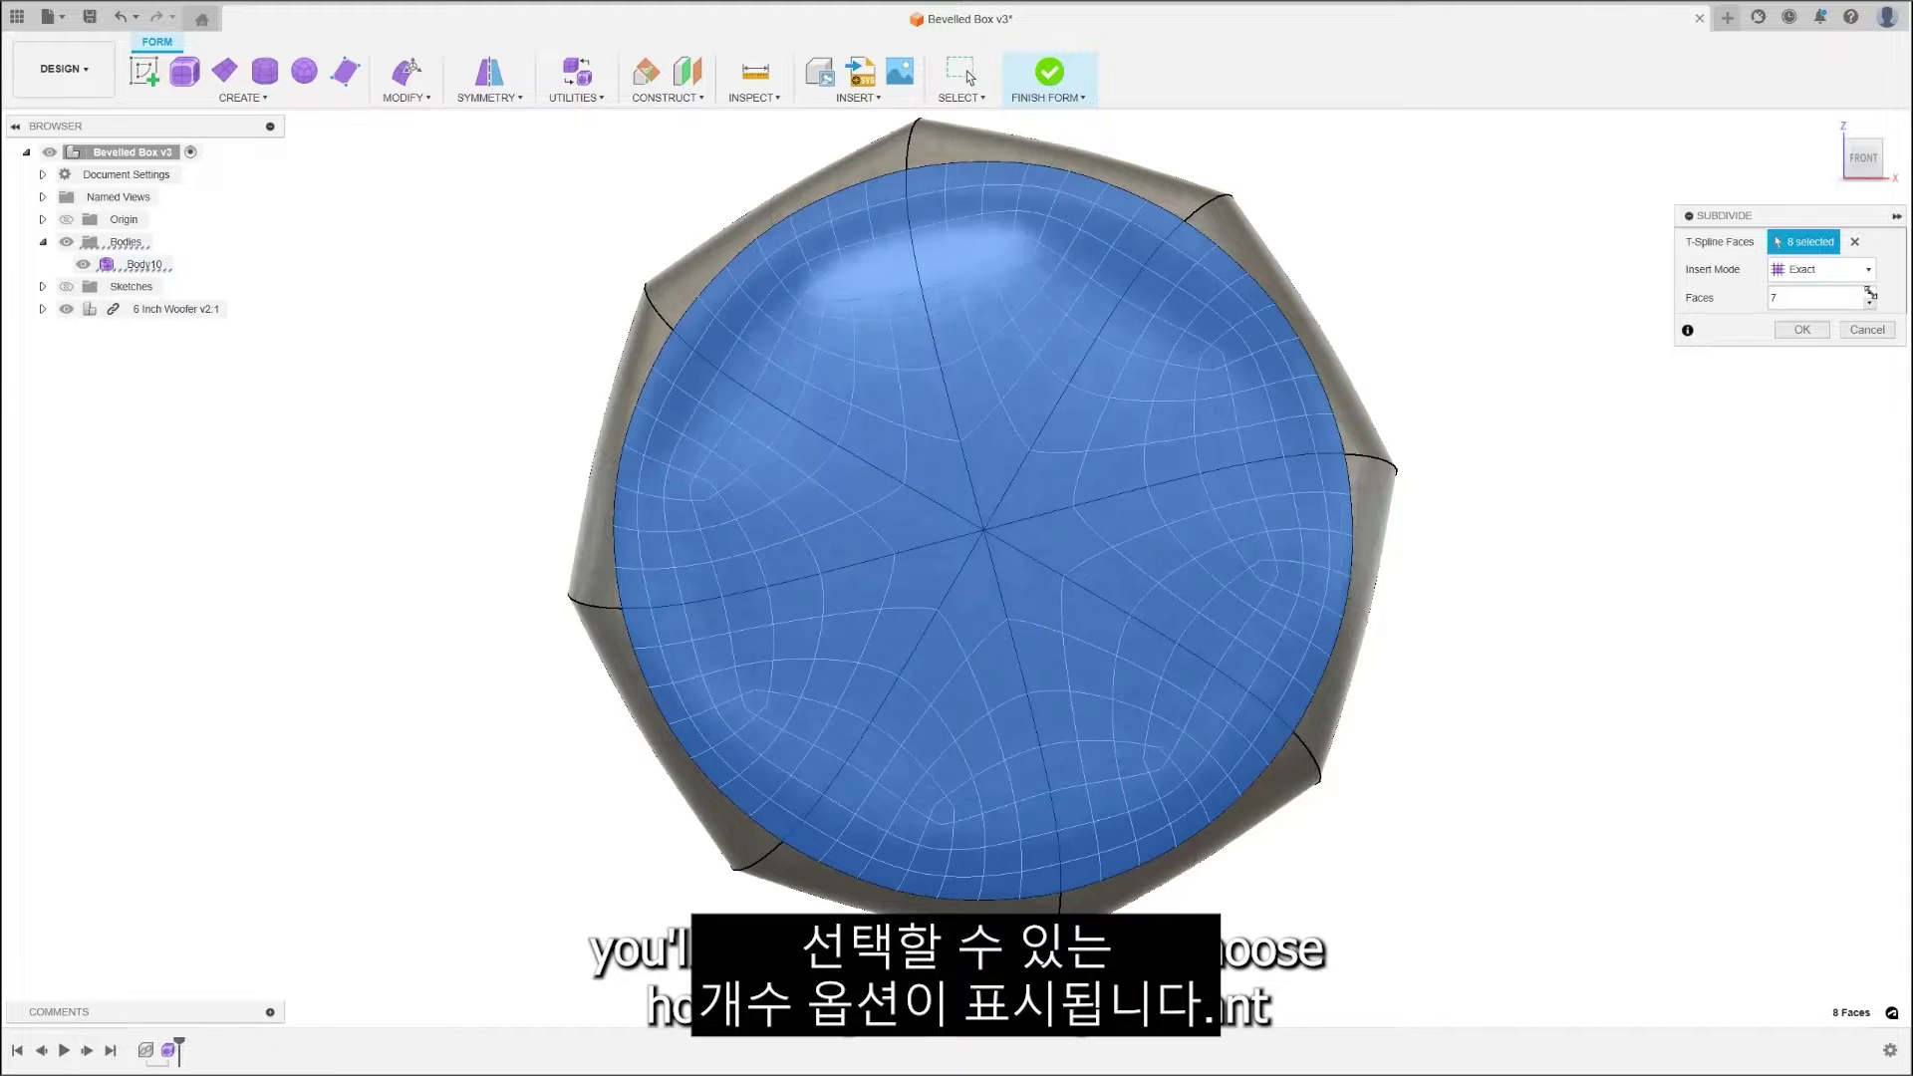
left_click(1870, 290)
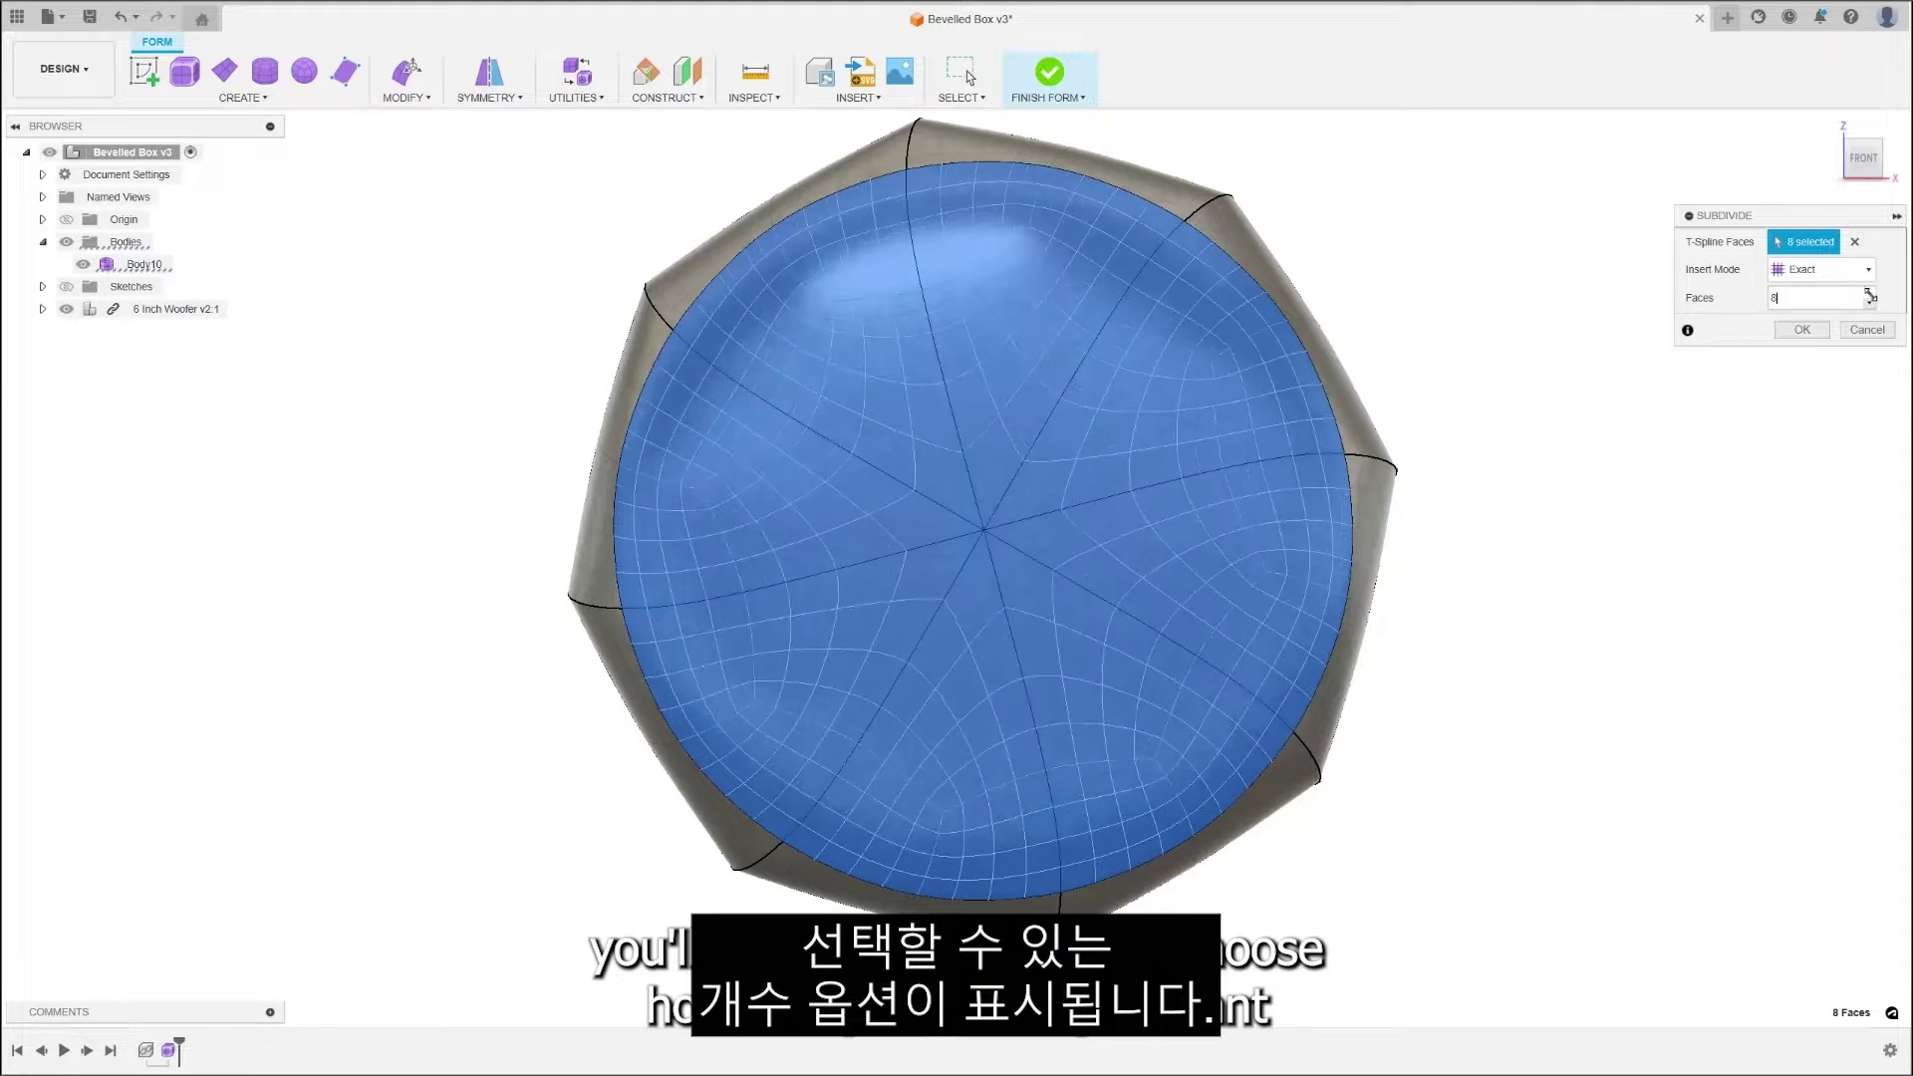
left_click(1811, 332)
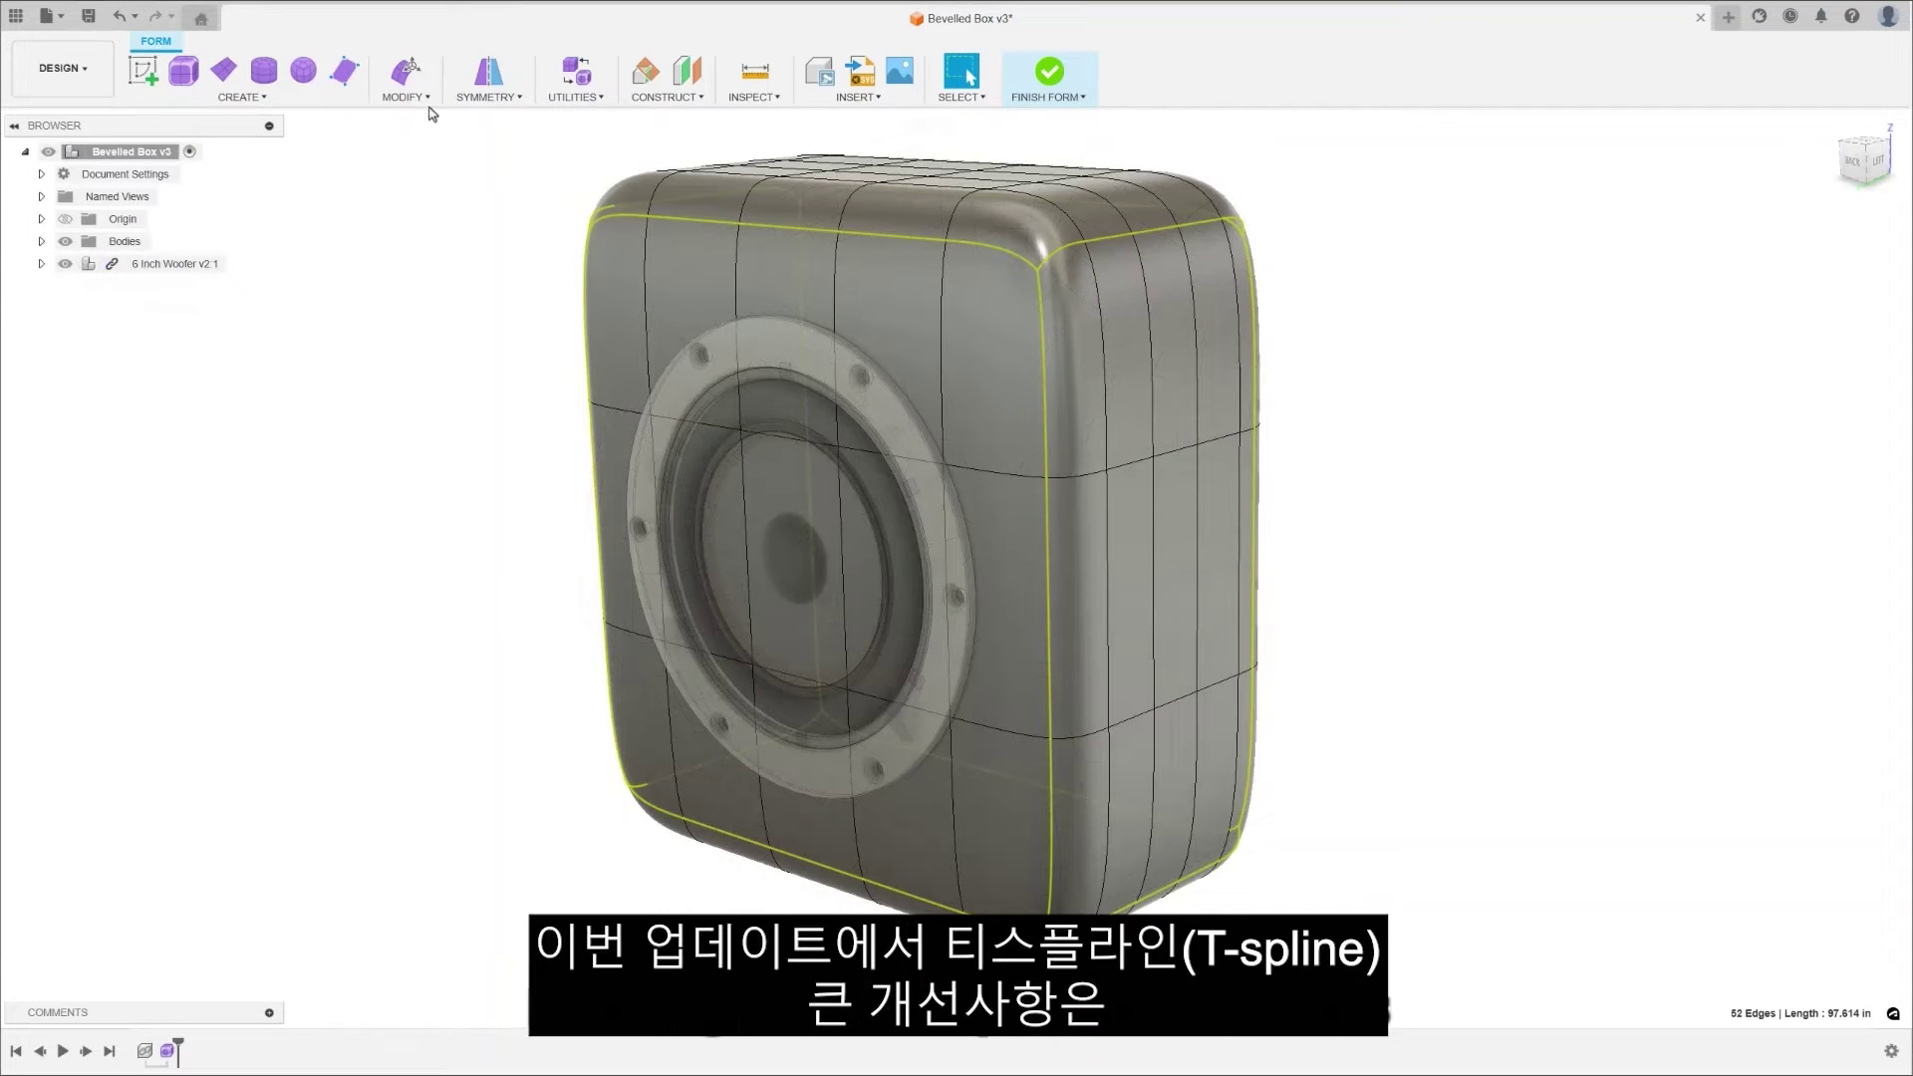
Bevel the 52 selected box edges and finish the form as a solid body
left_click(427, 97)
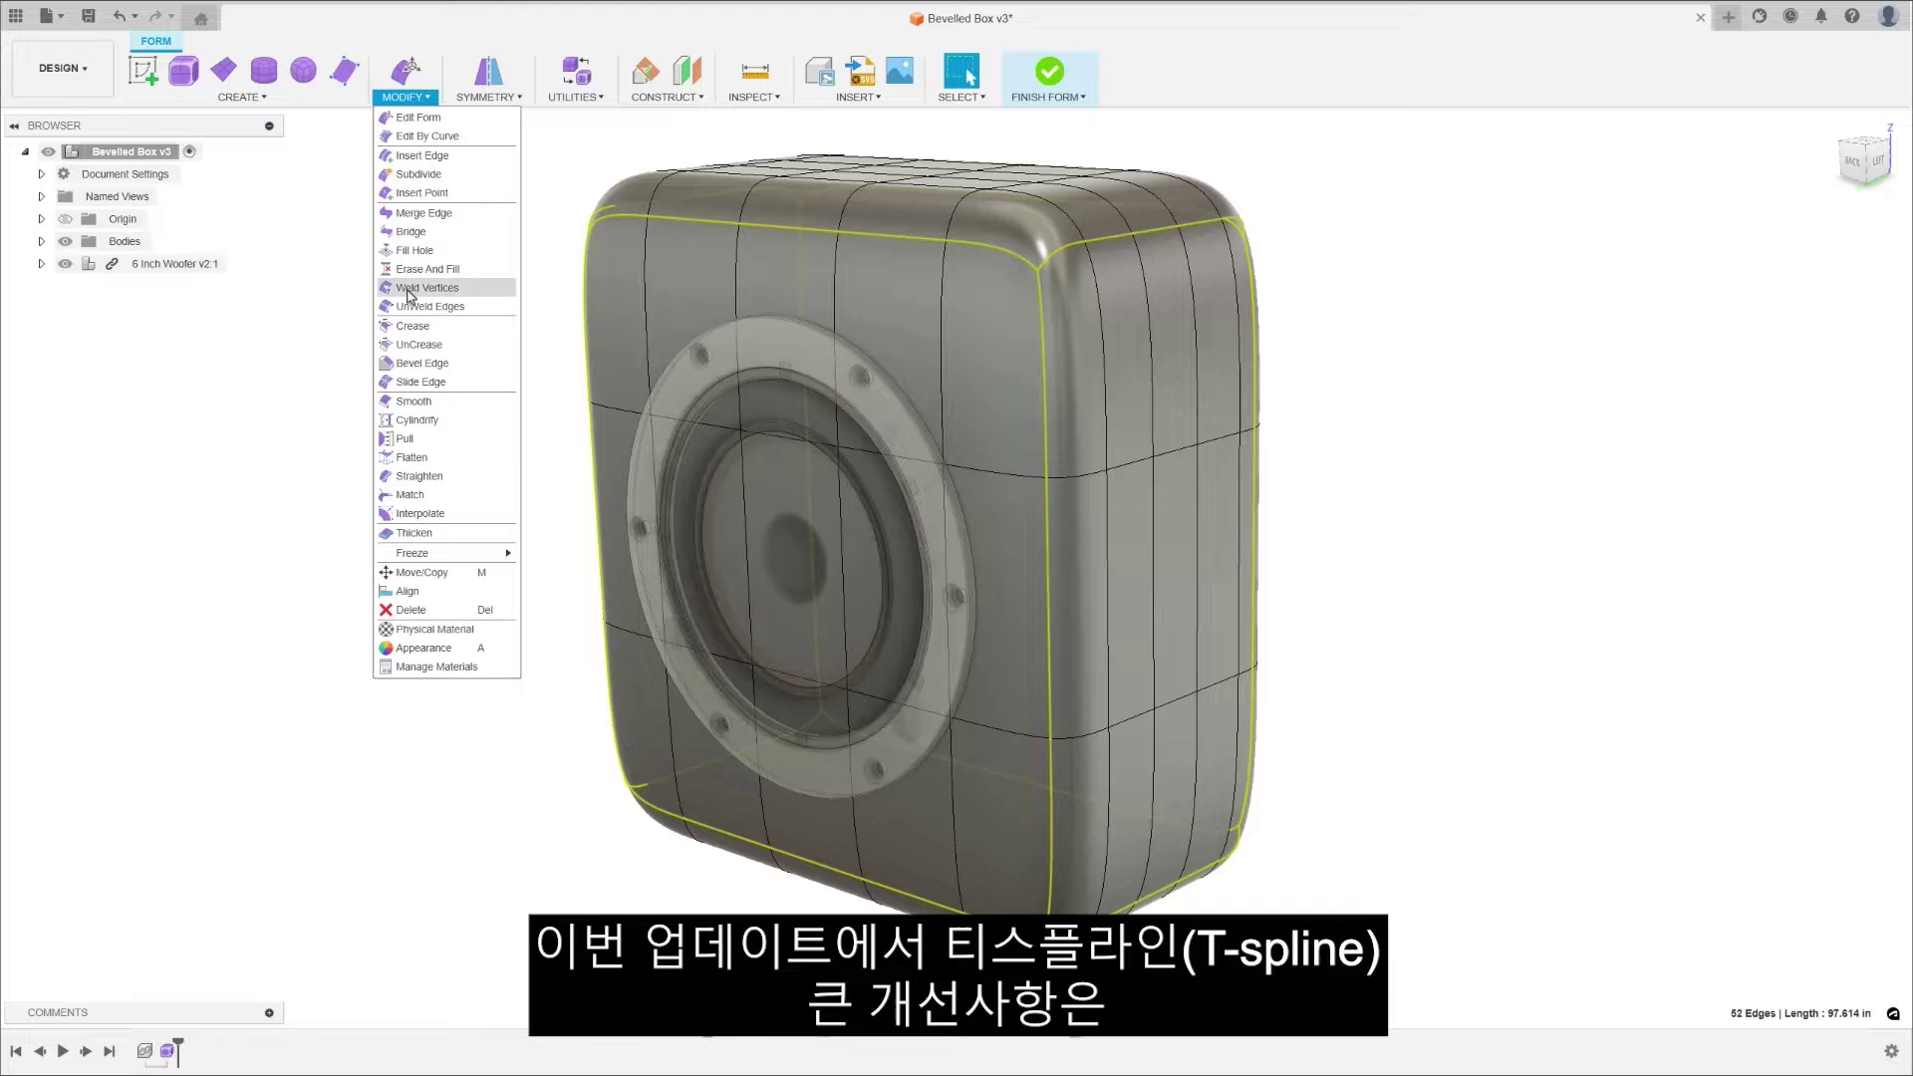
left_click(418, 364)
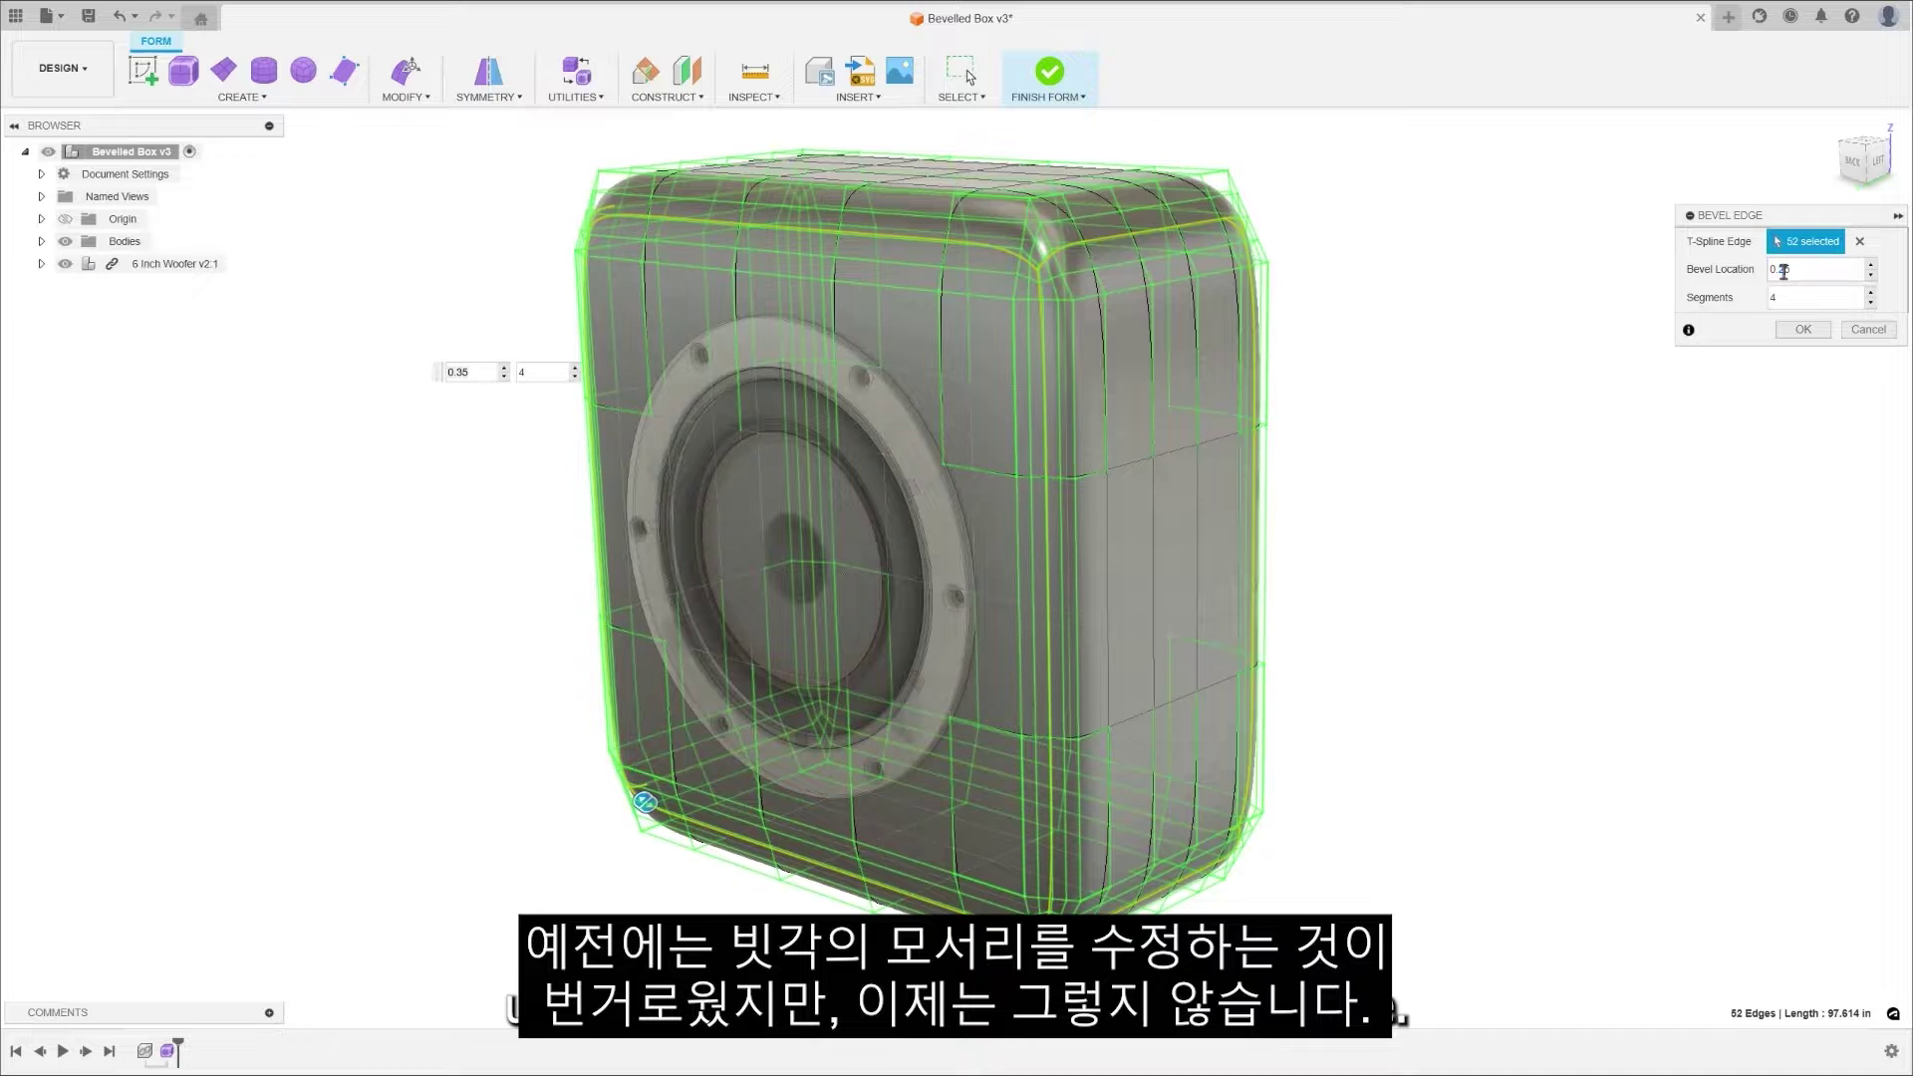
left_click(1802, 330)
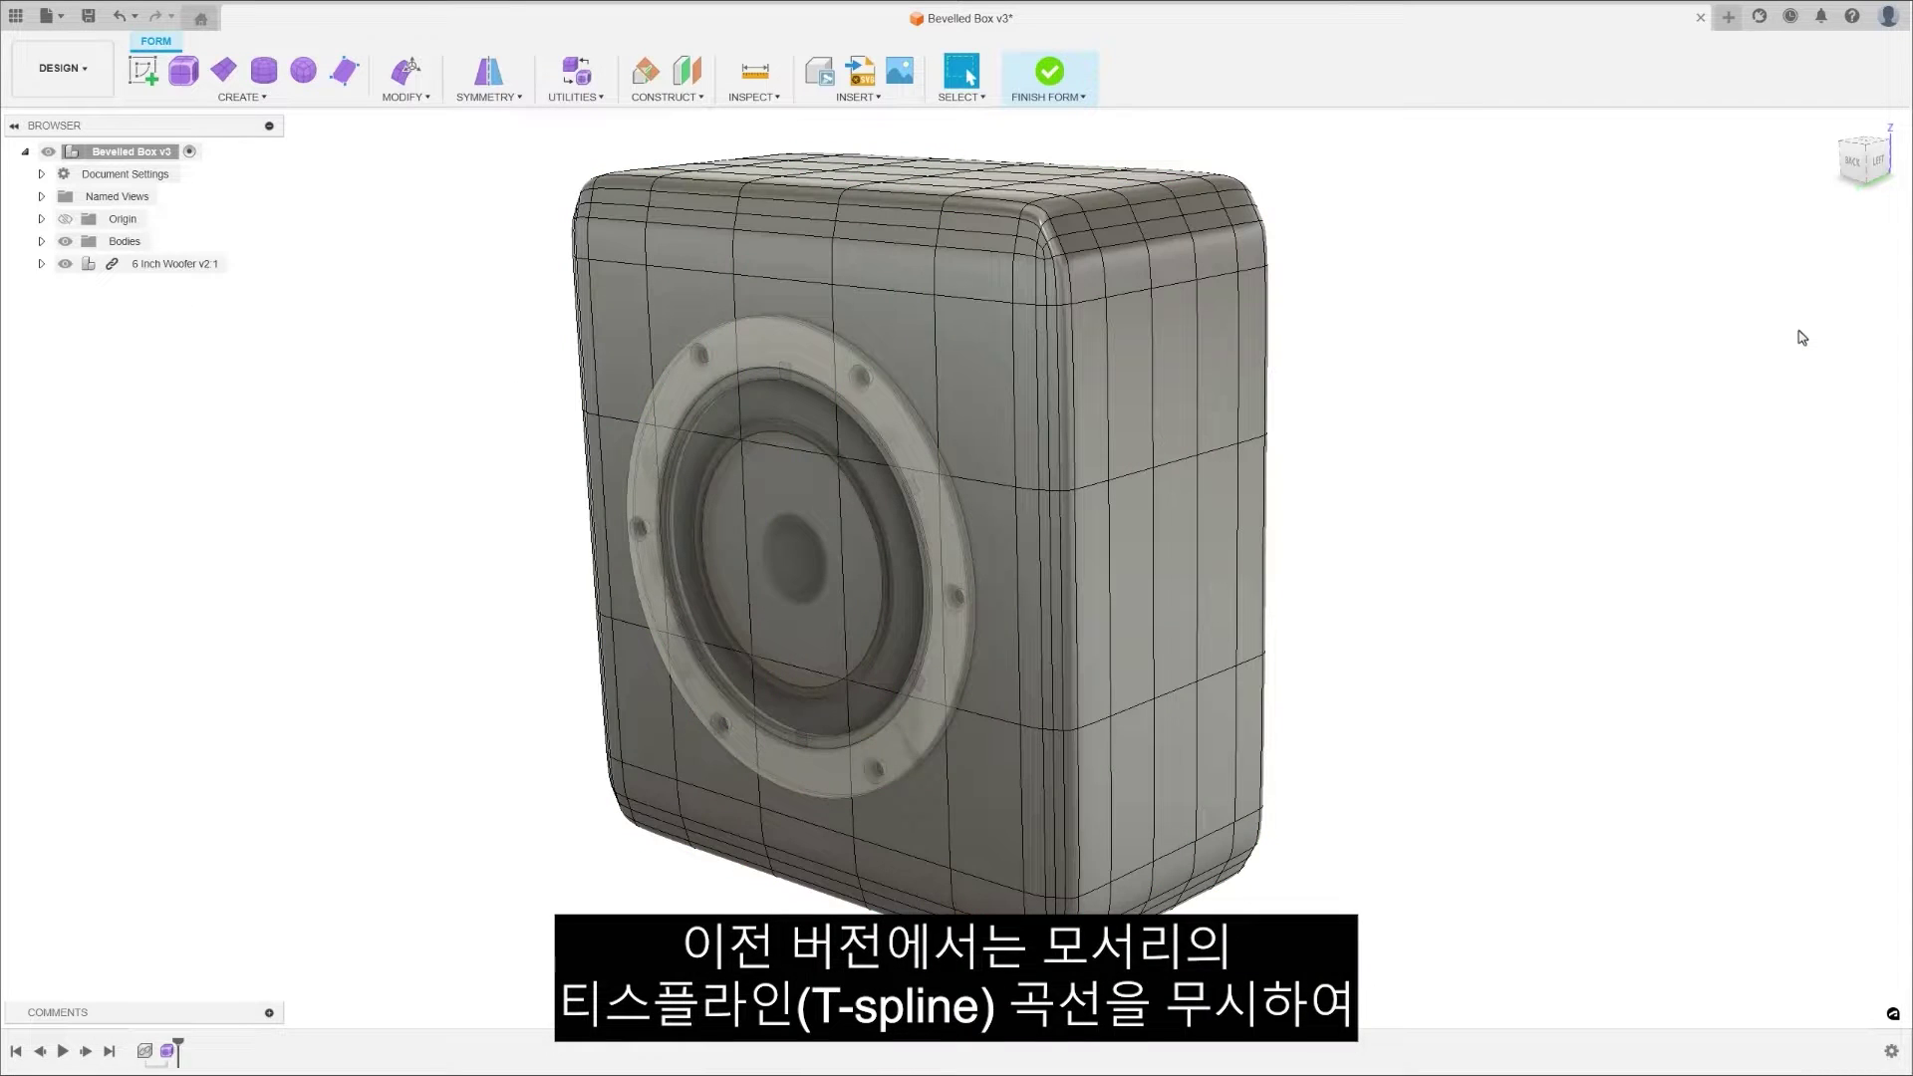
left_click(1050, 72)
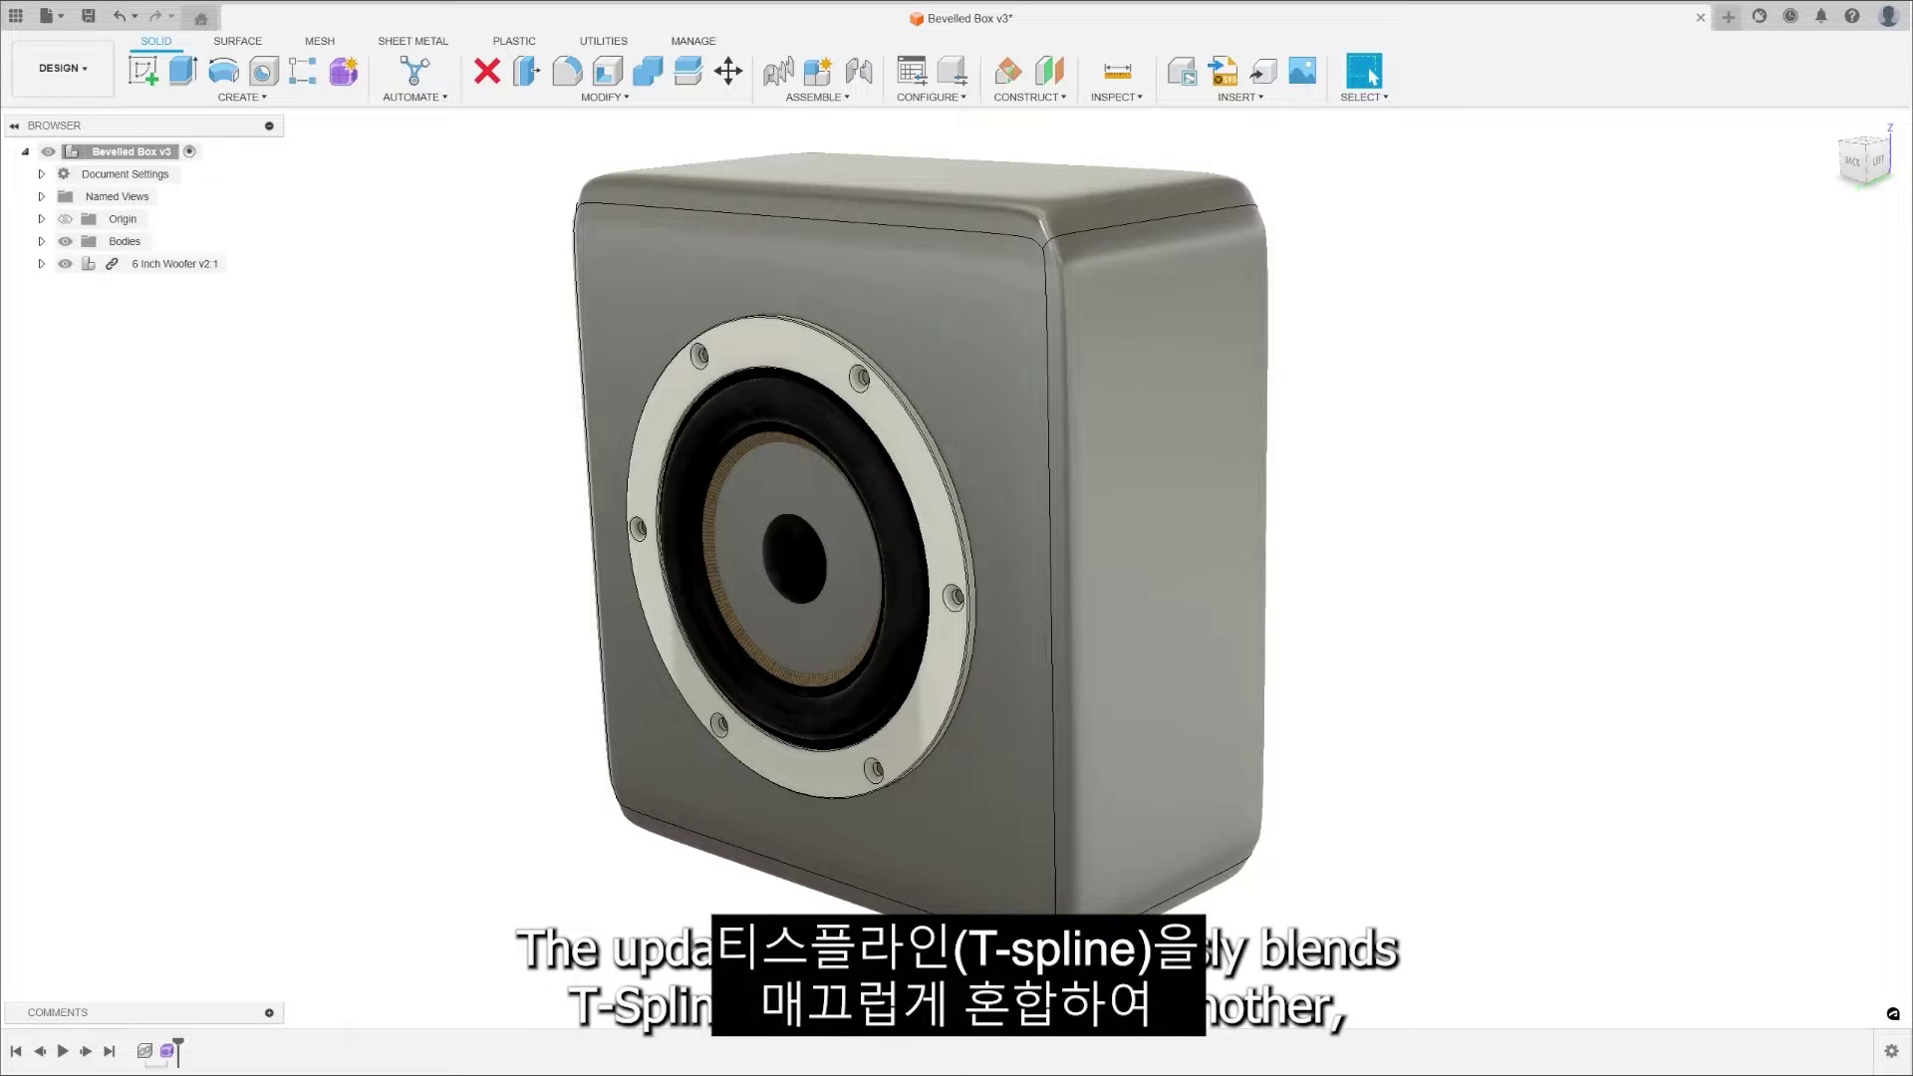
Run a zebra analysis on the finished box with High Quality enabled
left_click(1116, 96)
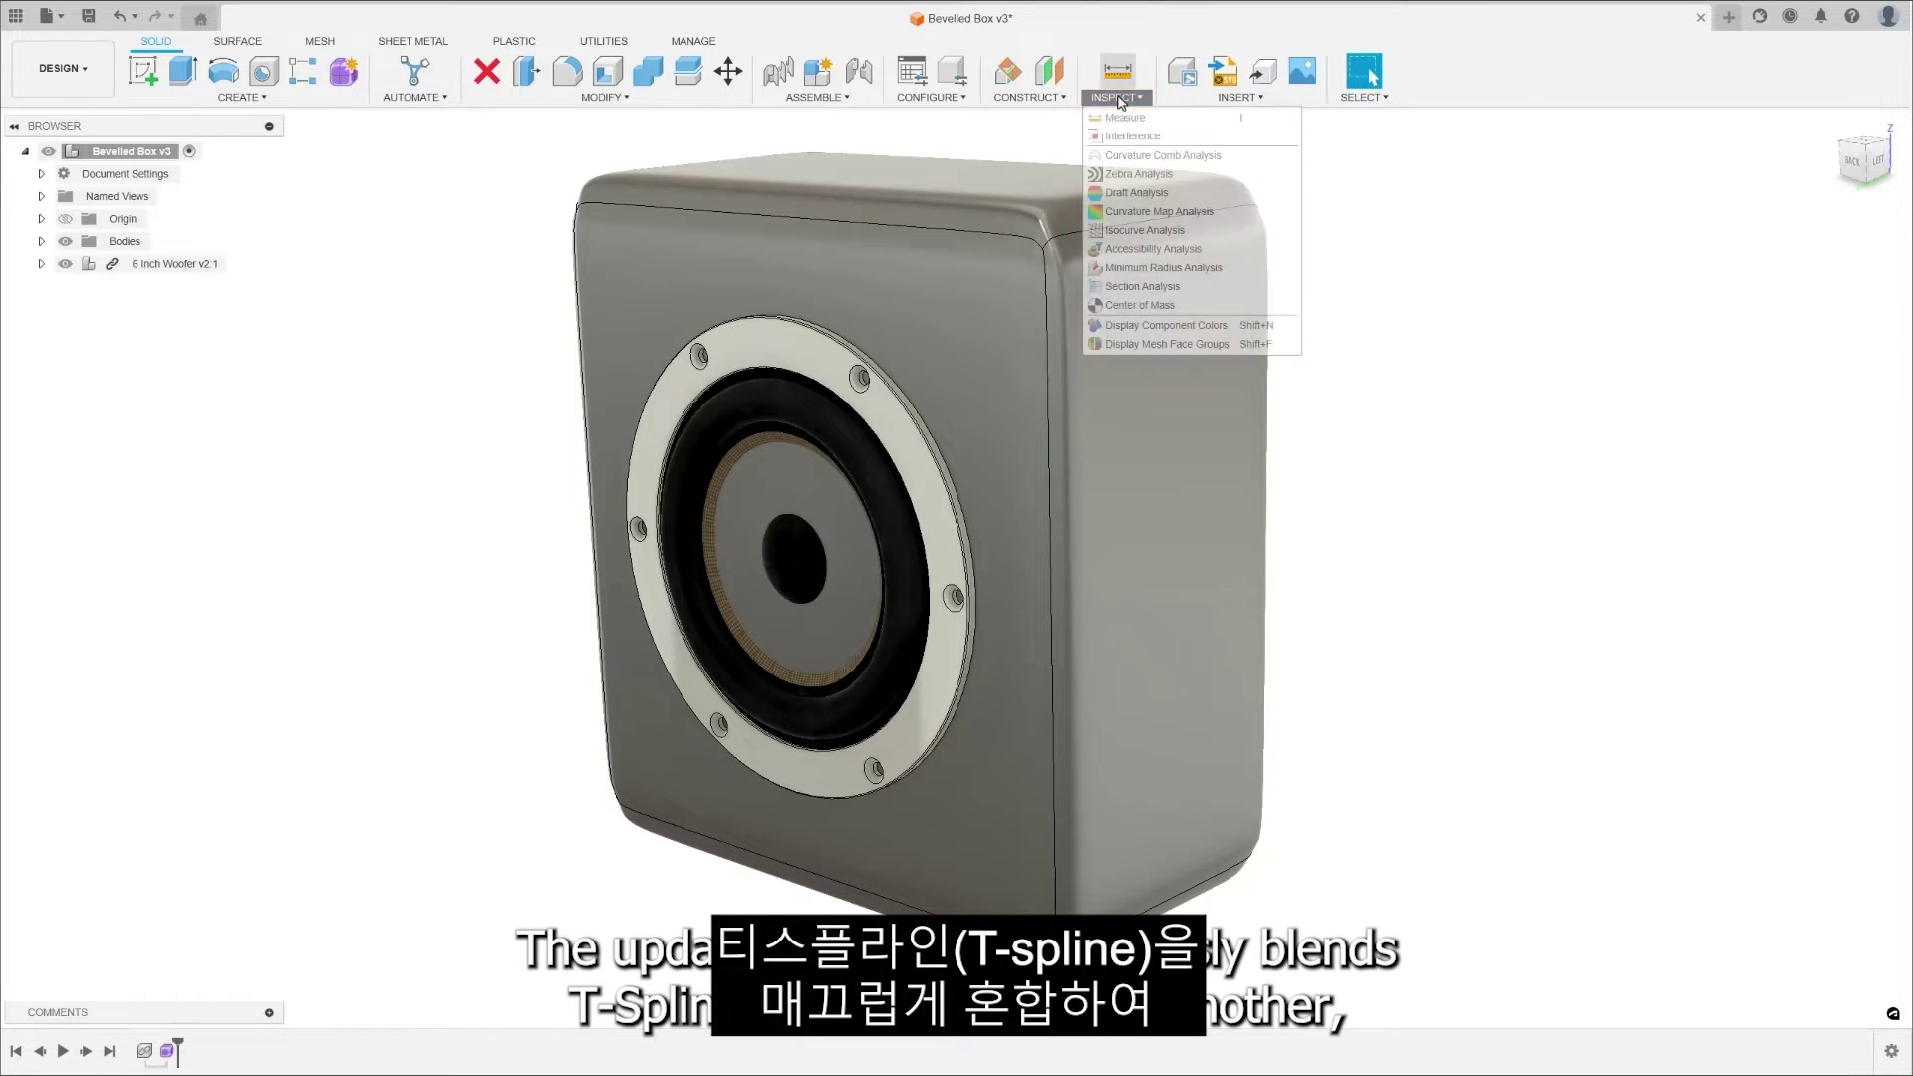
left_click(1151, 177)
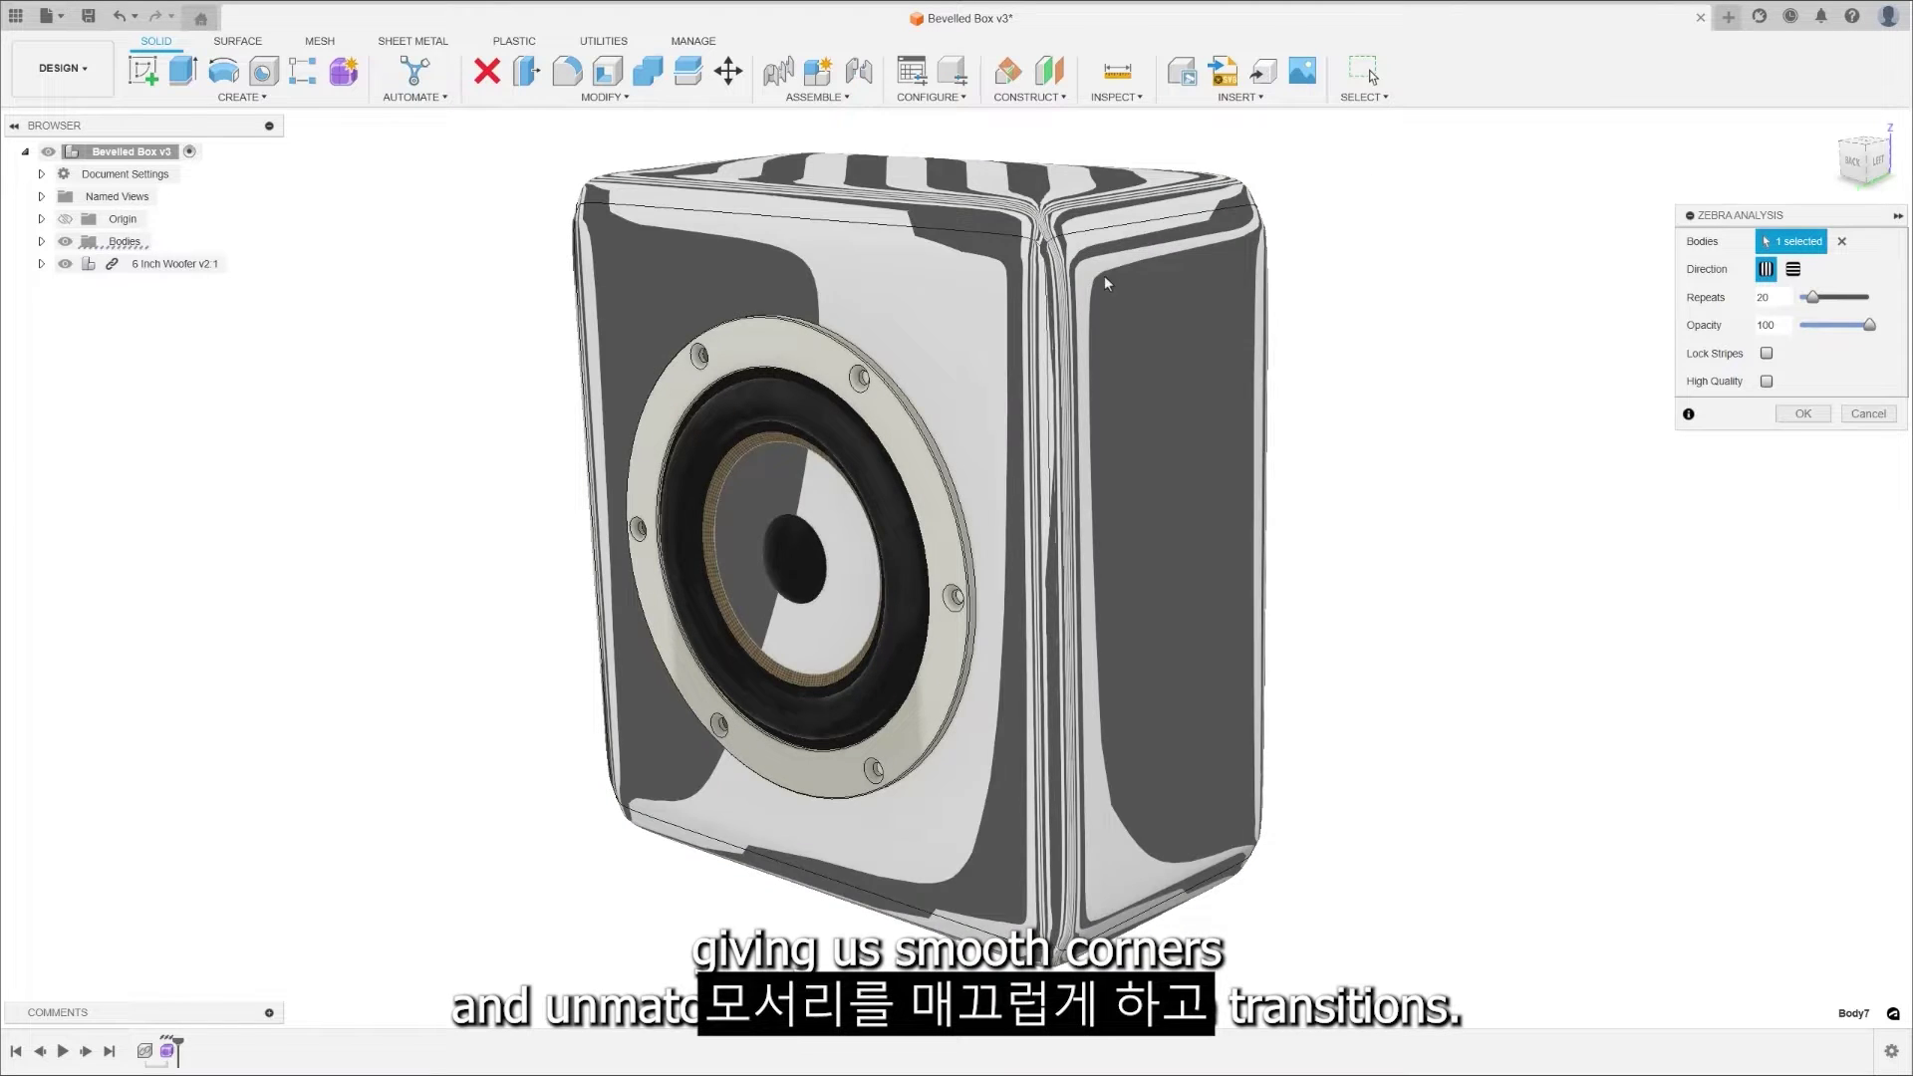
left_click(1767, 382)
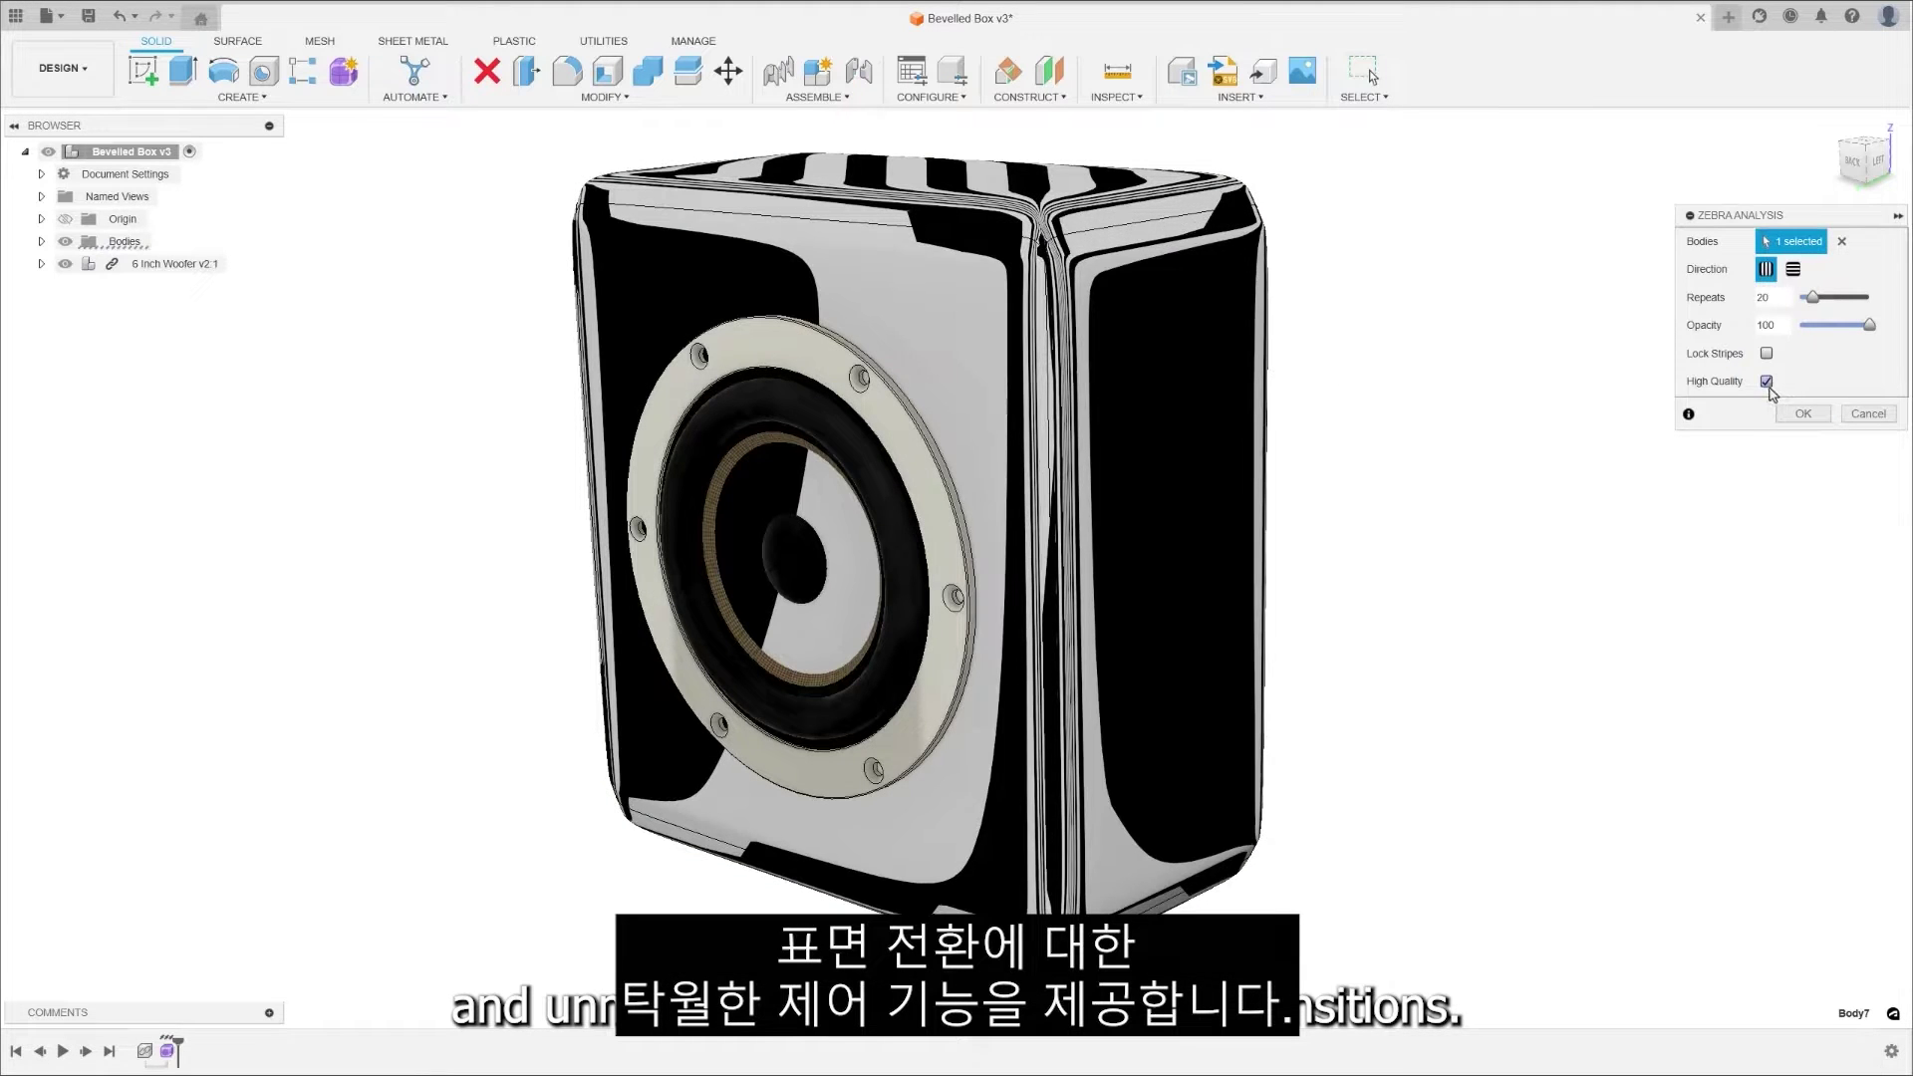
left_click(1802, 415)
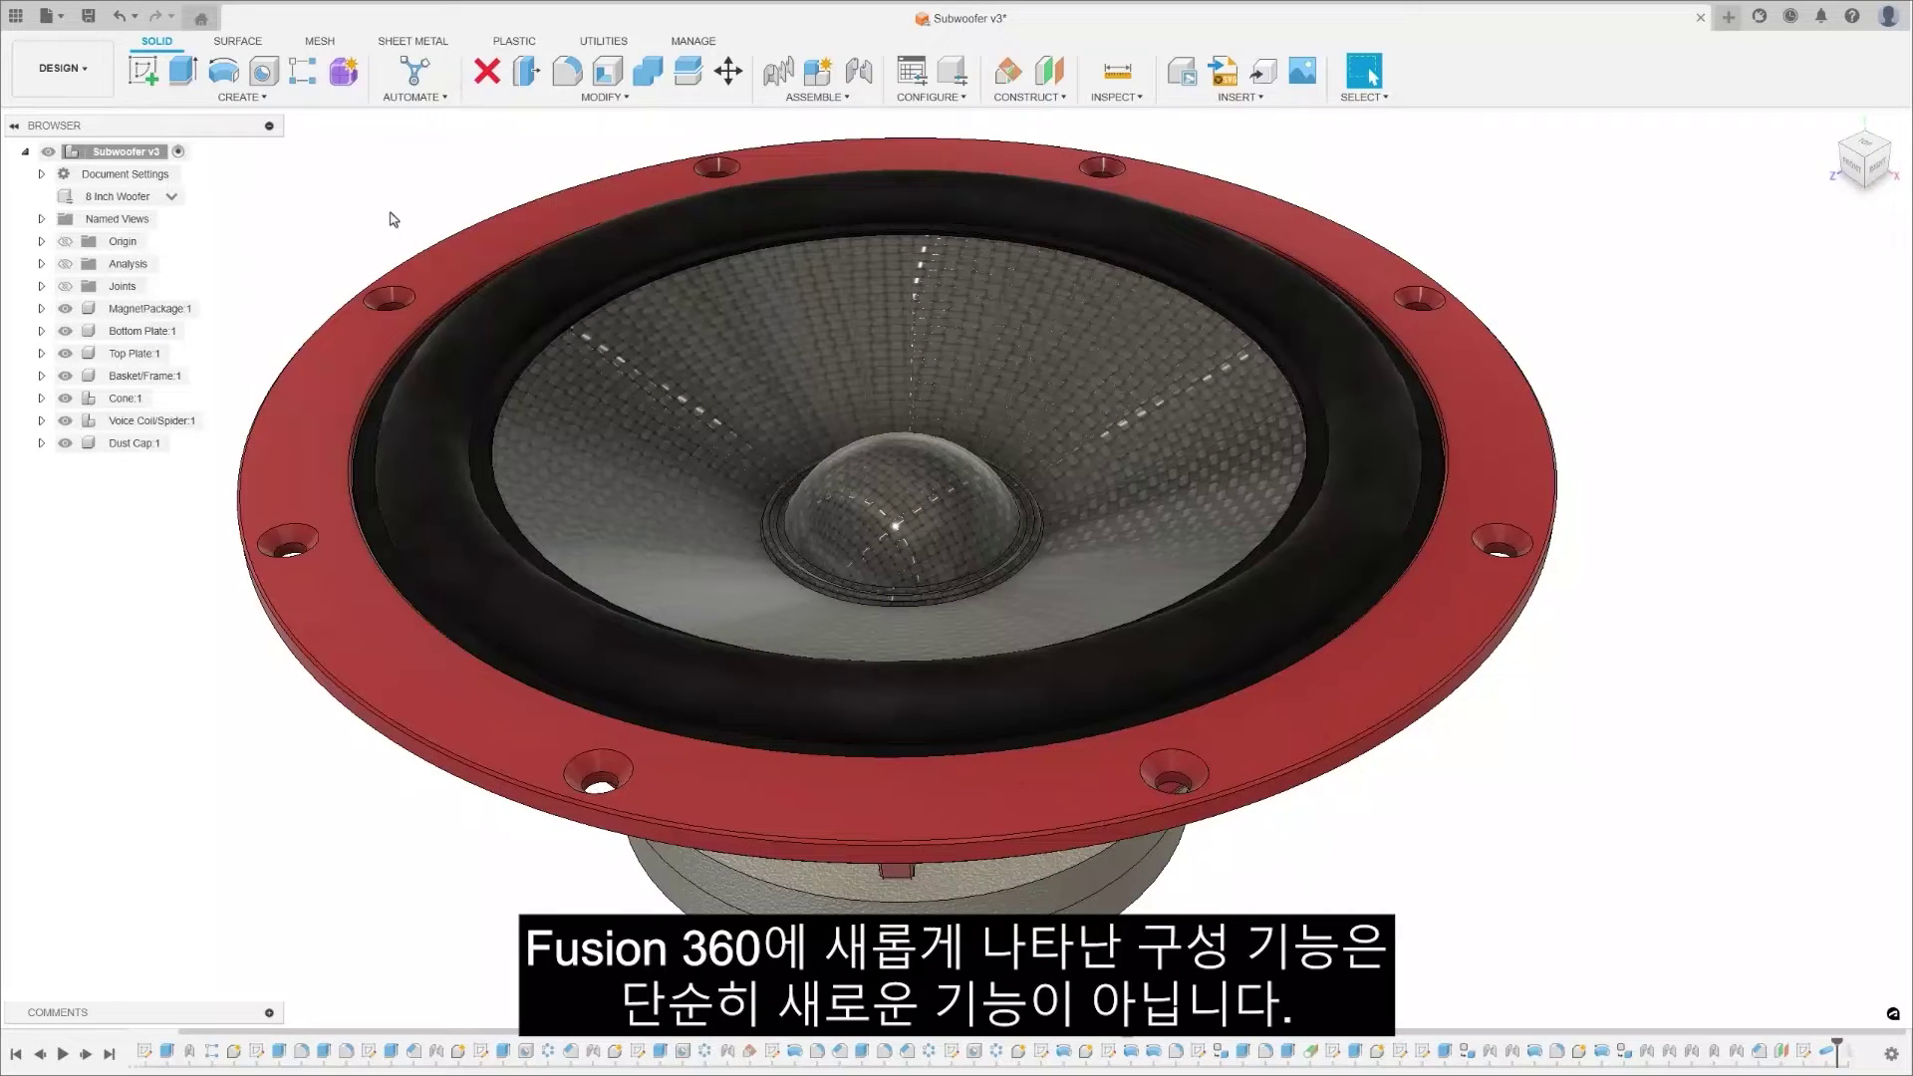
Switch to the 6 Inch Woofer and set its MagnetCount to 1 in the Speaker Size table
left_click(171, 197)
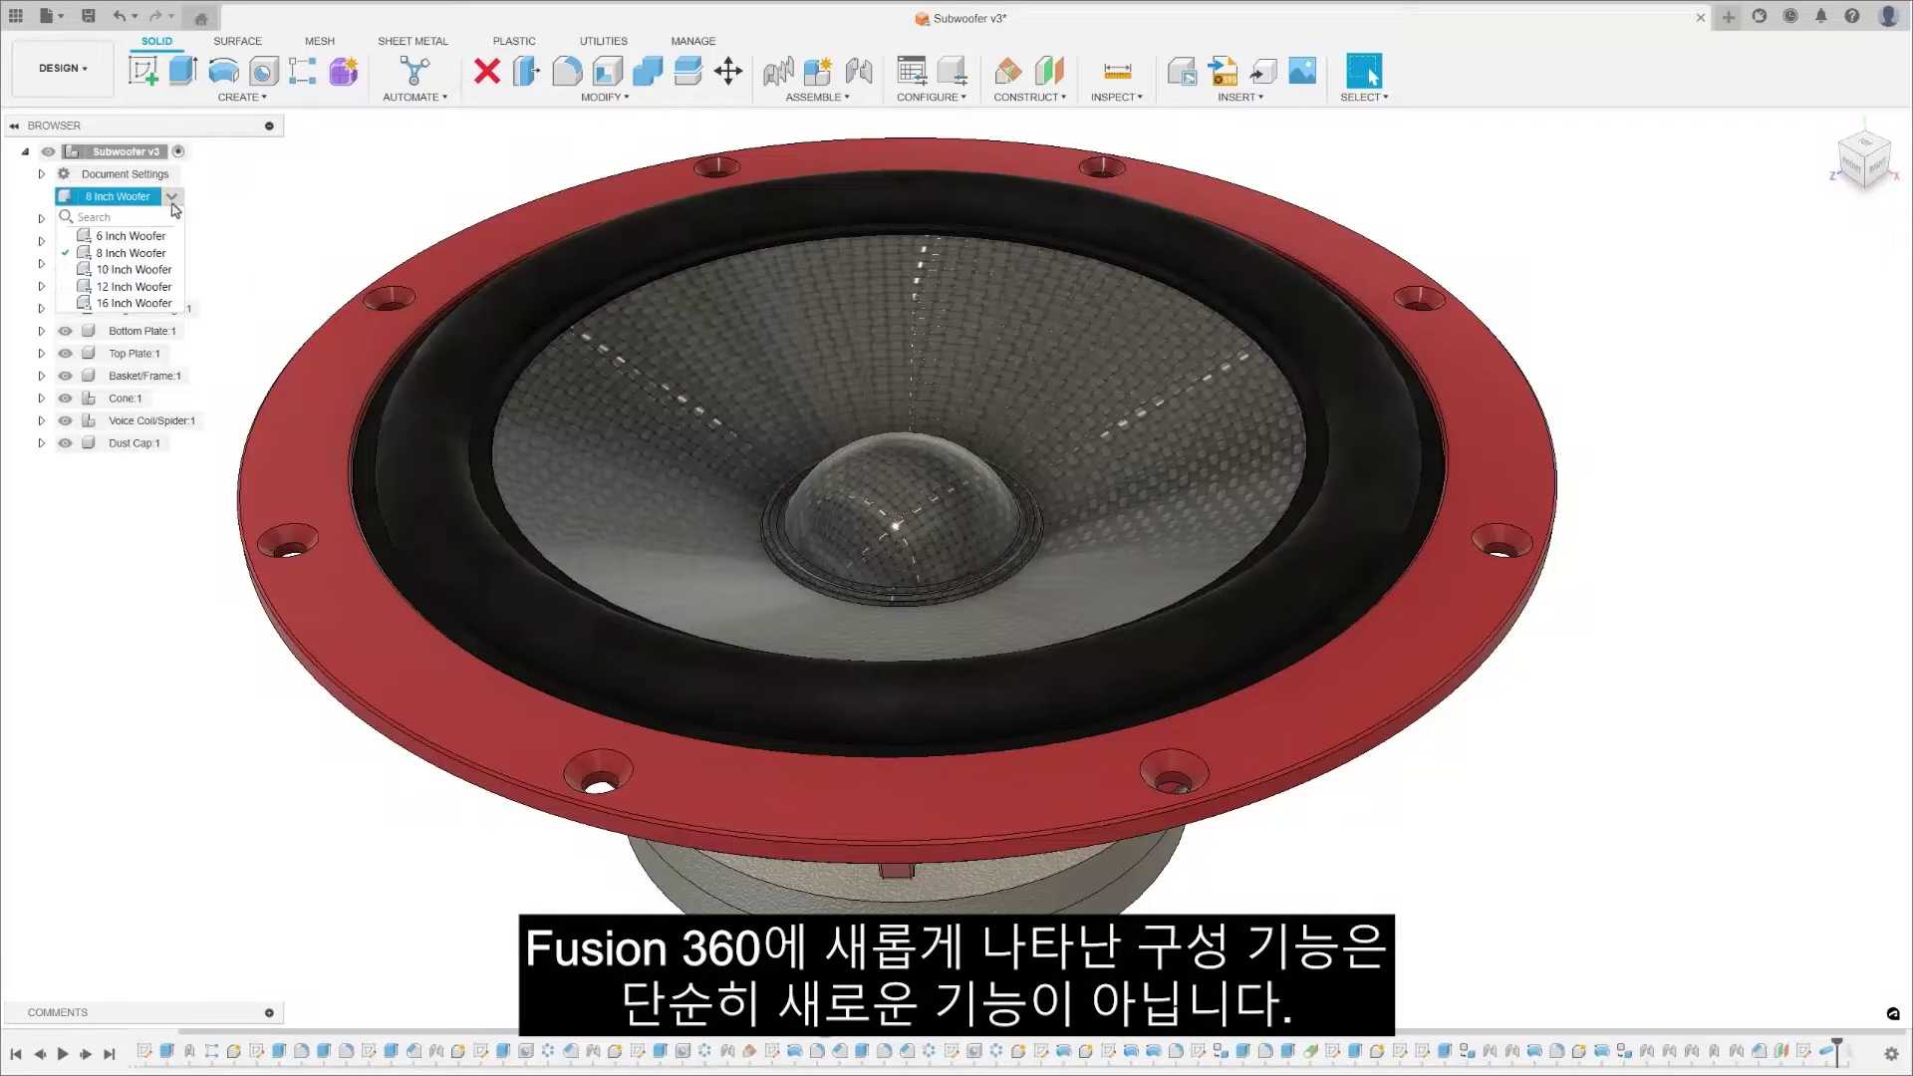
left_click(121, 236)
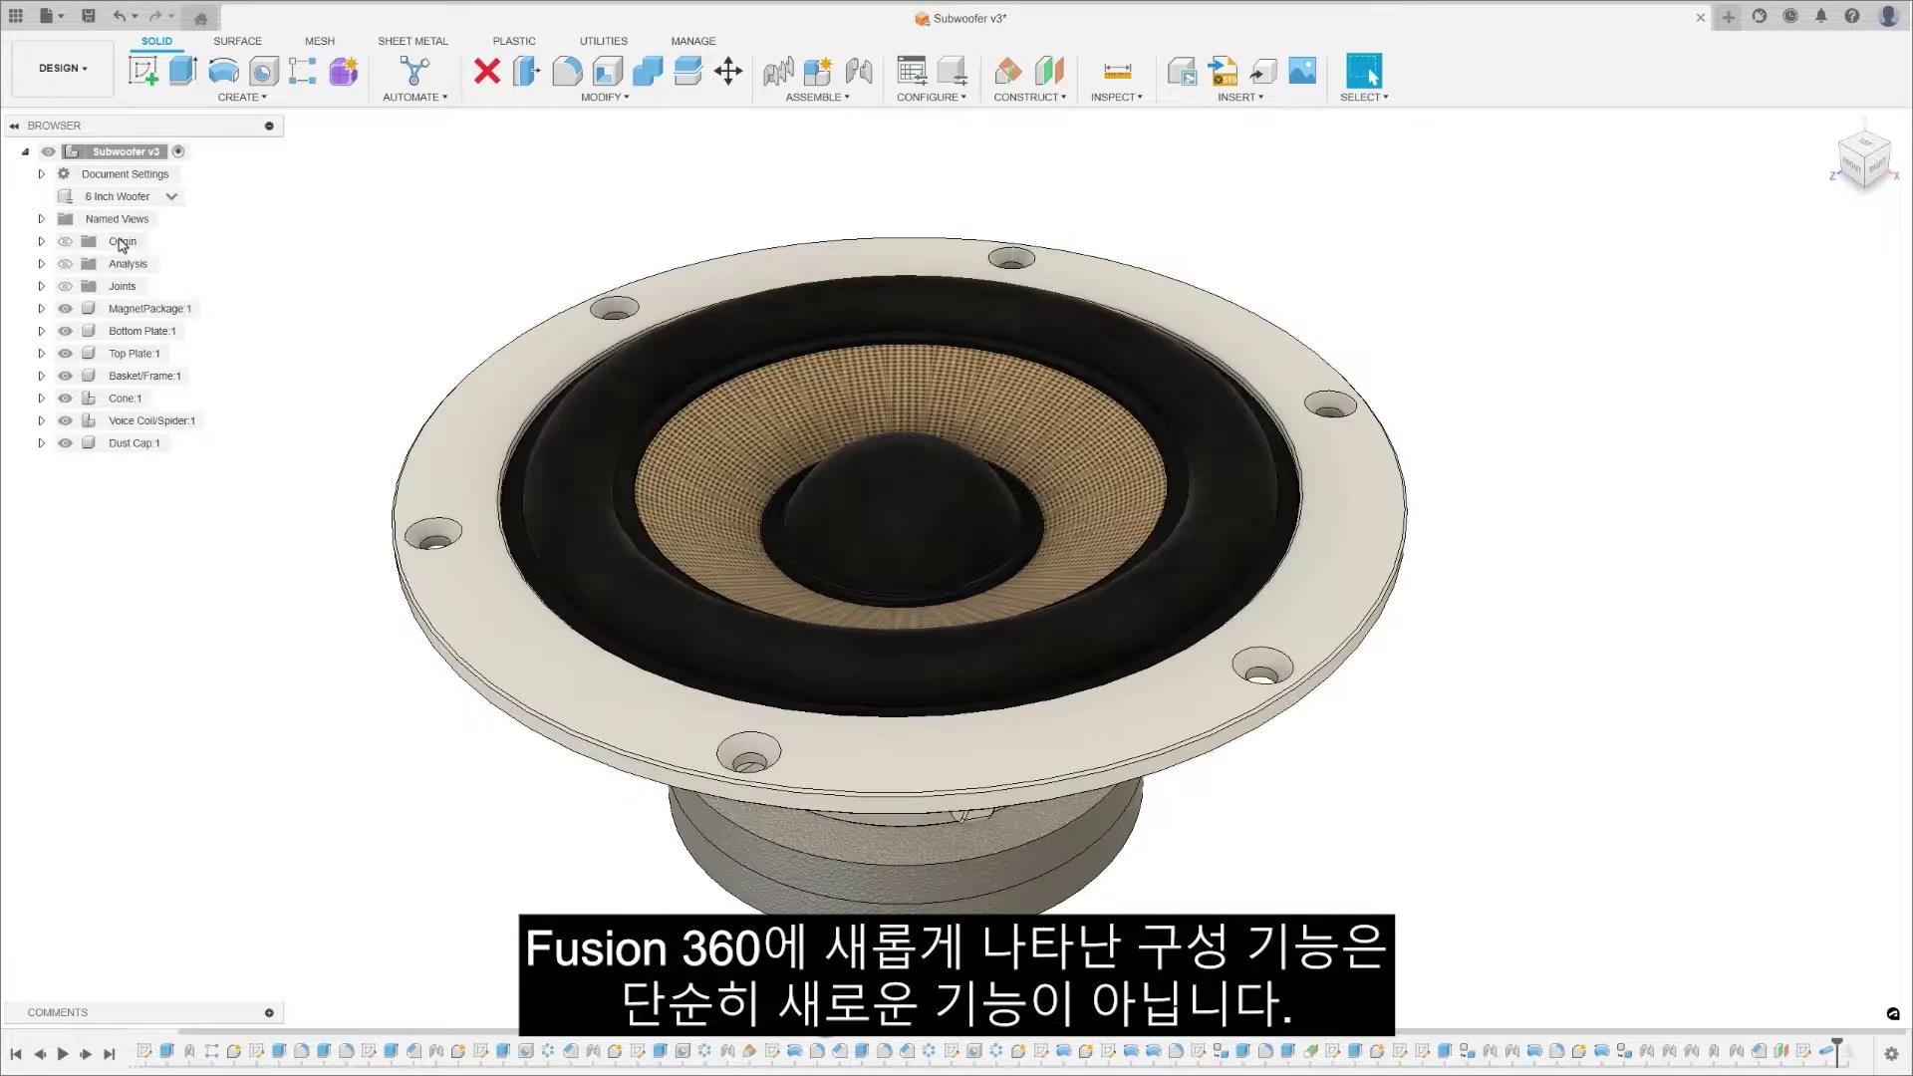
left_click(955, 74)
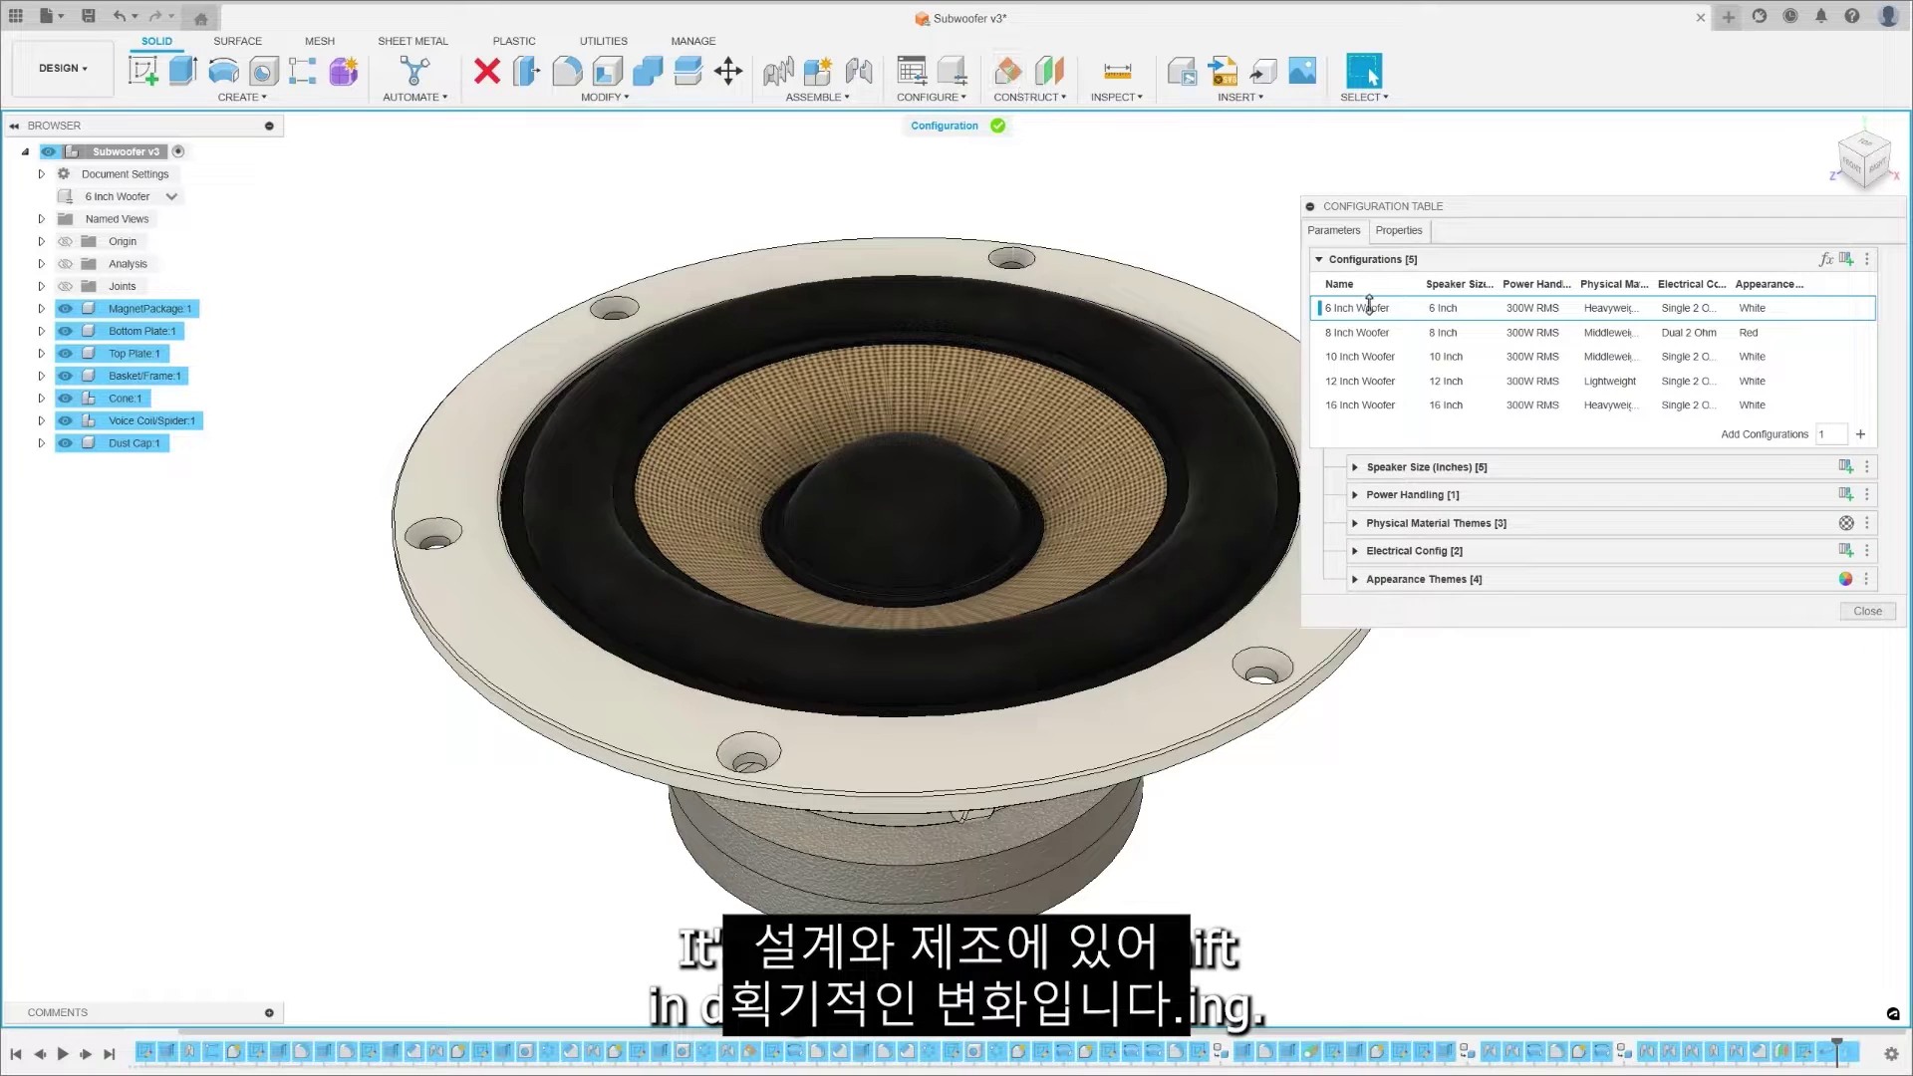
left_click(1450, 280)
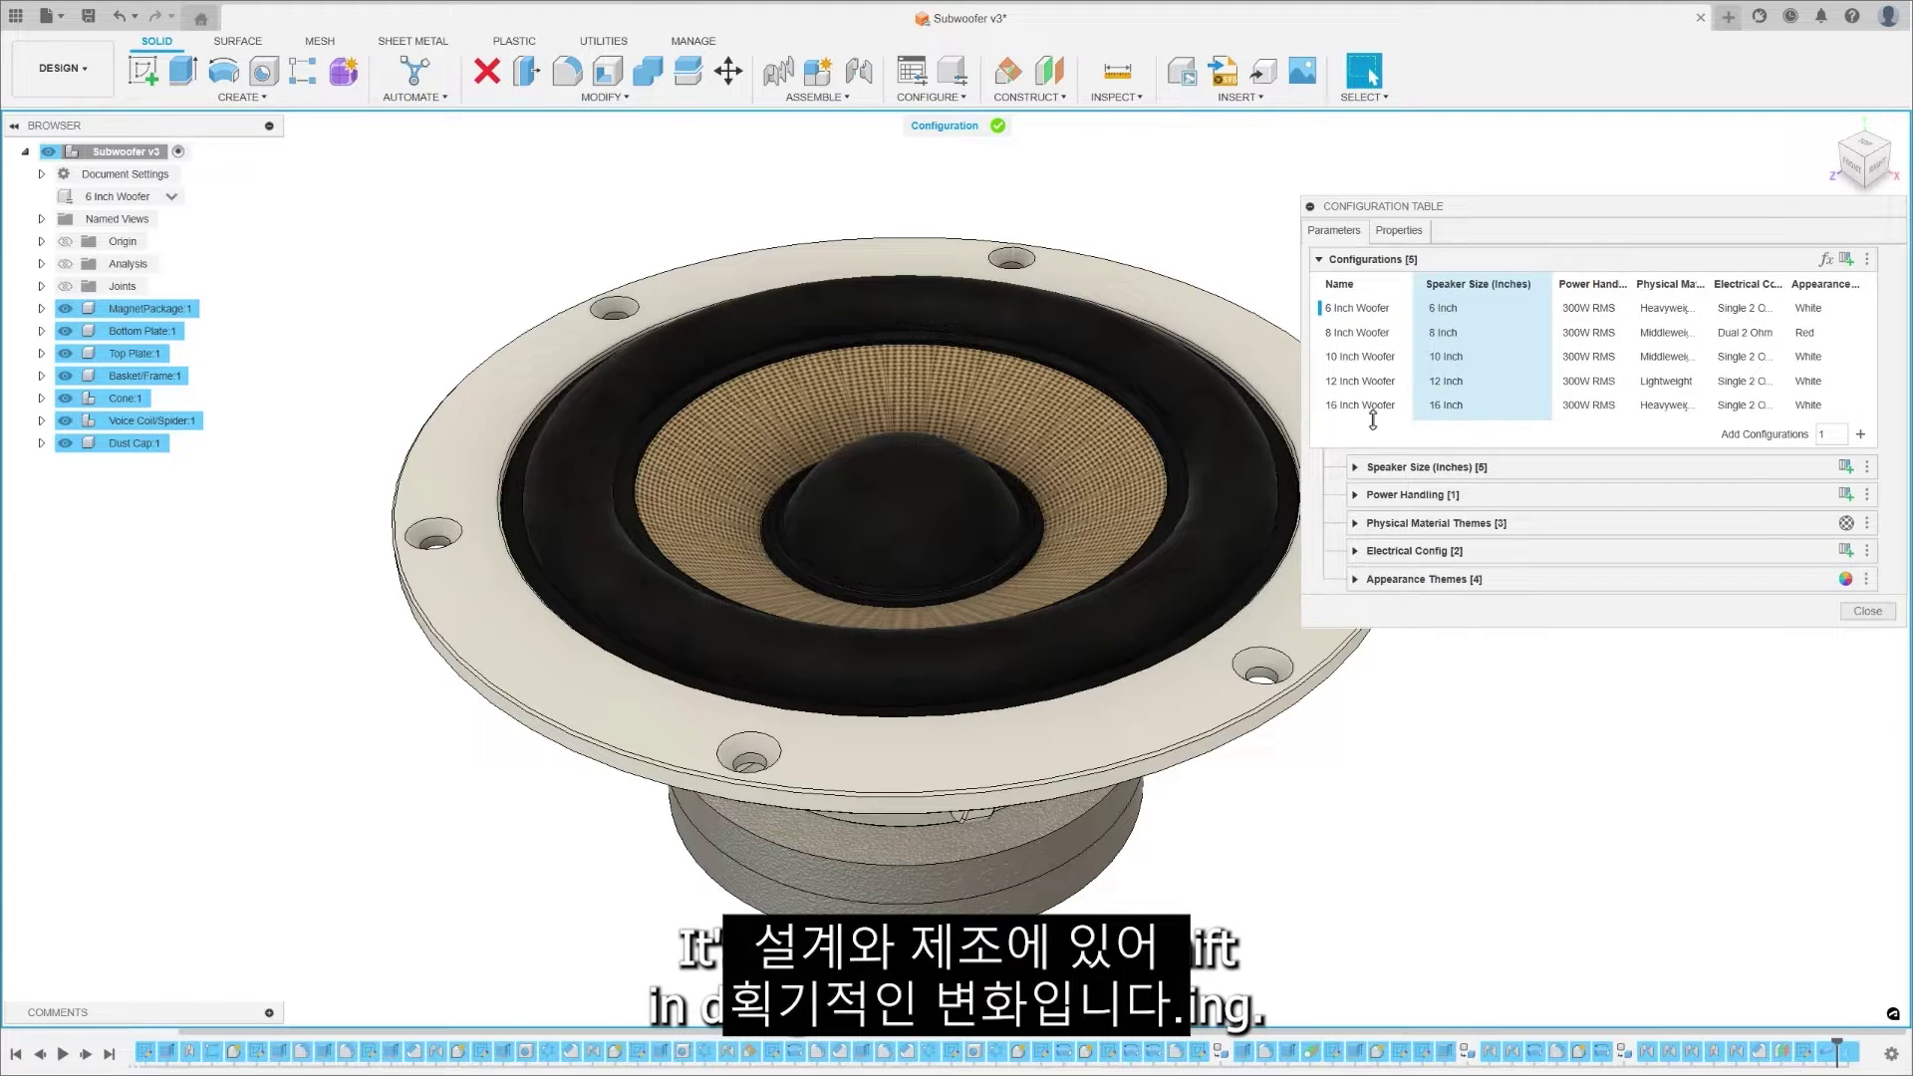
left_click(1354, 467)
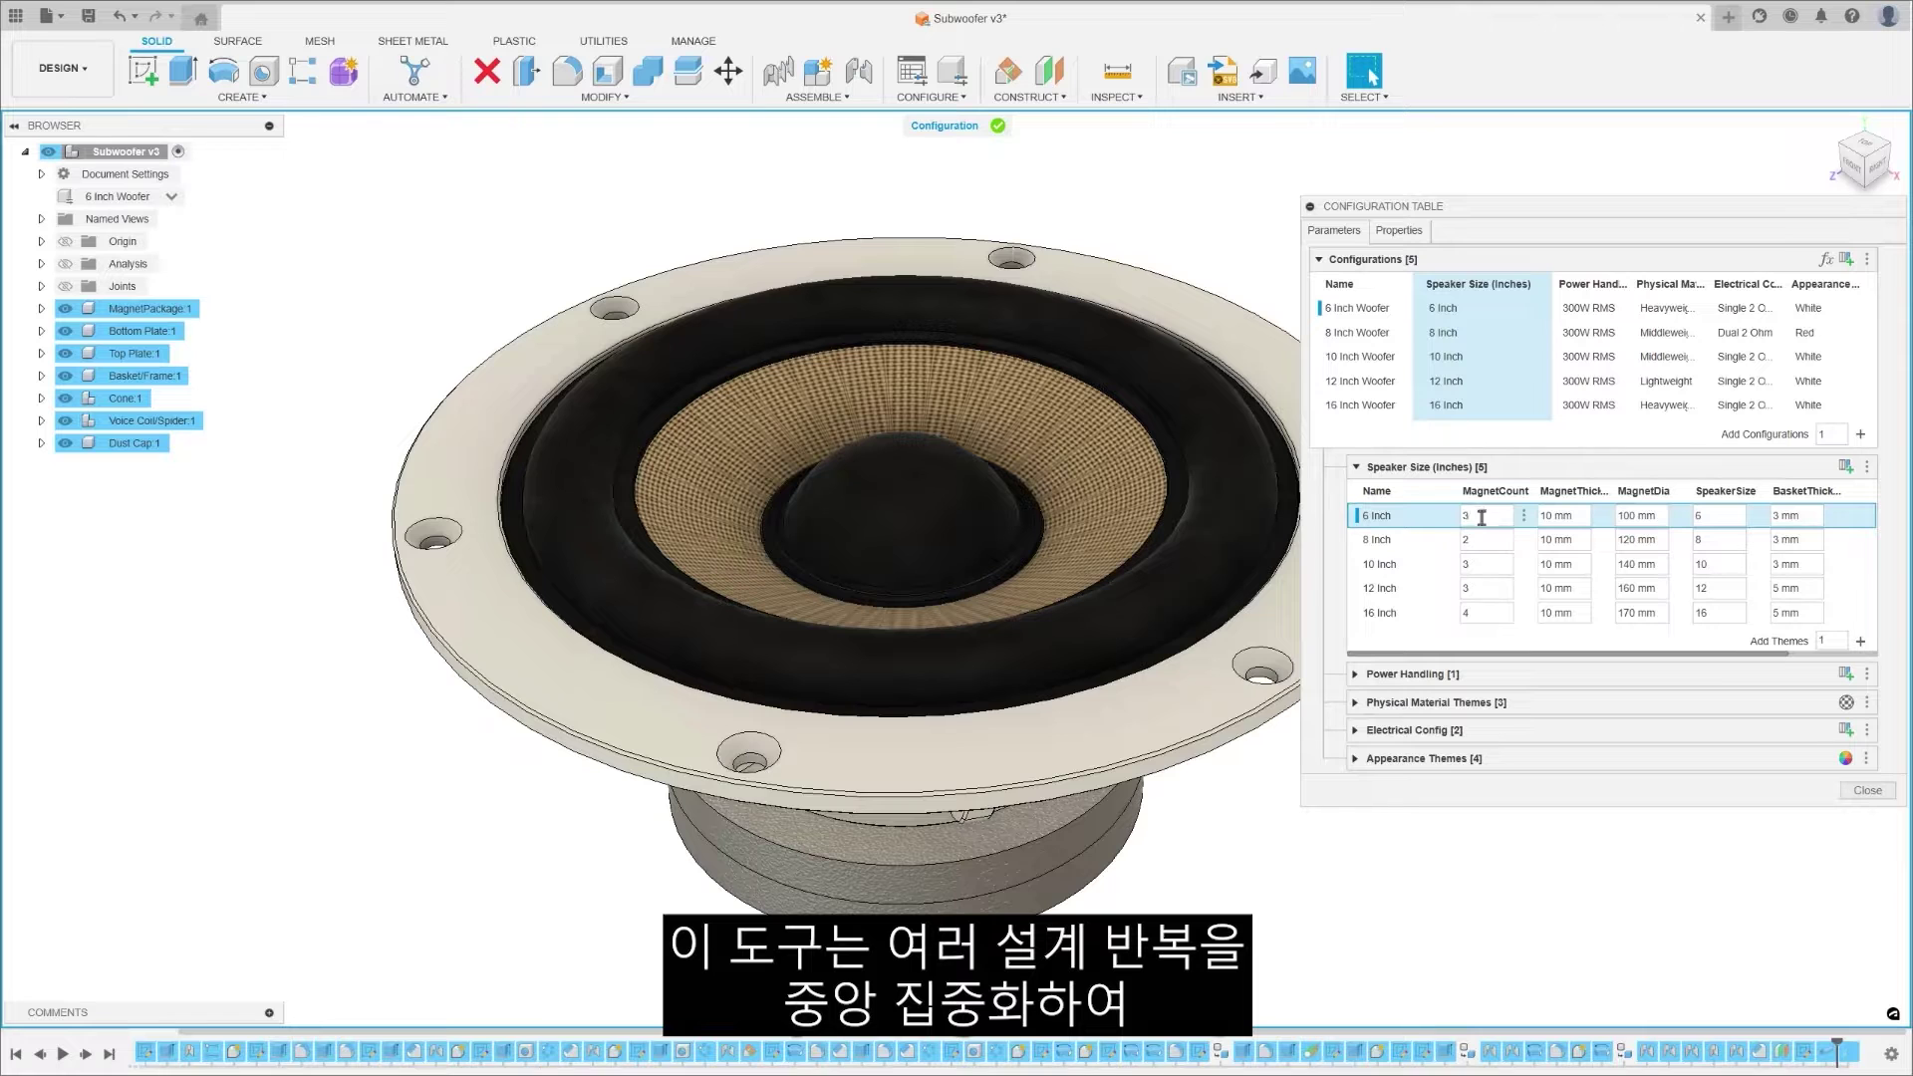
key("Return")
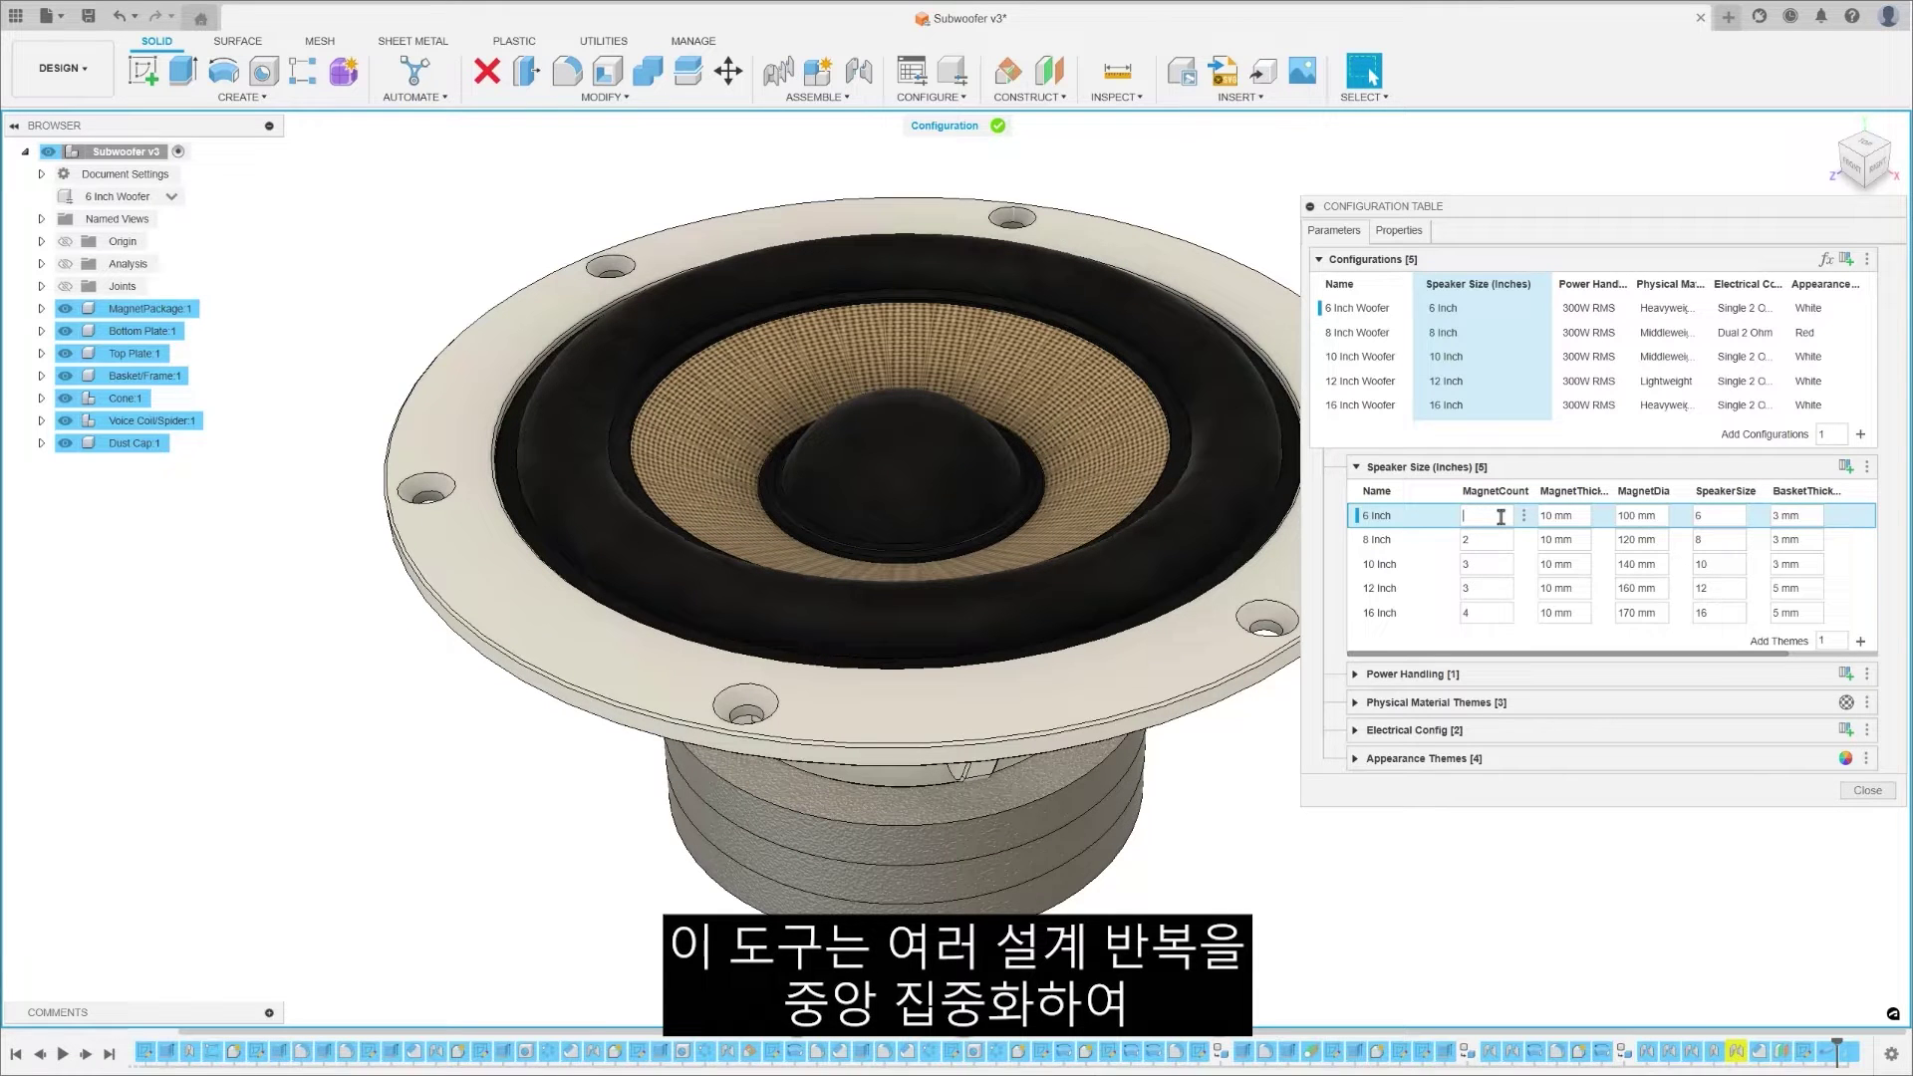
type("1")
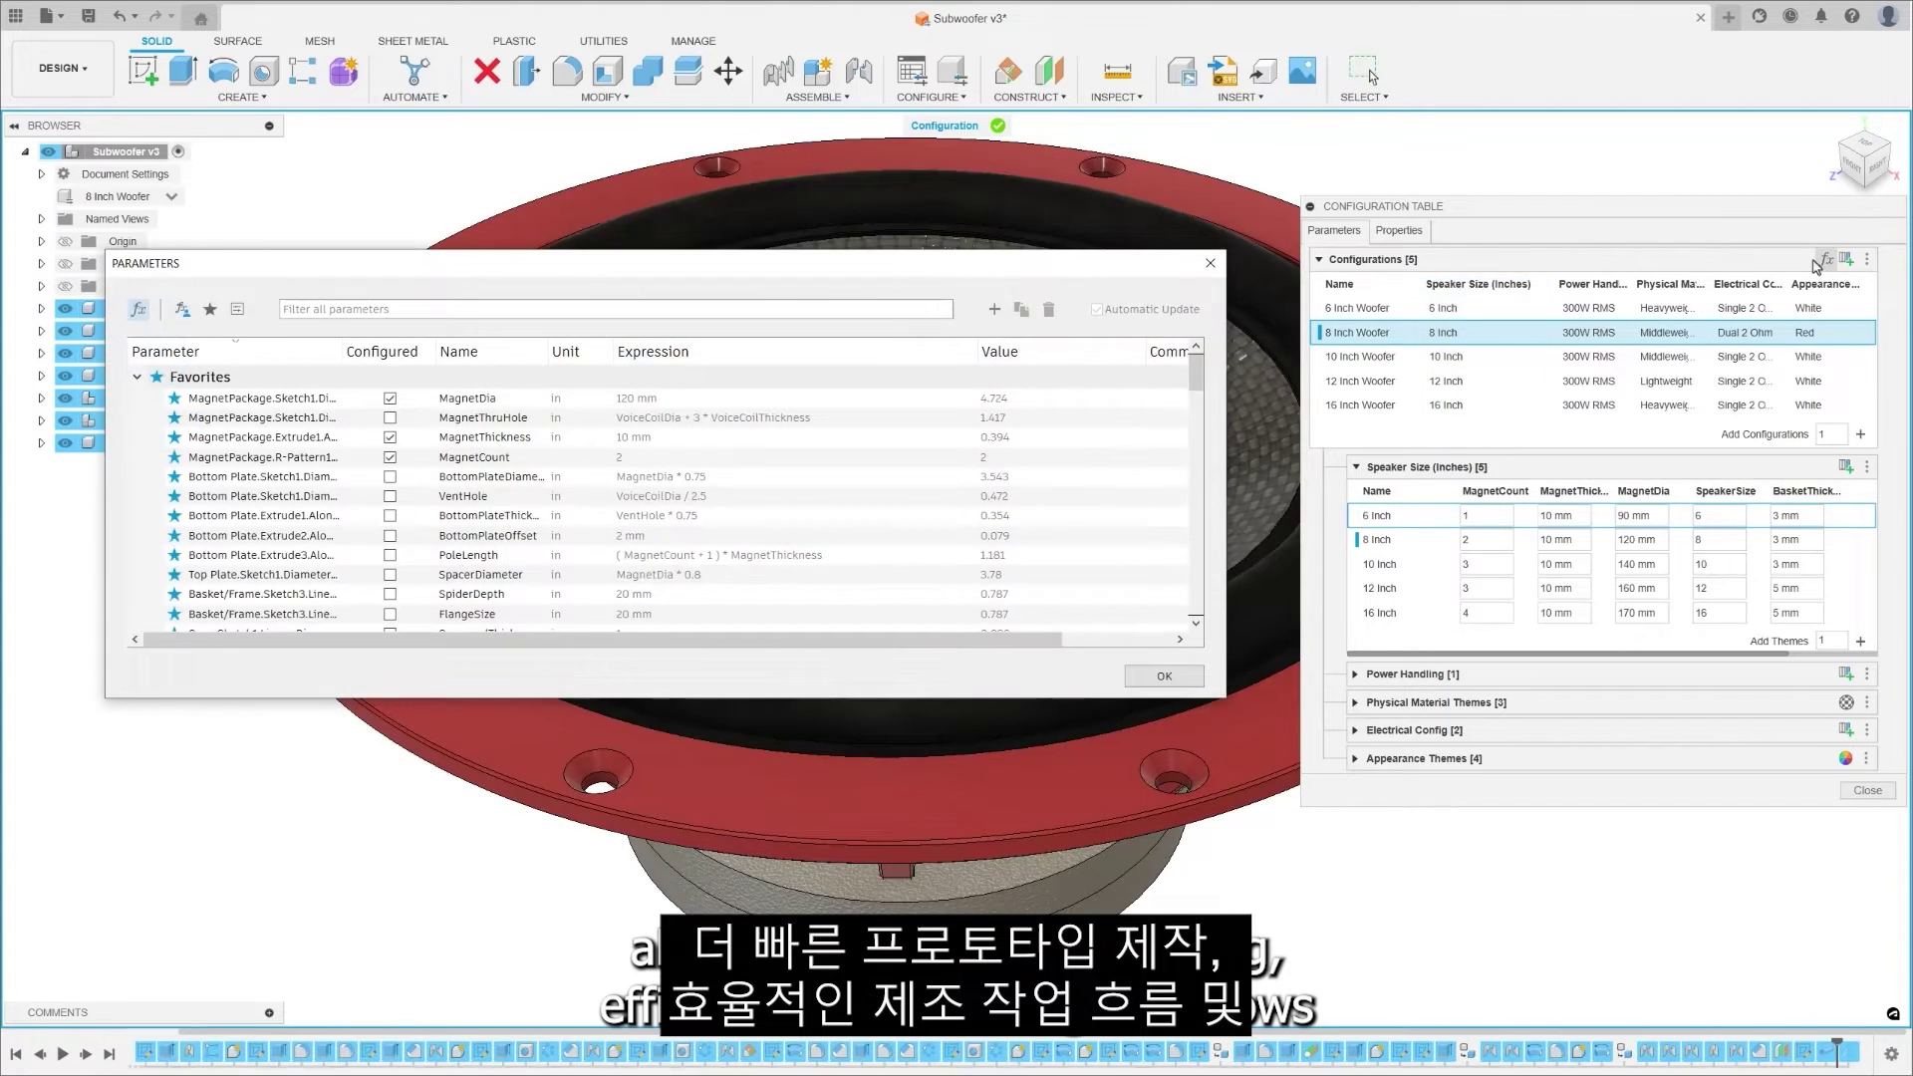
Mark WireGauge as Configured in Parameters, then bring up its column's Move To menu
left_click_drag(1197, 377, 1202, 430)
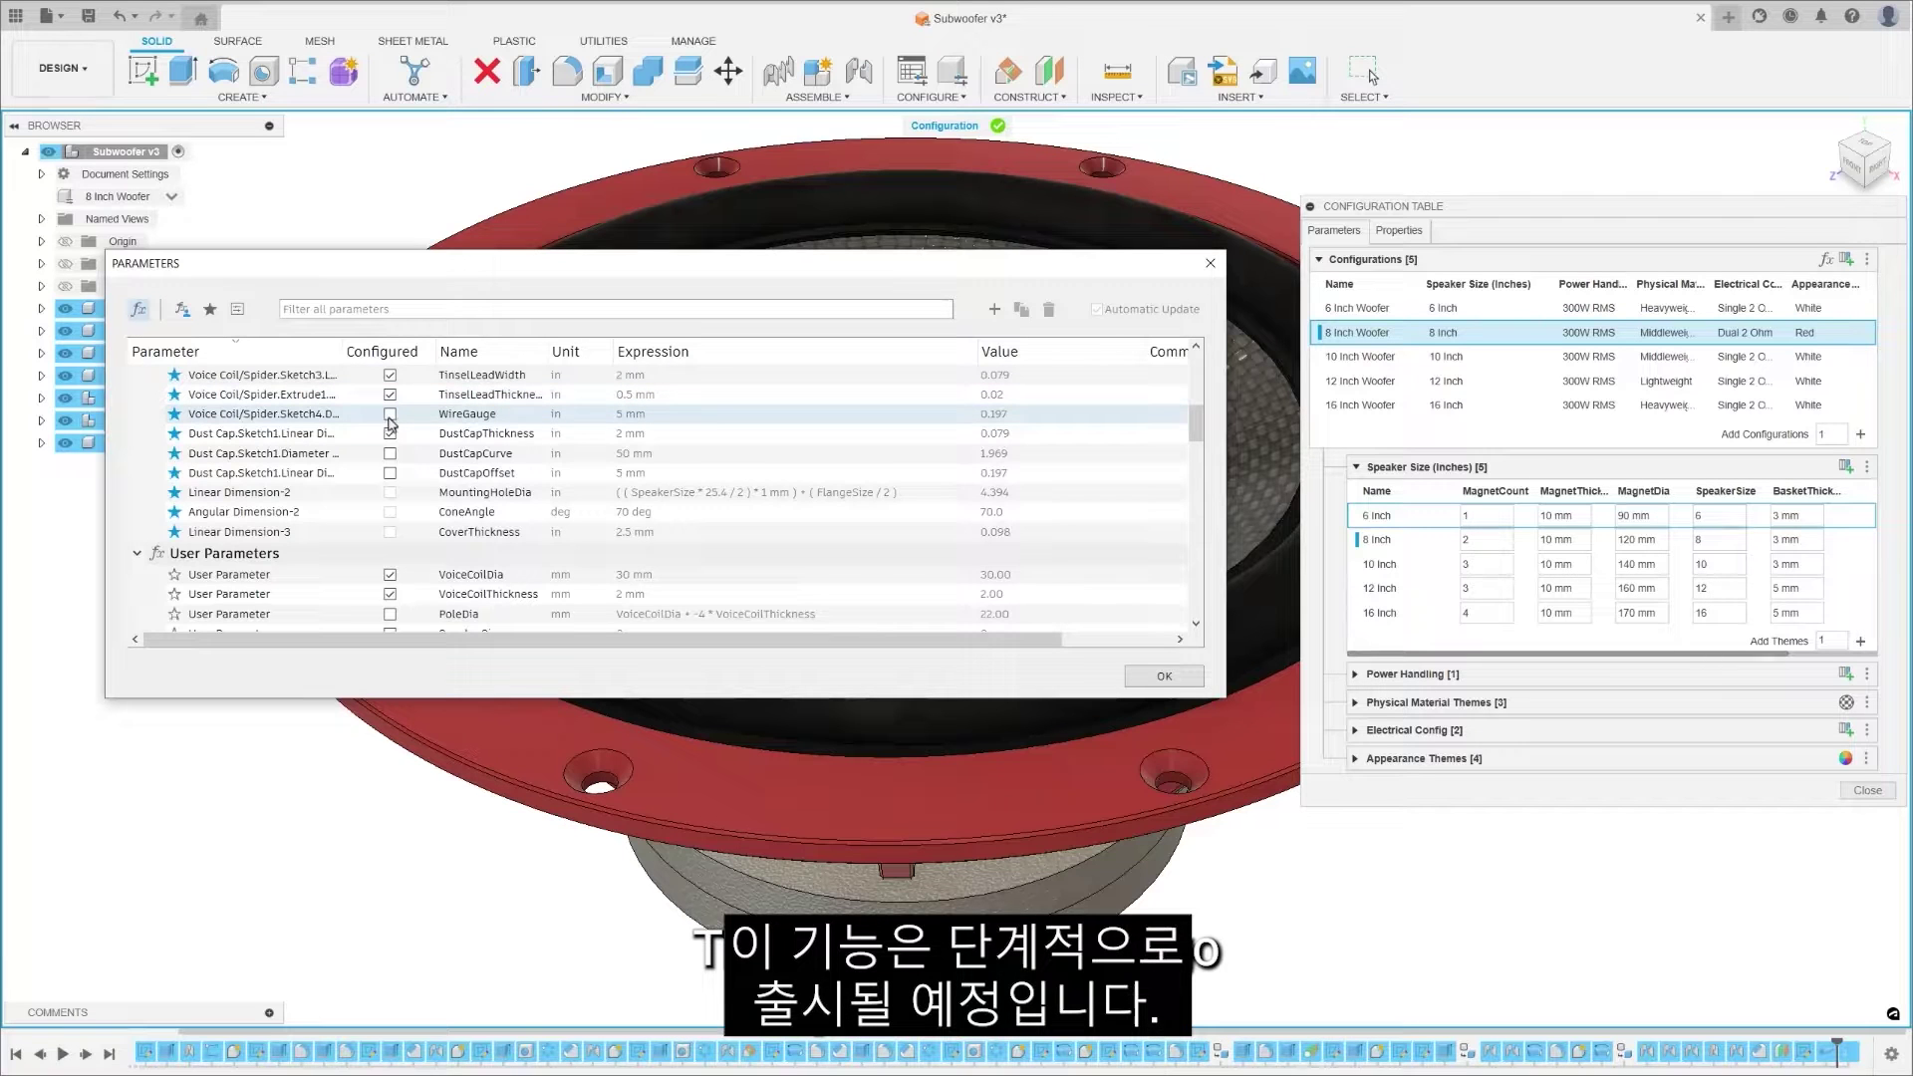
left_click(390, 414)
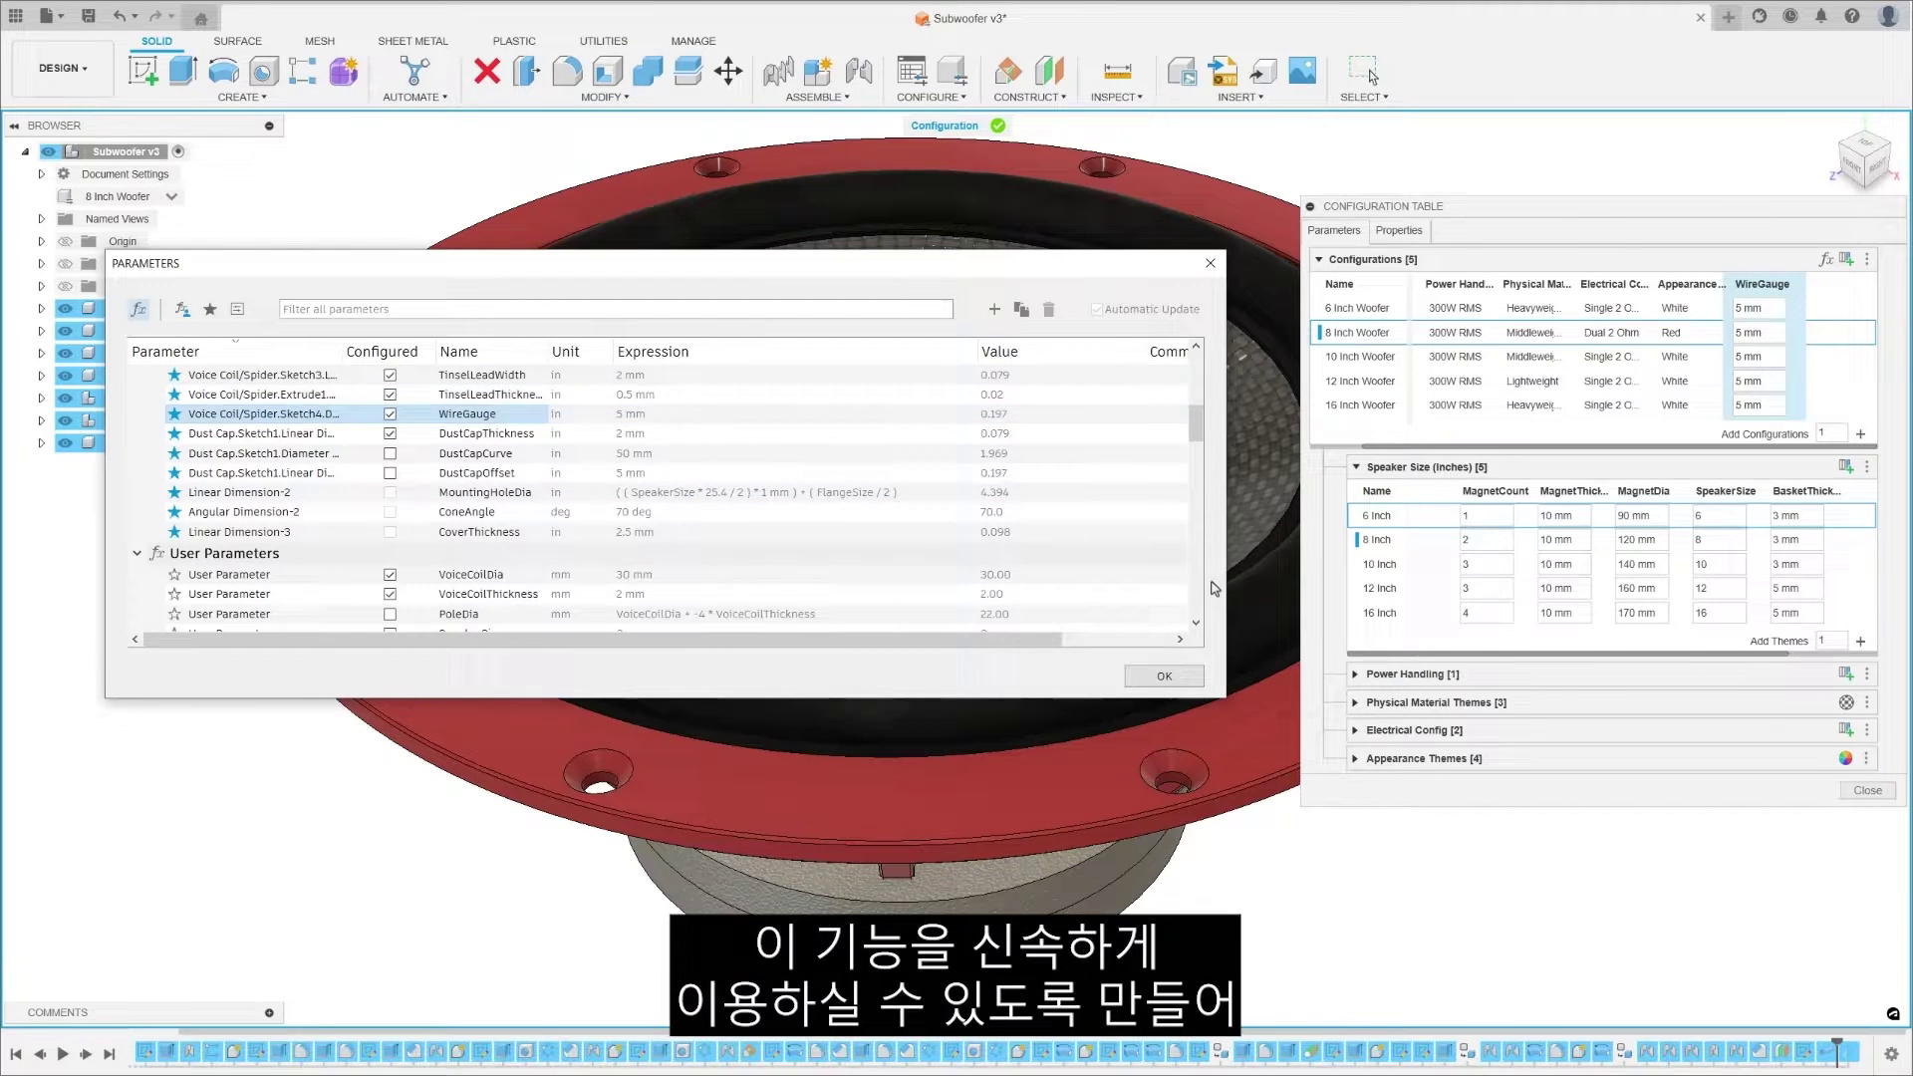
left_click(1164, 677)
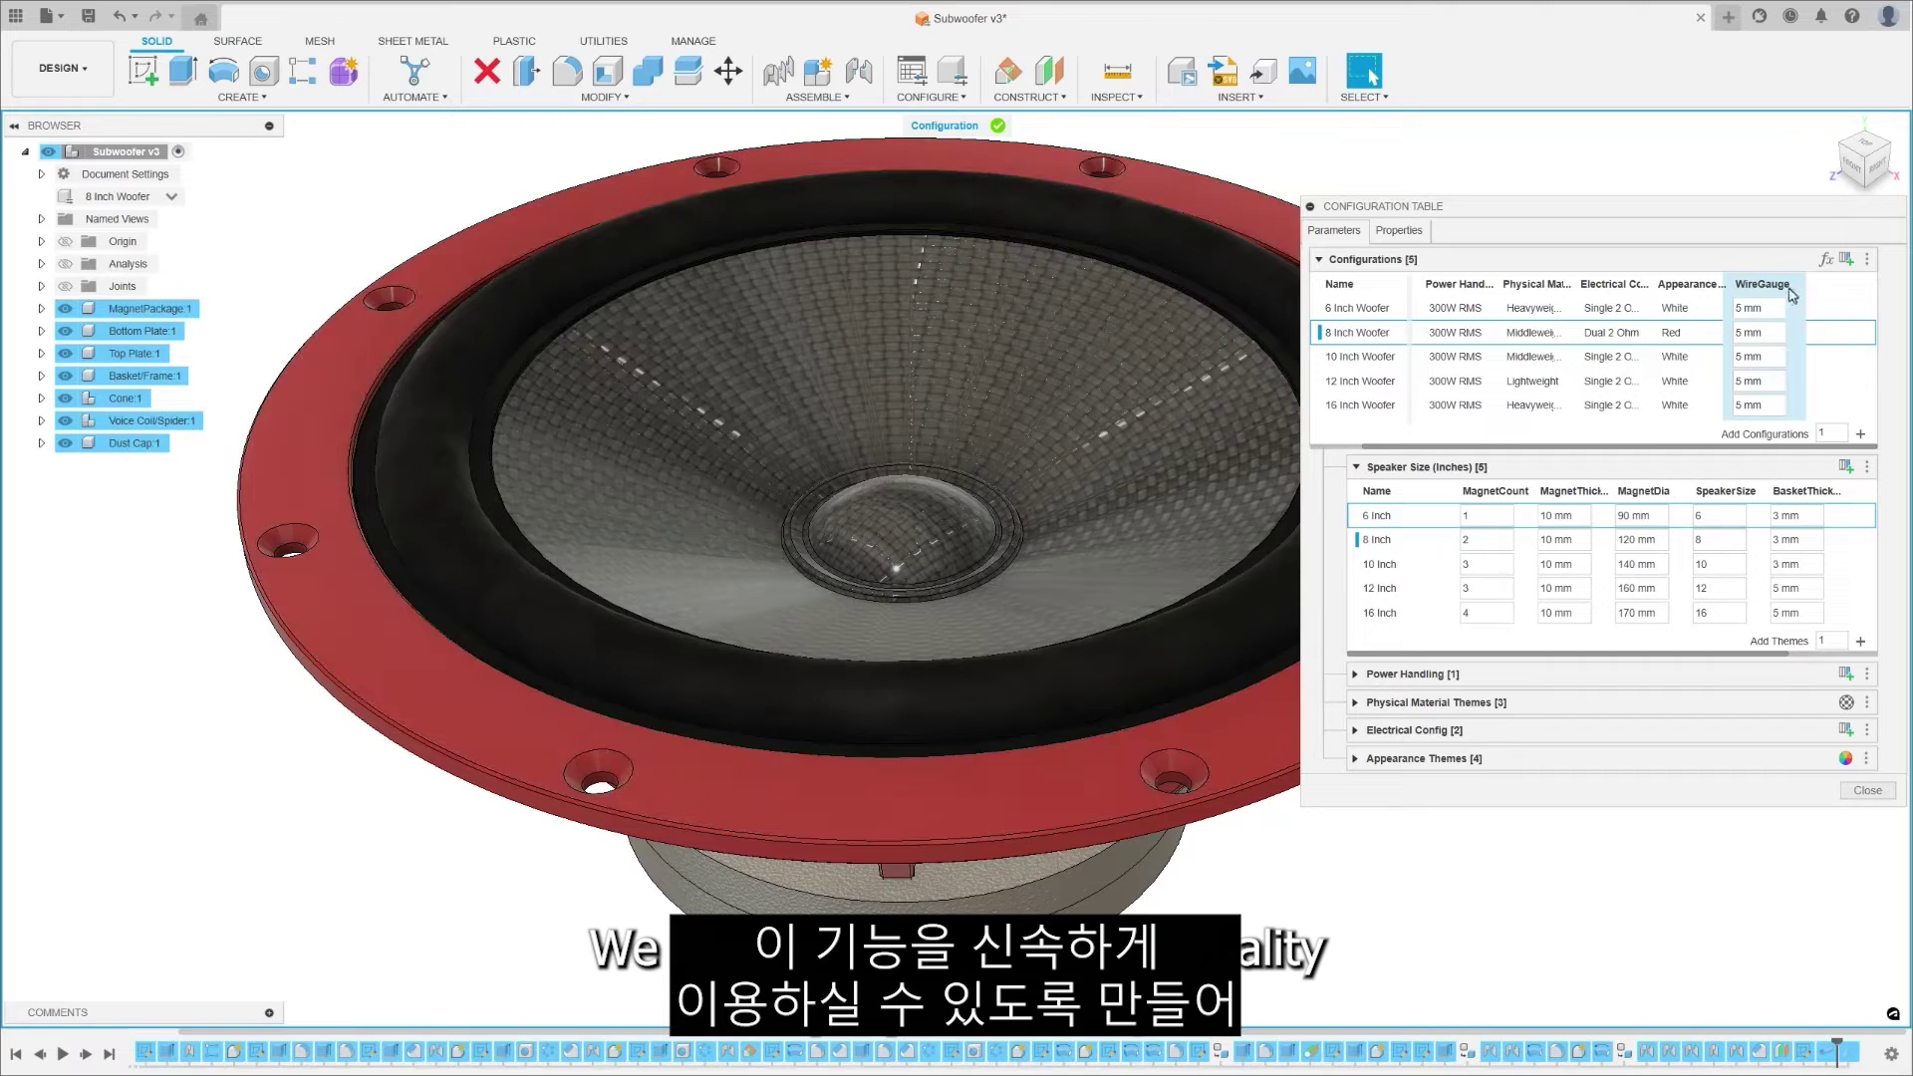
right_click(1778, 286)
mouse_move(1829, 311)
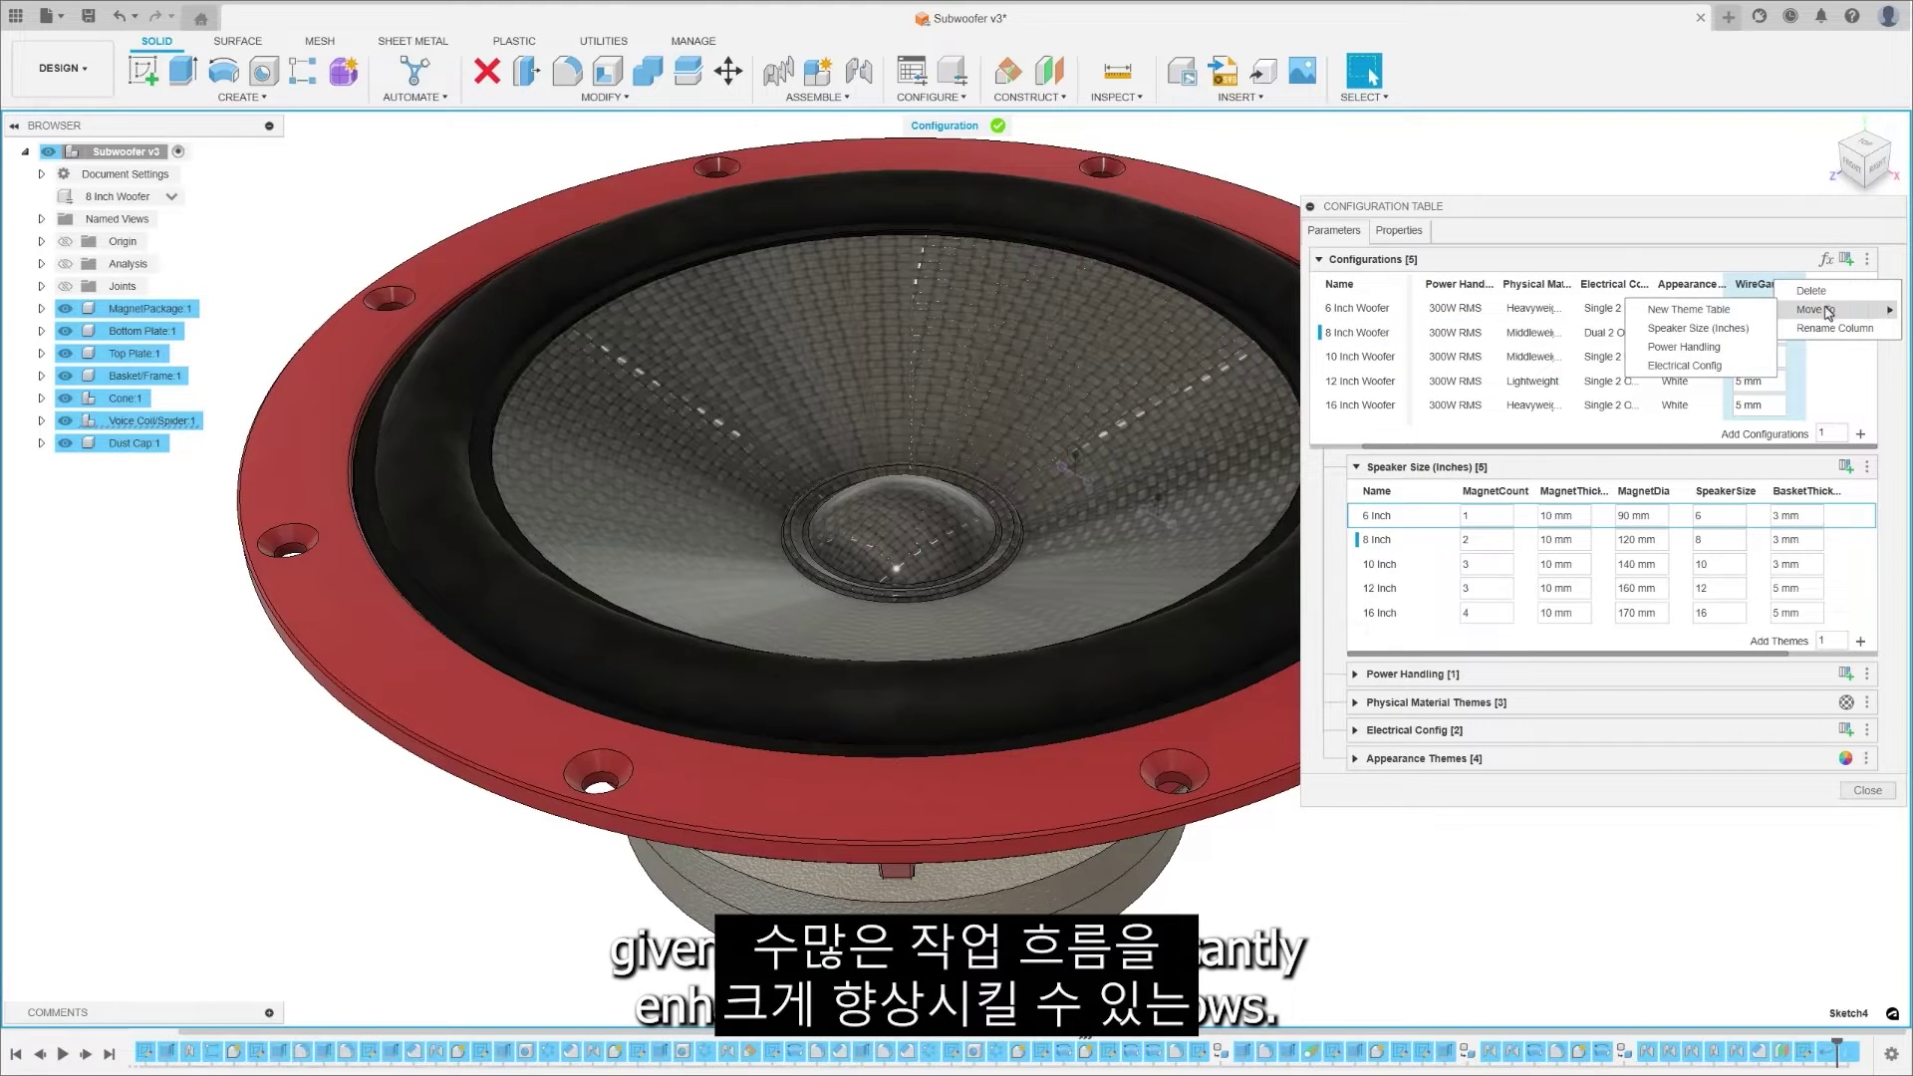
Move WireGauge into Power Handling and switch the model to the 16 Inch Woofer
left_click(1694, 349)
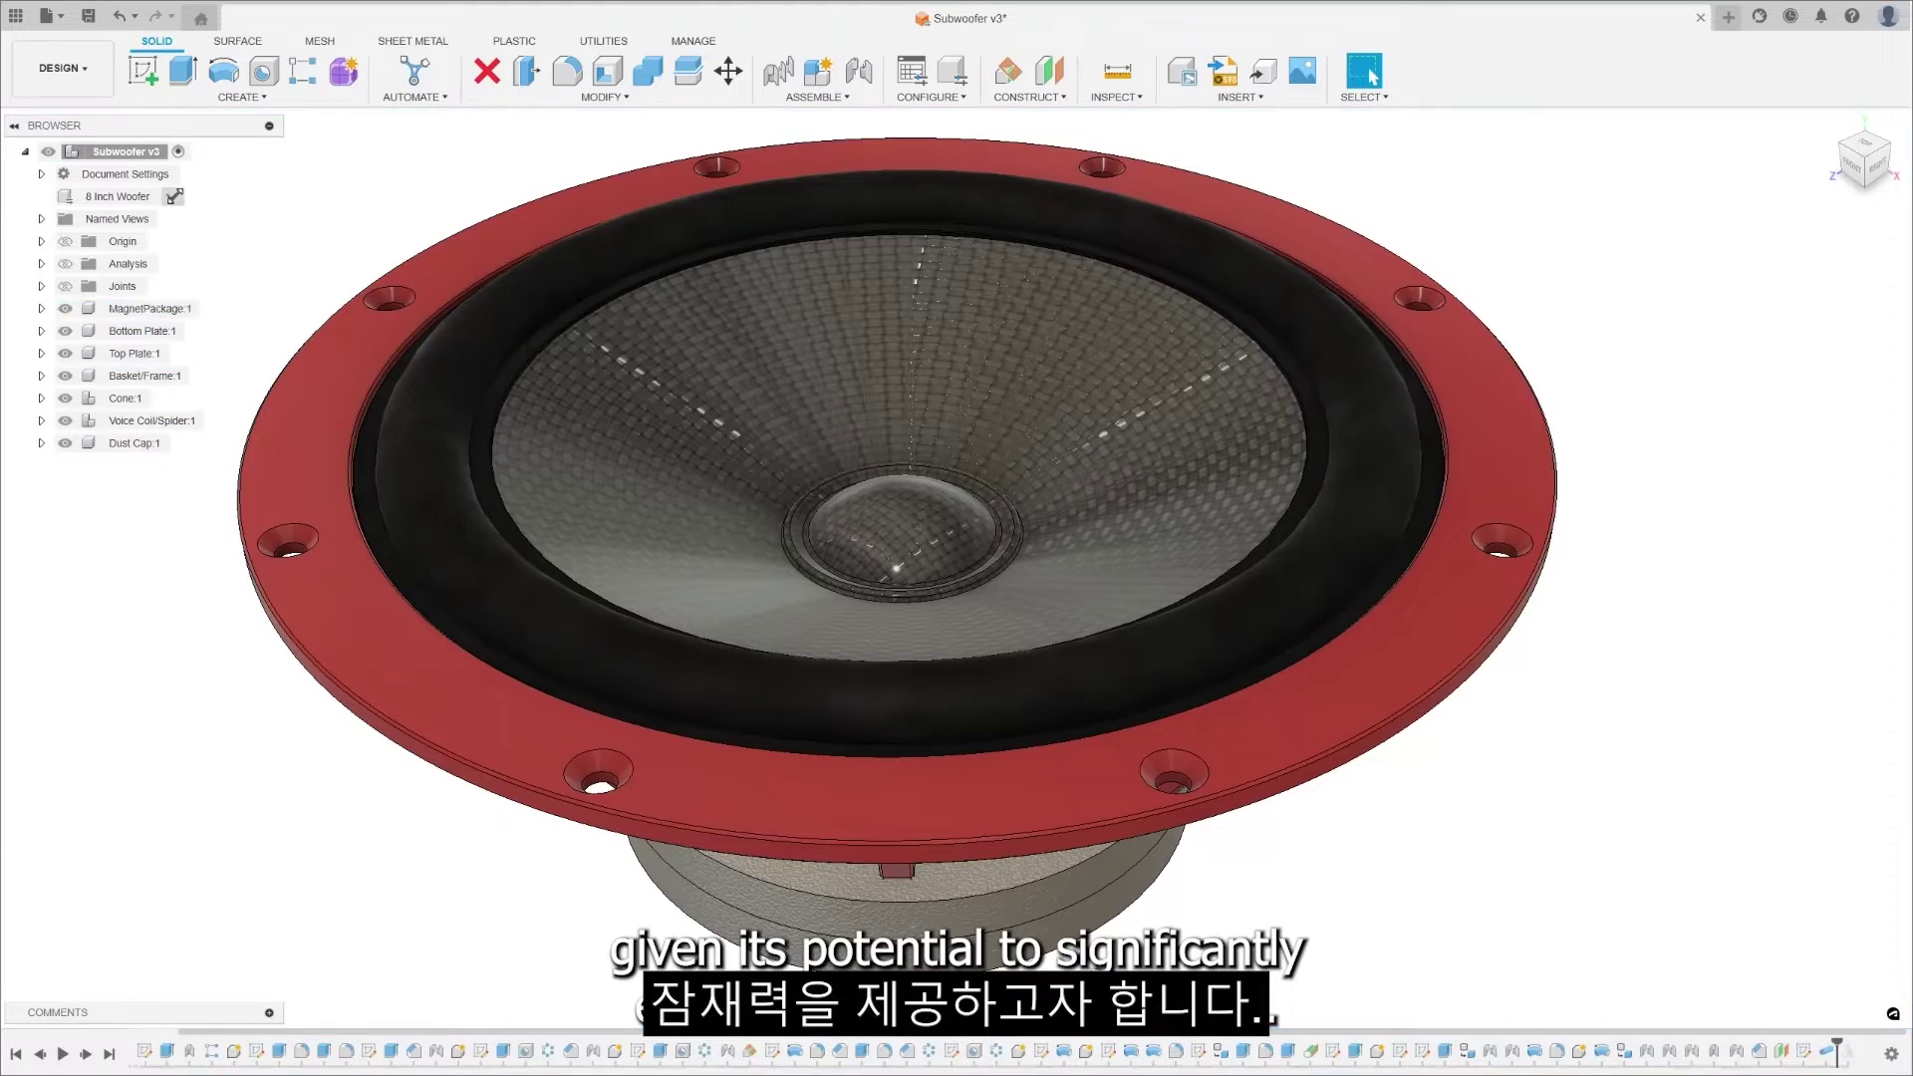
left_click(171, 196)
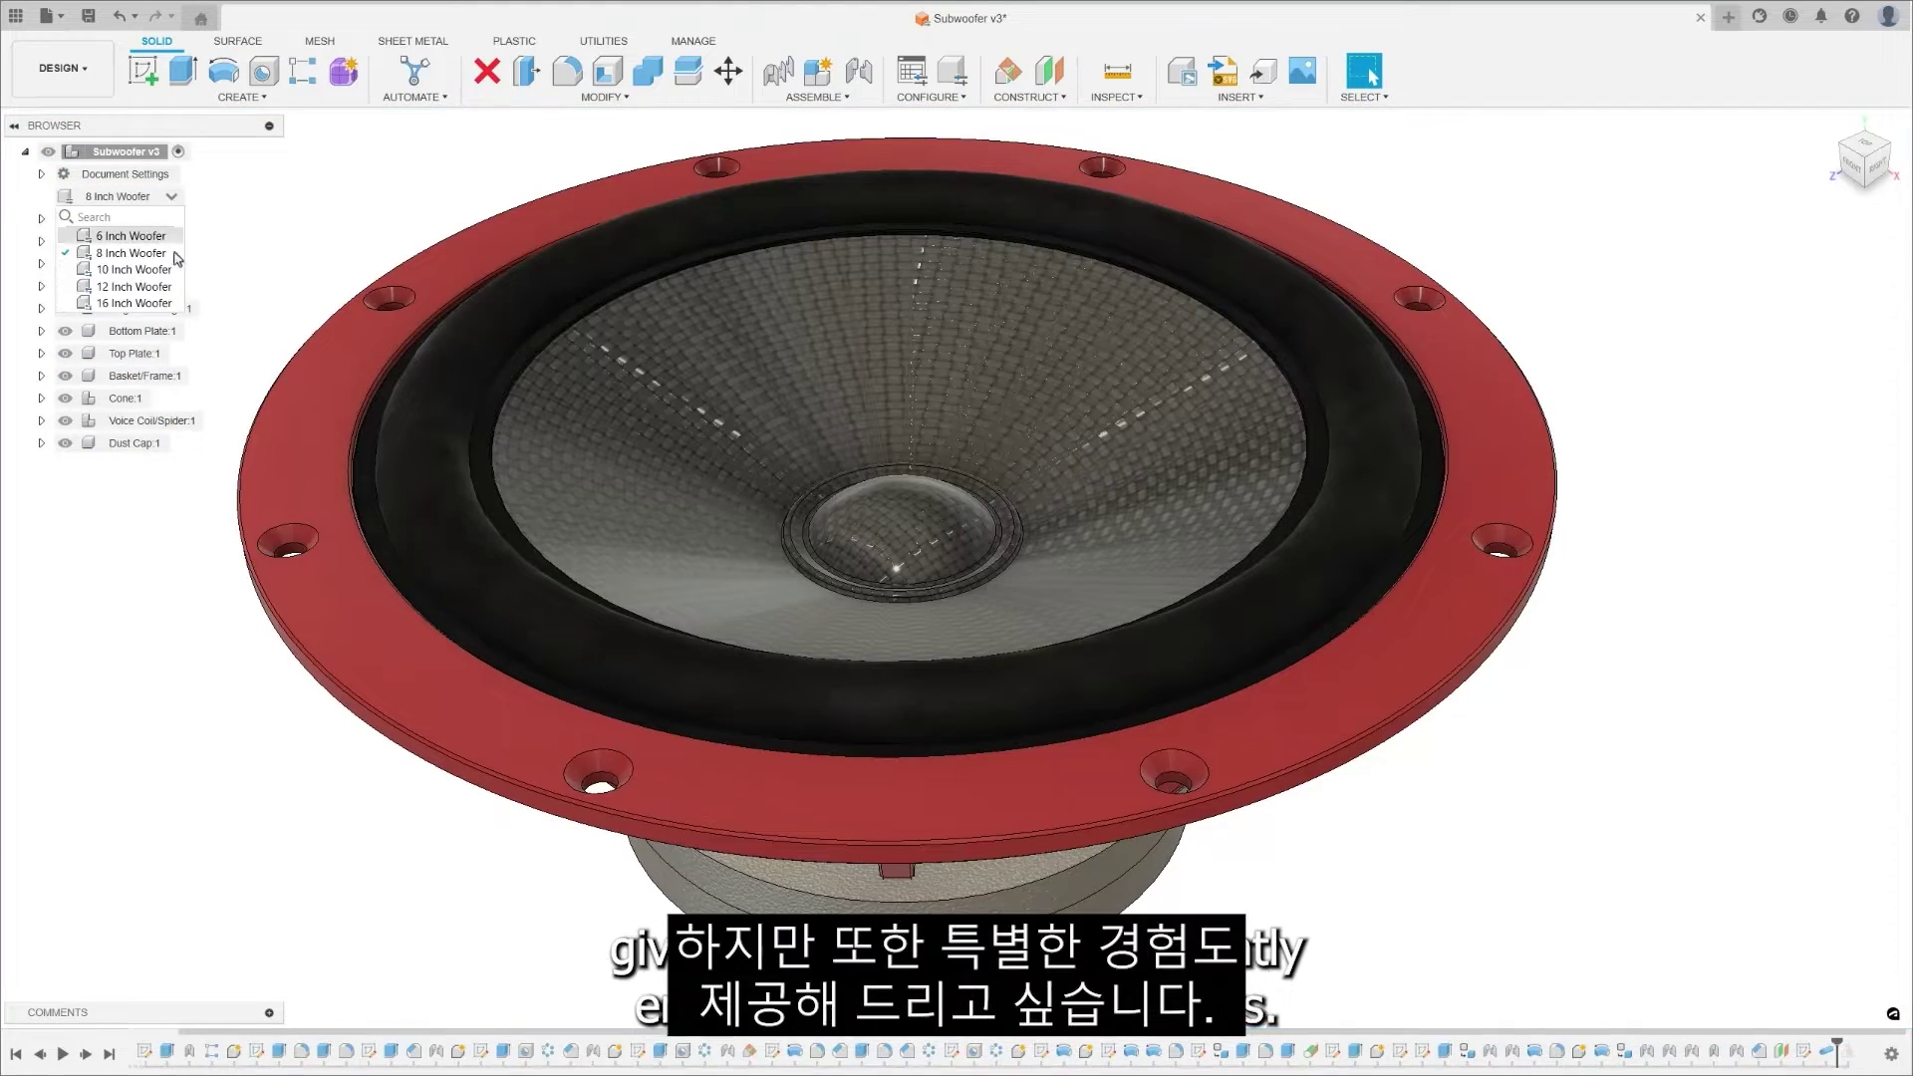
left_click(135, 303)
scroll(834, 363, "down", 5)
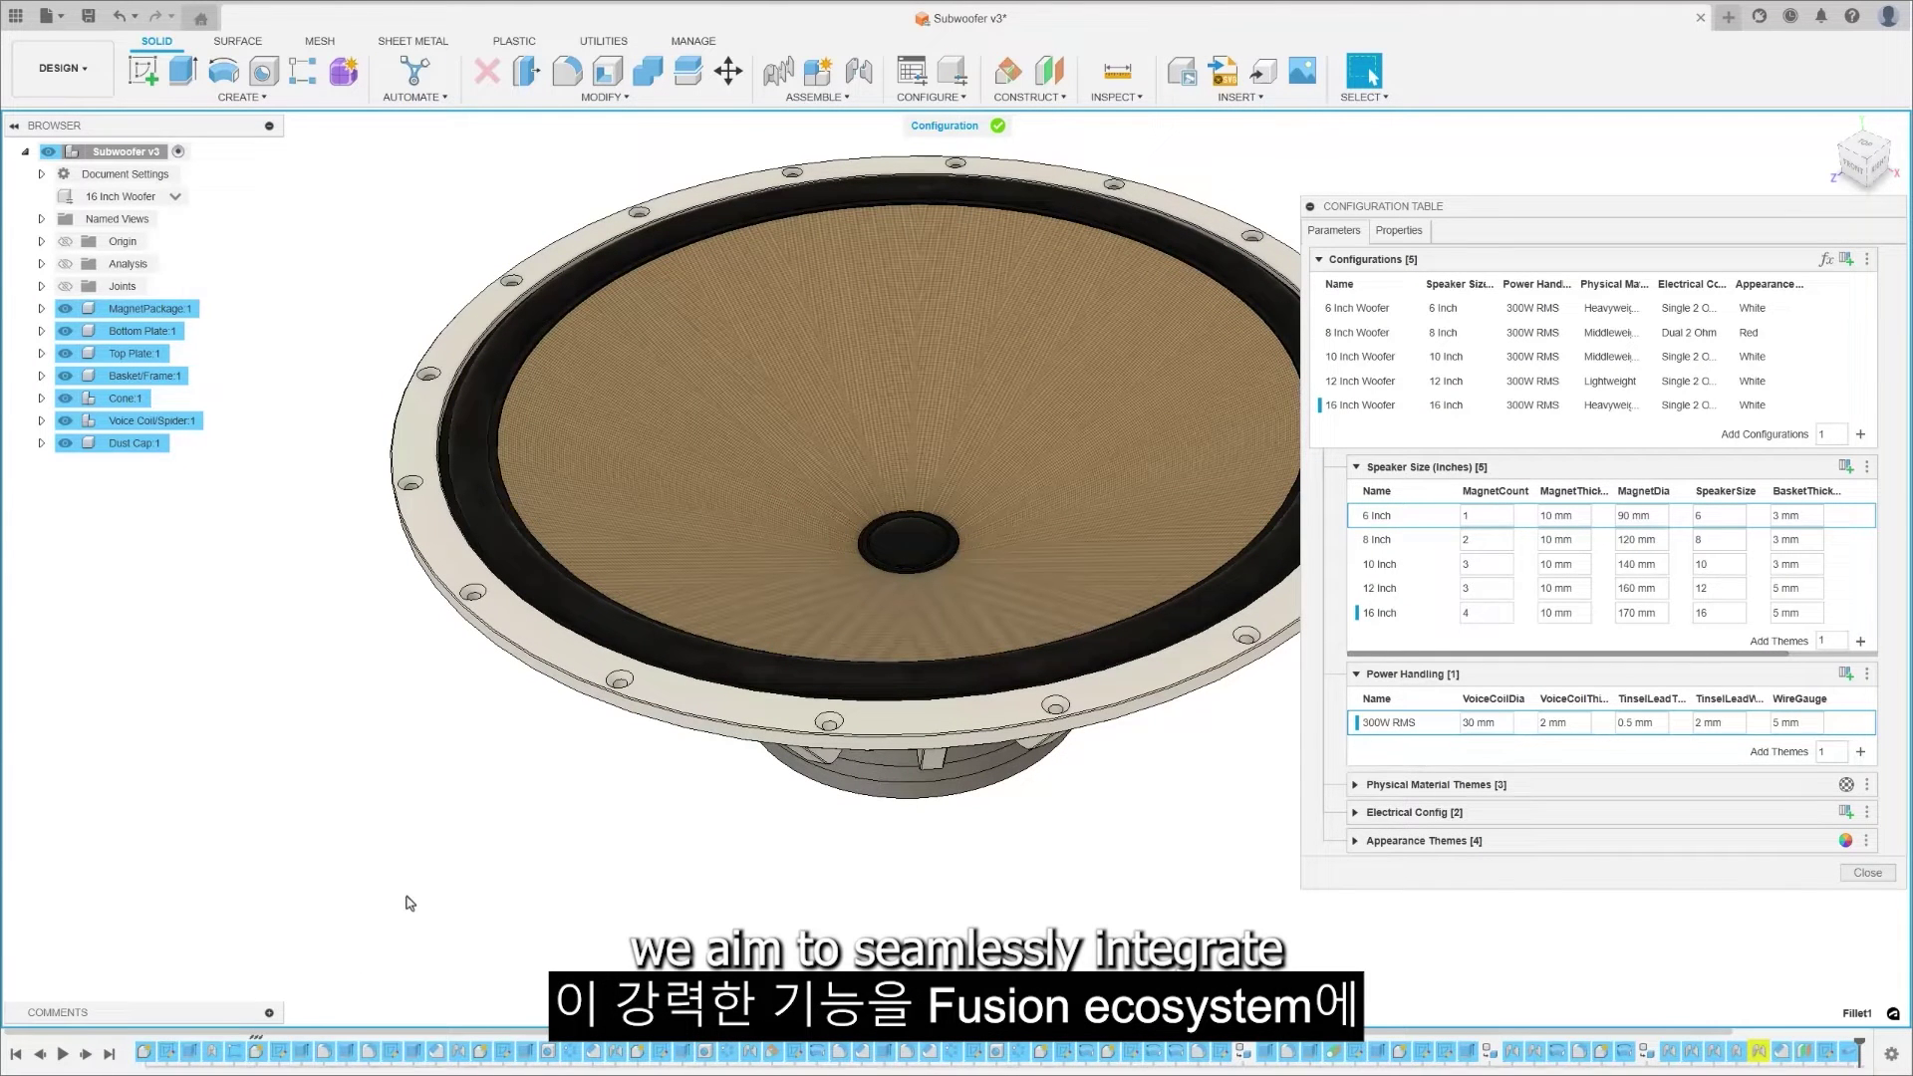
left_click(1868, 873)
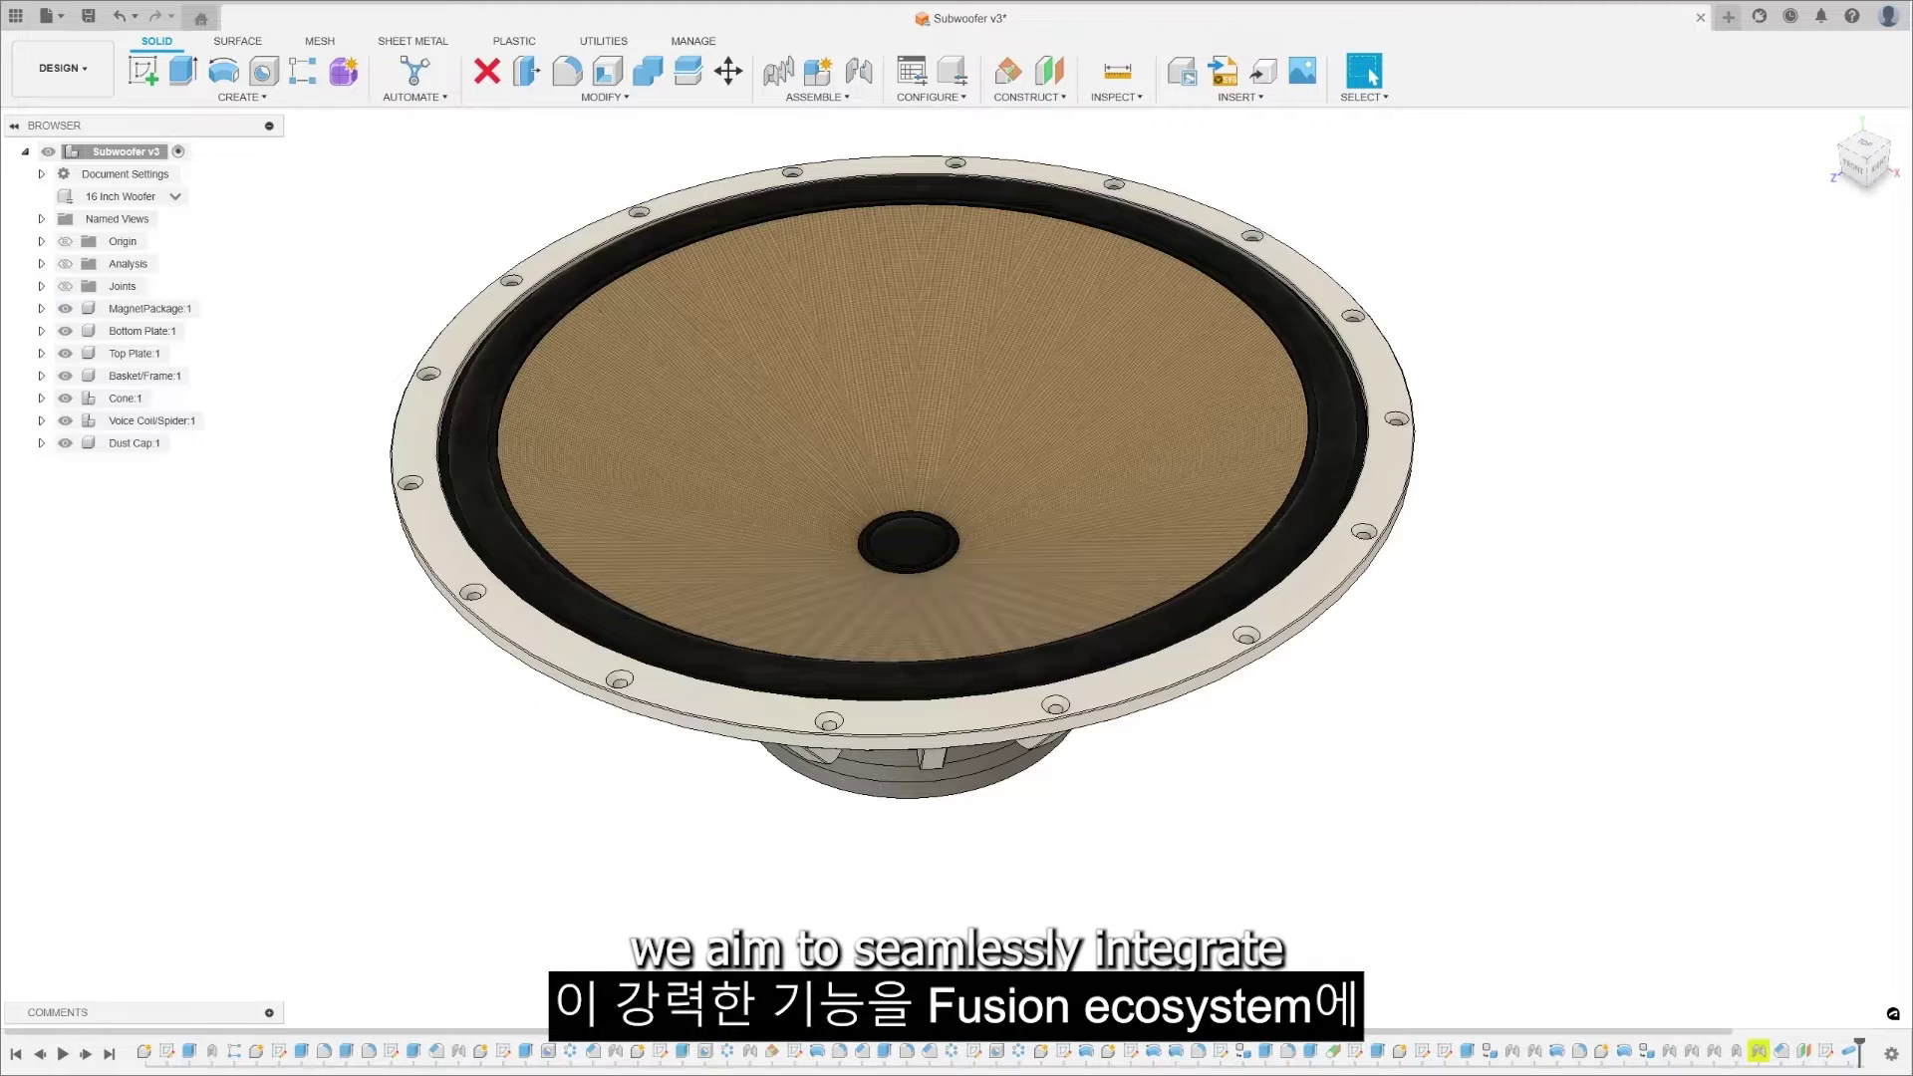
Switch back to the 8 Inch Woofer and reopen the configuration table
left_click(175, 197)
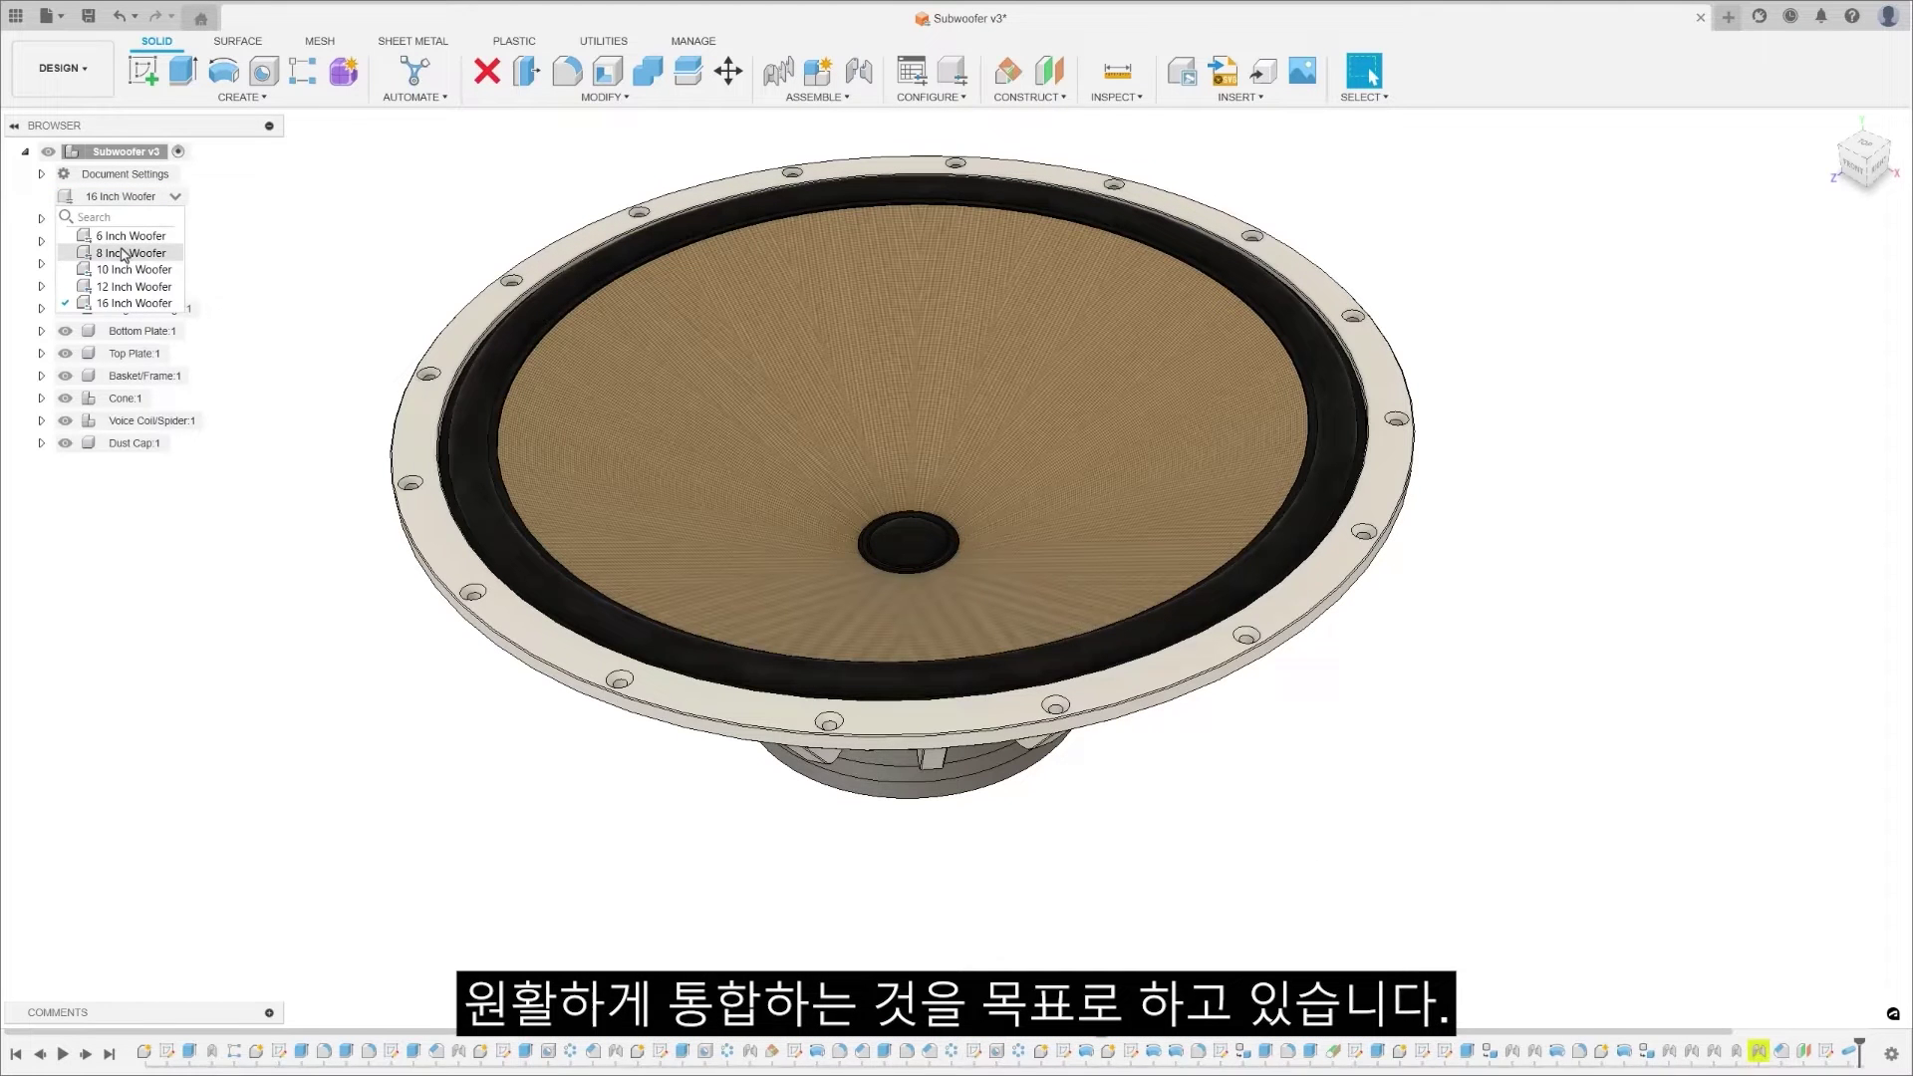
left_click(149, 251)
scroll(881, 523, "up", 5)
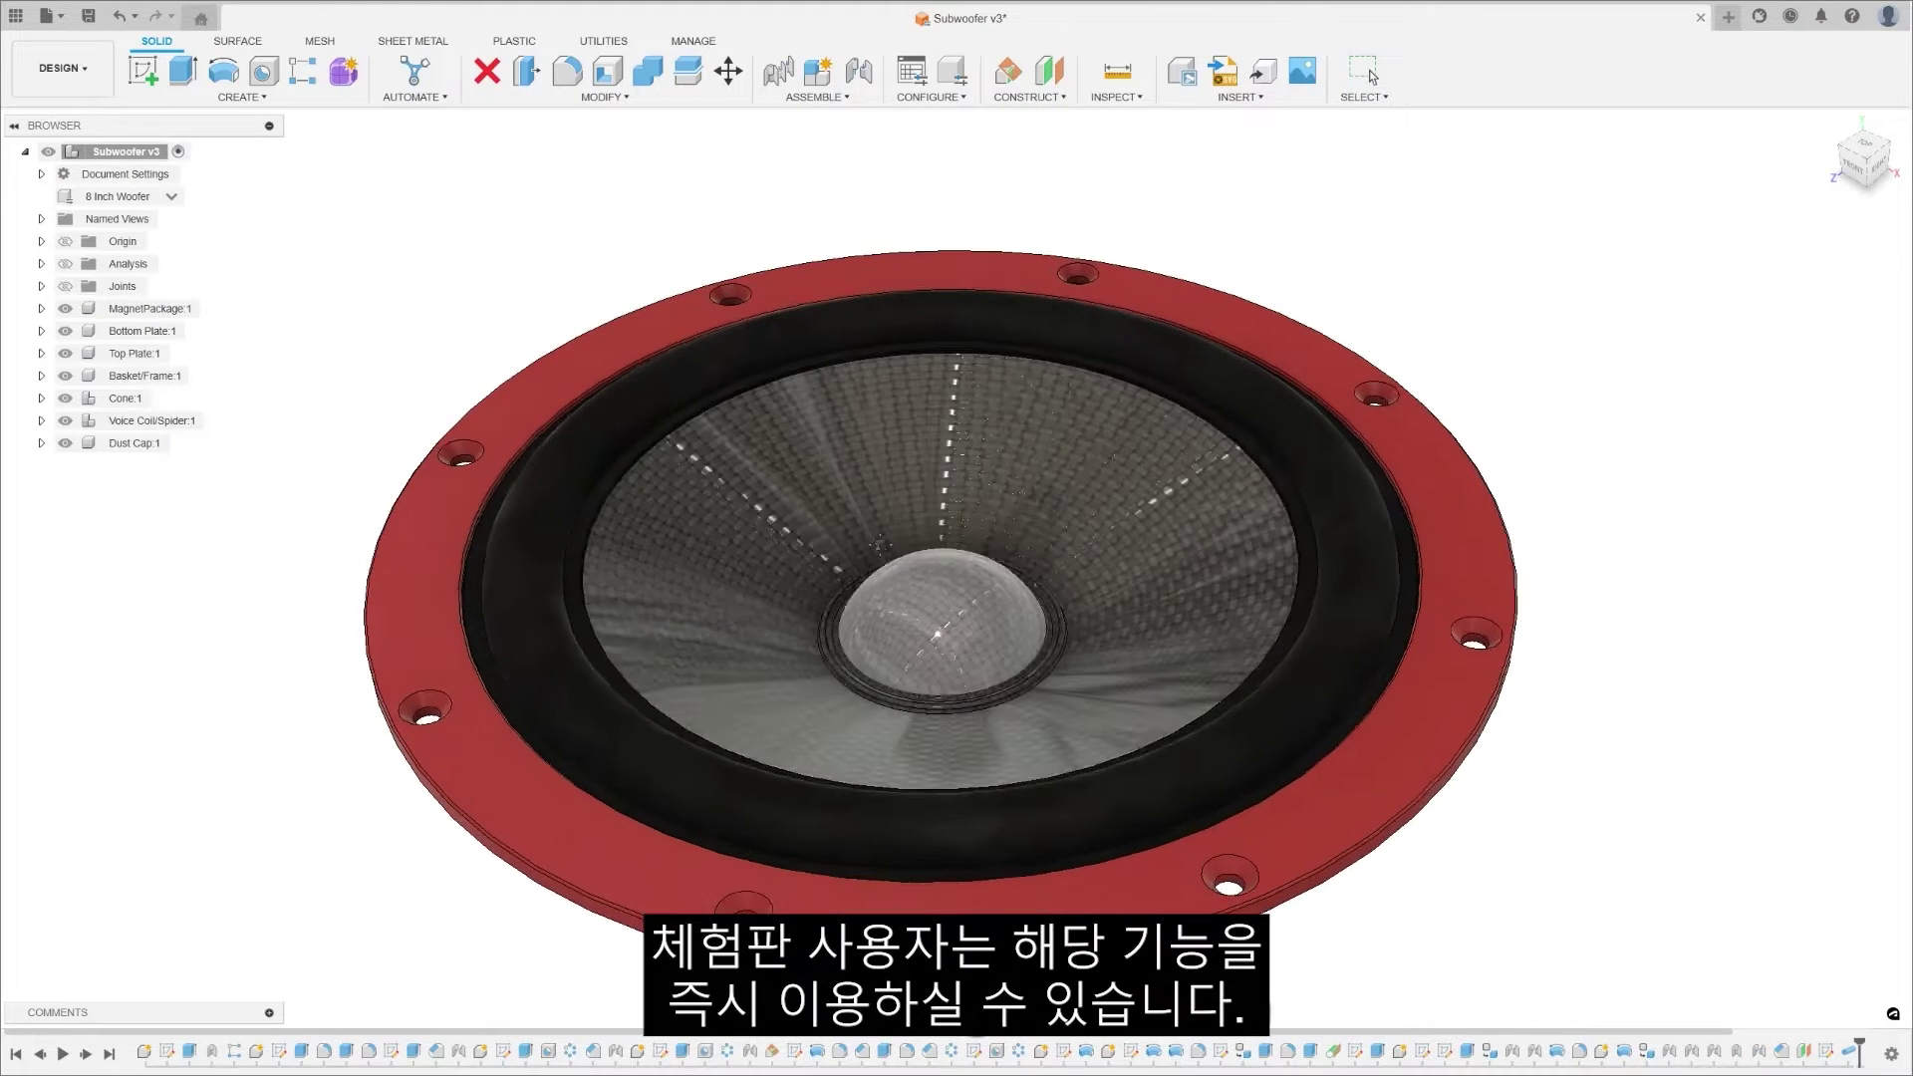
left_click(960, 73)
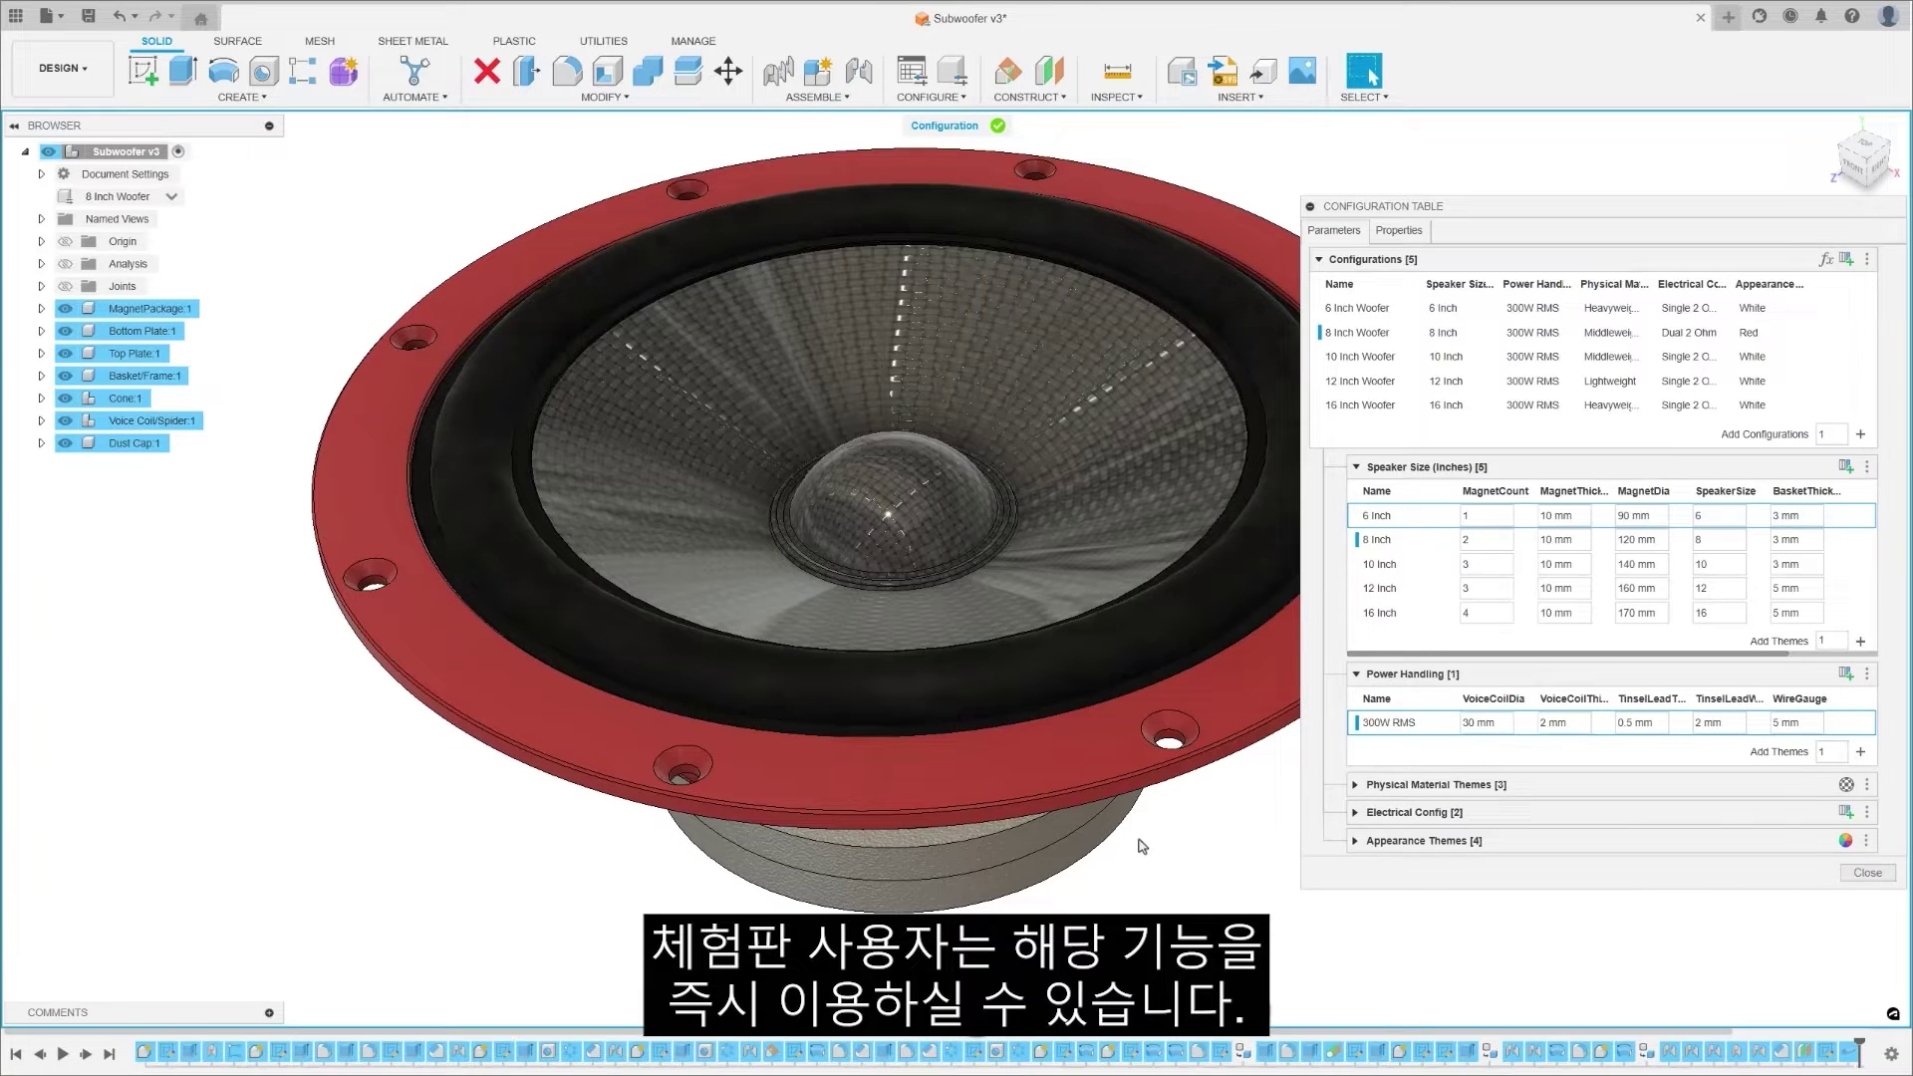
Make Hole1's HoleDepth a configurable parameter
right_click(710, 1053)
left_click(758, 893)
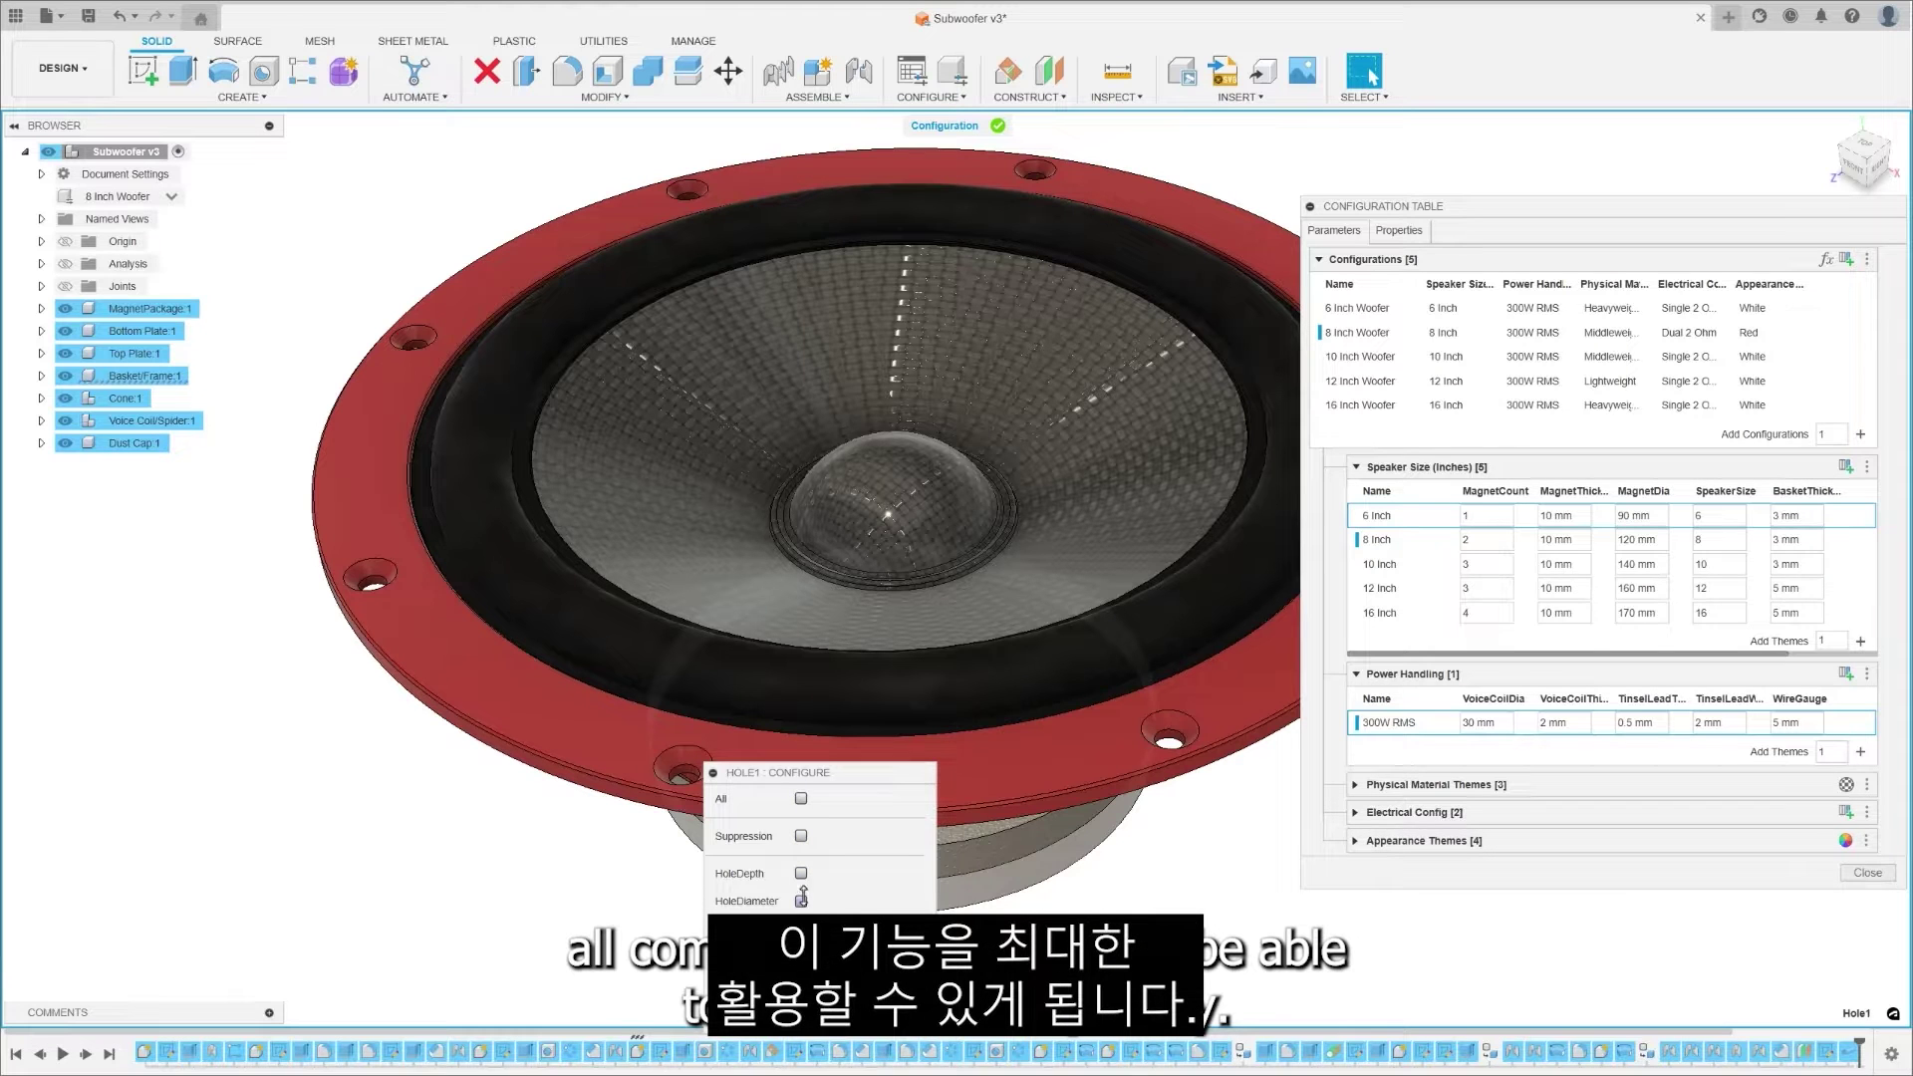
left_click(802, 874)
key("Escape")
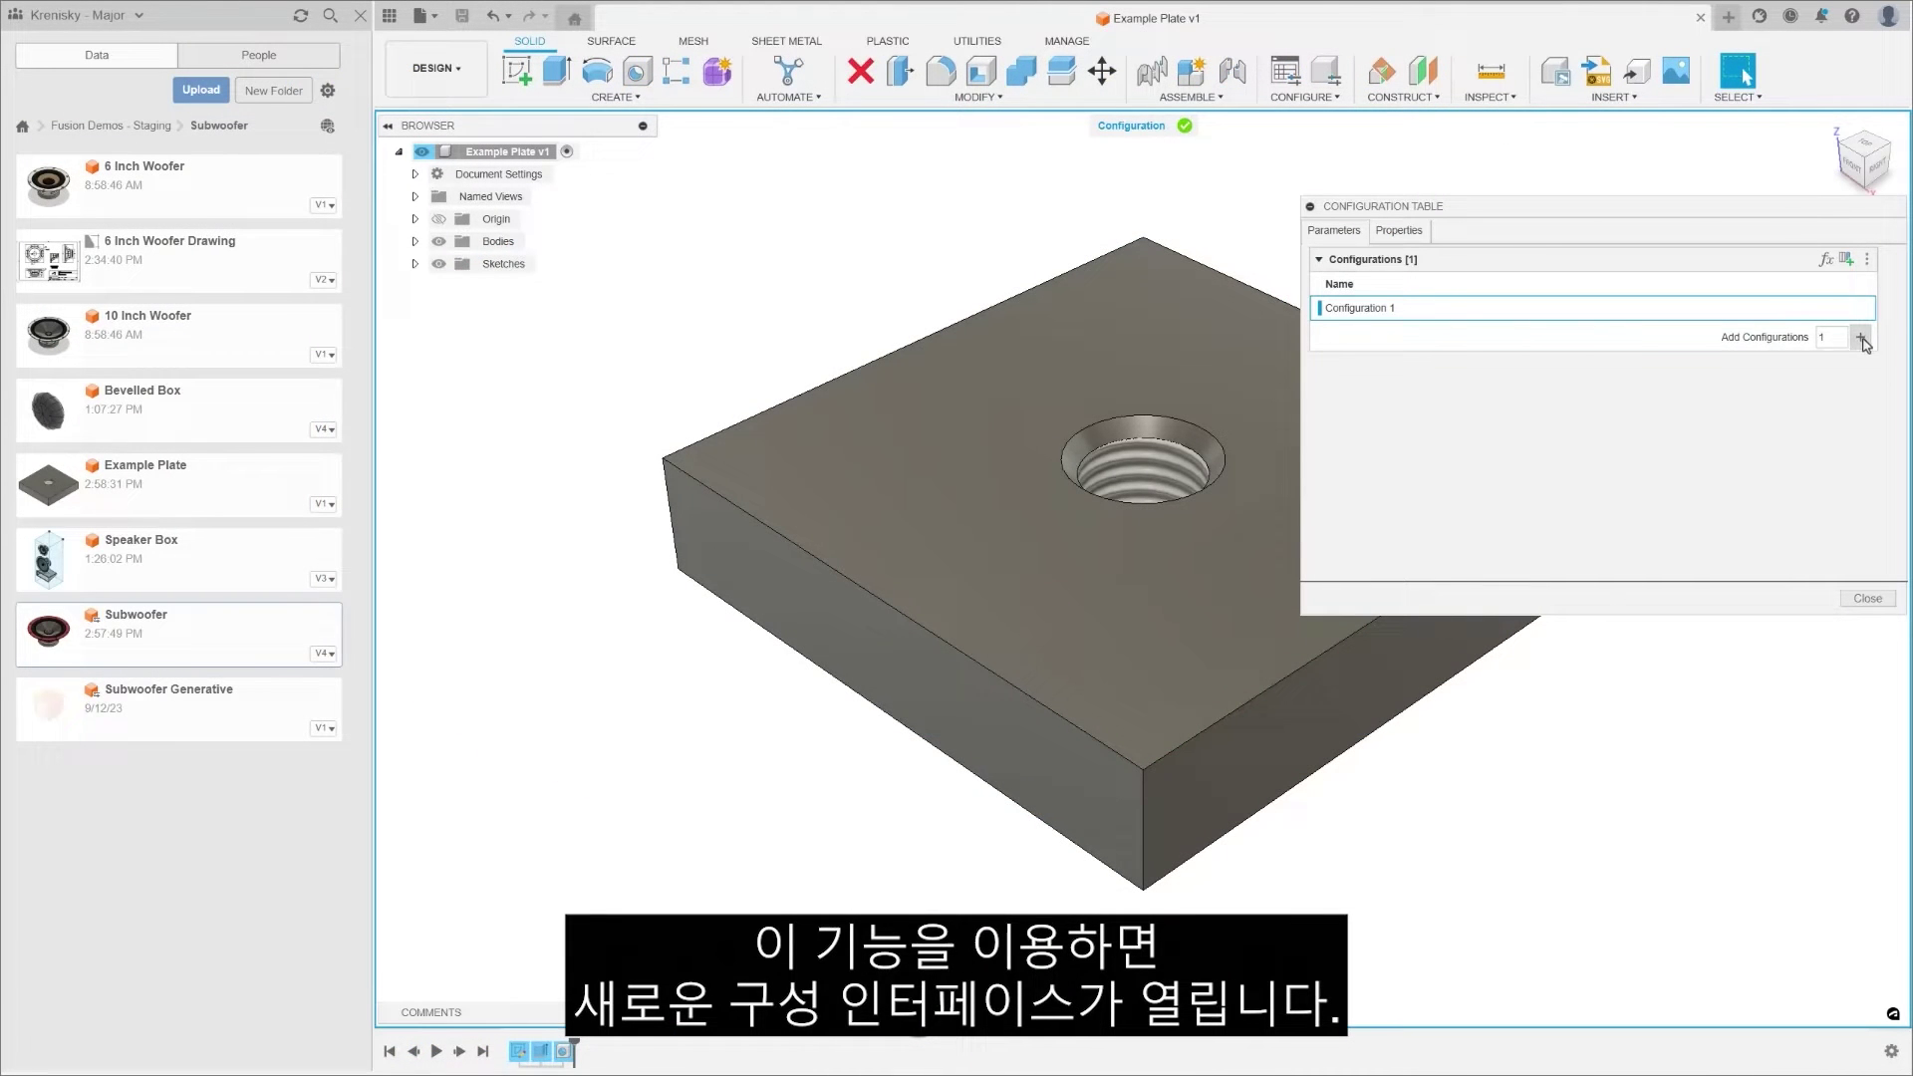
Add a second plate configuration and rename it Large Plate
left_click(1862, 338)
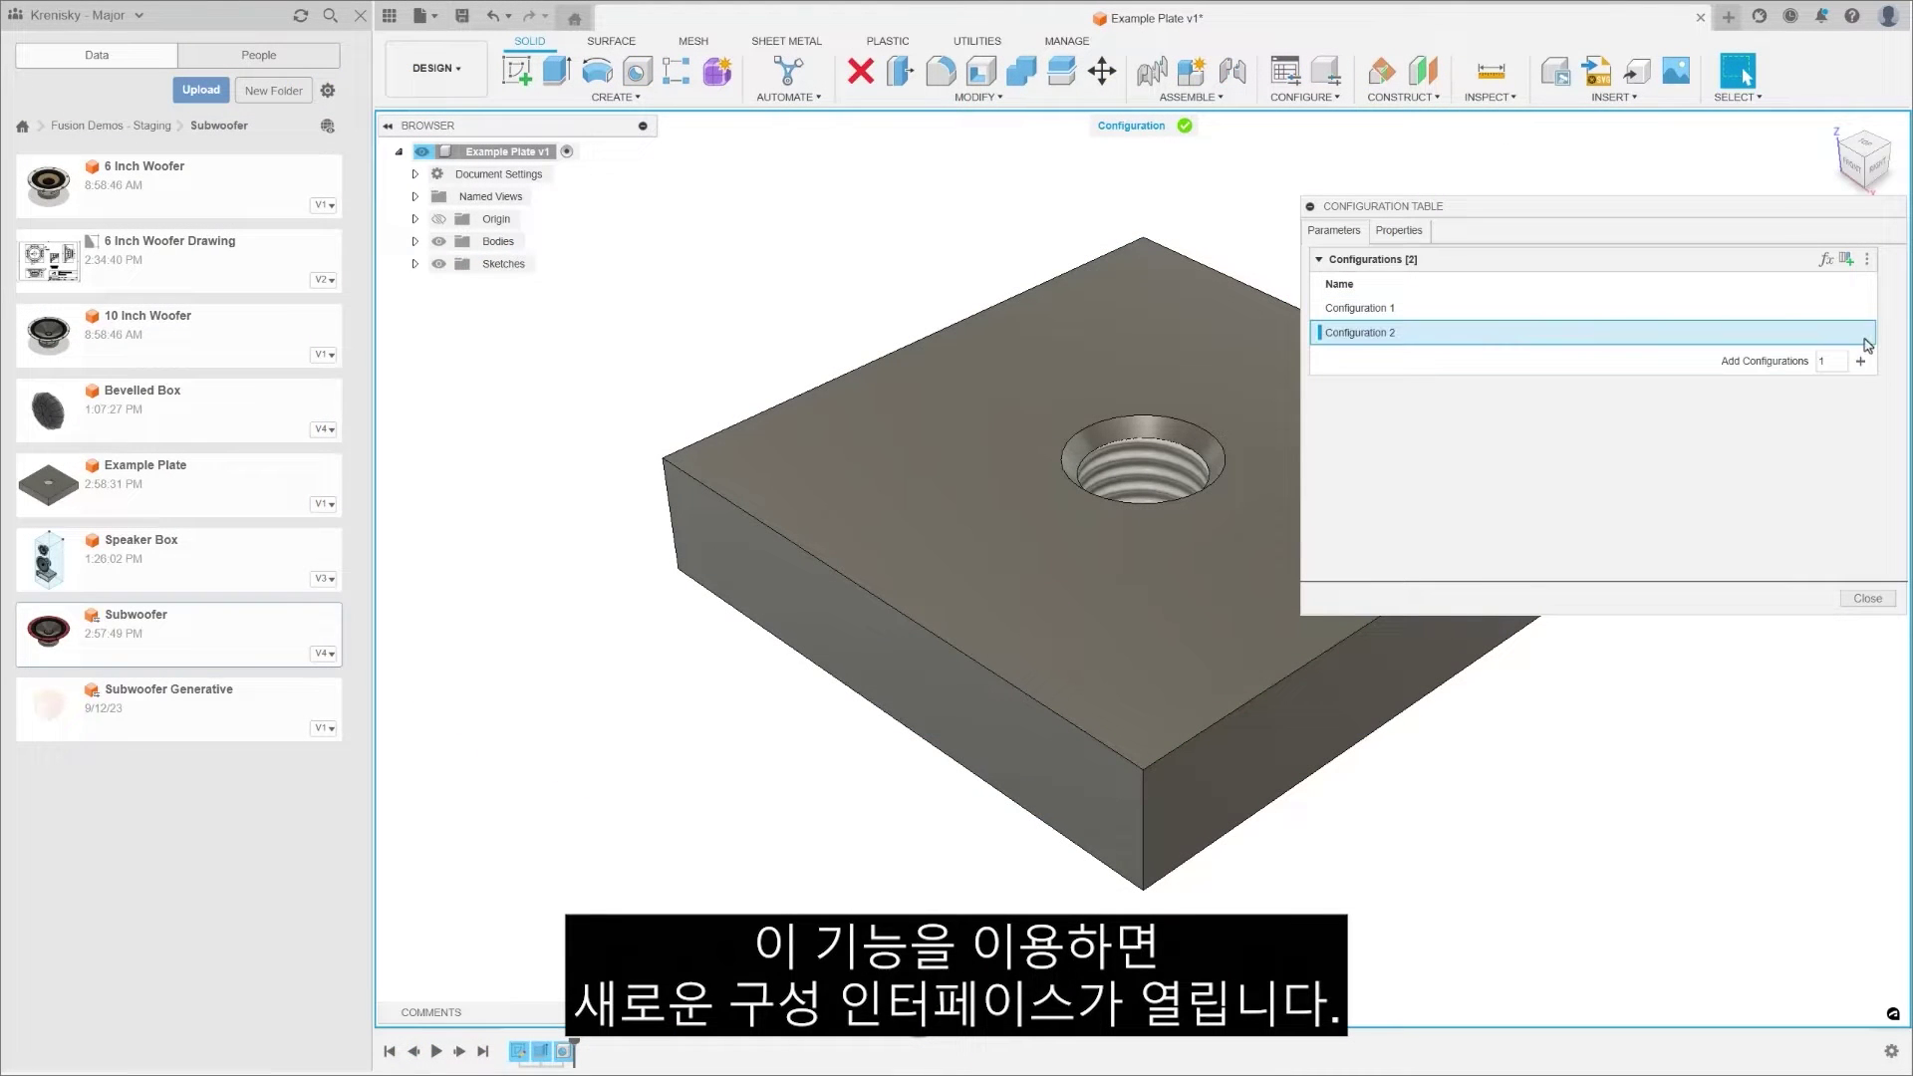
right_click(1353, 335)
left_click(1376, 344)
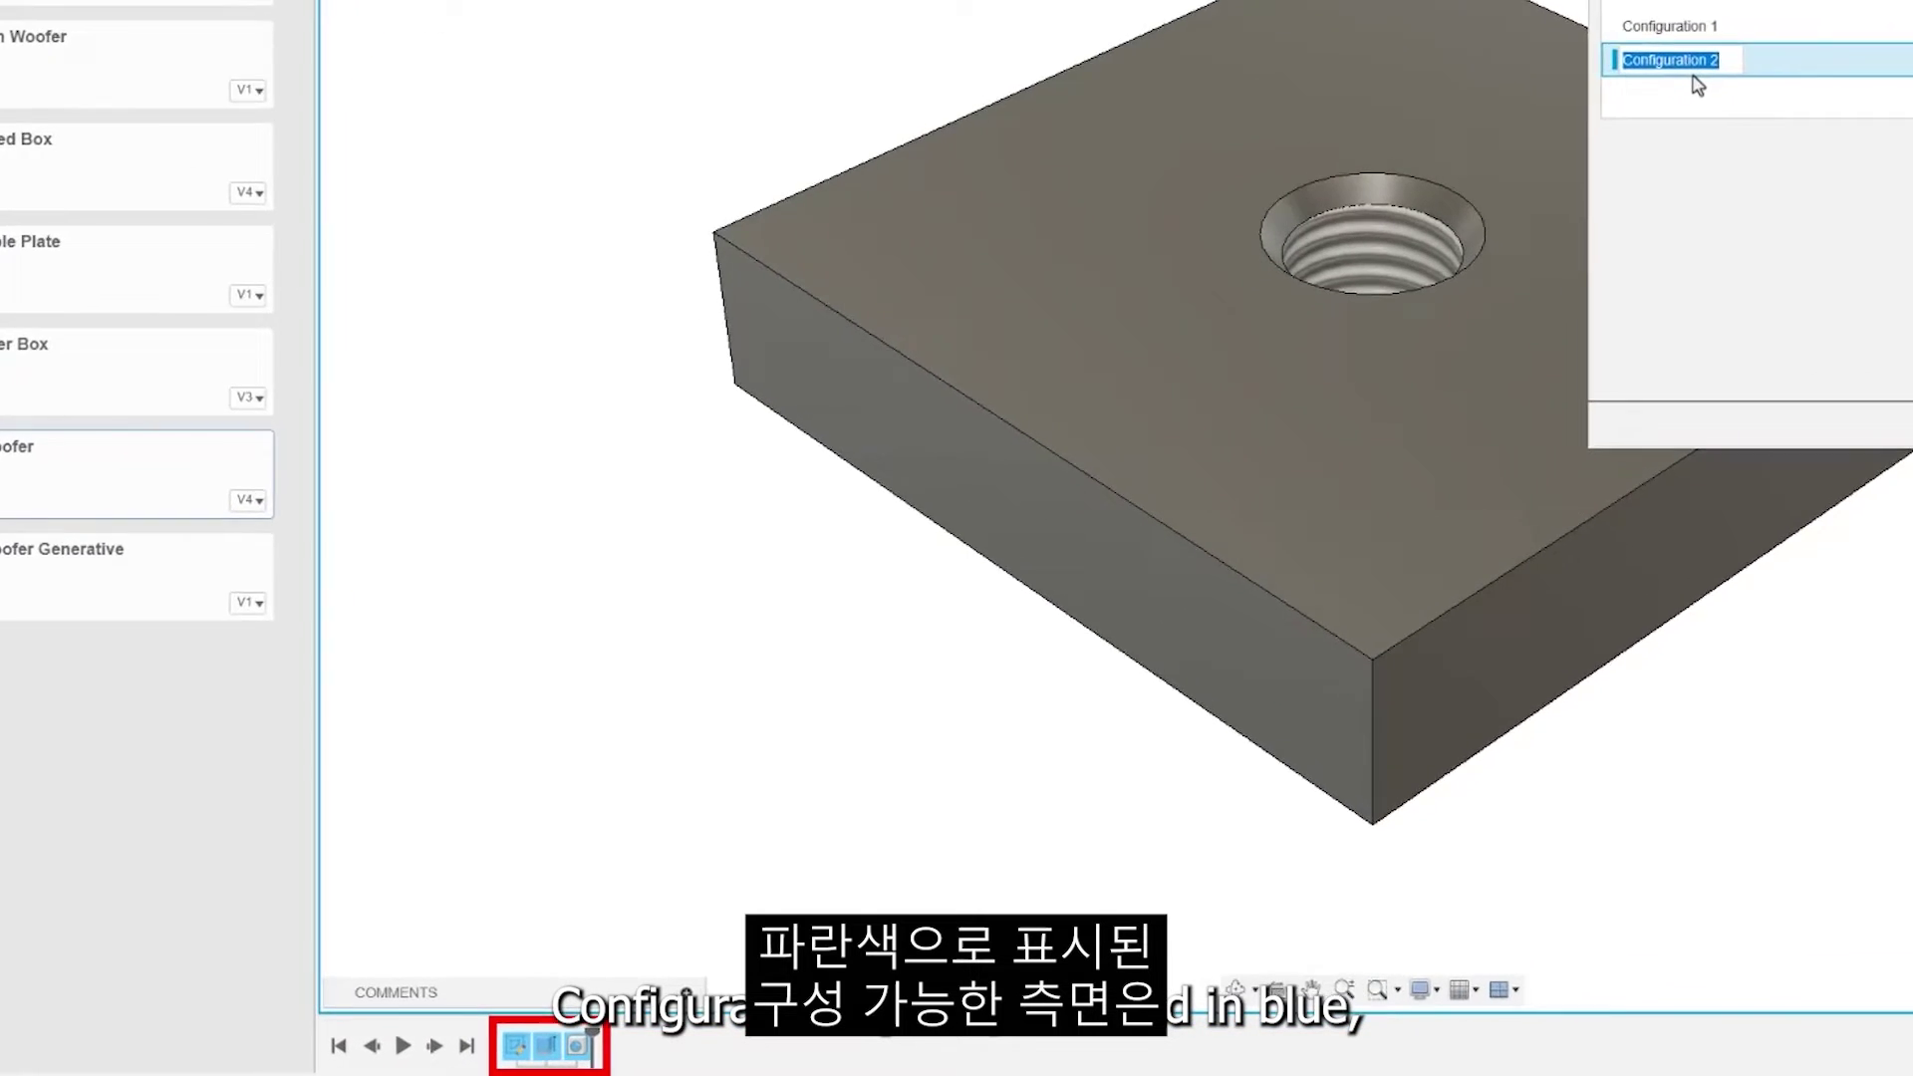
type("Large Plate")
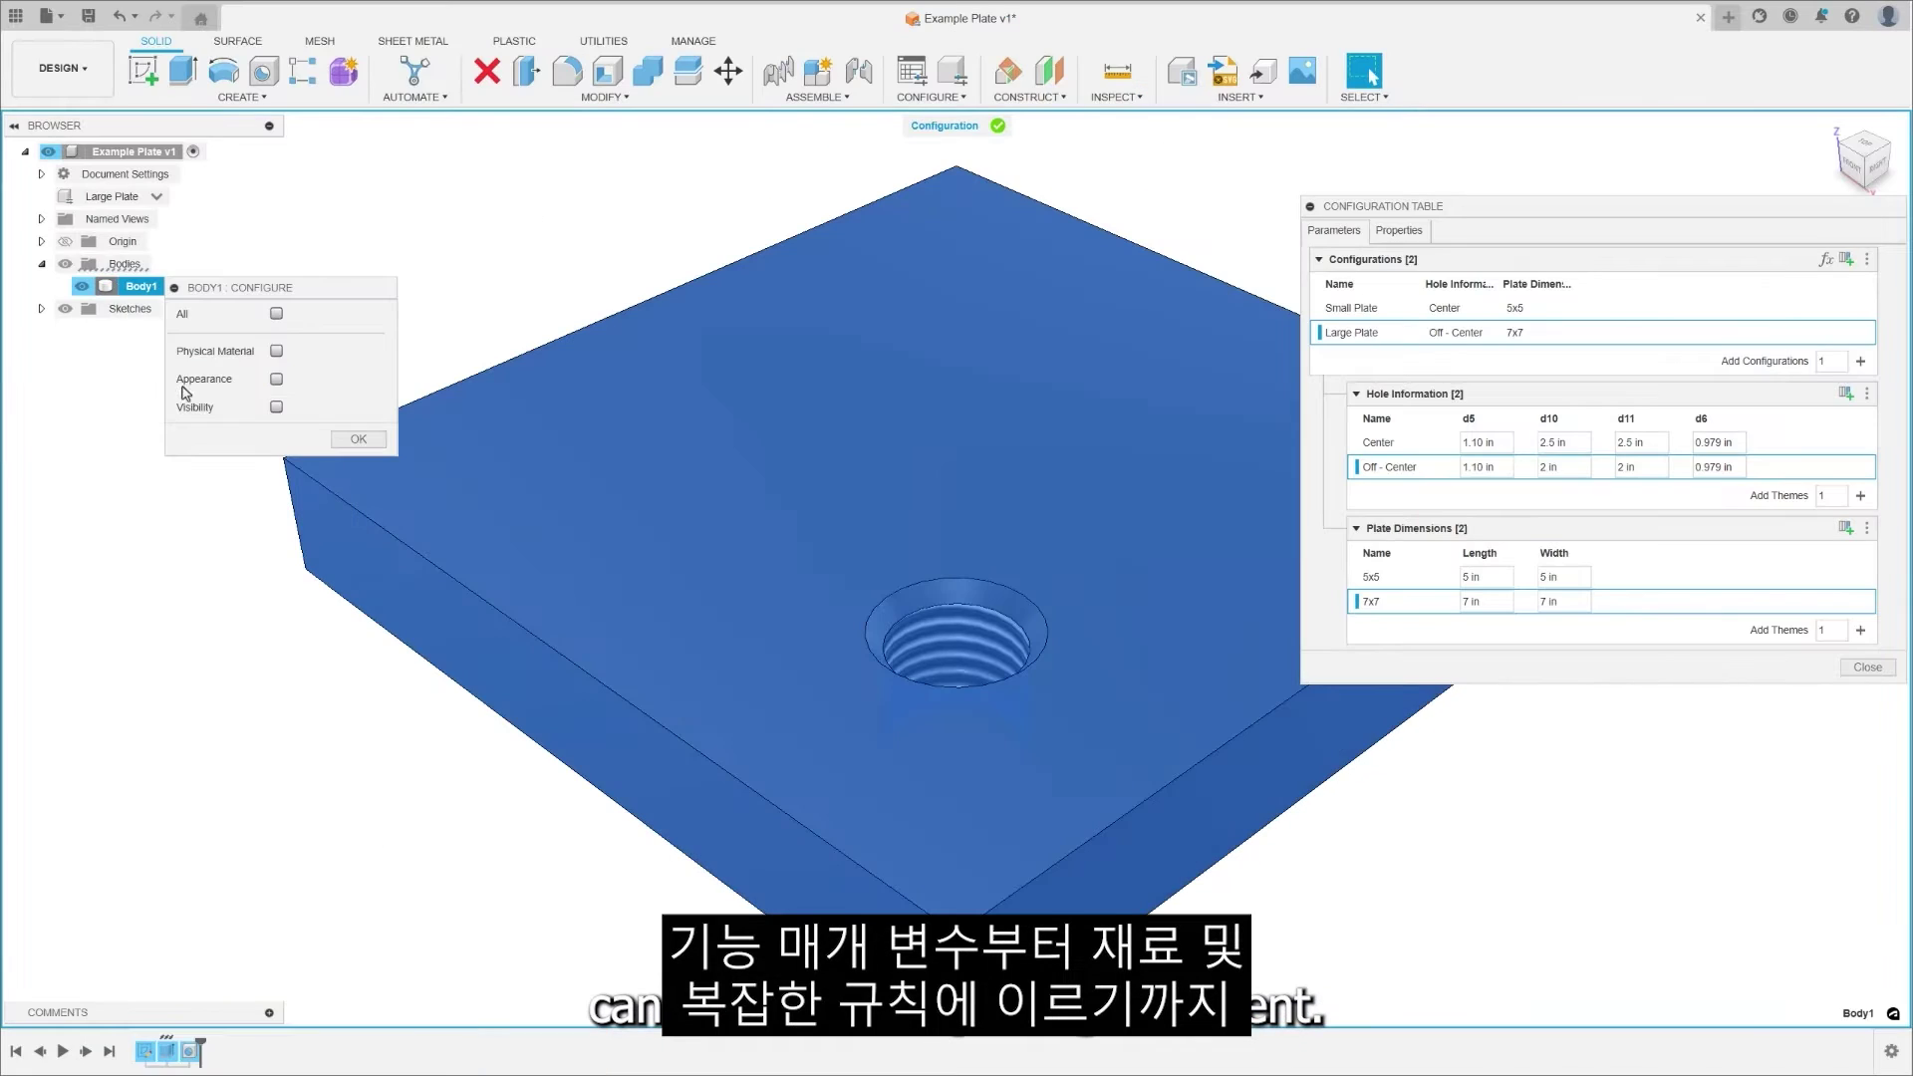
Apply the Clay appearance to Body1 for the Clay theme
left_click(359, 439)
left_click(1431, 742)
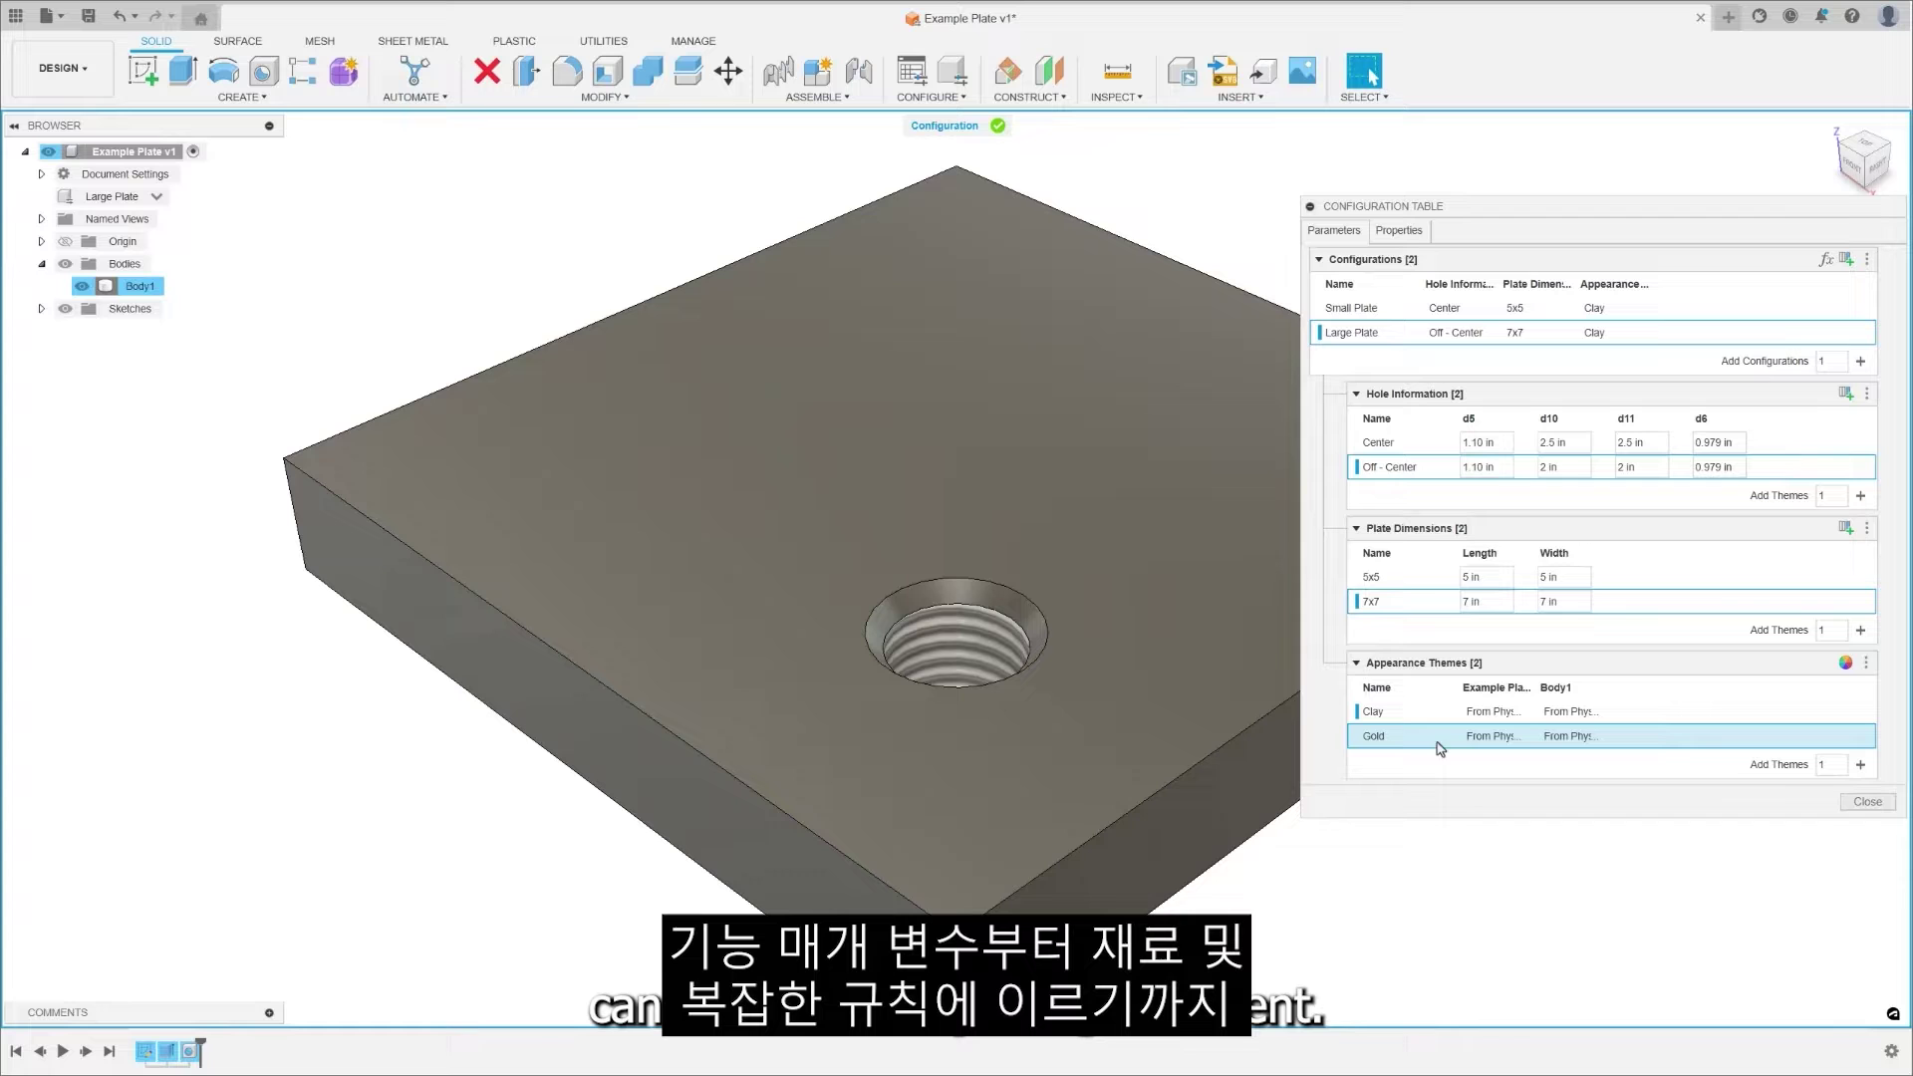
left_click(1570, 711)
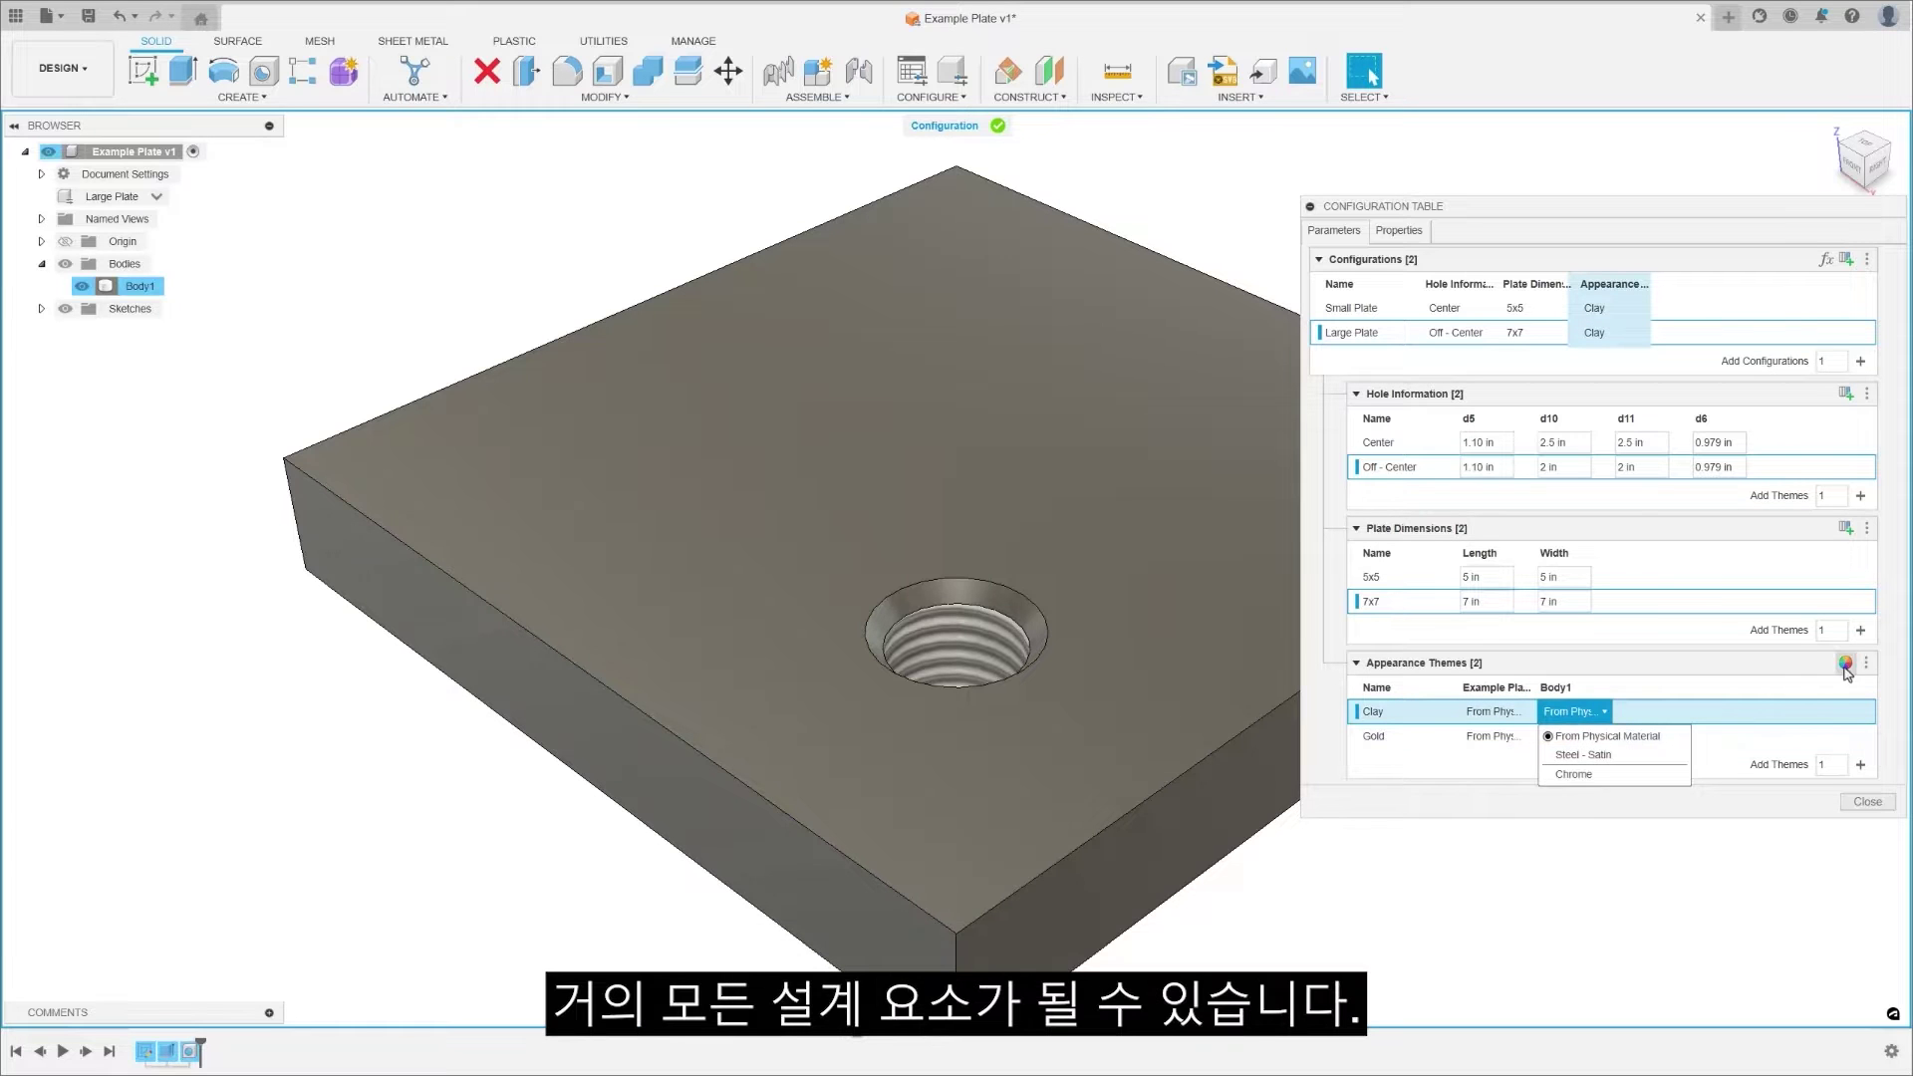
left_click(1846, 664)
left_click_drag(1722, 675, 1236, 678)
left_click(1868, 871)
Give the Gold theme a gold appearance and assign Gold to Small Plate
left_click(1572, 737)
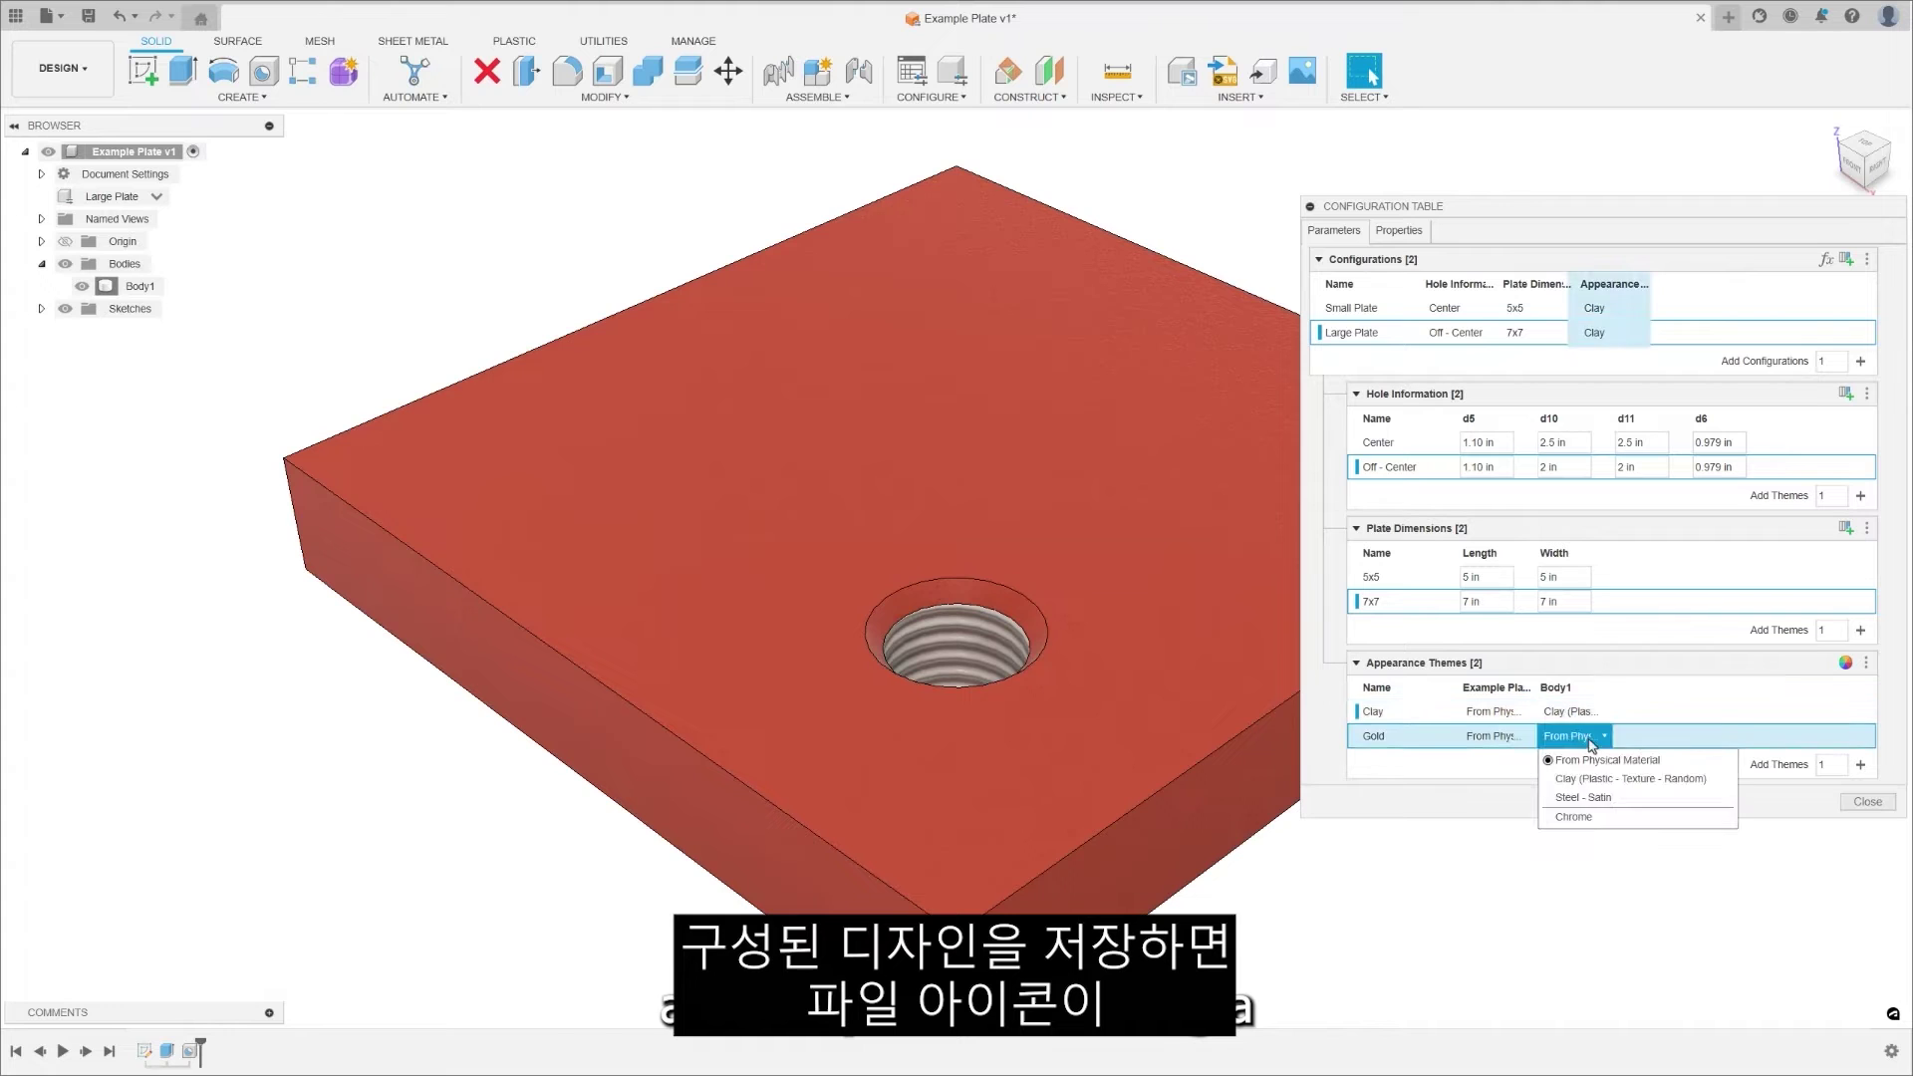
left_click(1845, 663)
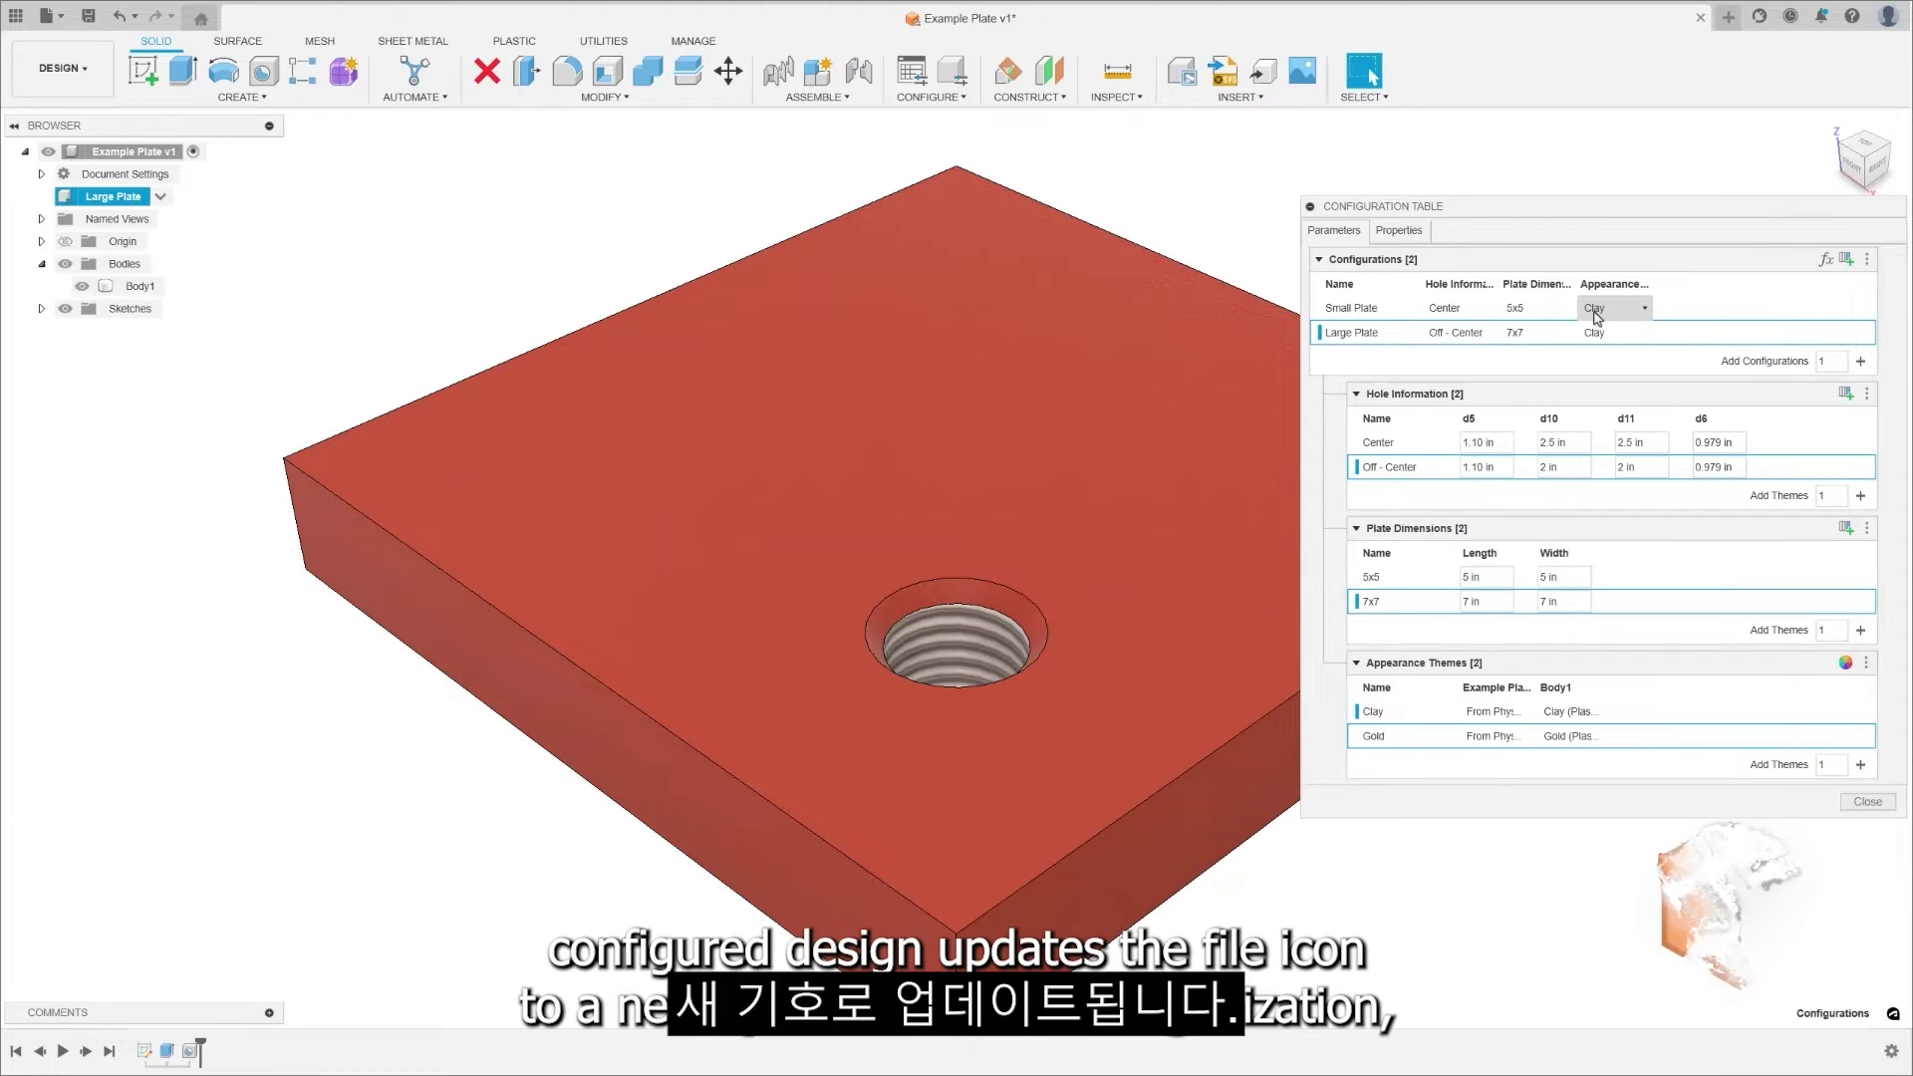
left_click(1594, 308)
left_click(1594, 338)
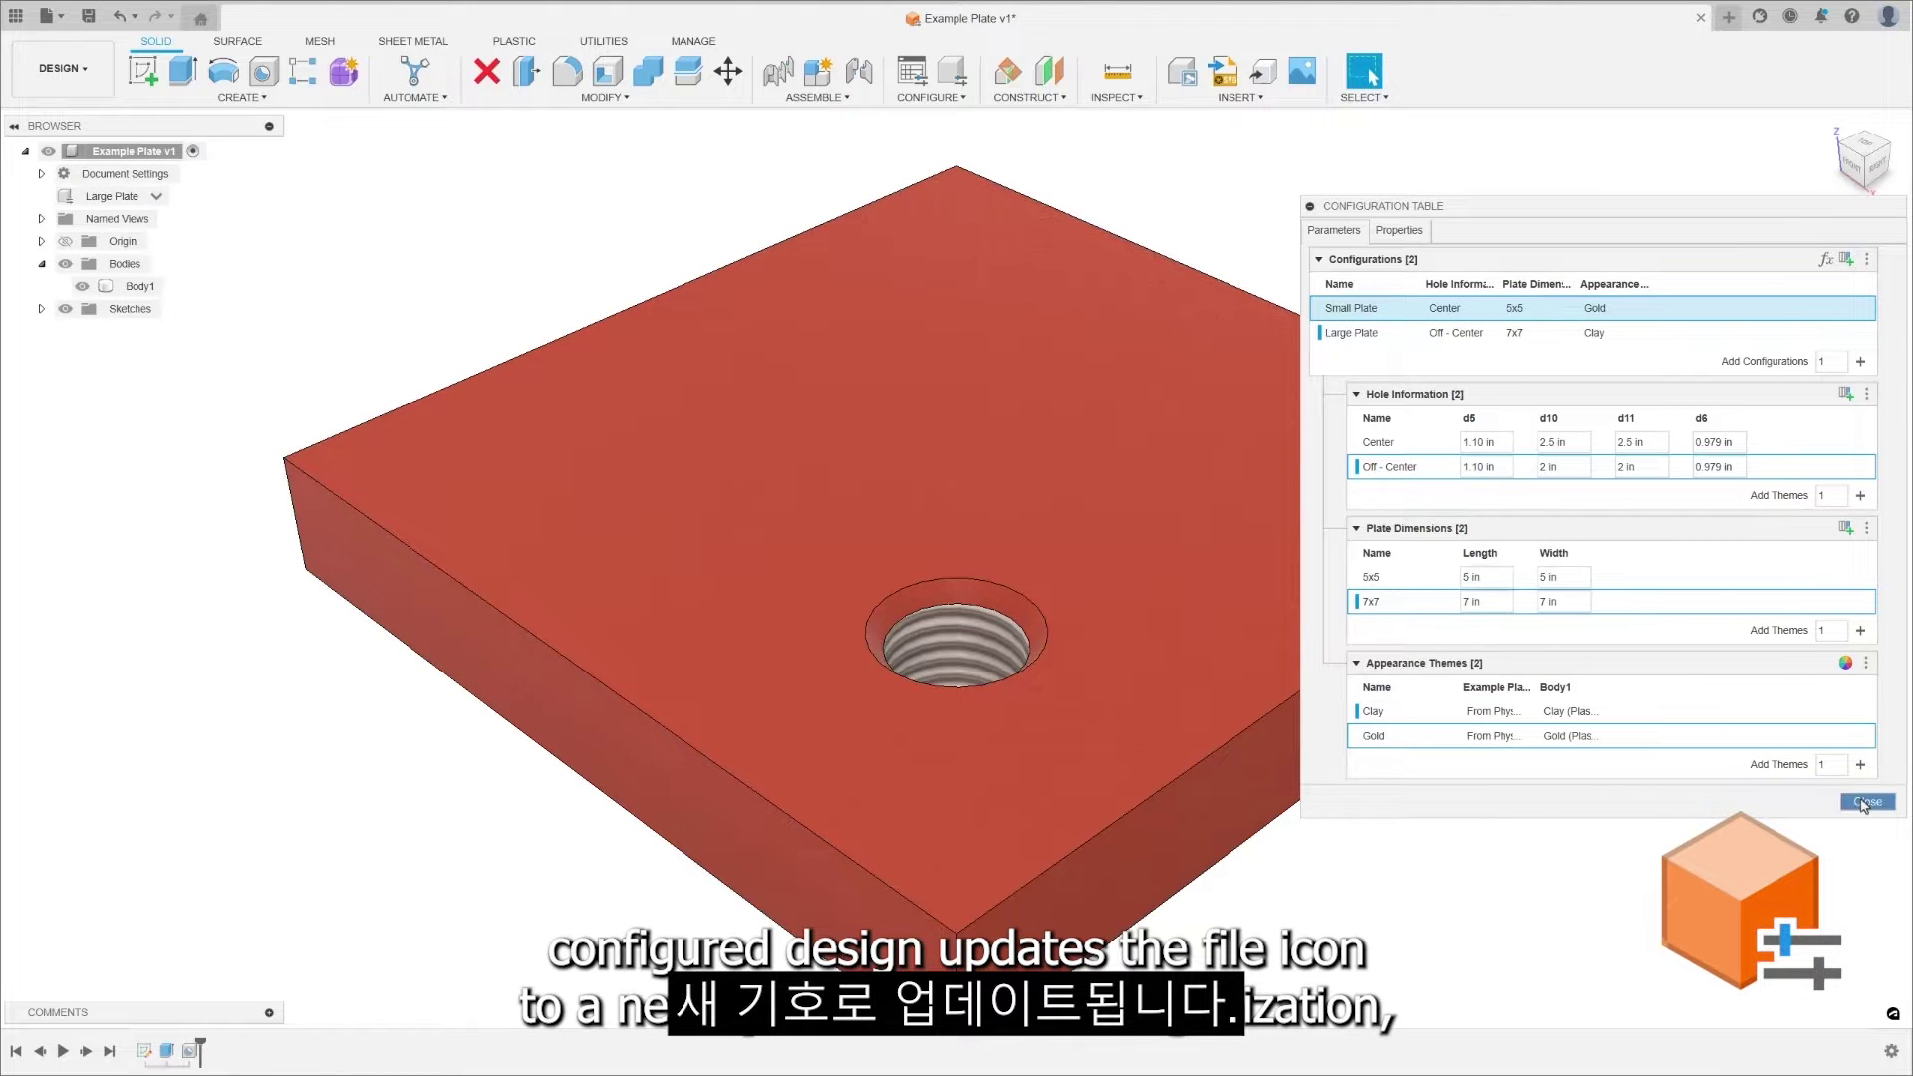
left_click(1865, 803)
Switch to Small Plate and duplicate the 5x5 size row as 7x7, 7 by 7
left_click(157, 196)
left_click(117, 242)
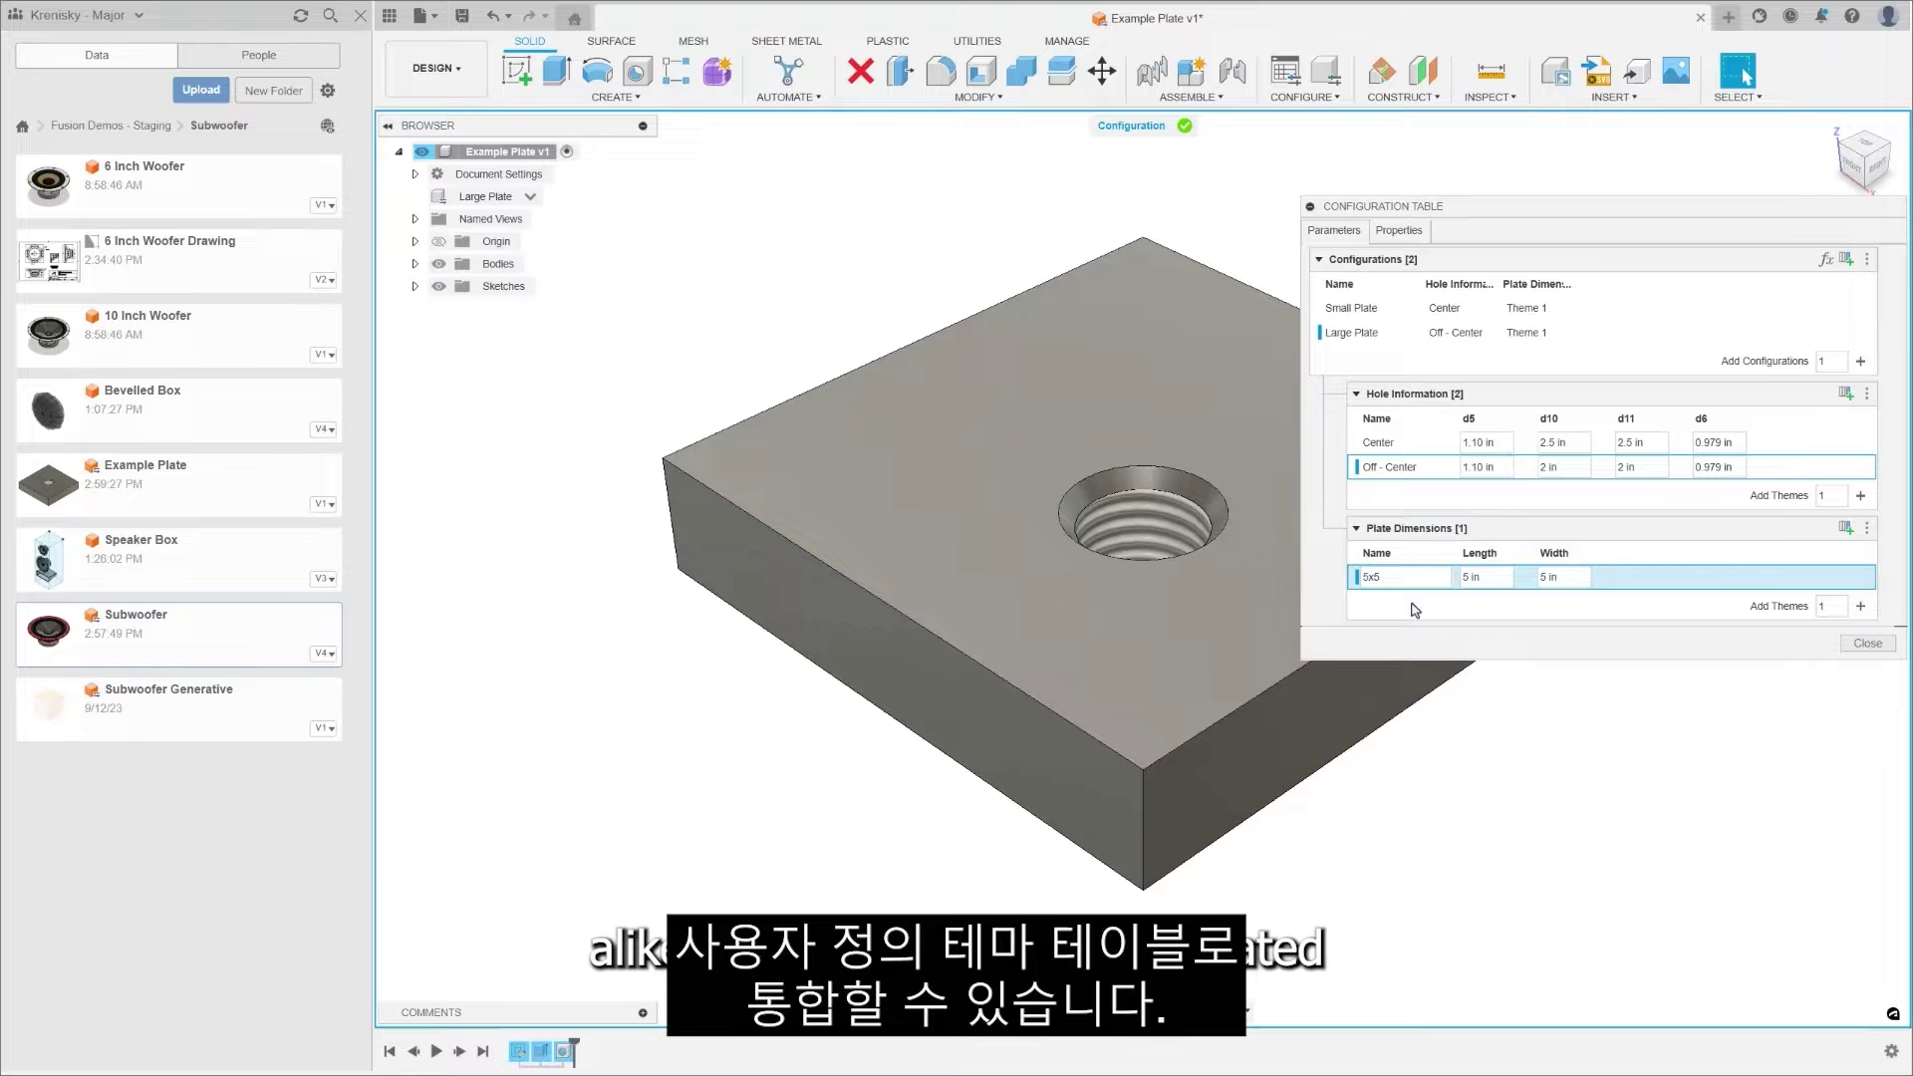
right_click(1407, 587)
left_click(1393, 603)
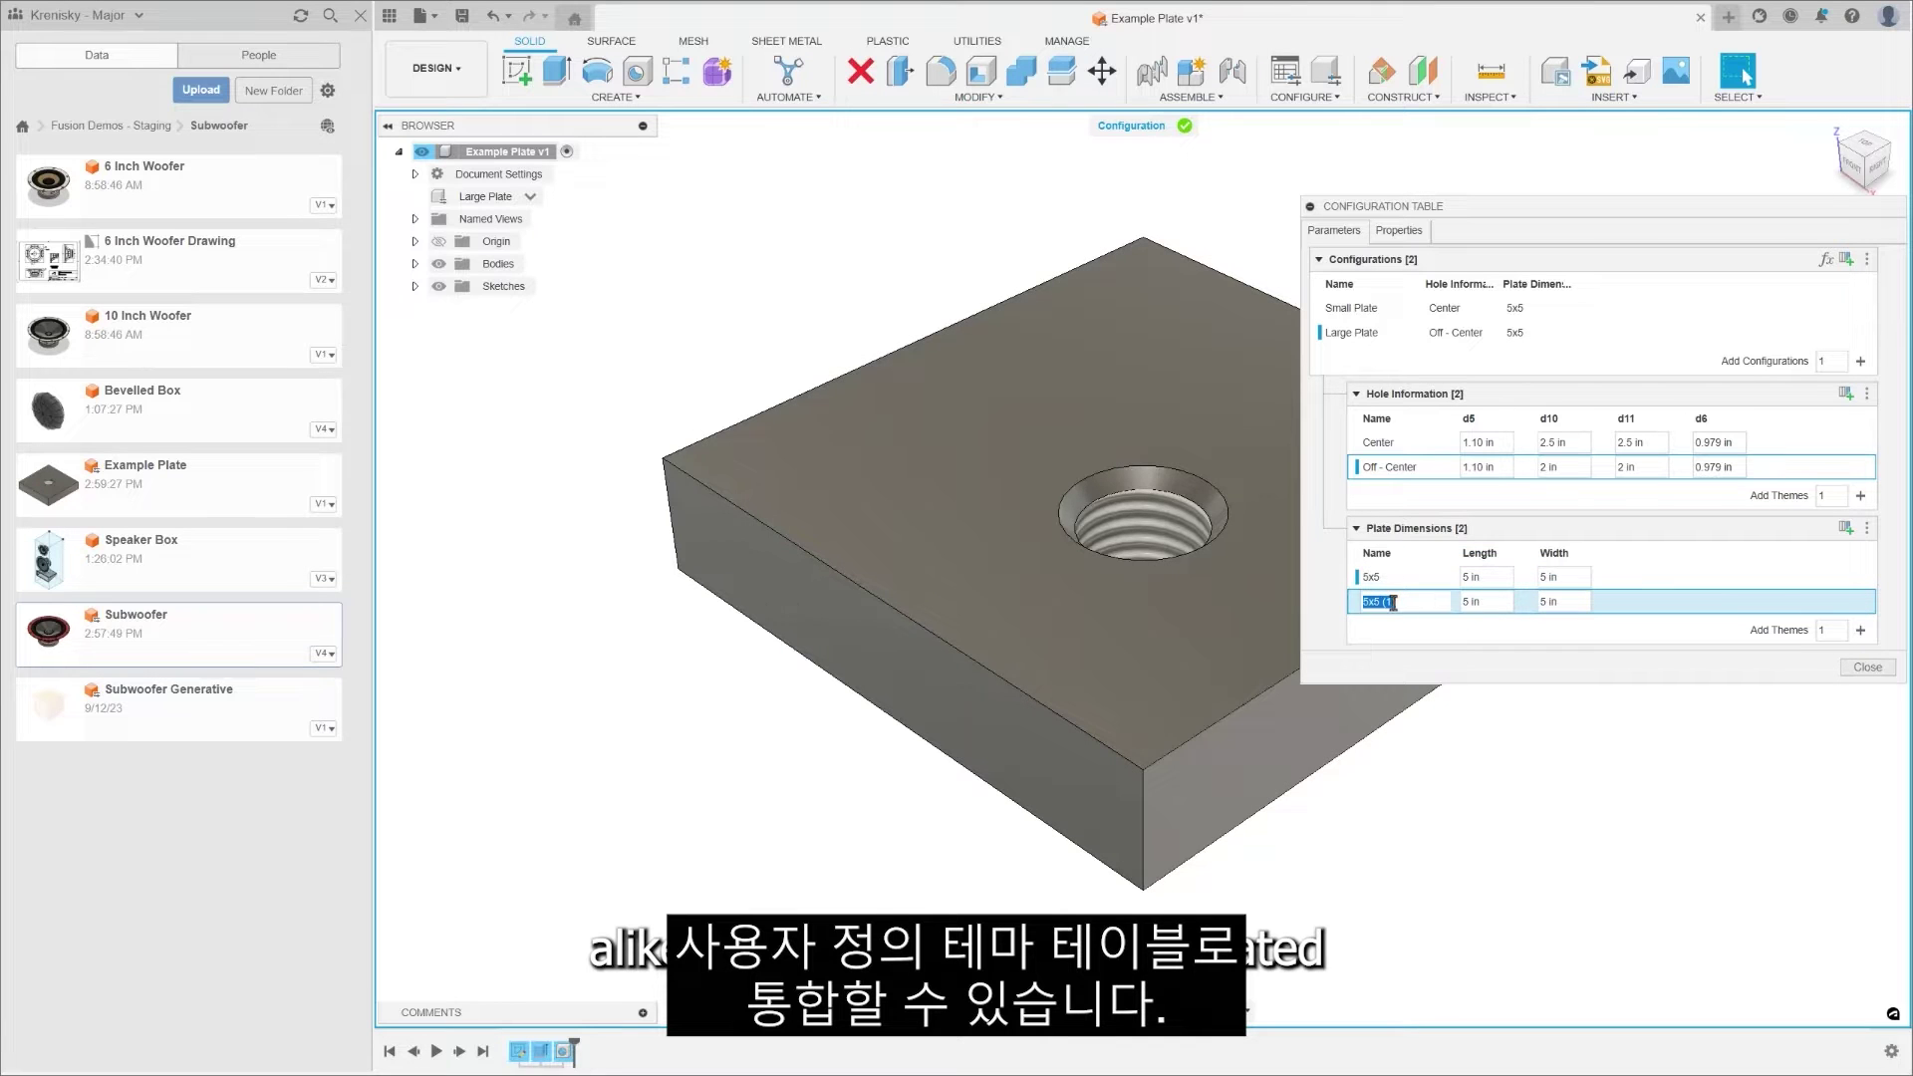
type("7x7")
left_click(1465, 602)
type("7")
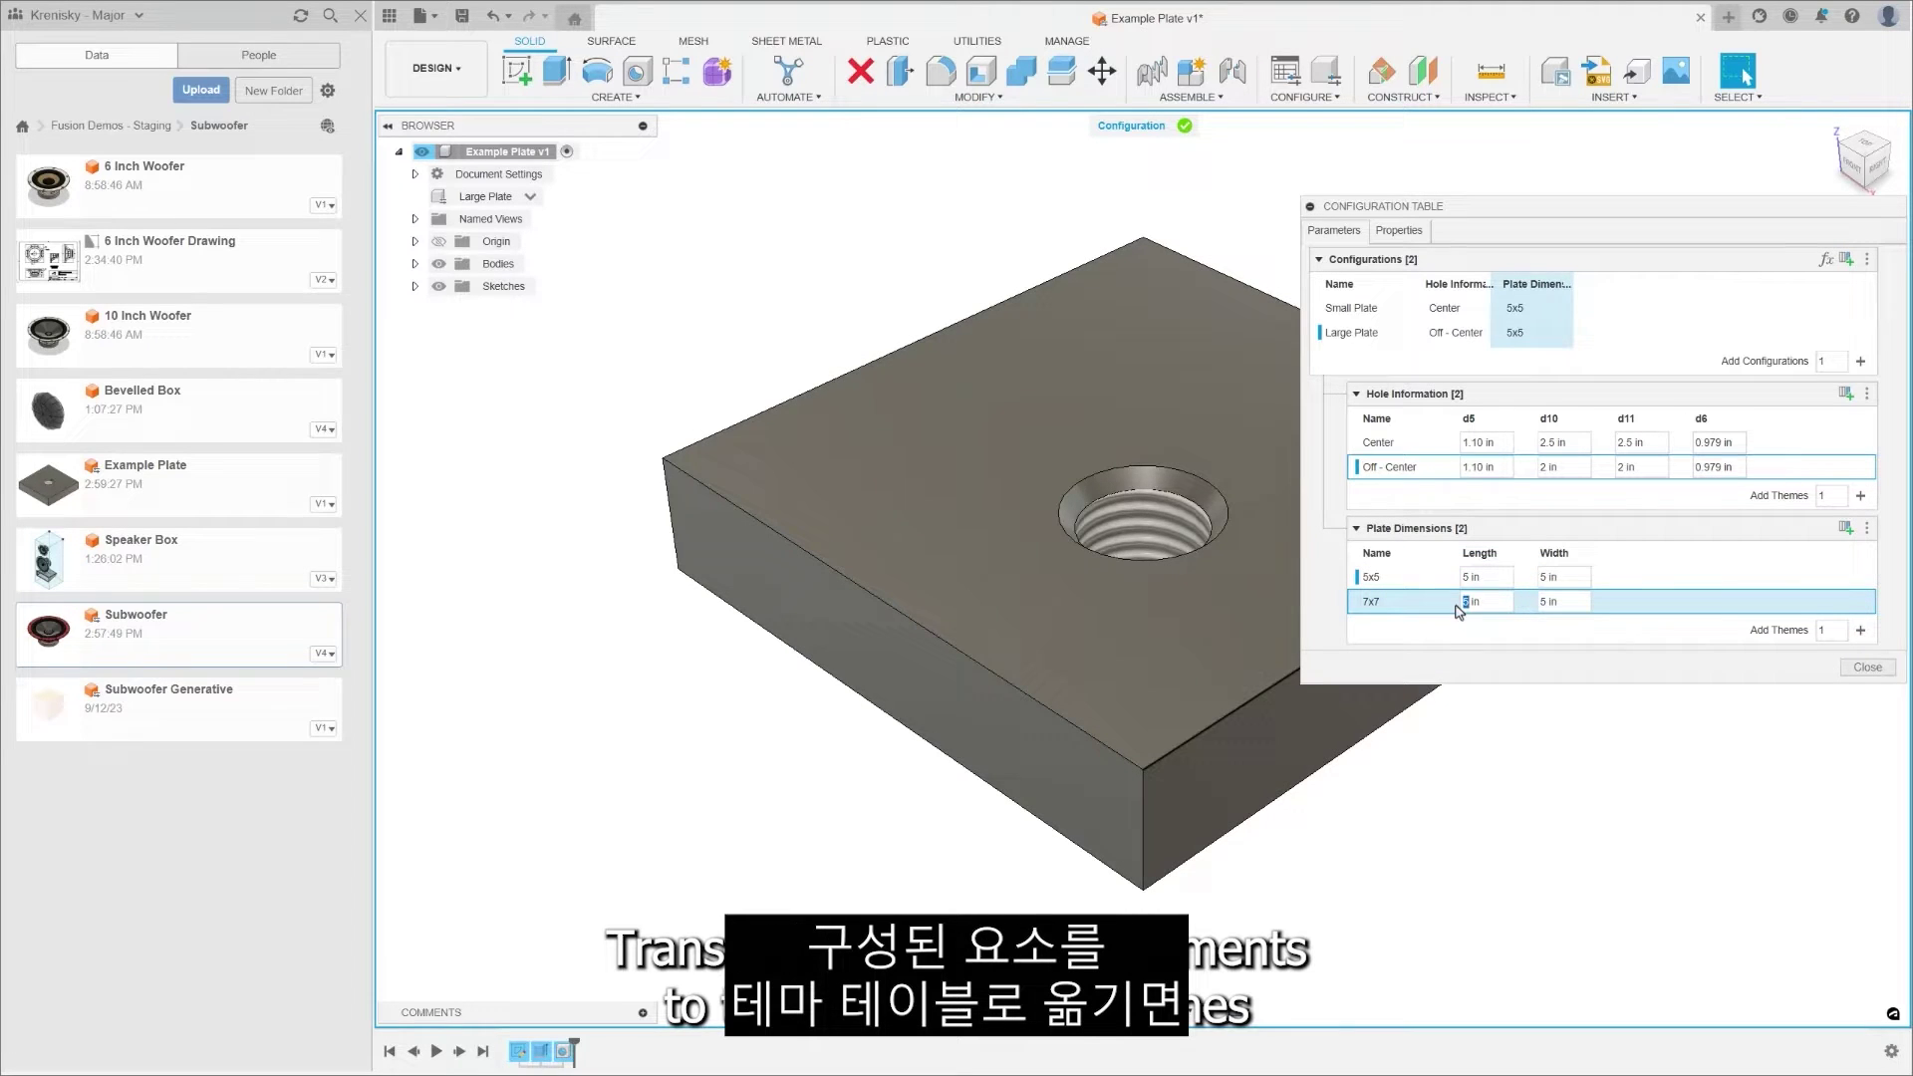
left_click(1545, 603)
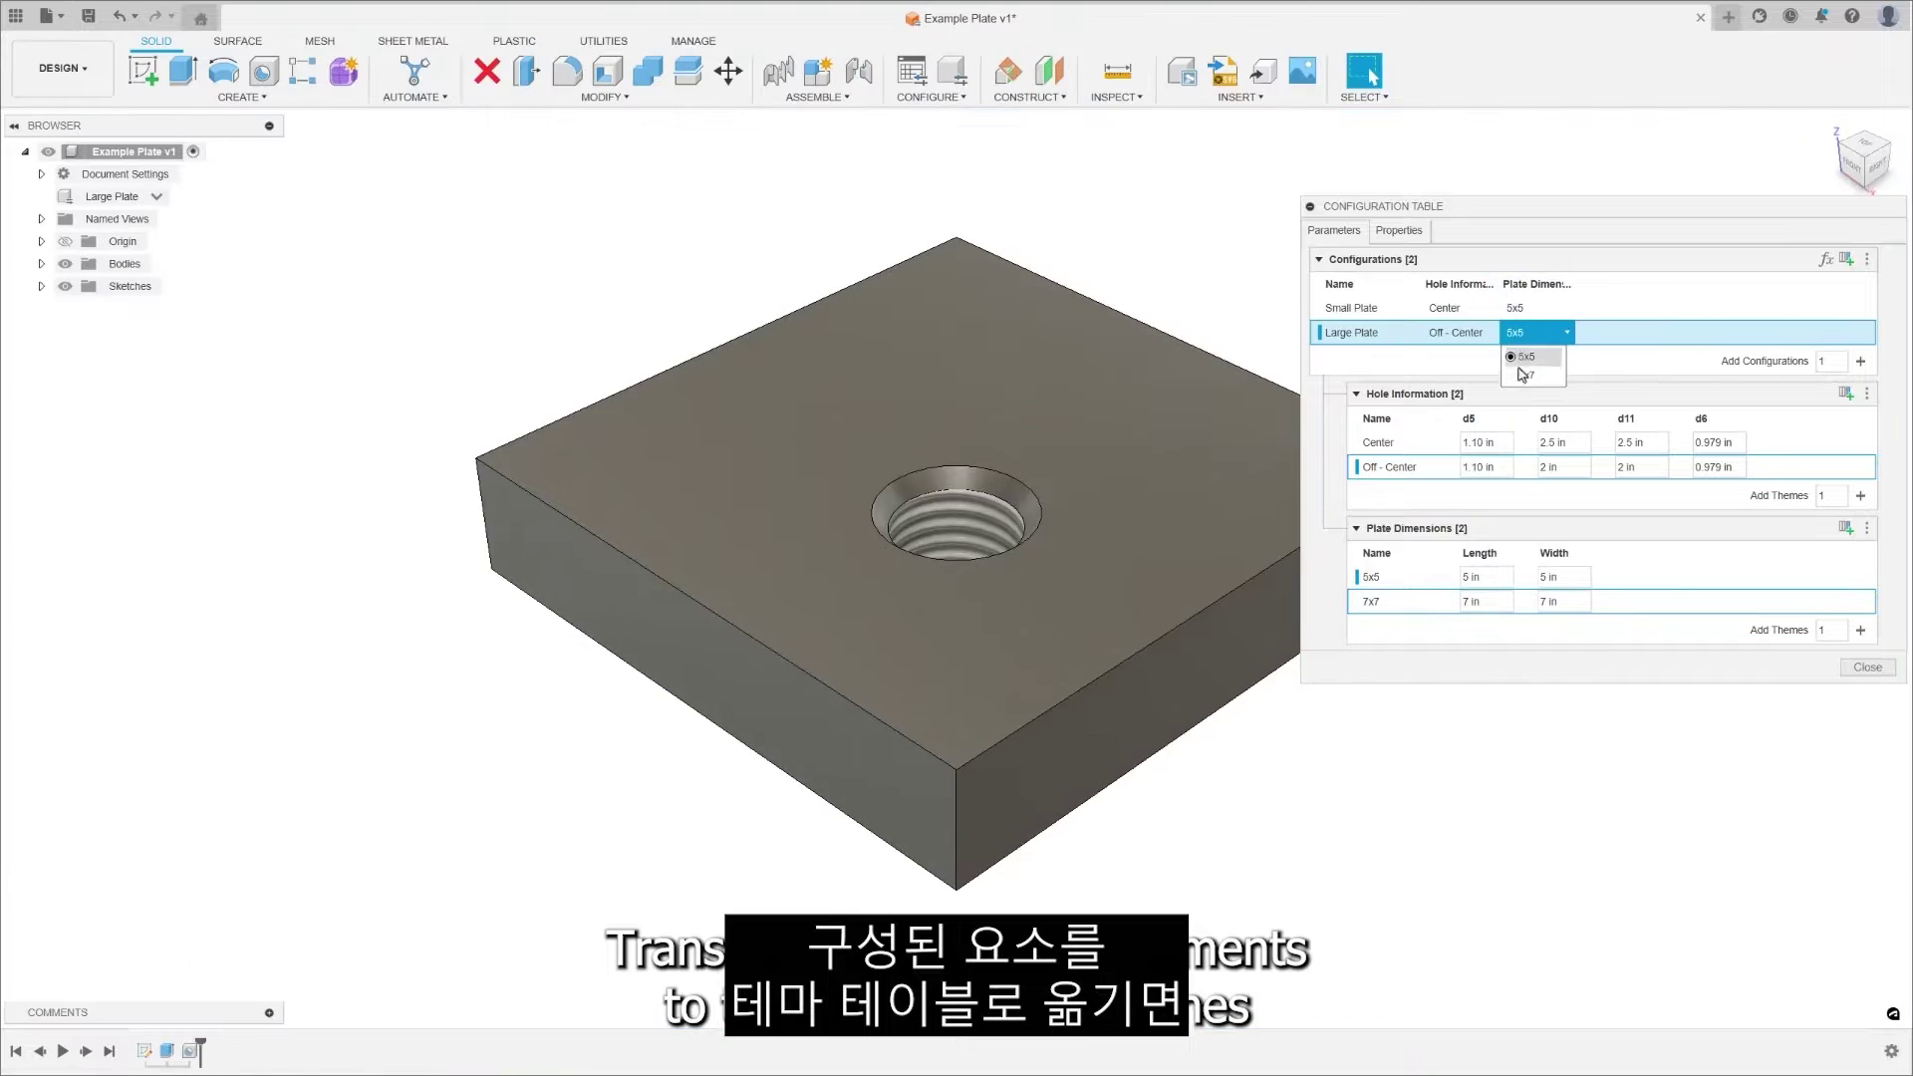
Set Large Plate to the 7x7 size and check both plate configurations
left_click(1544, 378)
left_click(1868, 667)
left_click(157, 196)
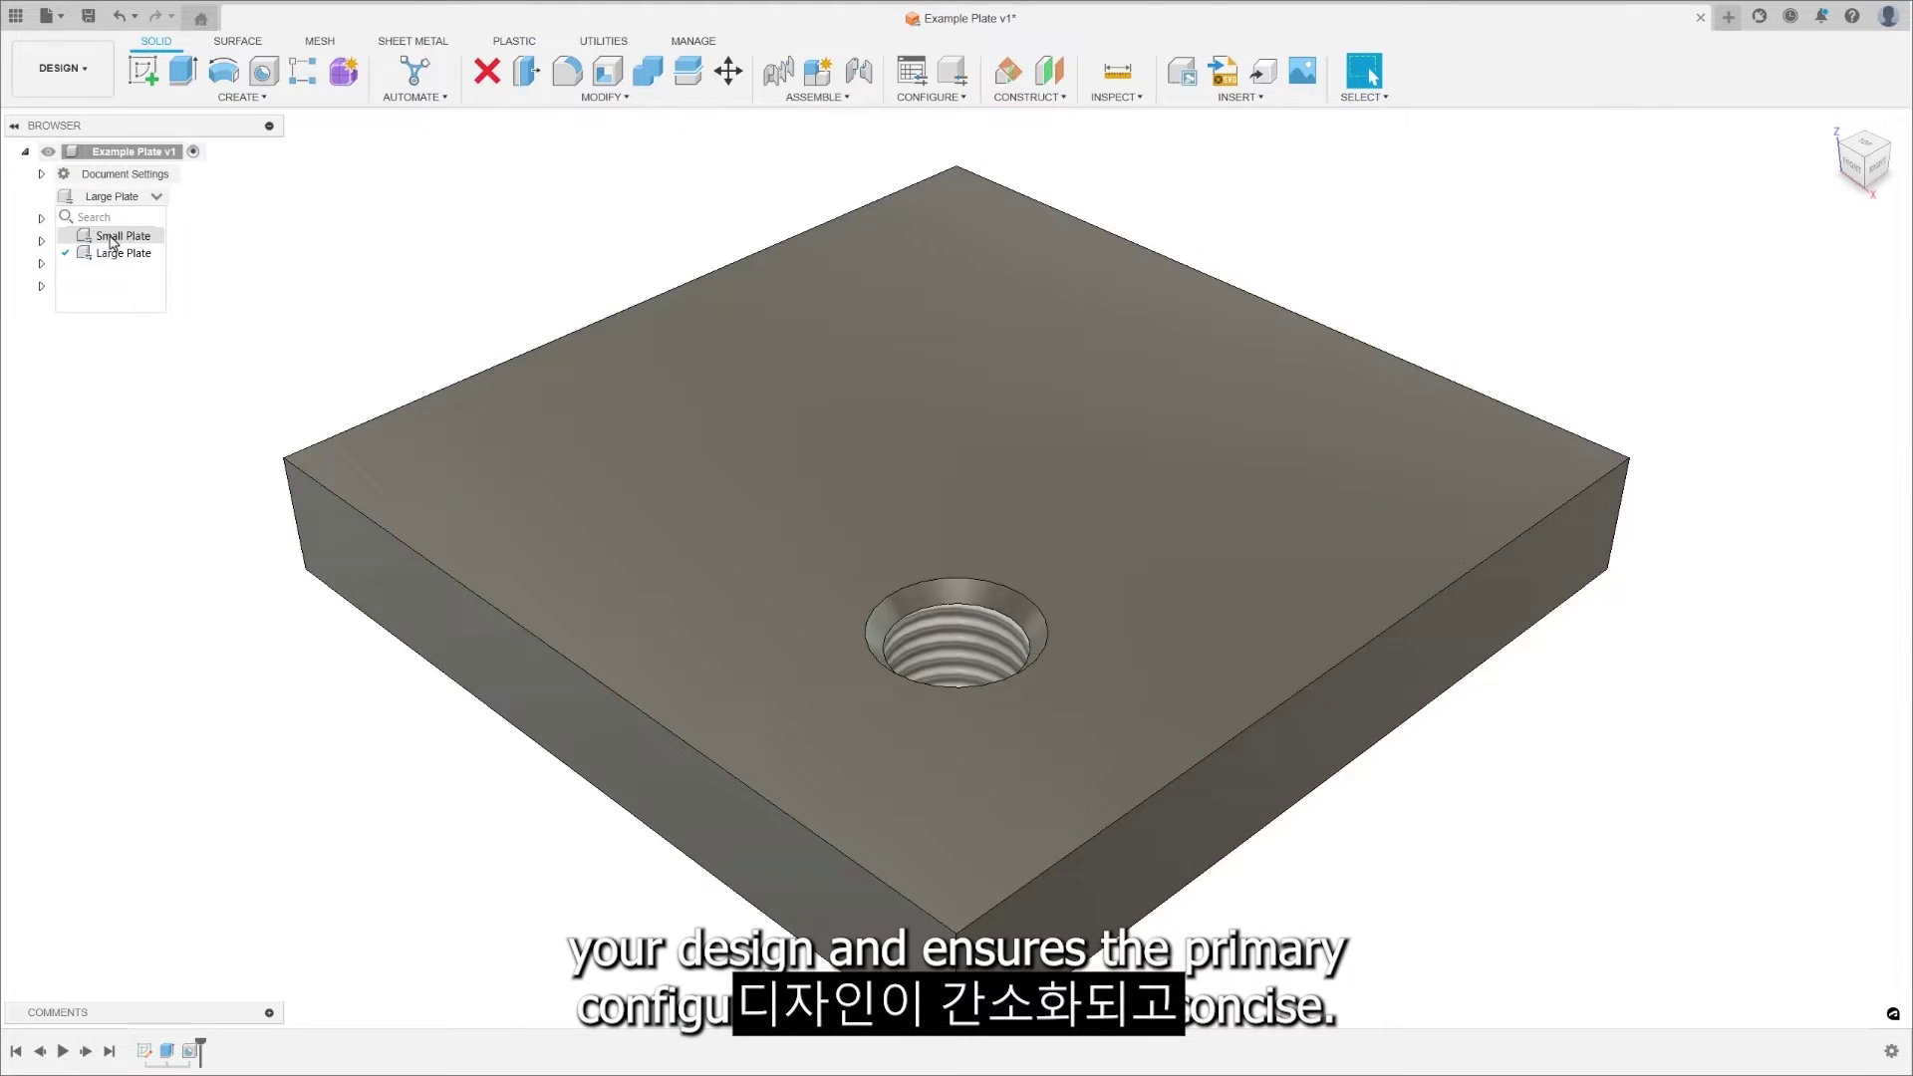
left_click(123, 236)
left_click(156, 197)
left_click(123, 253)
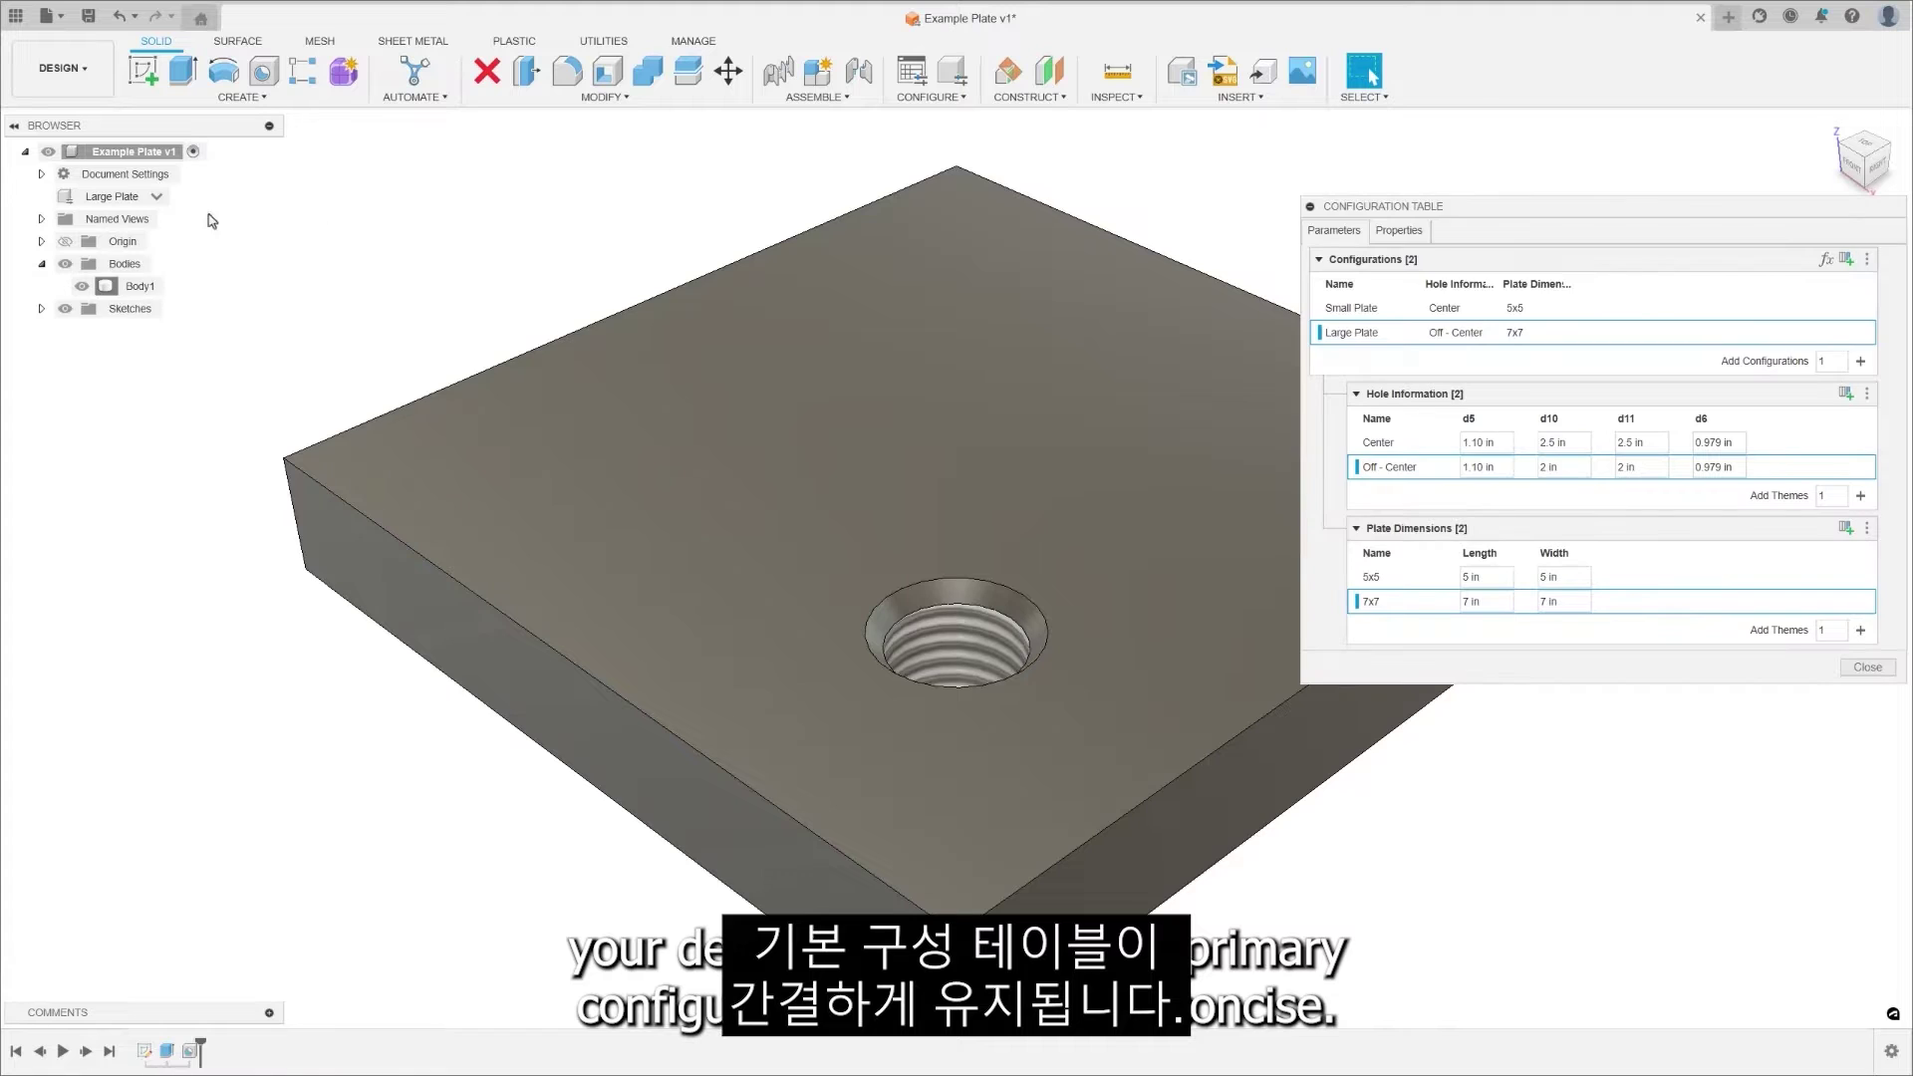
Make Body1's appearance configurable with themes named Clay and Gold
right_click(129, 287)
left_click(185, 394)
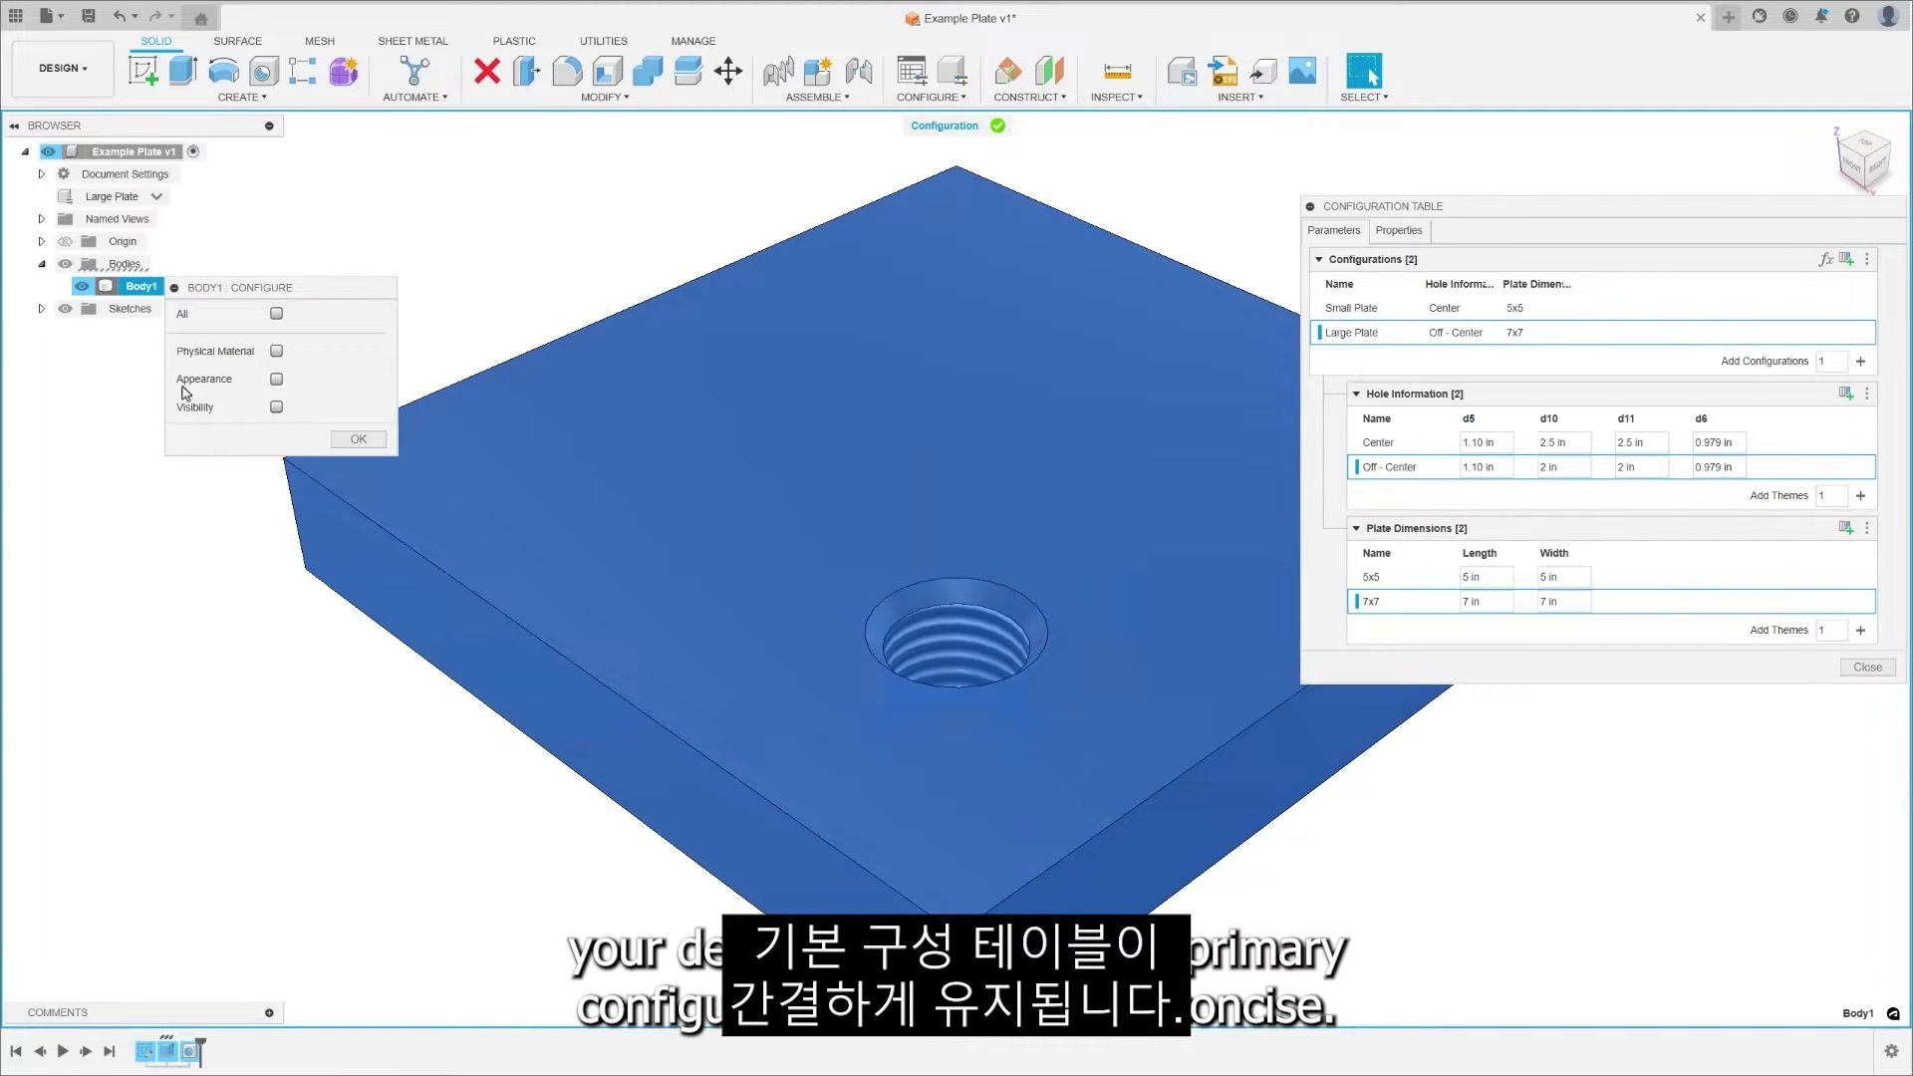
left_click(278, 380)
left_click(357, 439)
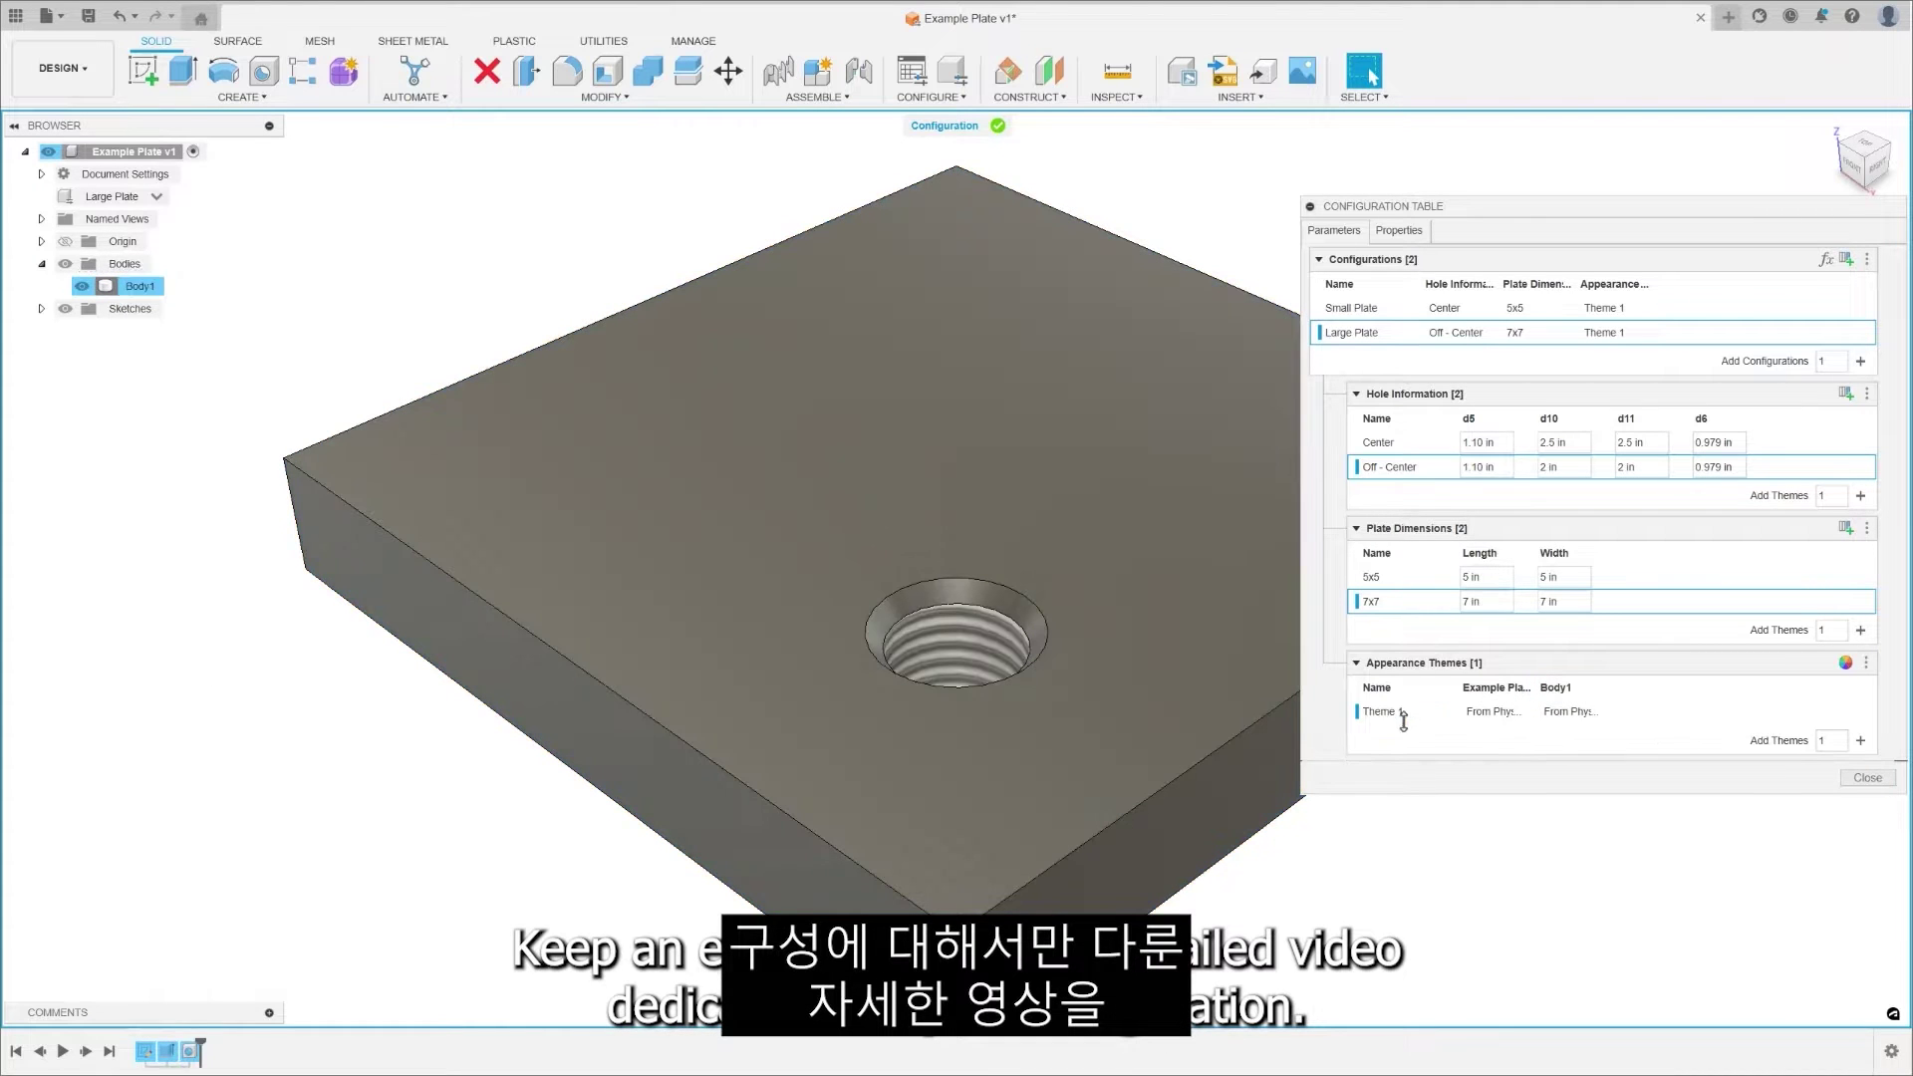
double_click(1403, 712)
type("Clay")
double_click(1408, 735)
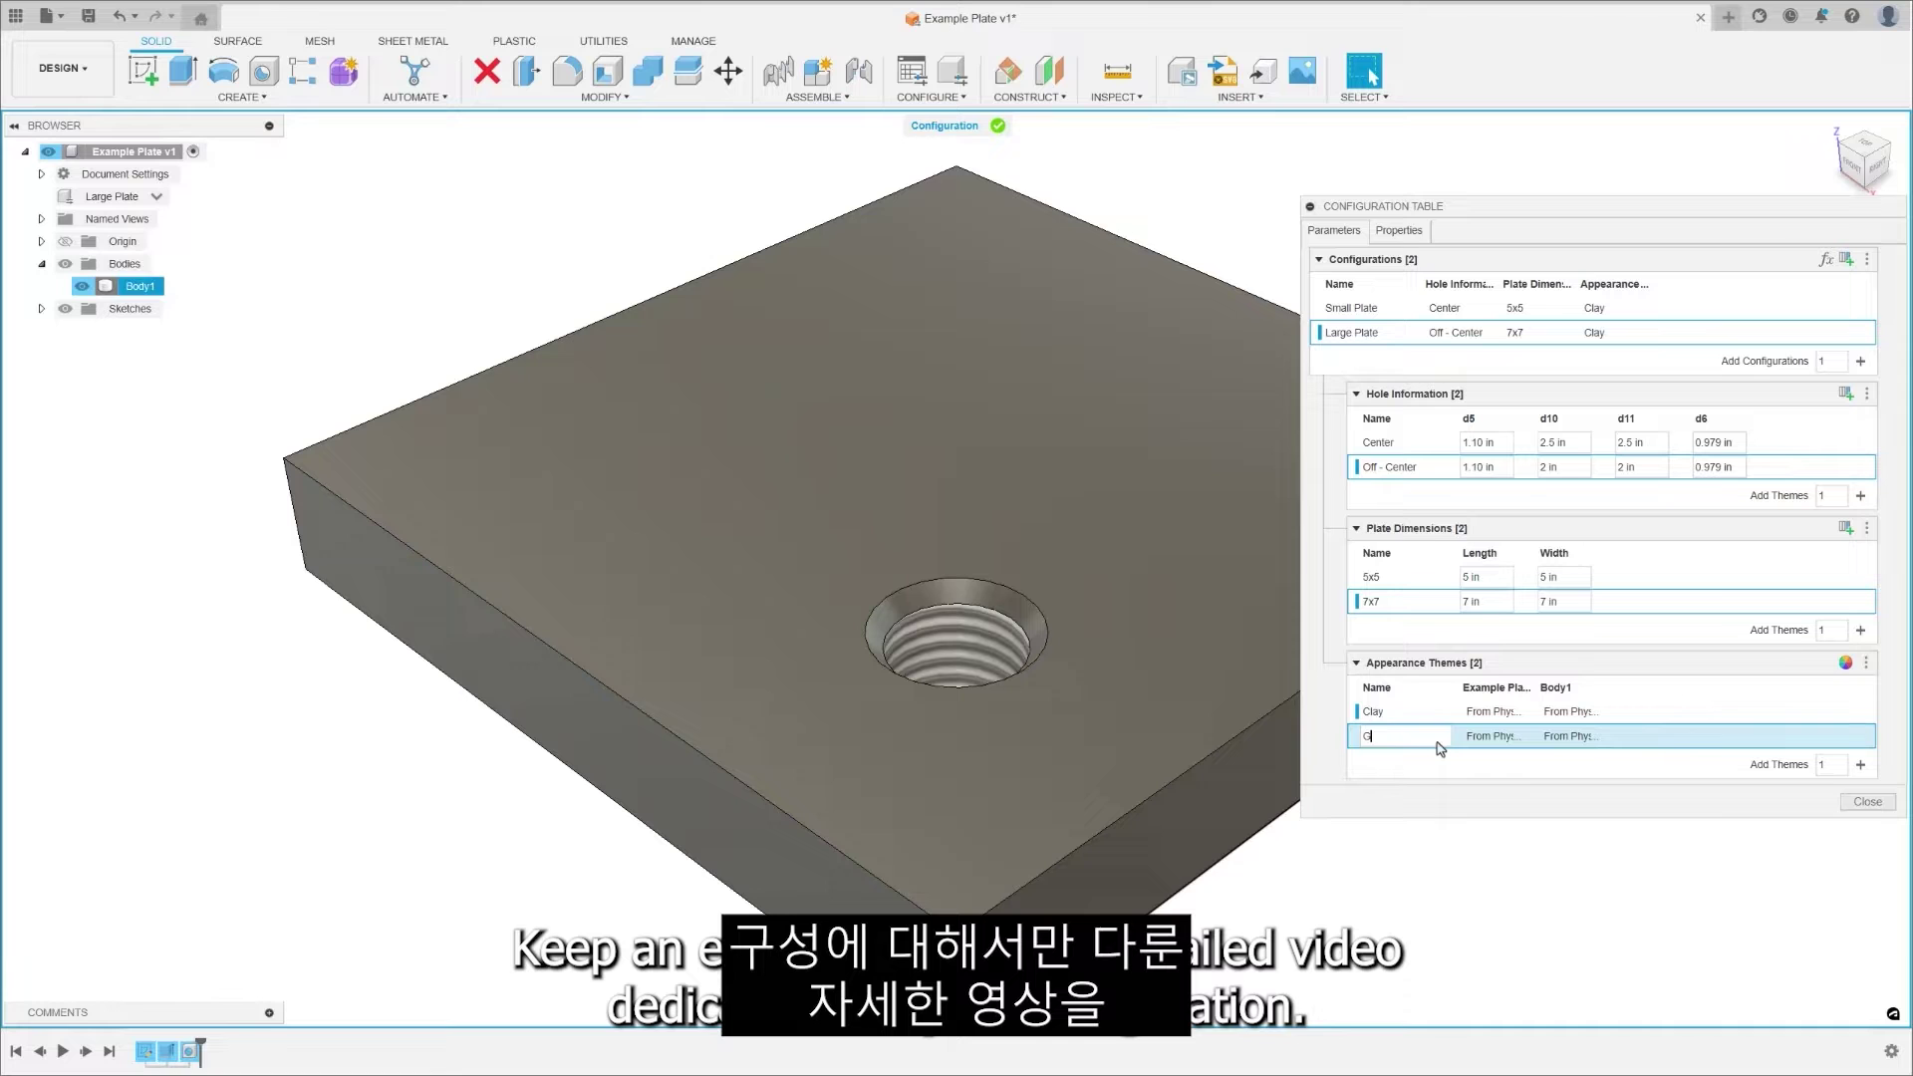
type("Gold")
key("Return")
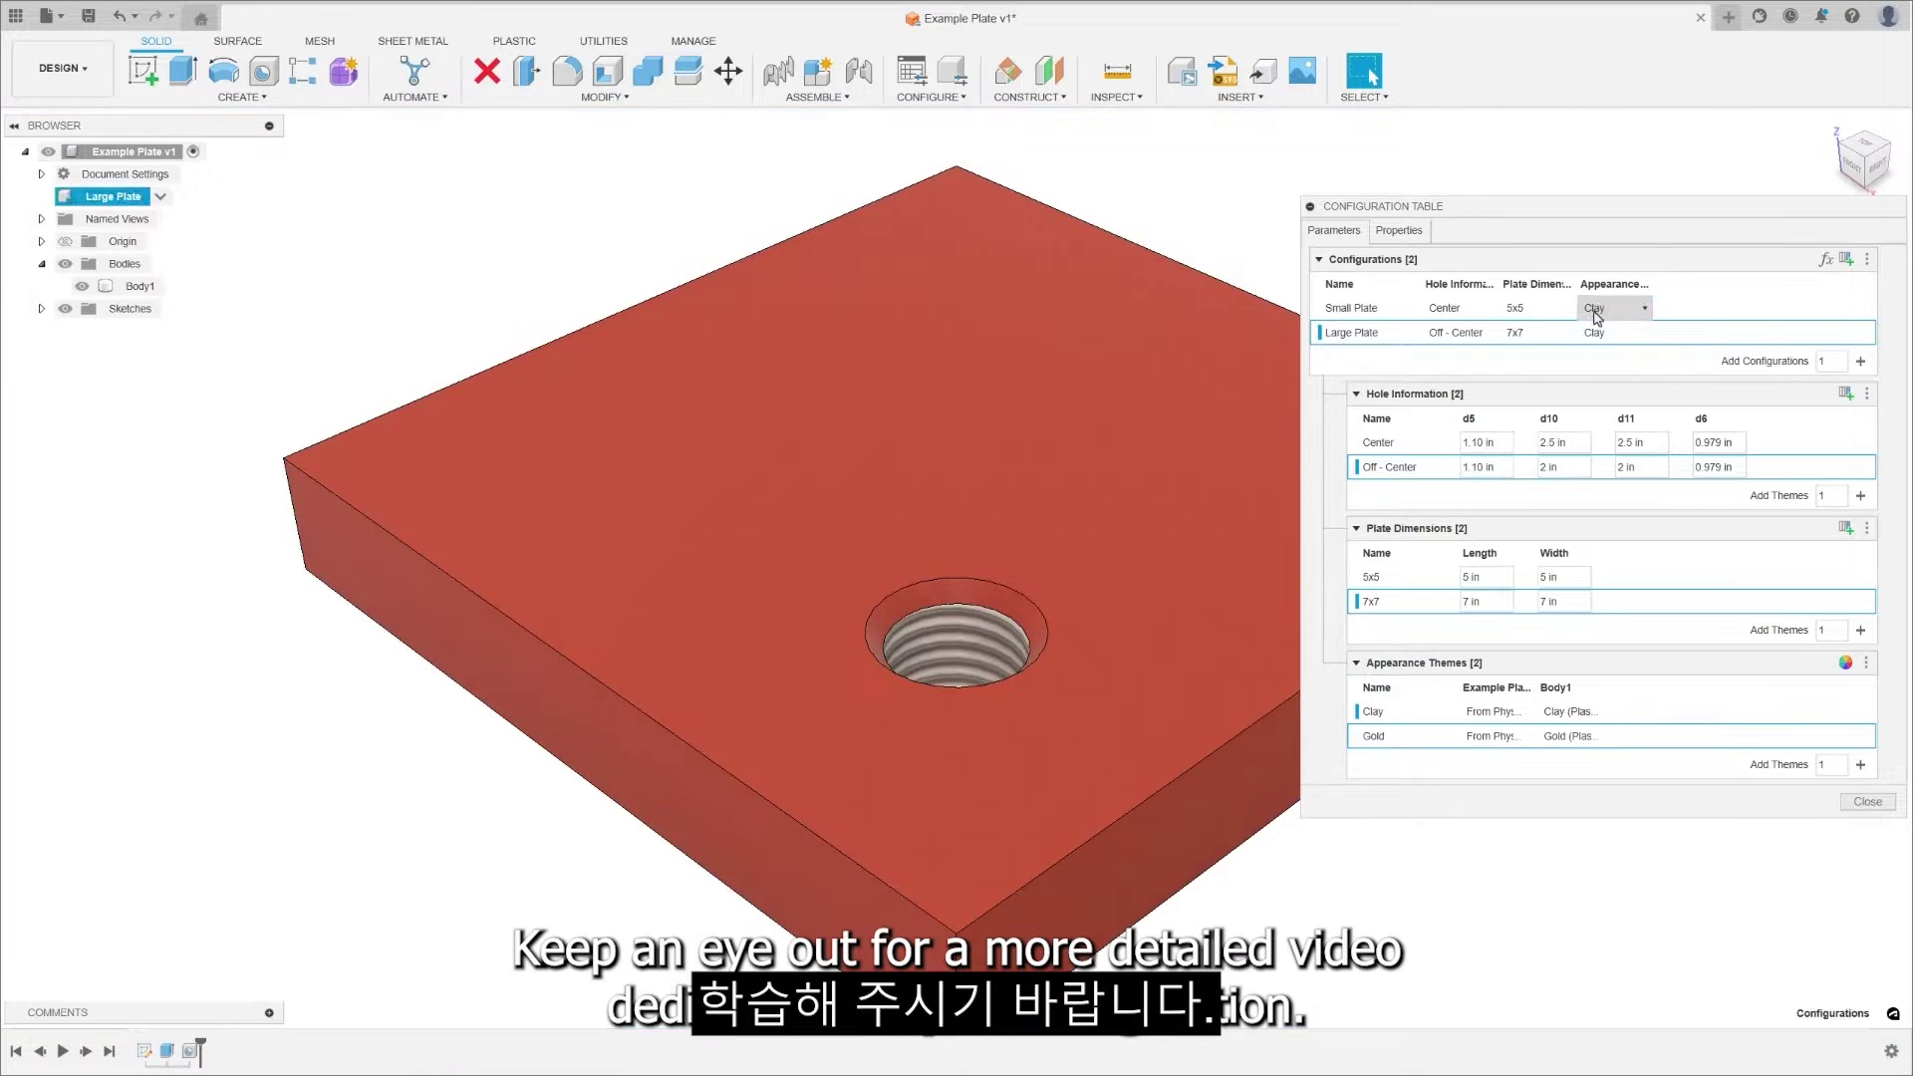
Set Small Plate to the Gold appearance theme
left_click(1595, 308)
left_click(1609, 353)
left_click(1866, 803)
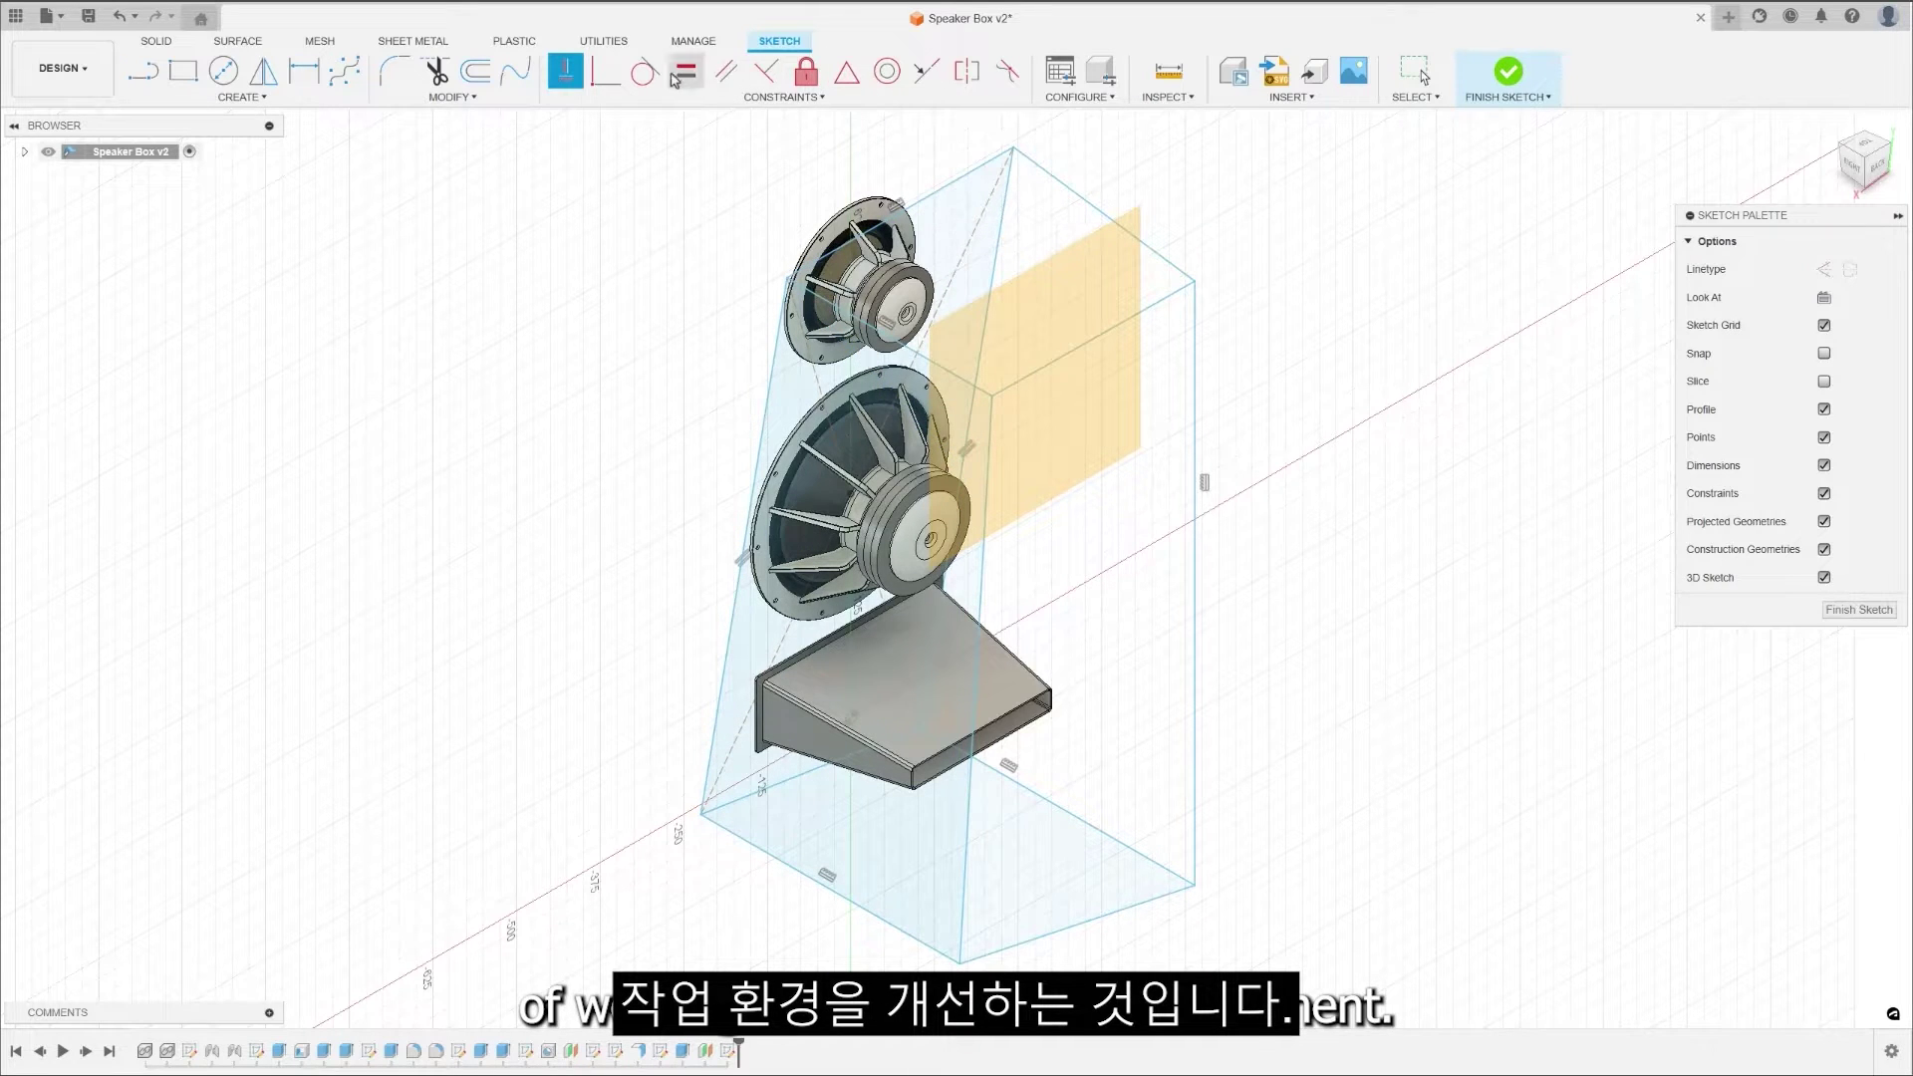
Make the box sketch's edge and corners coincident with the orange plane
left_click(605, 71)
left_click(1199, 286)
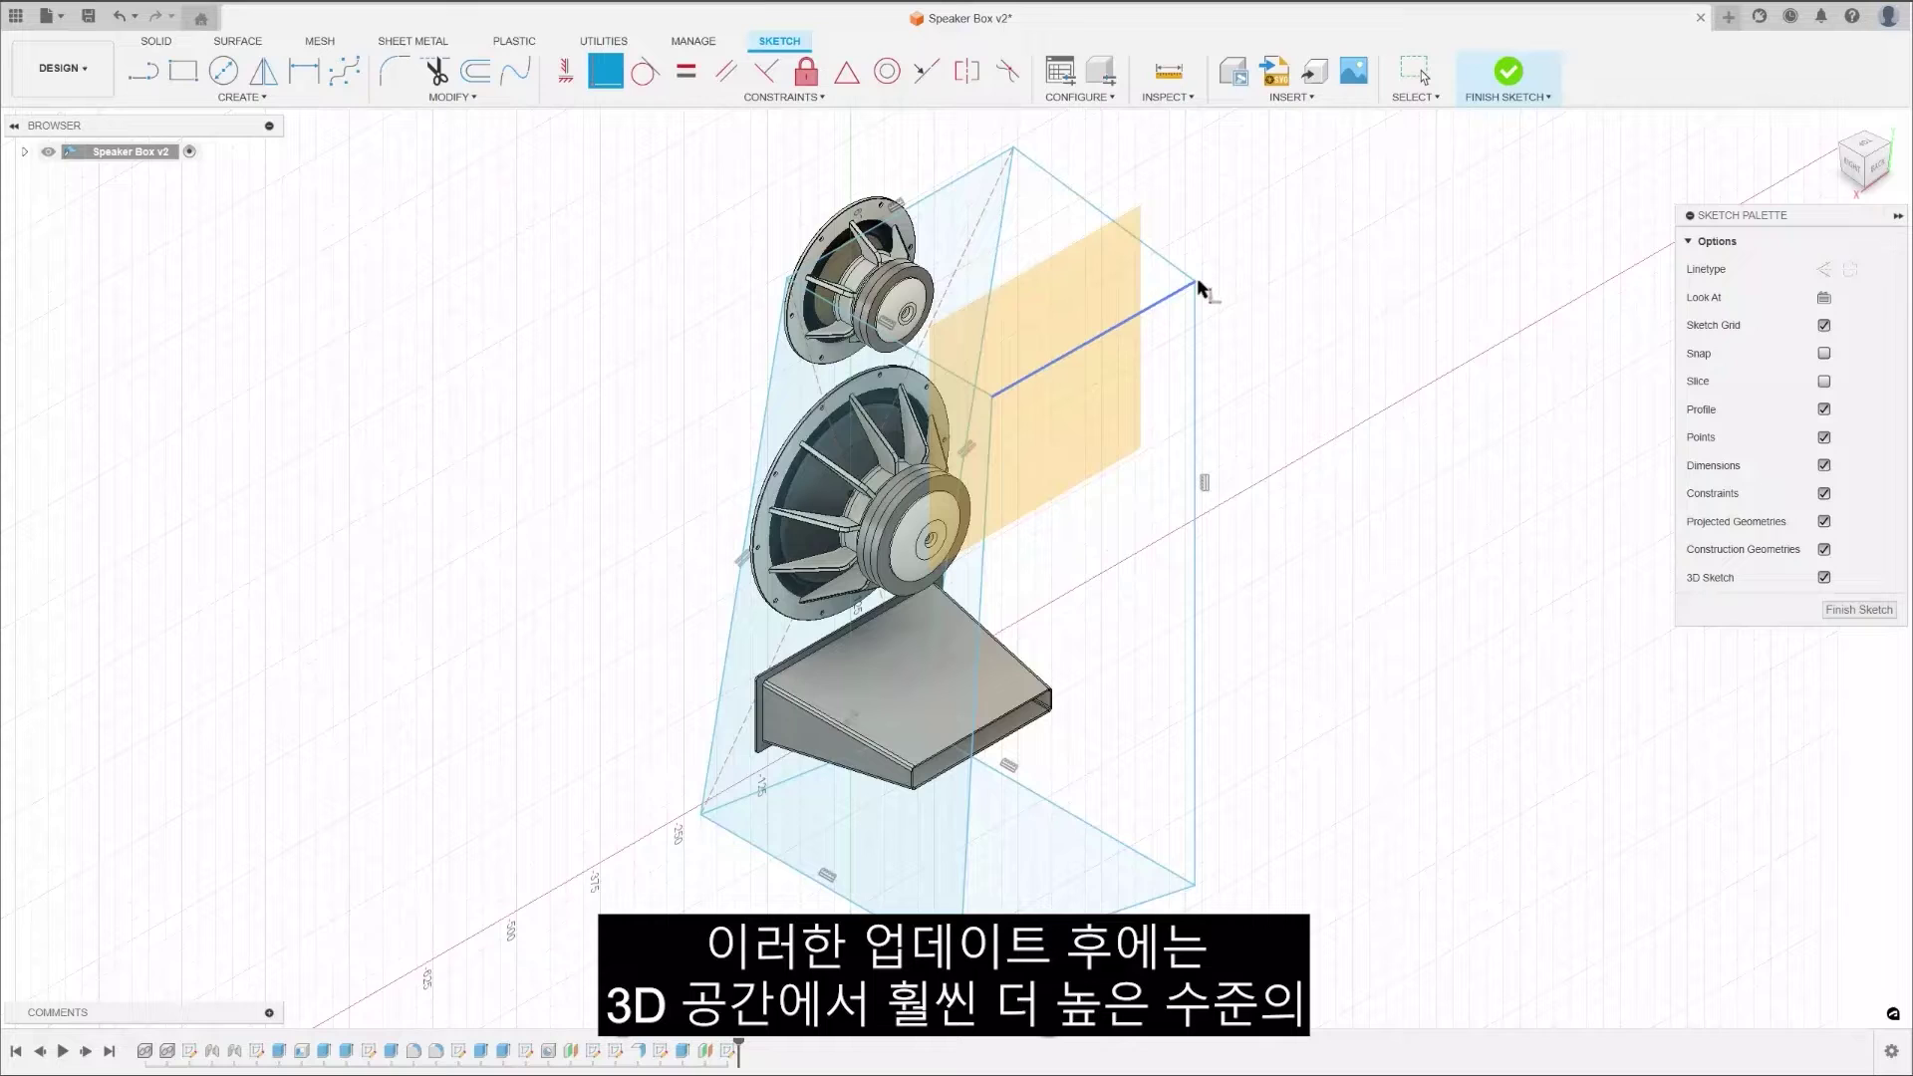
left_click(1102, 265)
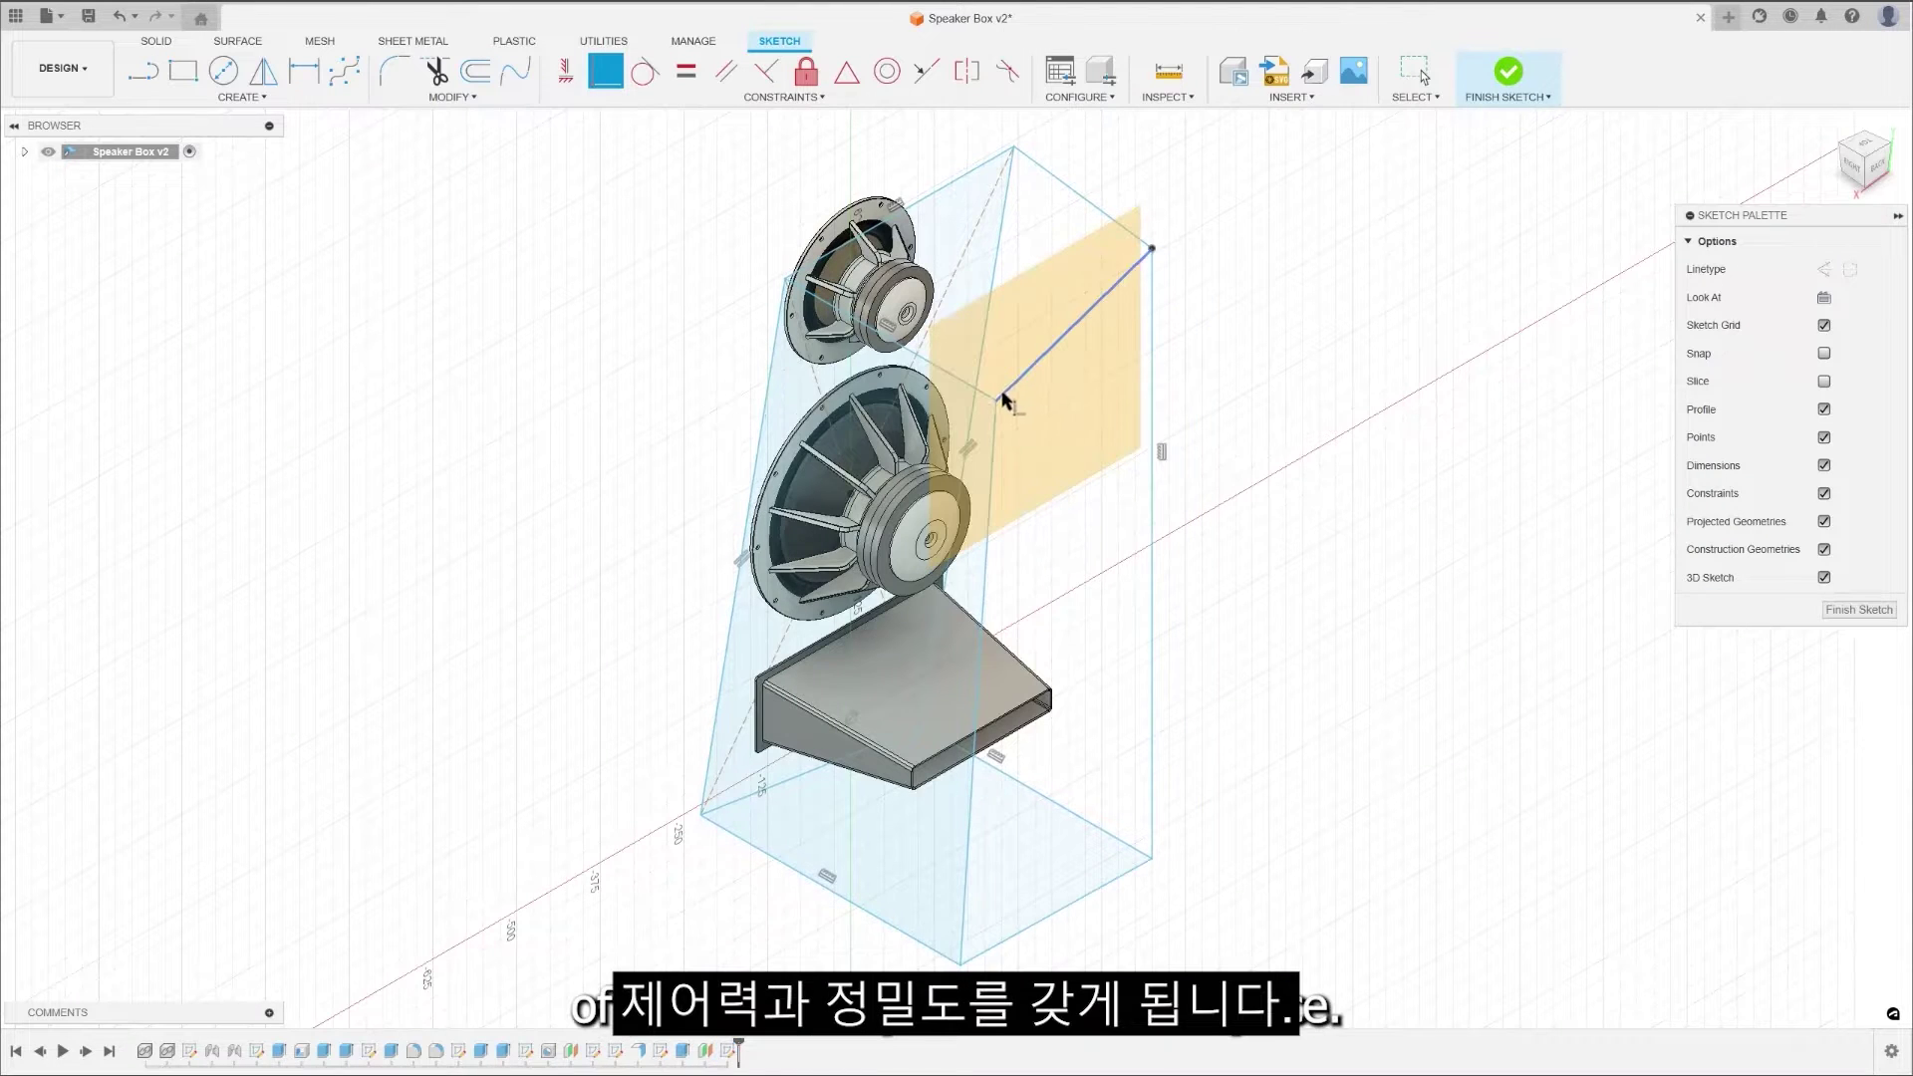
left_click(999, 318)
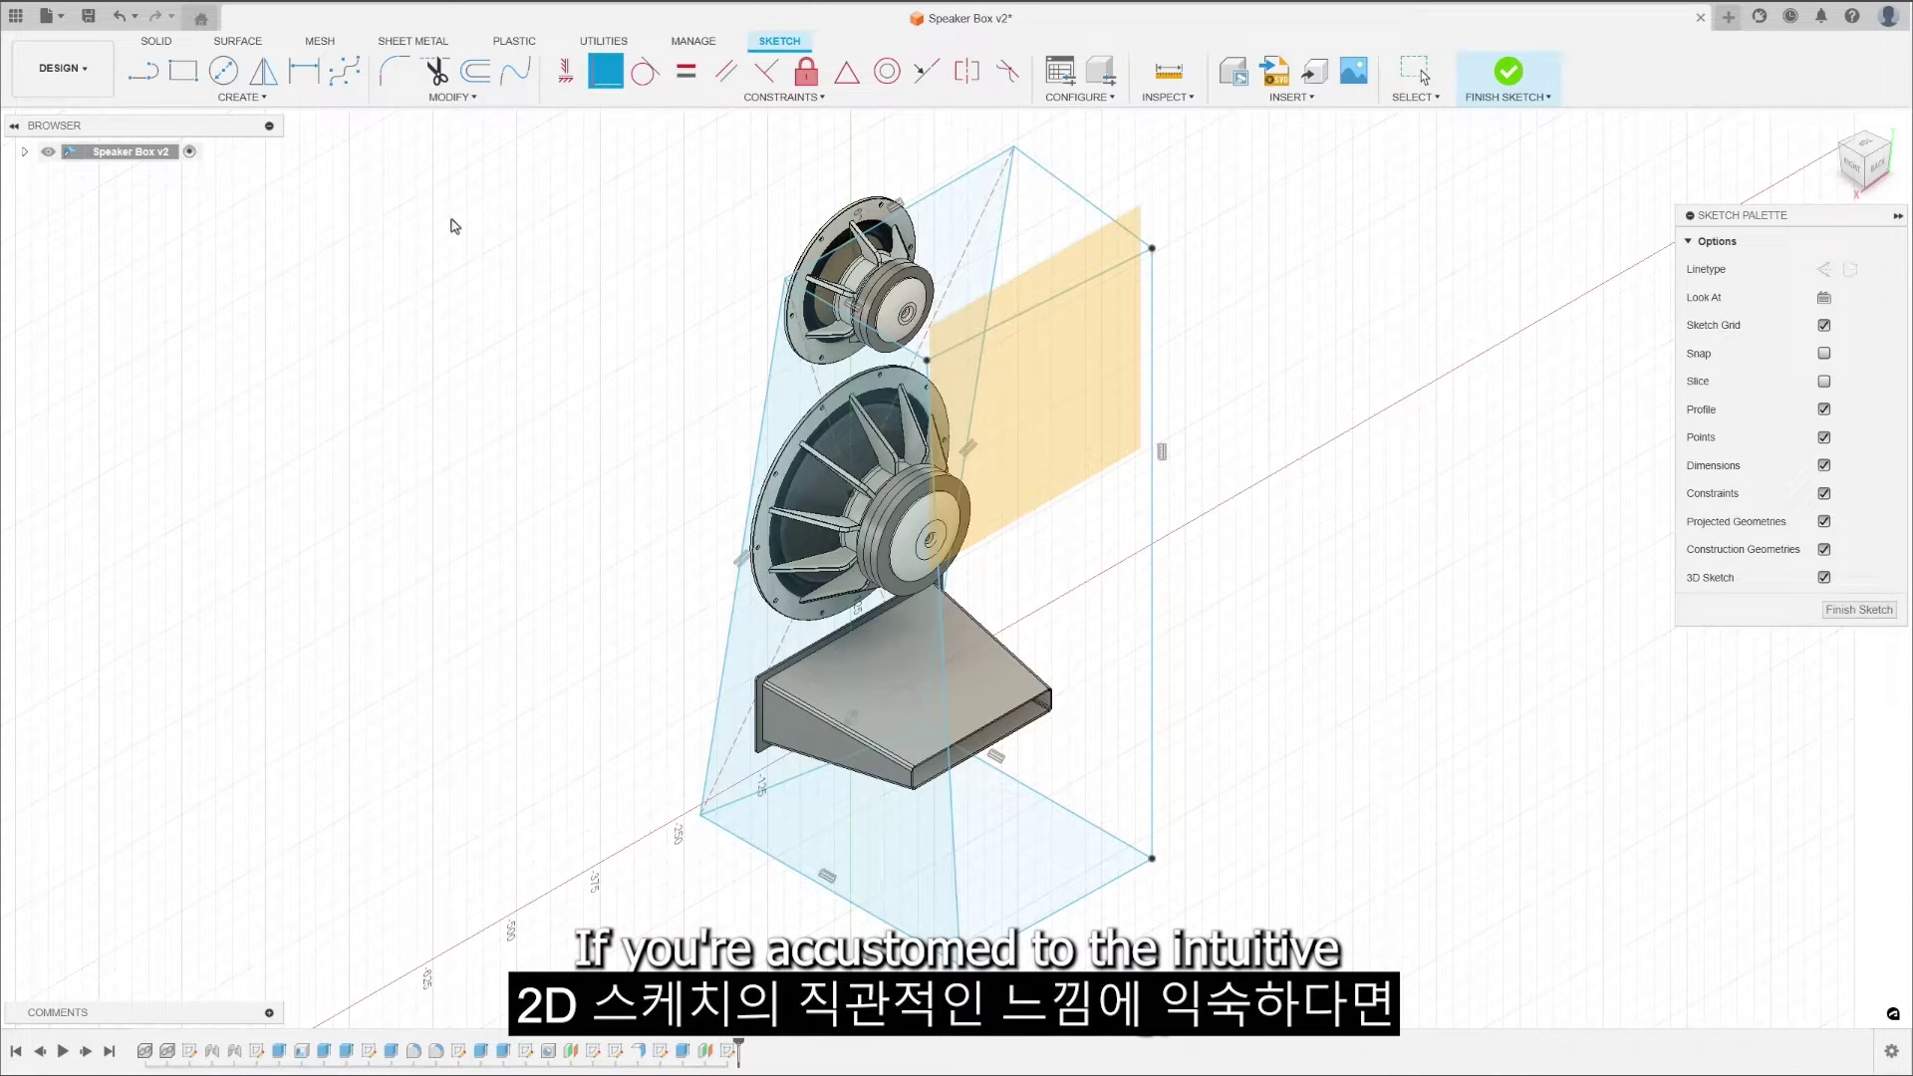
Reshape the 3D sketch box by dragging its edges and corner points
key("d")
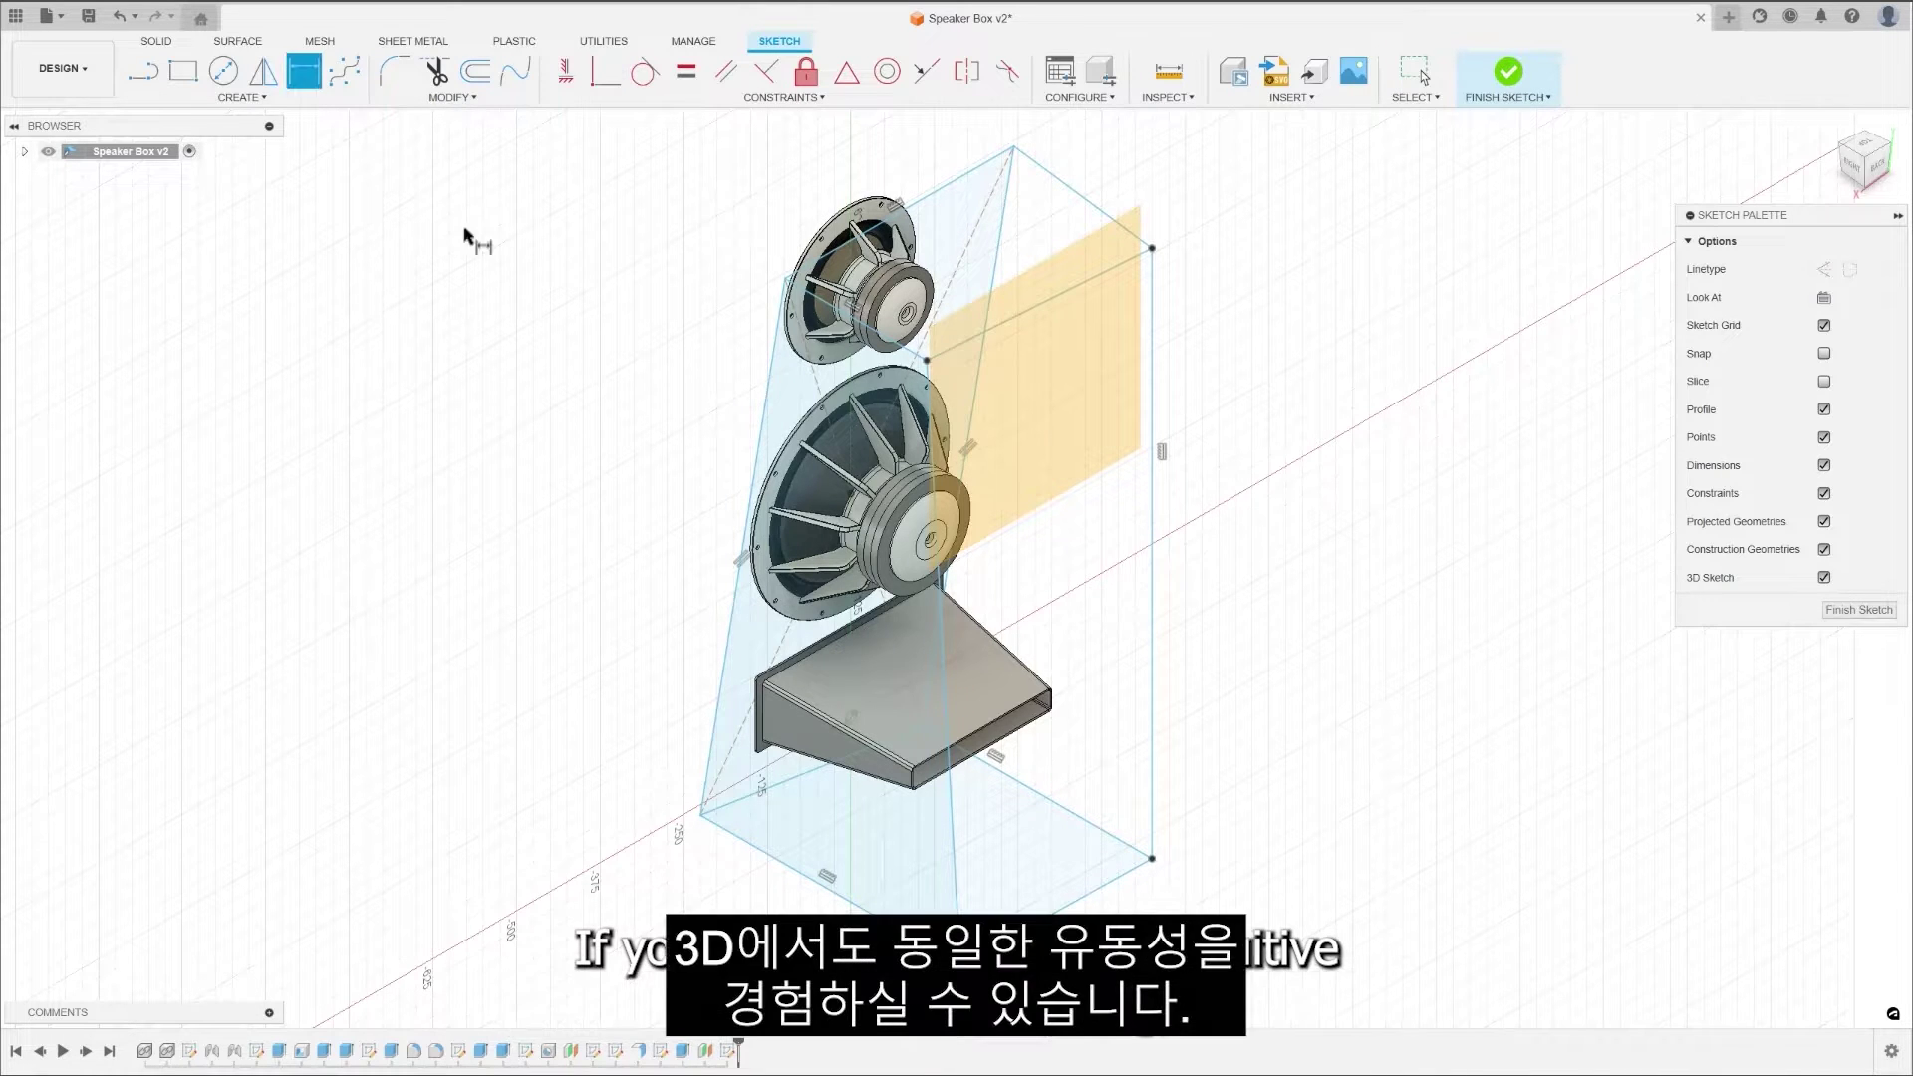
left_click(1089, 904)
key("Escape")
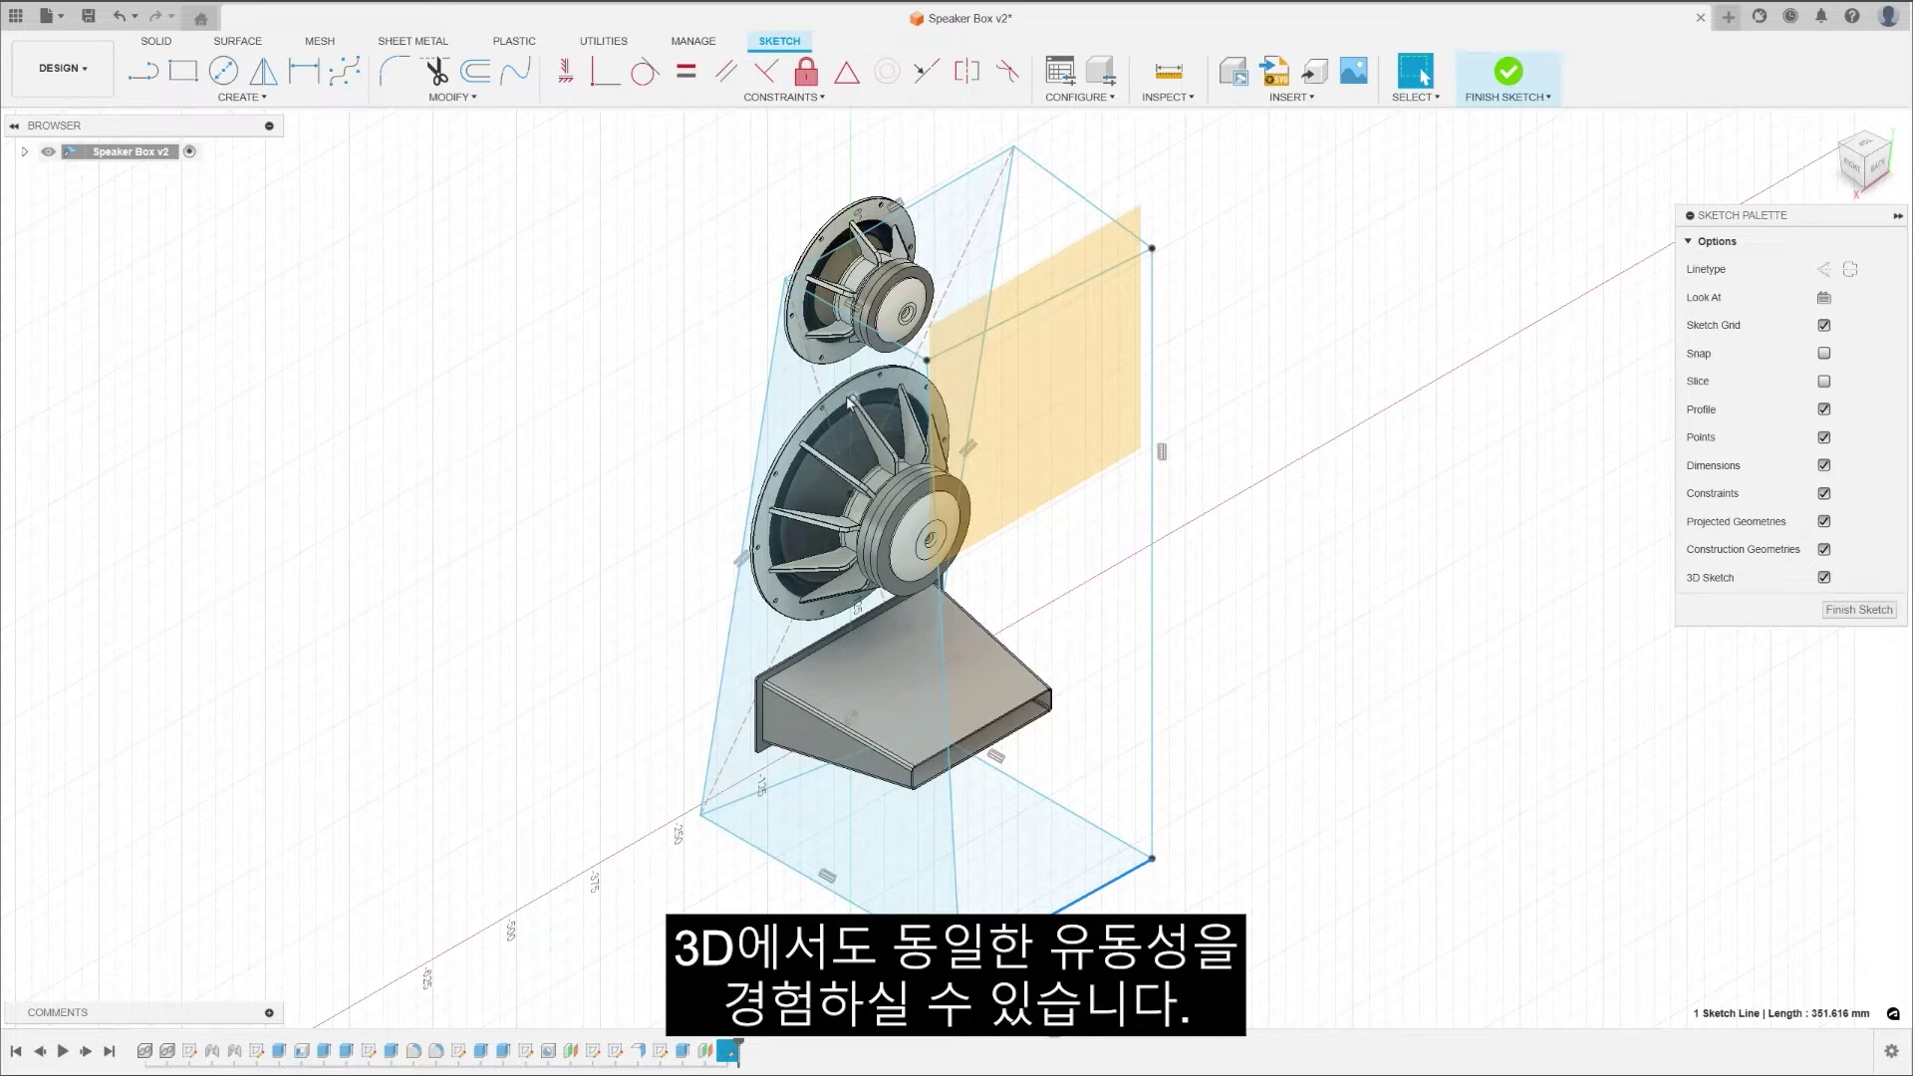
left_click_drag(790, 304, 795, 261)
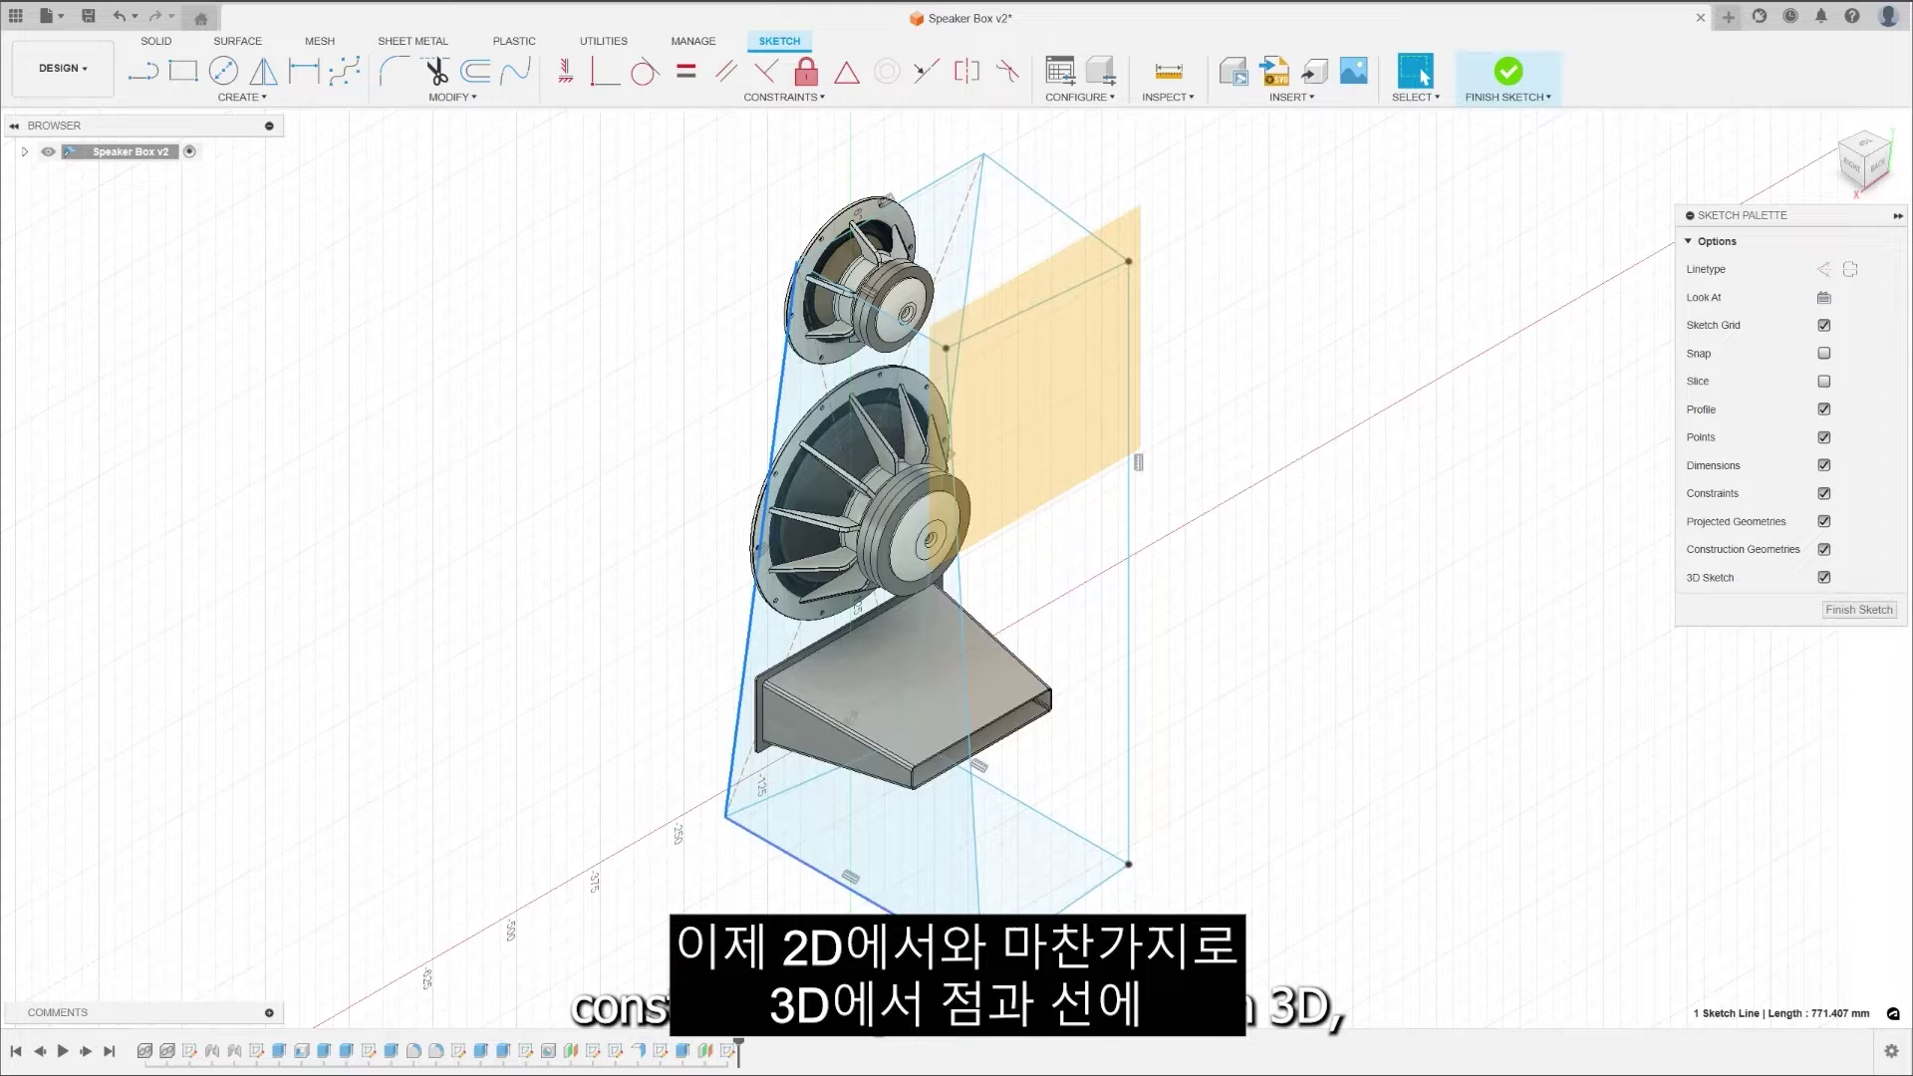
left_click_drag(981, 927, 1011, 782)
left_click(795, 643)
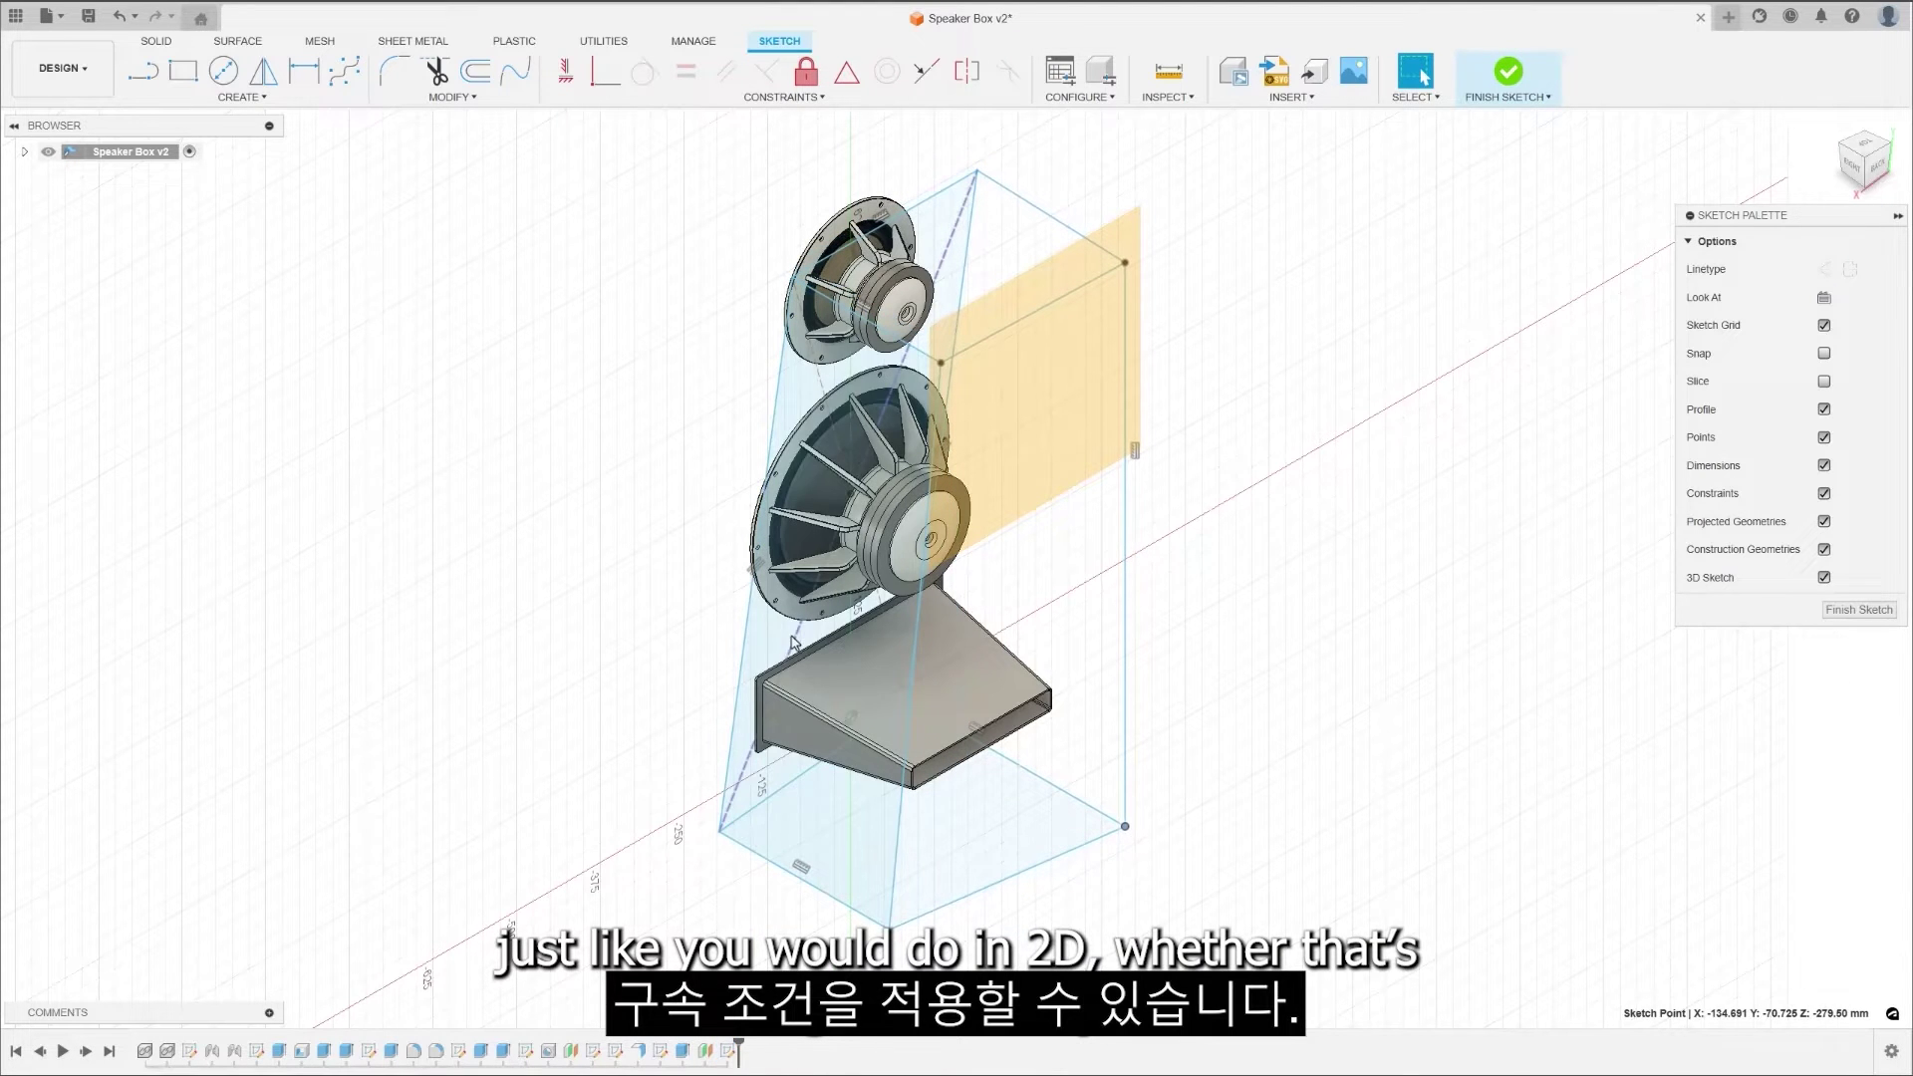
key("Escape")
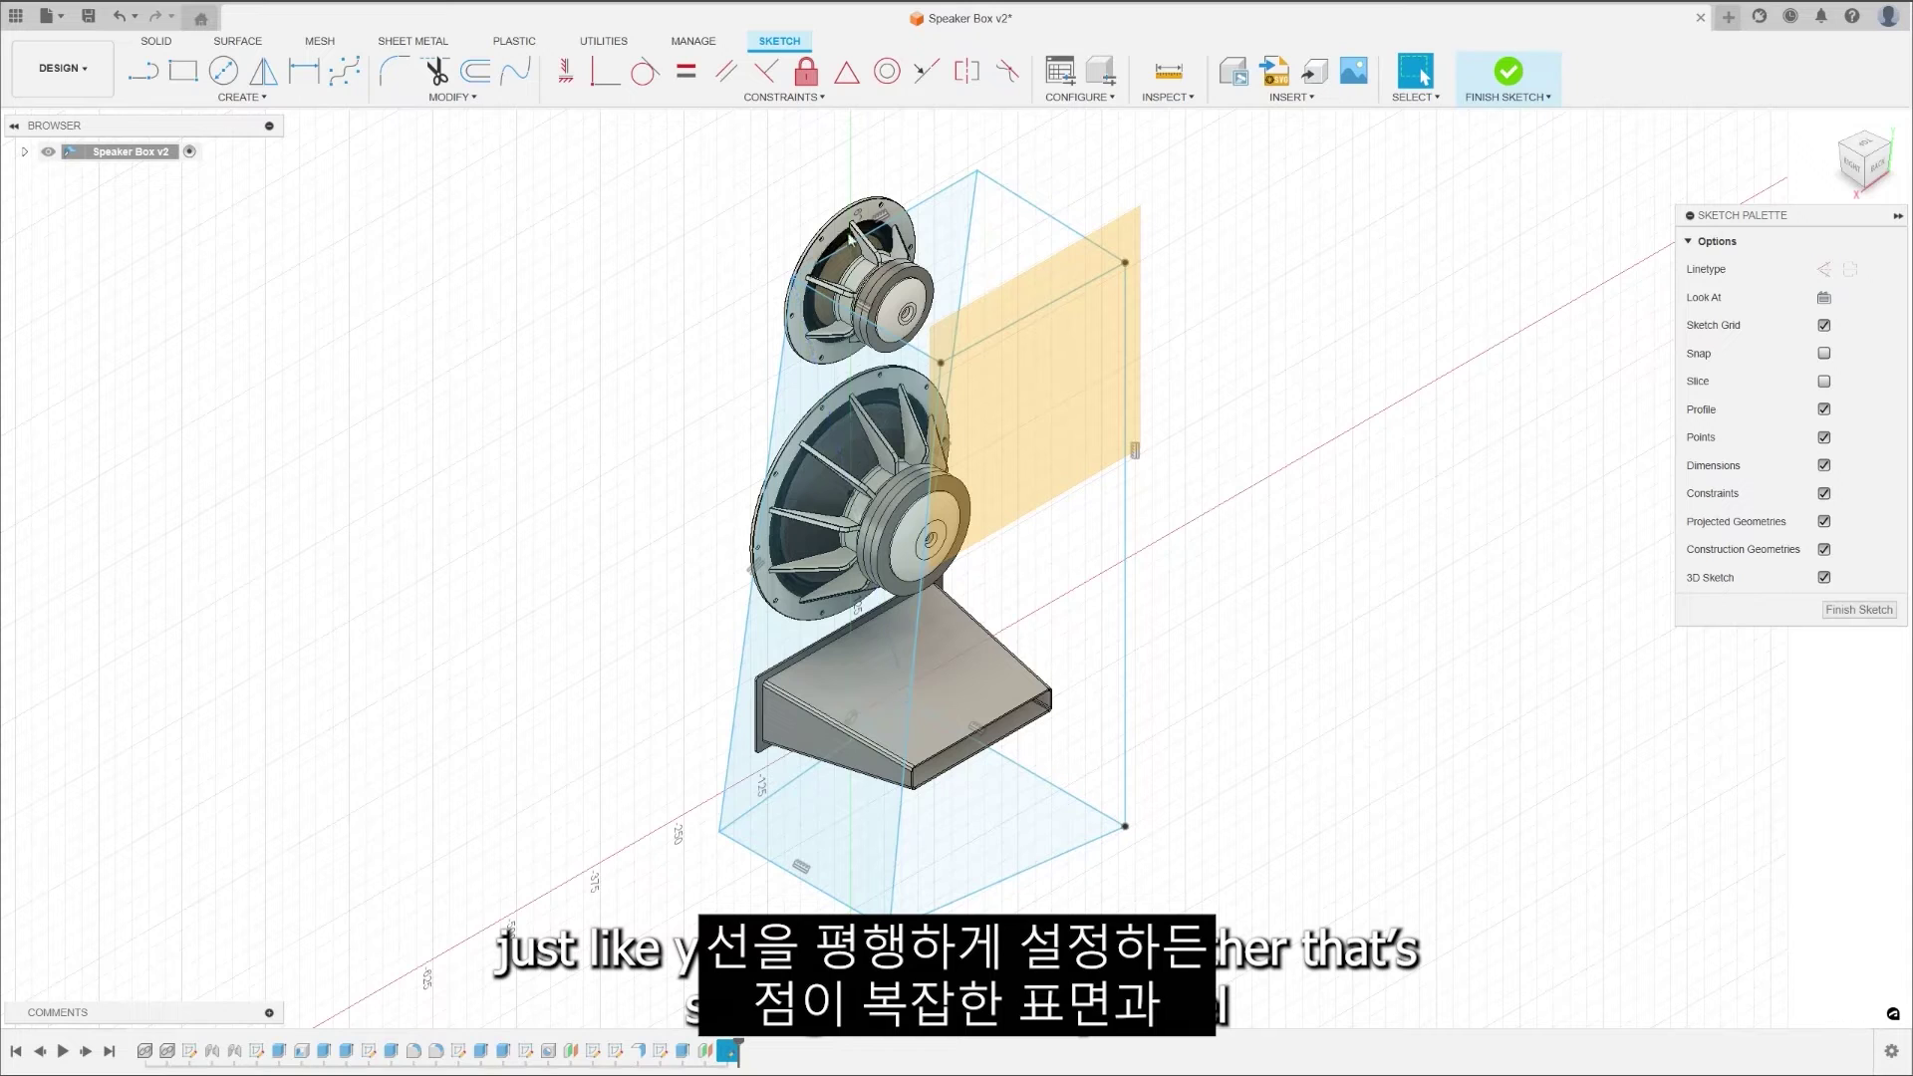
left_click_drag(865, 242, 820, 185)
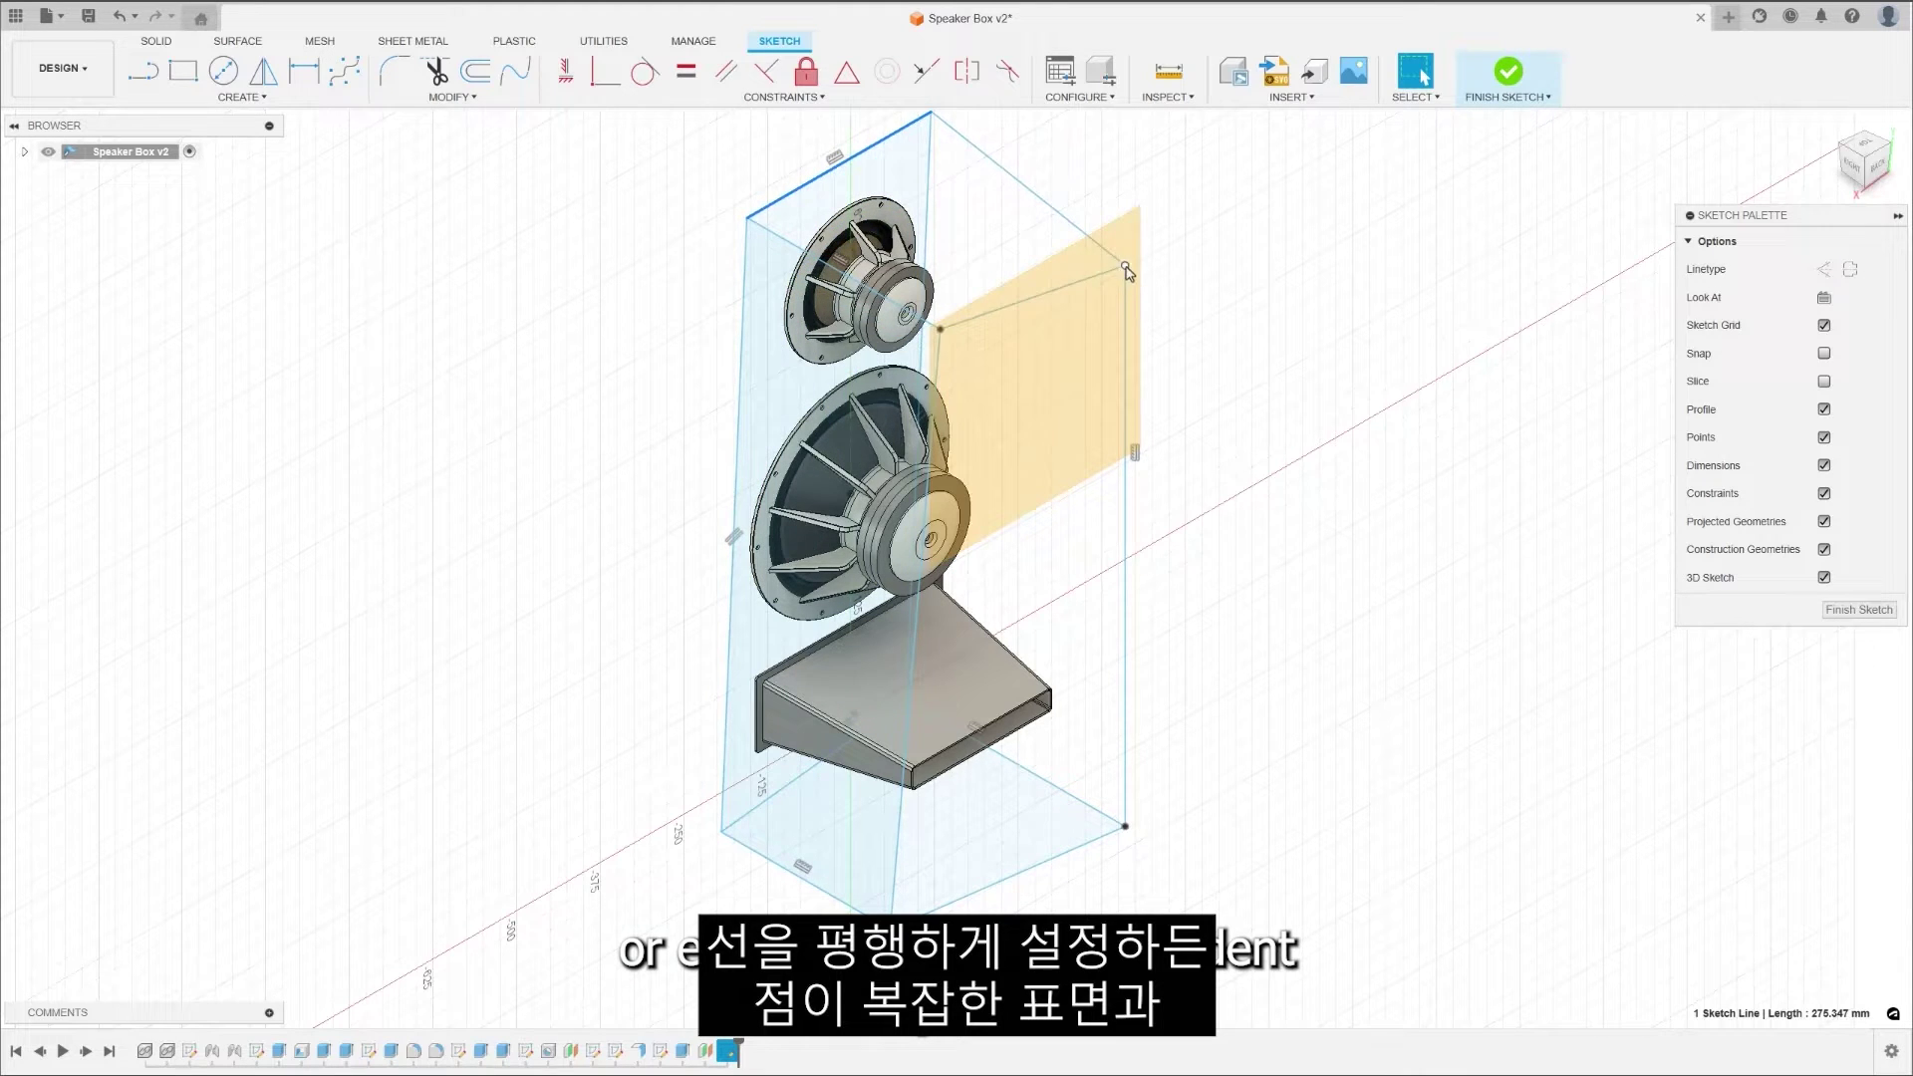
left_click_drag(1125, 267, 1093, 141)
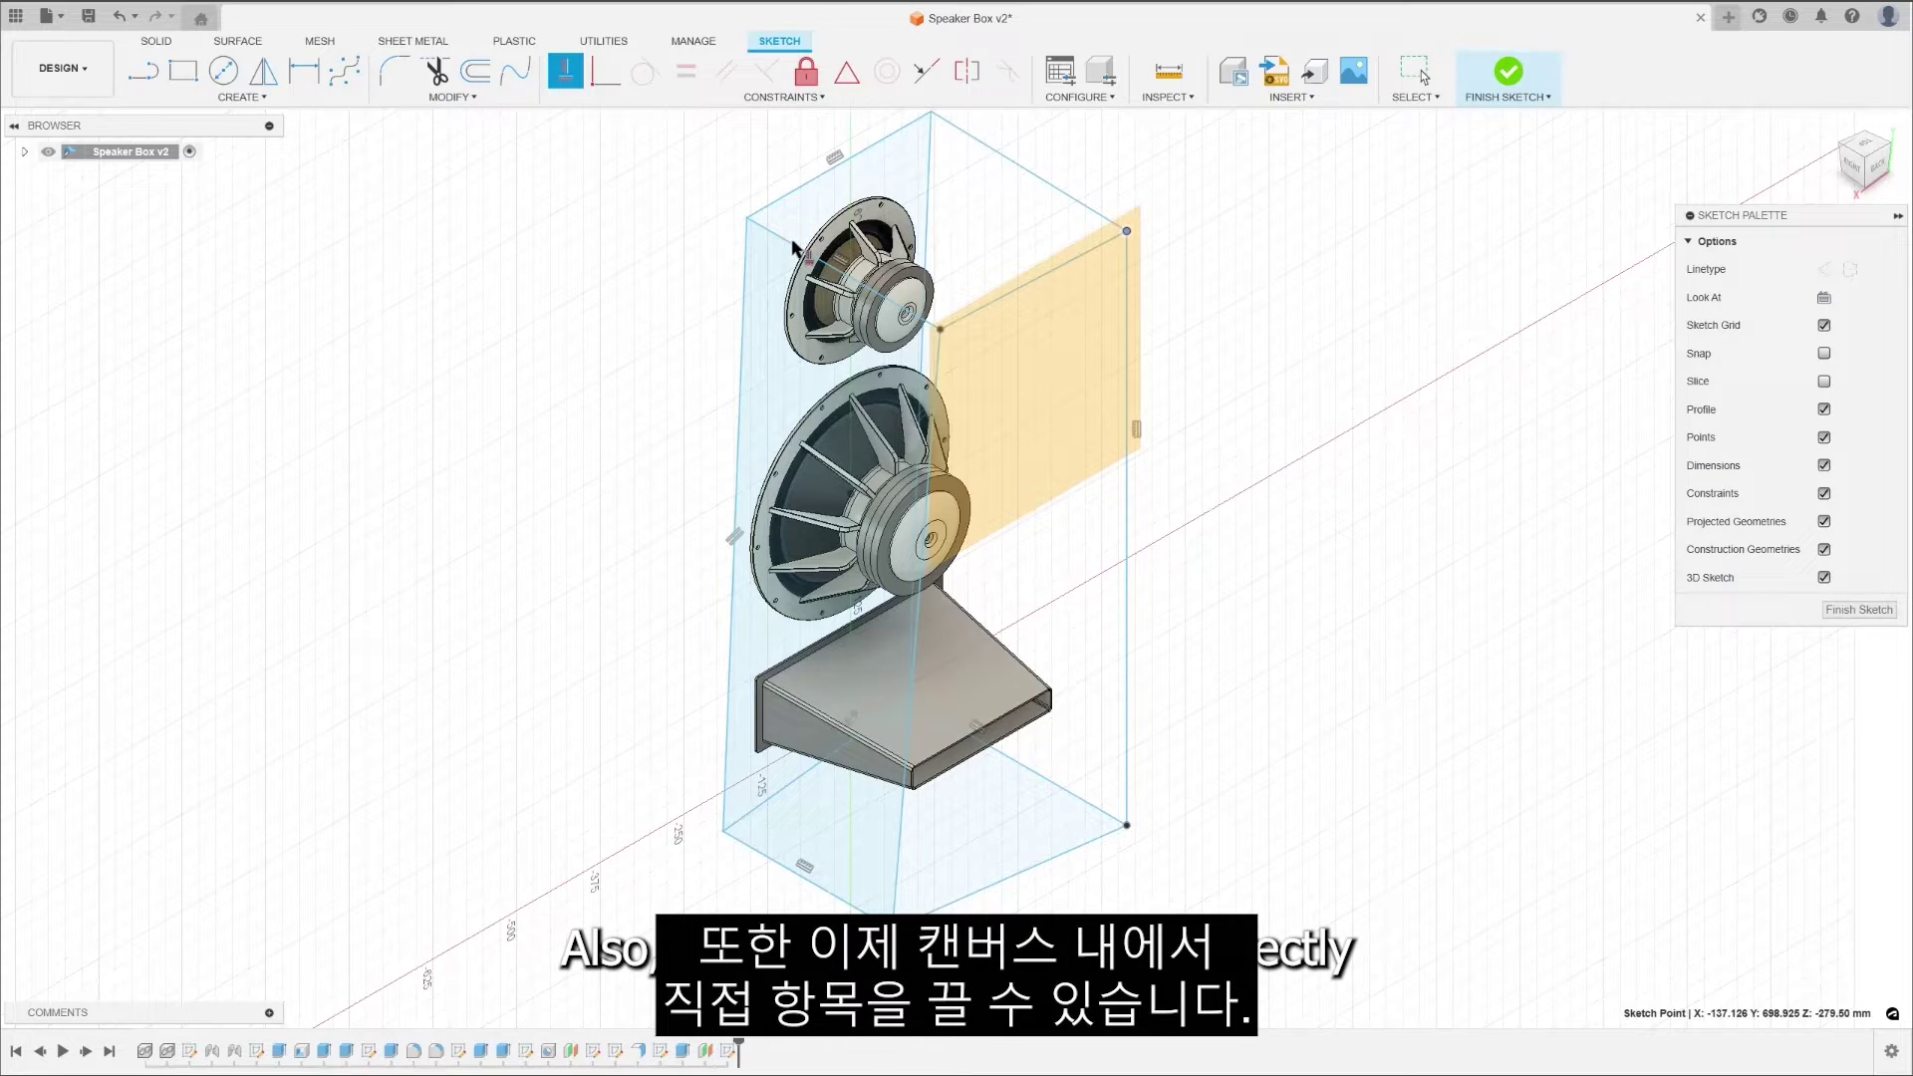
left_click_drag(908, 703, 919, 894)
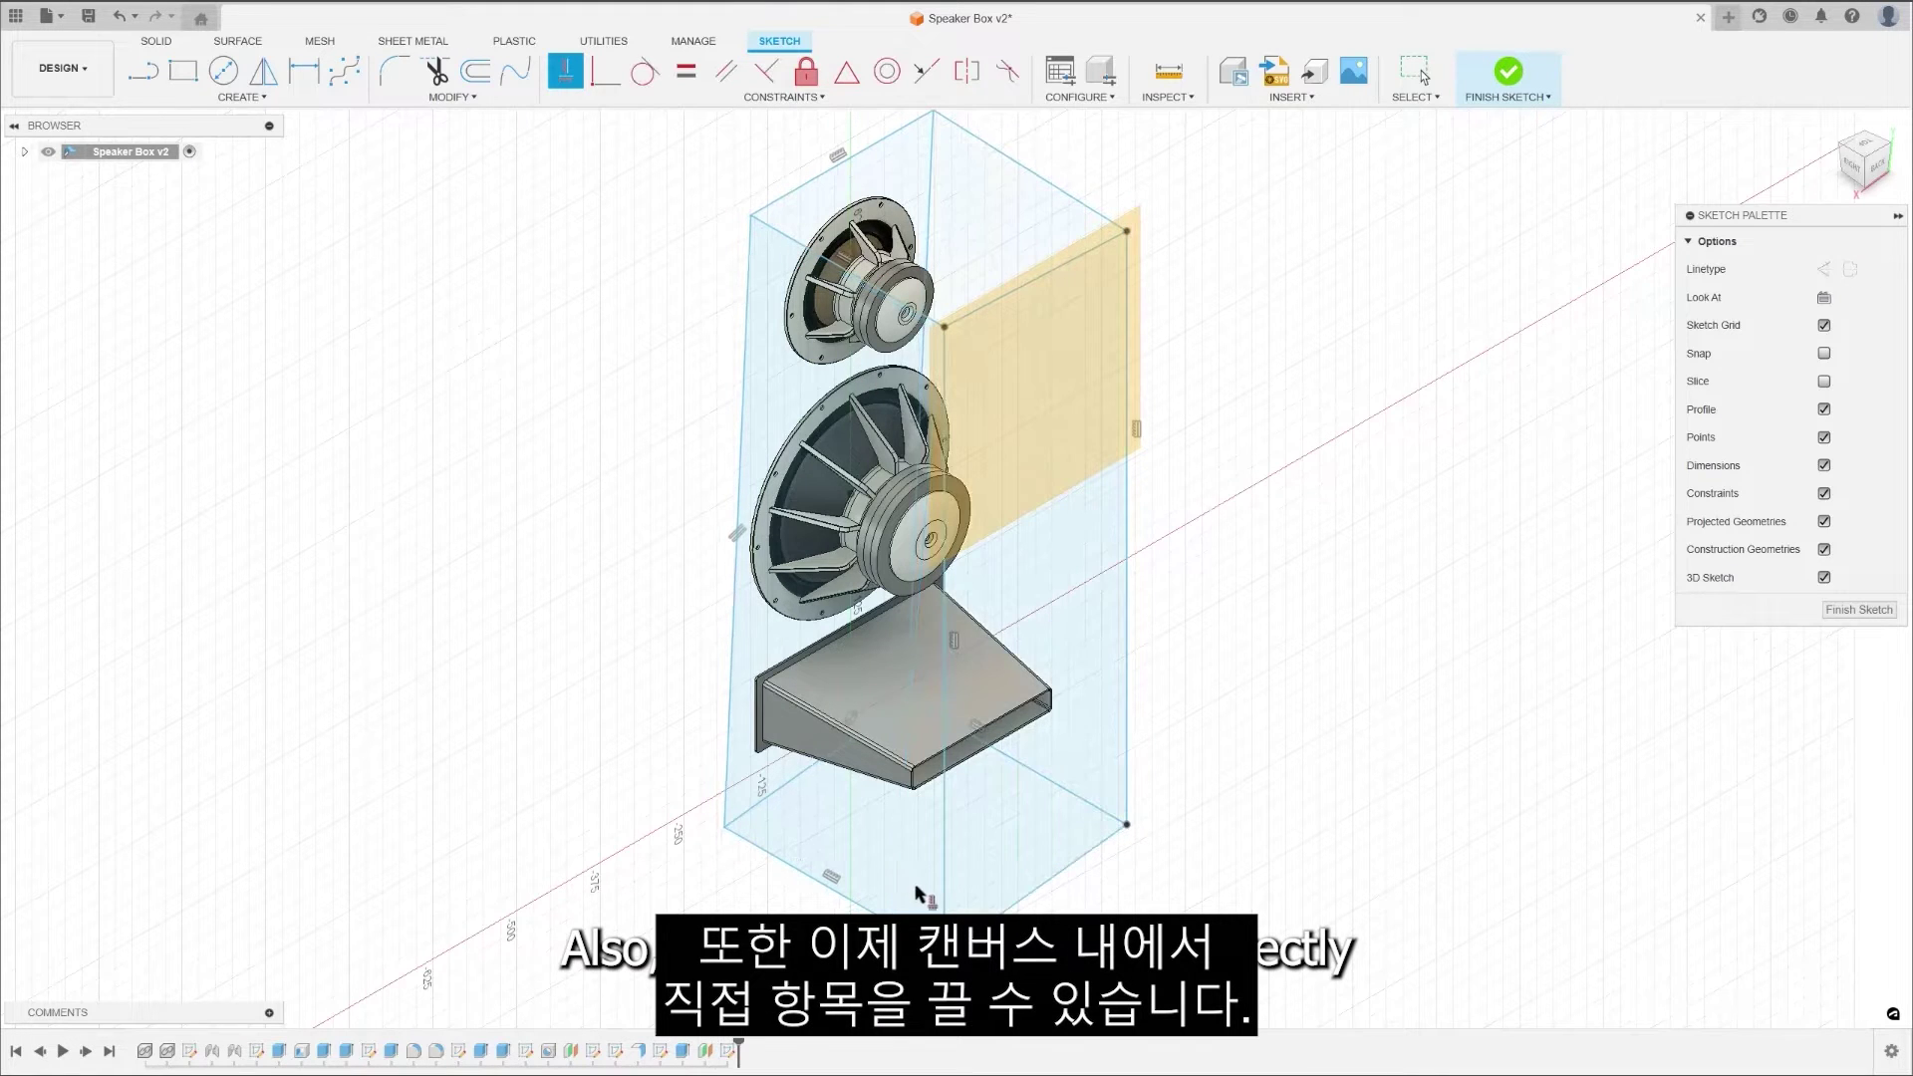
left_click_drag(1036, 900, 1045, 909)
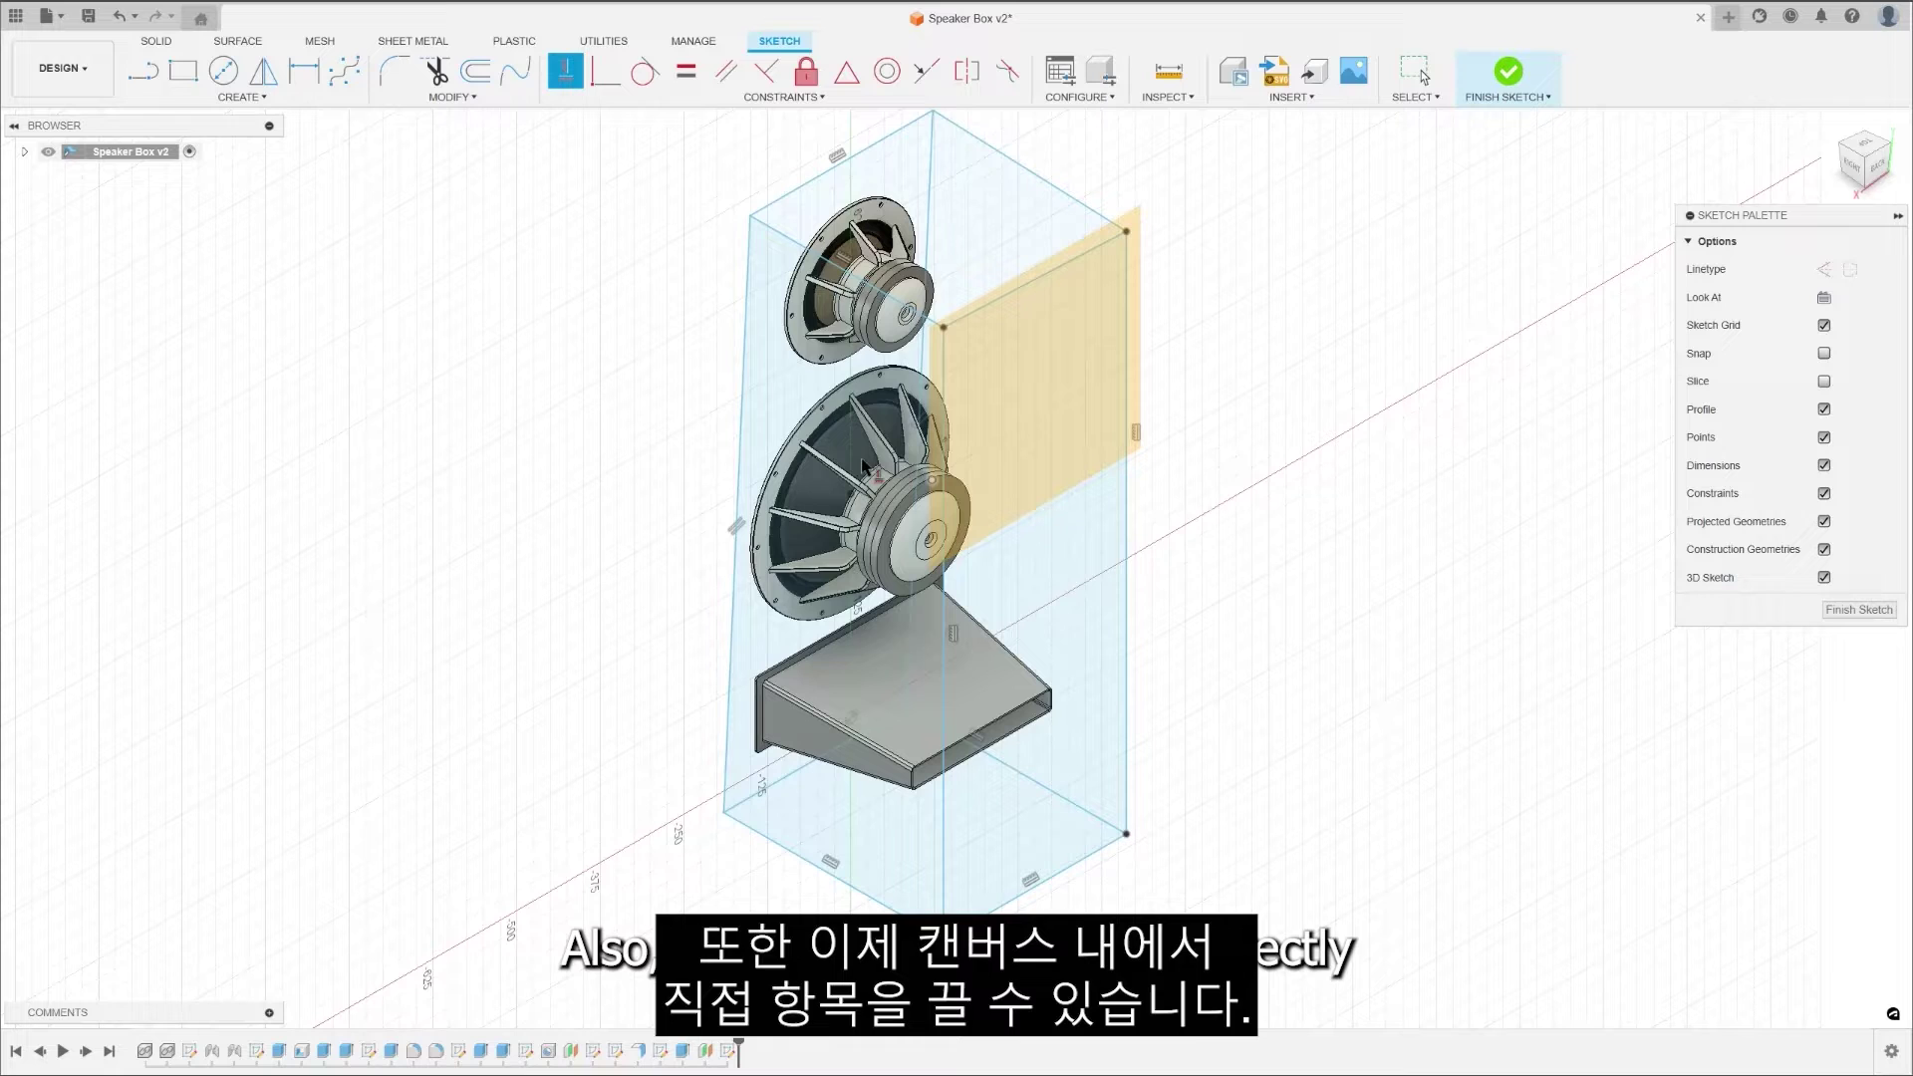
Constrain the slanted left edge to vertical and shift it left
left_click(740, 435)
key("Escape")
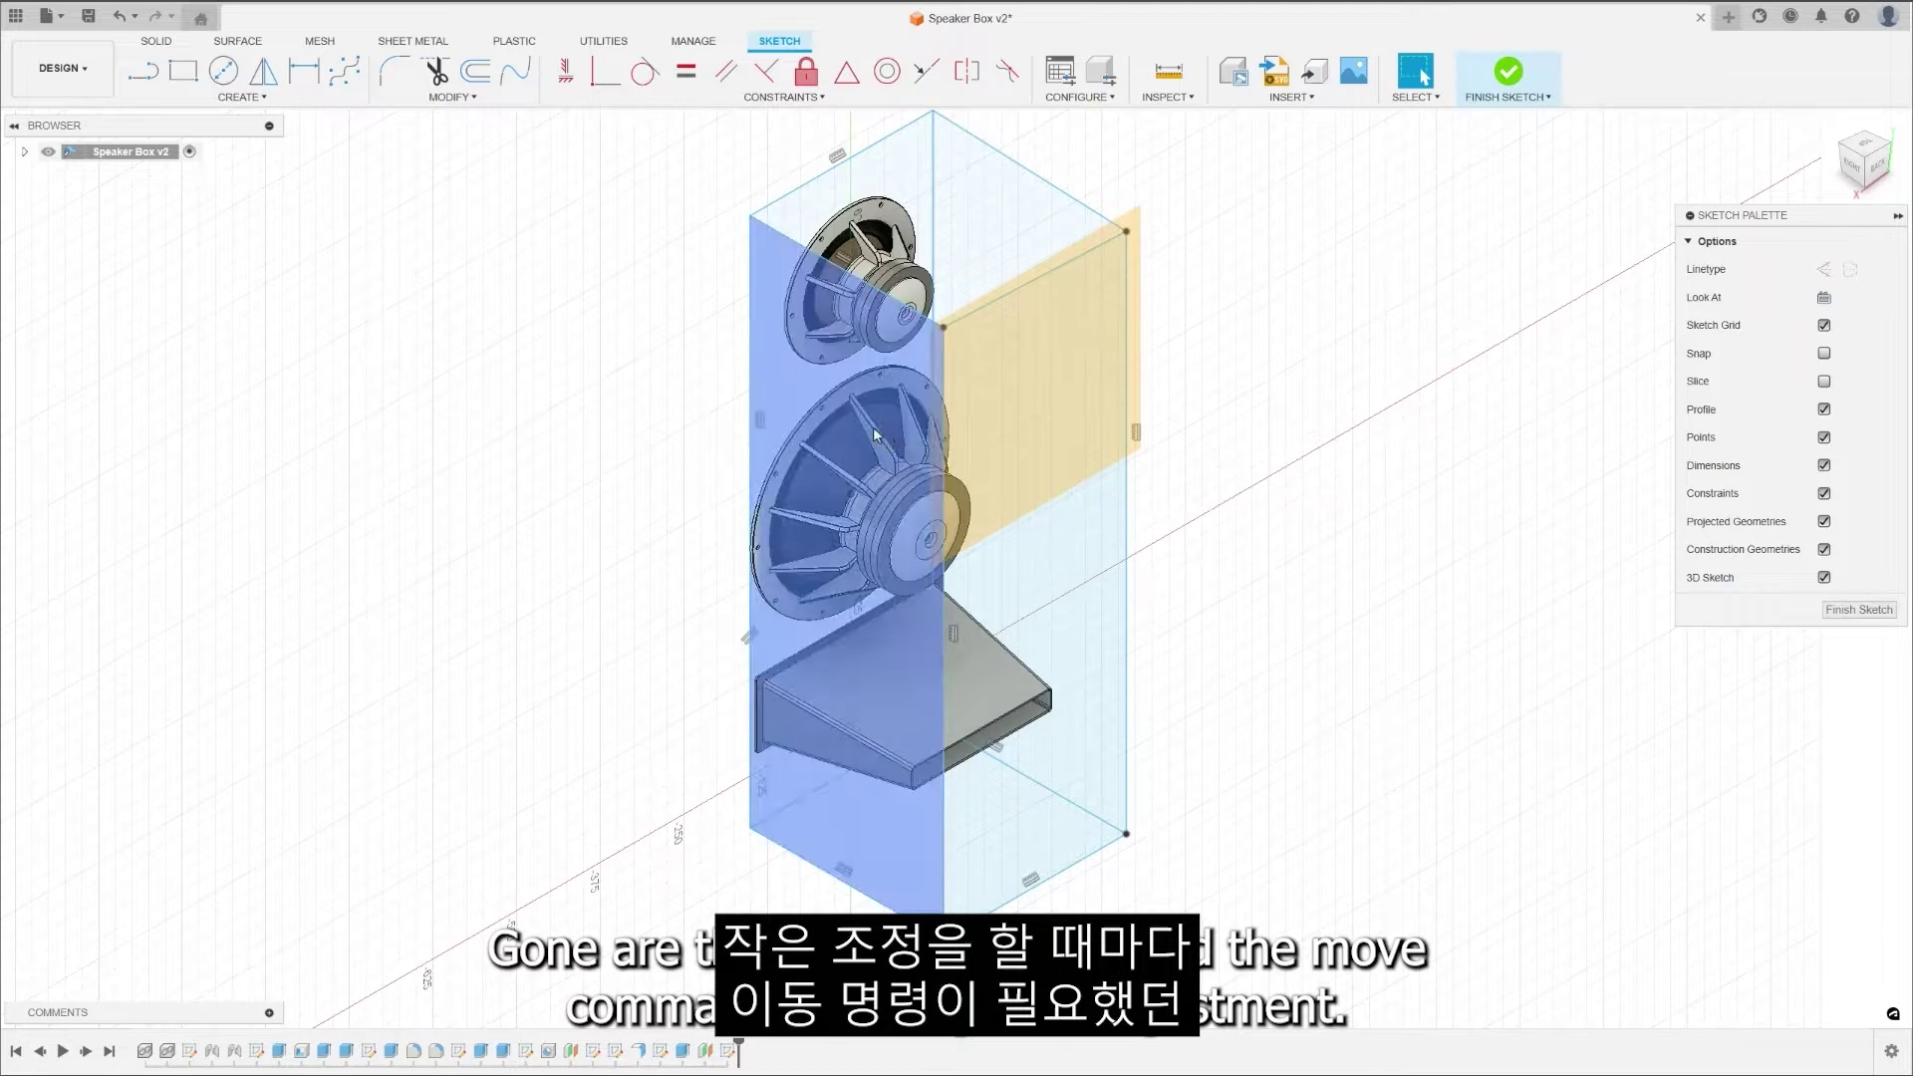
left_click_drag(750, 365, 724, 381)
Dimension the left line to 800 mm and the right edge, then choose 6 Inch Woofer
left_click(723, 381)
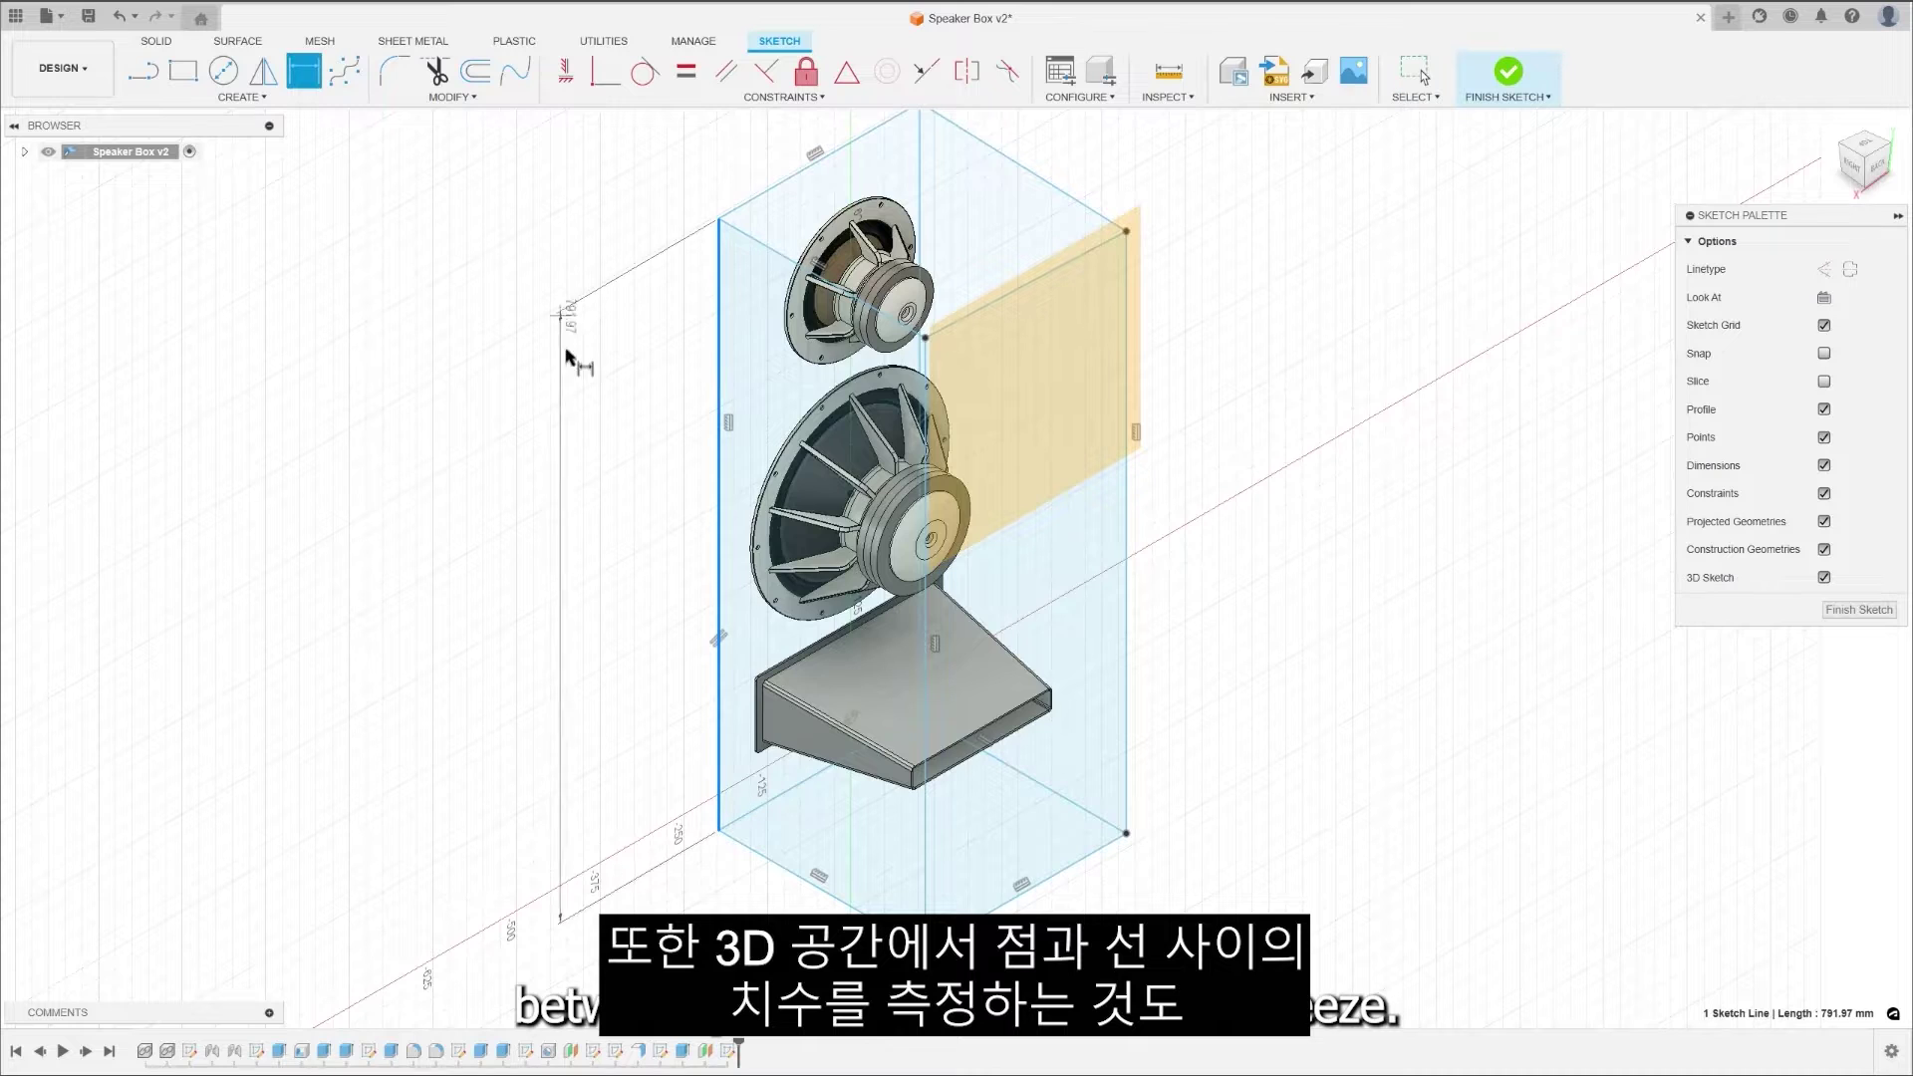
left_click(583, 443)
type("800")
key("Return")
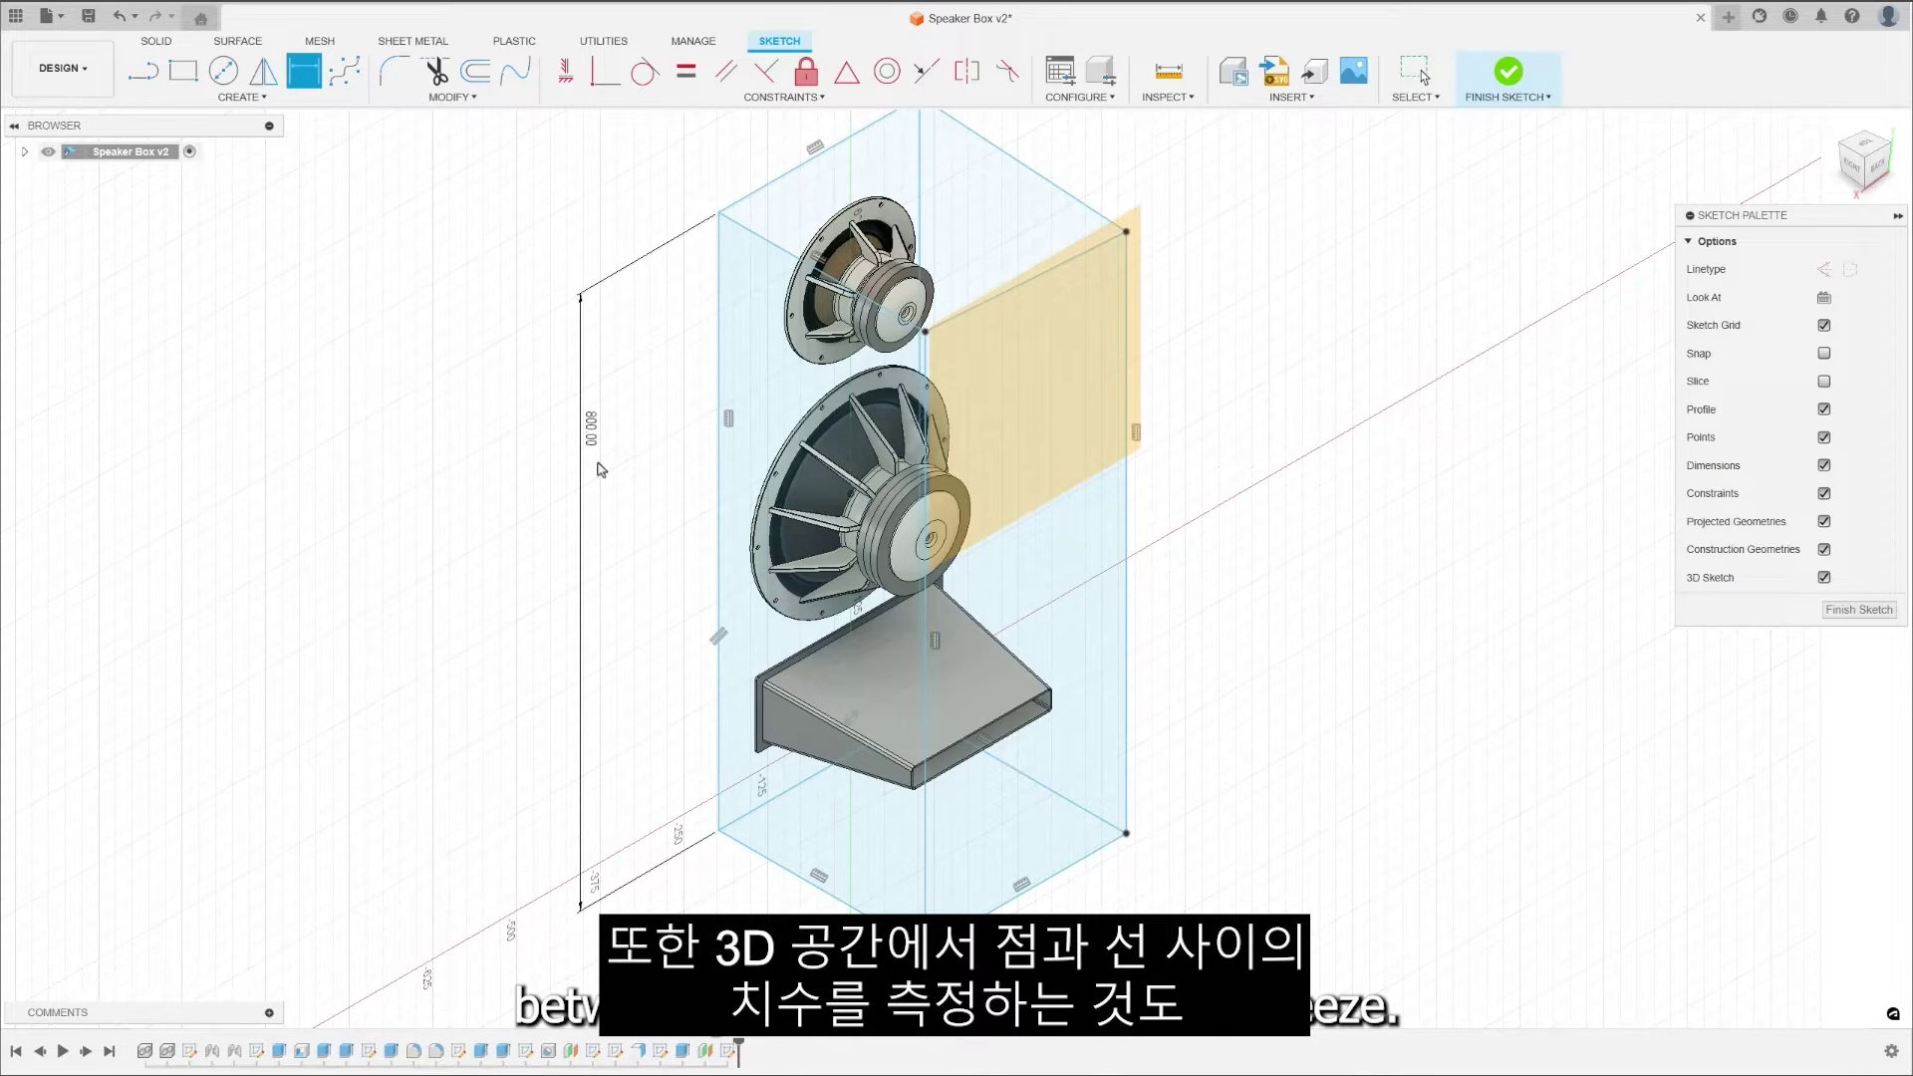
left_click(1128, 342)
left_click(1277, 369)
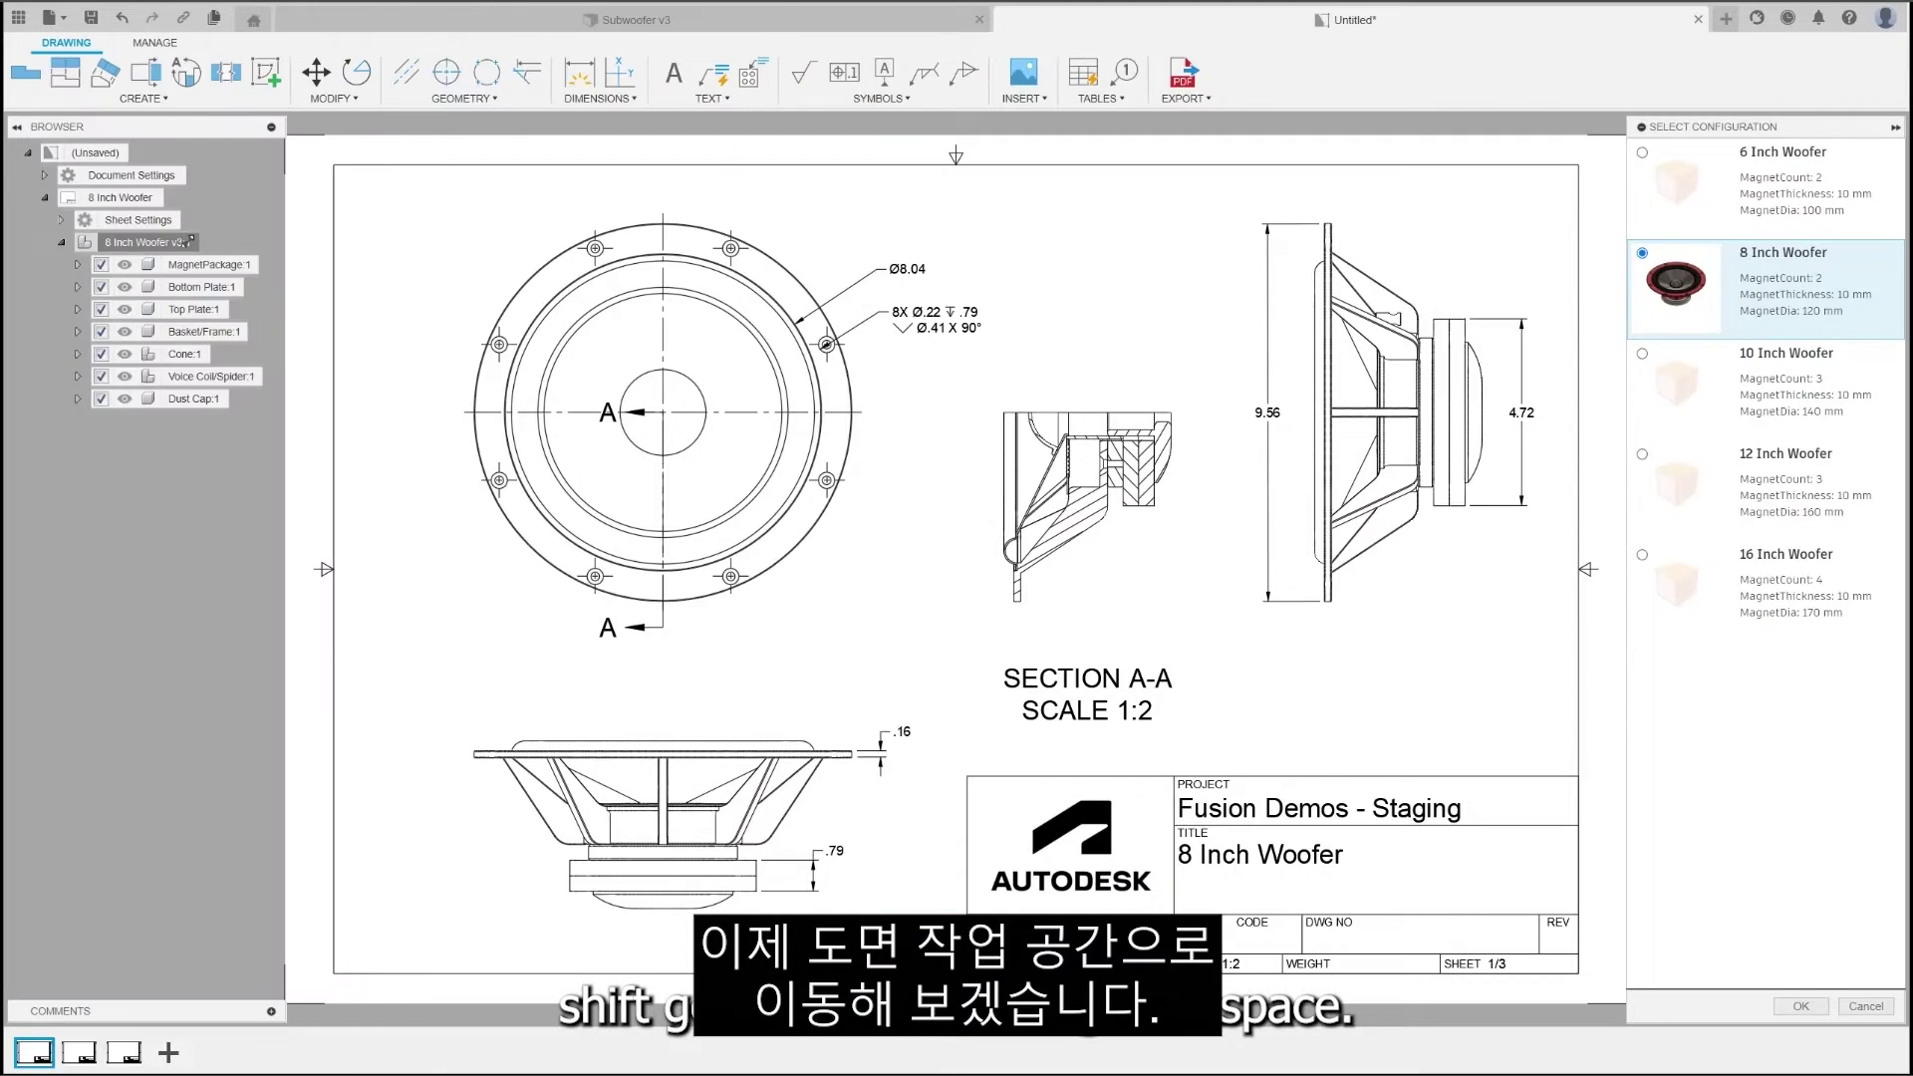
left_click(1770, 192)
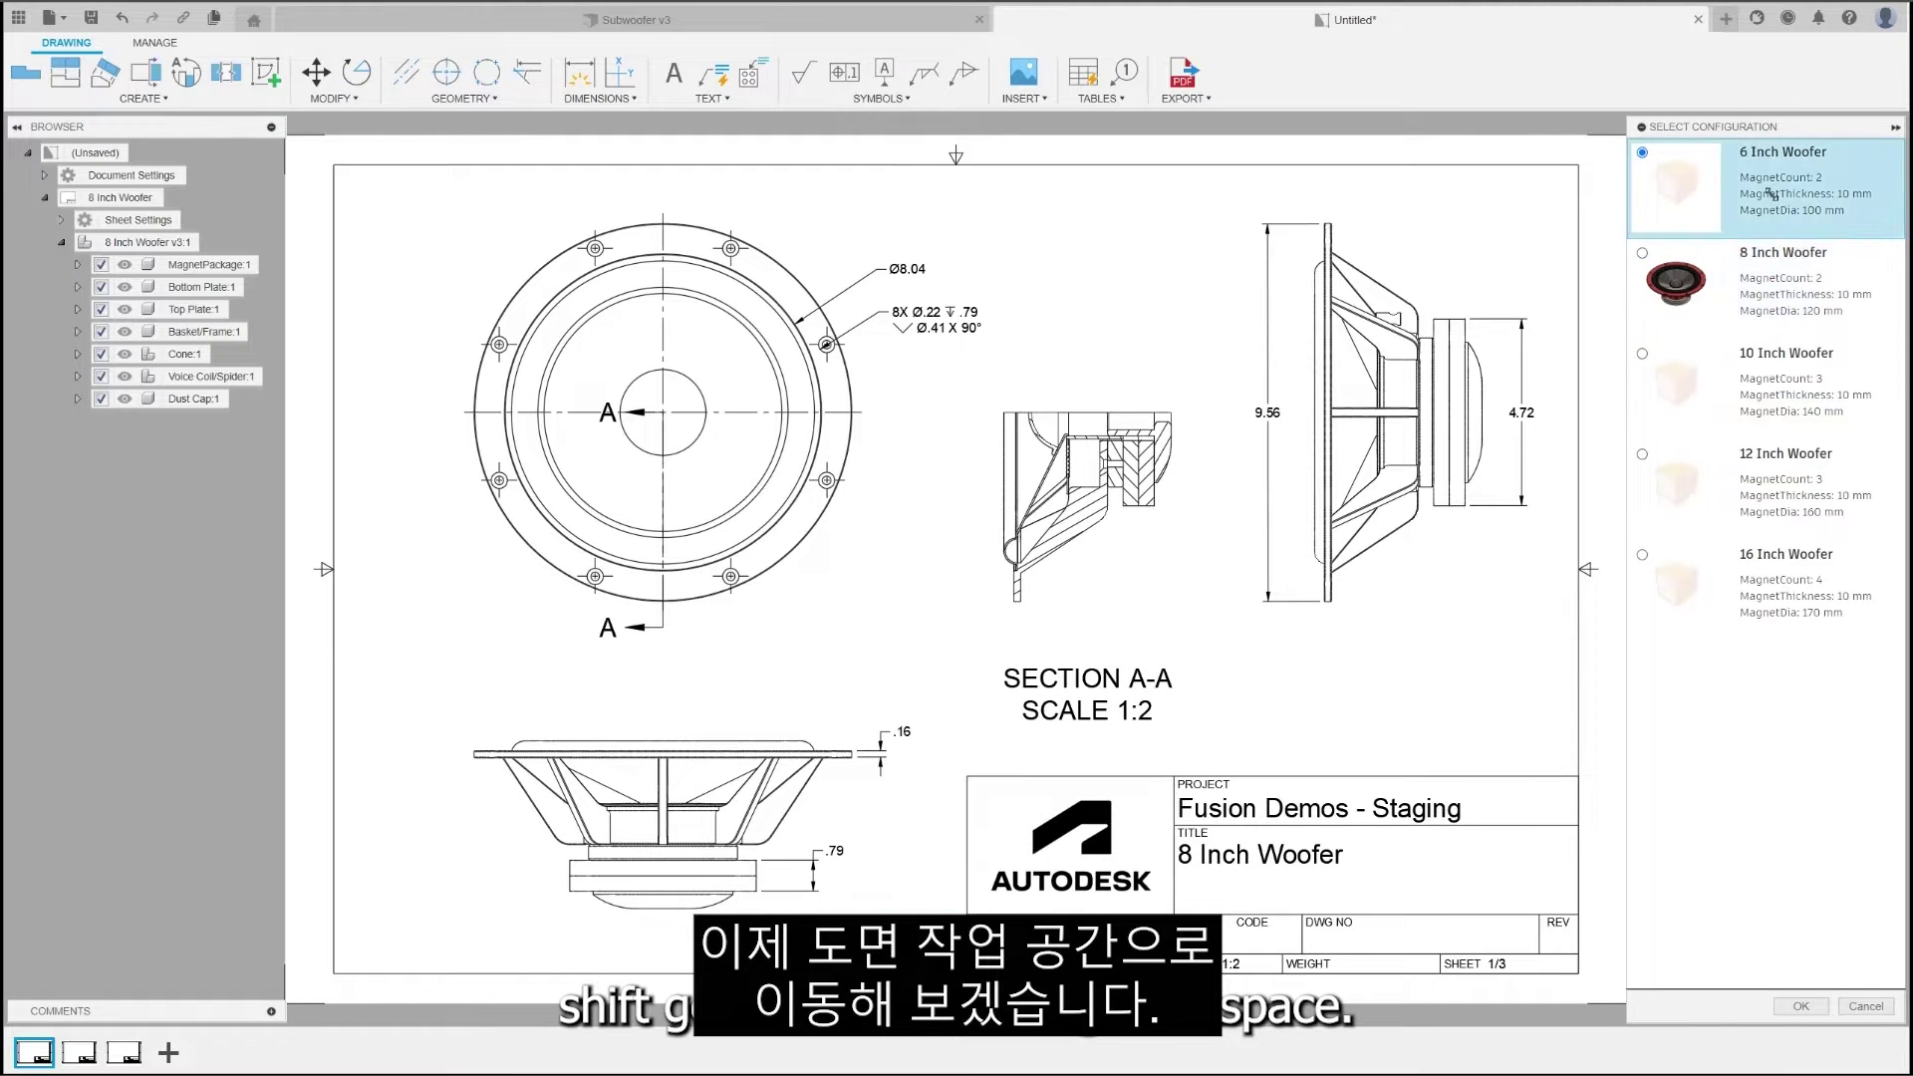
Set the drawing's dimension arrowheads to Right Angle in Document Settings
left_click(1802, 1007)
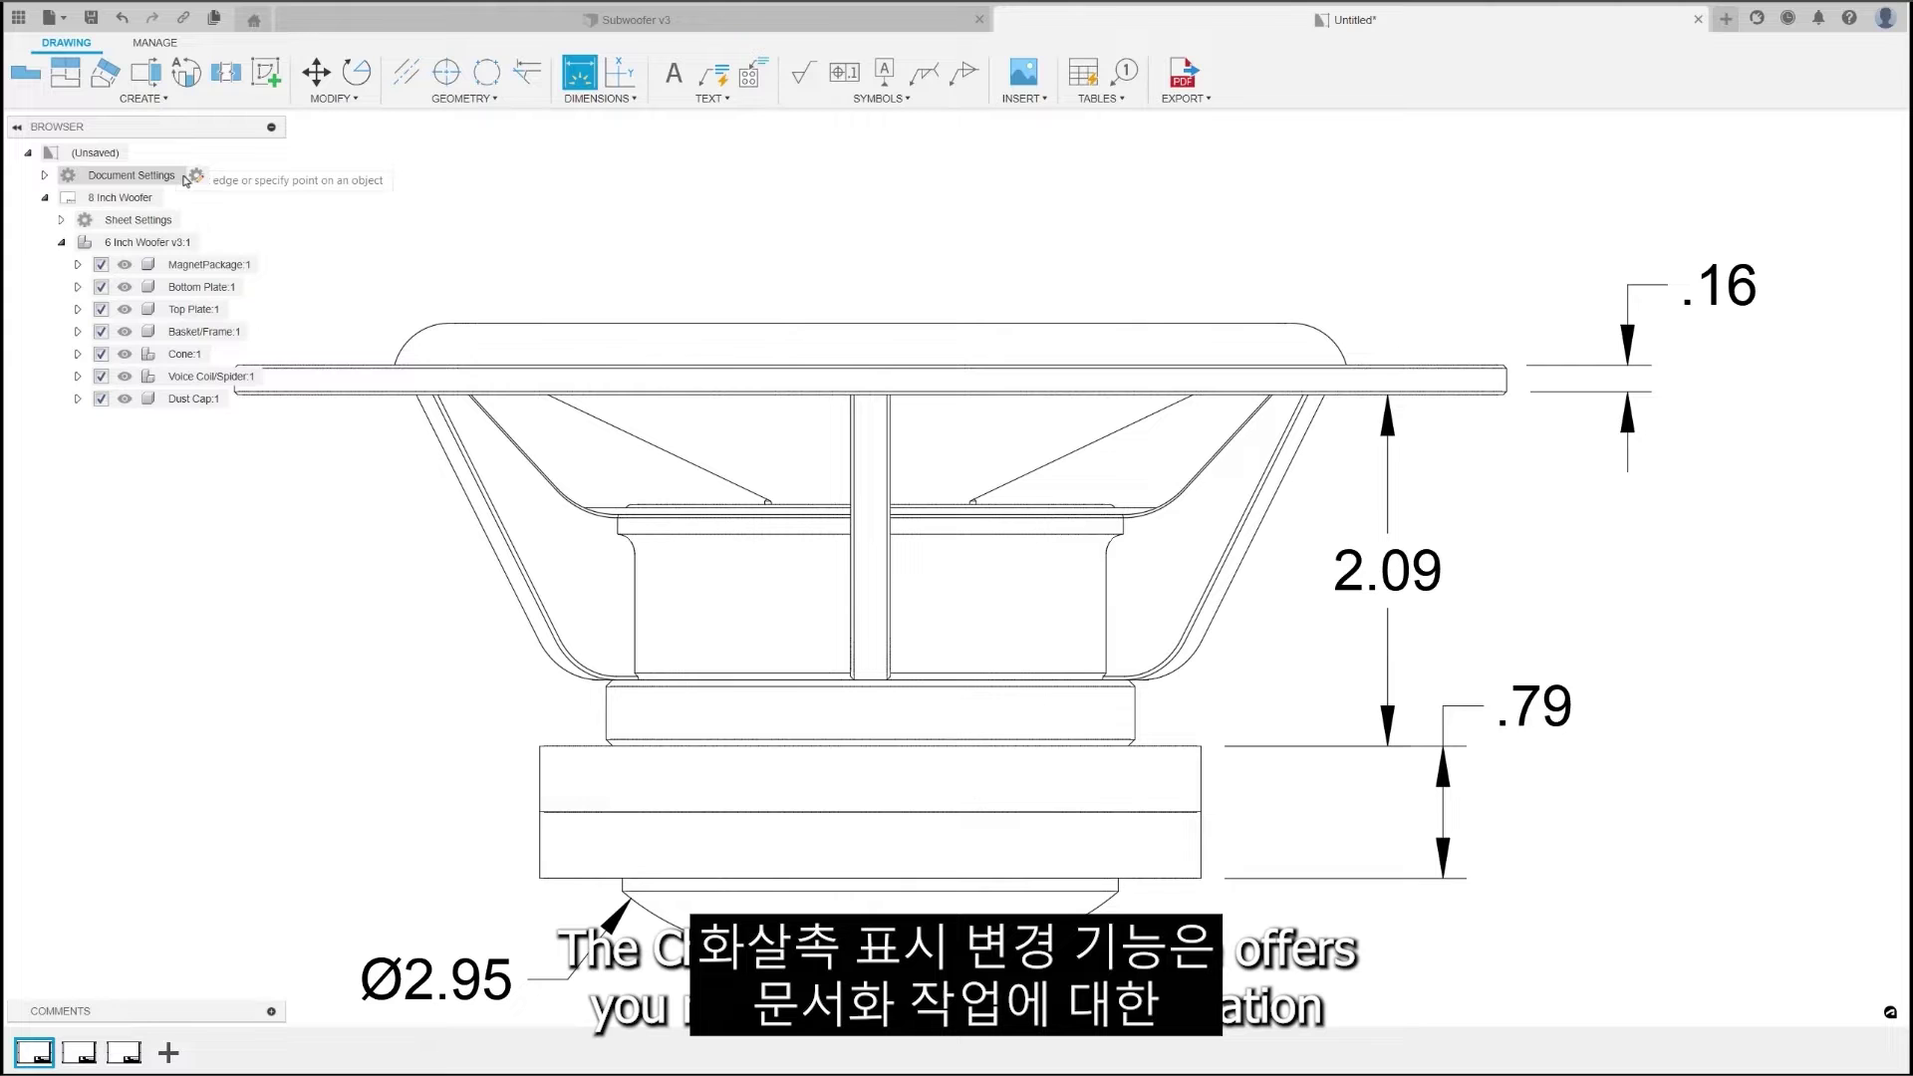
left_click(200, 177)
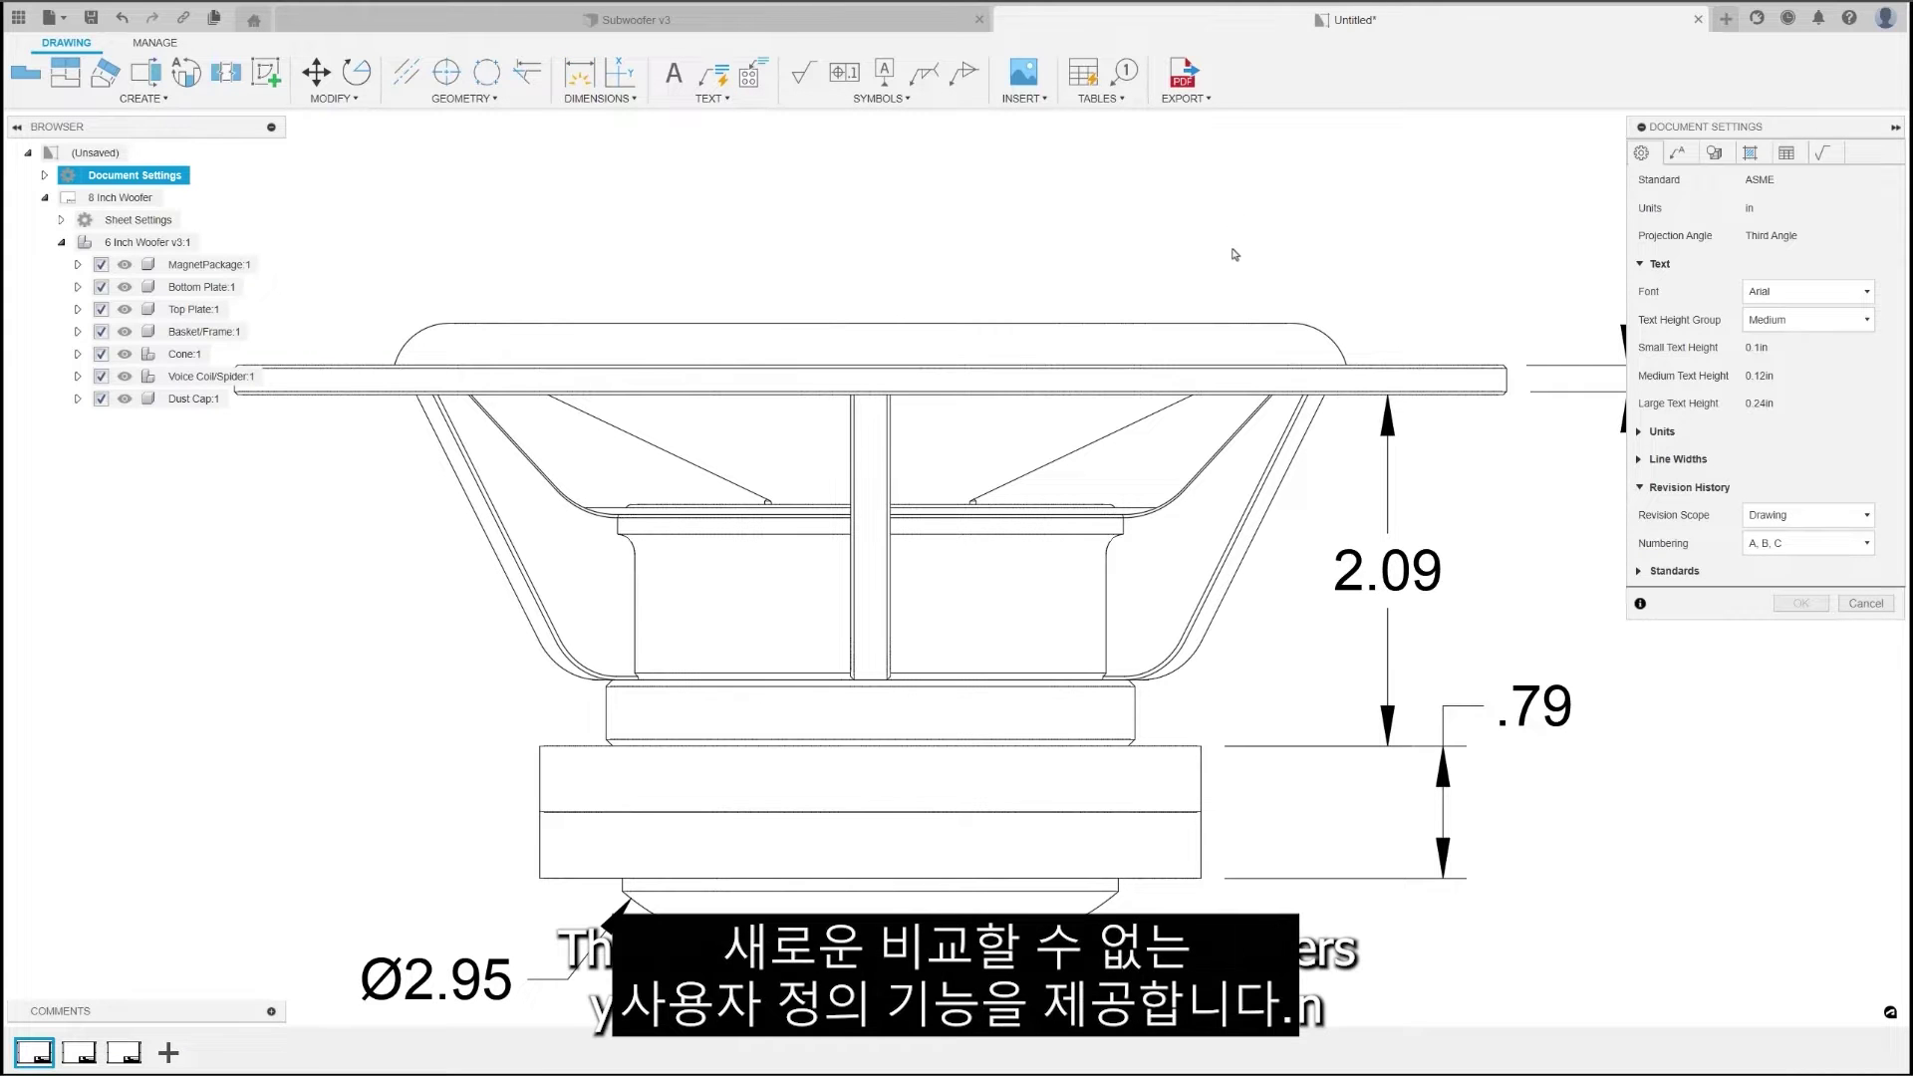
left_click(1677, 152)
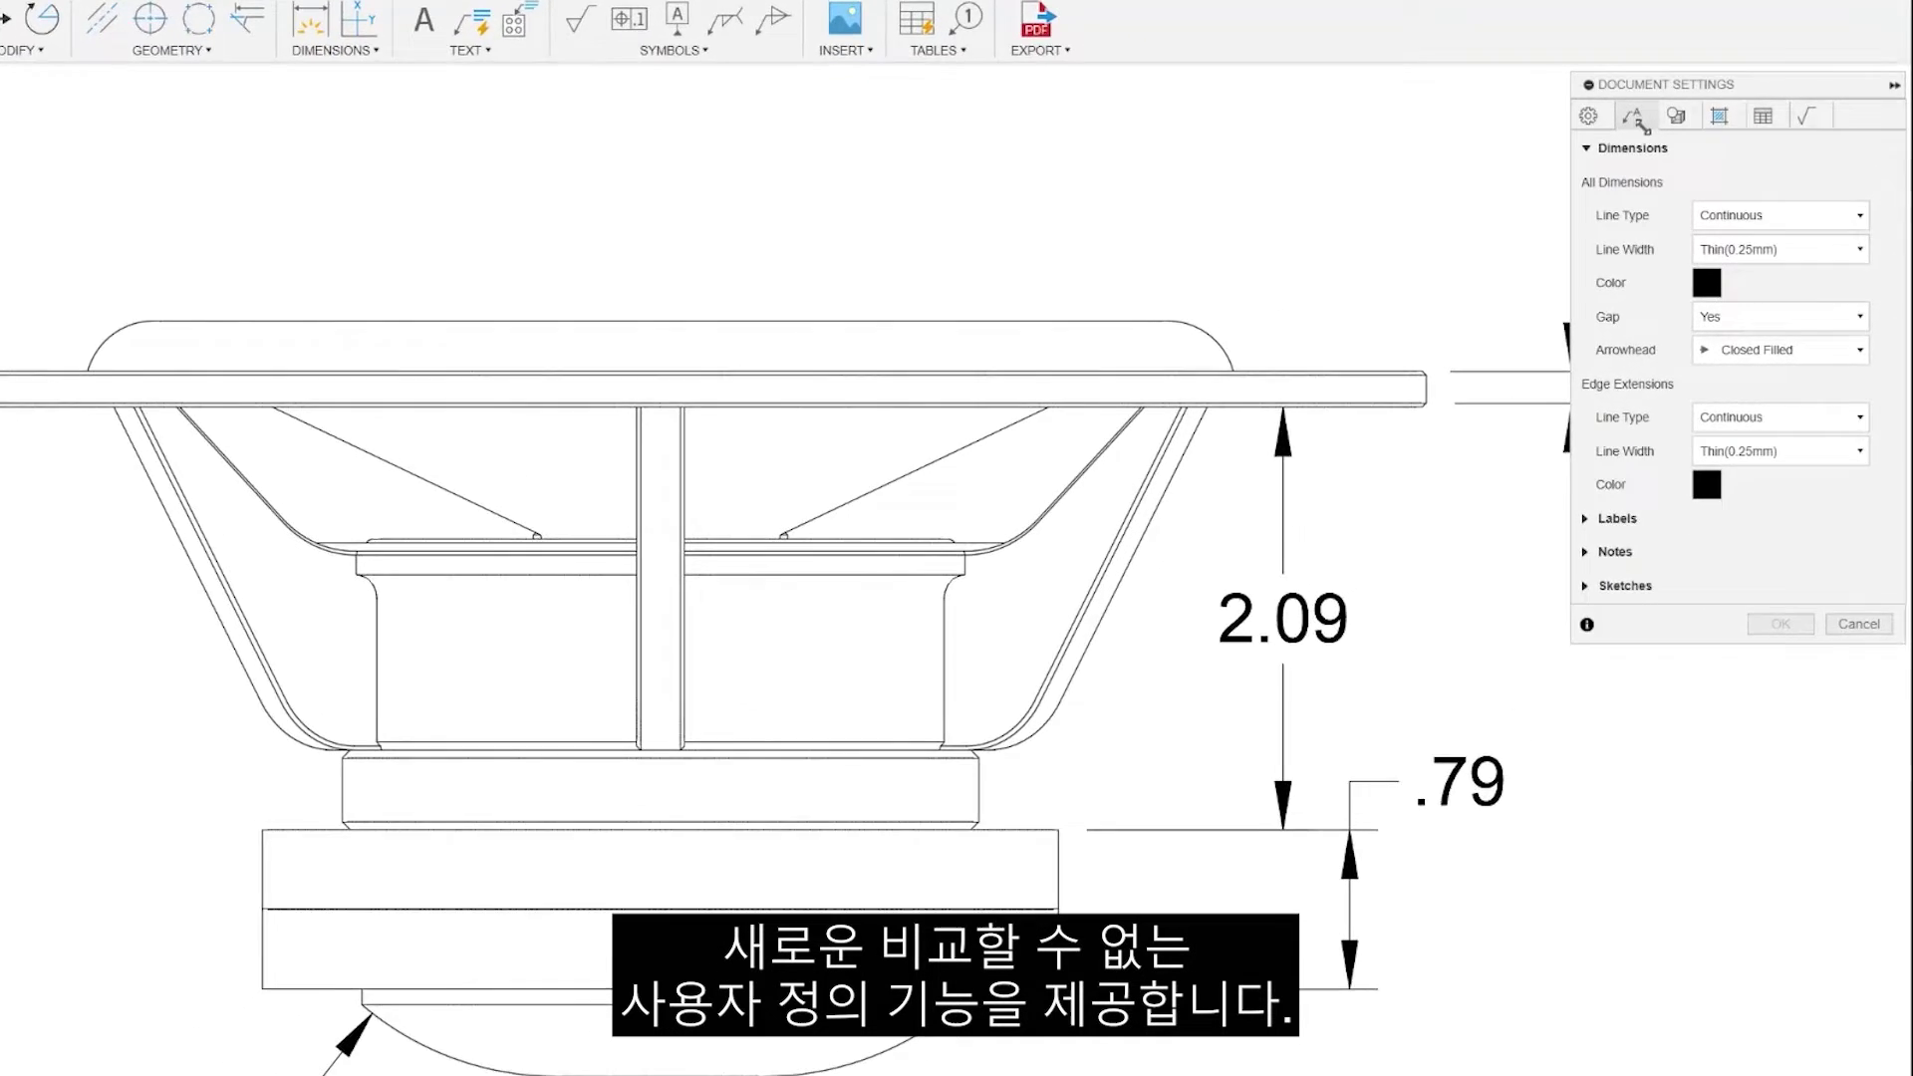
left_click(1766, 351)
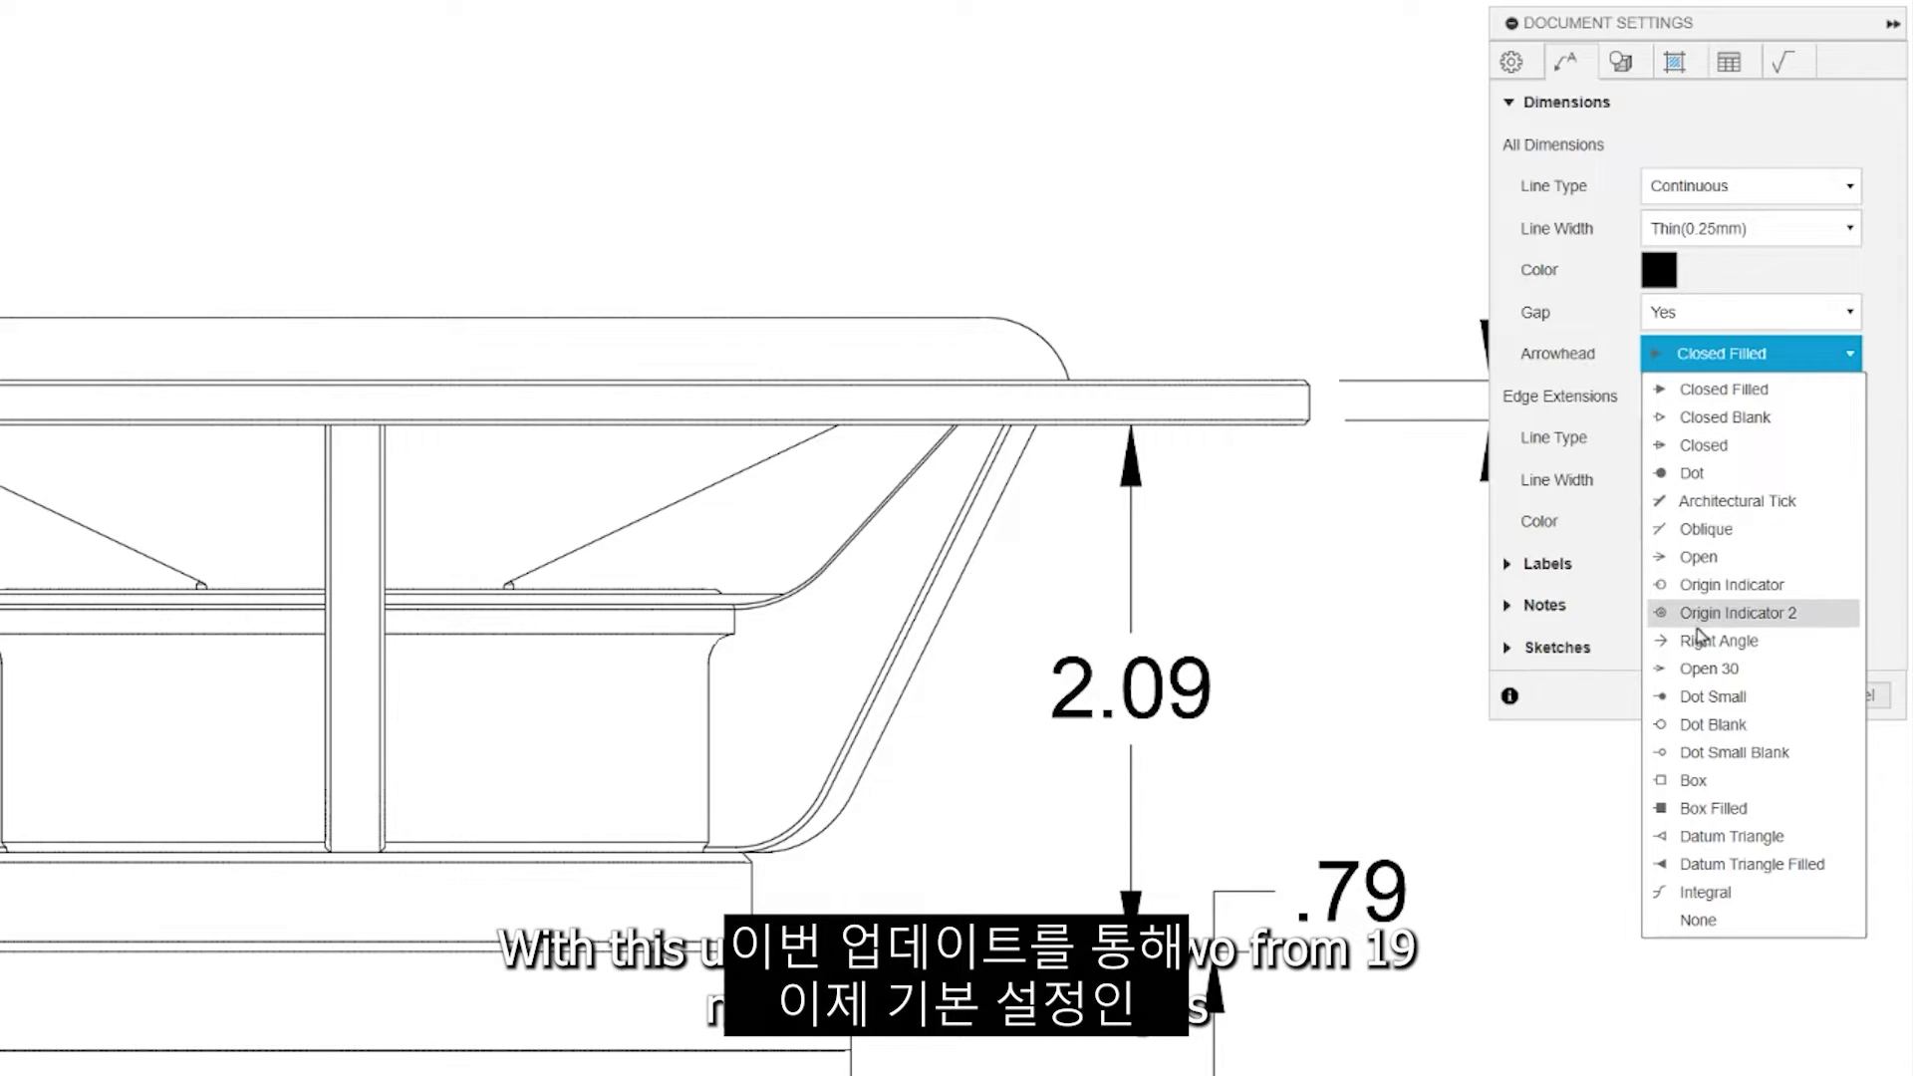
left_click(1724, 643)
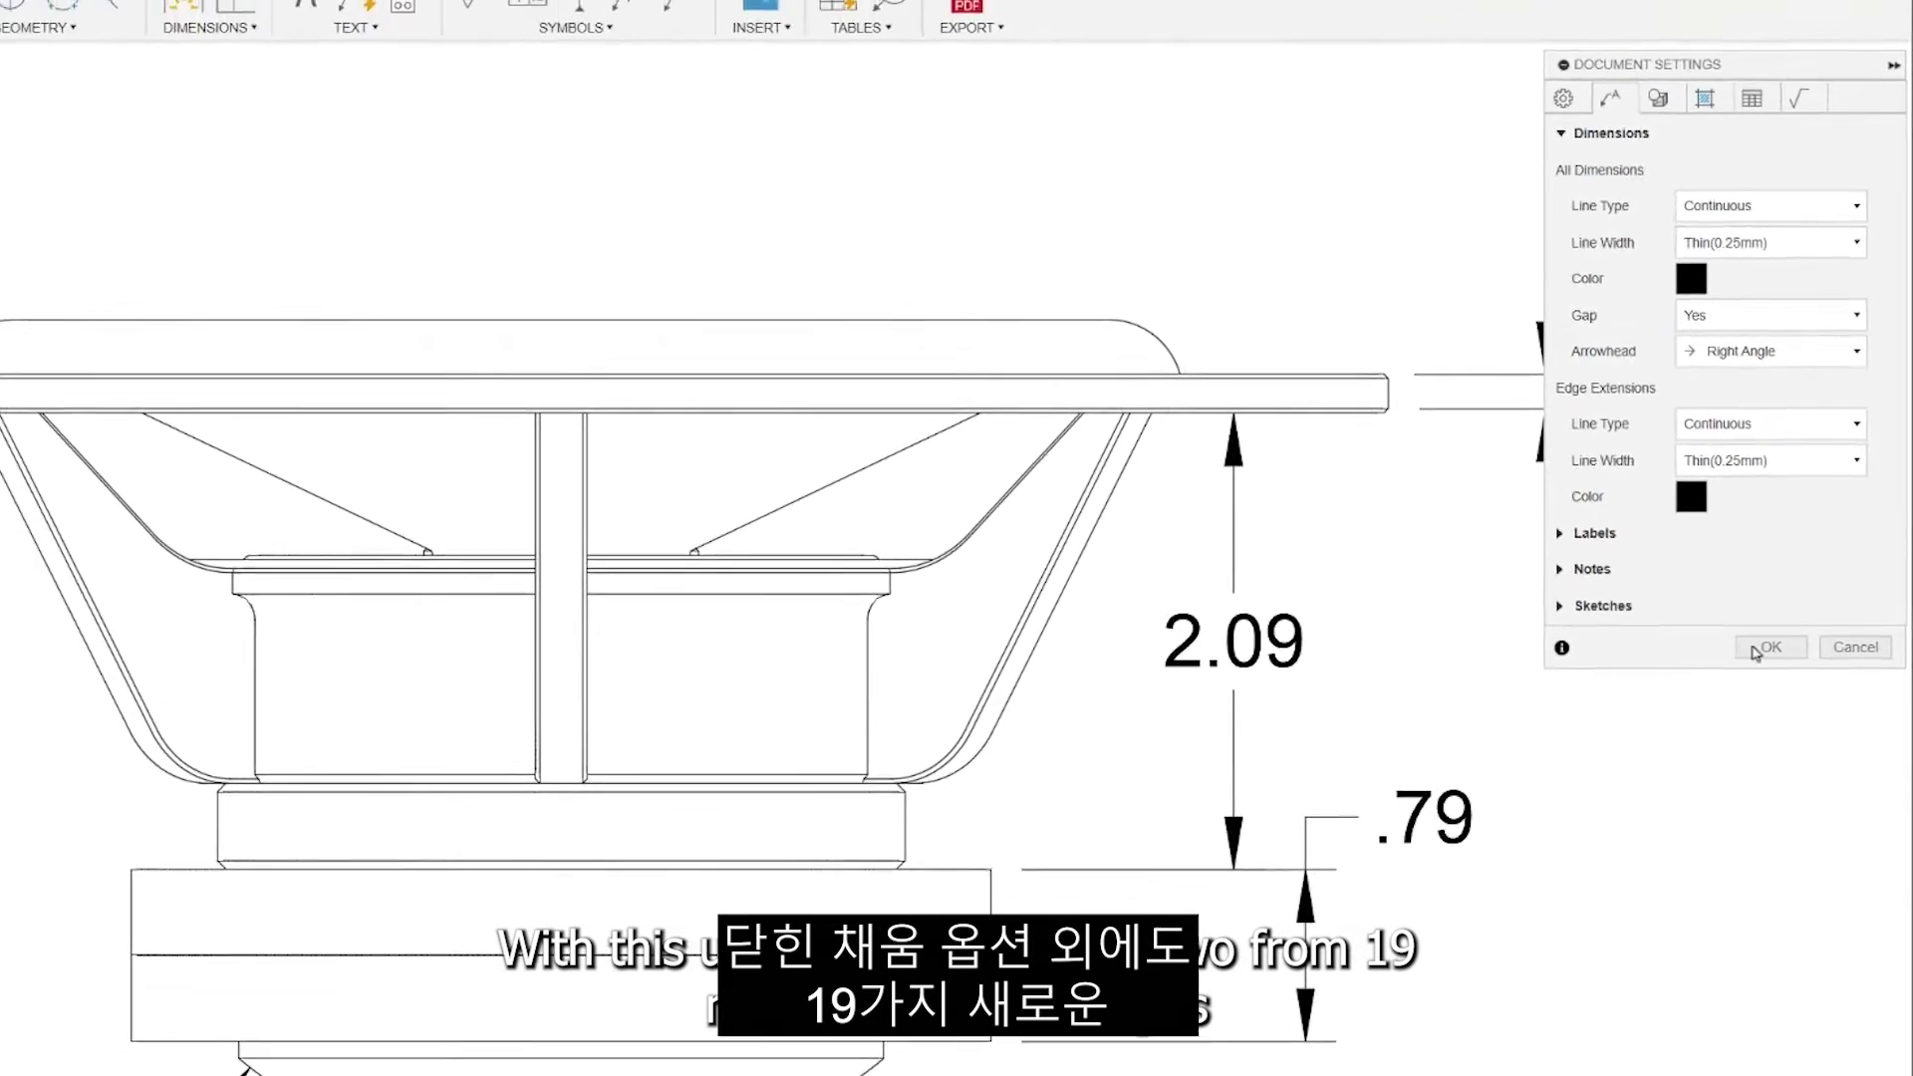
left_click(1751, 695)
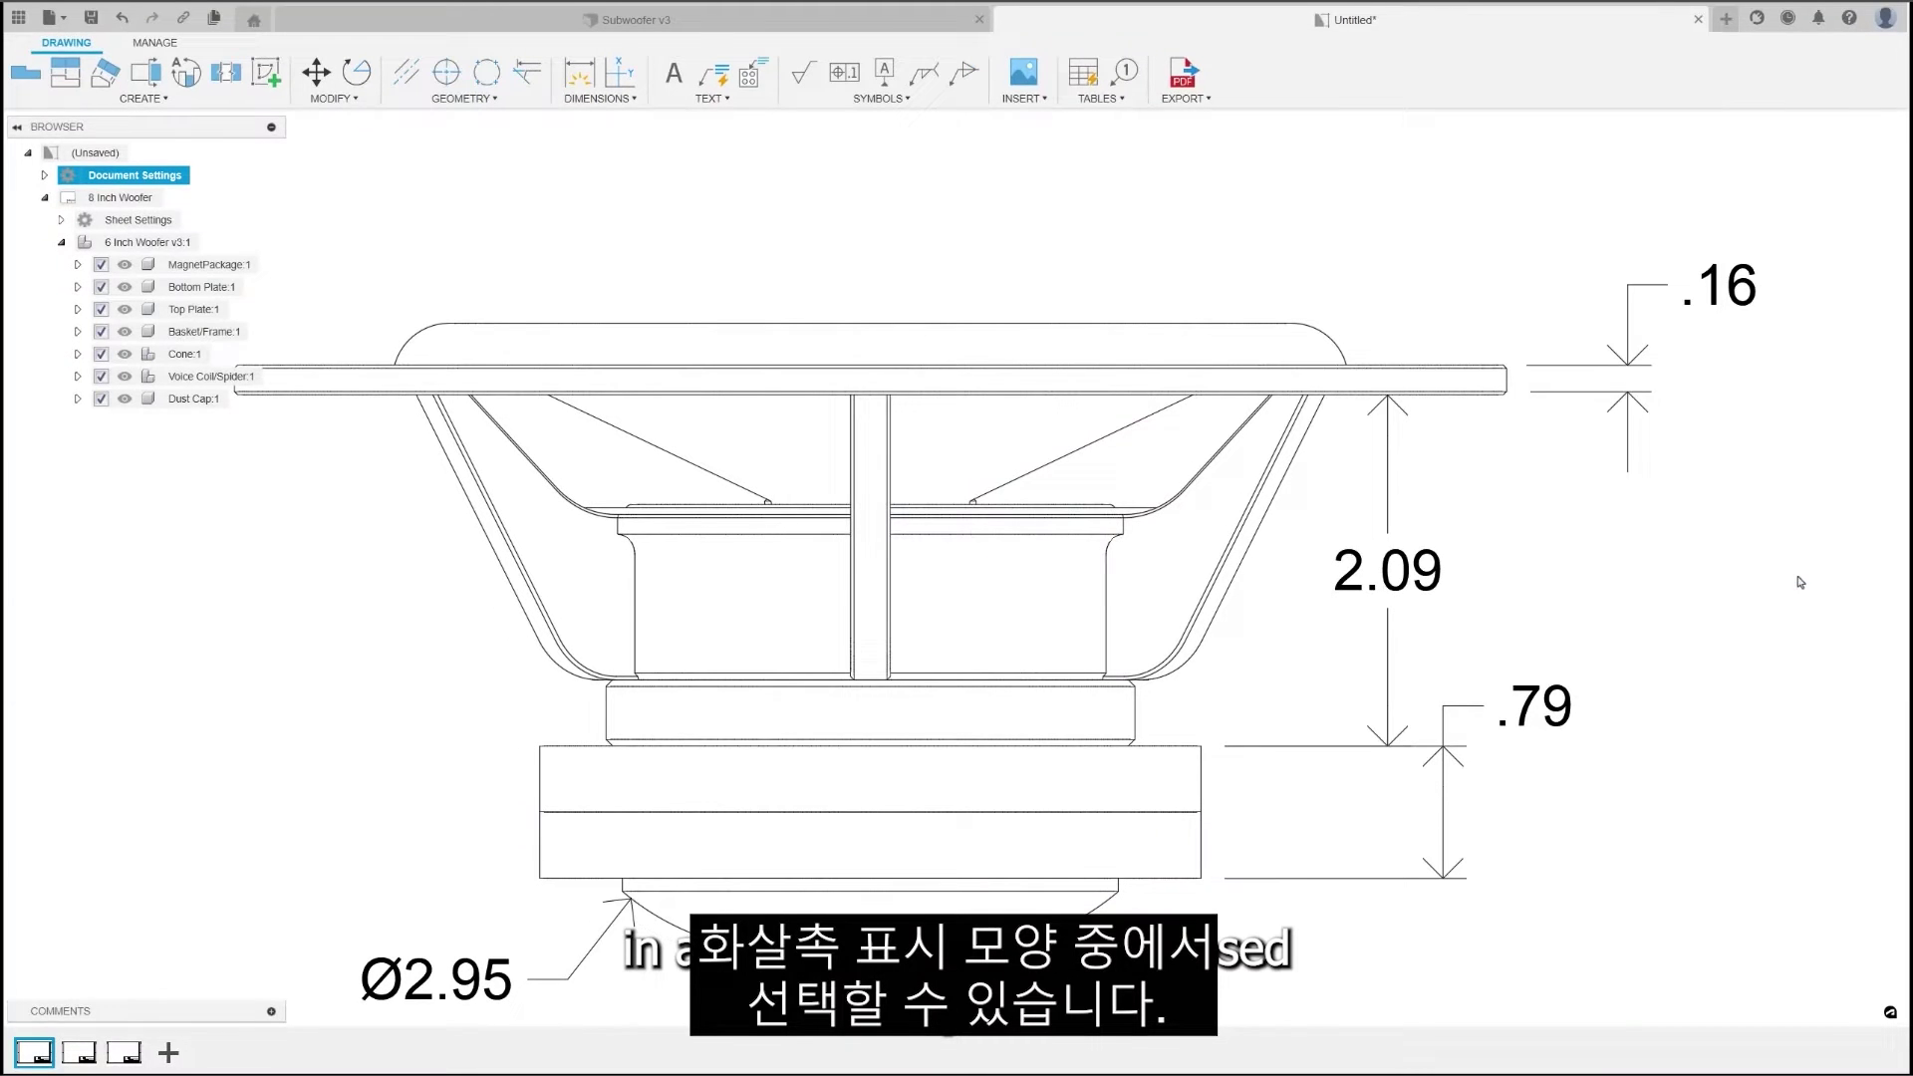
Change the dimension arrowheads to Closed, then bring the dimension settings up again
double_click(147, 177)
left_click(1679, 152)
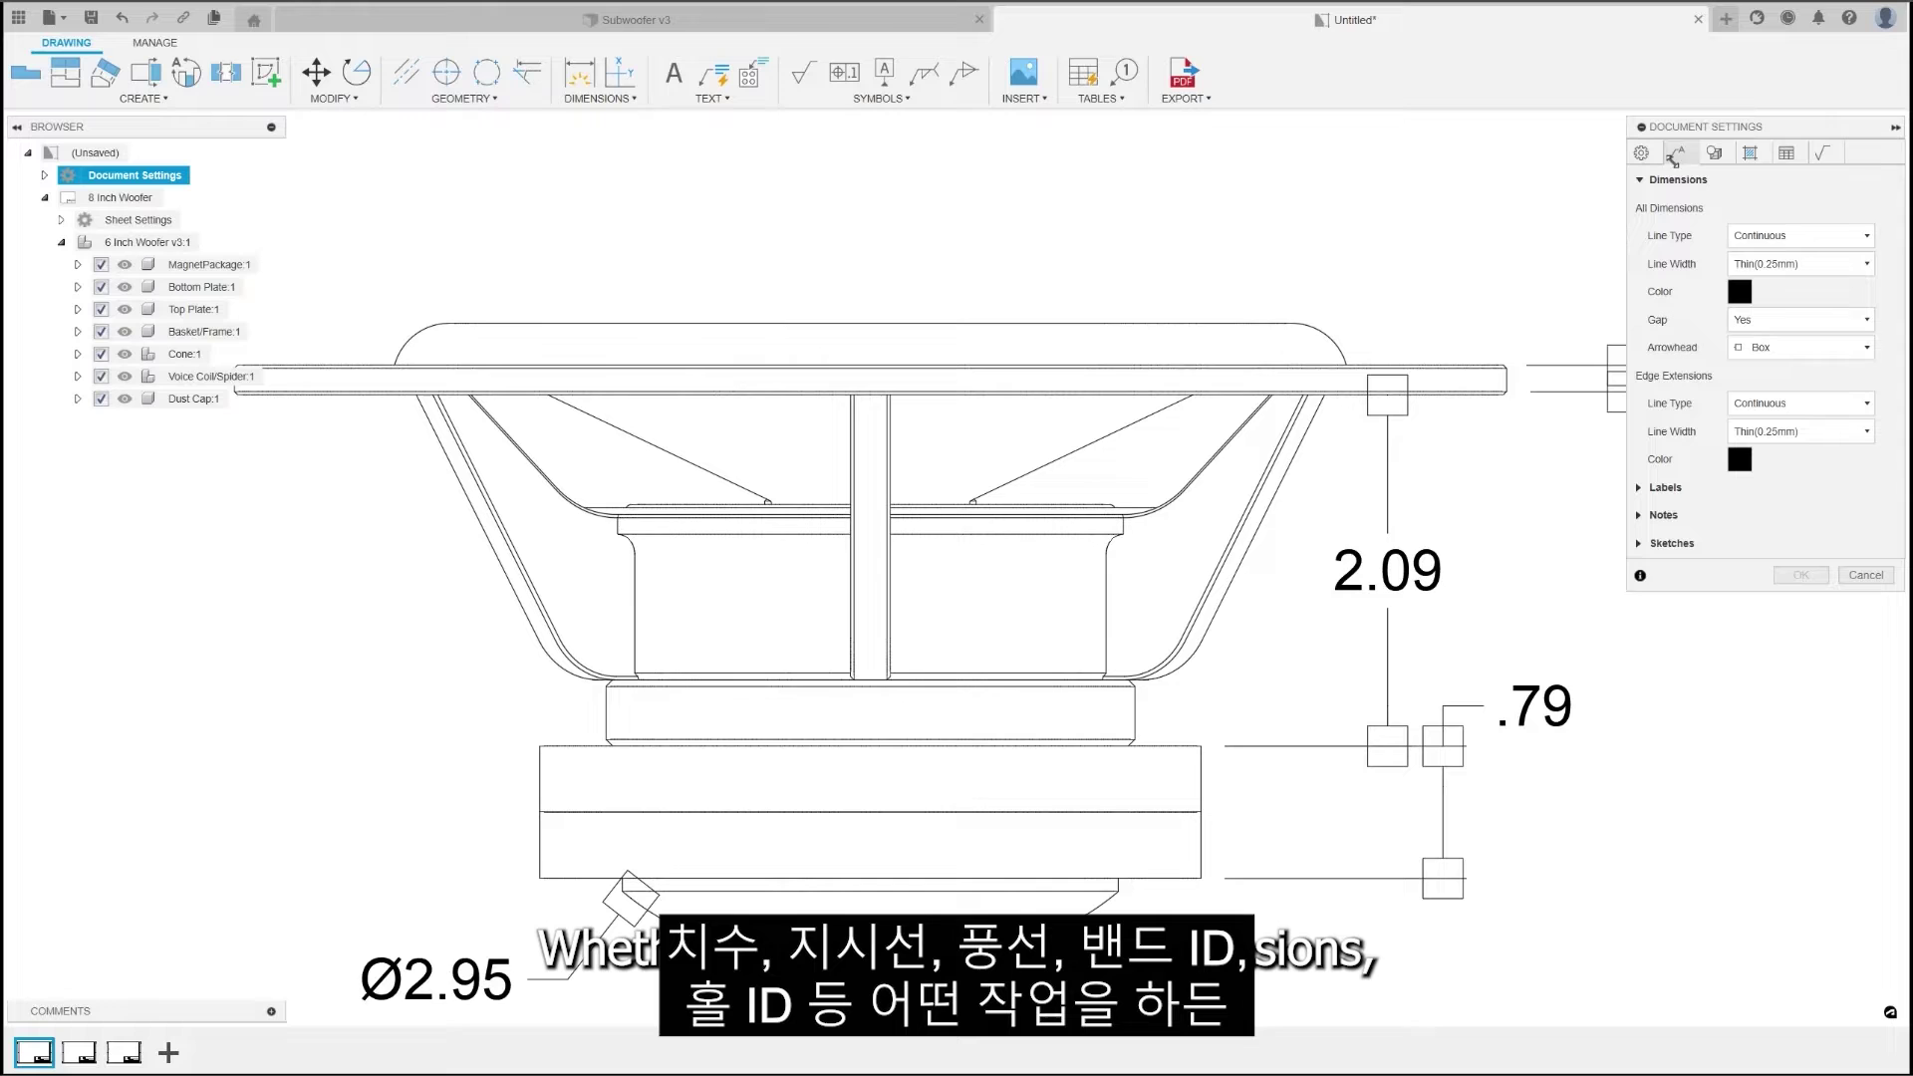
left_click(1777, 347)
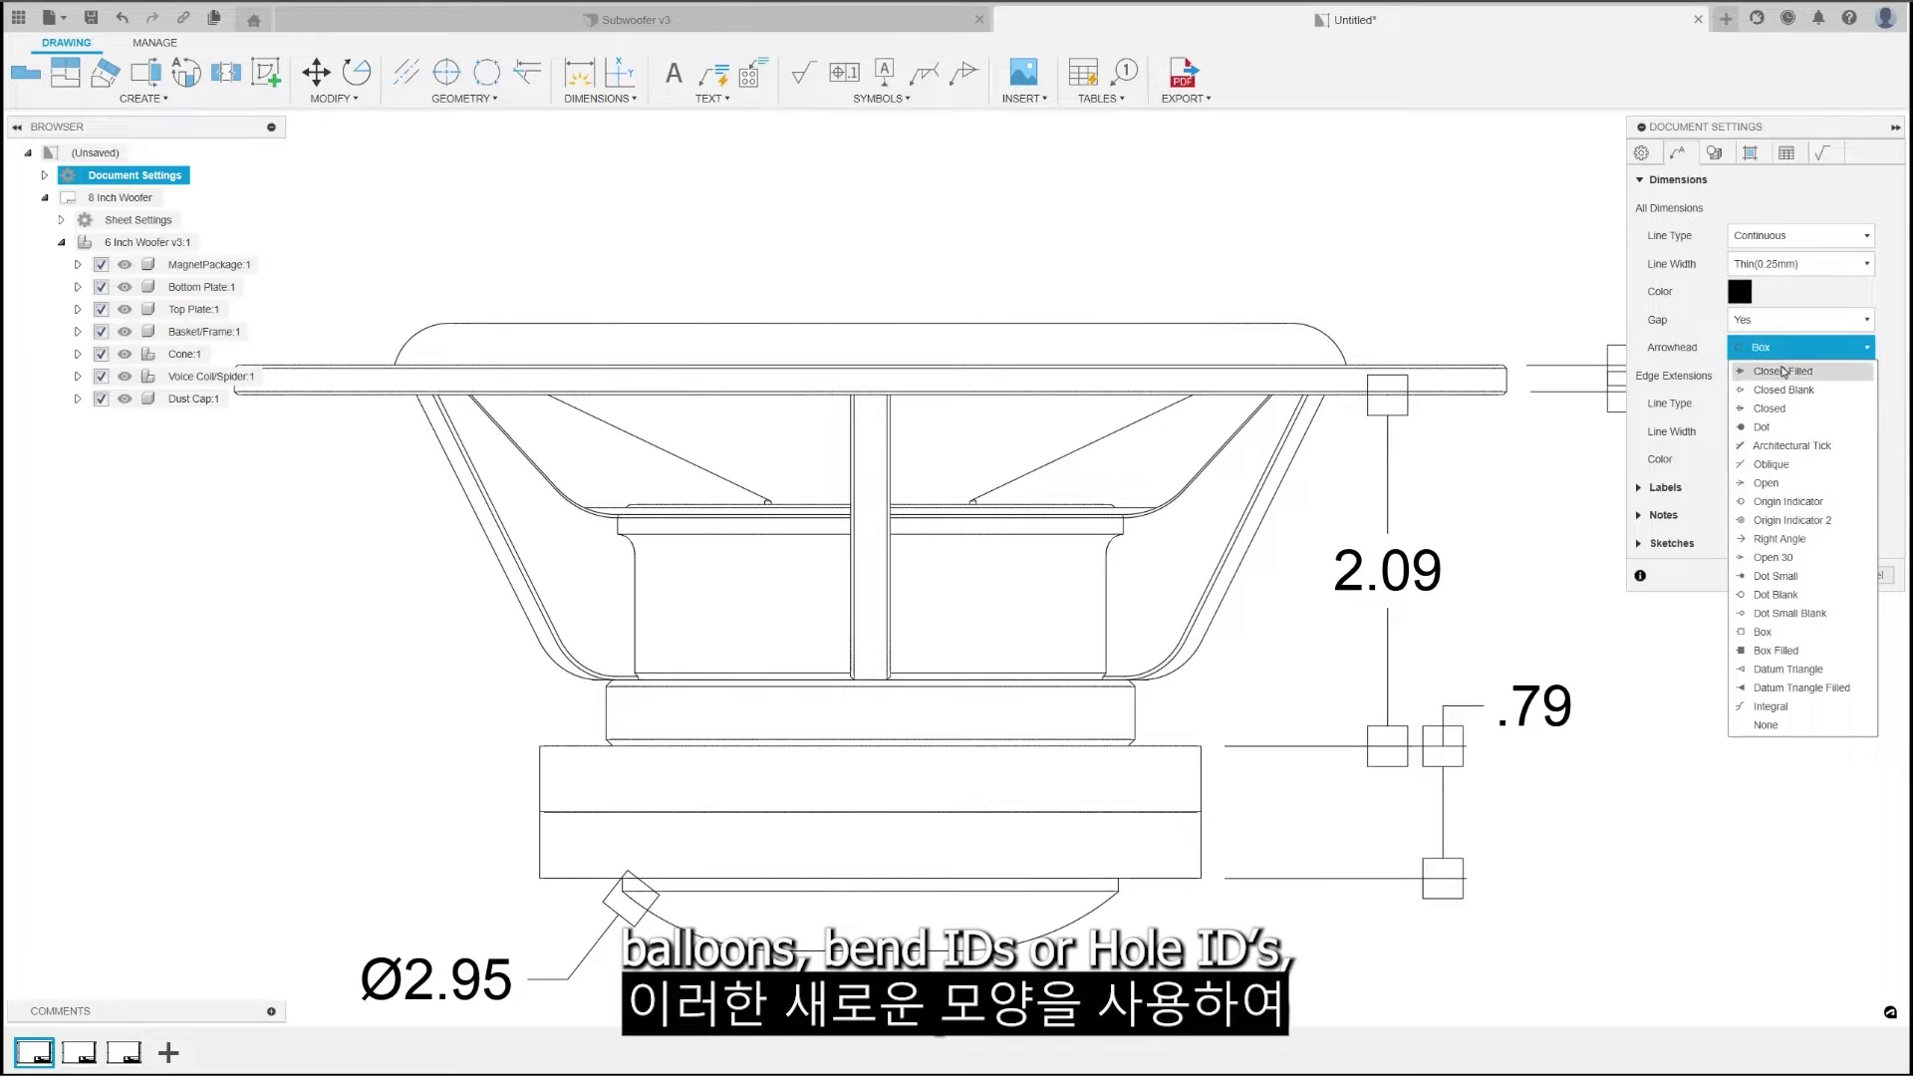
left_click(1781, 409)
left_click(1806, 576)
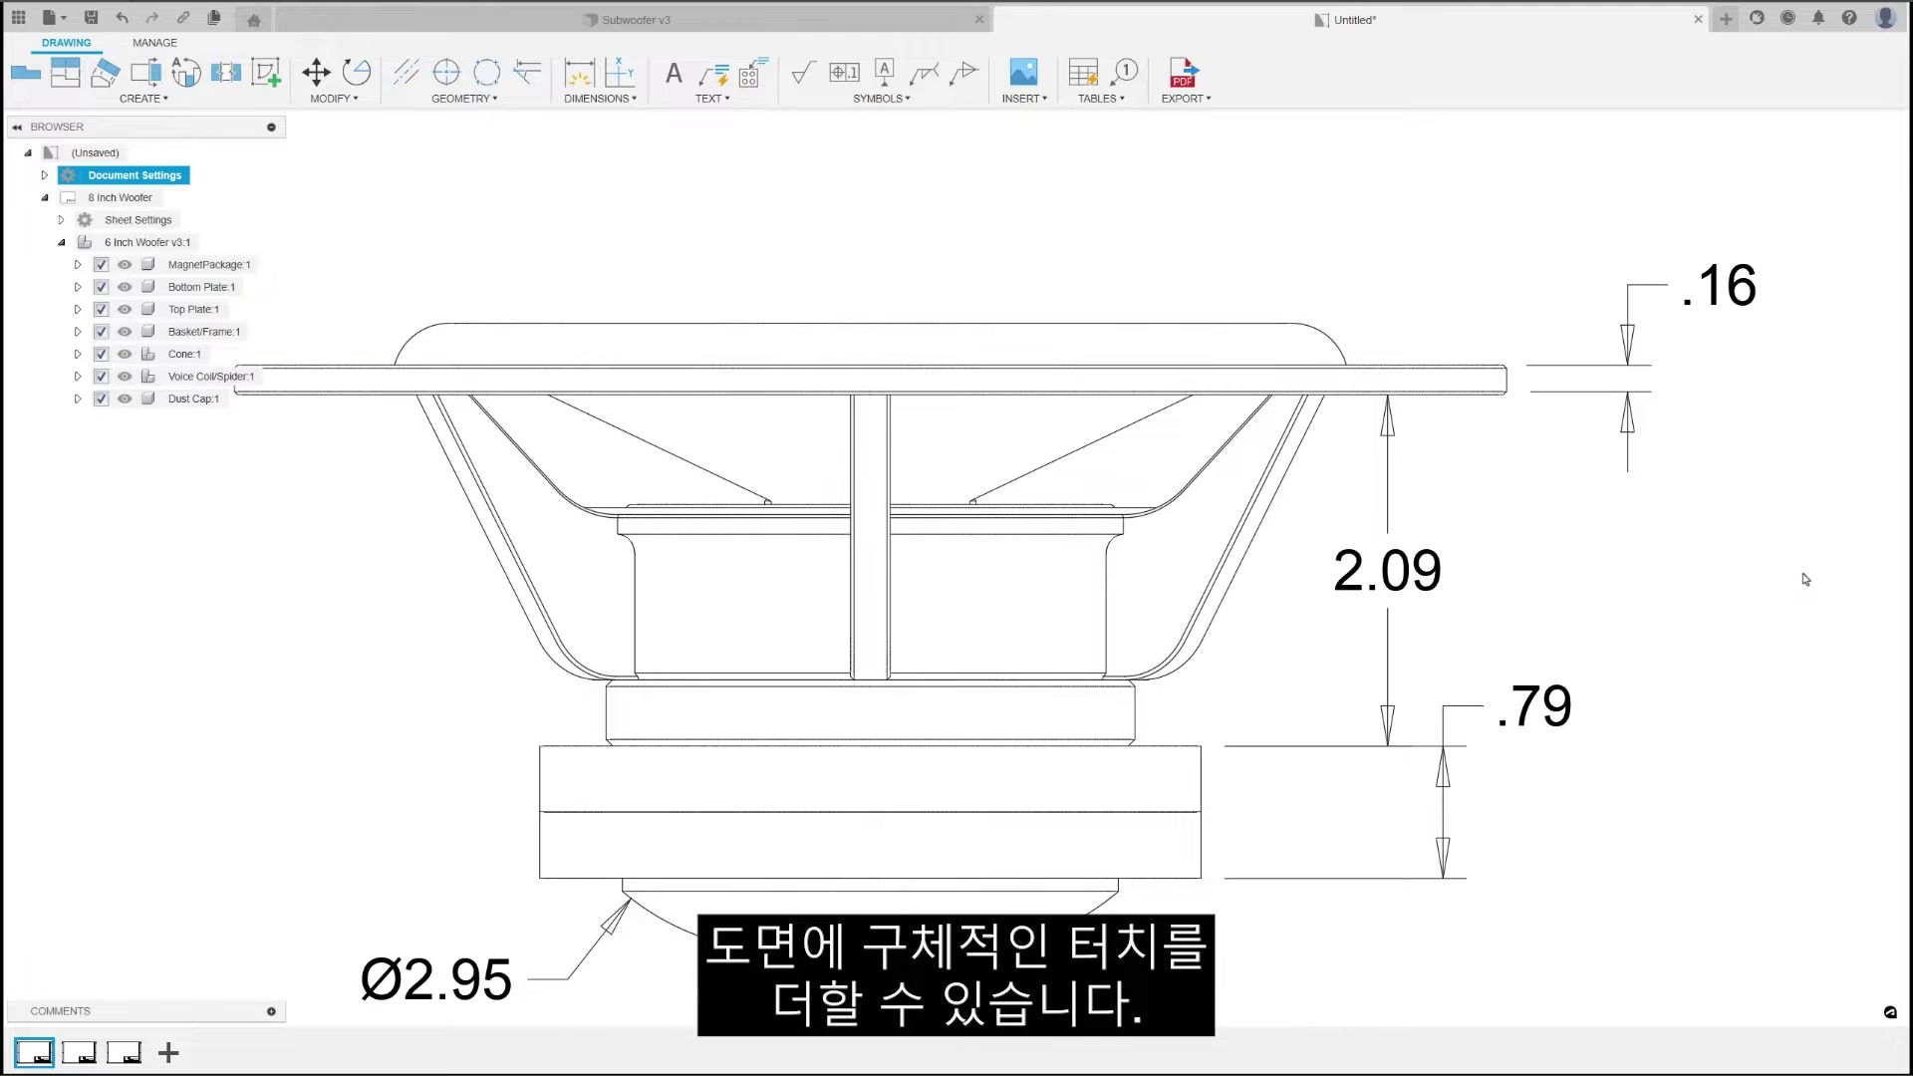
left_click(197, 178)
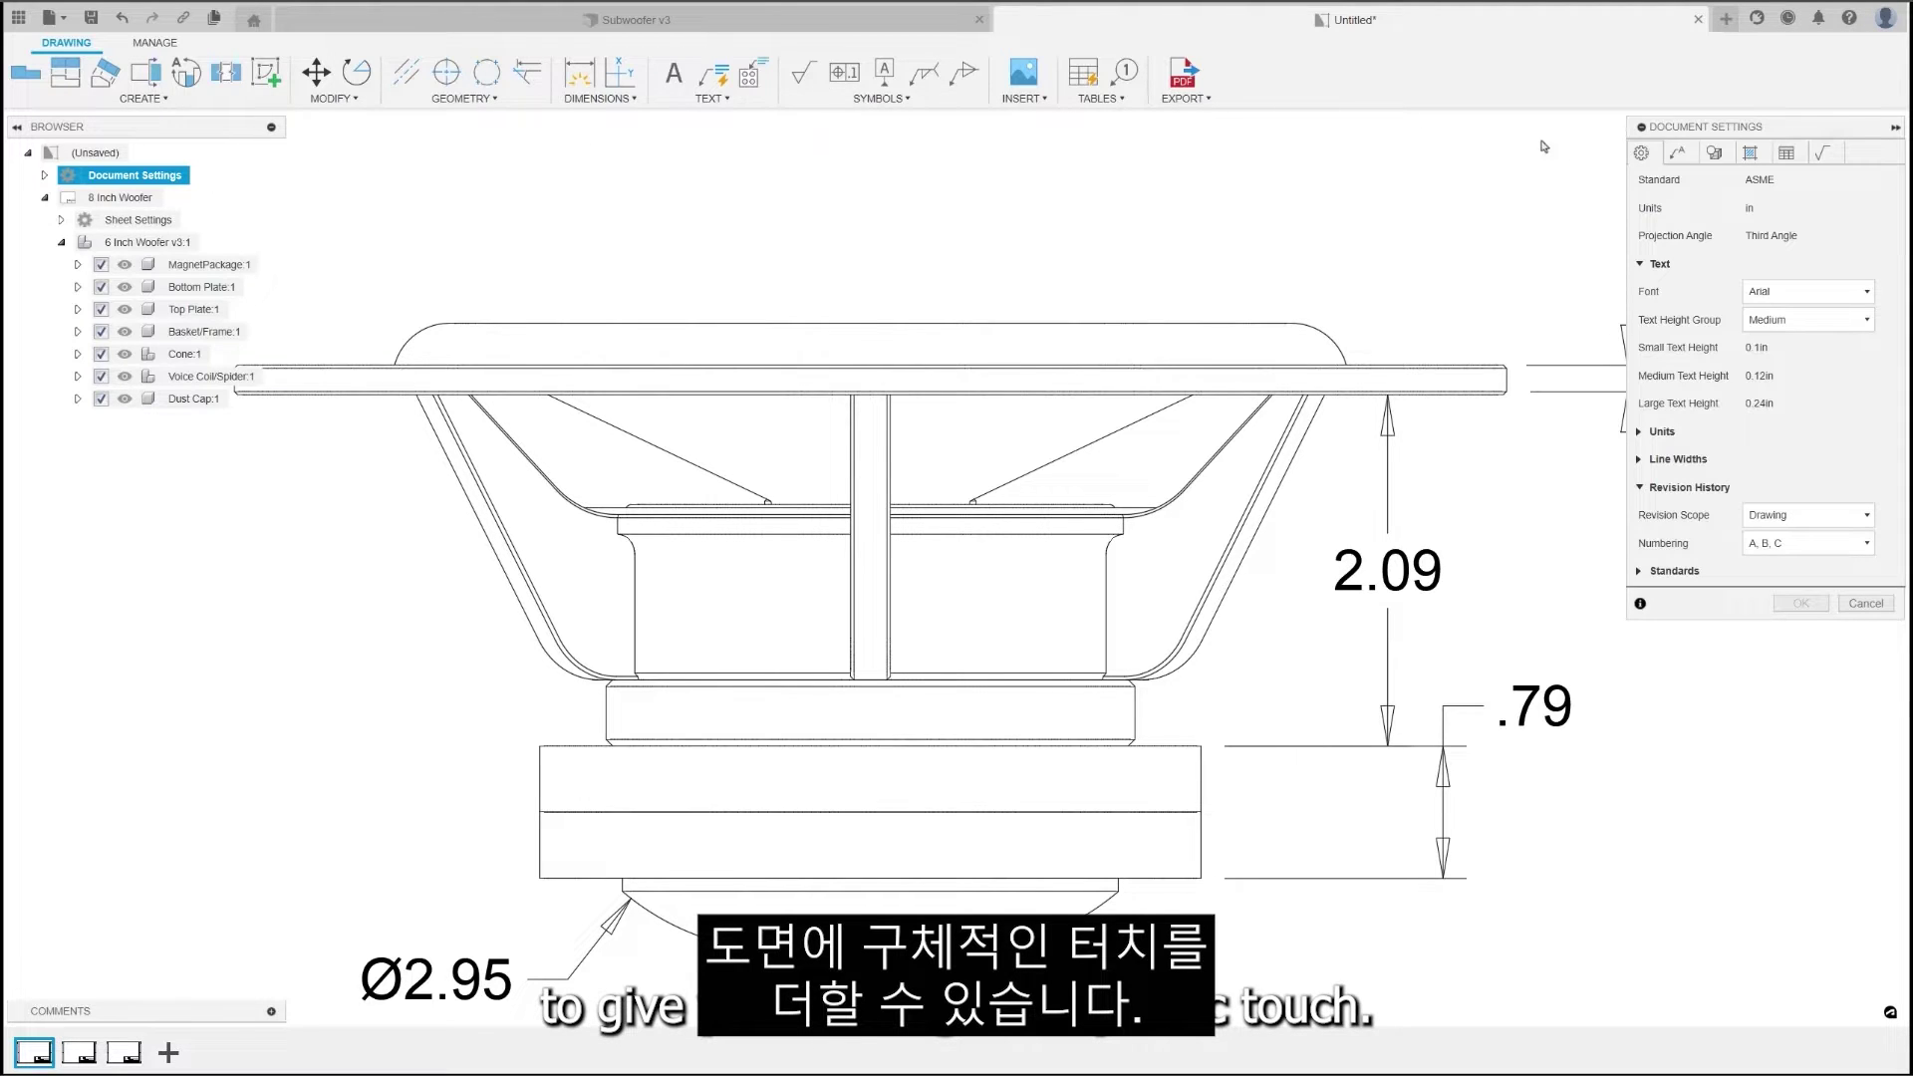
left_click(1698, 153)
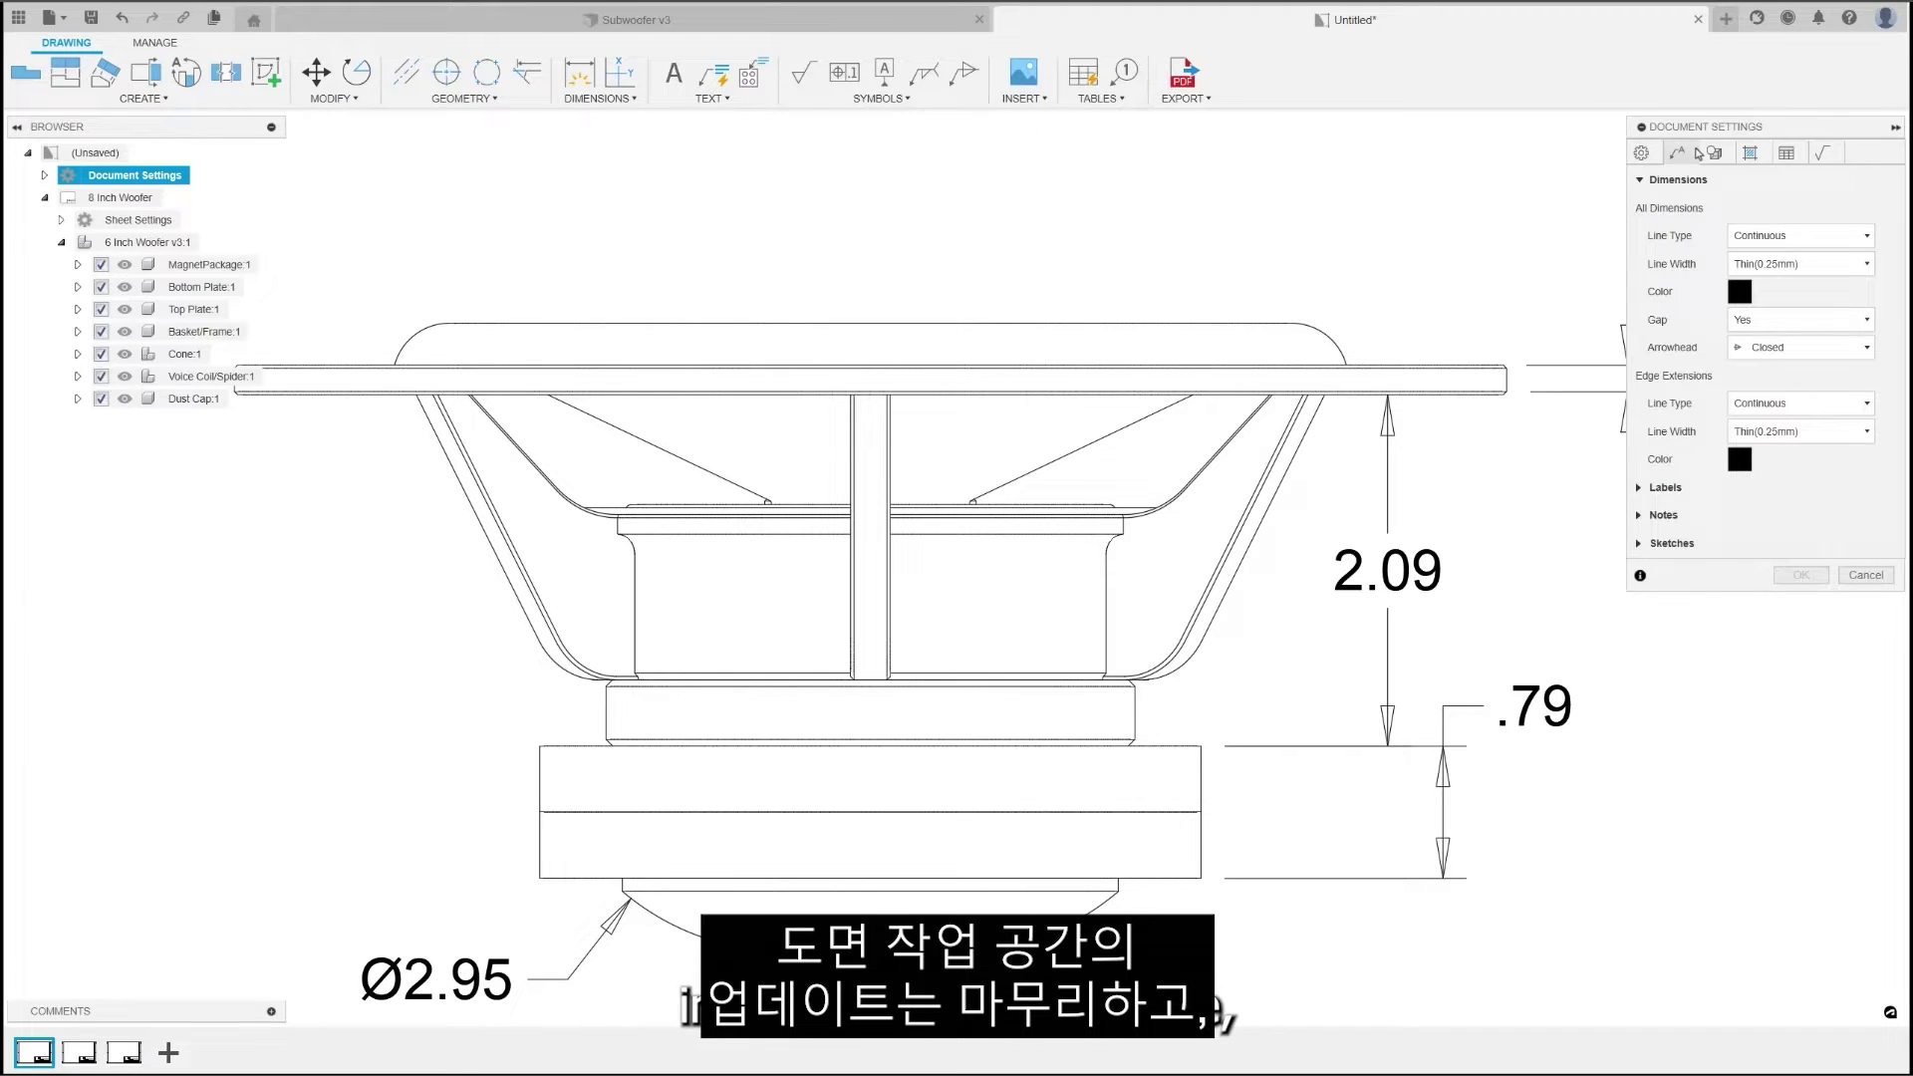
Review the dimension and extension line width options, leaving them unchanged
left_click(1790, 264)
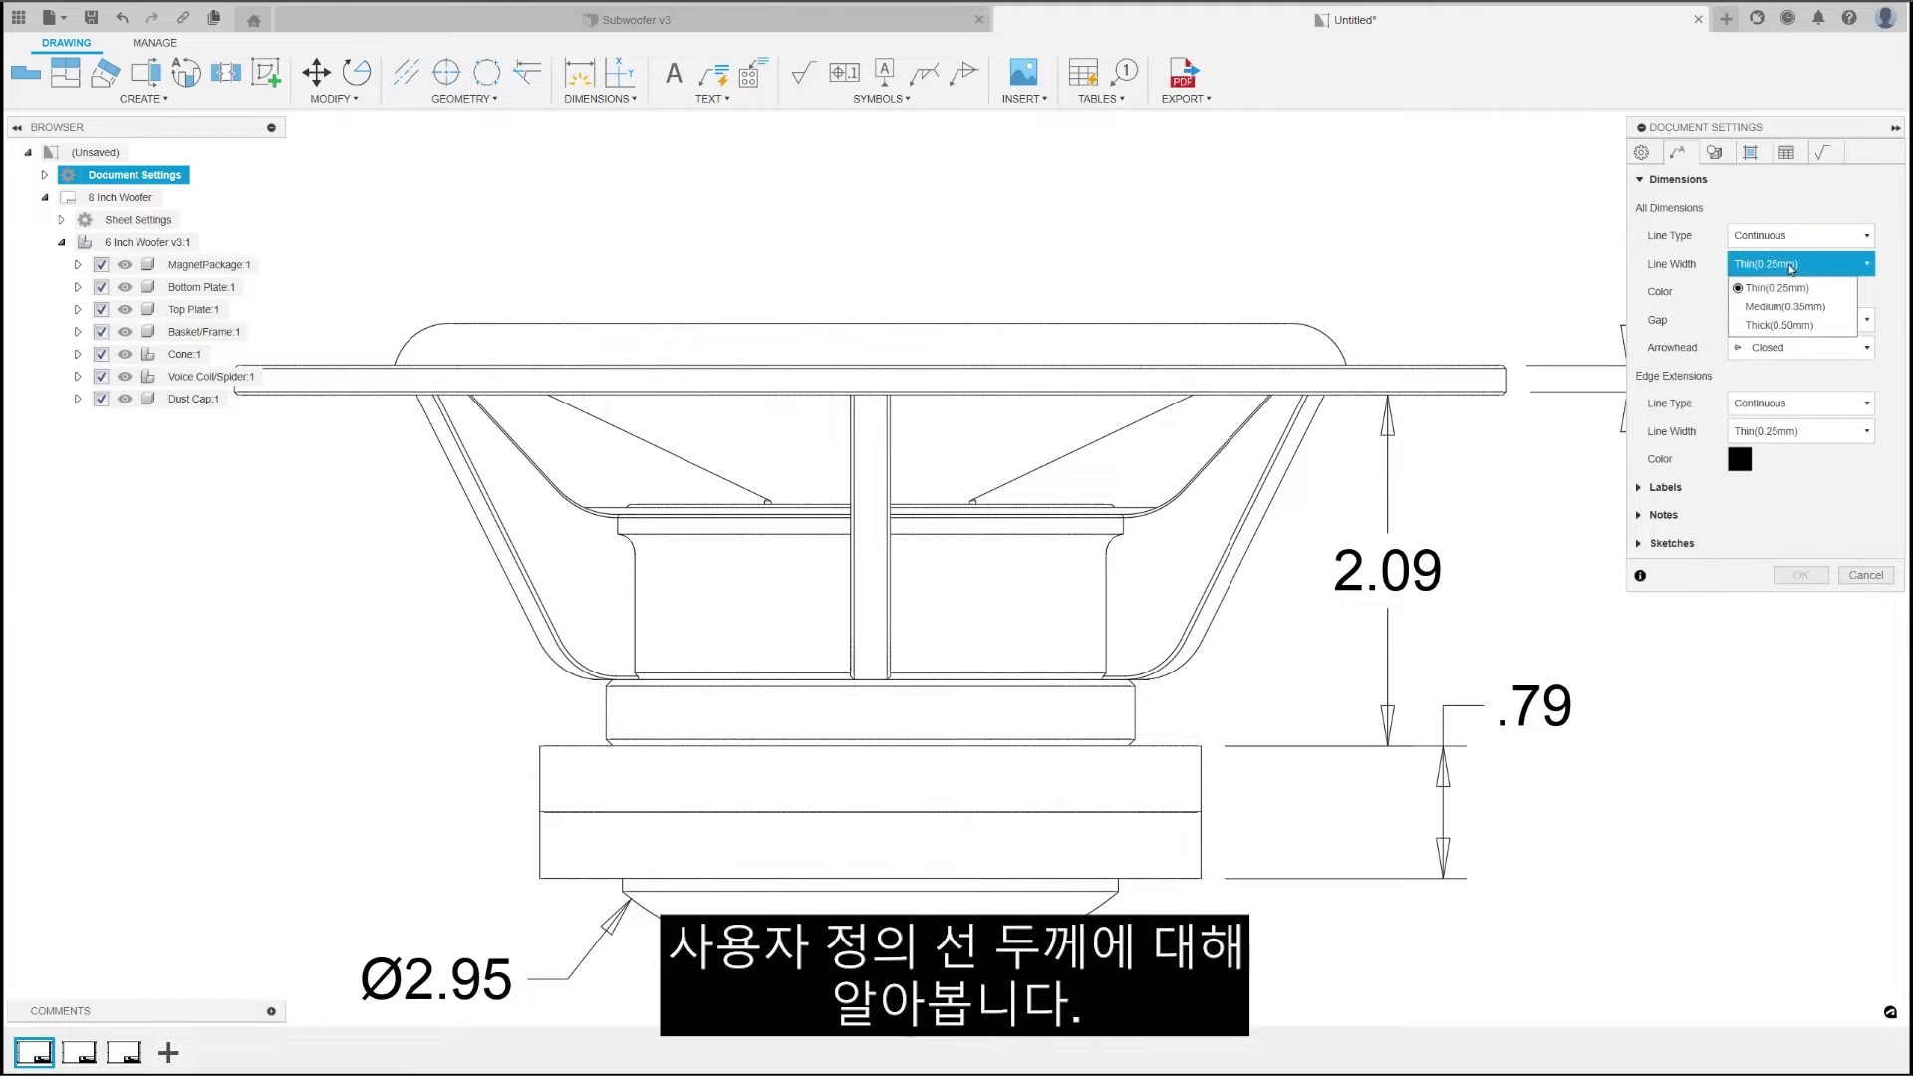
left_click(1792, 267)
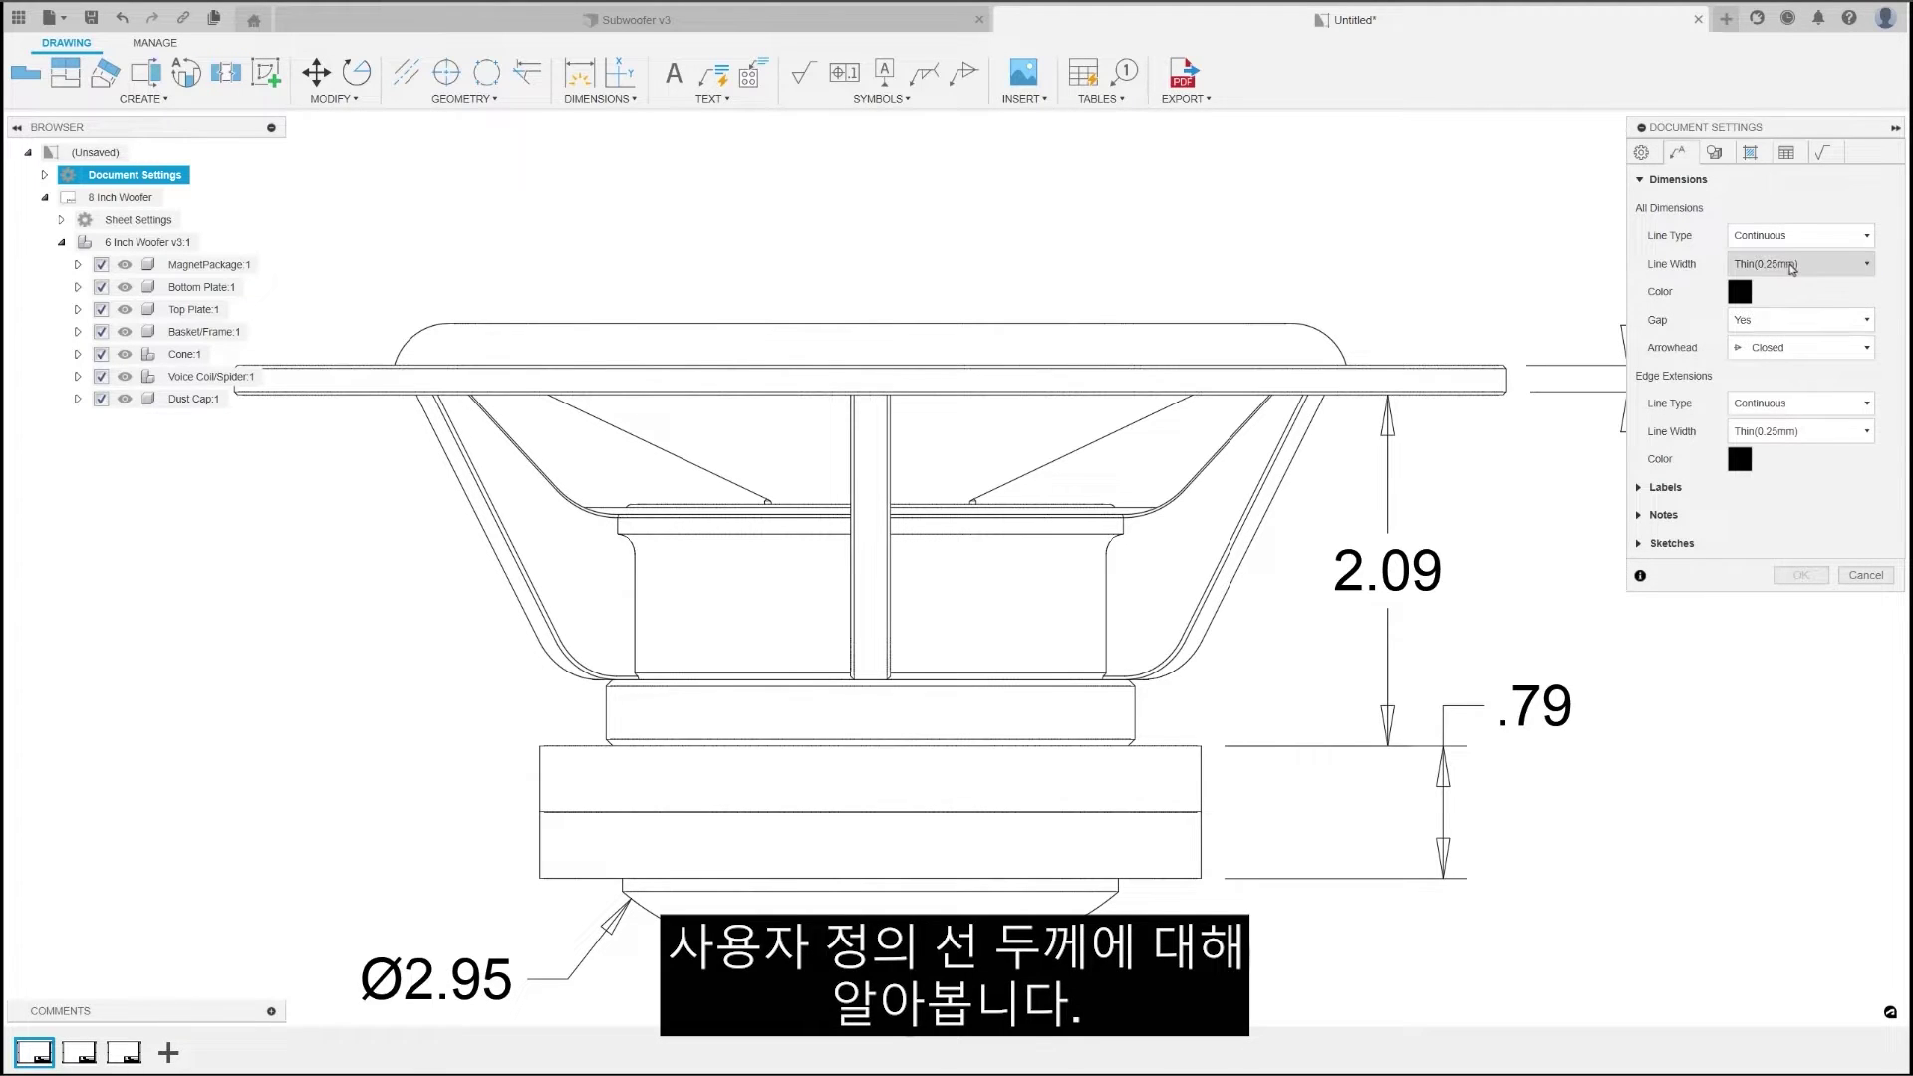
left_click(1823, 431)
left_click(1830, 440)
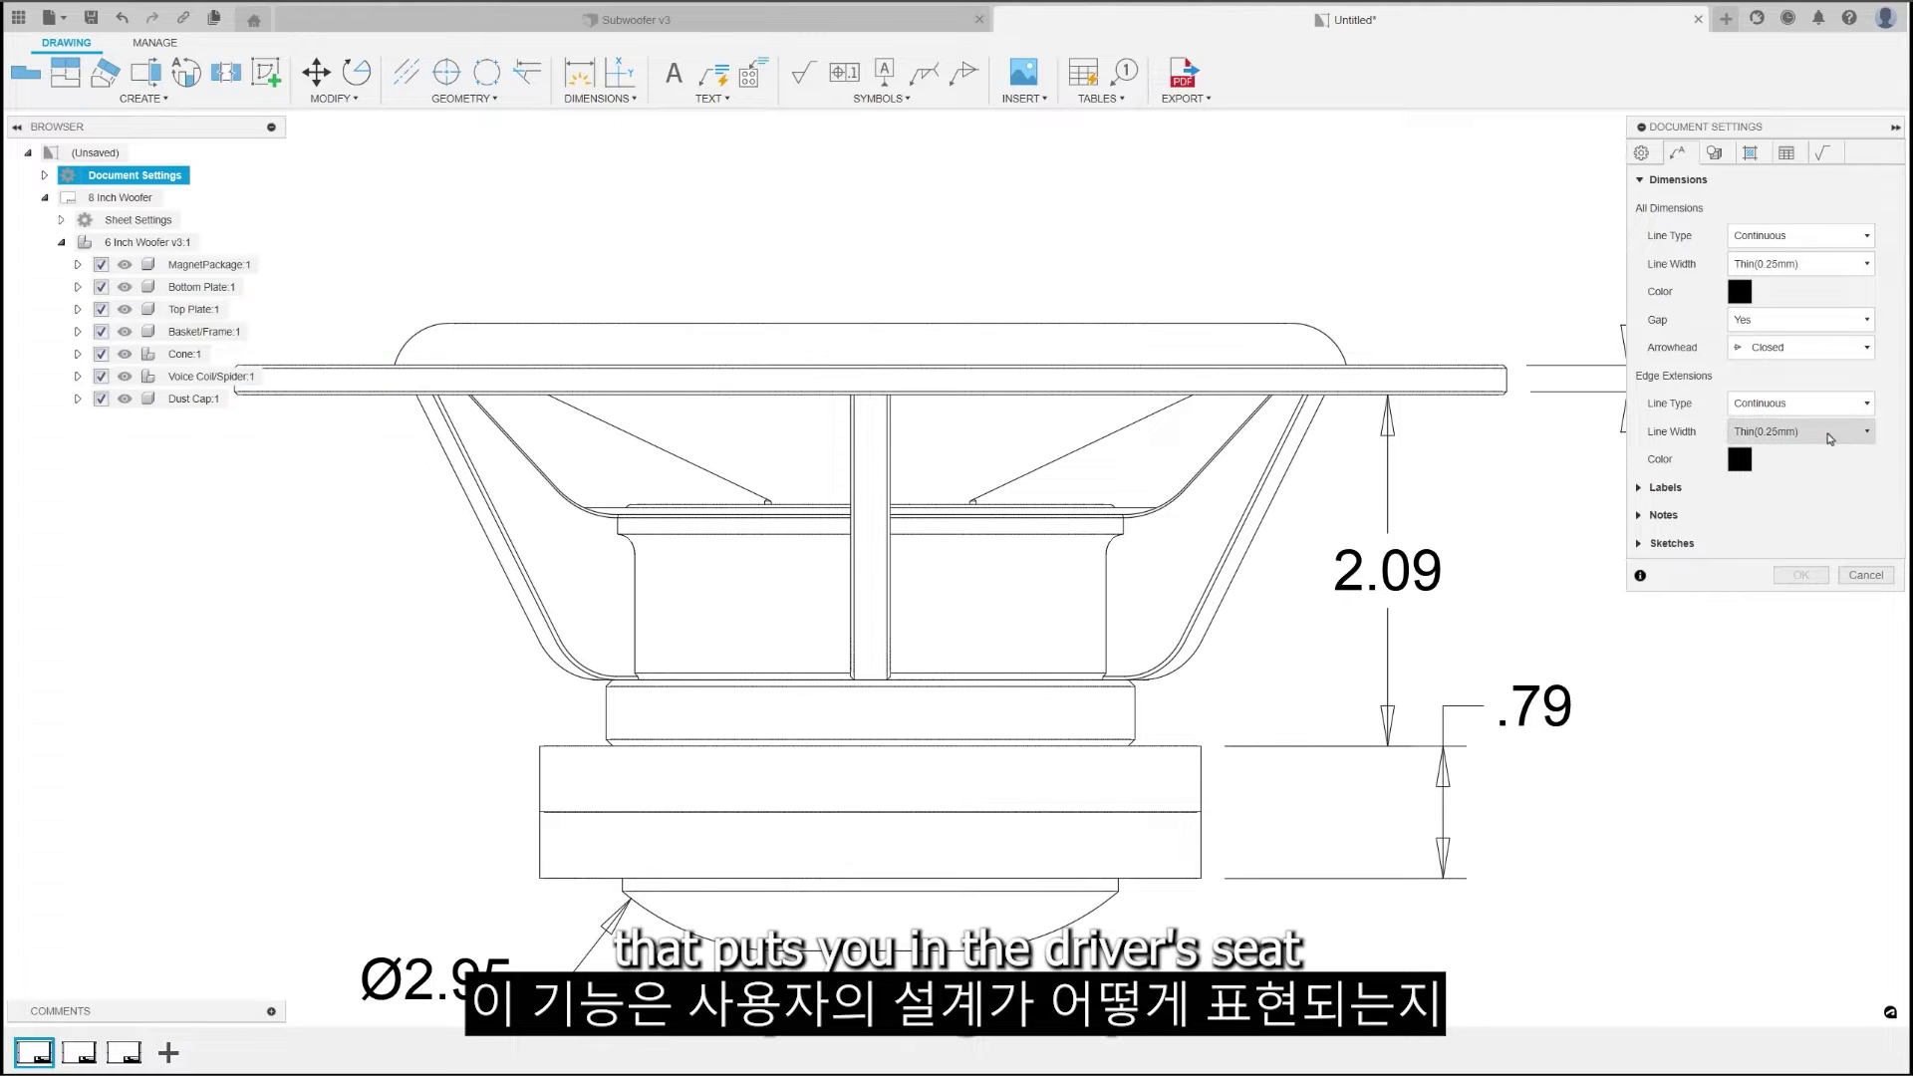
left_click(1641, 153)
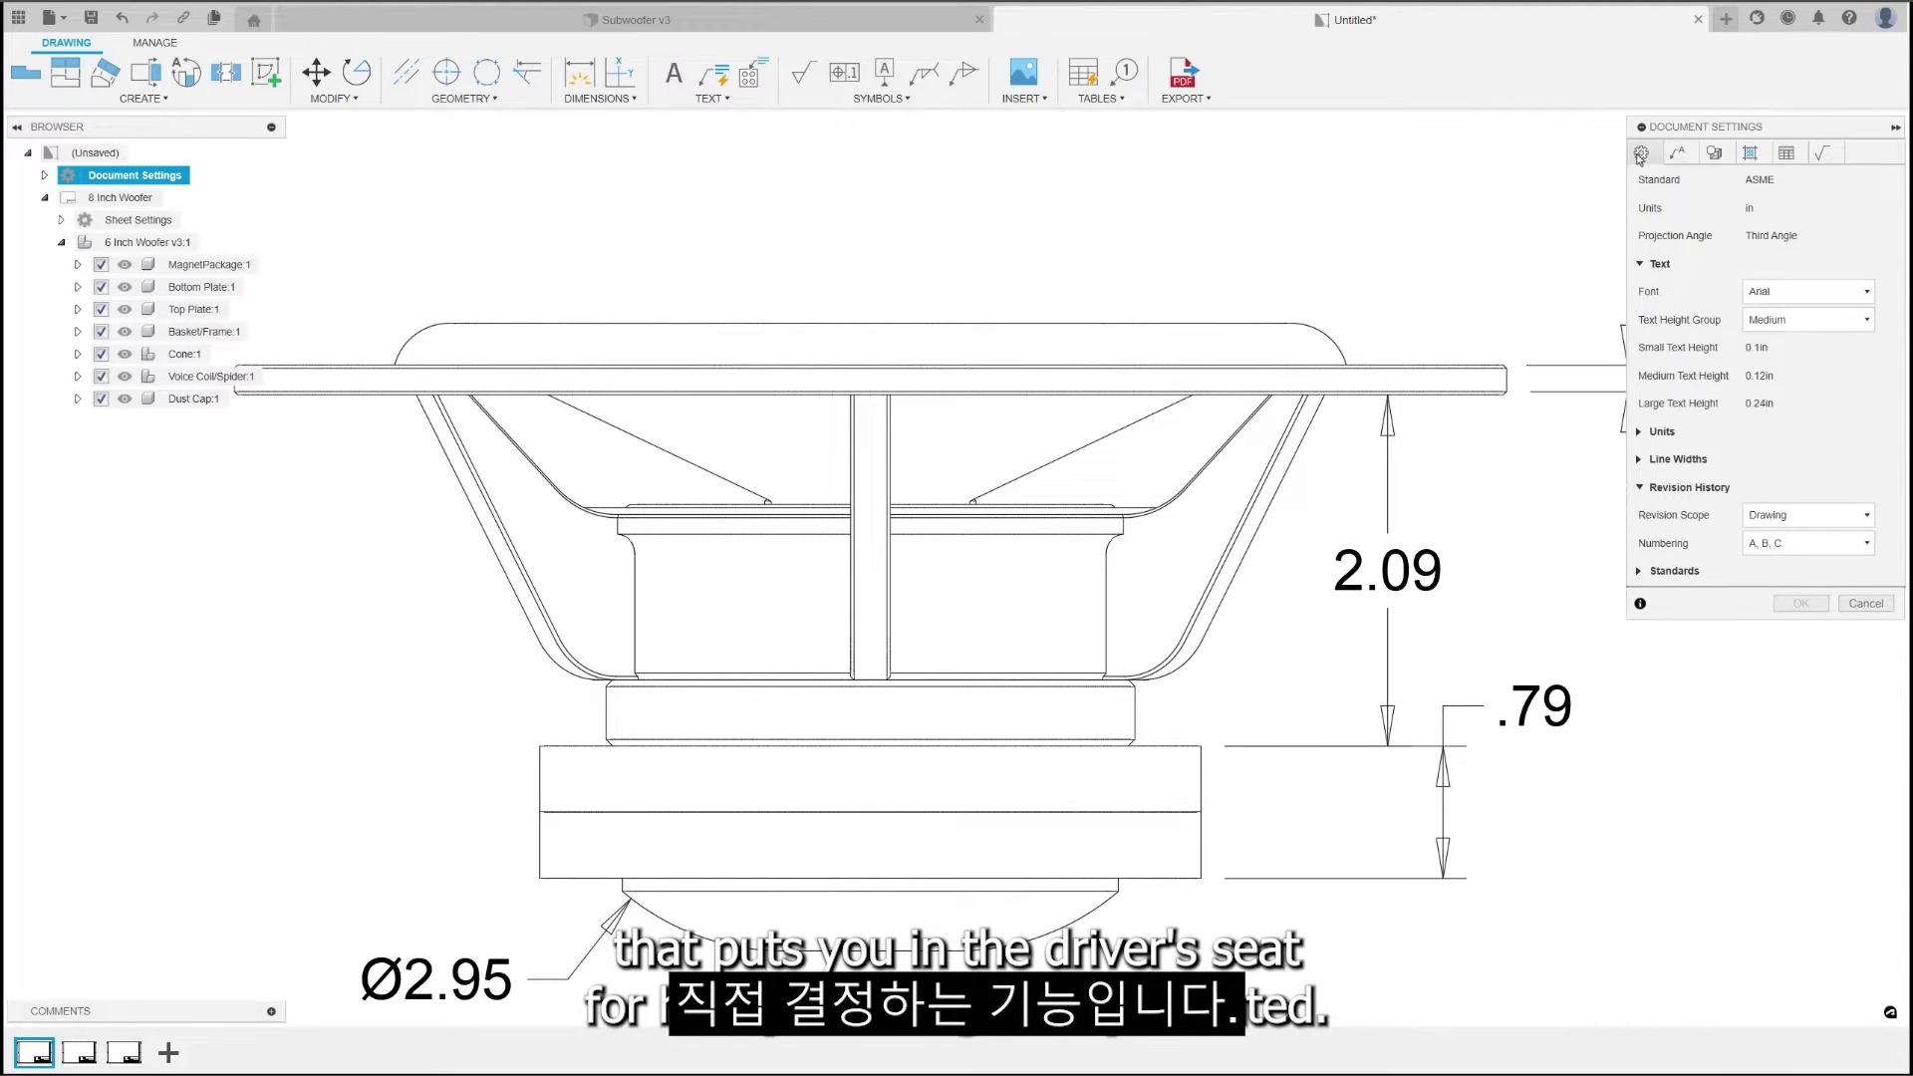
Set a Custom line width group: thin 0.13 mm, medium 0.53 mm, thick 1.20 mm
left_click(1640, 462)
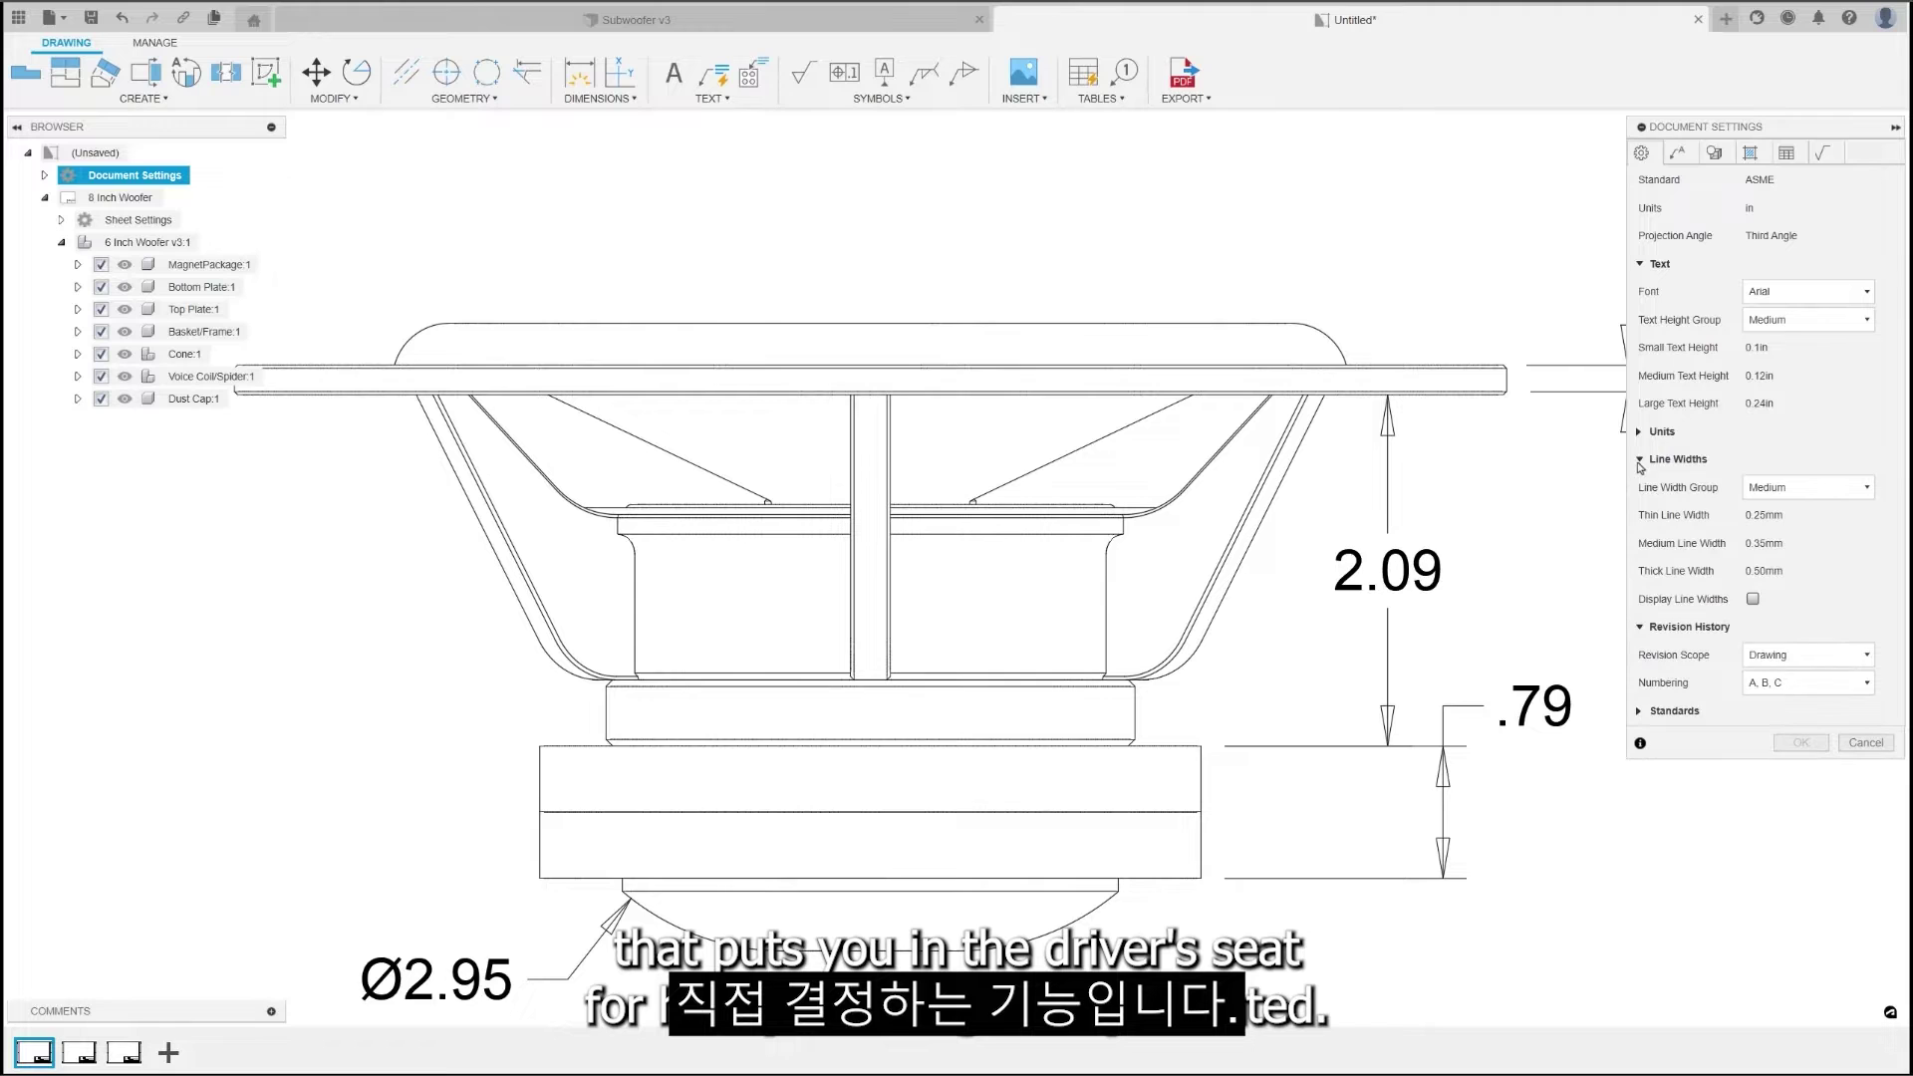
left_click(1784, 489)
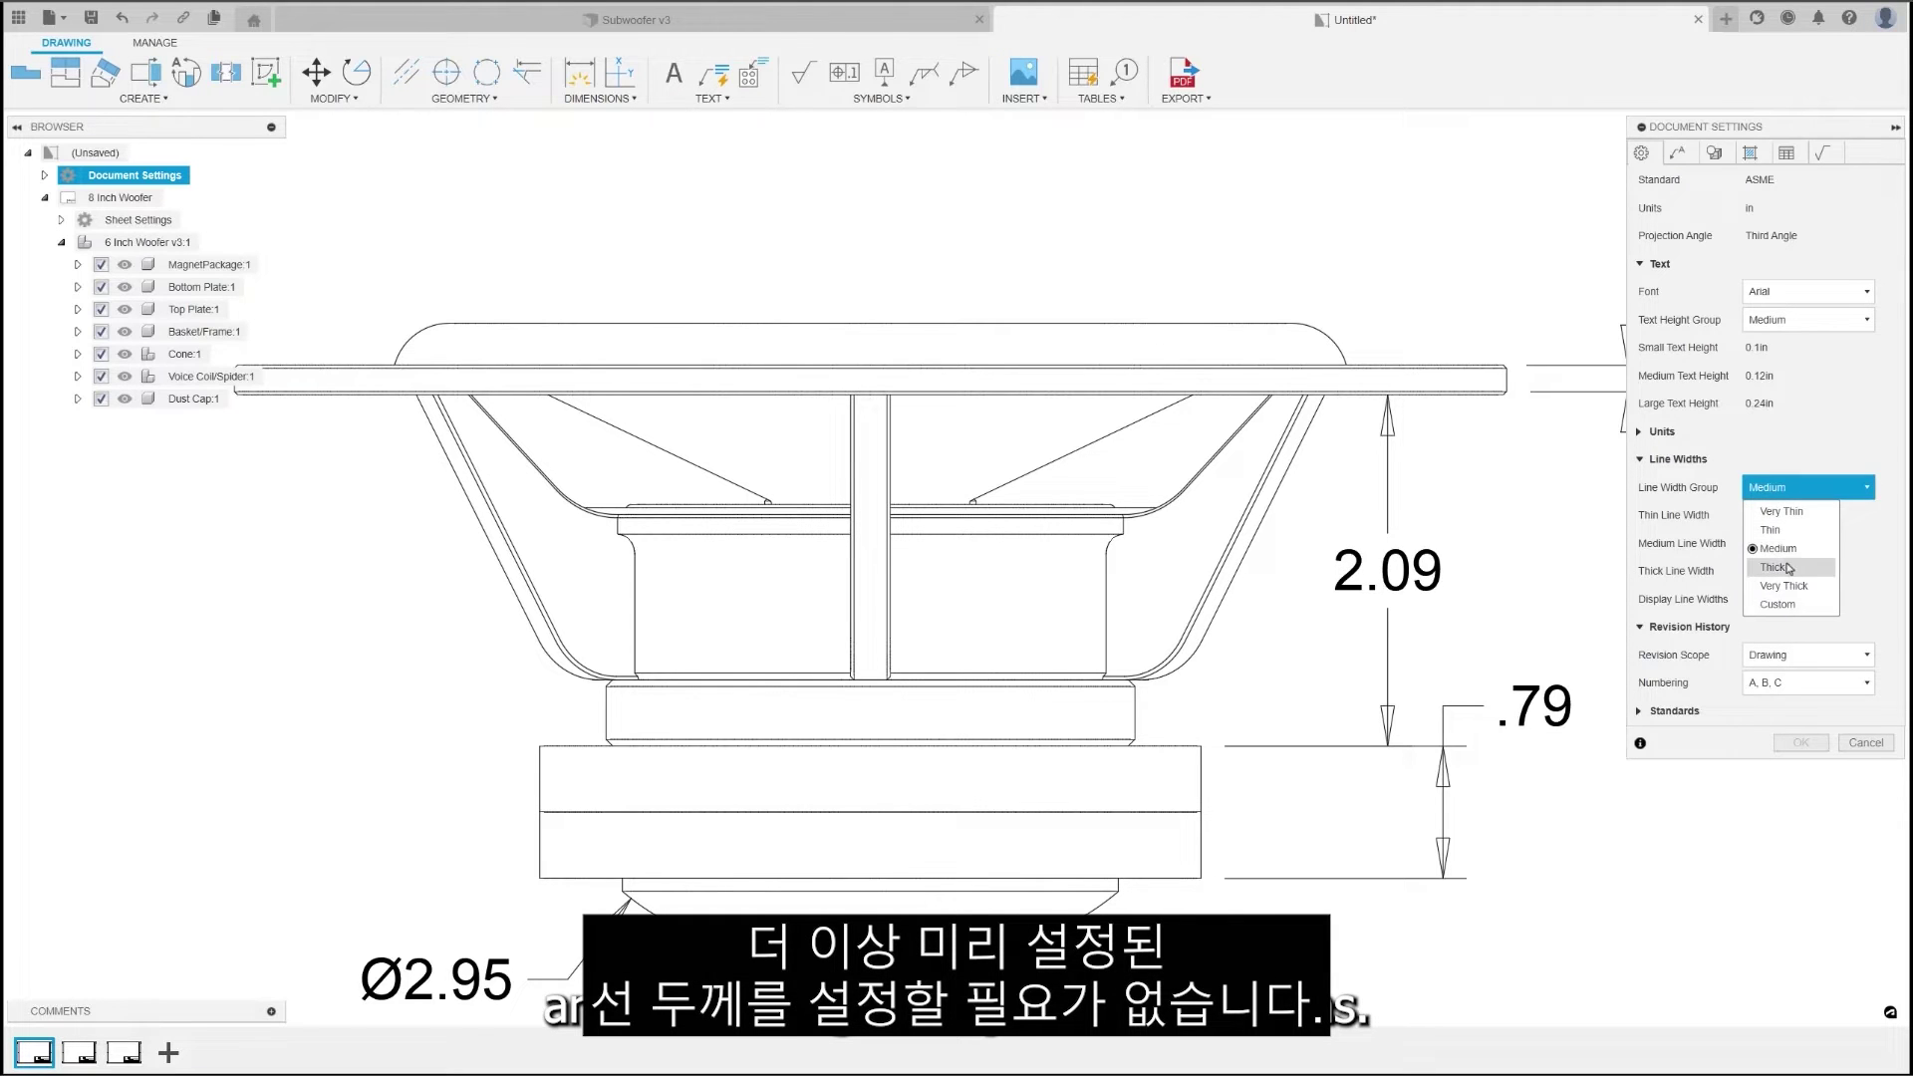
left_click(1784, 605)
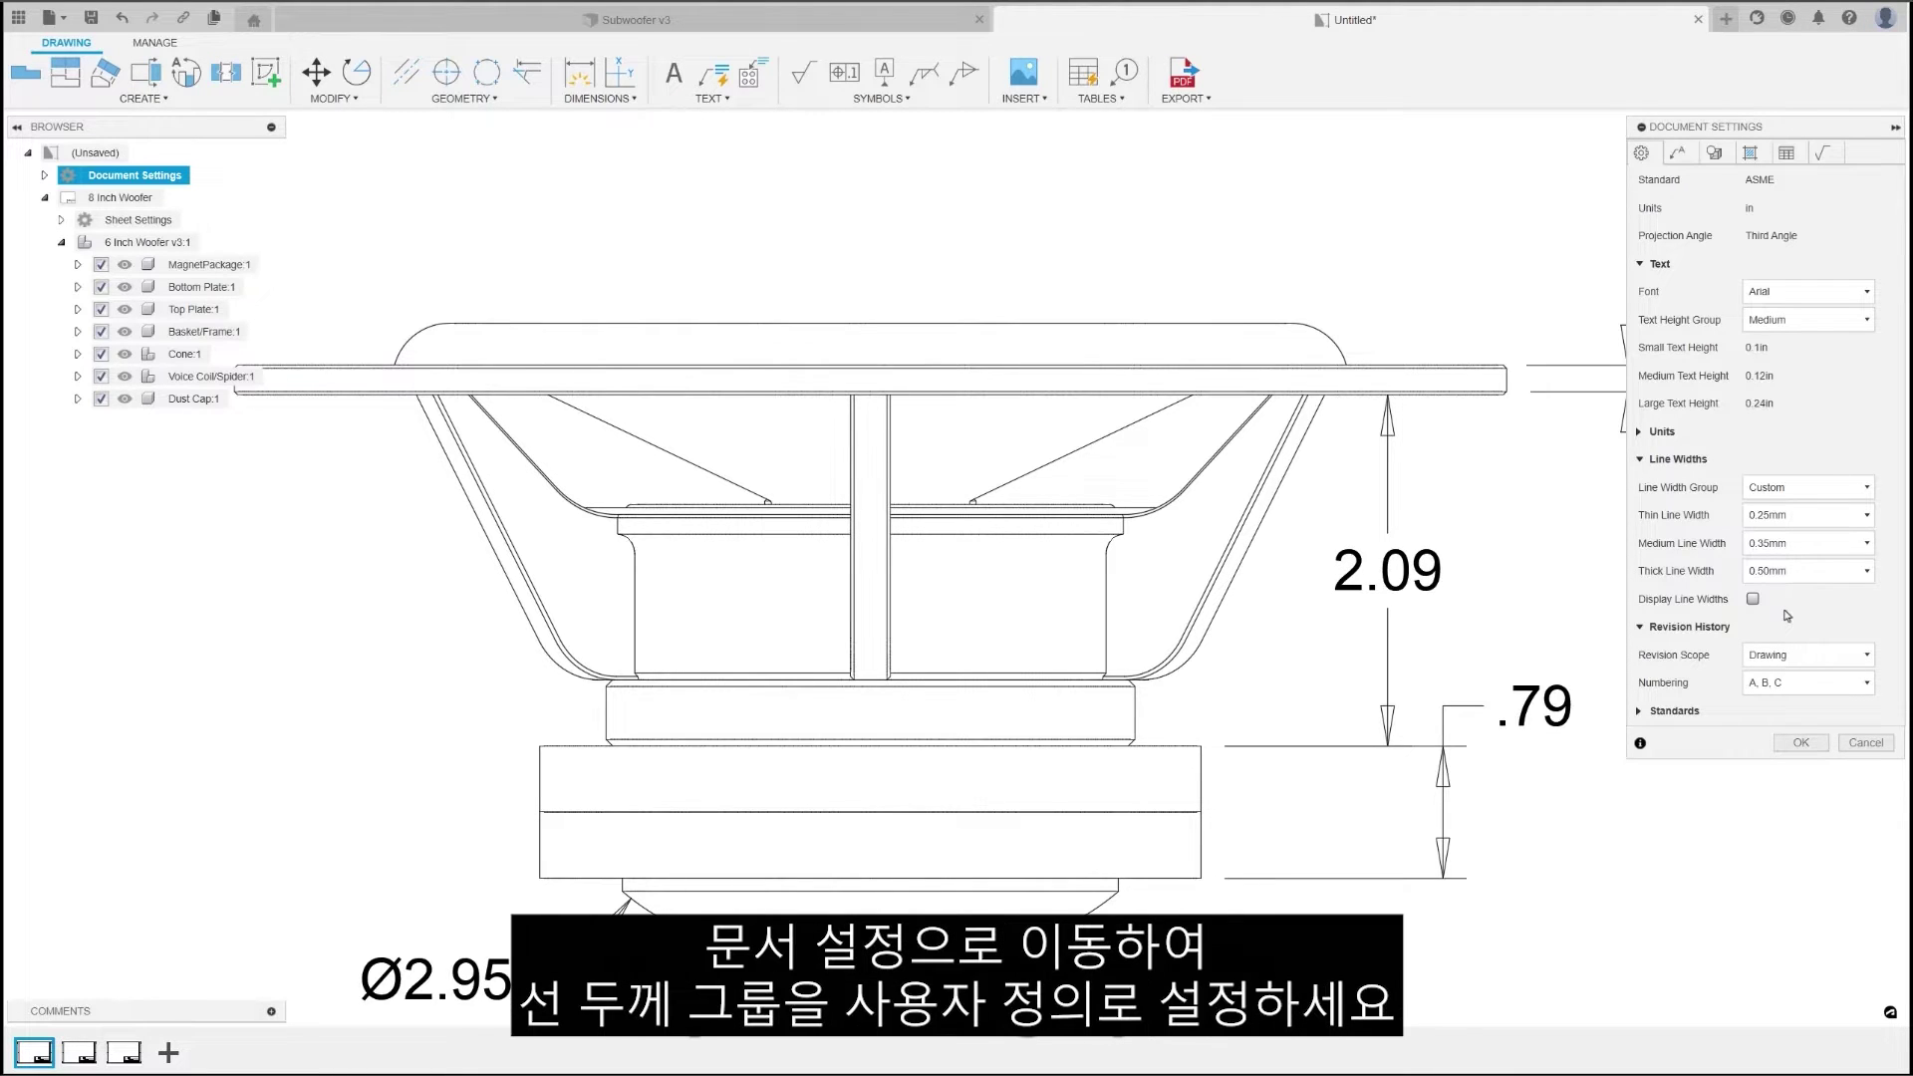
left_click(1865, 518)
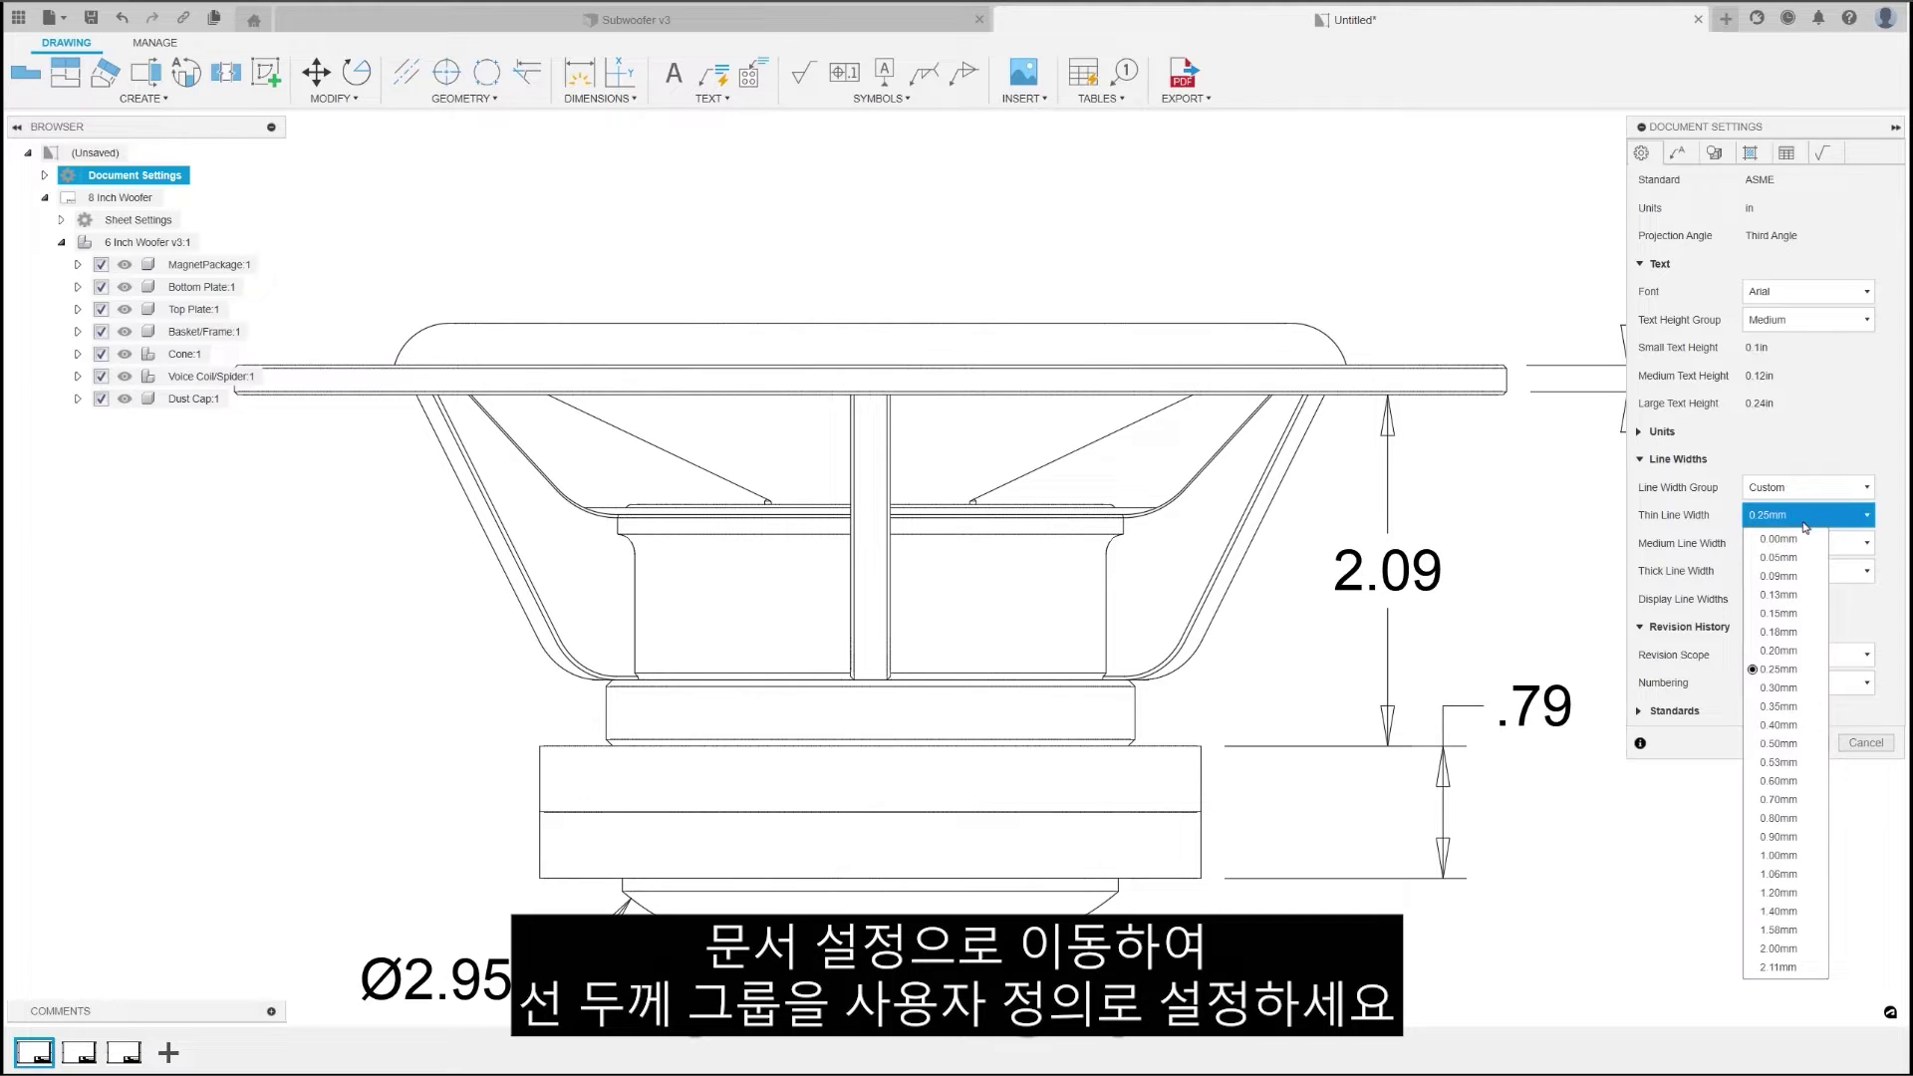
left_click(1779, 595)
left_click(1804, 543)
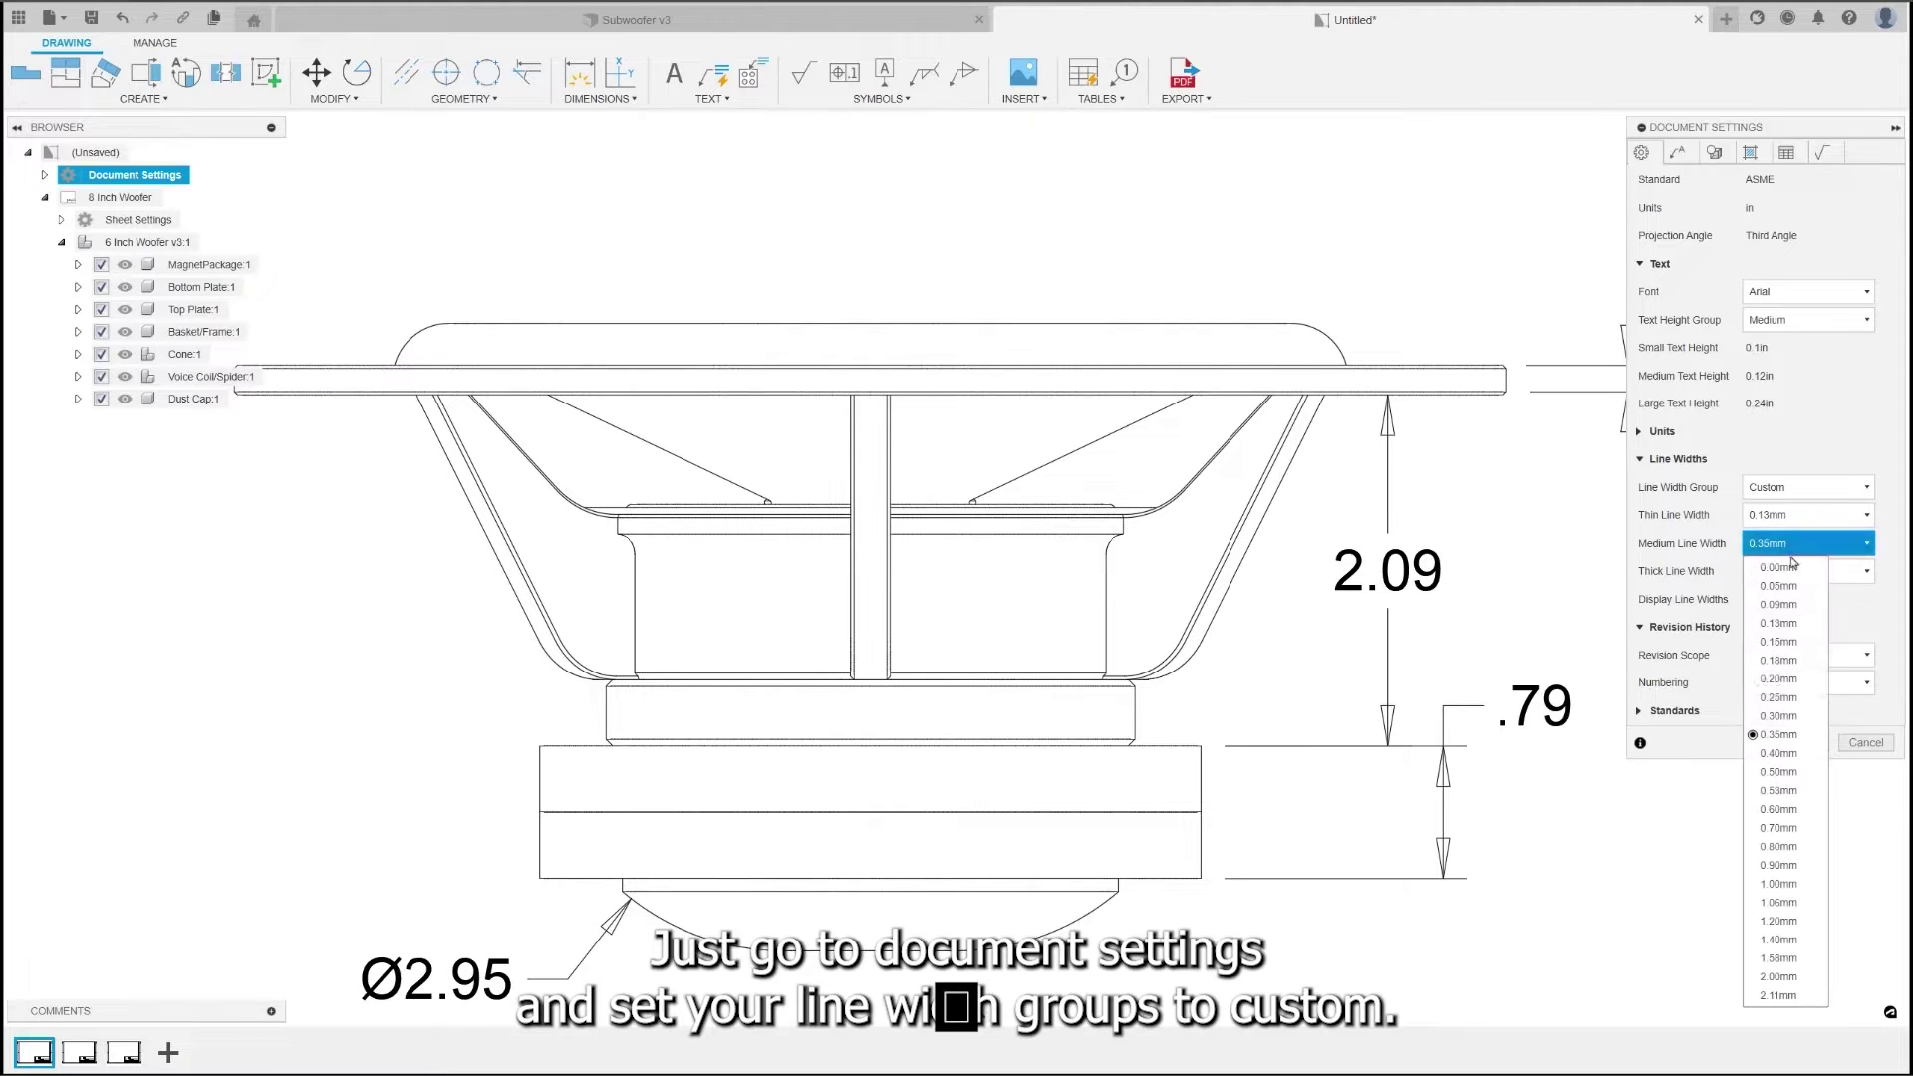
left_click(1778, 762)
left_click(1785, 576)
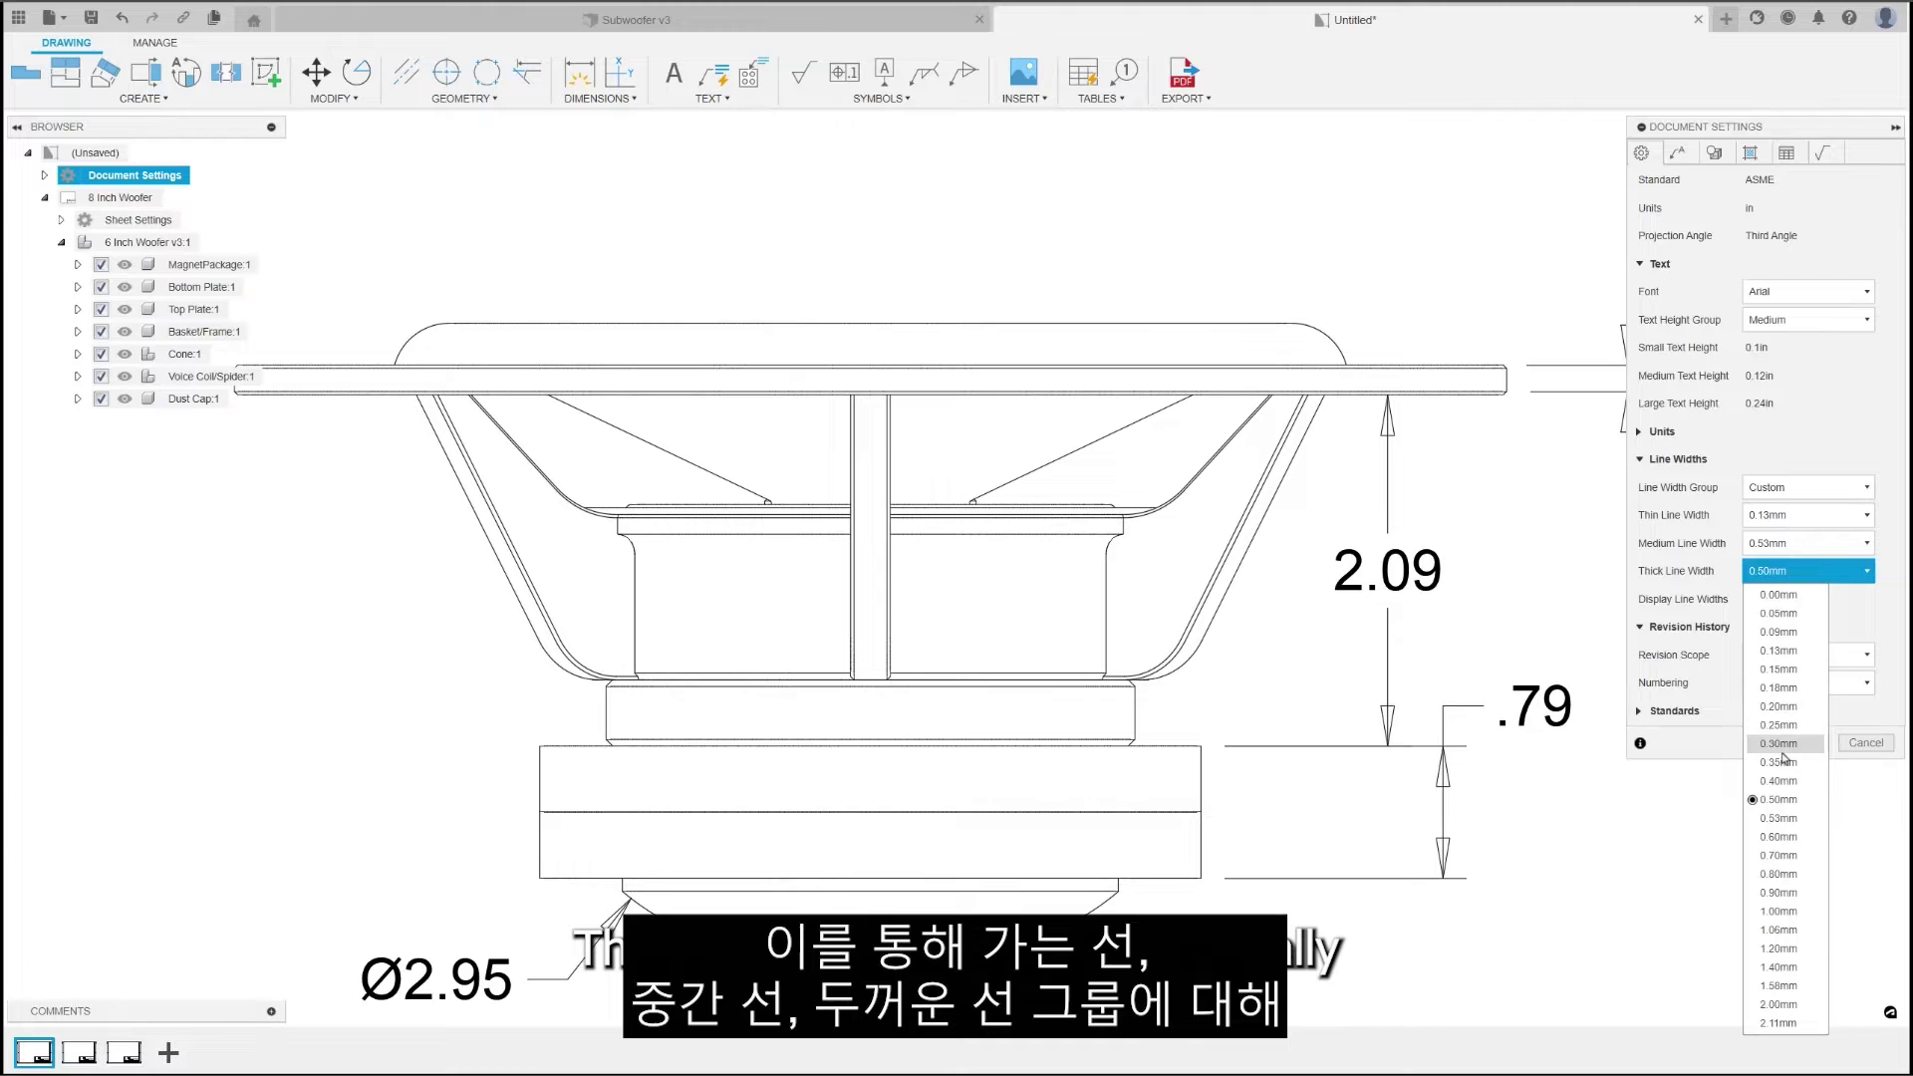
left_click(1779, 952)
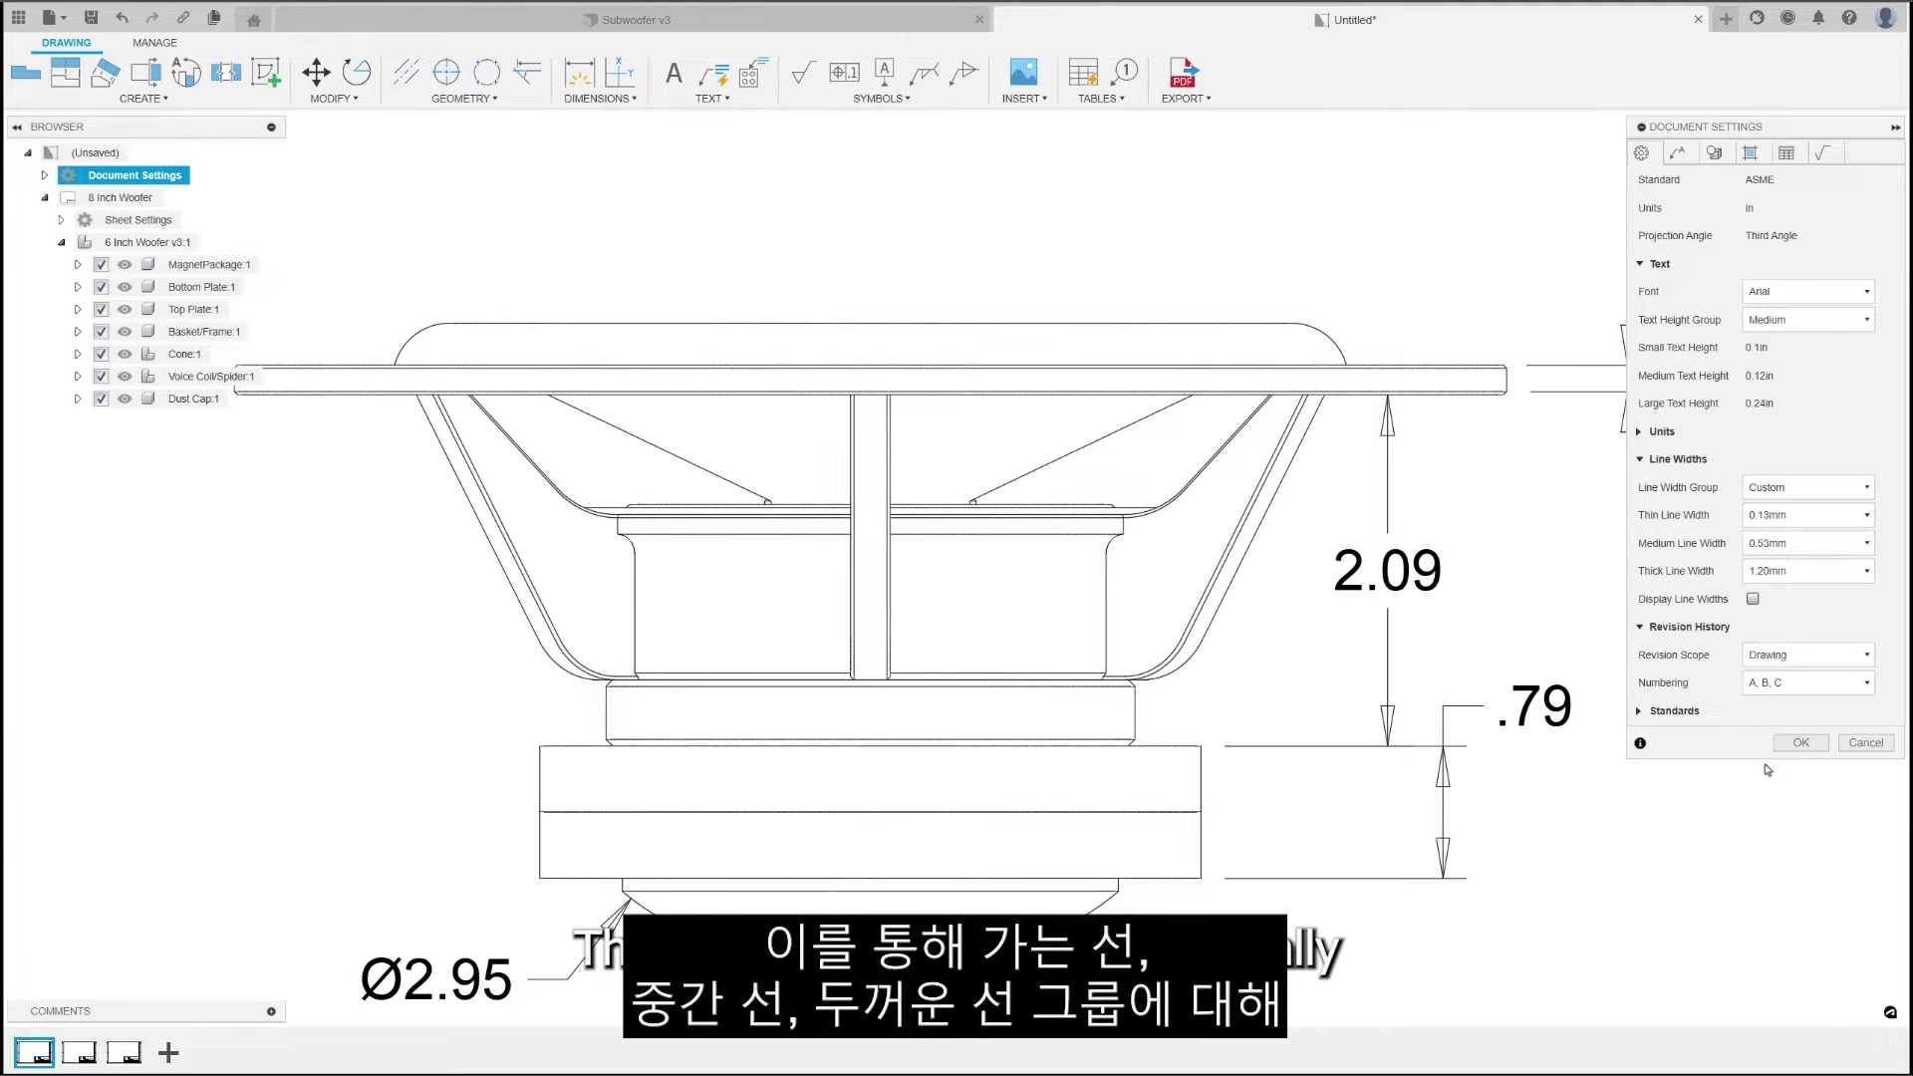
left_click(1800, 743)
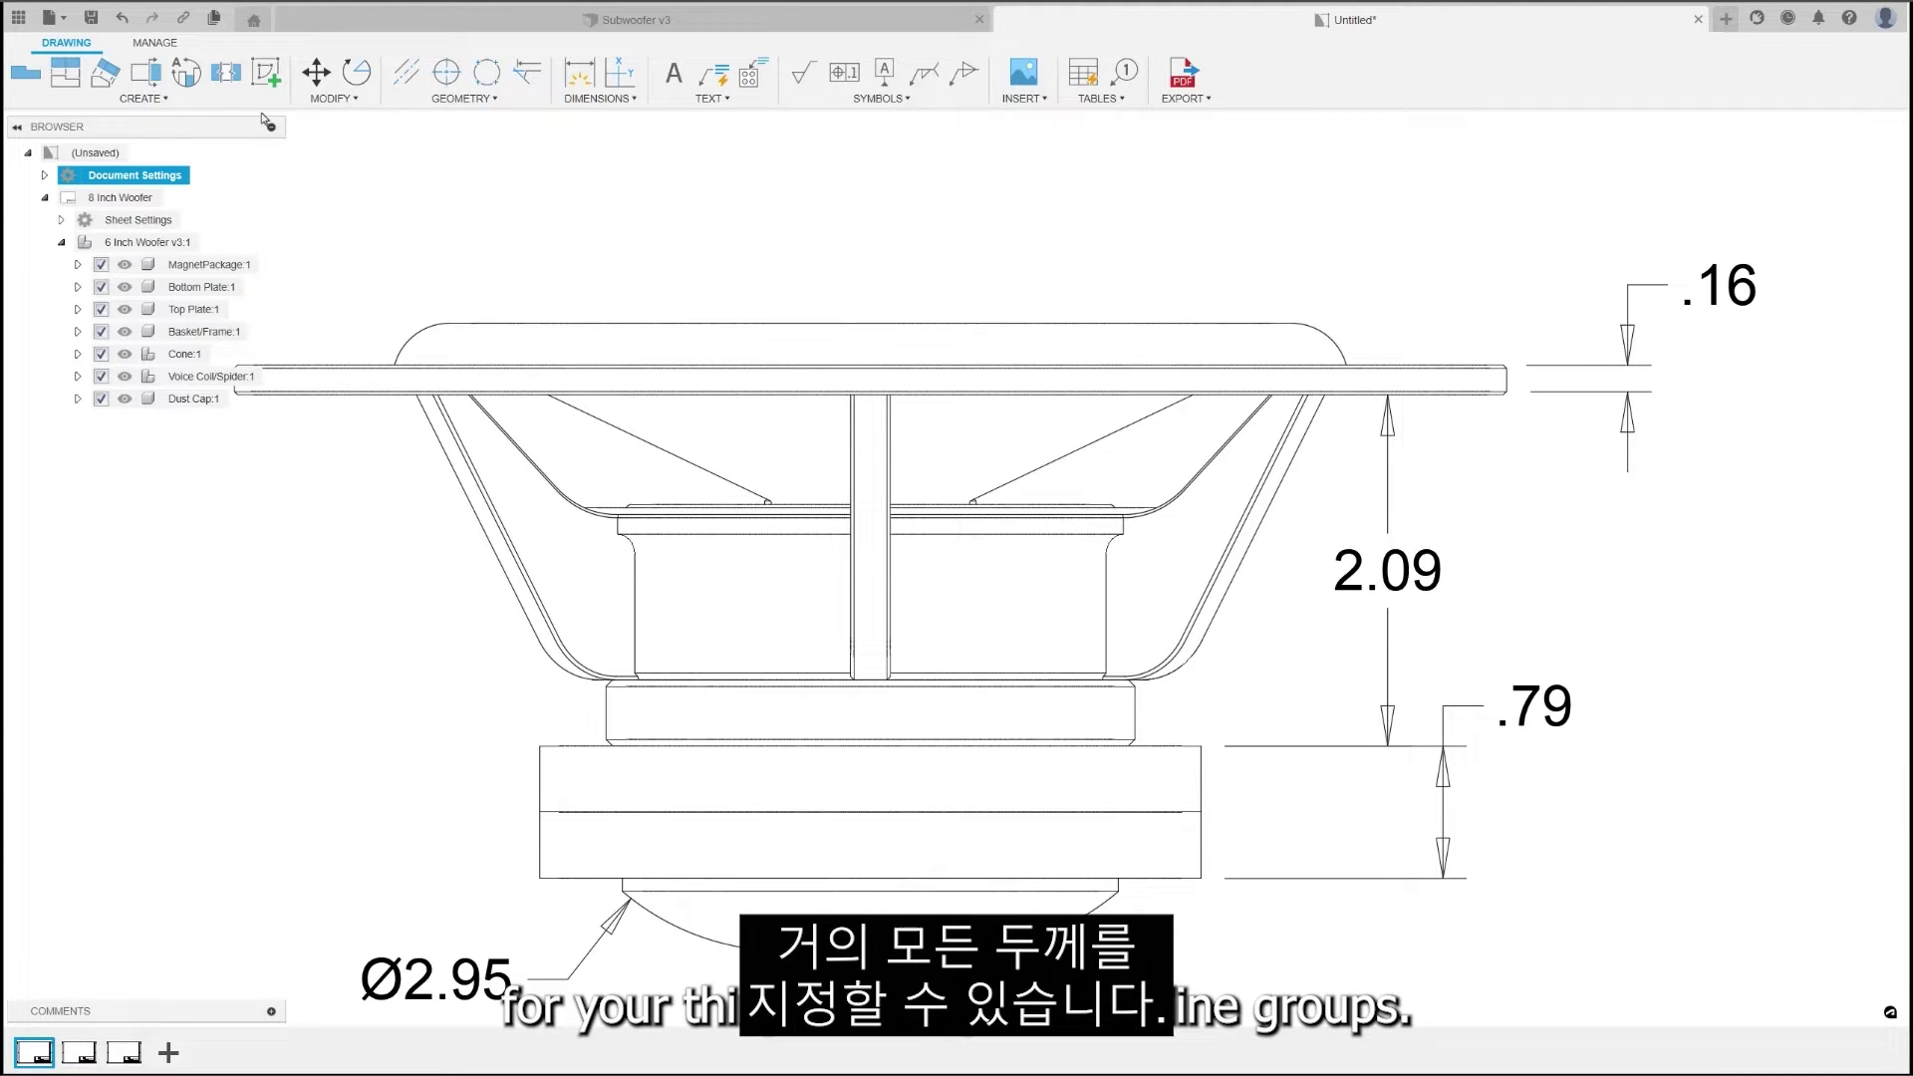
Check the dimension line width options again in Document Settings
left_click(199, 177)
left_click(1678, 152)
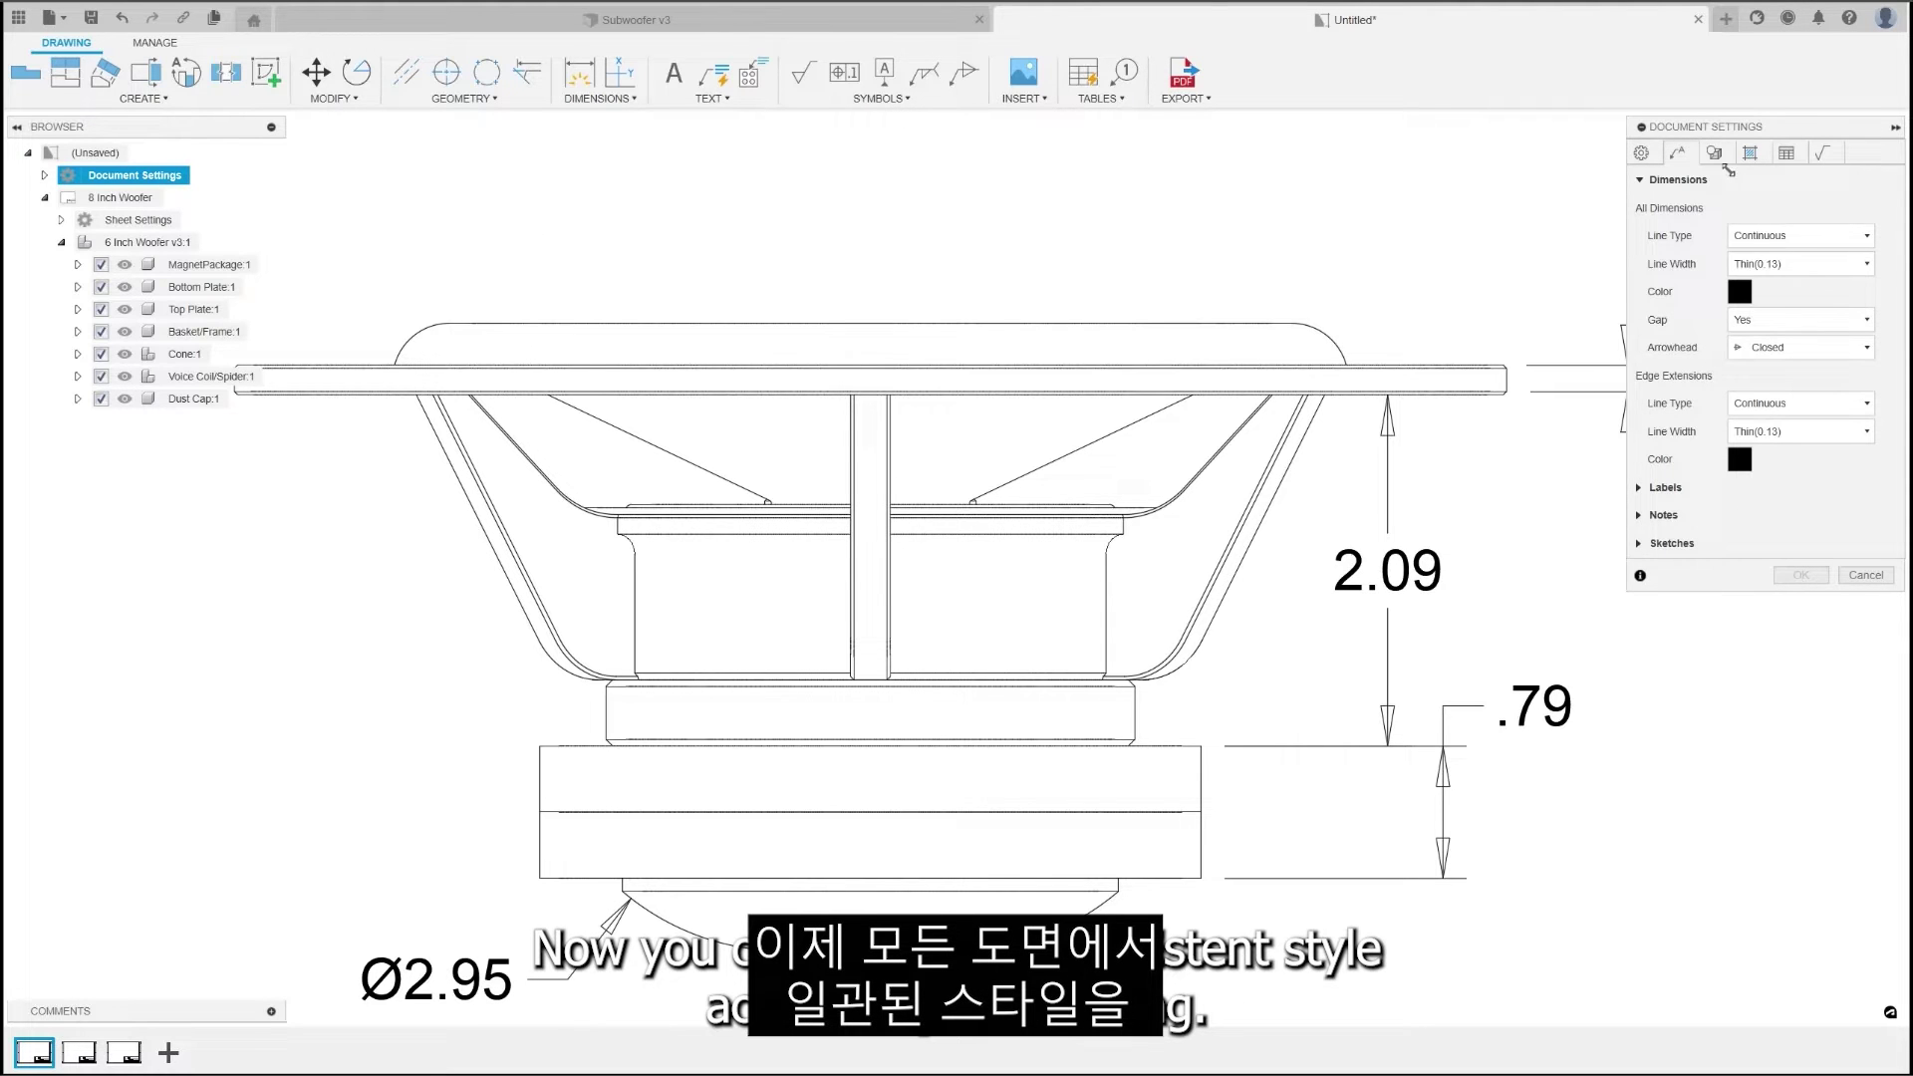
left_click(1791, 265)
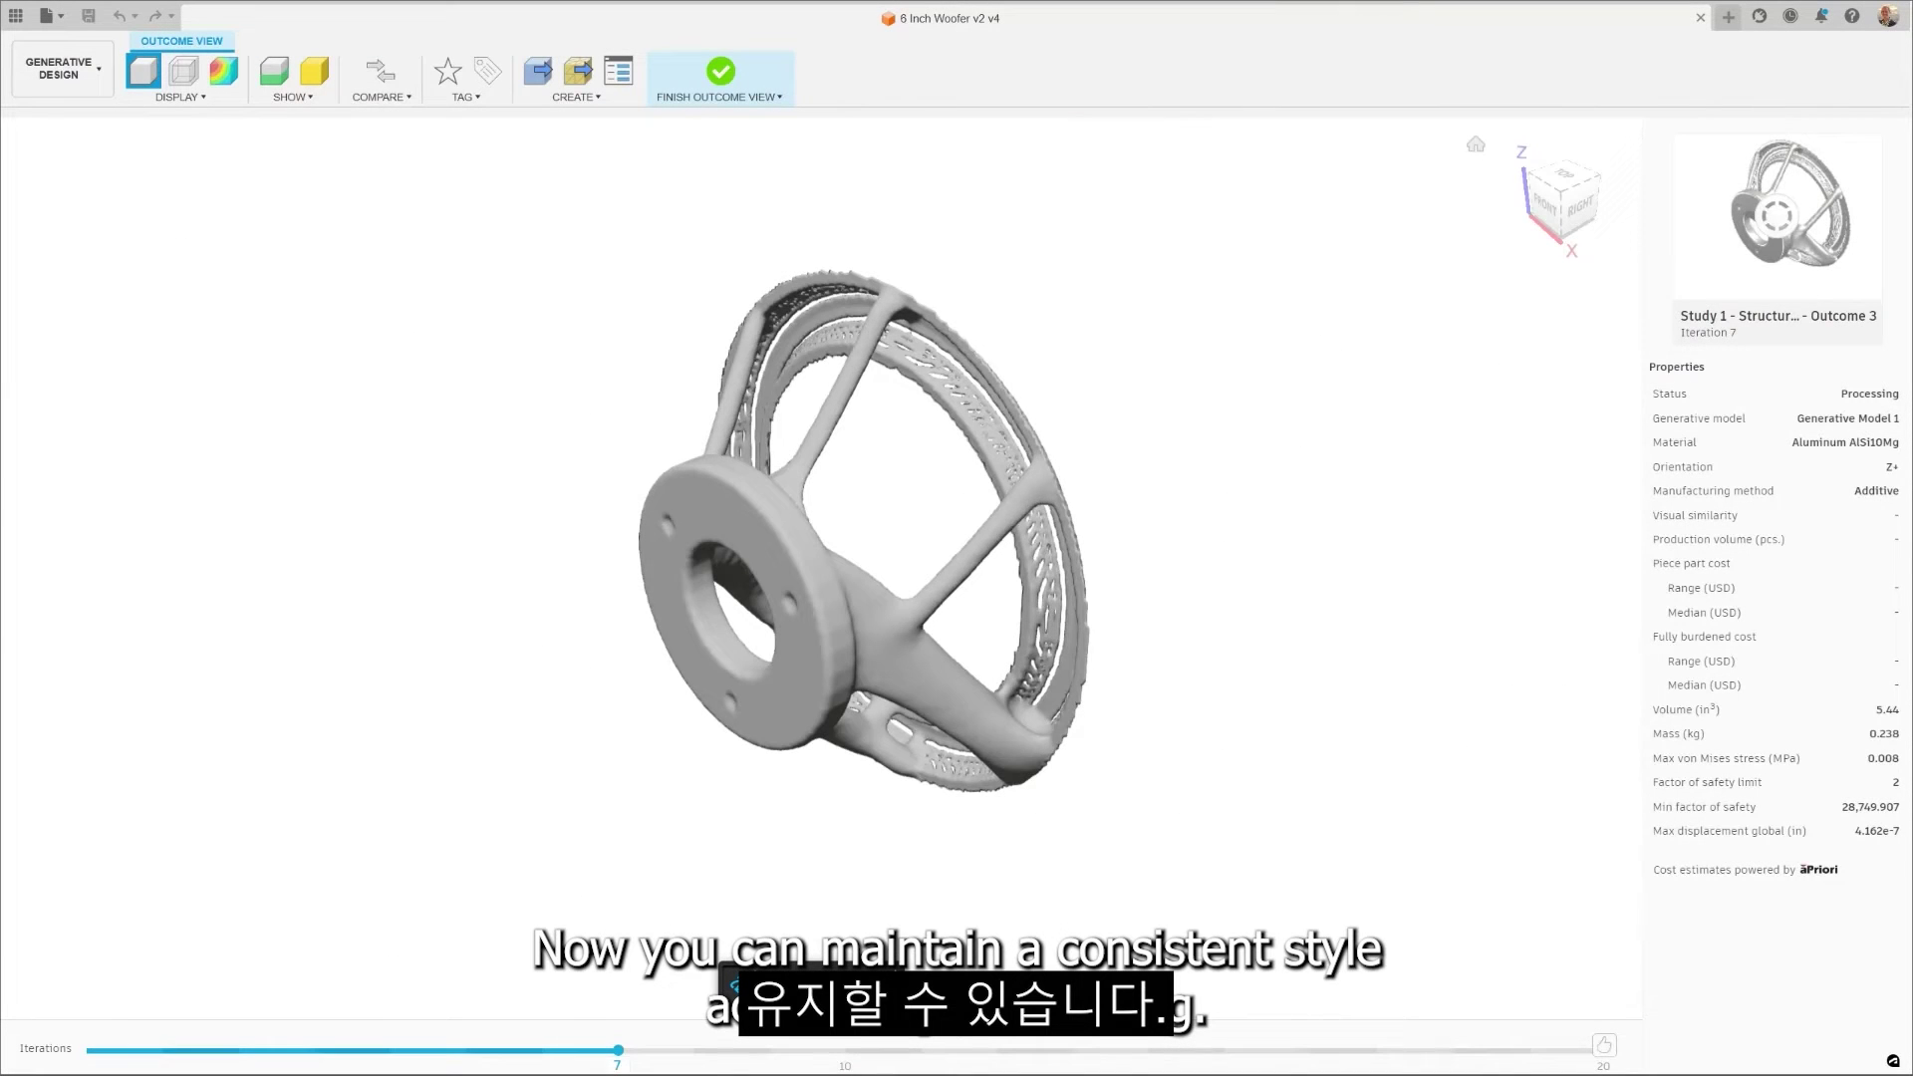
View Outcome 2's final iteration from above with stress shown, then finish the outcome view
left_click(1605, 1046)
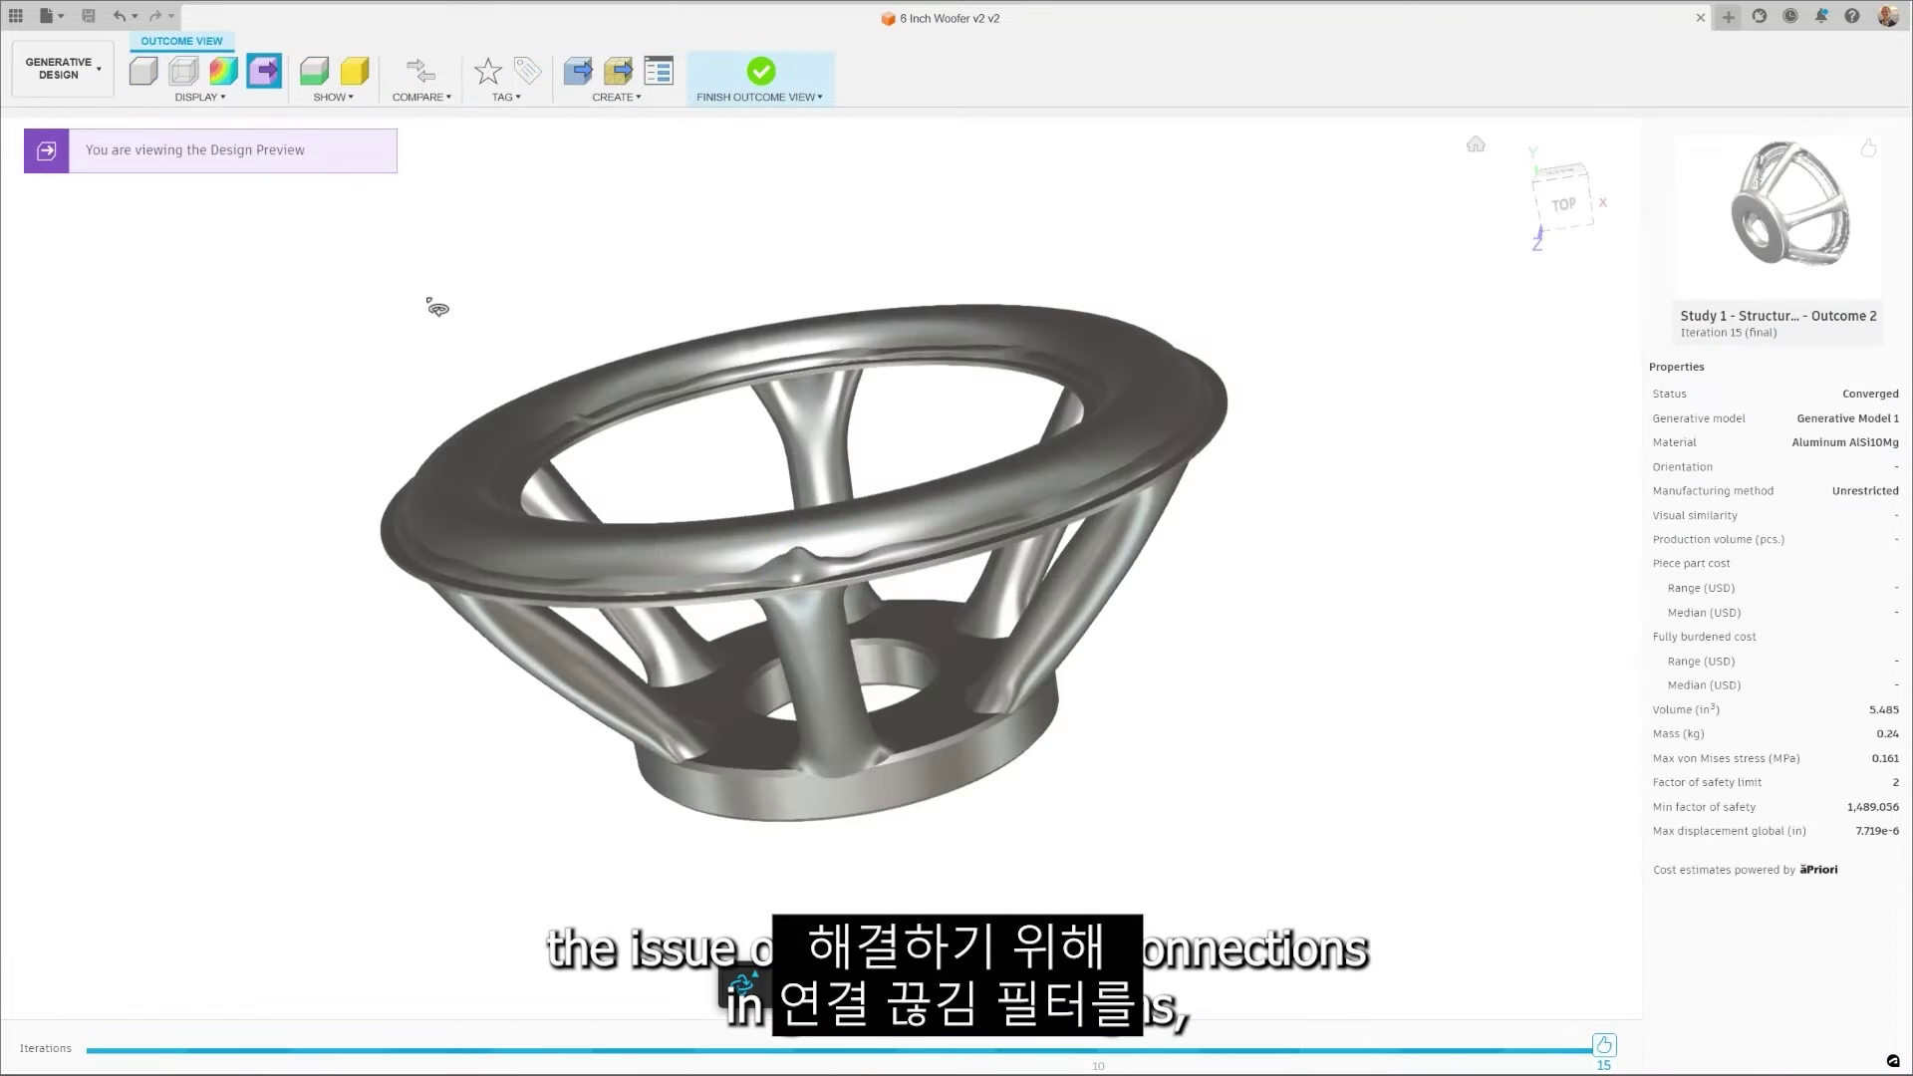
mouse_move(428, 299)
middle_mouse_down("shift")
mouse_move(661, 256)
mouse_move(603, 284)
mouse_move(329, 308)
mouse_move(422, 344)
mouse_move(485, 257)
mouse_move(409, 265)
mouse_move(759, 381)
middle_mouse_up("shift")
scroll(904, 470, "up", 10)
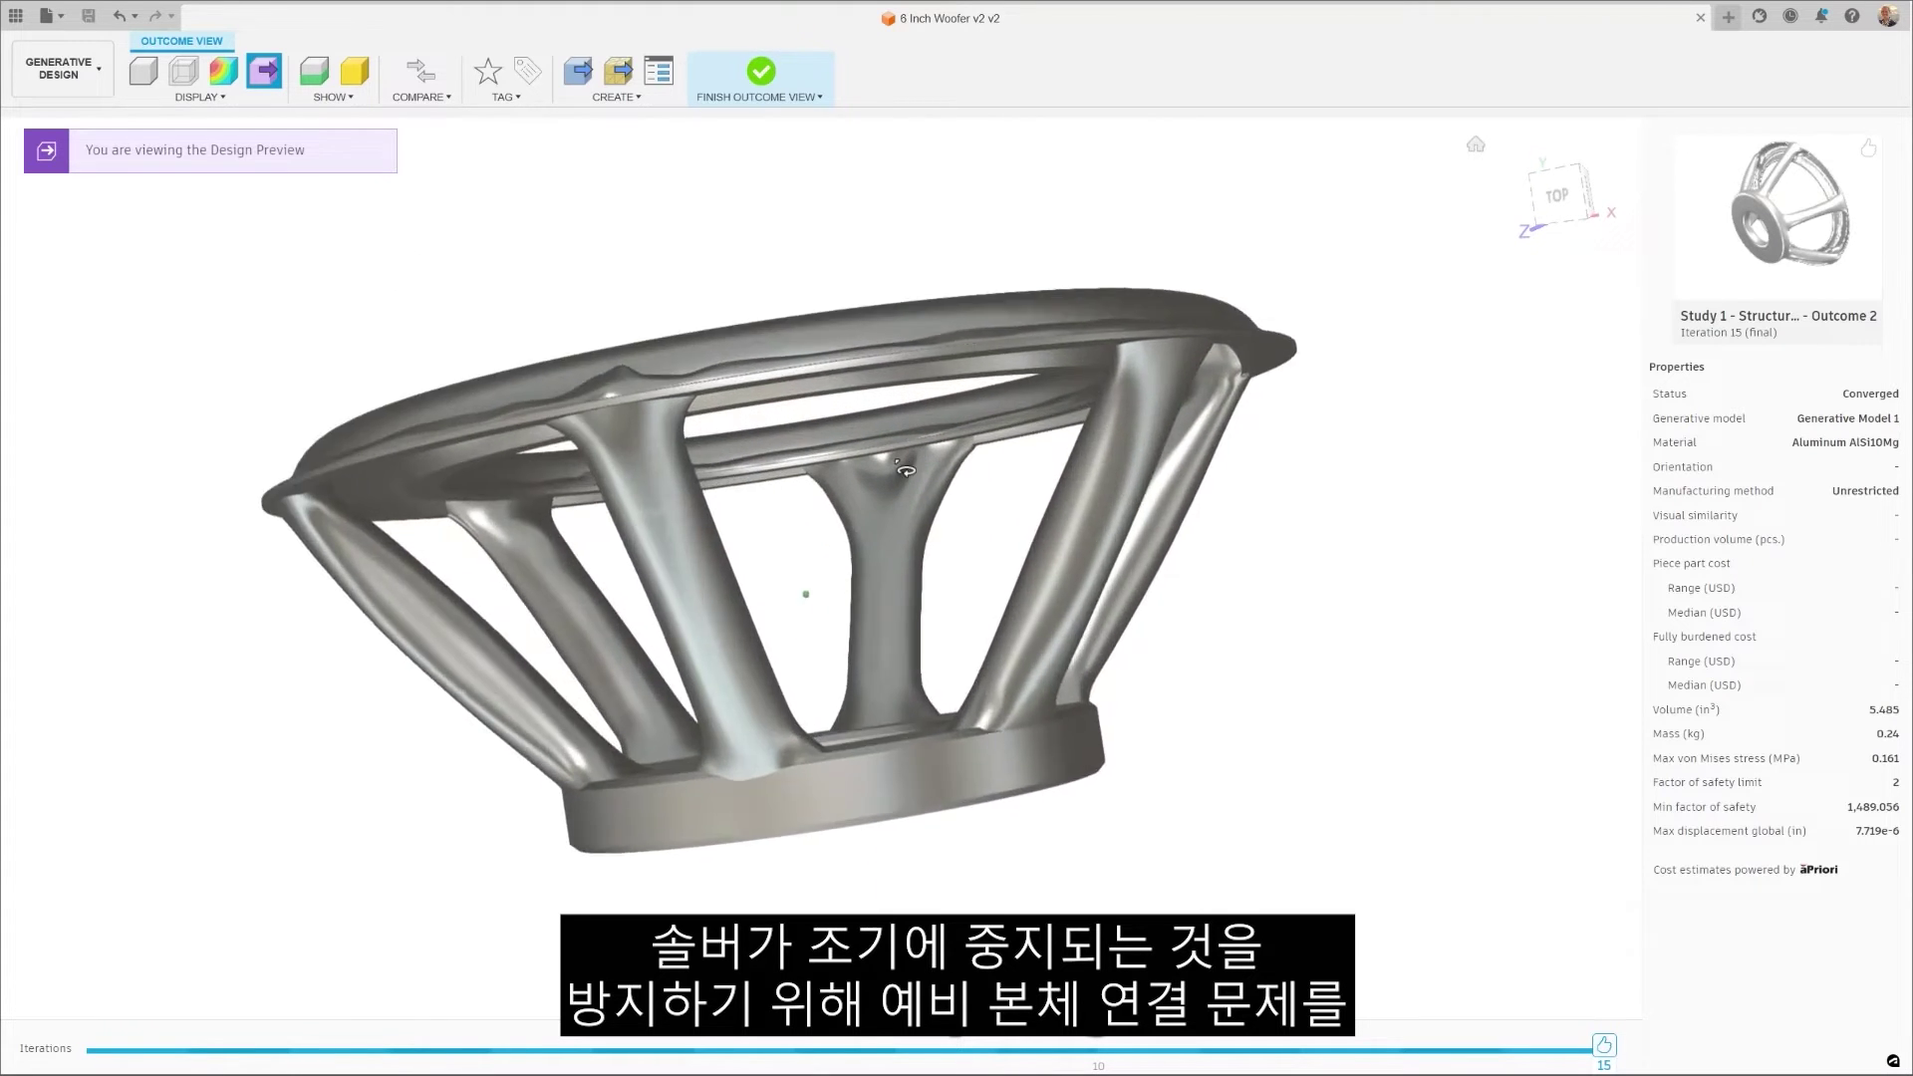
left_click(226, 73)
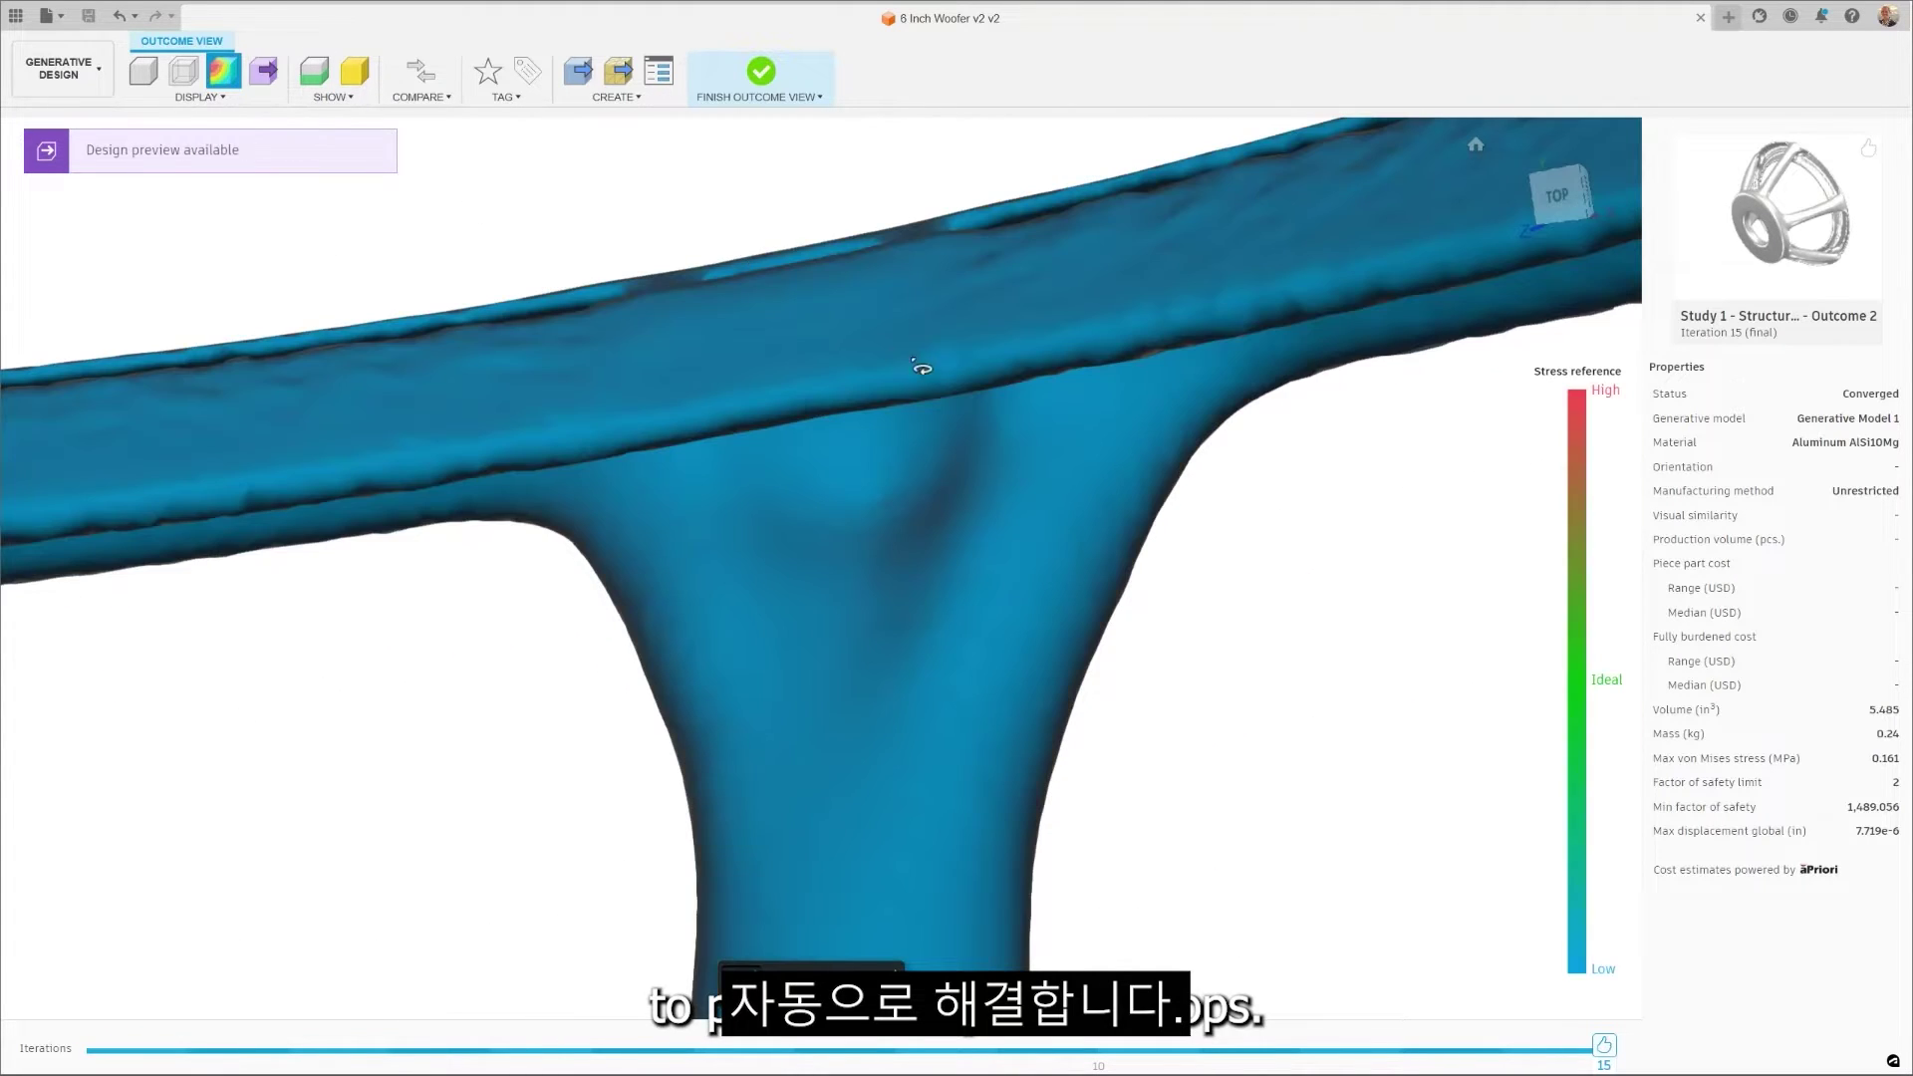
left_click(762, 74)
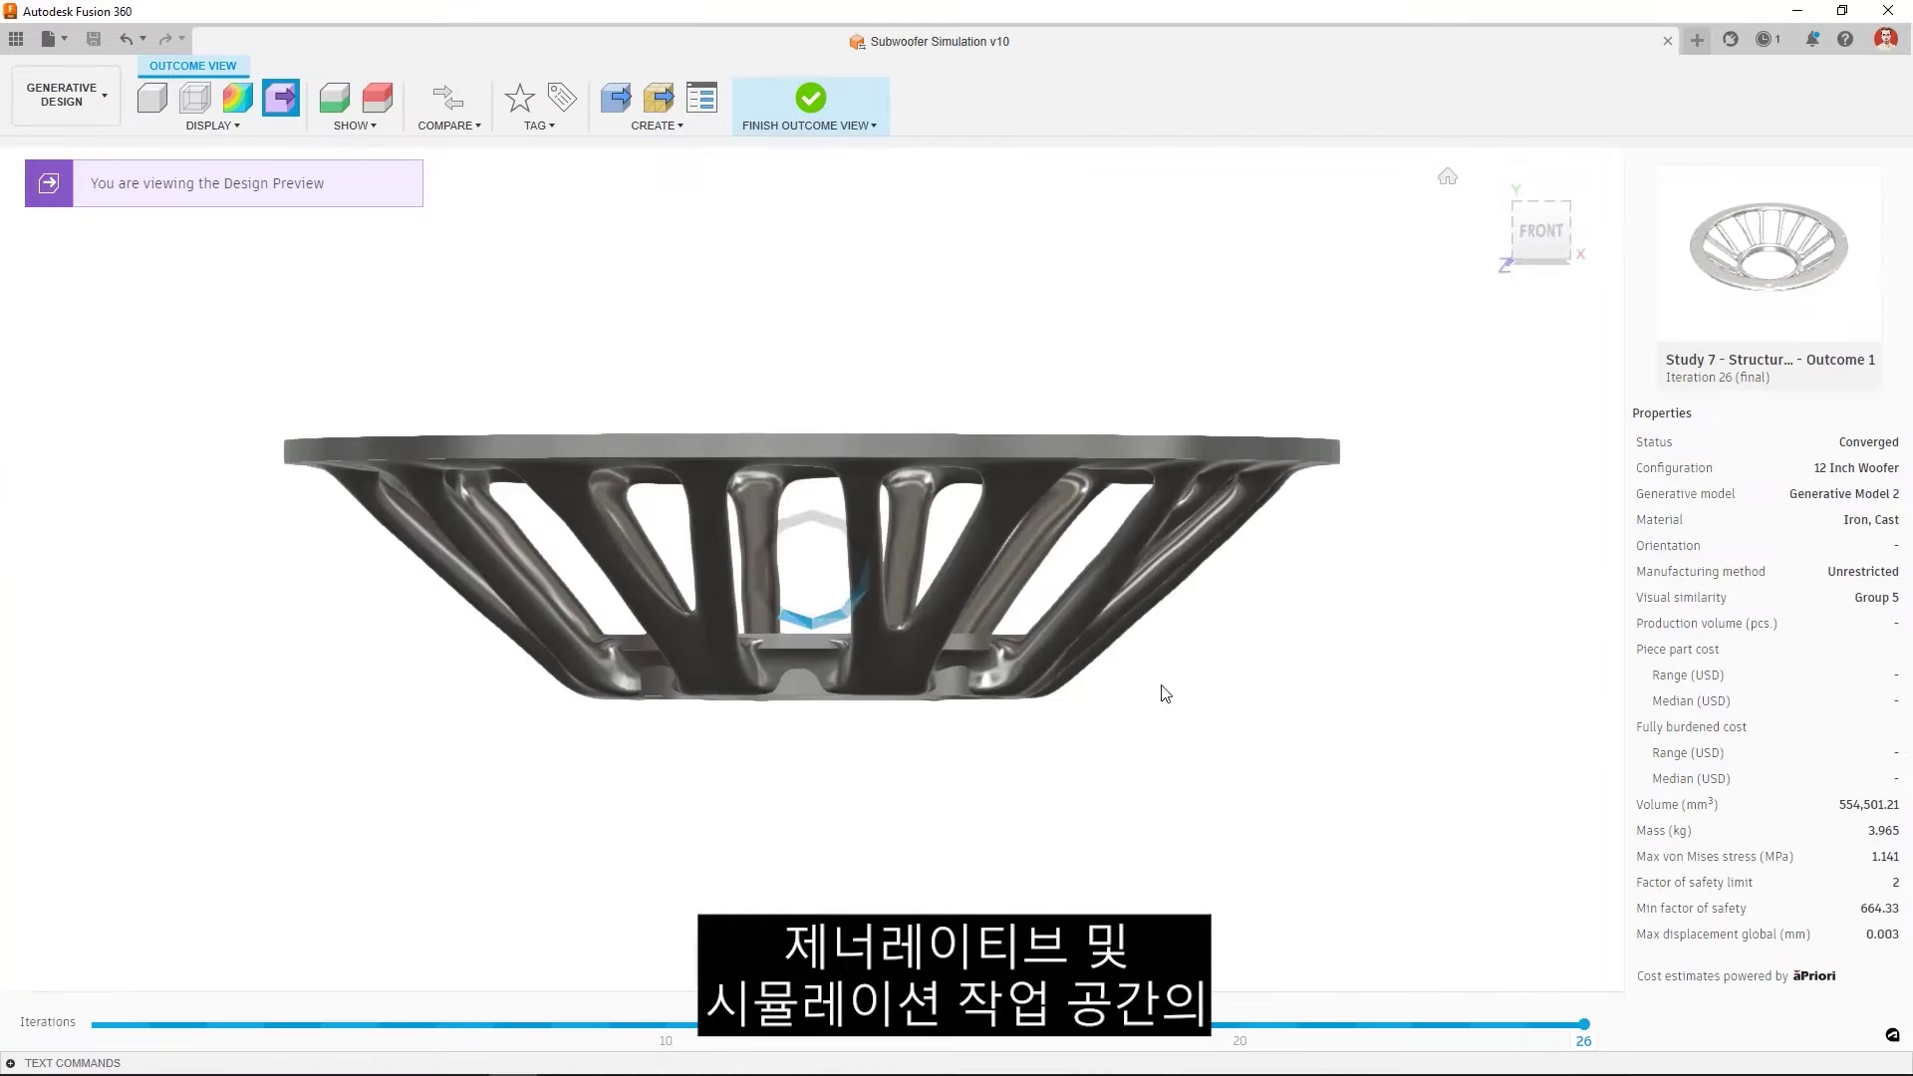
Switch the design to the 12 Inch Woofer configuration
middle_click_drag(1213, 589, 1184, 763, "shift")
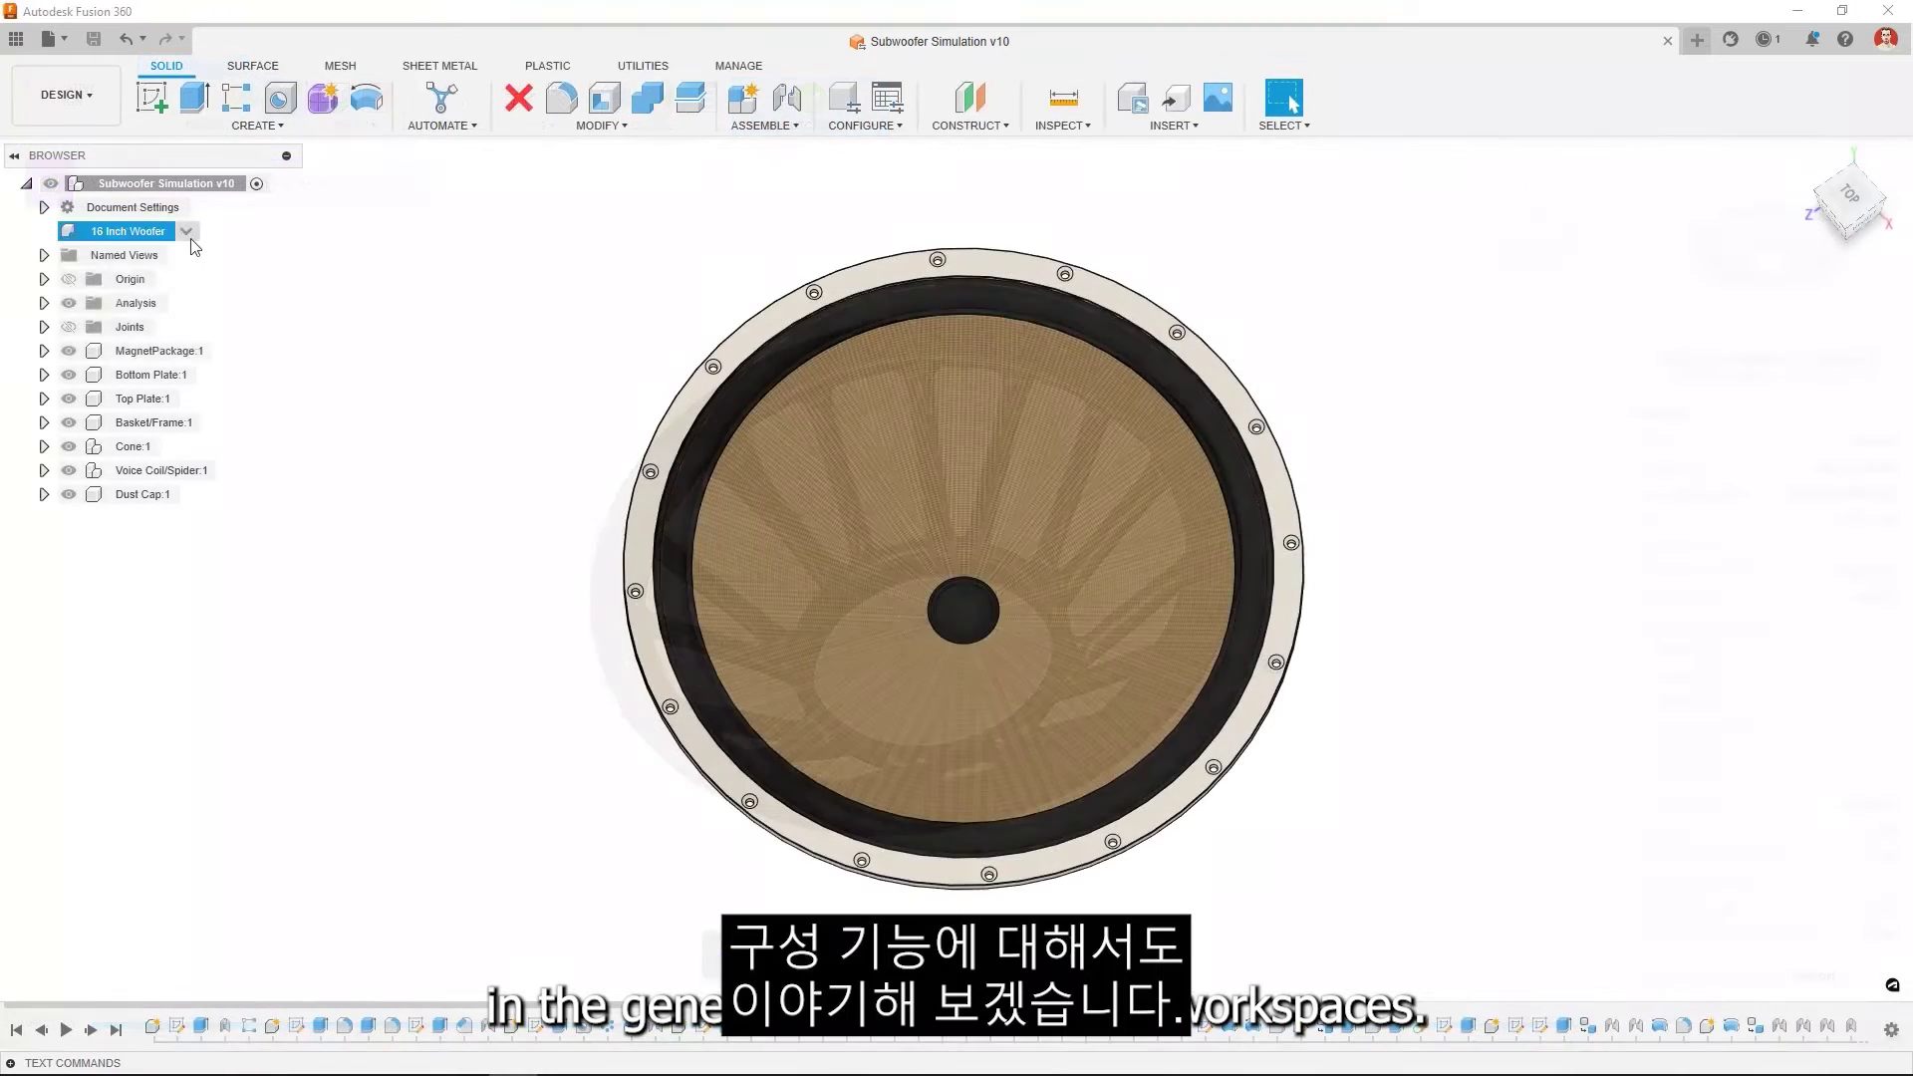
left_click(186, 232)
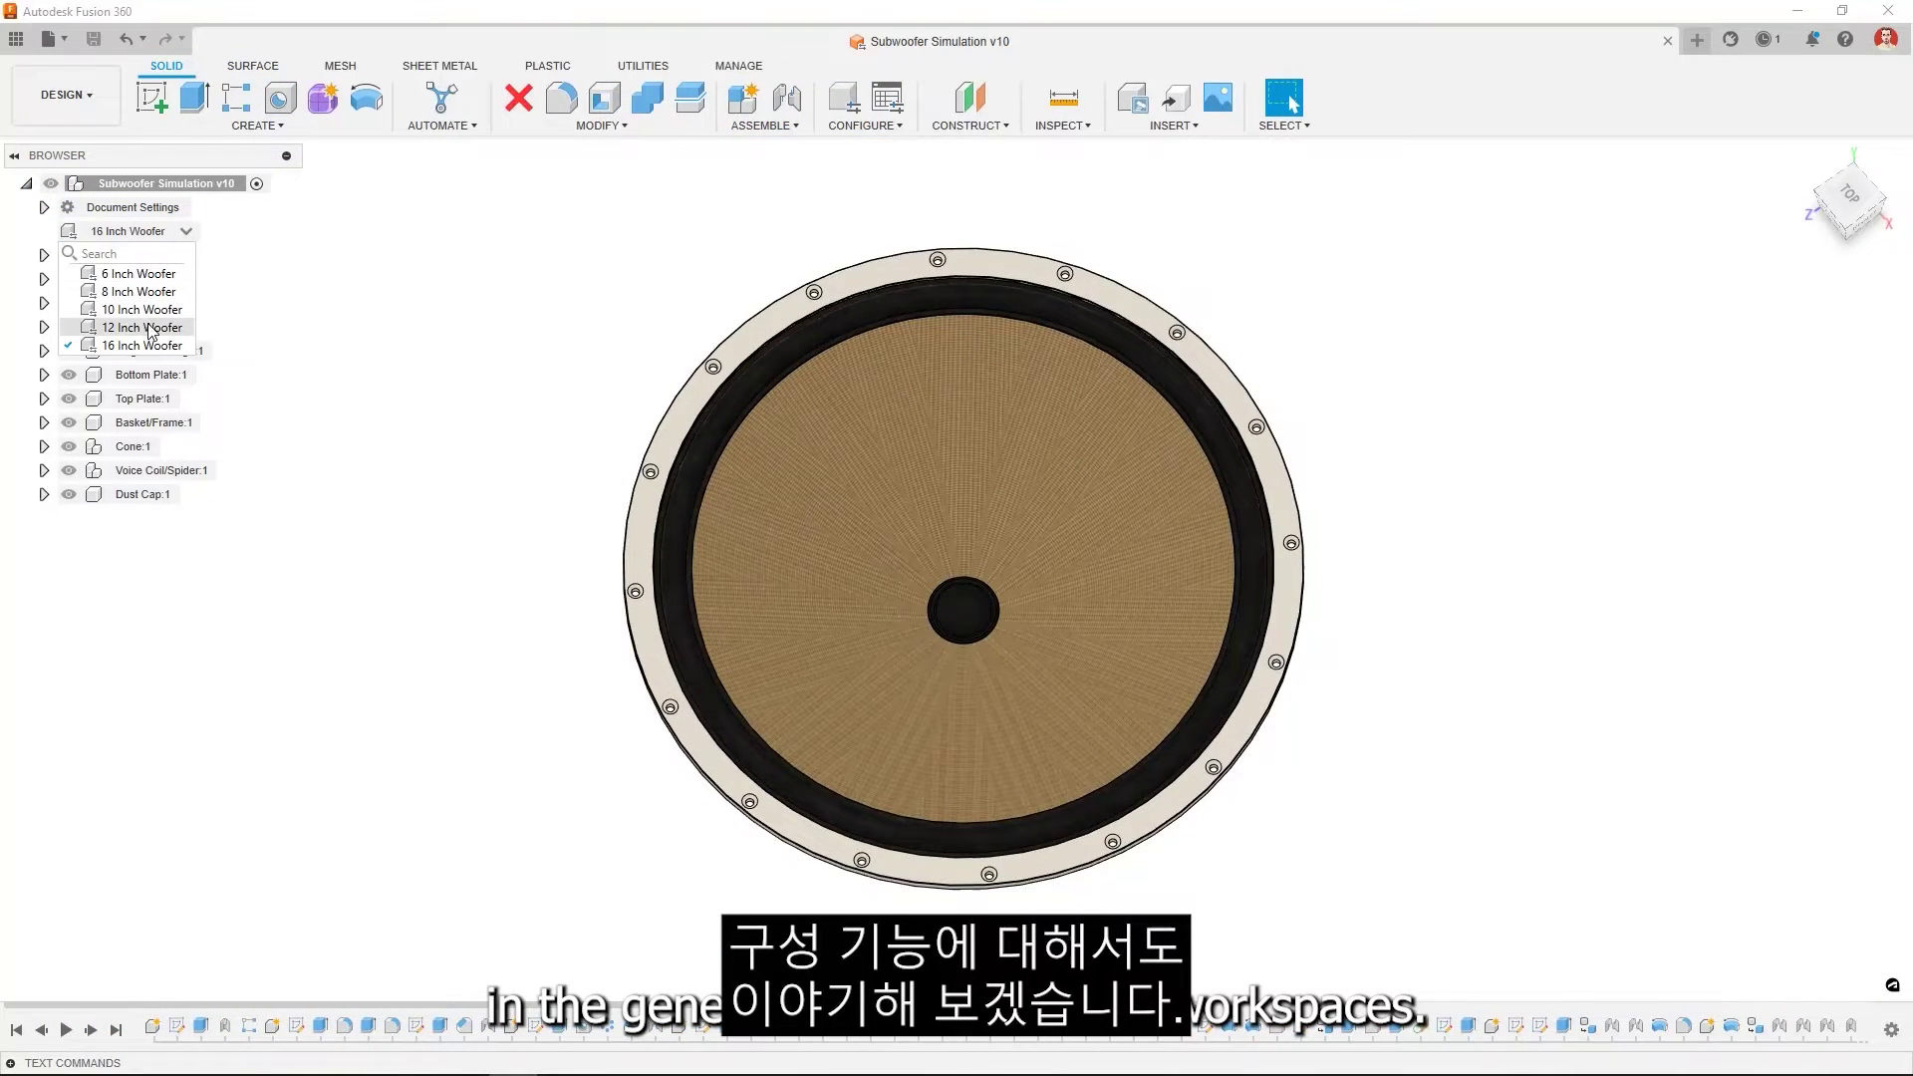
left_click(130, 317)
Browse the generative design outcomes grid in the Generative Design workspace
left_click(66, 95)
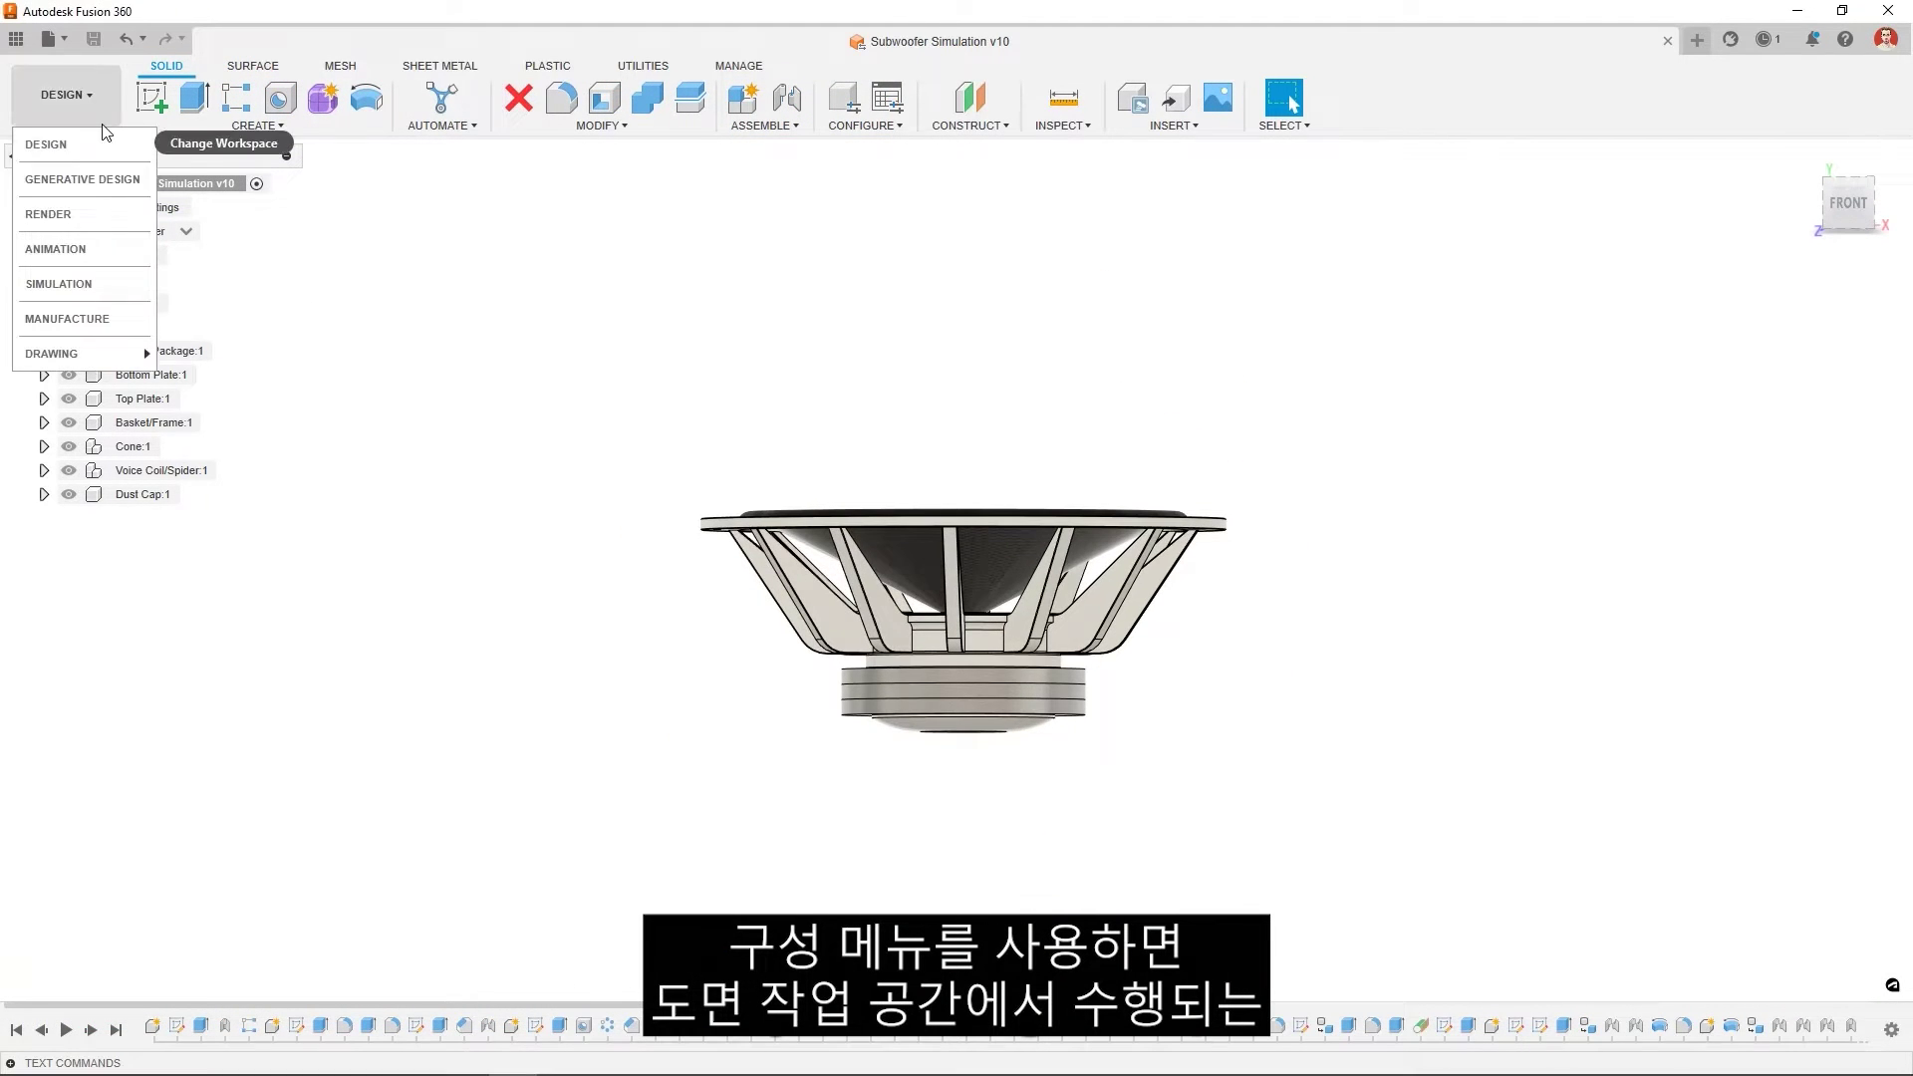
left_click(105, 185)
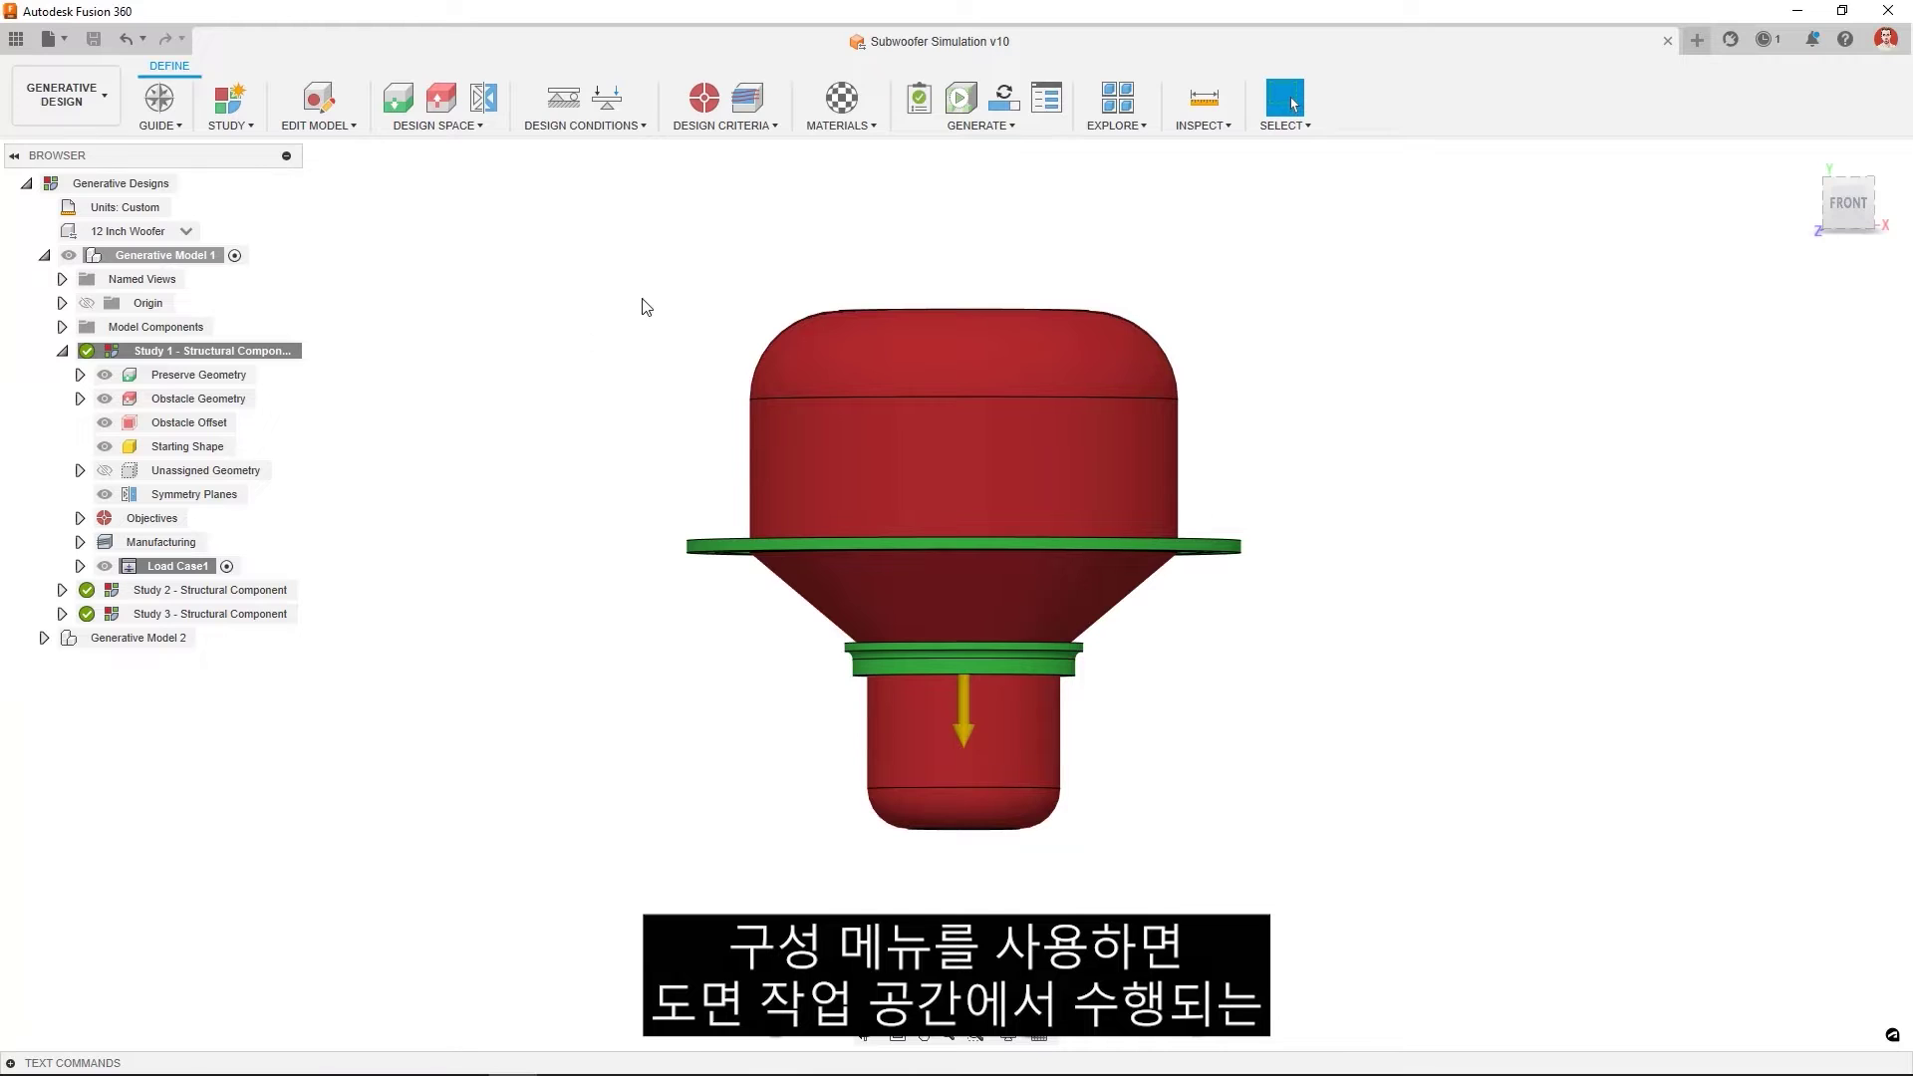
left_click(1119, 100)
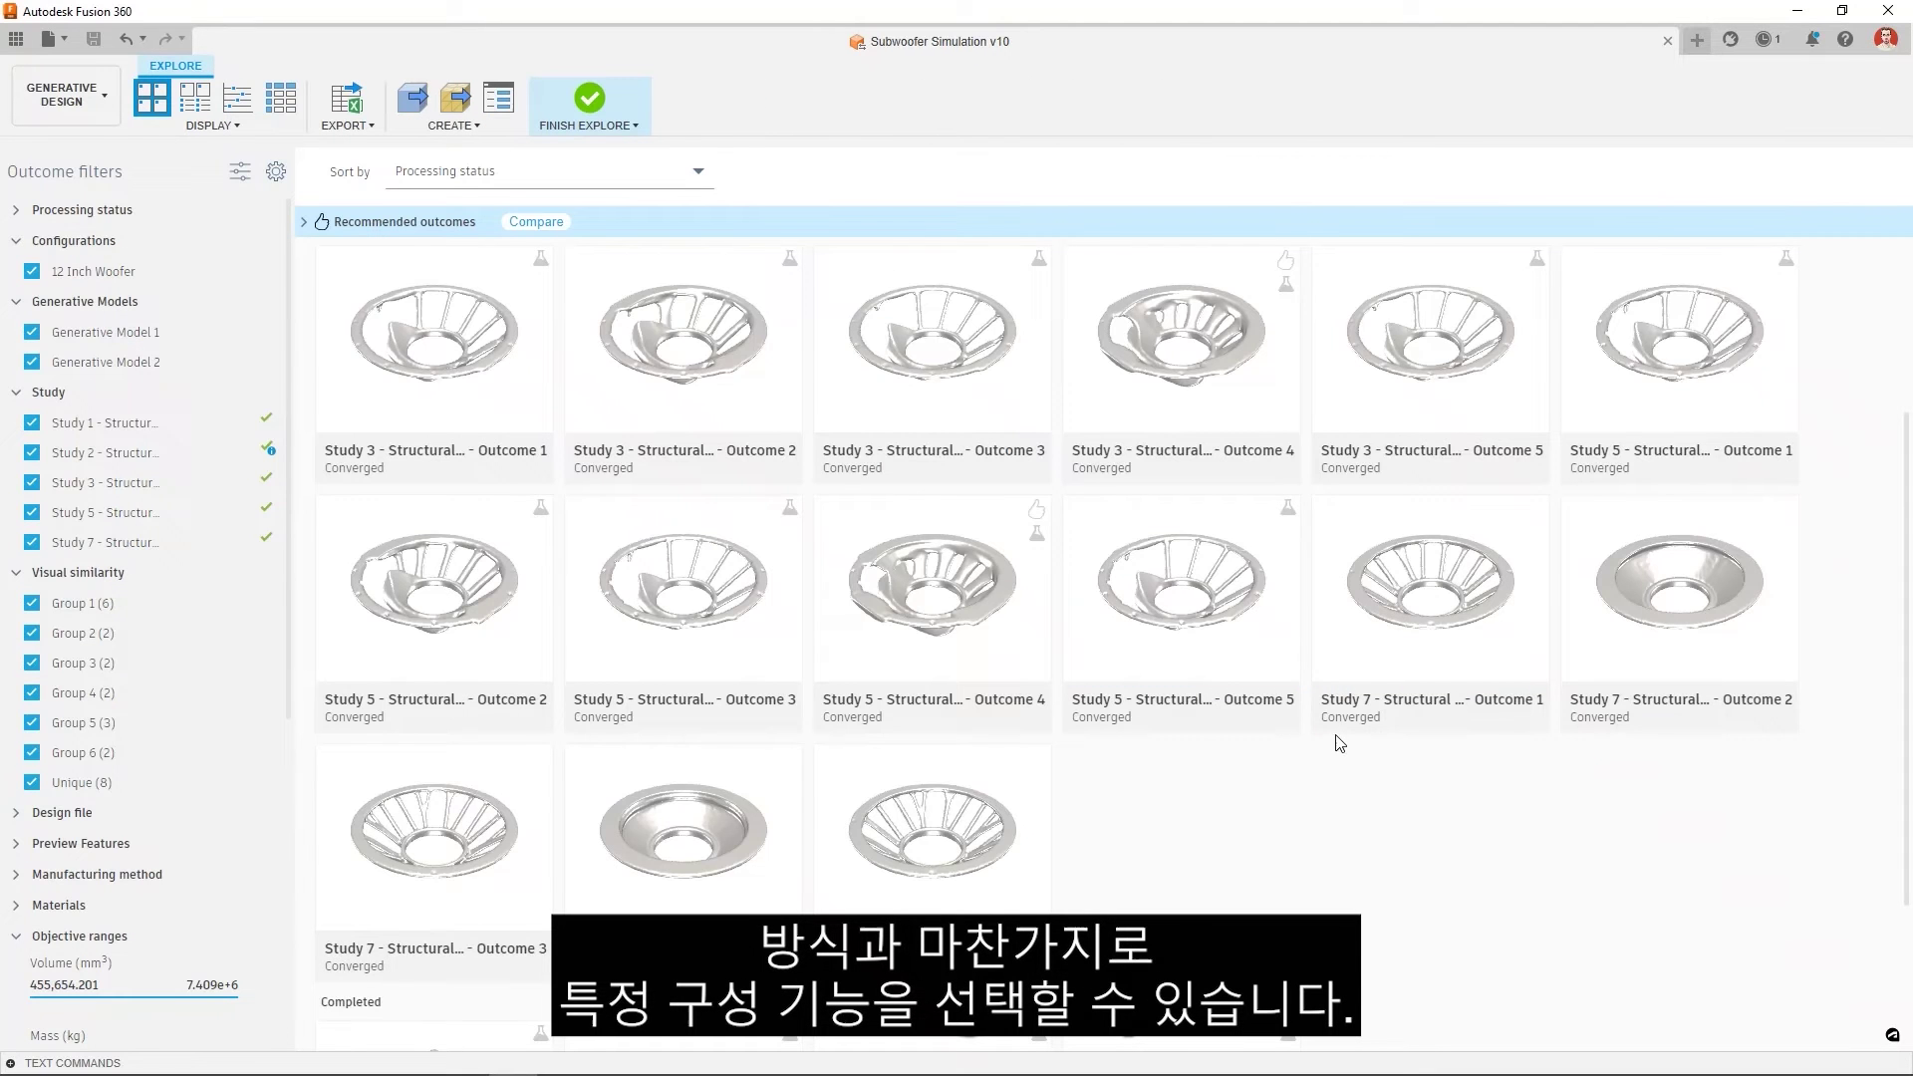
scroll(1330, 739, "down", 3)
scroll(1336, 747, "down", 5)
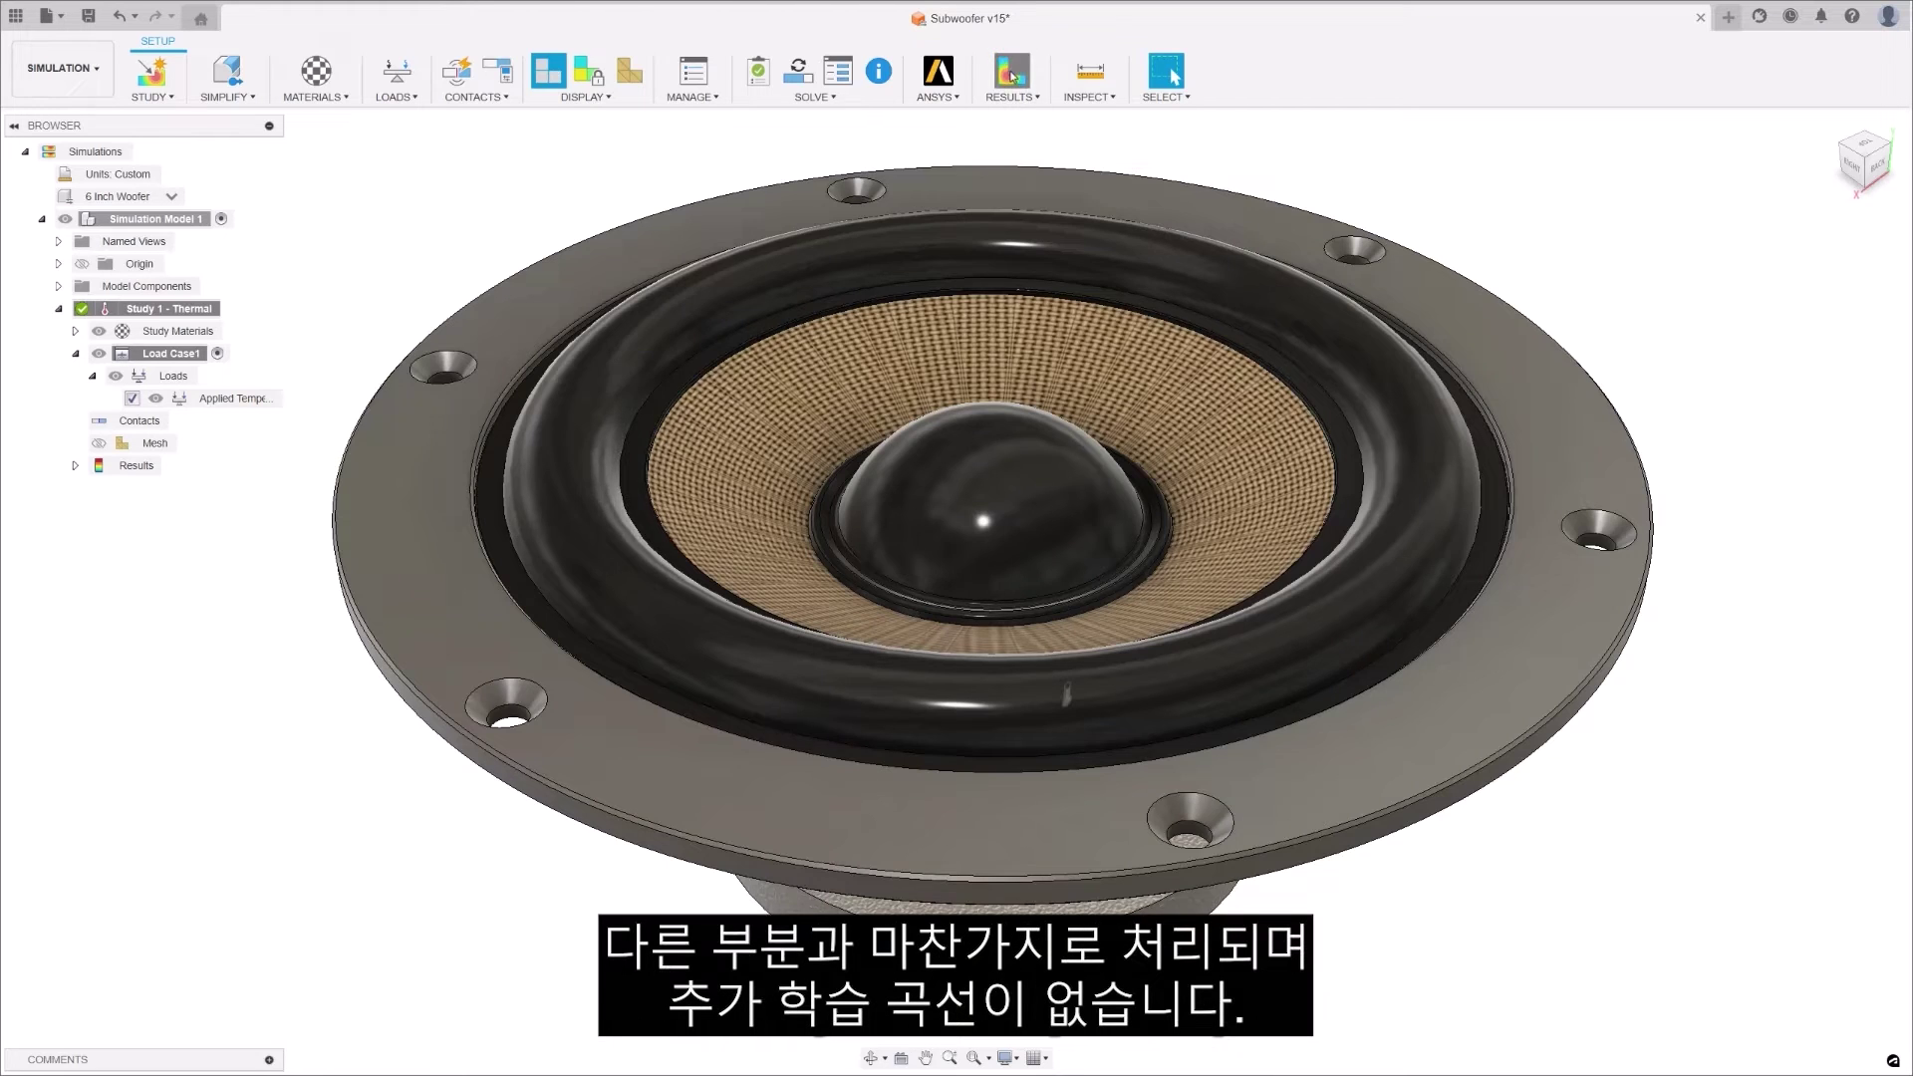
Show the thermal simulation results for the 10 Inch Woofer configuration
left_click(1011, 73)
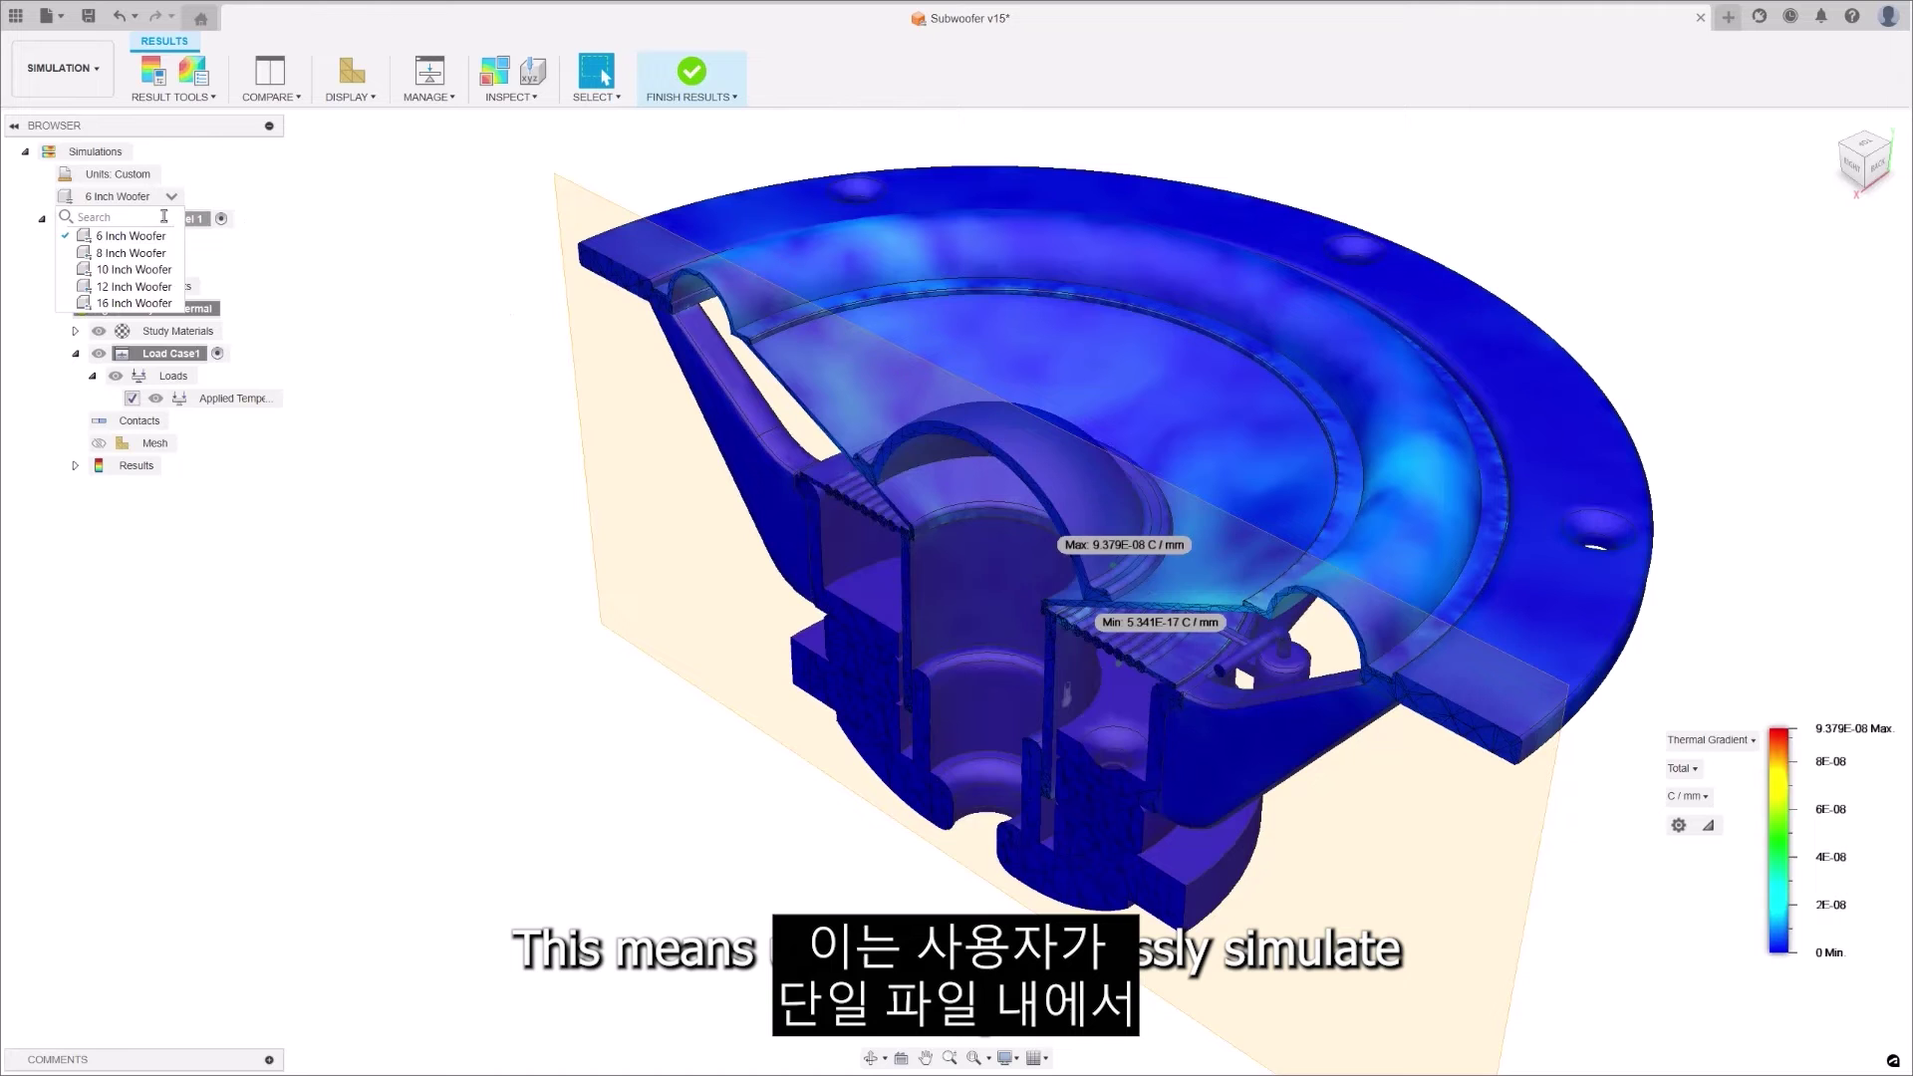
left_click(137, 274)
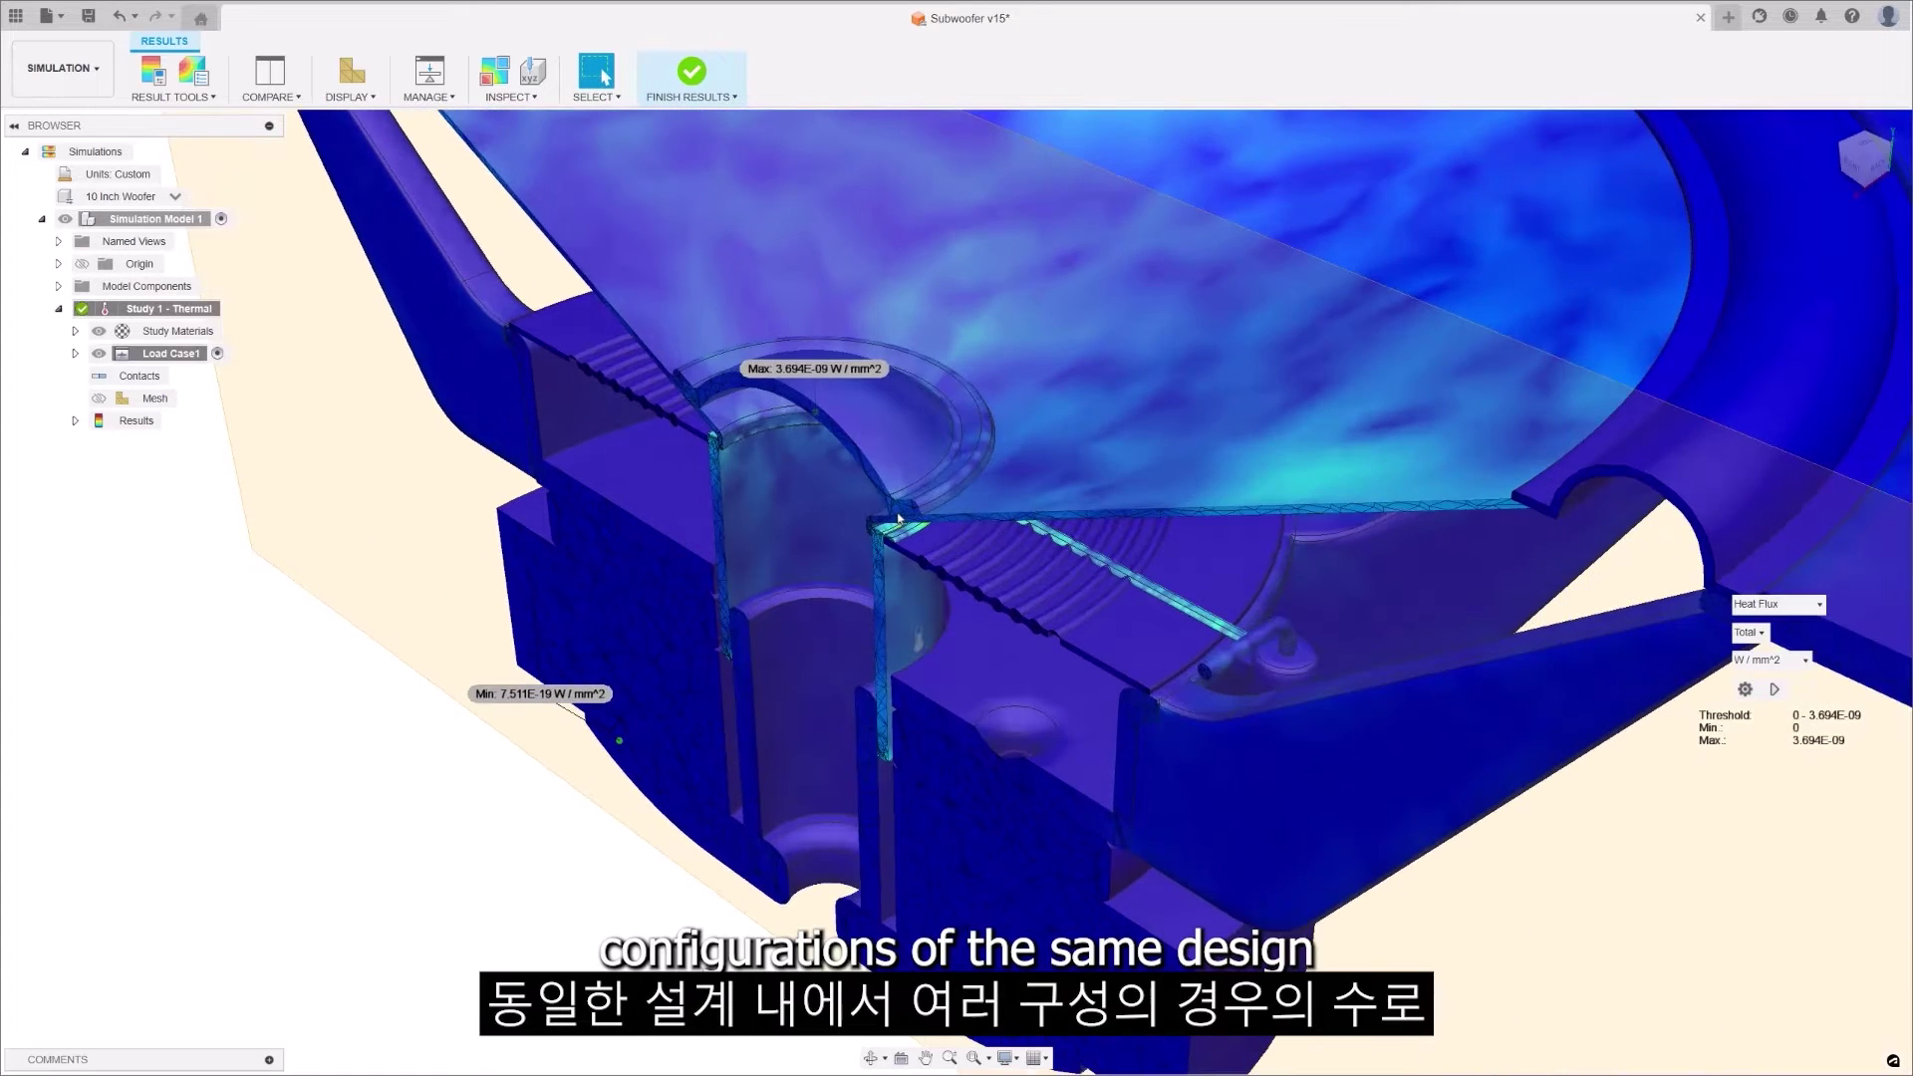
scroll(907, 535, "up", 3)
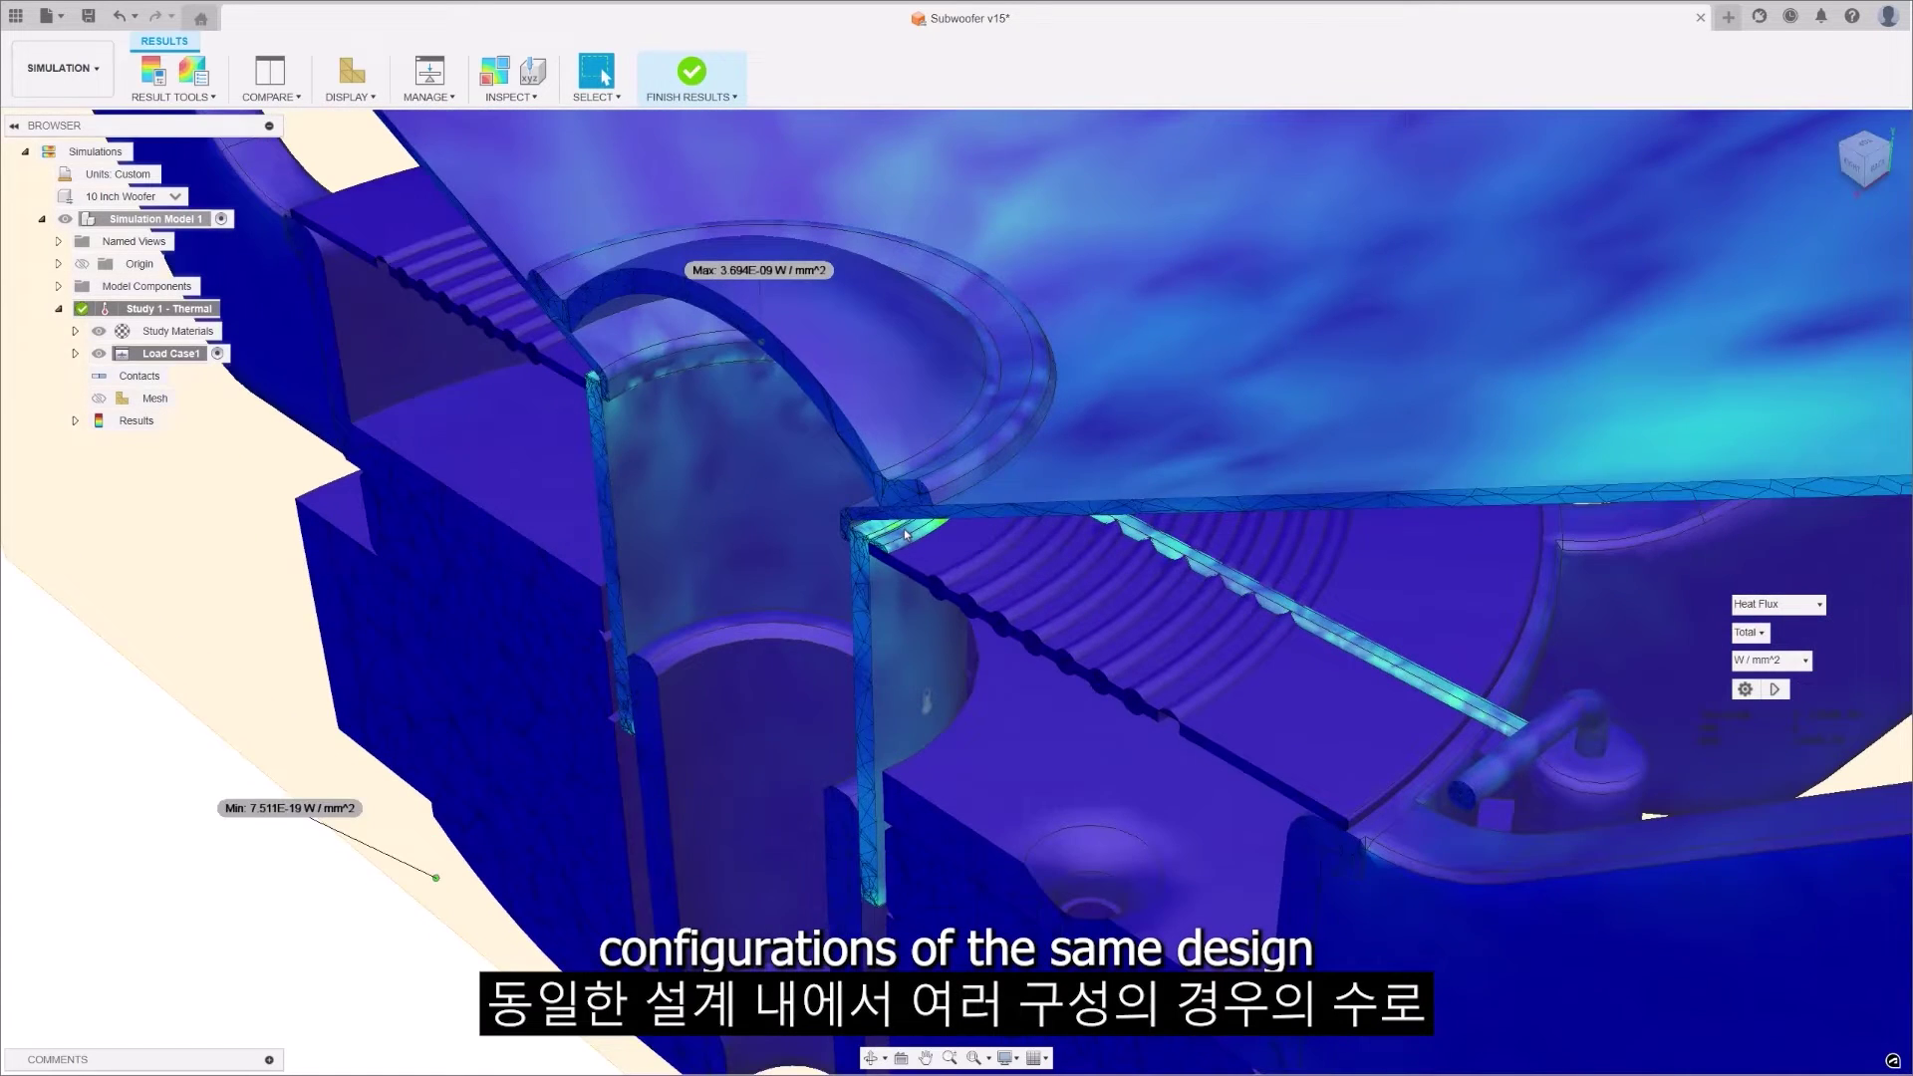
middle_click_drag(906, 535, 932, 566)
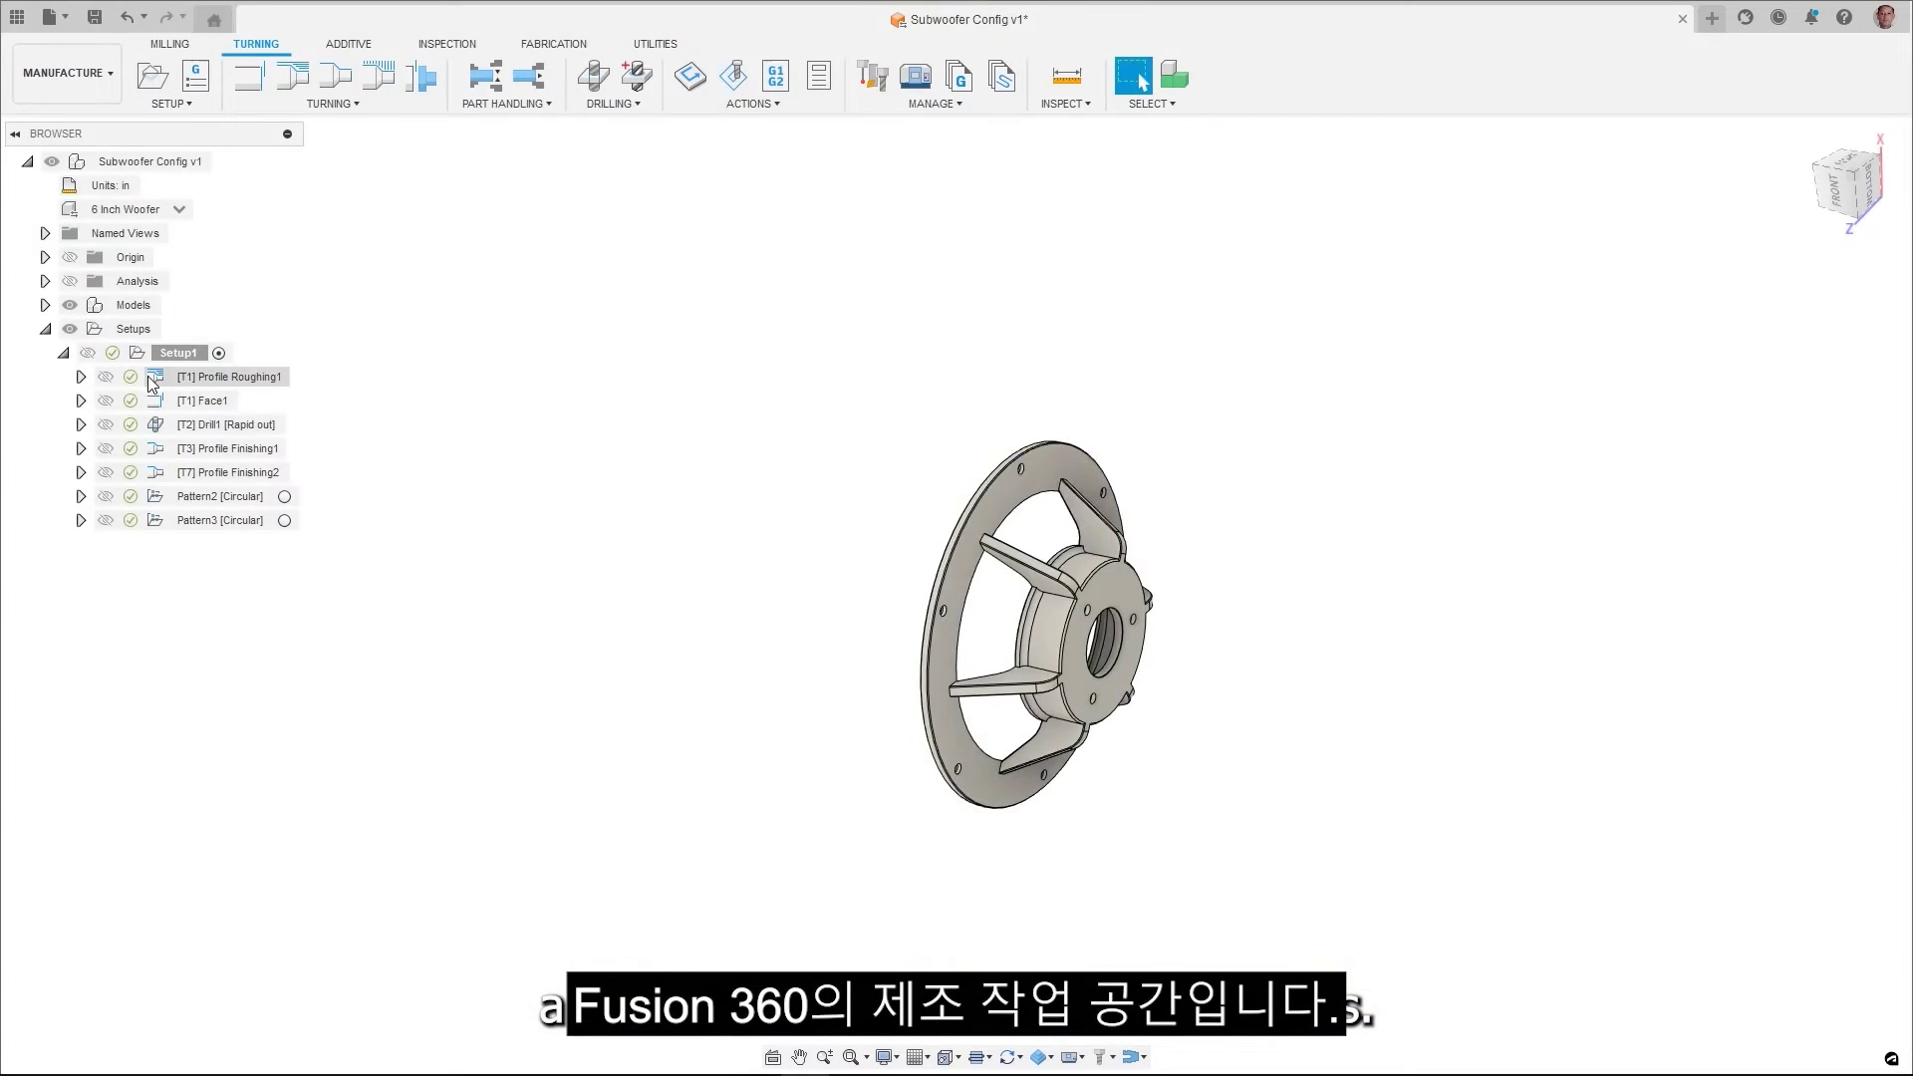
Step through Setup1's seven toolpaths, Profile Roughing1 through Pattern3
left_click(165, 378)
left_click(156, 400)
left_click(157, 425)
left_click(157, 448)
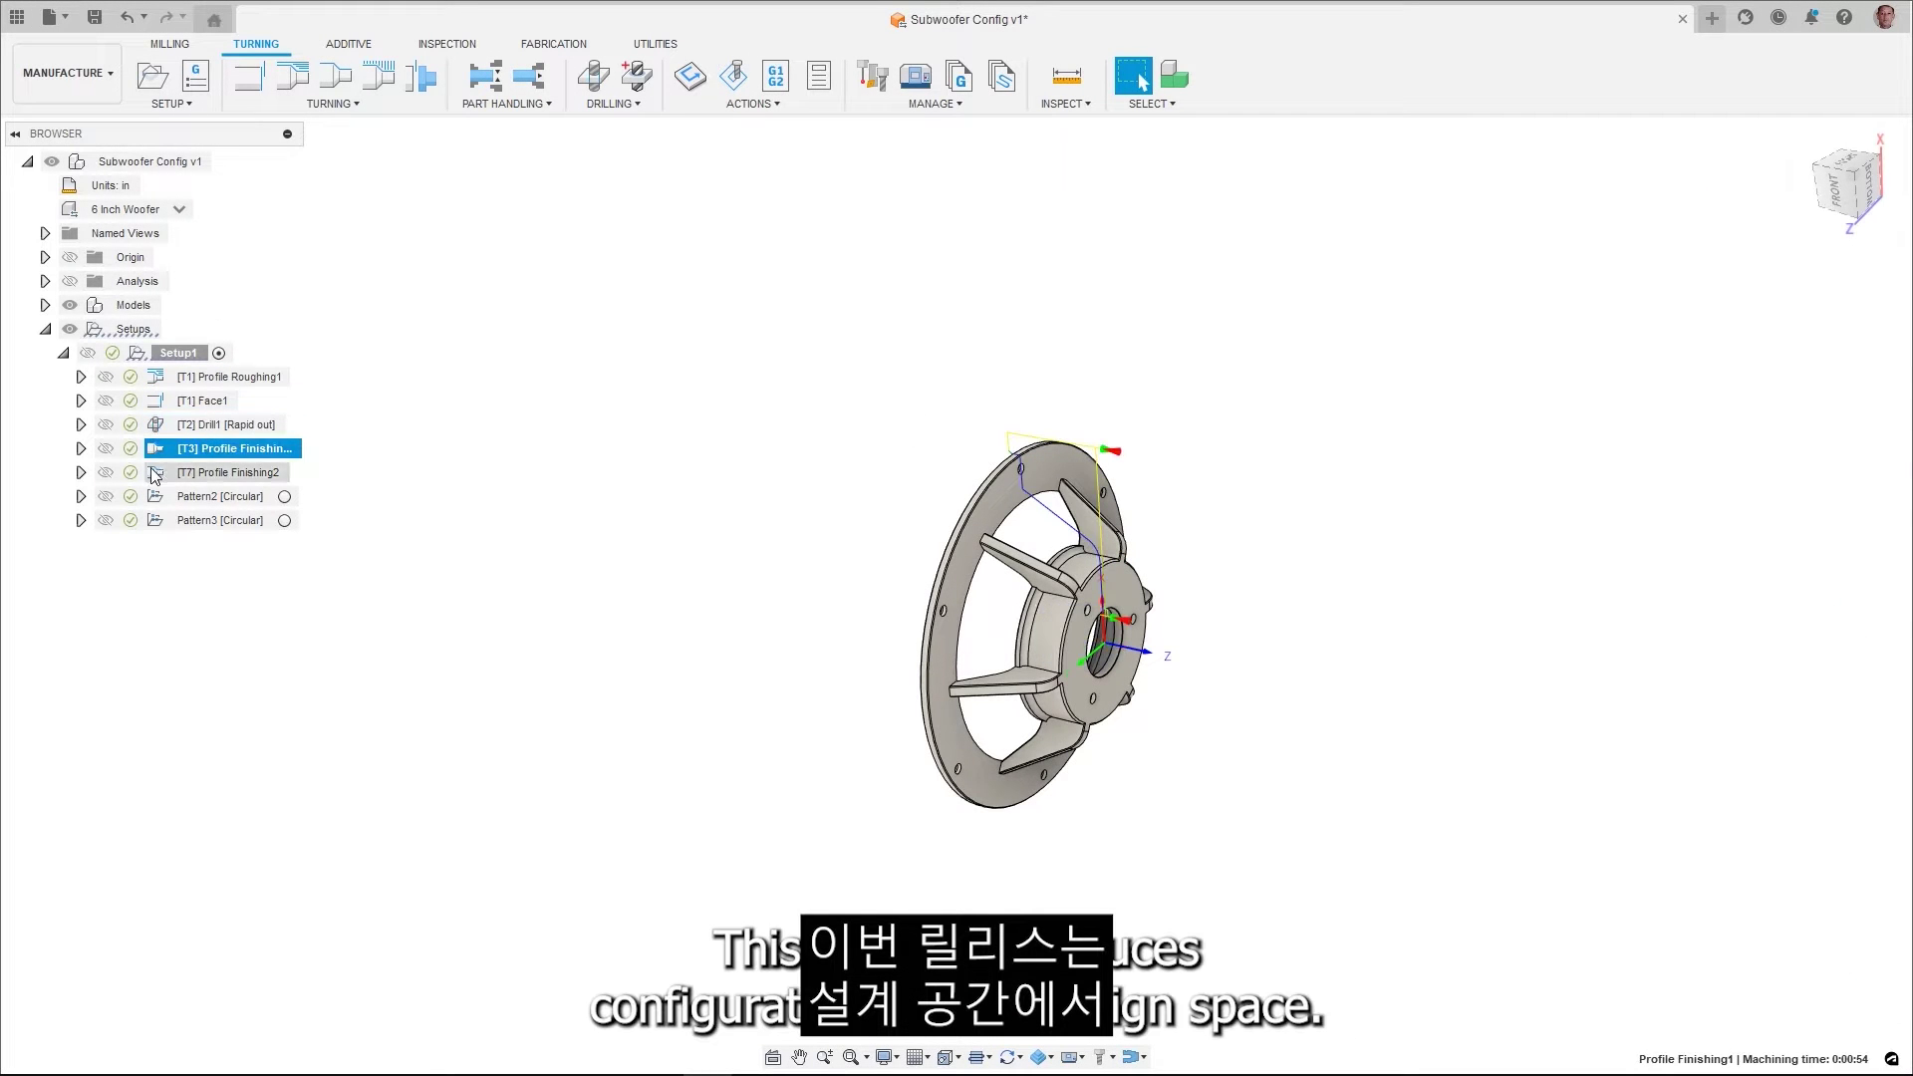
left_click(157, 472)
left_click(156, 497)
left_click(157, 520)
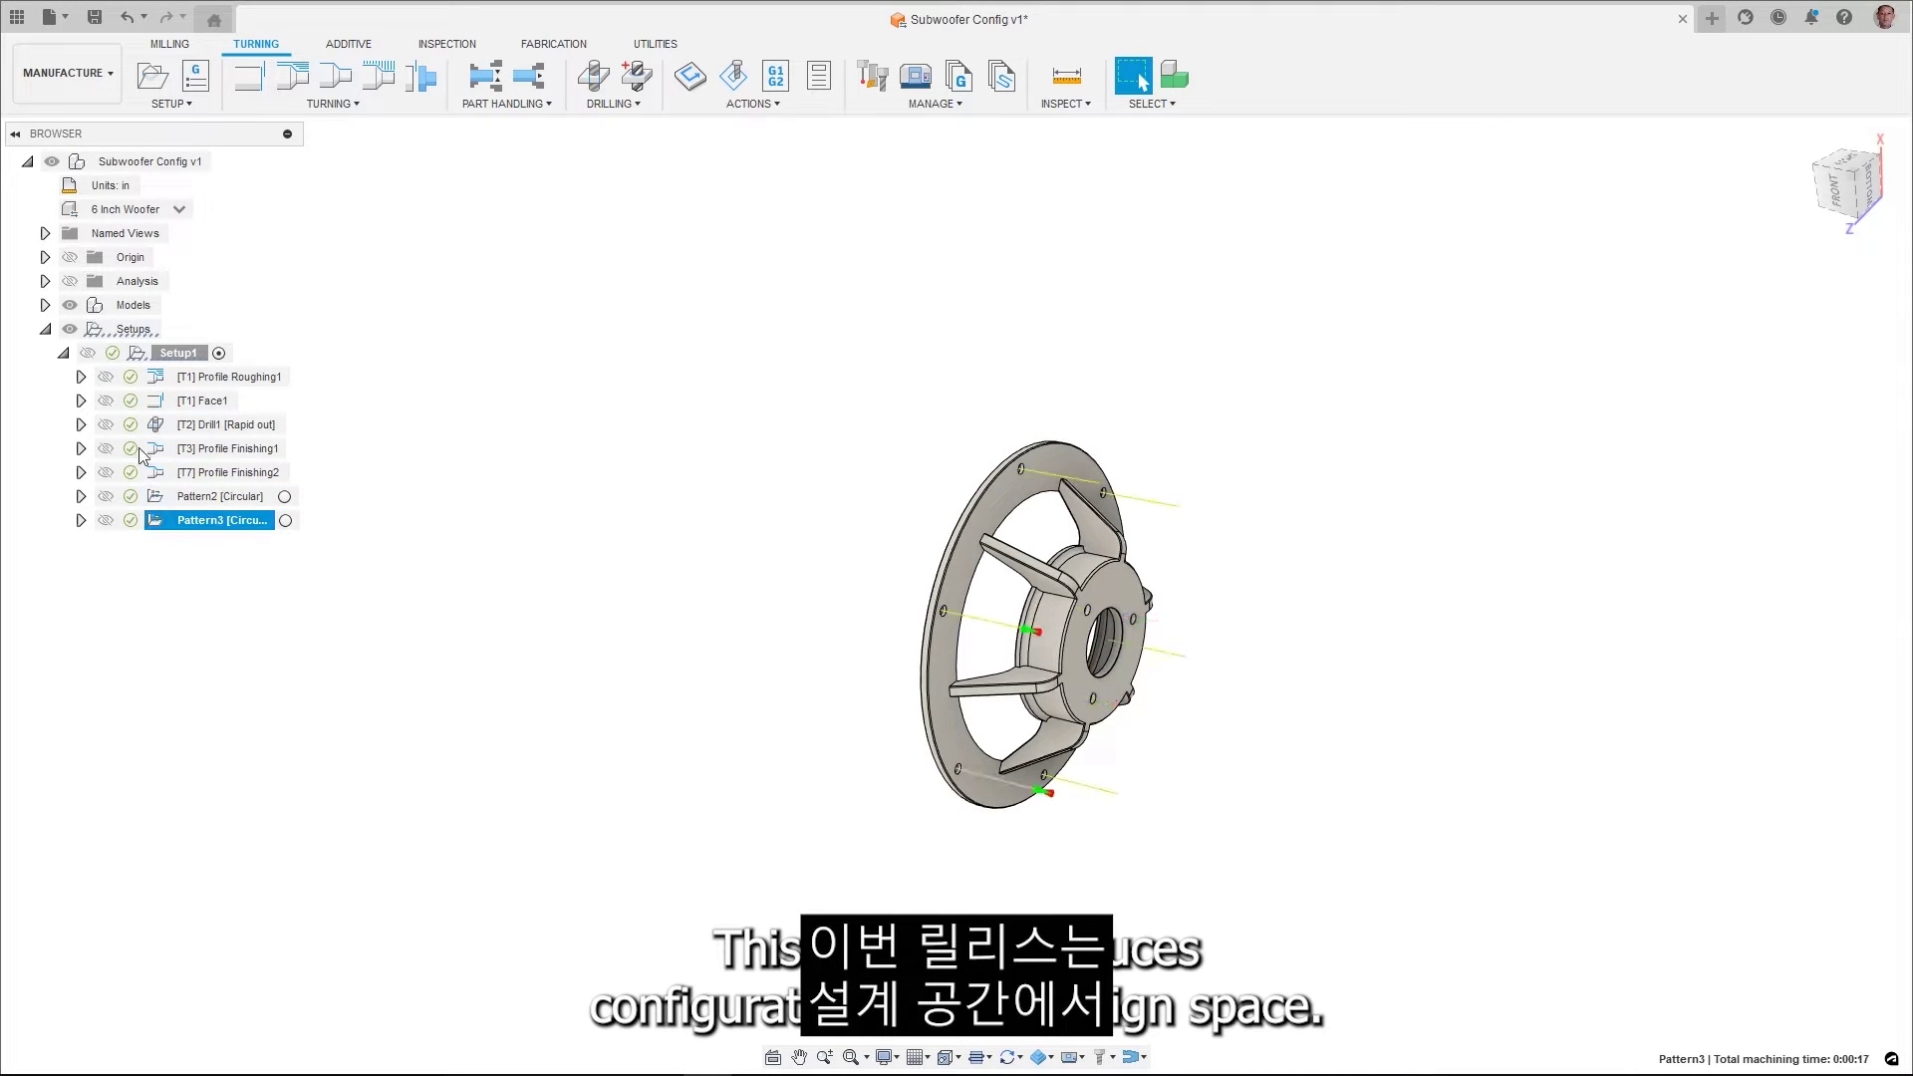
Switch Setup1 to the 10 Inch Woofer configuration and regenerate its toolpaths
left_click(180, 210)
left_click(139, 288)
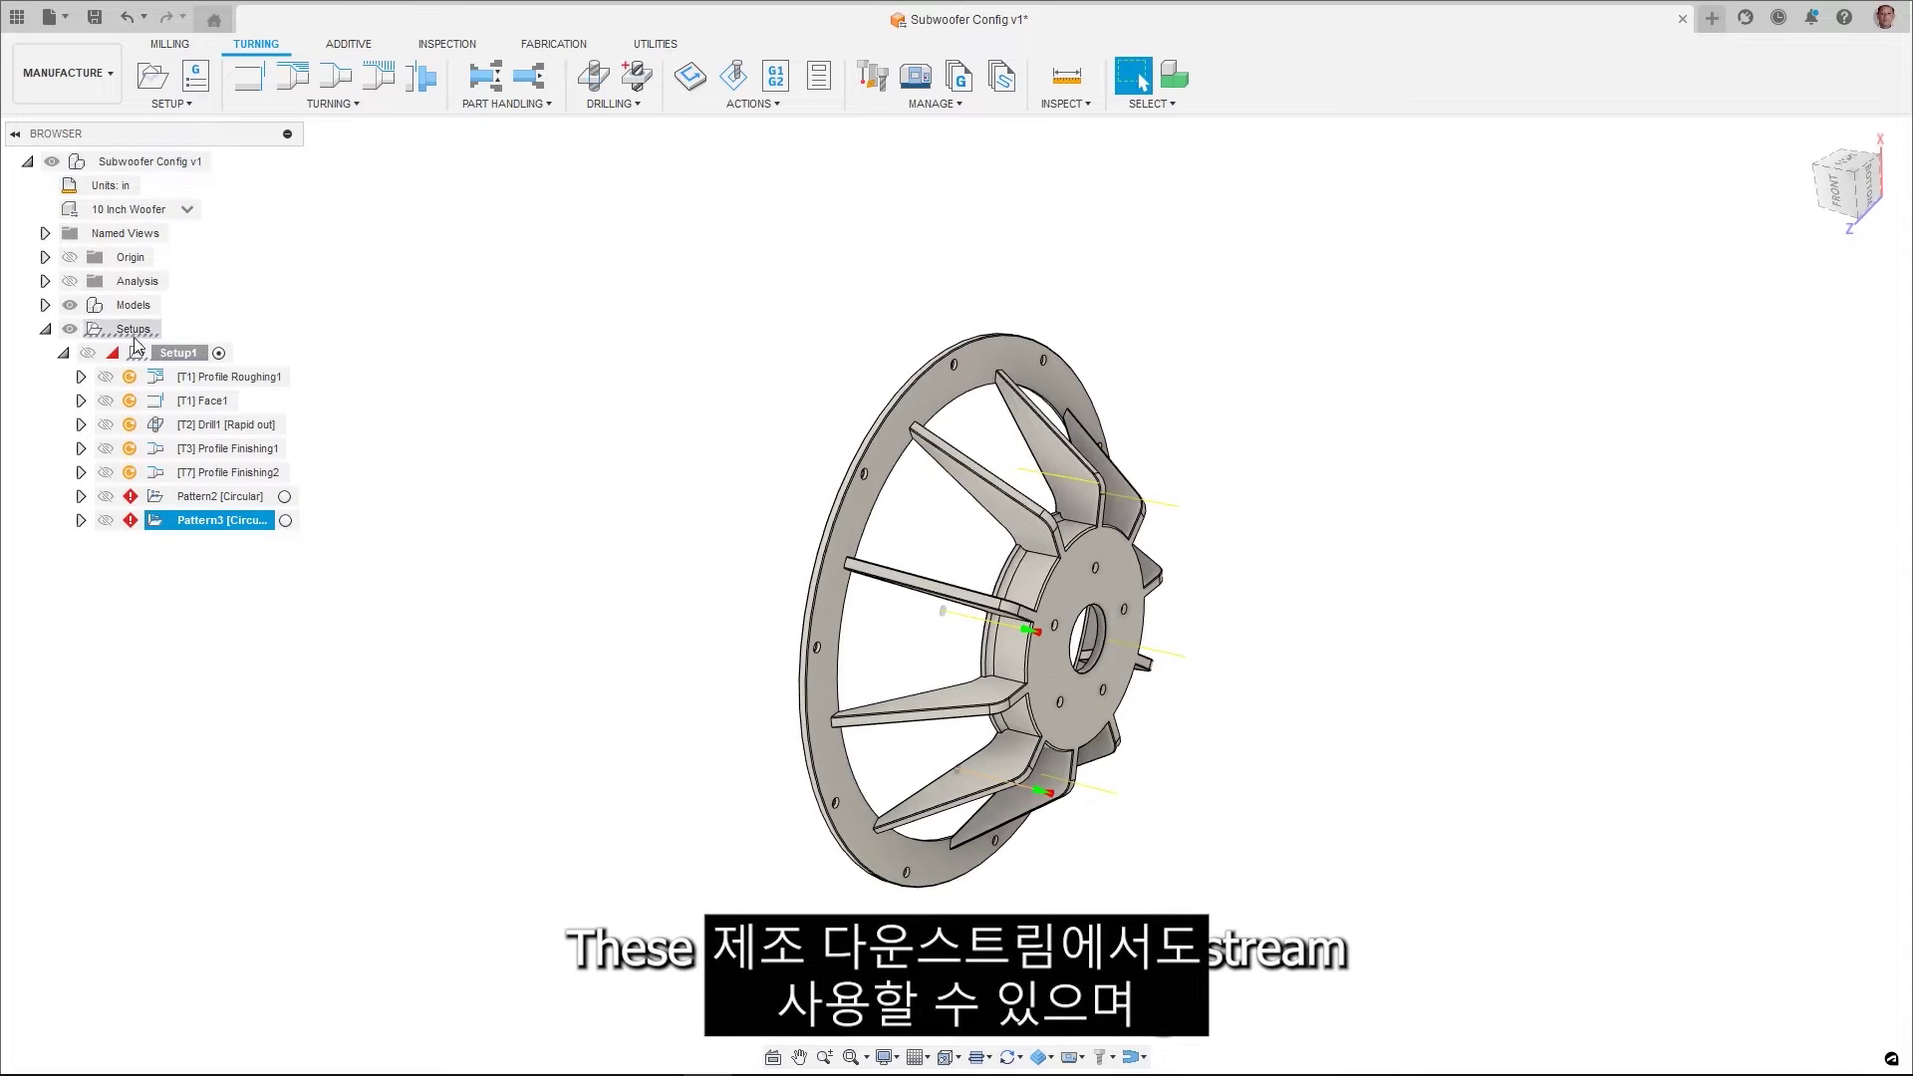
right_click(137, 357)
left_click(187, 527)
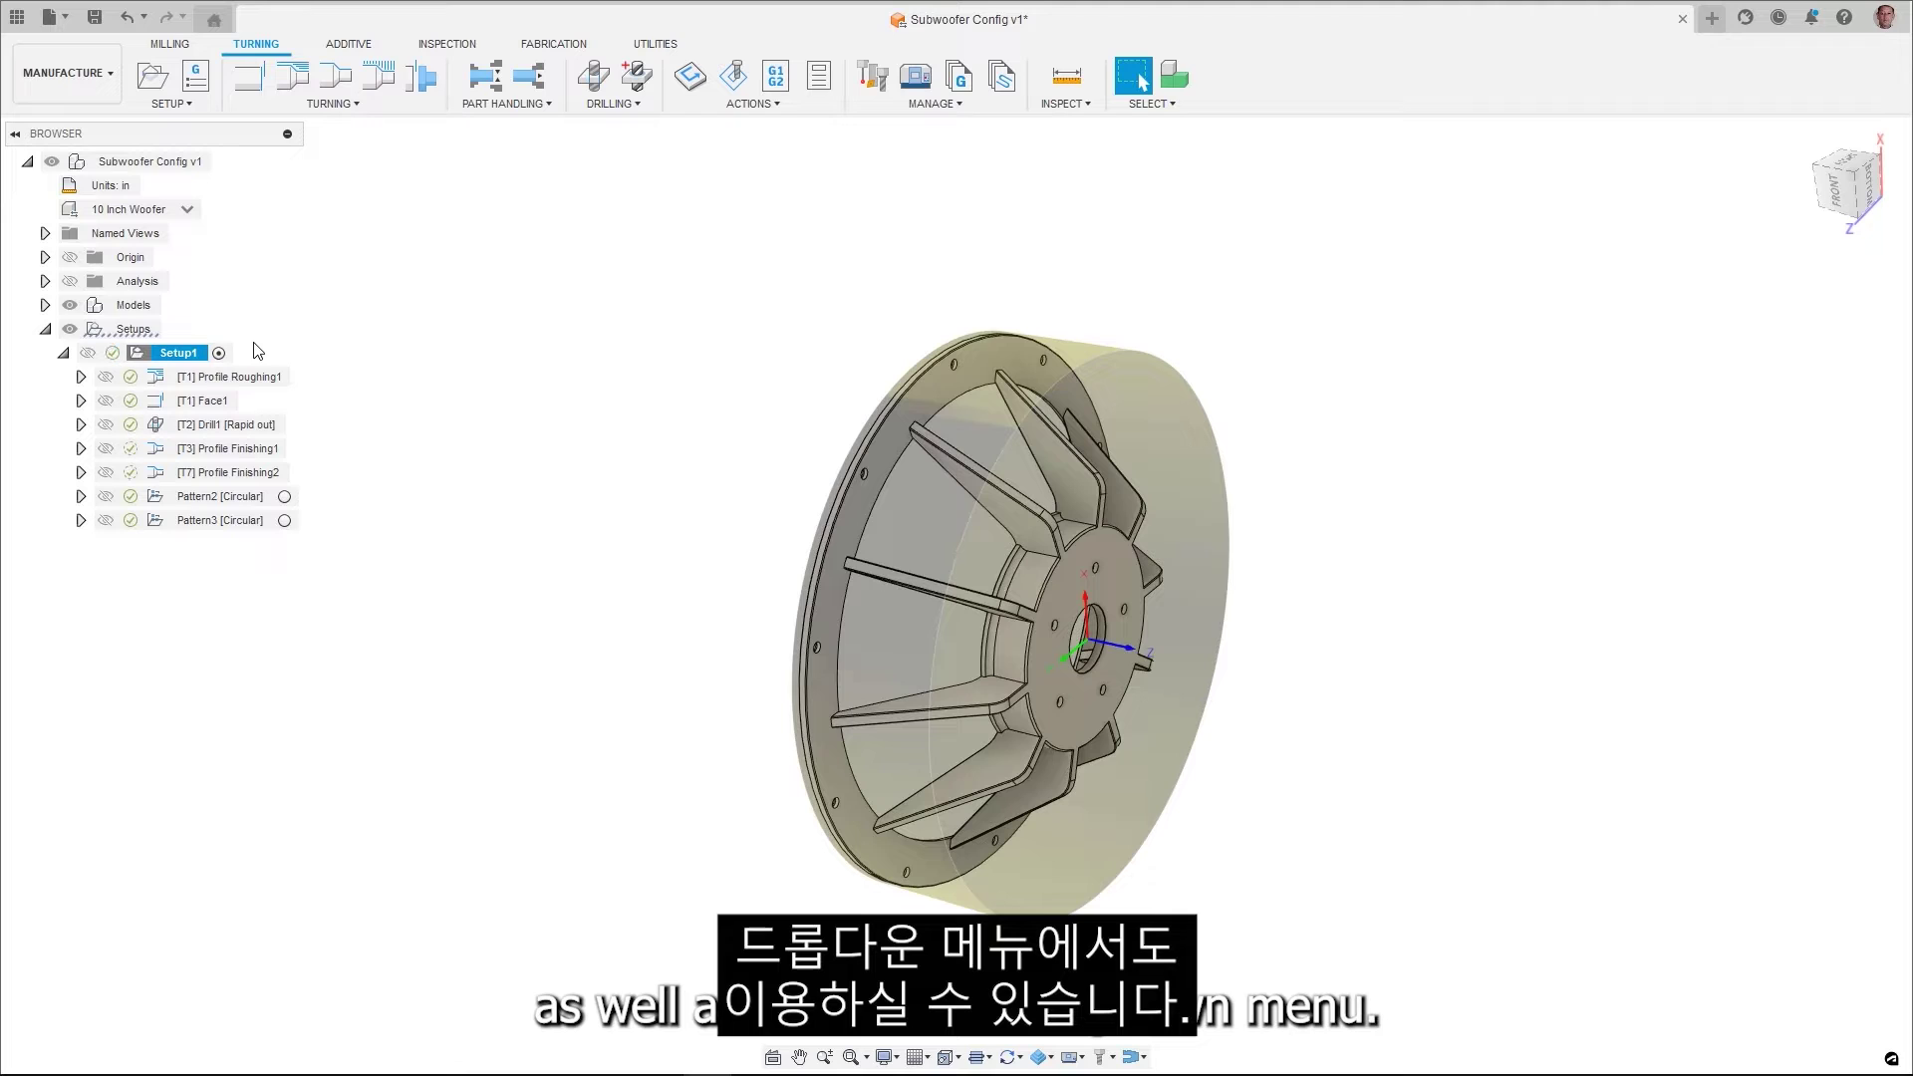
Review the regenerated 10 Inch Woofer toolpaths from Profile Roughing1 to Pattern3
left_click(165, 378)
left_click(162, 401)
left_click(160, 427)
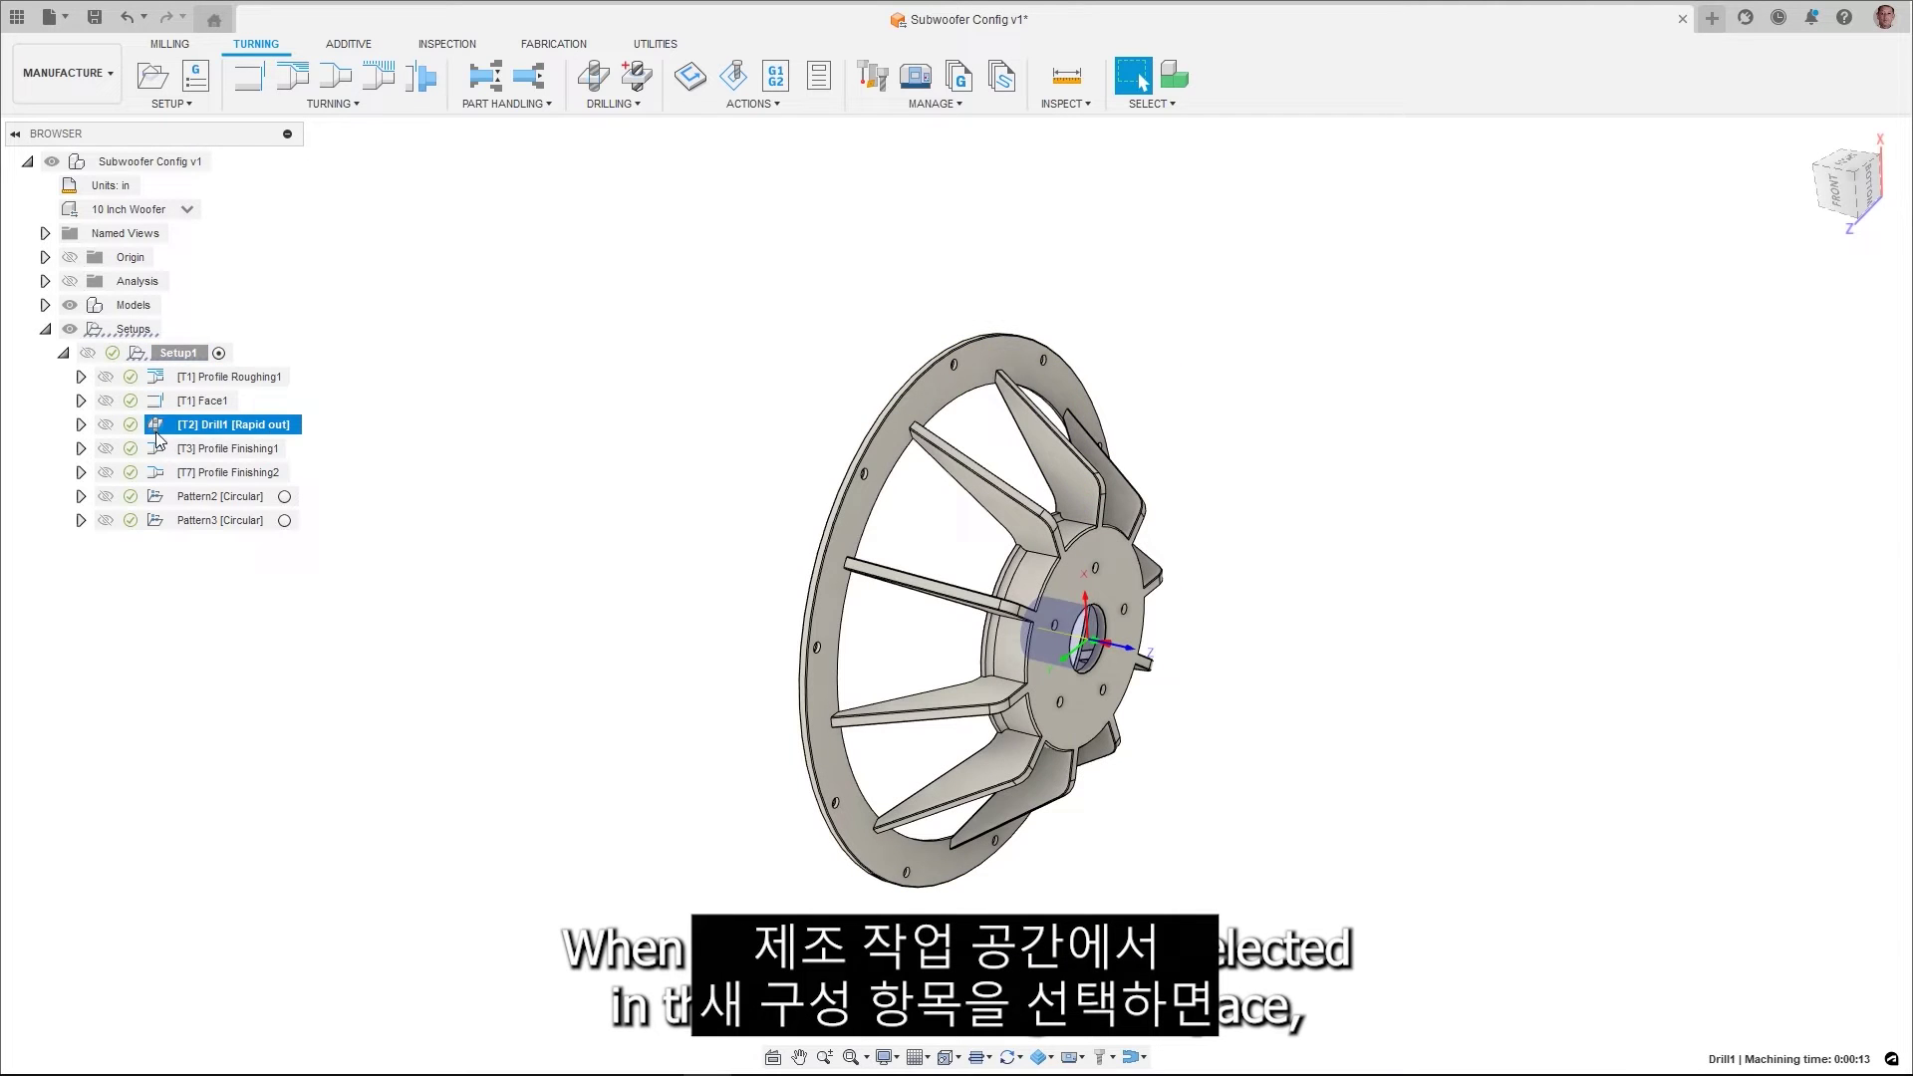
left_click(160, 450)
left_click(160, 474)
left_click(160, 498)
left_click(158, 522)
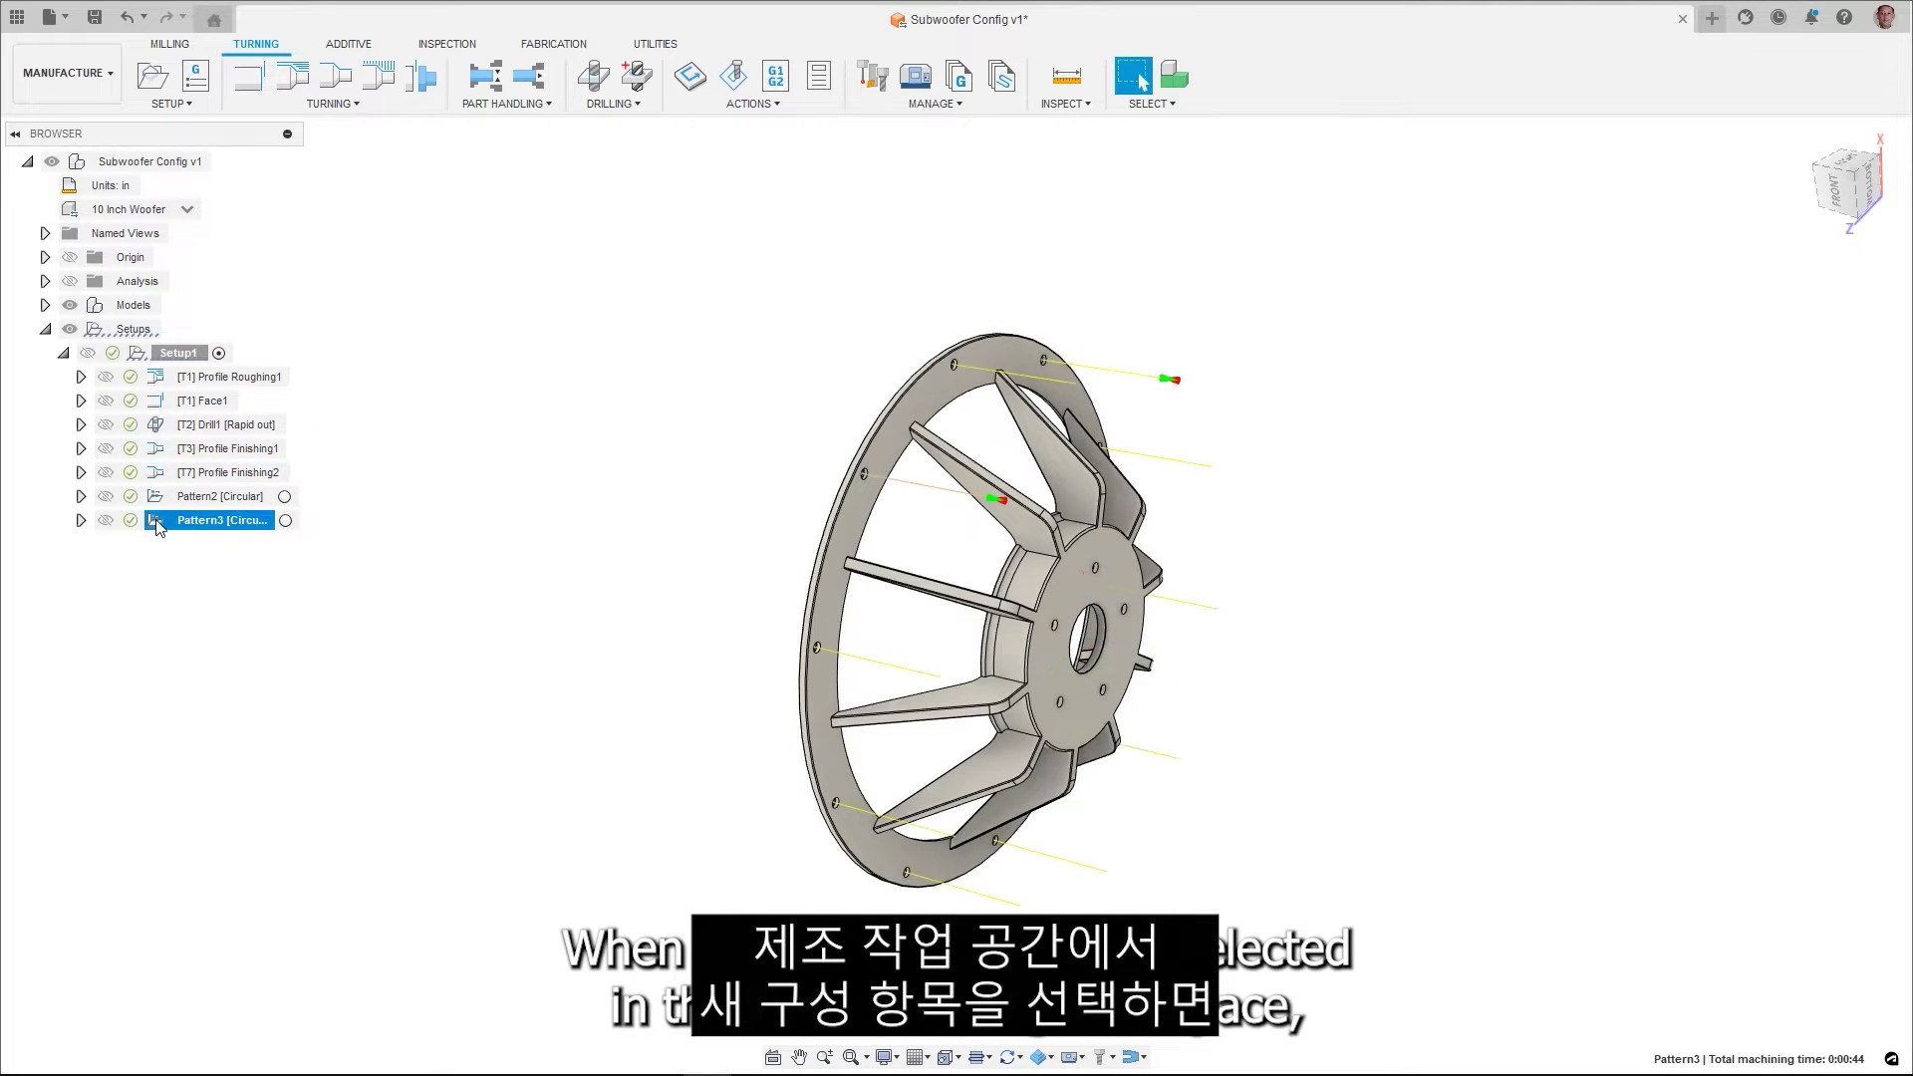
Switch to the 16 Inch Woofer configuration and regenerate Setup1's toolpaths
left_click(185, 208)
left_click(124, 324)
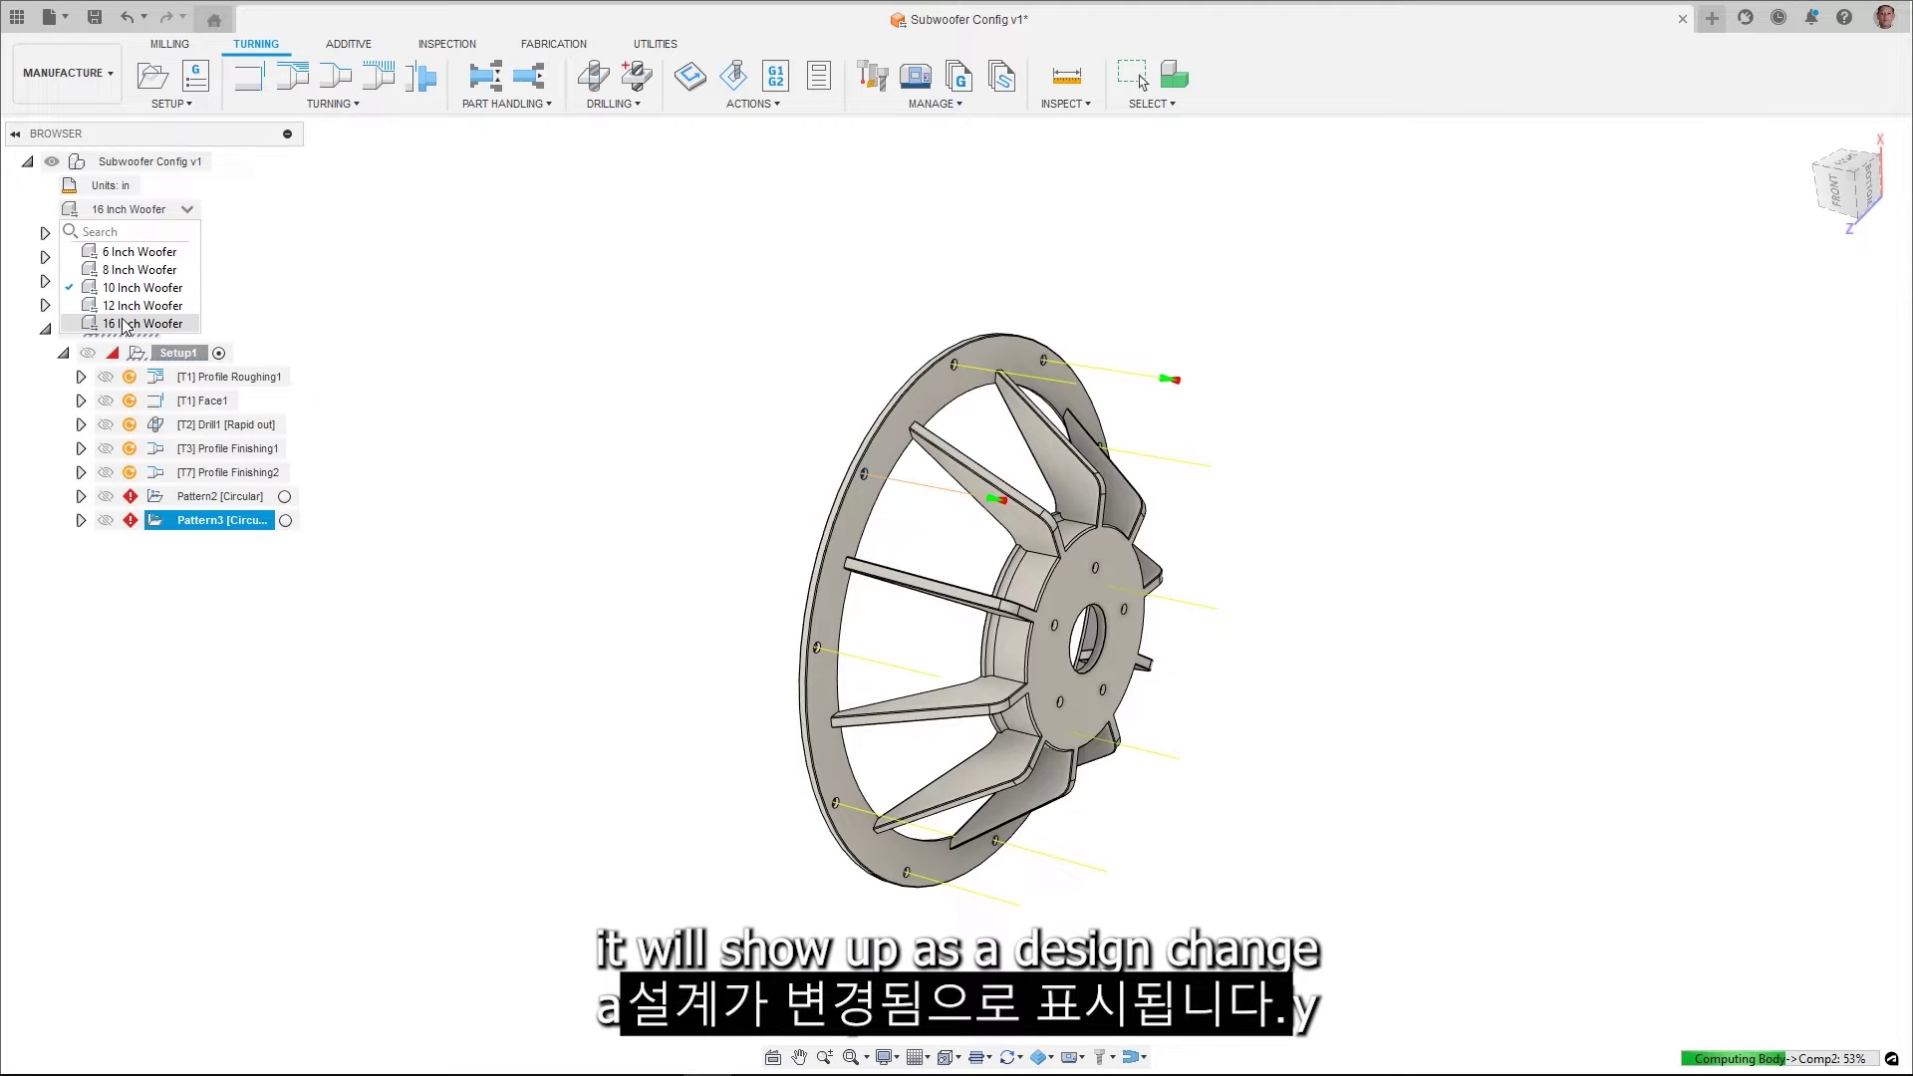
right_click(177, 353)
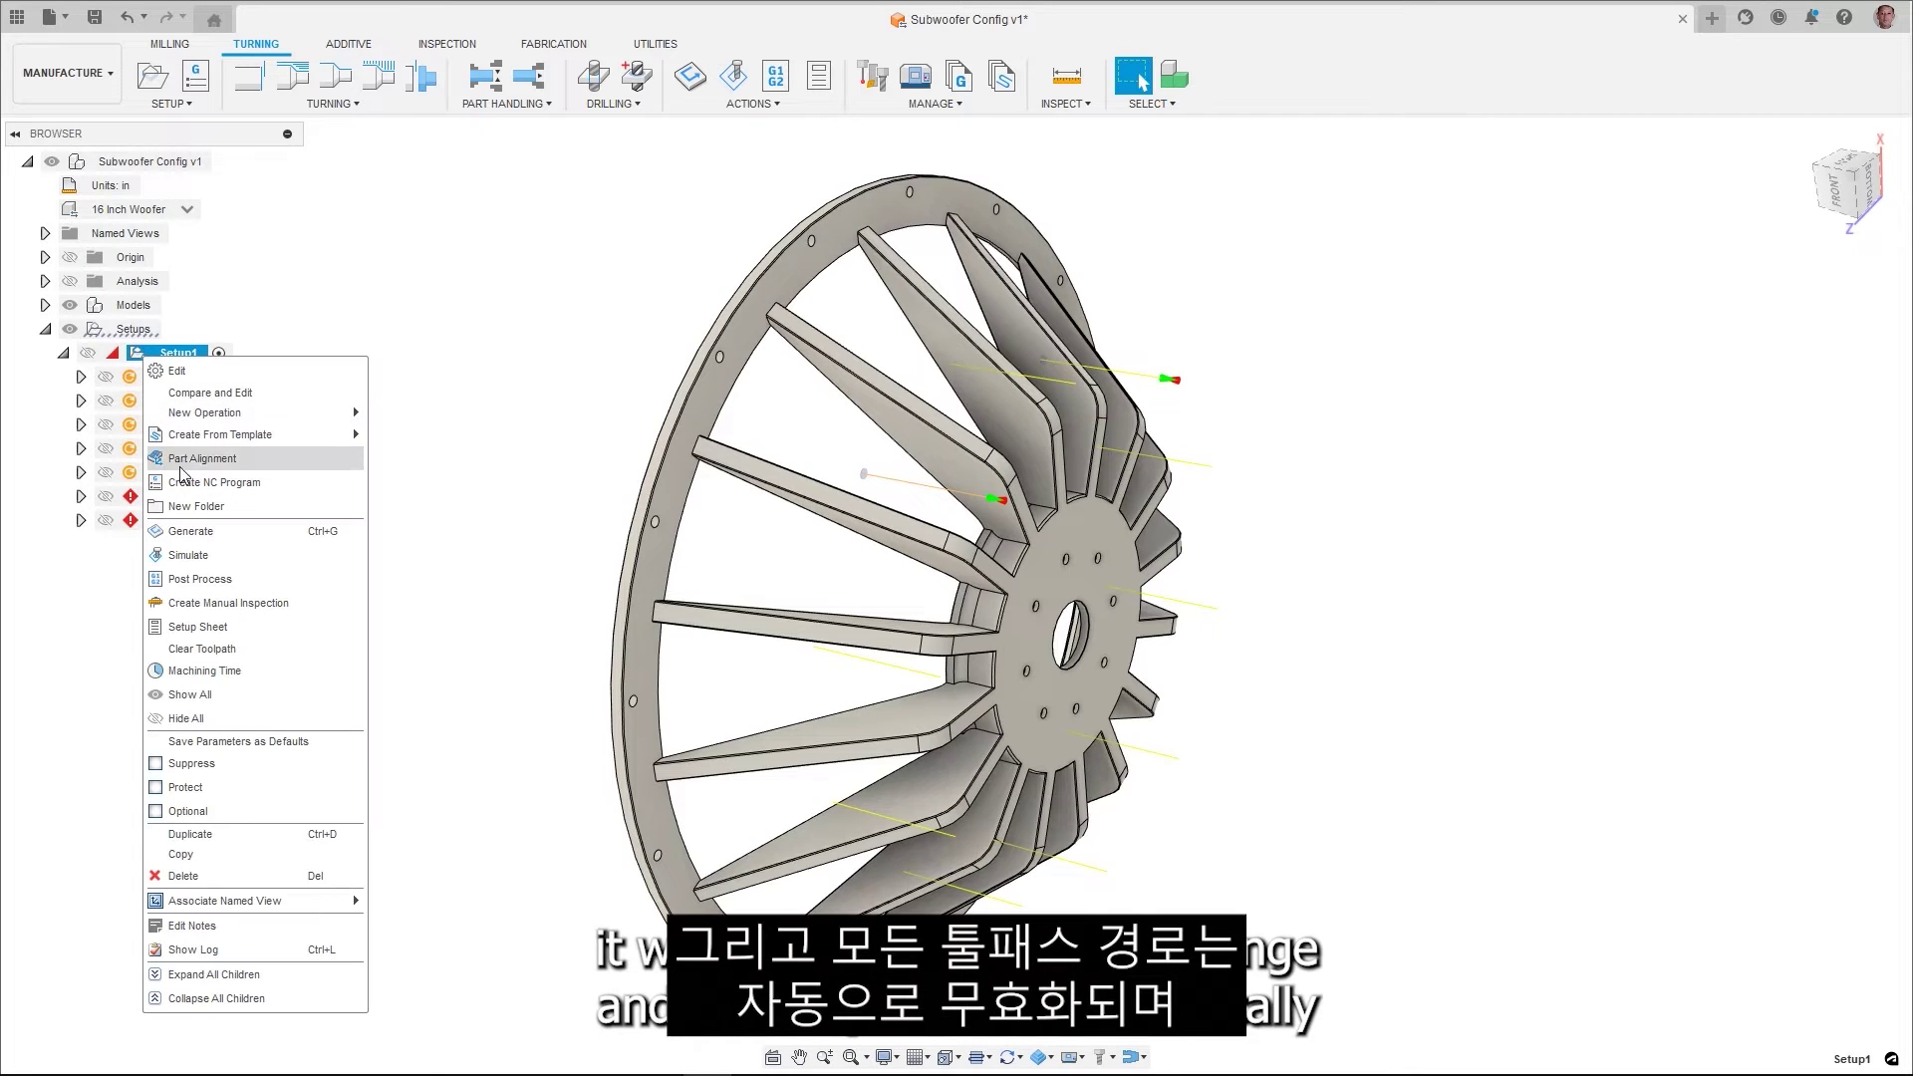
left_click(189, 533)
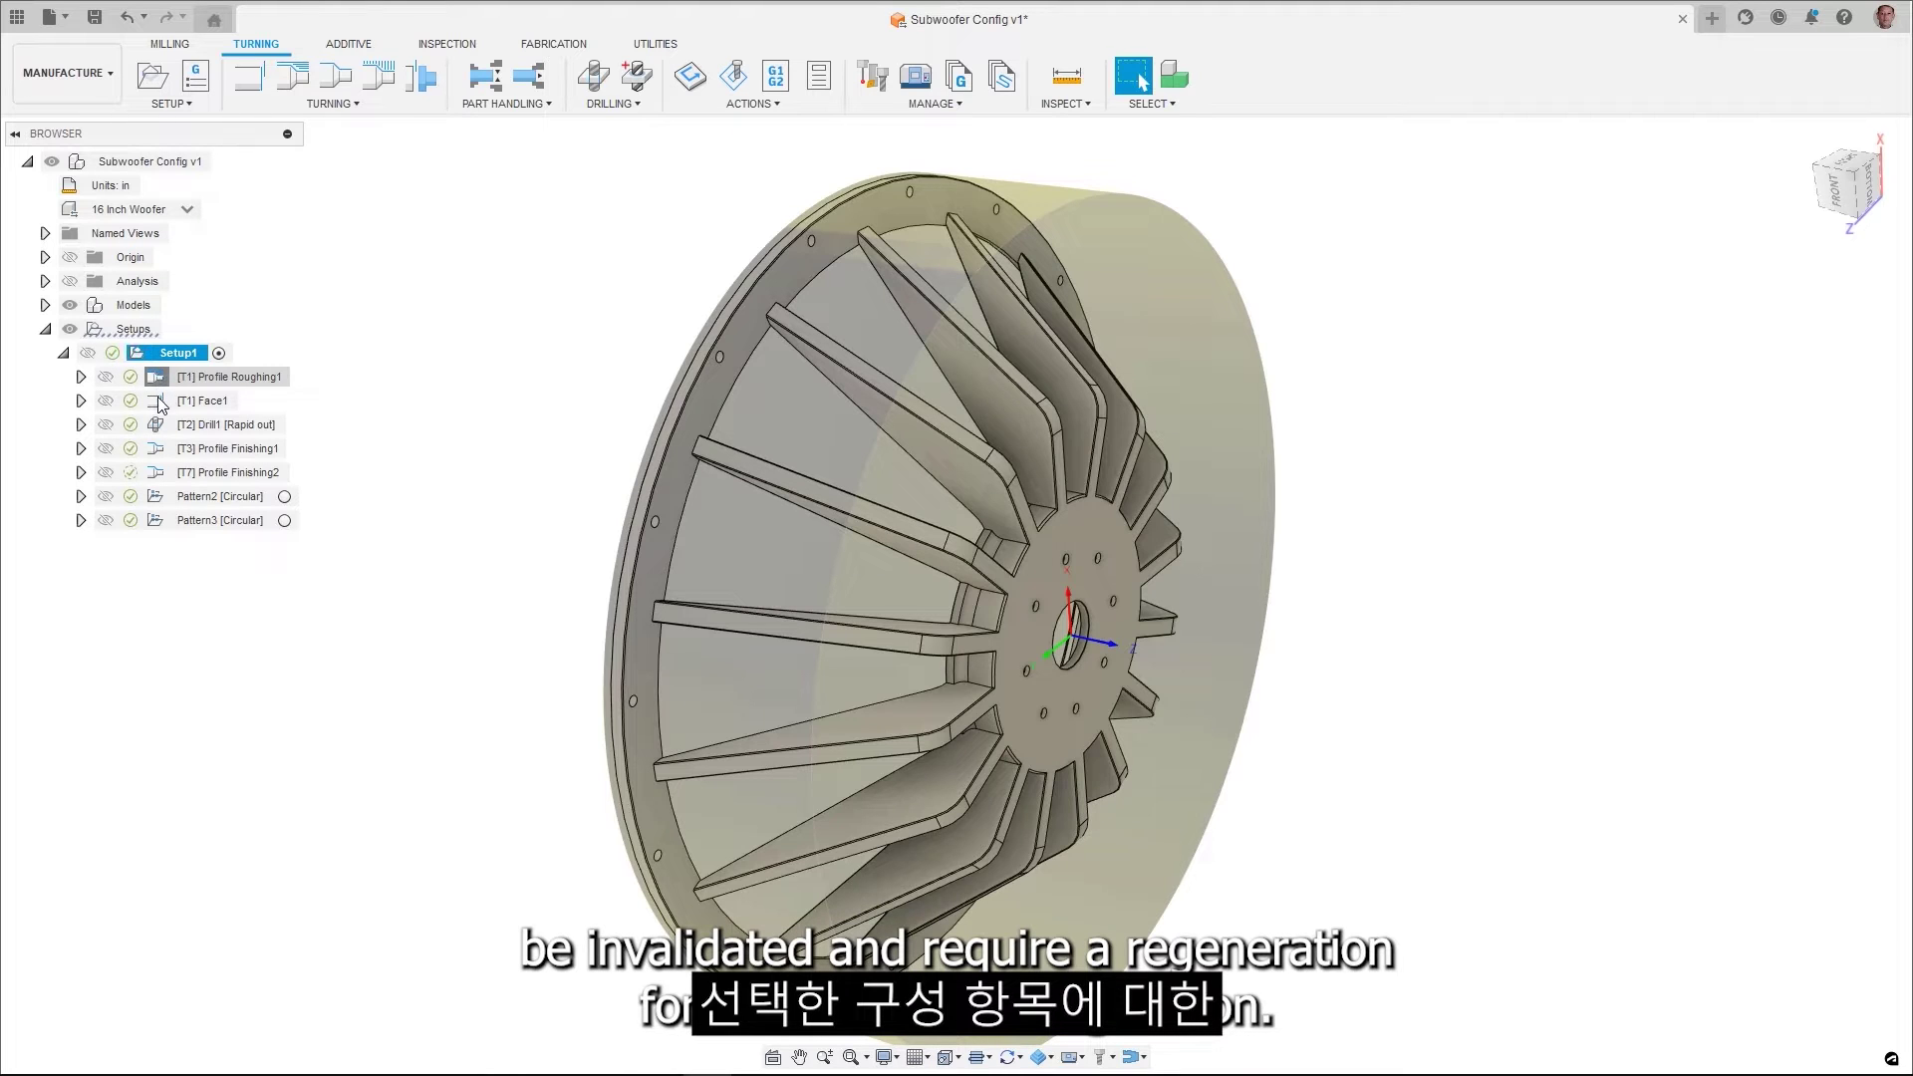
Inspect the 16 Inch Woofer toolpaths from Face1 through Pattern3
left_click(157, 401)
left_click(157, 425)
left_click(157, 449)
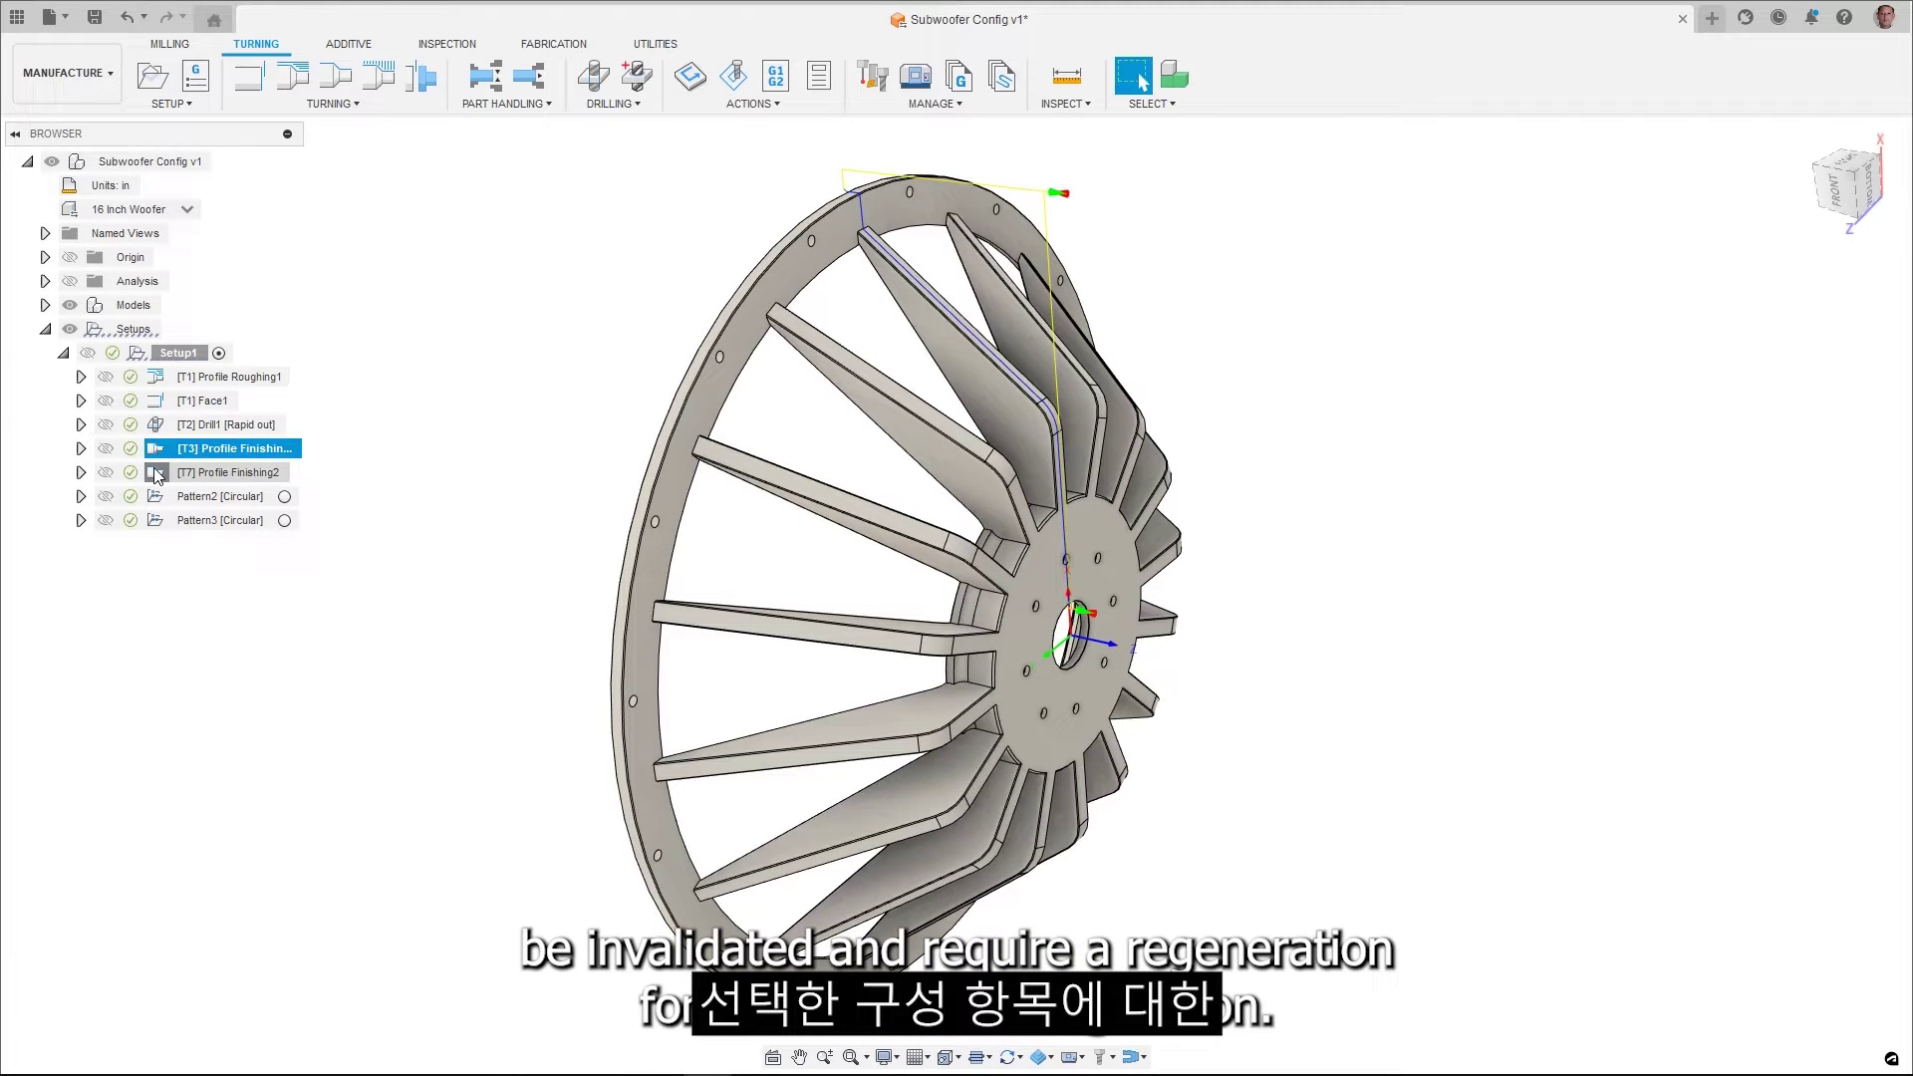
left_click(157, 473)
left_click(157, 497)
left_click(157, 520)
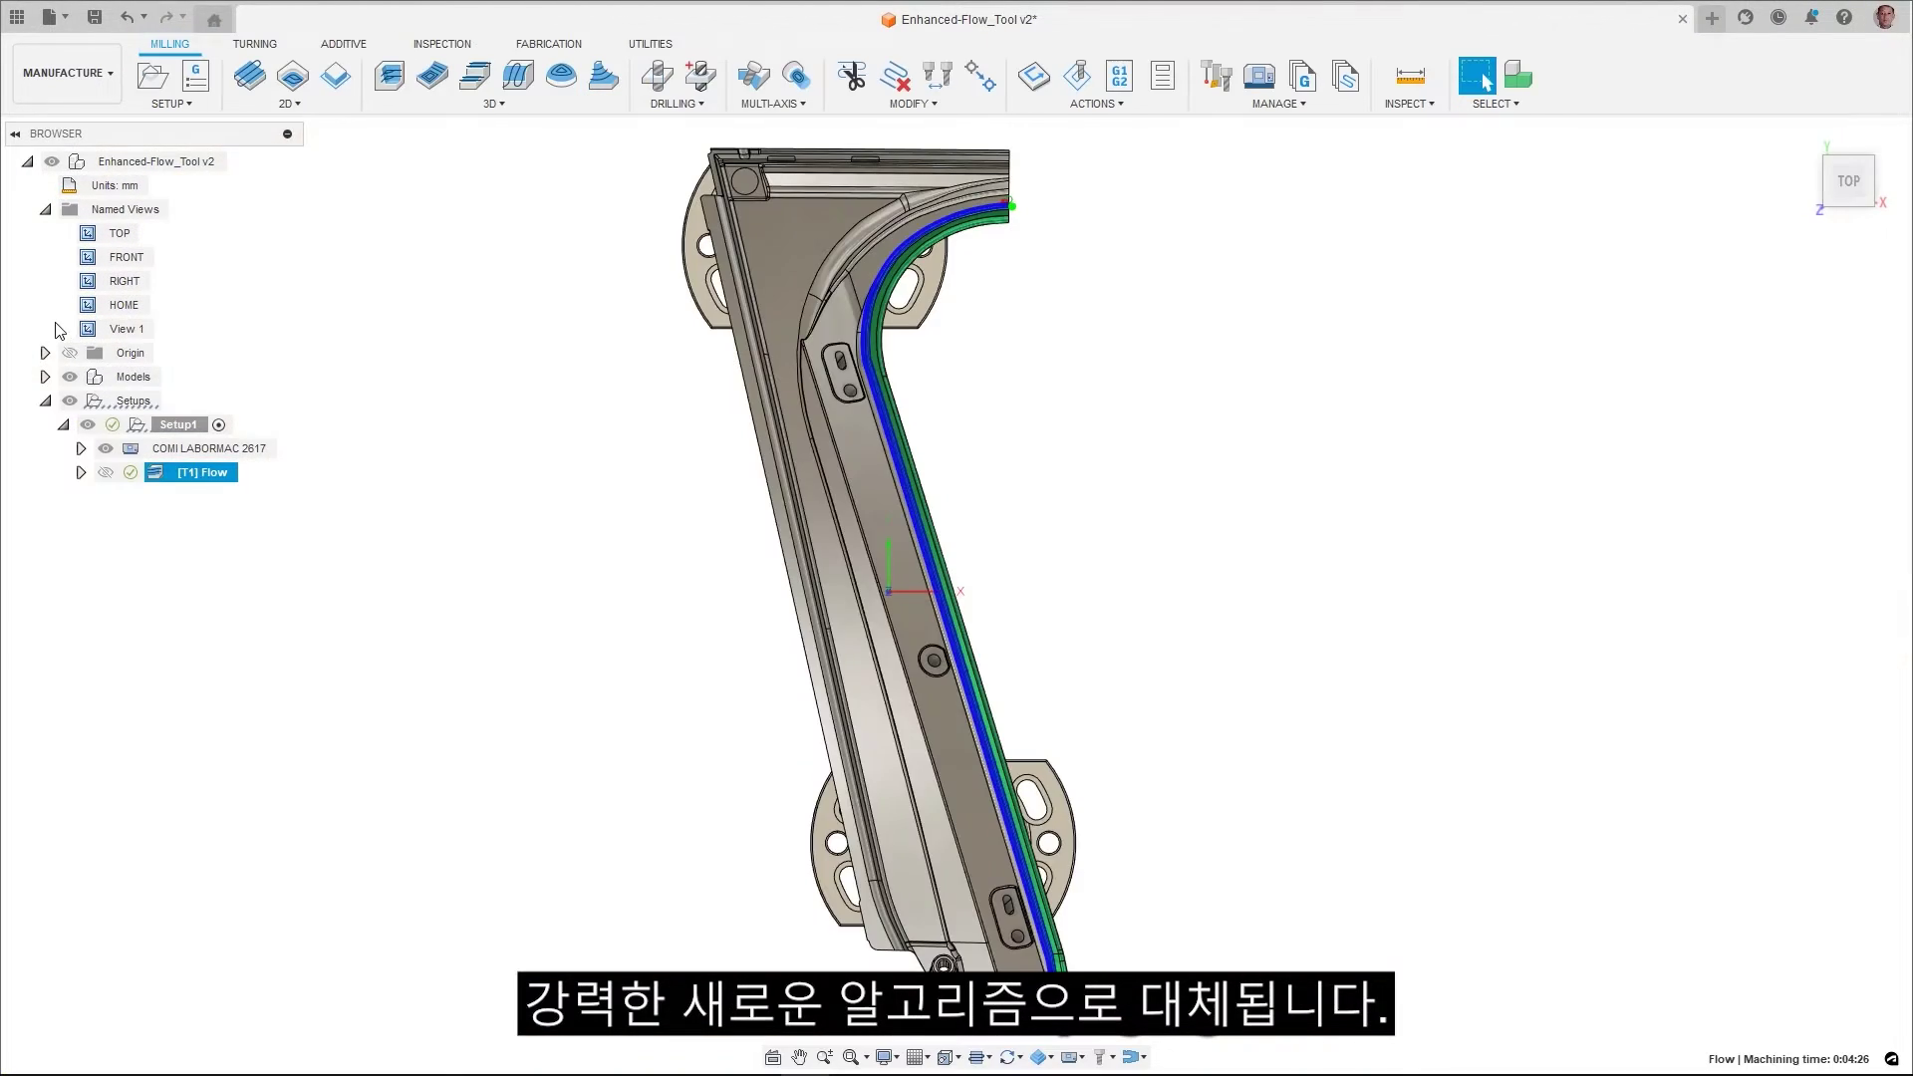
Set the Flow toolpath's drive surface to the rail face, direction Along v, new stepover, and regenerate
double_click(87, 329)
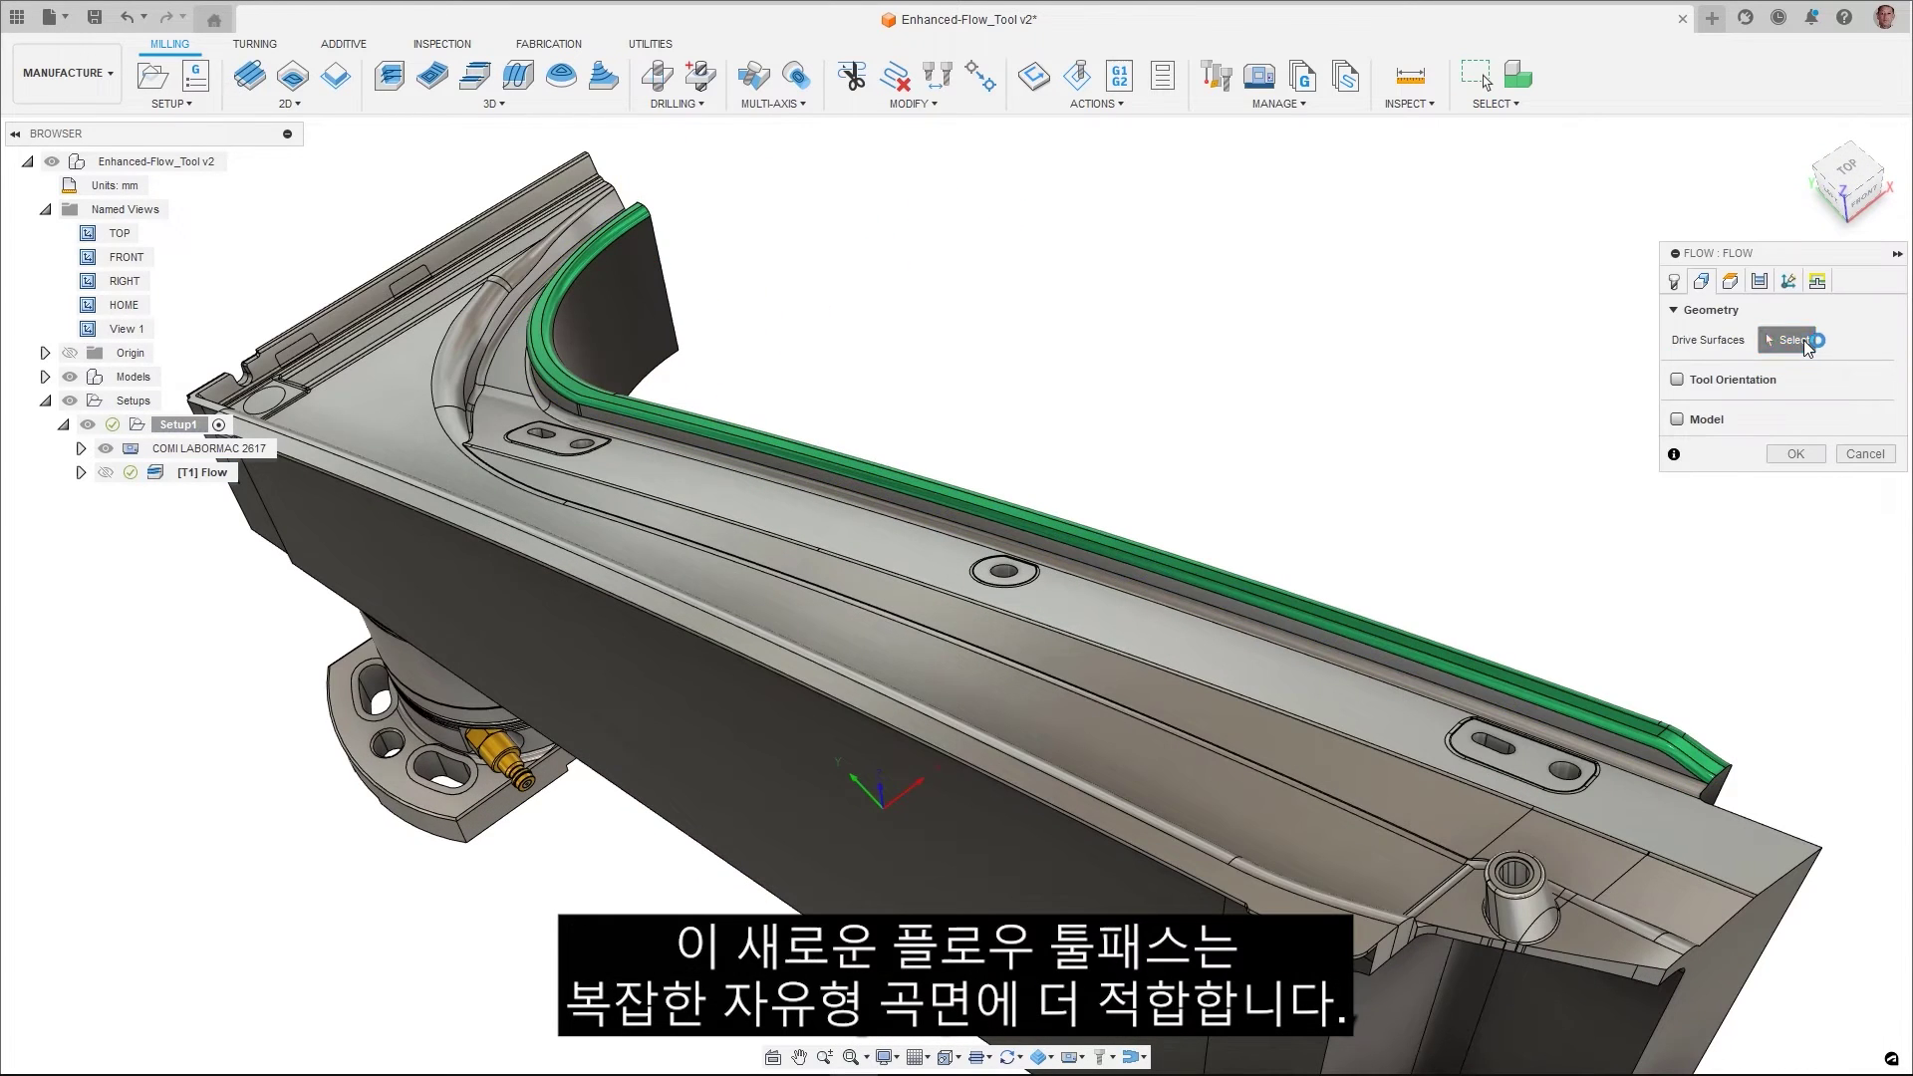
left_click(1552, 708)
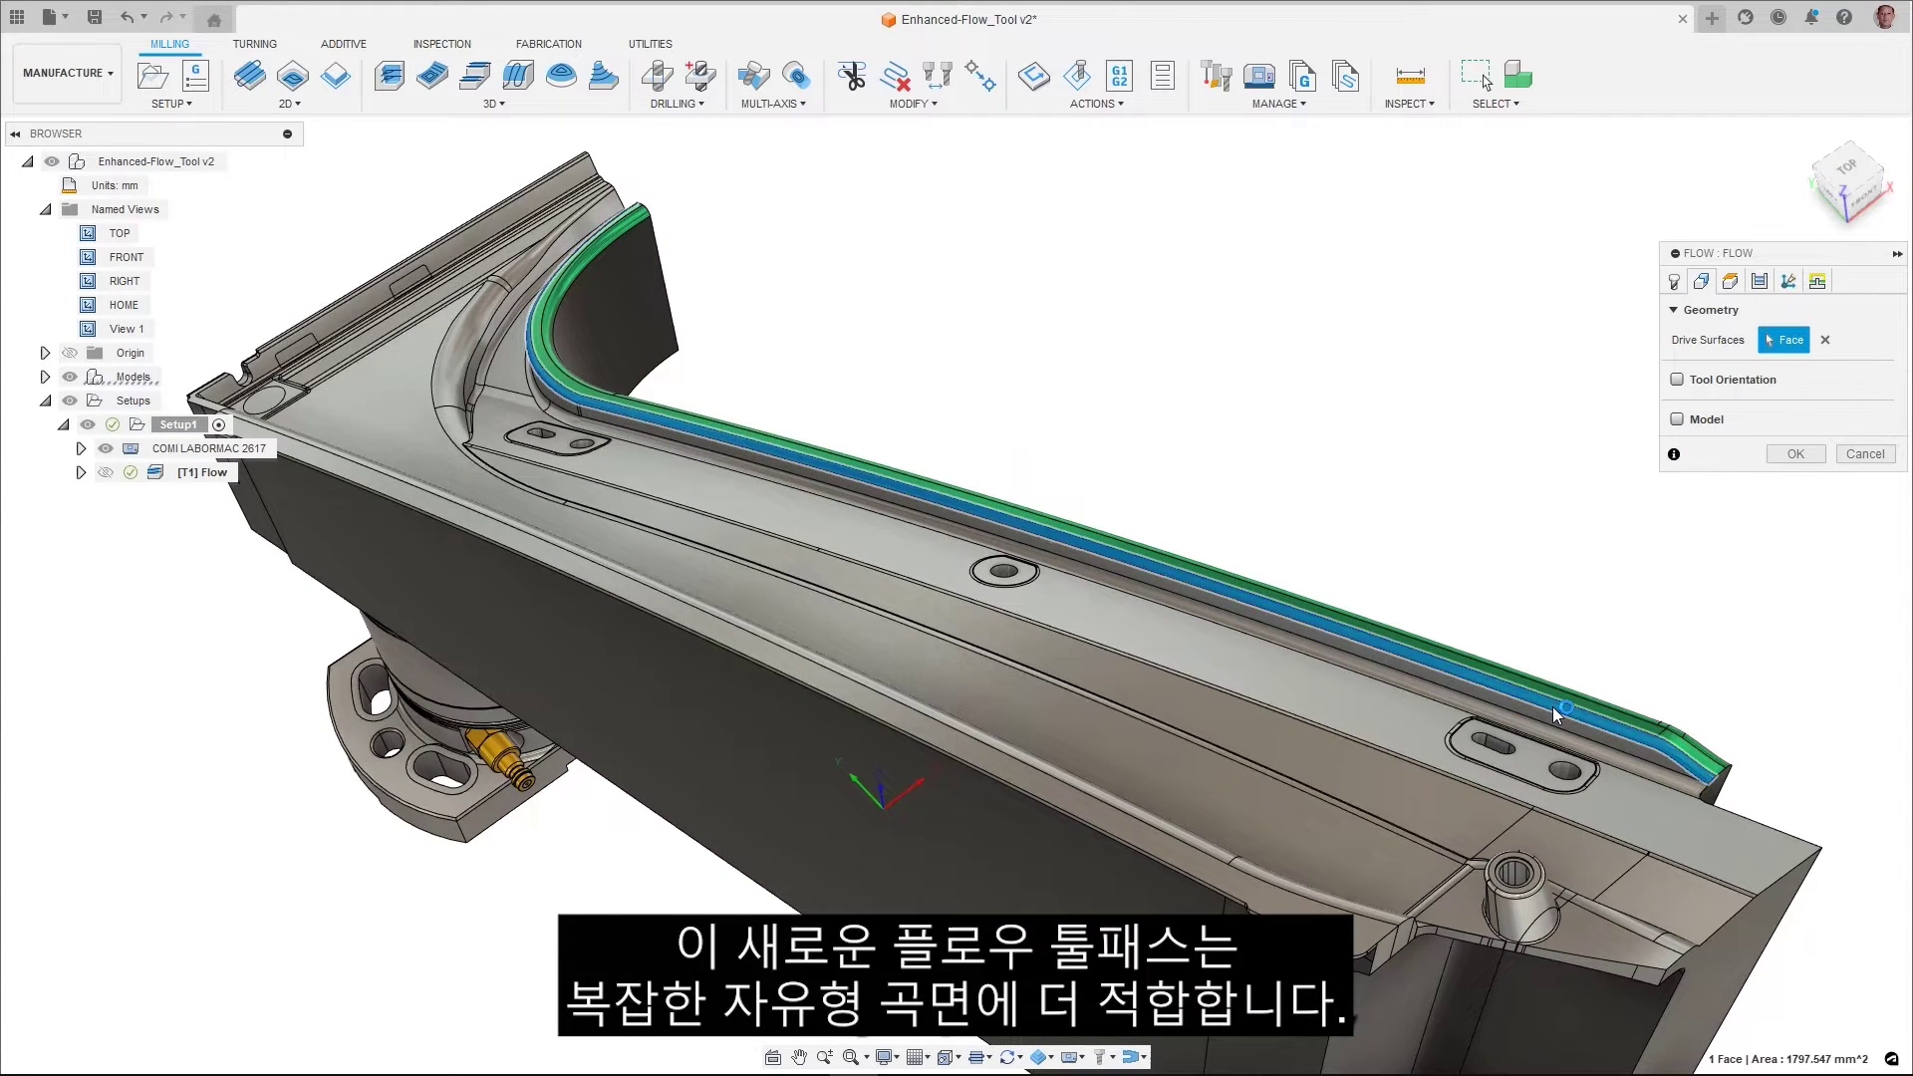
left_click(1758, 282)
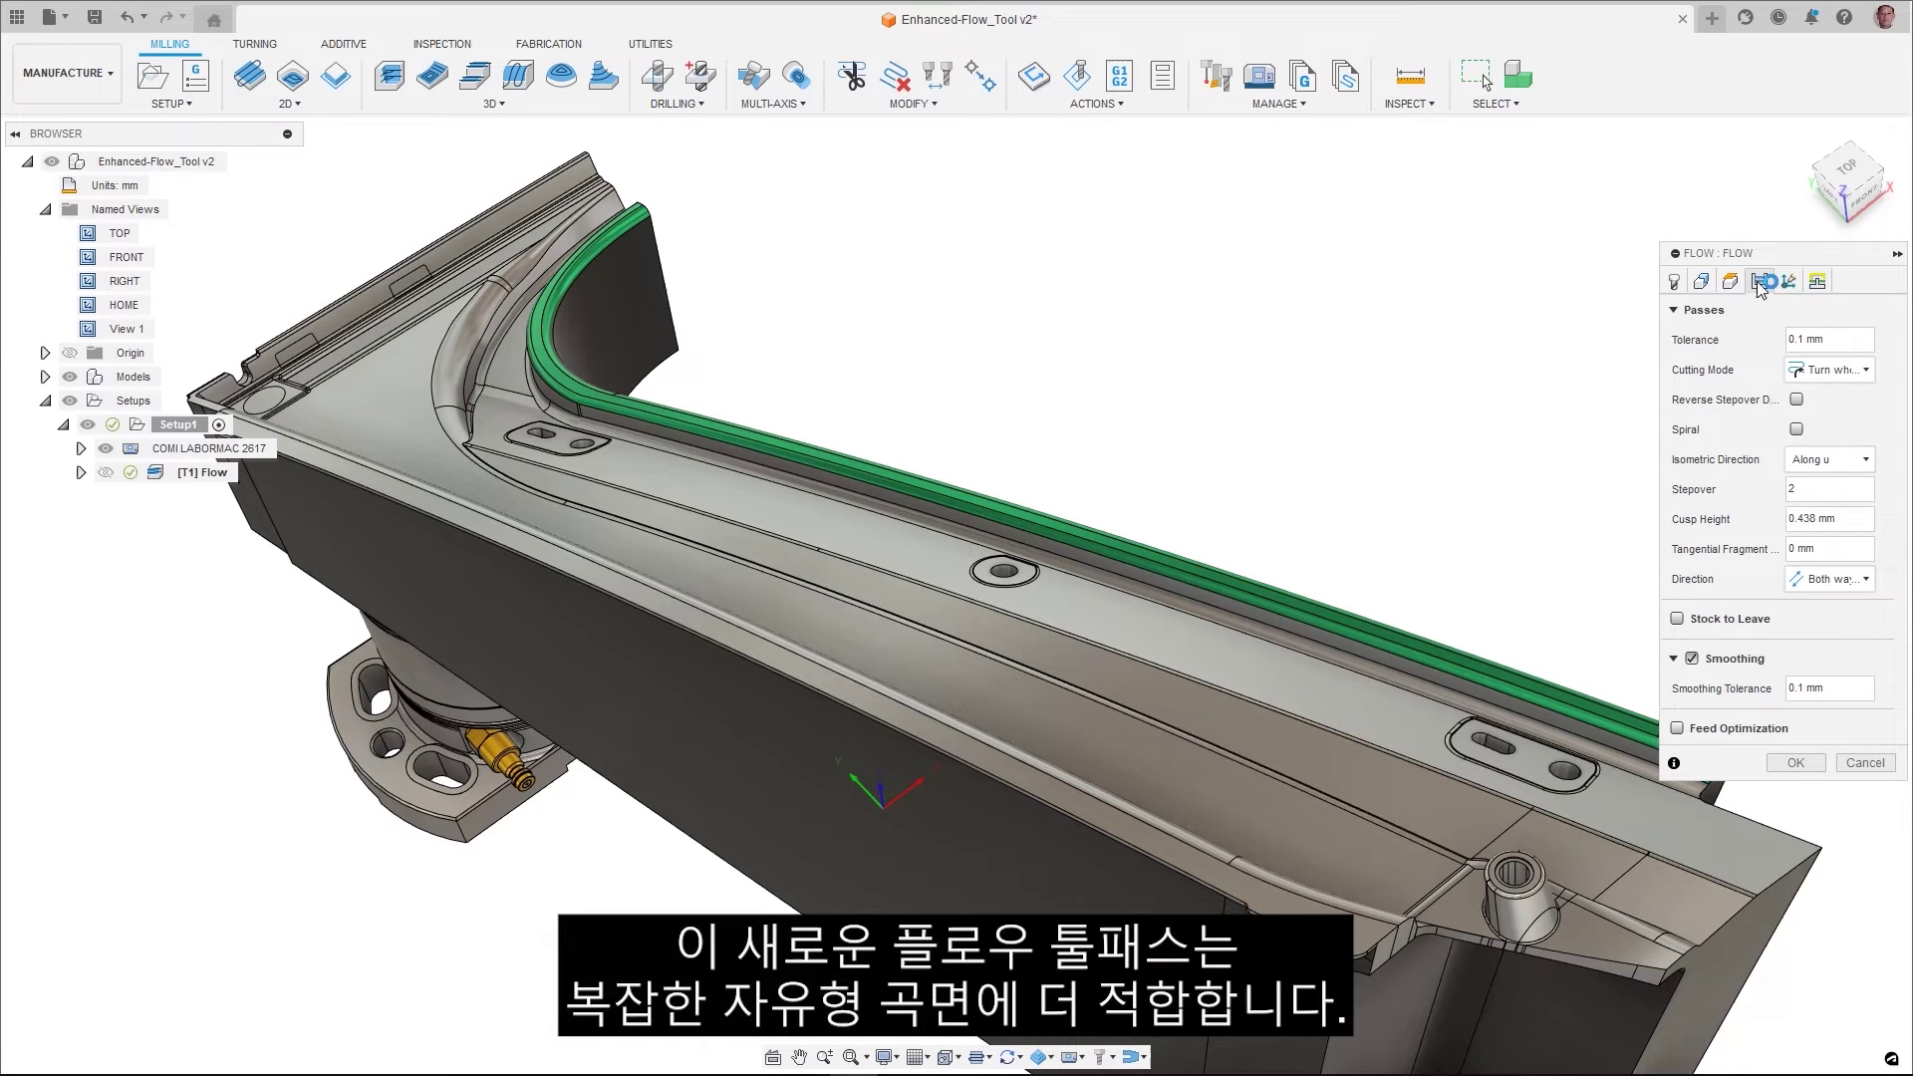
left_click(1867, 461)
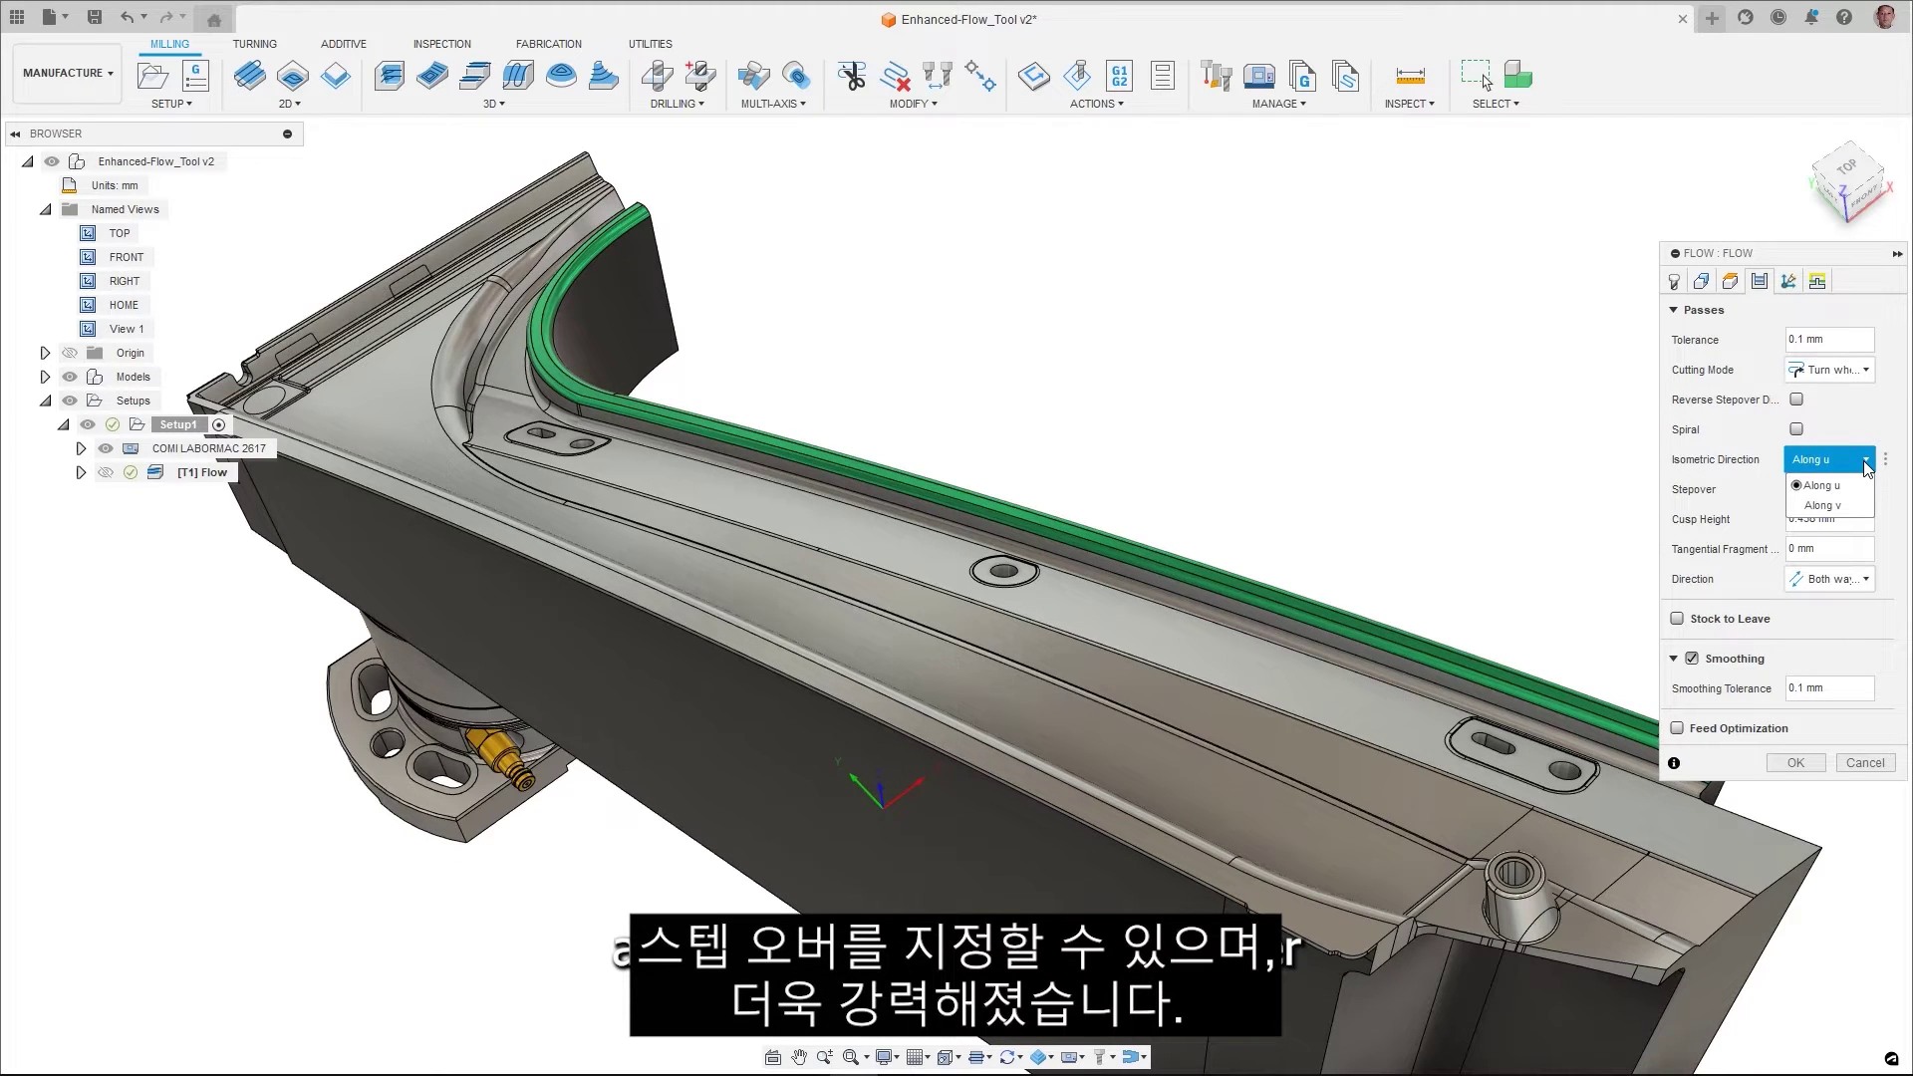
left_click(1836, 501)
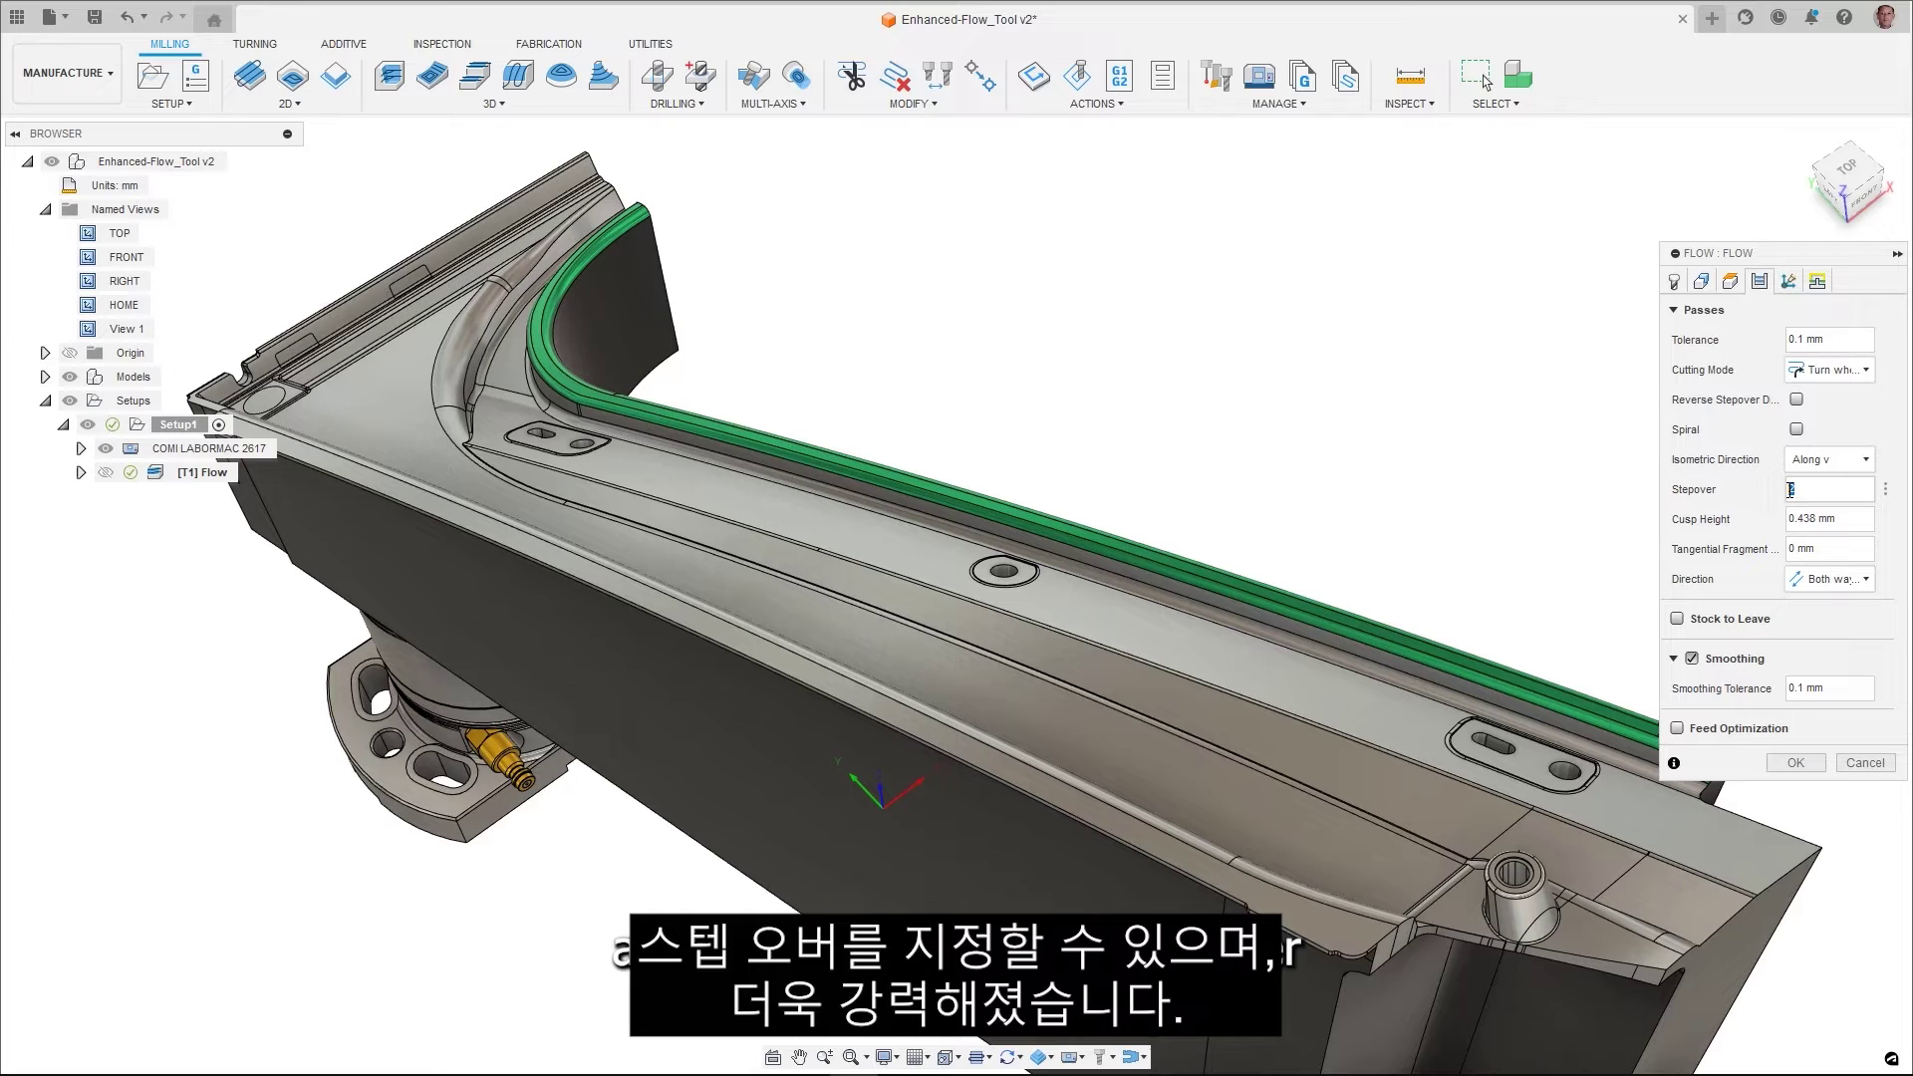
double_click(1791, 488)
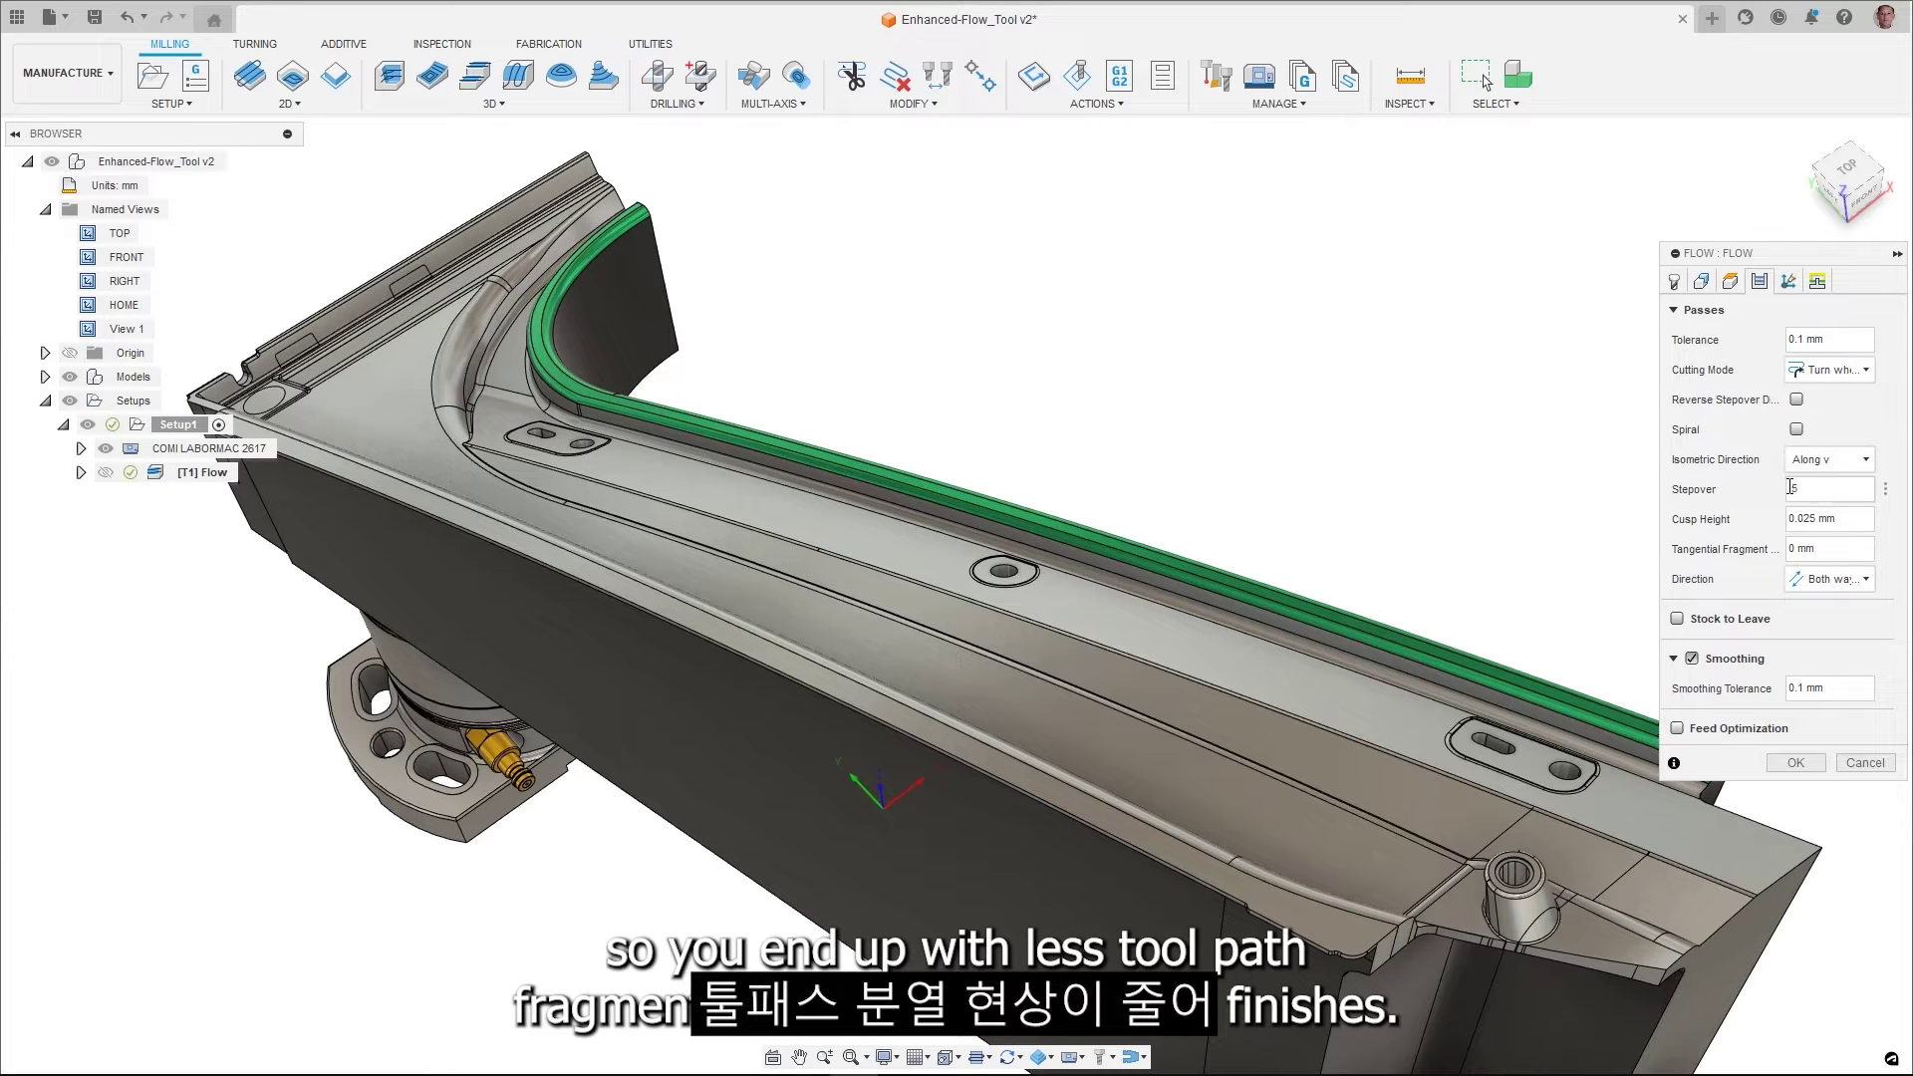
left_click(1796, 763)
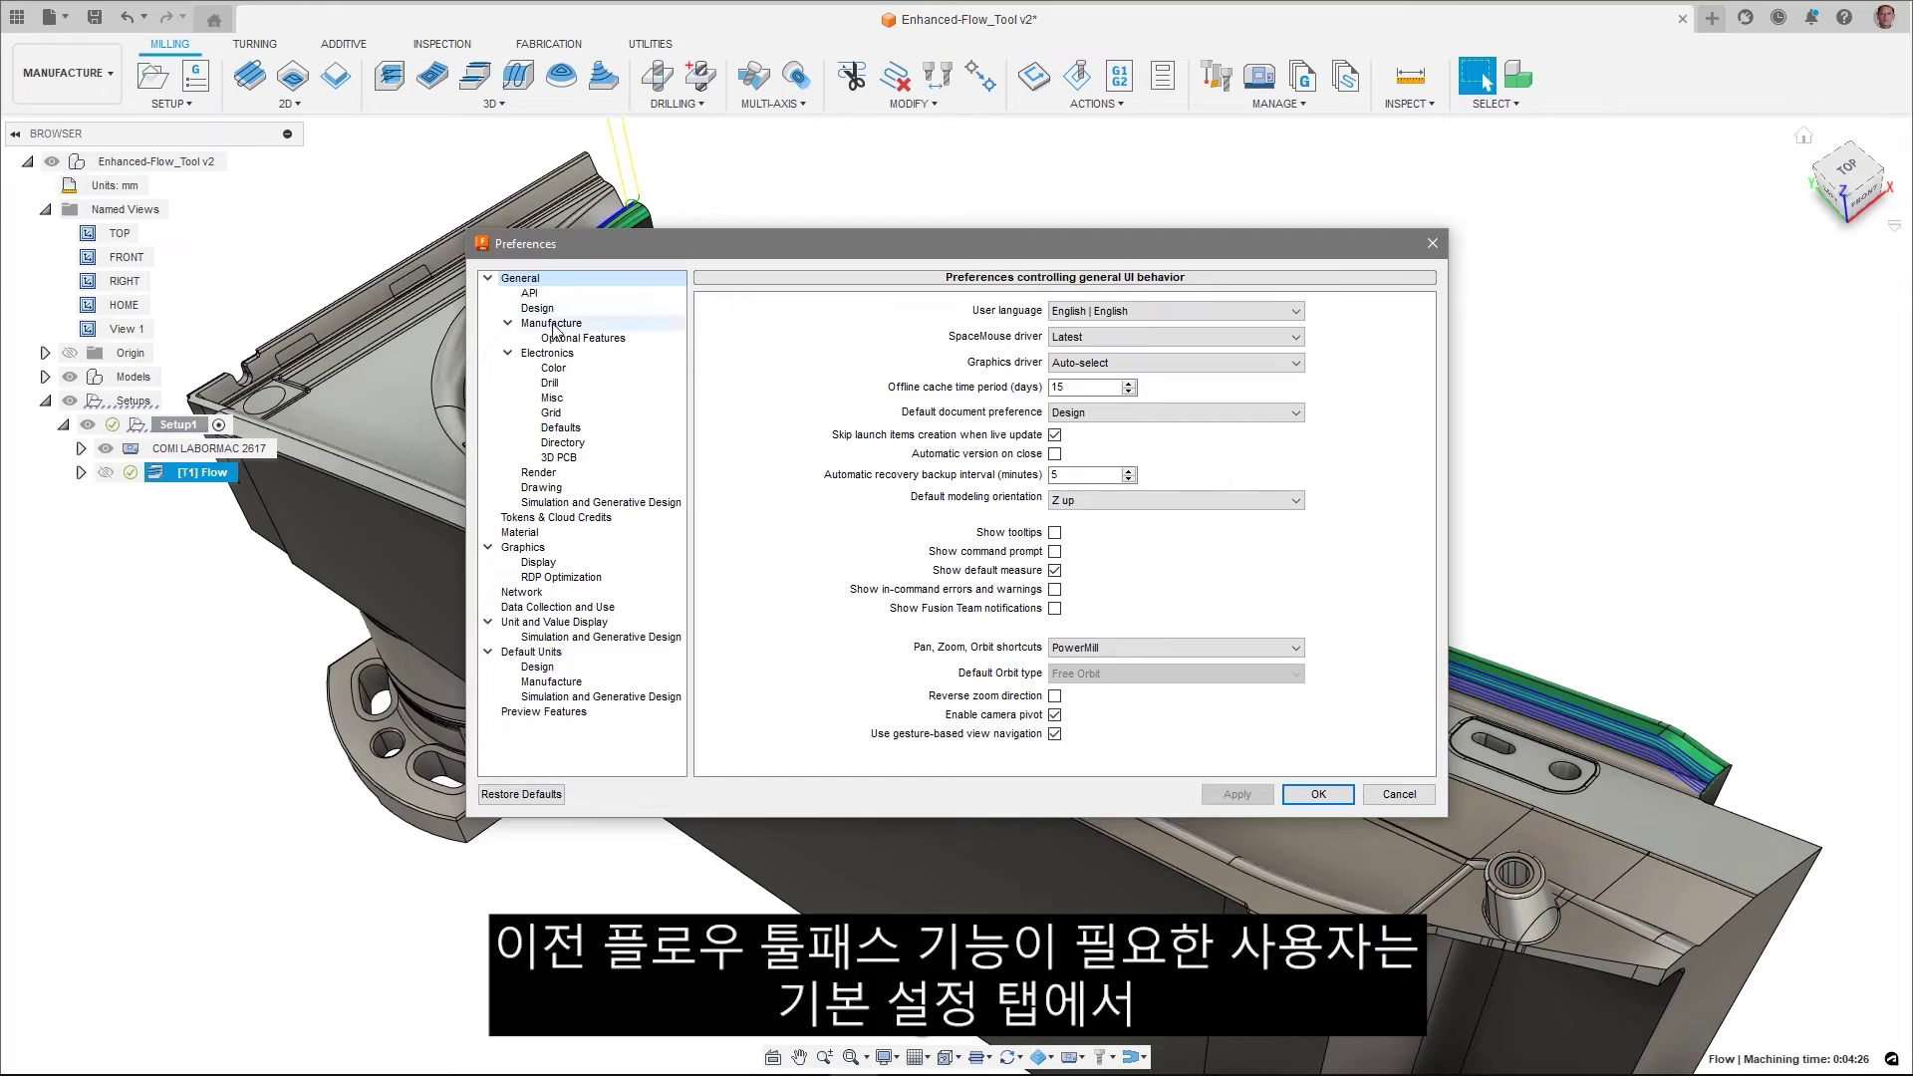
Tick Flow (Old) under Preferences > Manufacture > Optional Features
left_click(553, 323)
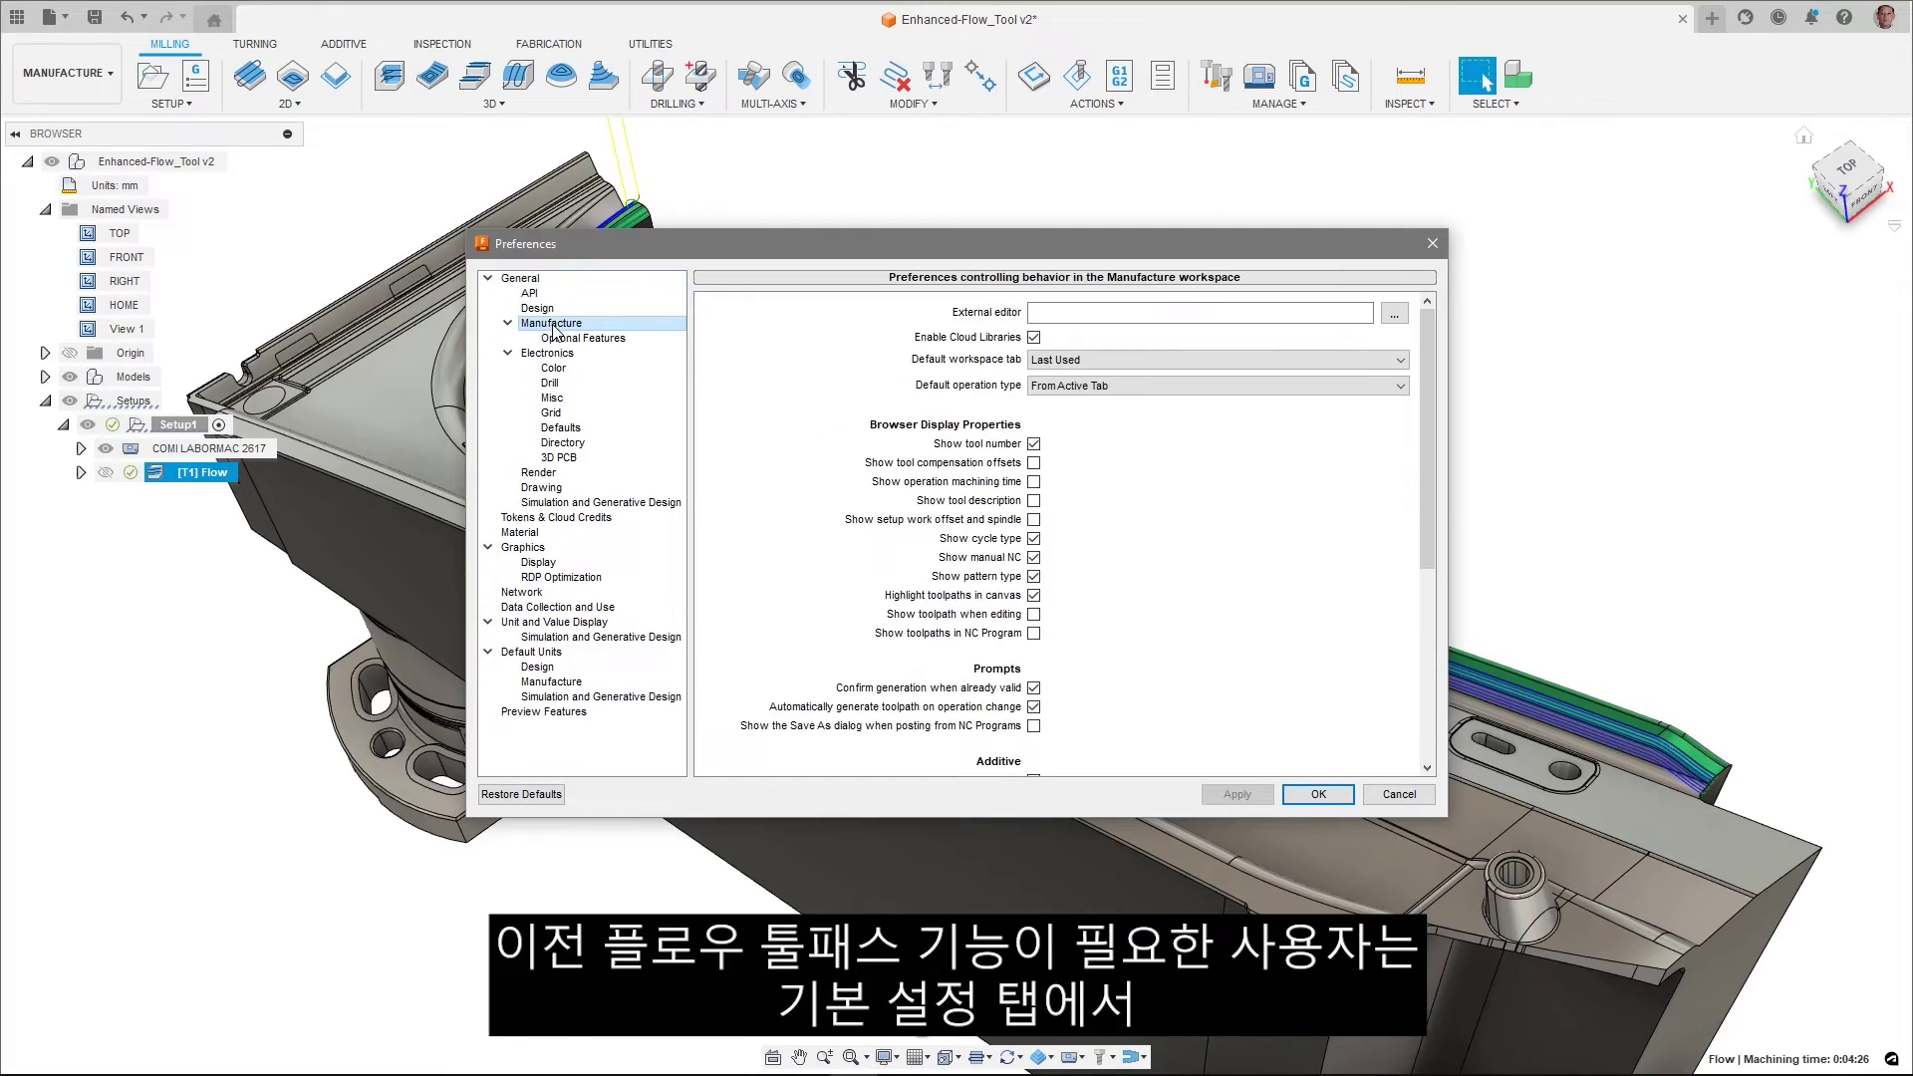
left_click(561, 339)
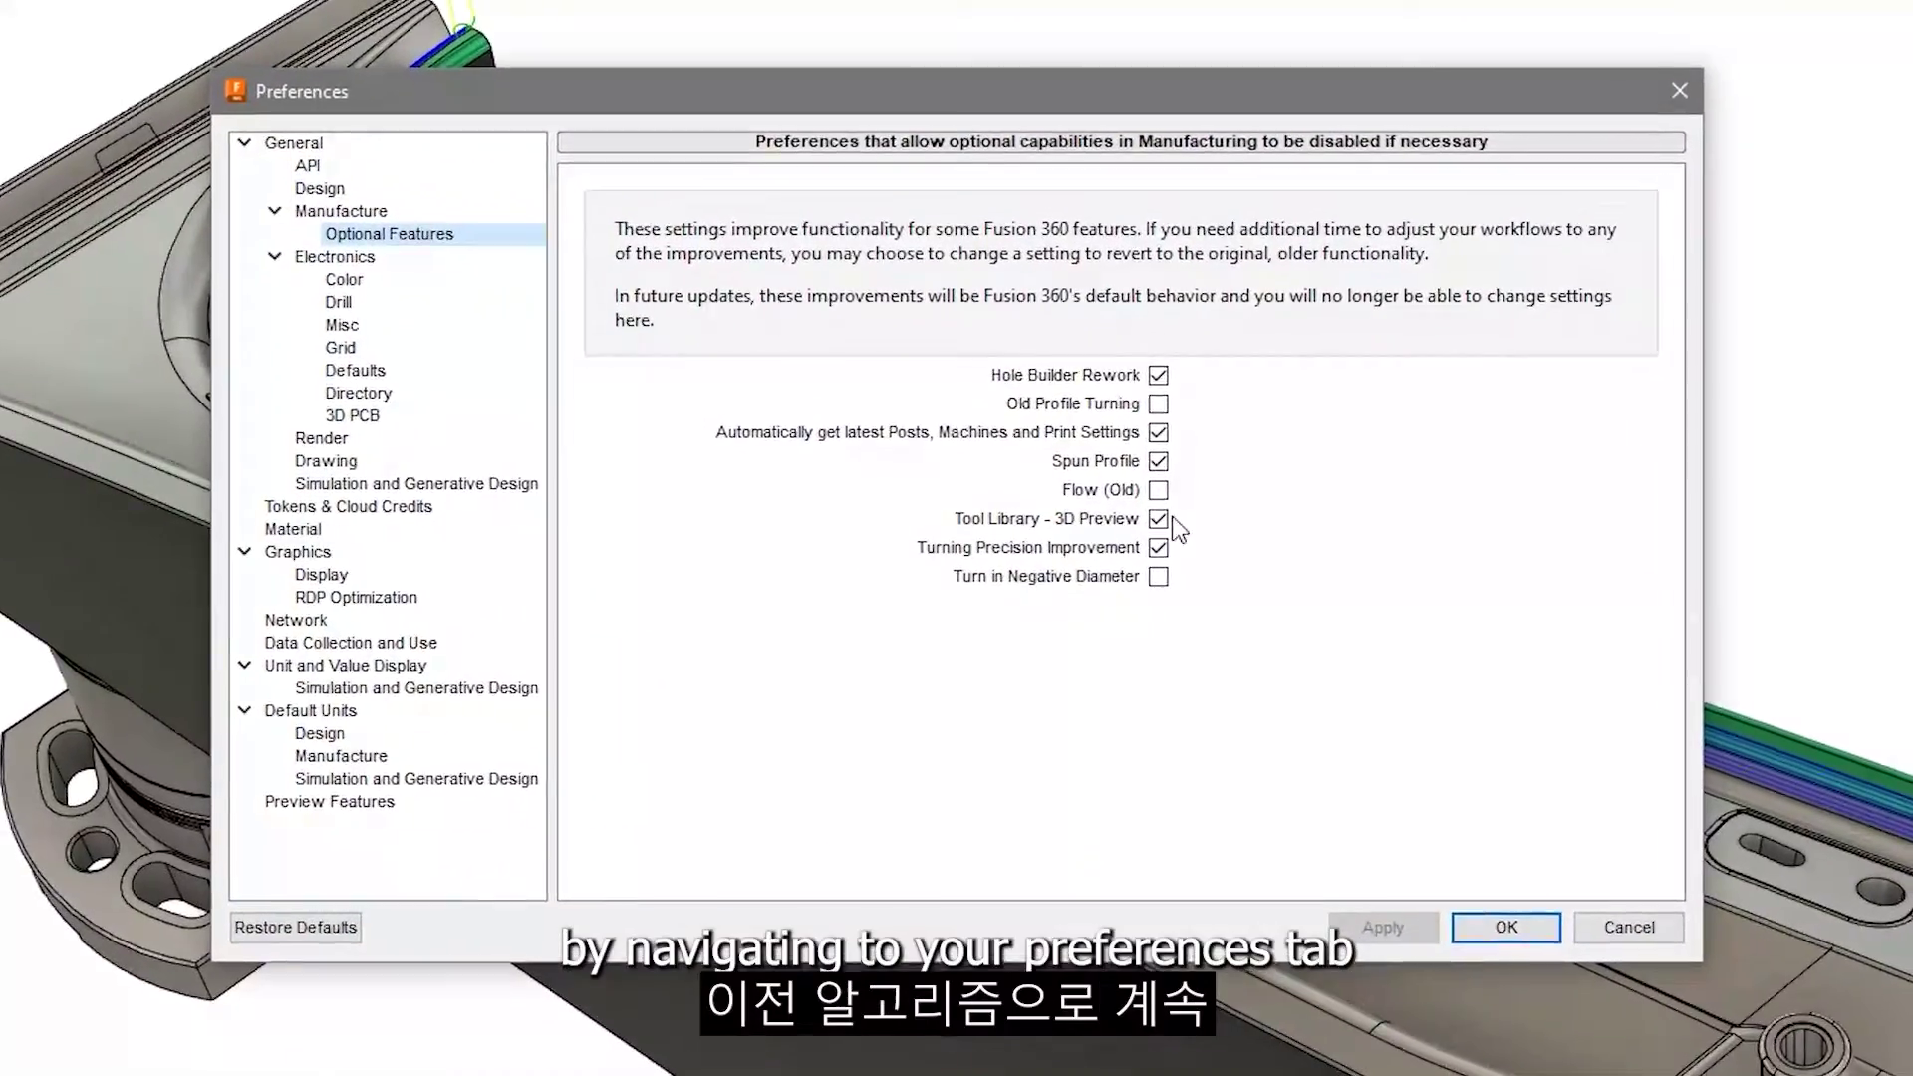
left_click(1158, 491)
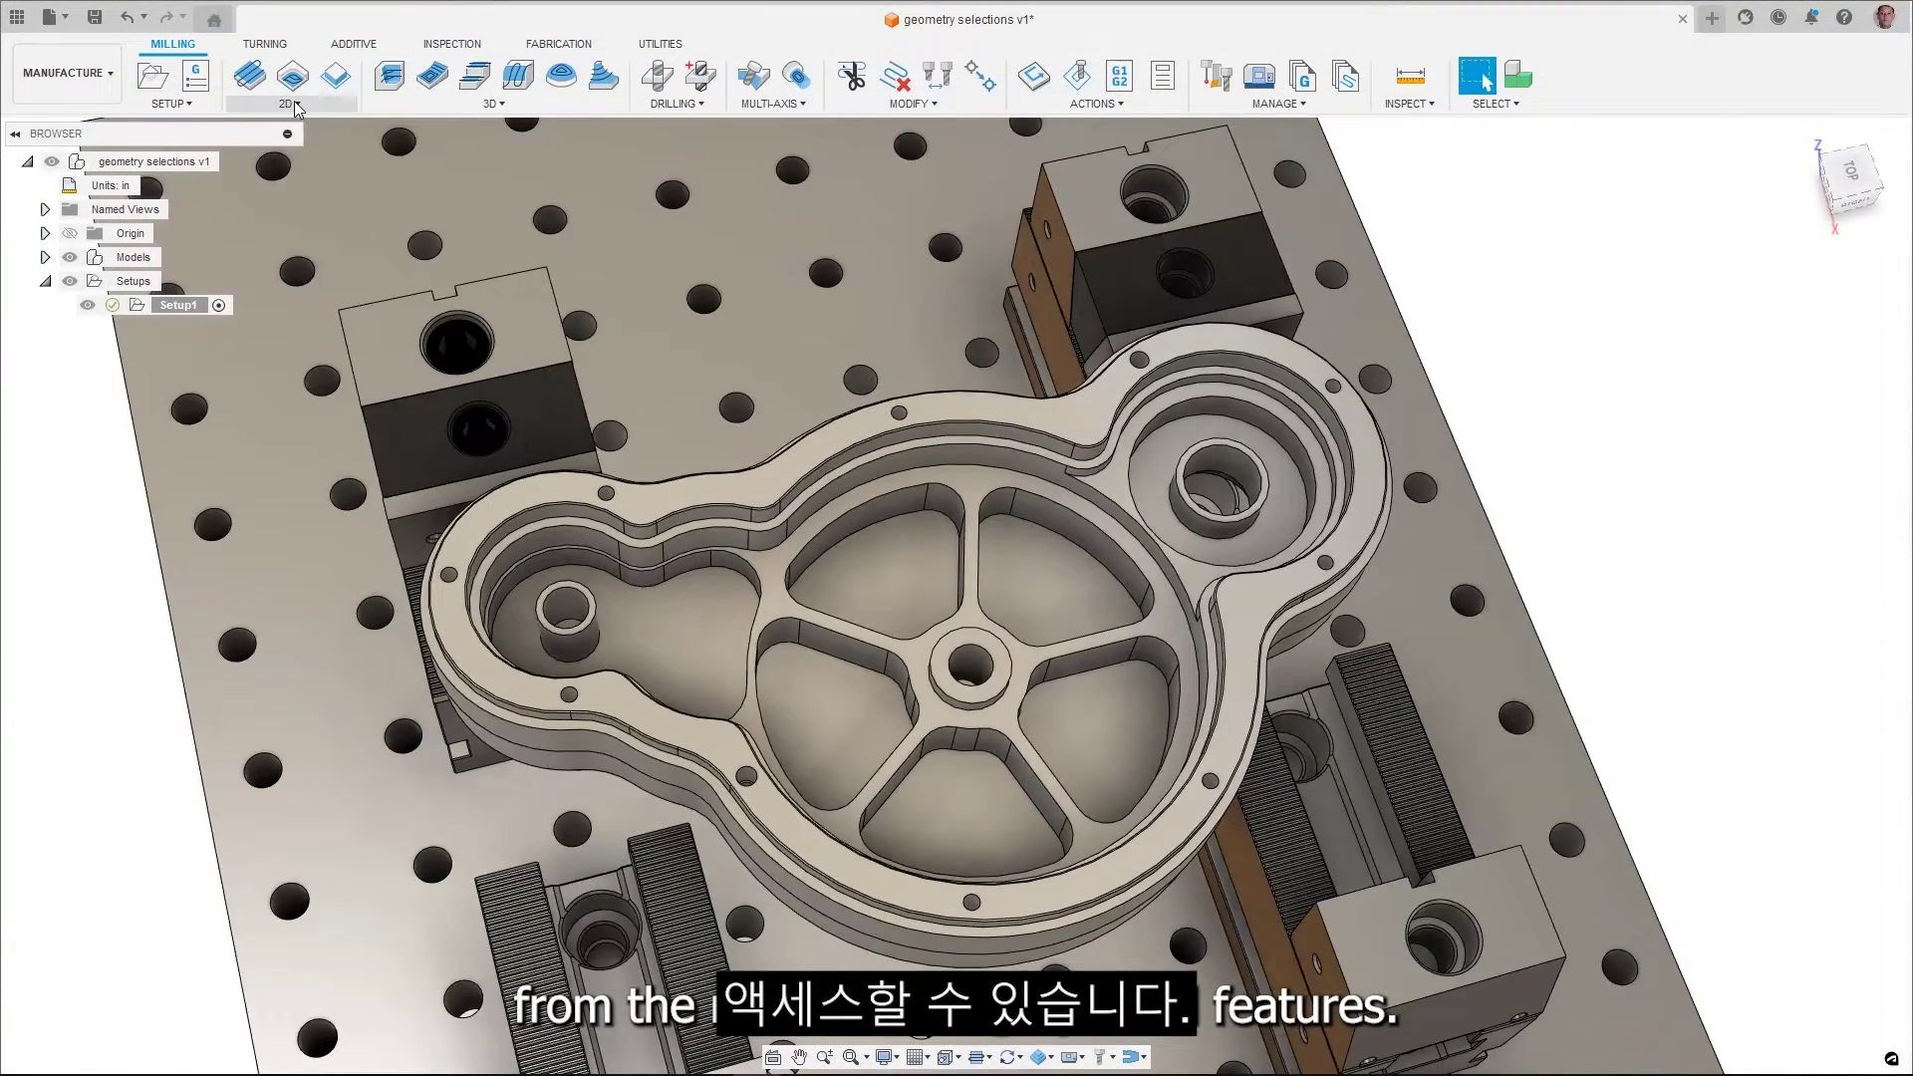
Add a Circular milling operation using the 1/2" flat endmill
left_click(296, 103)
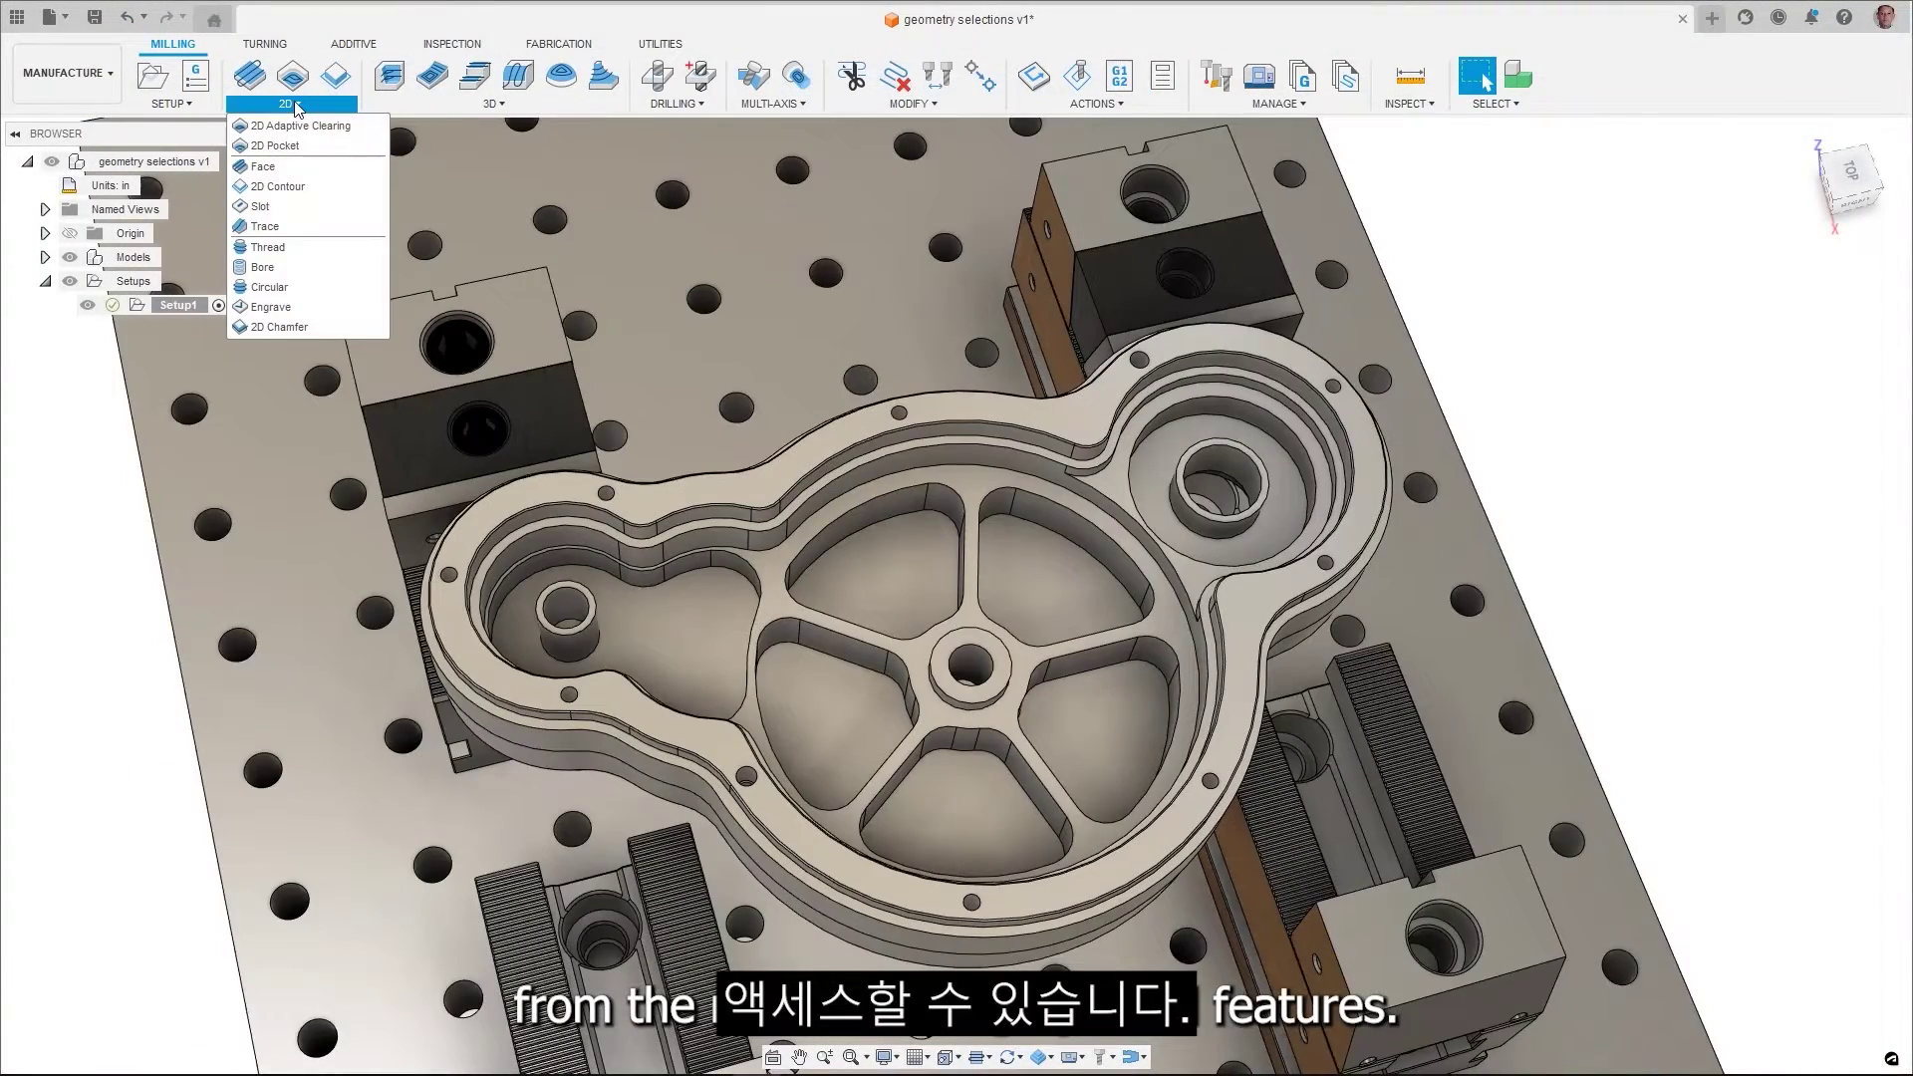
left_click(265, 288)
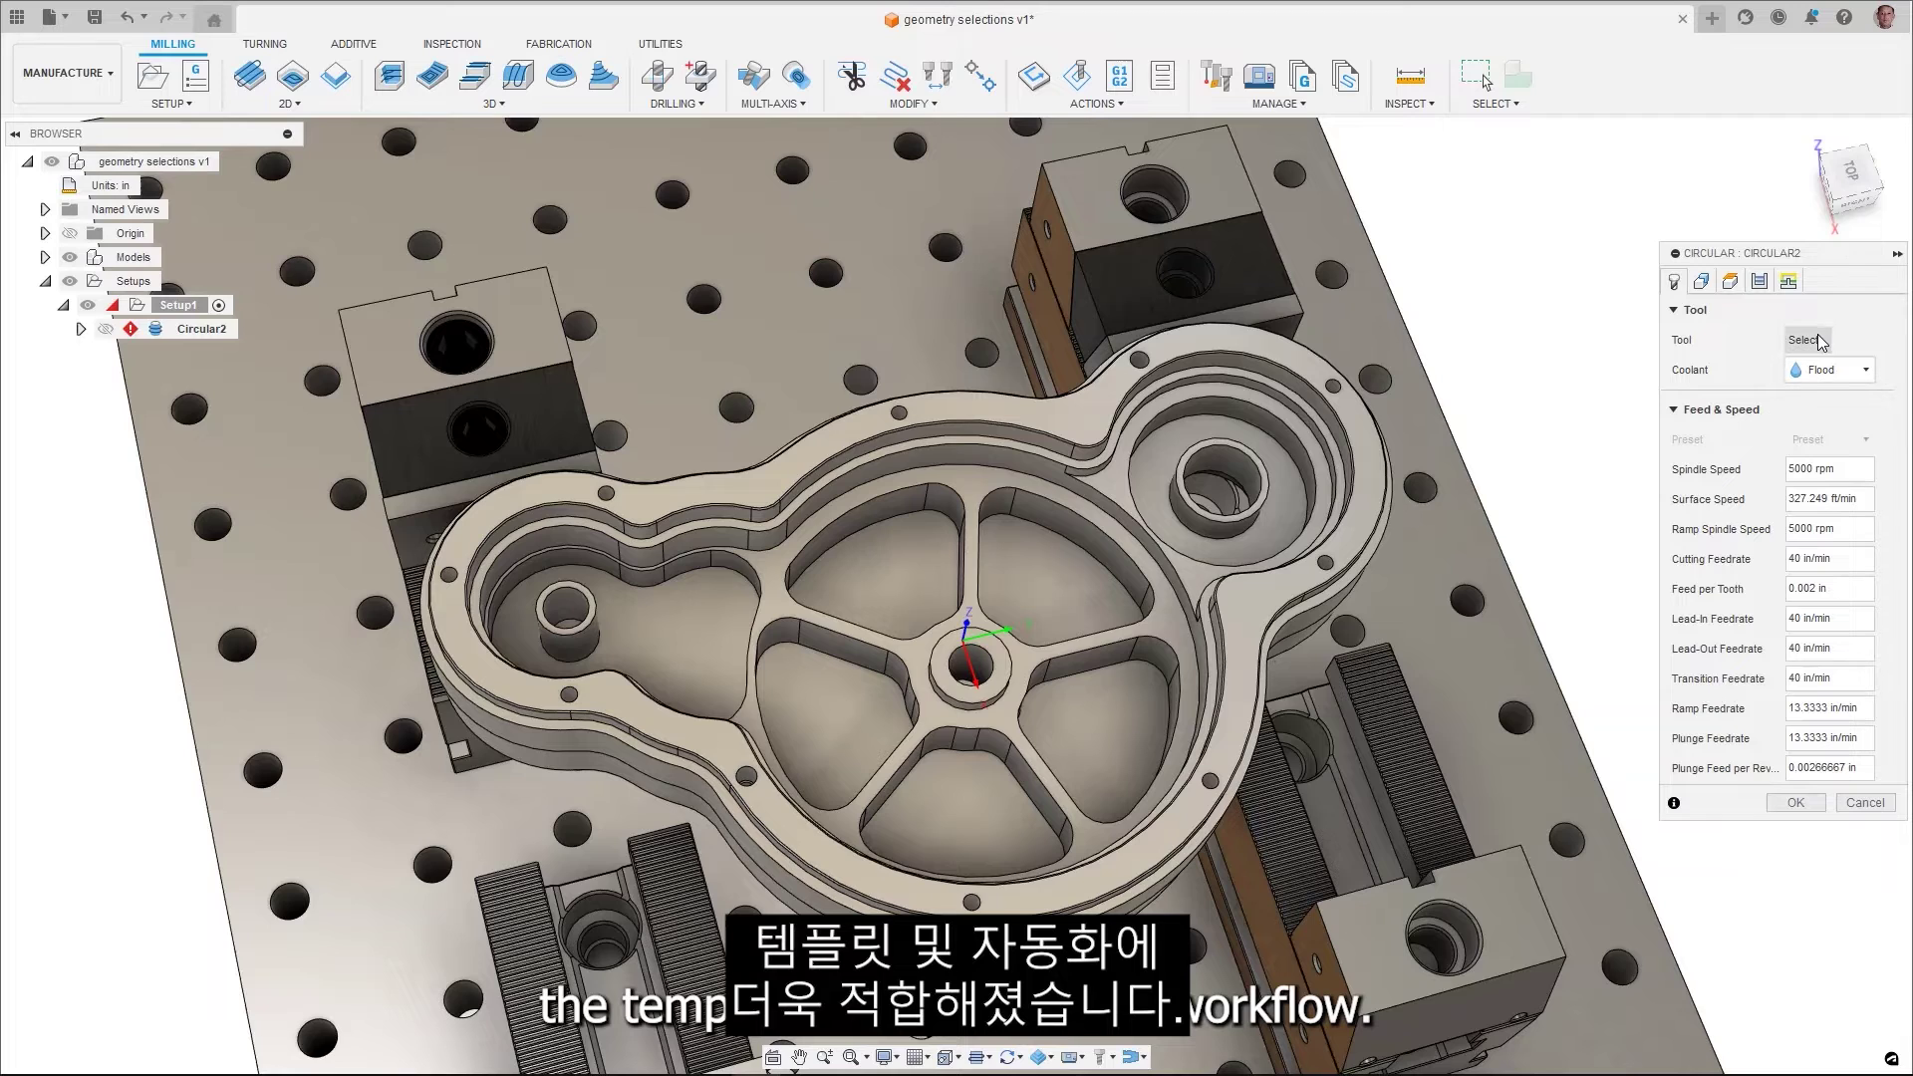
left_click(1806, 340)
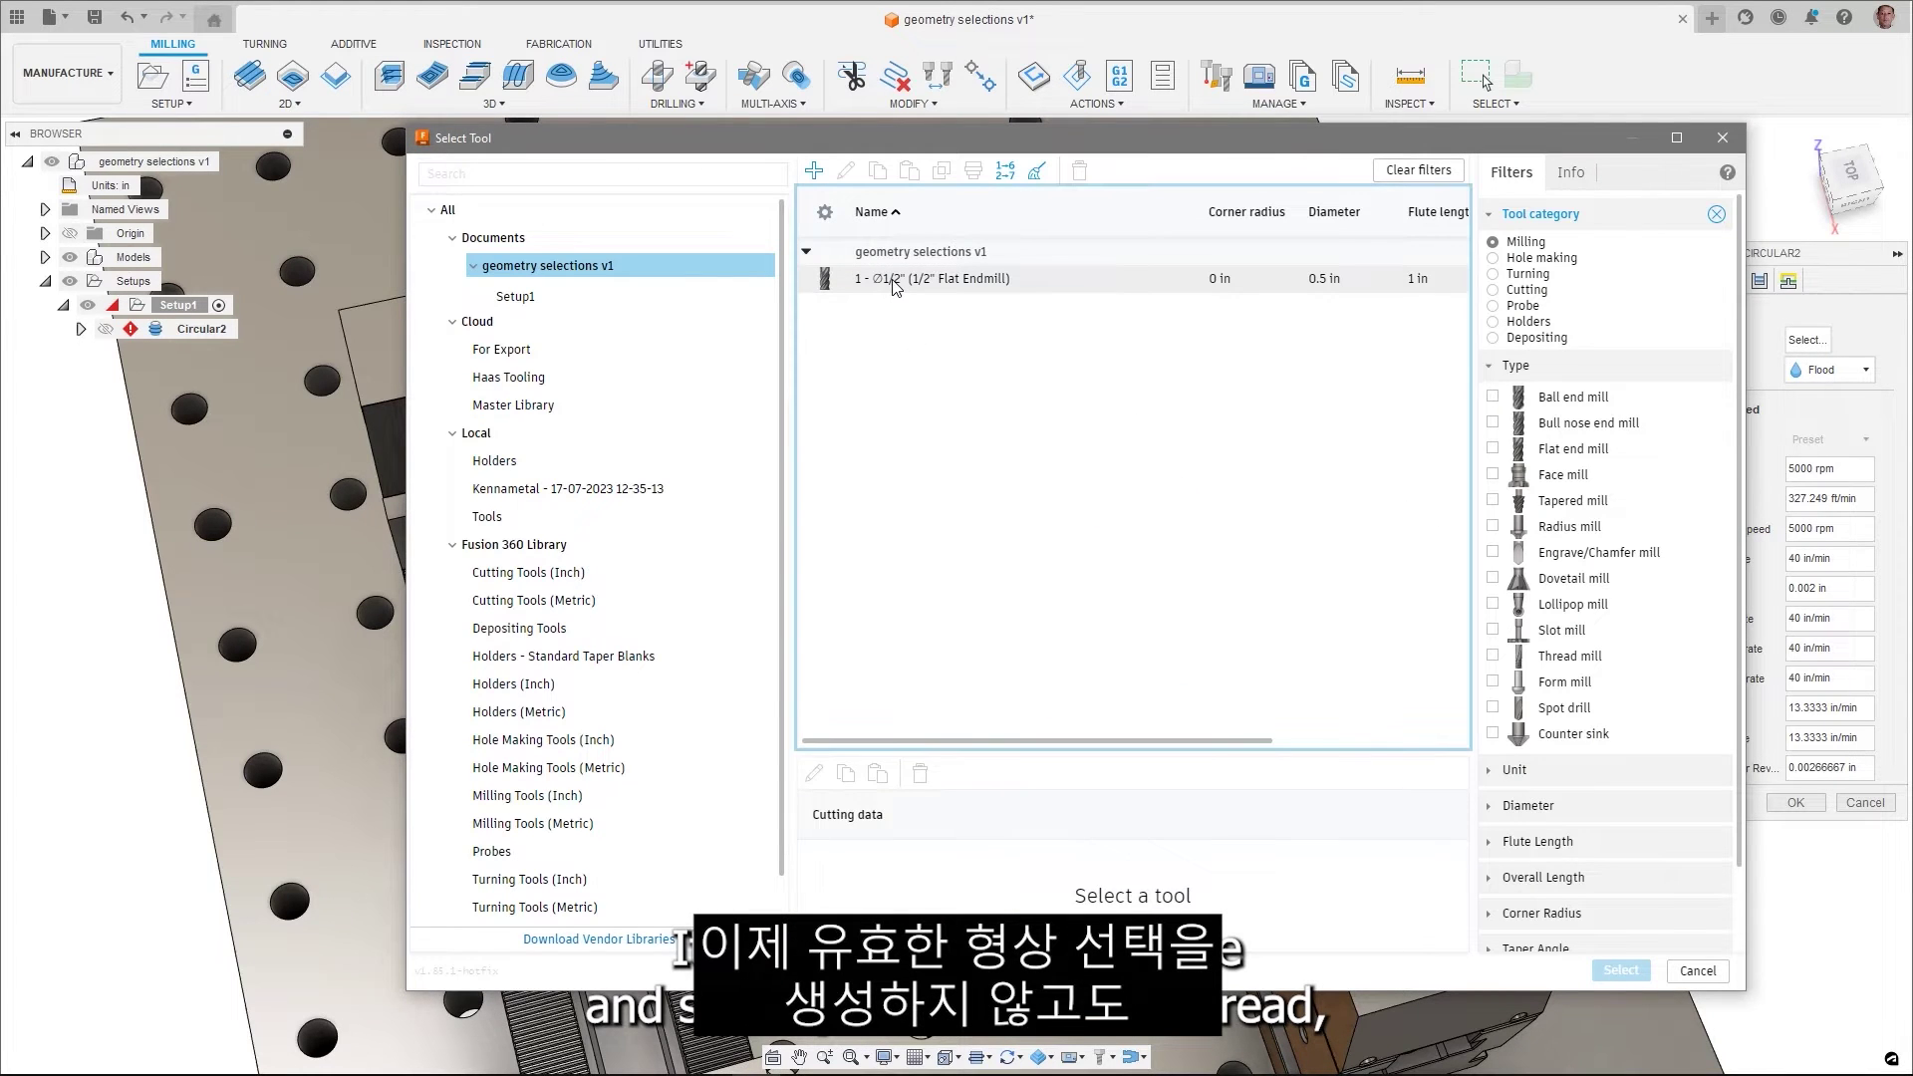
left_click(894, 286)
left_click(1619, 970)
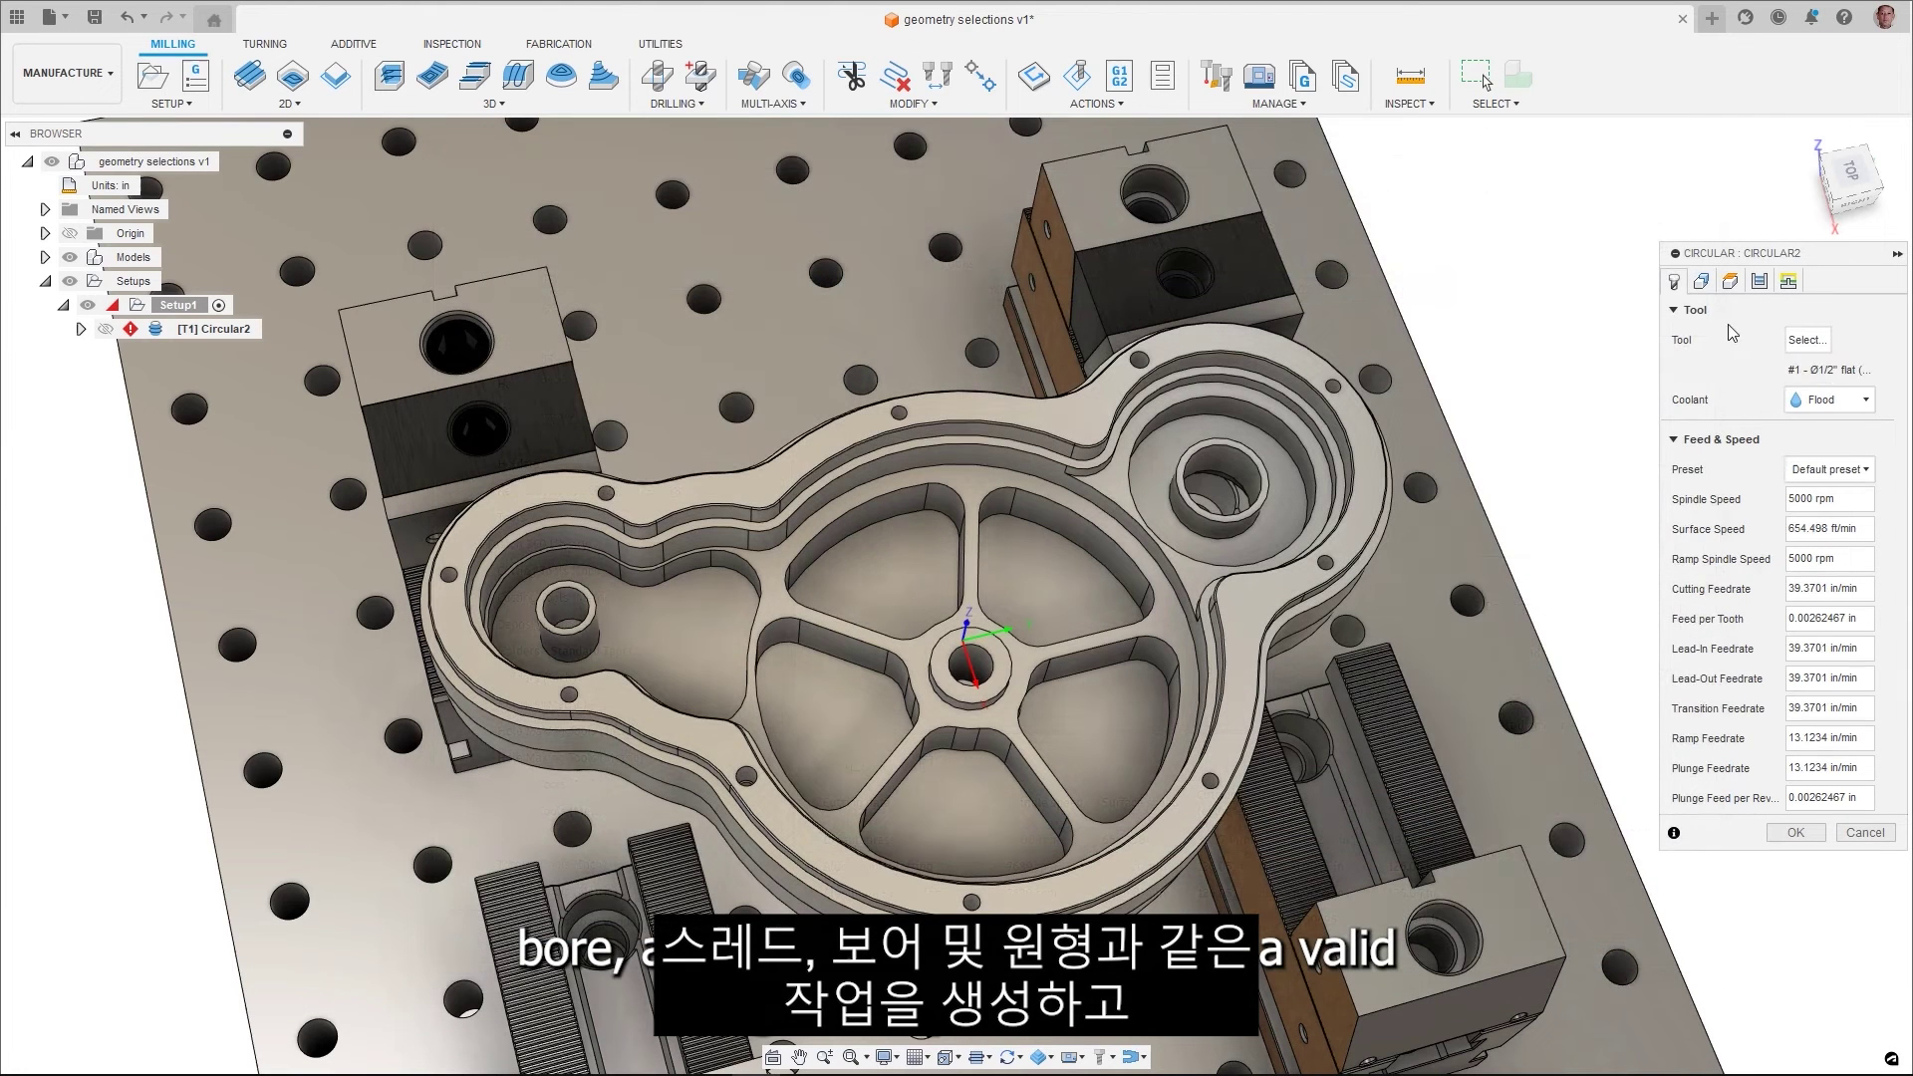
Accept the Circular operation with no geometry selected, confirming the warning
left_click(1703, 282)
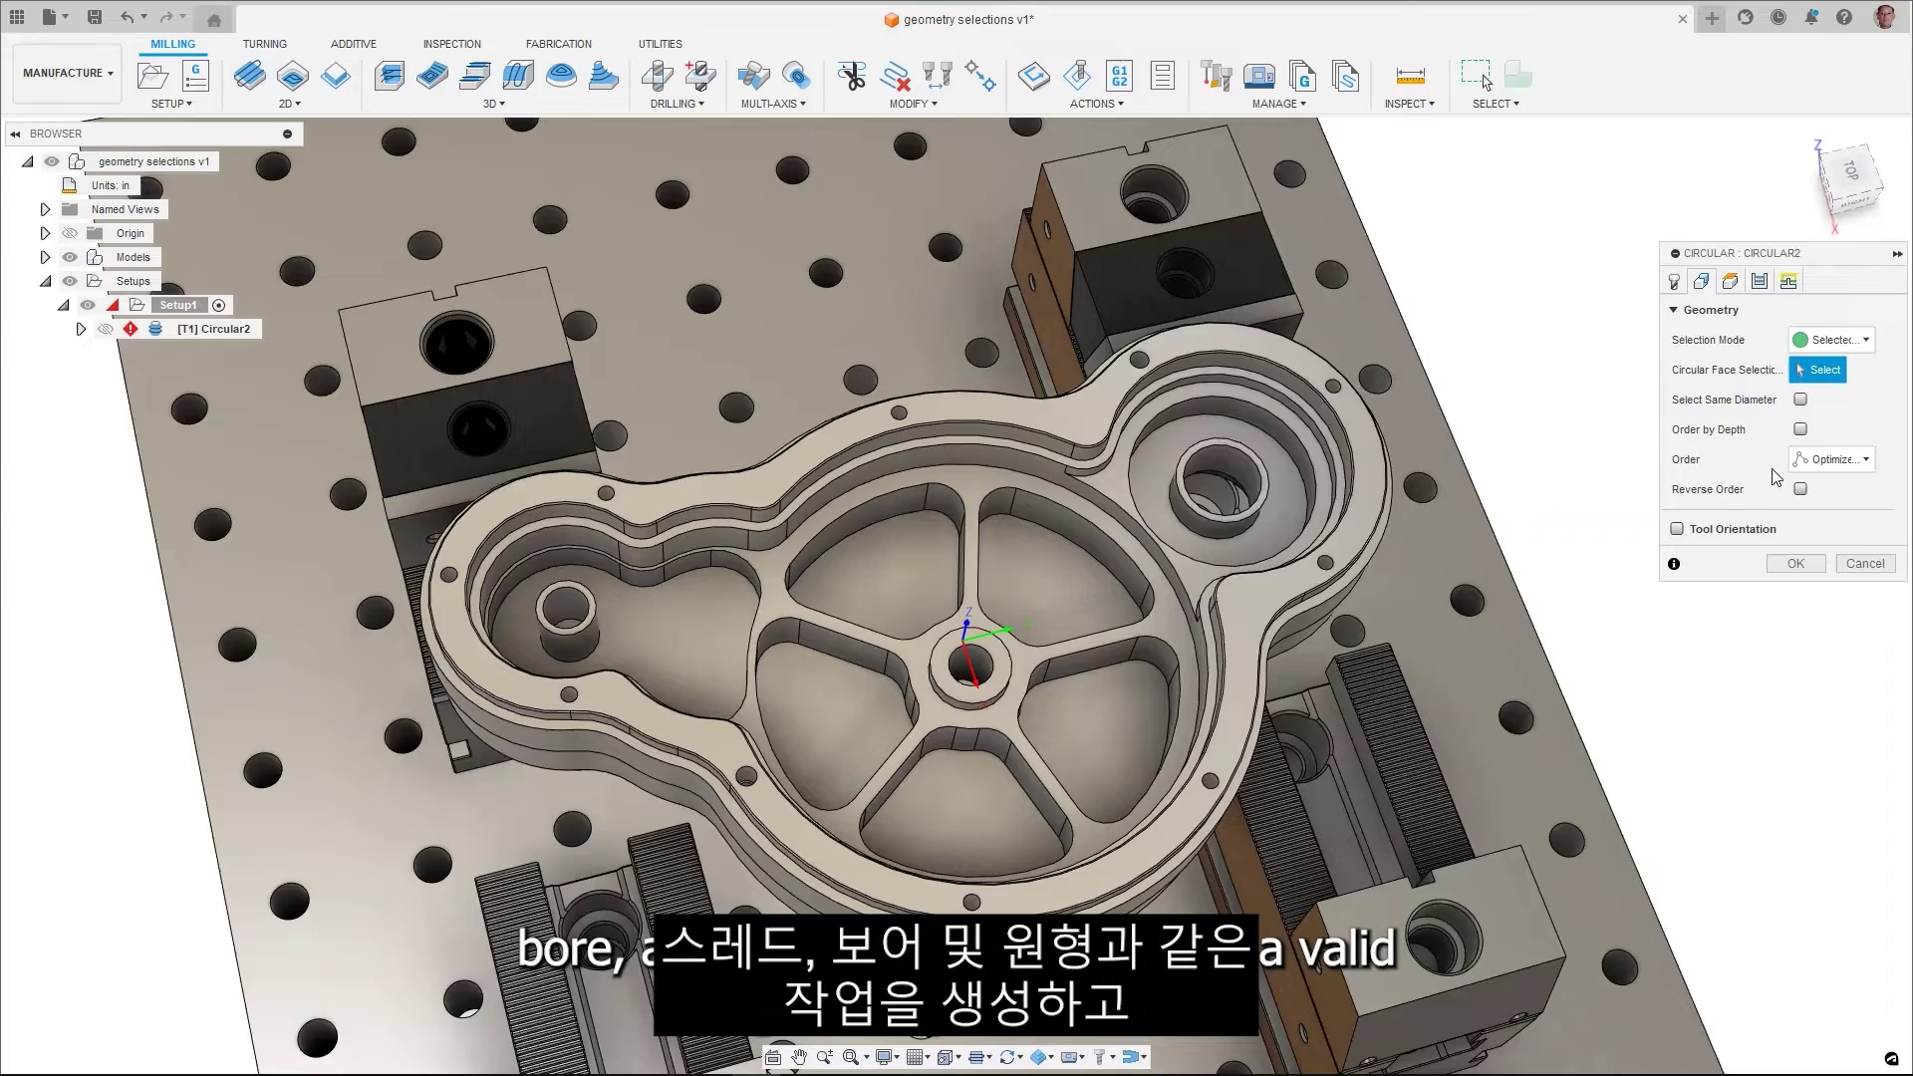
left_click(1786, 566)
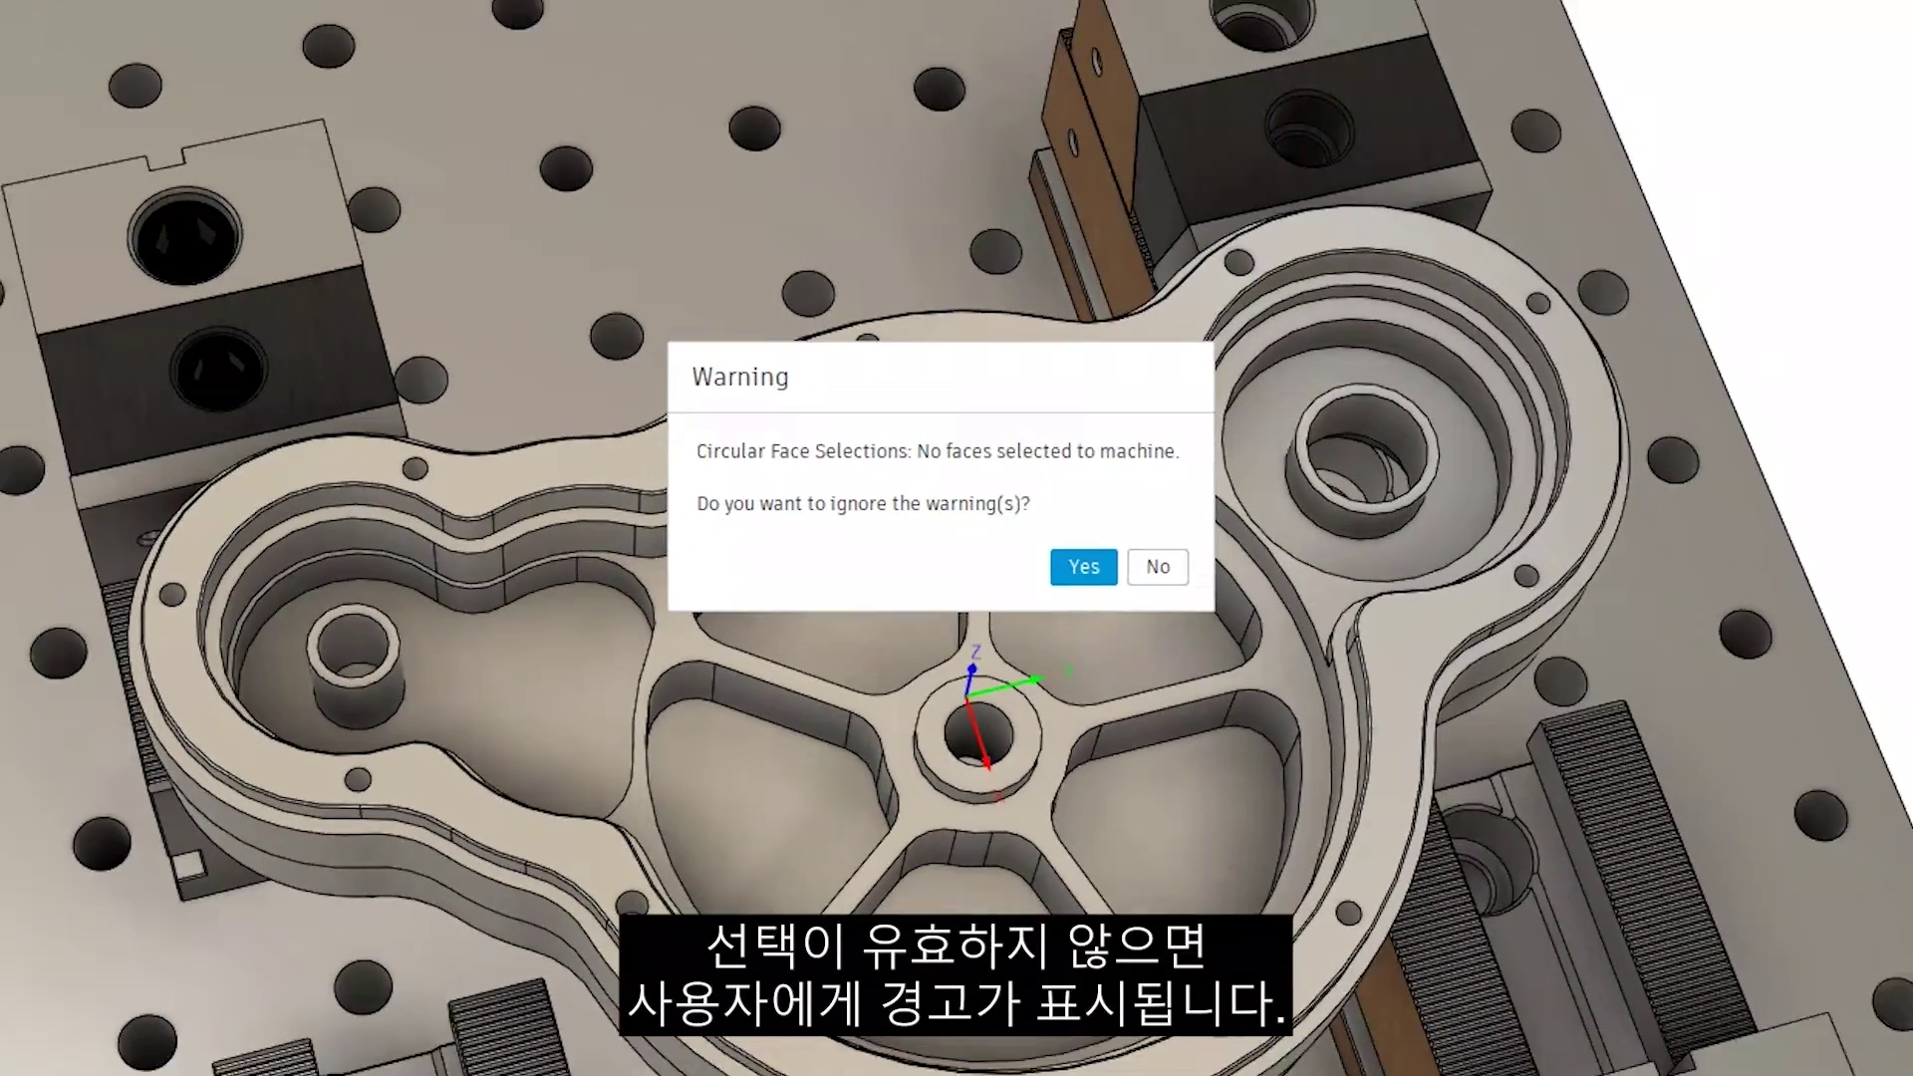
left_click(1023, 556)
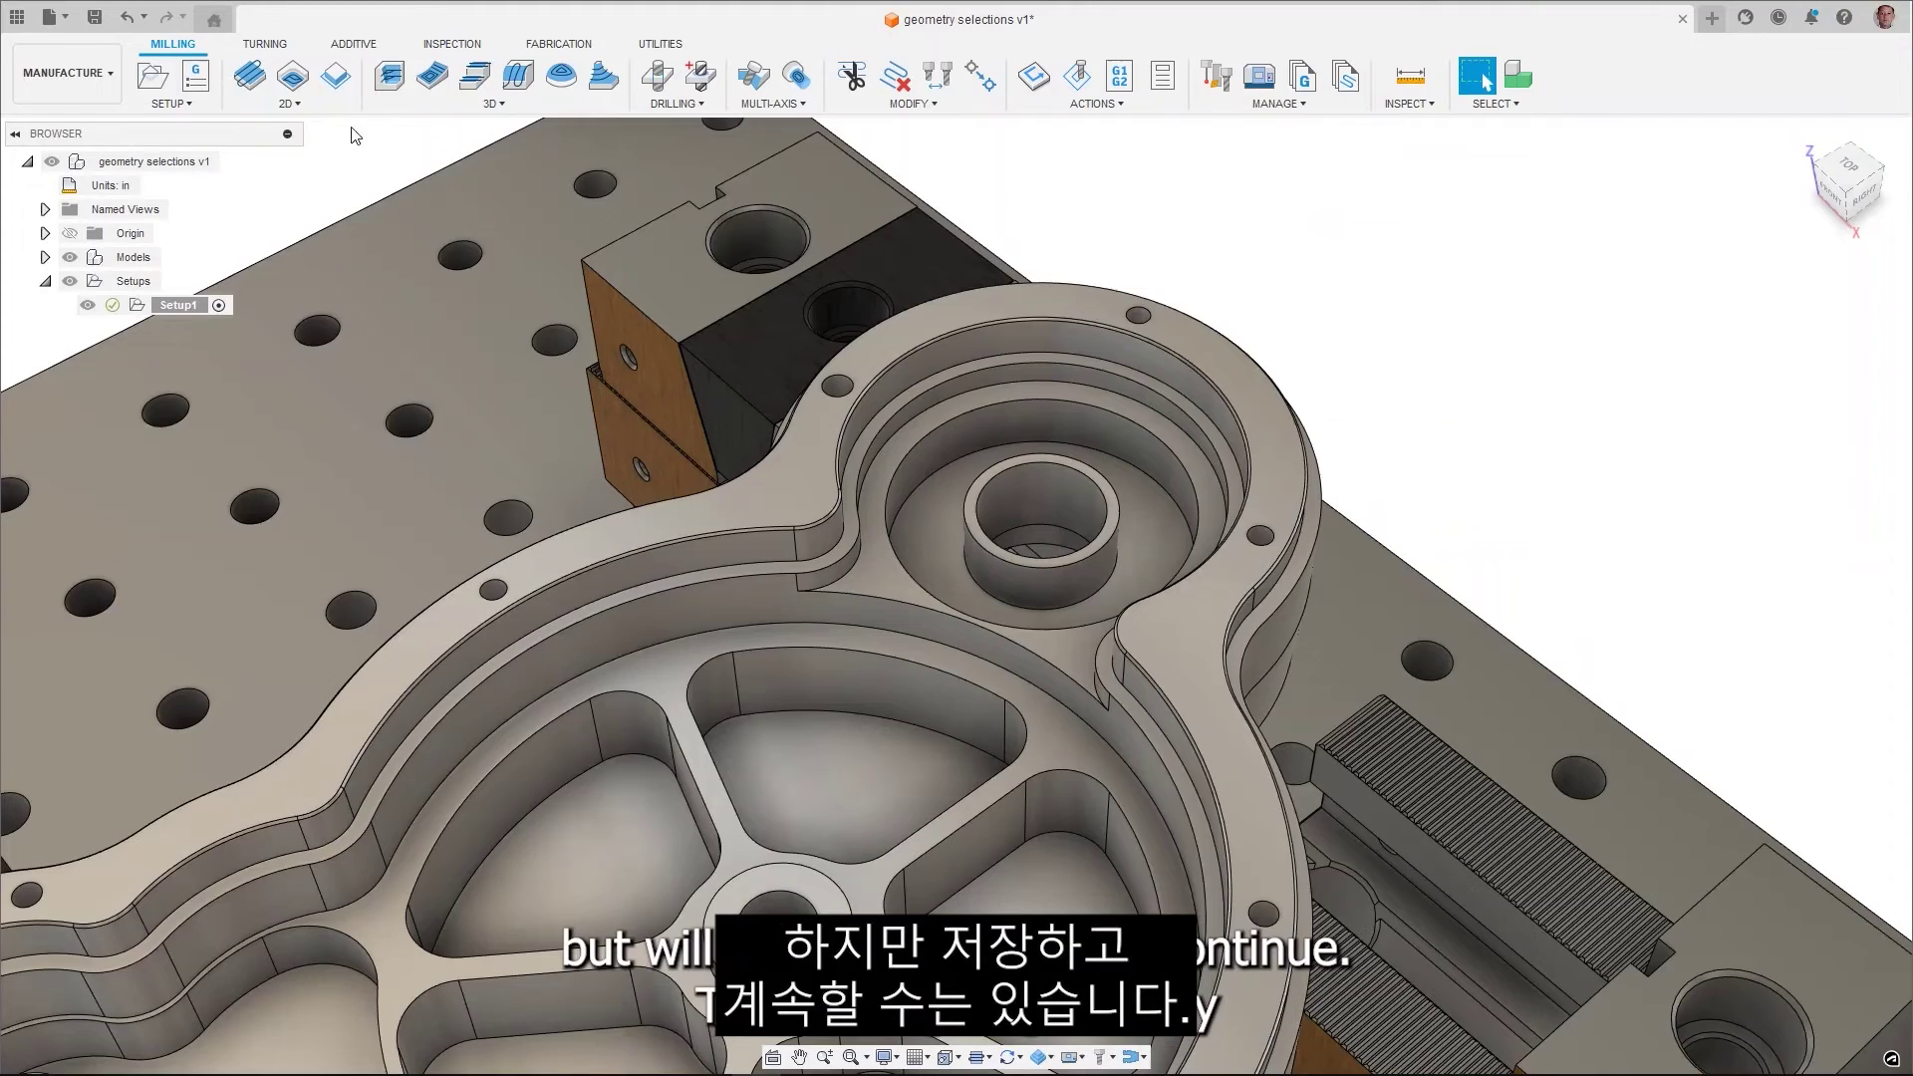
Add a 2D Contour with the curved edge as an open chain and the outer contour closed
left_click(304, 107)
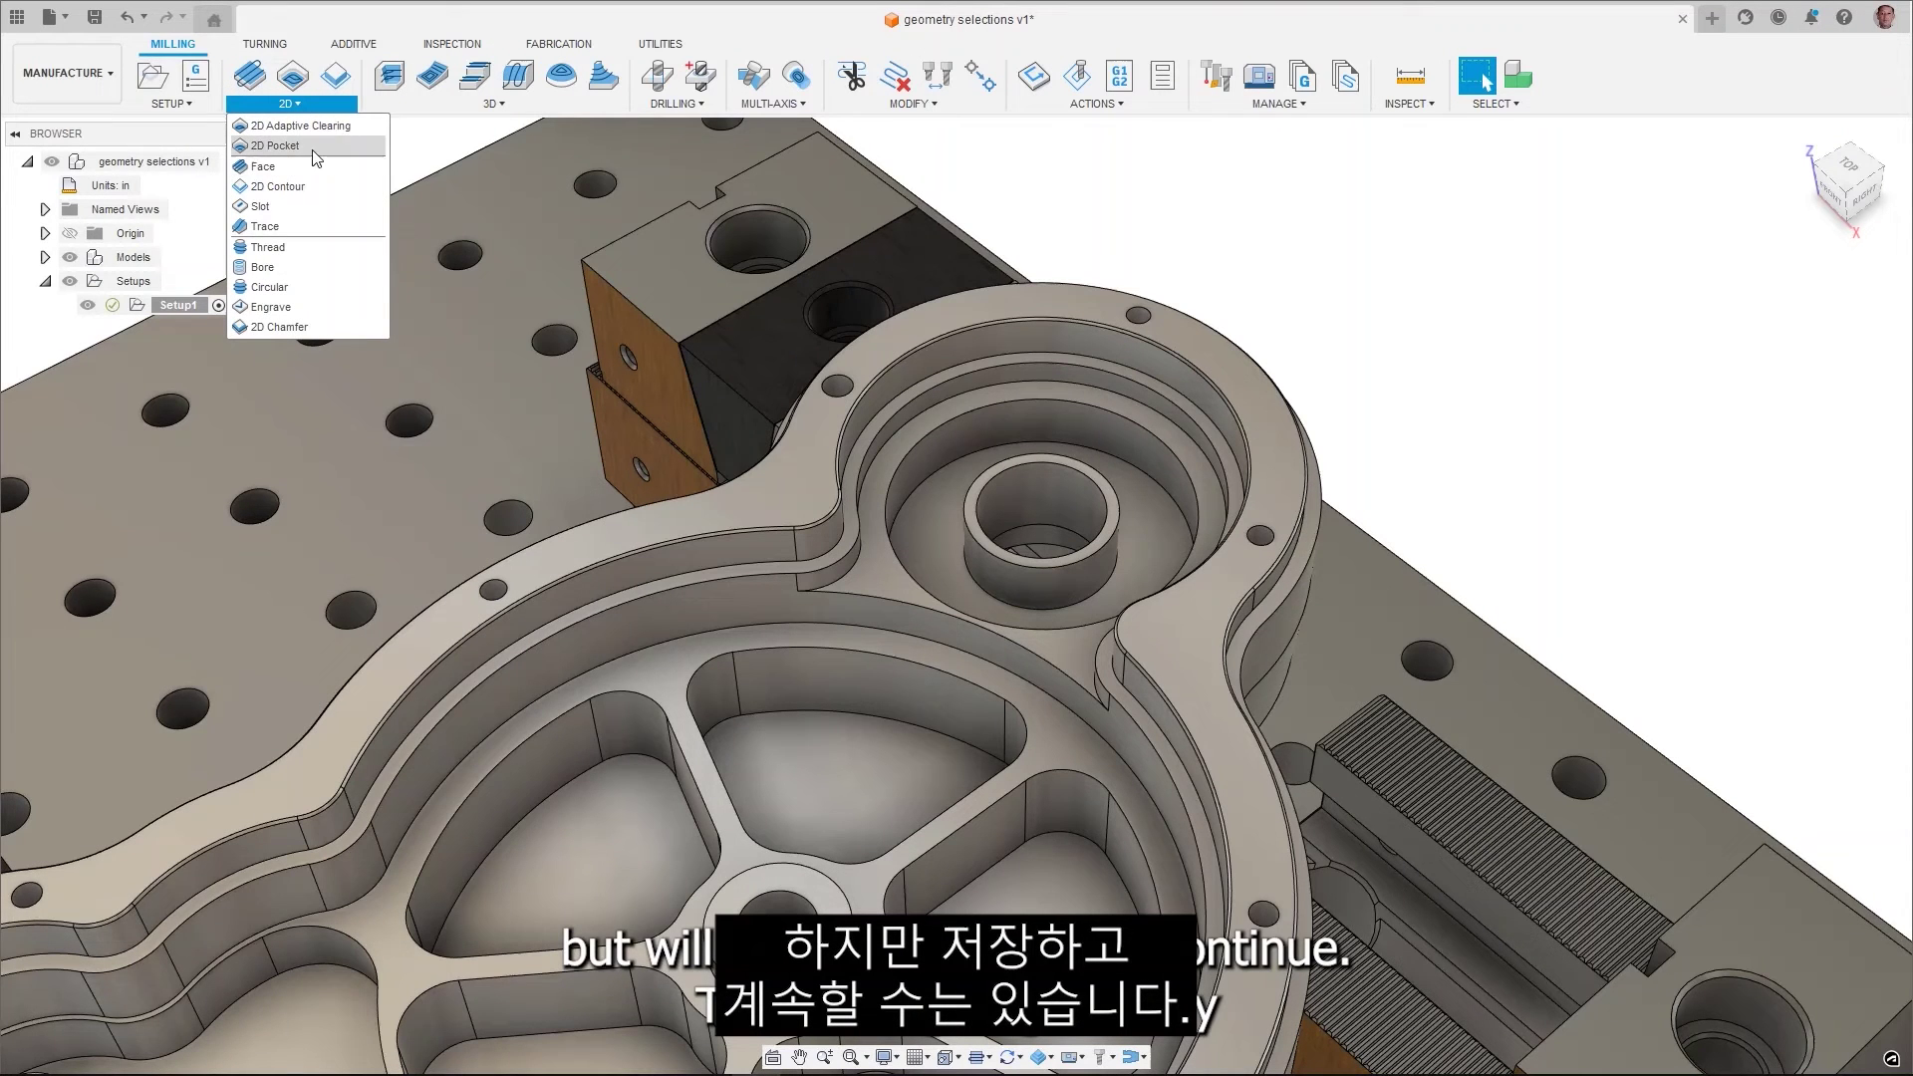
left_click(278, 186)
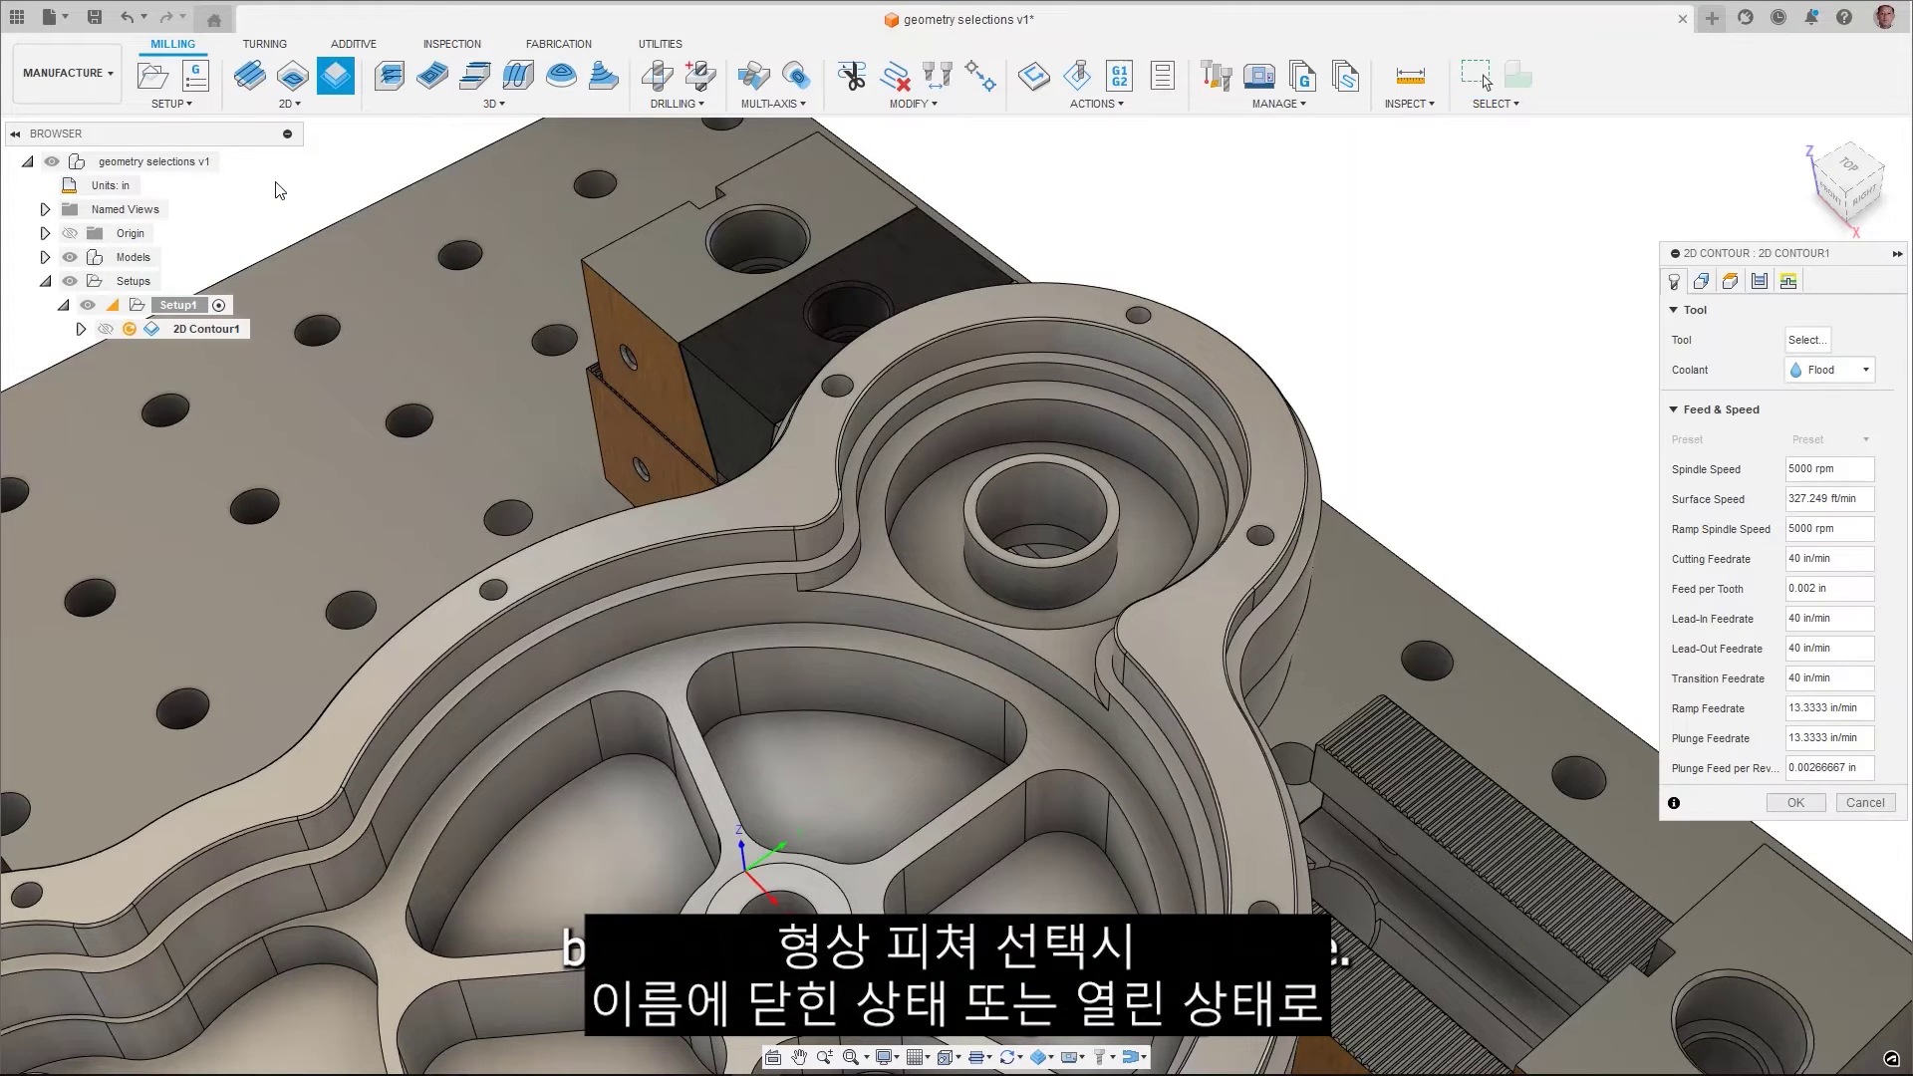
left_click(1702, 284)
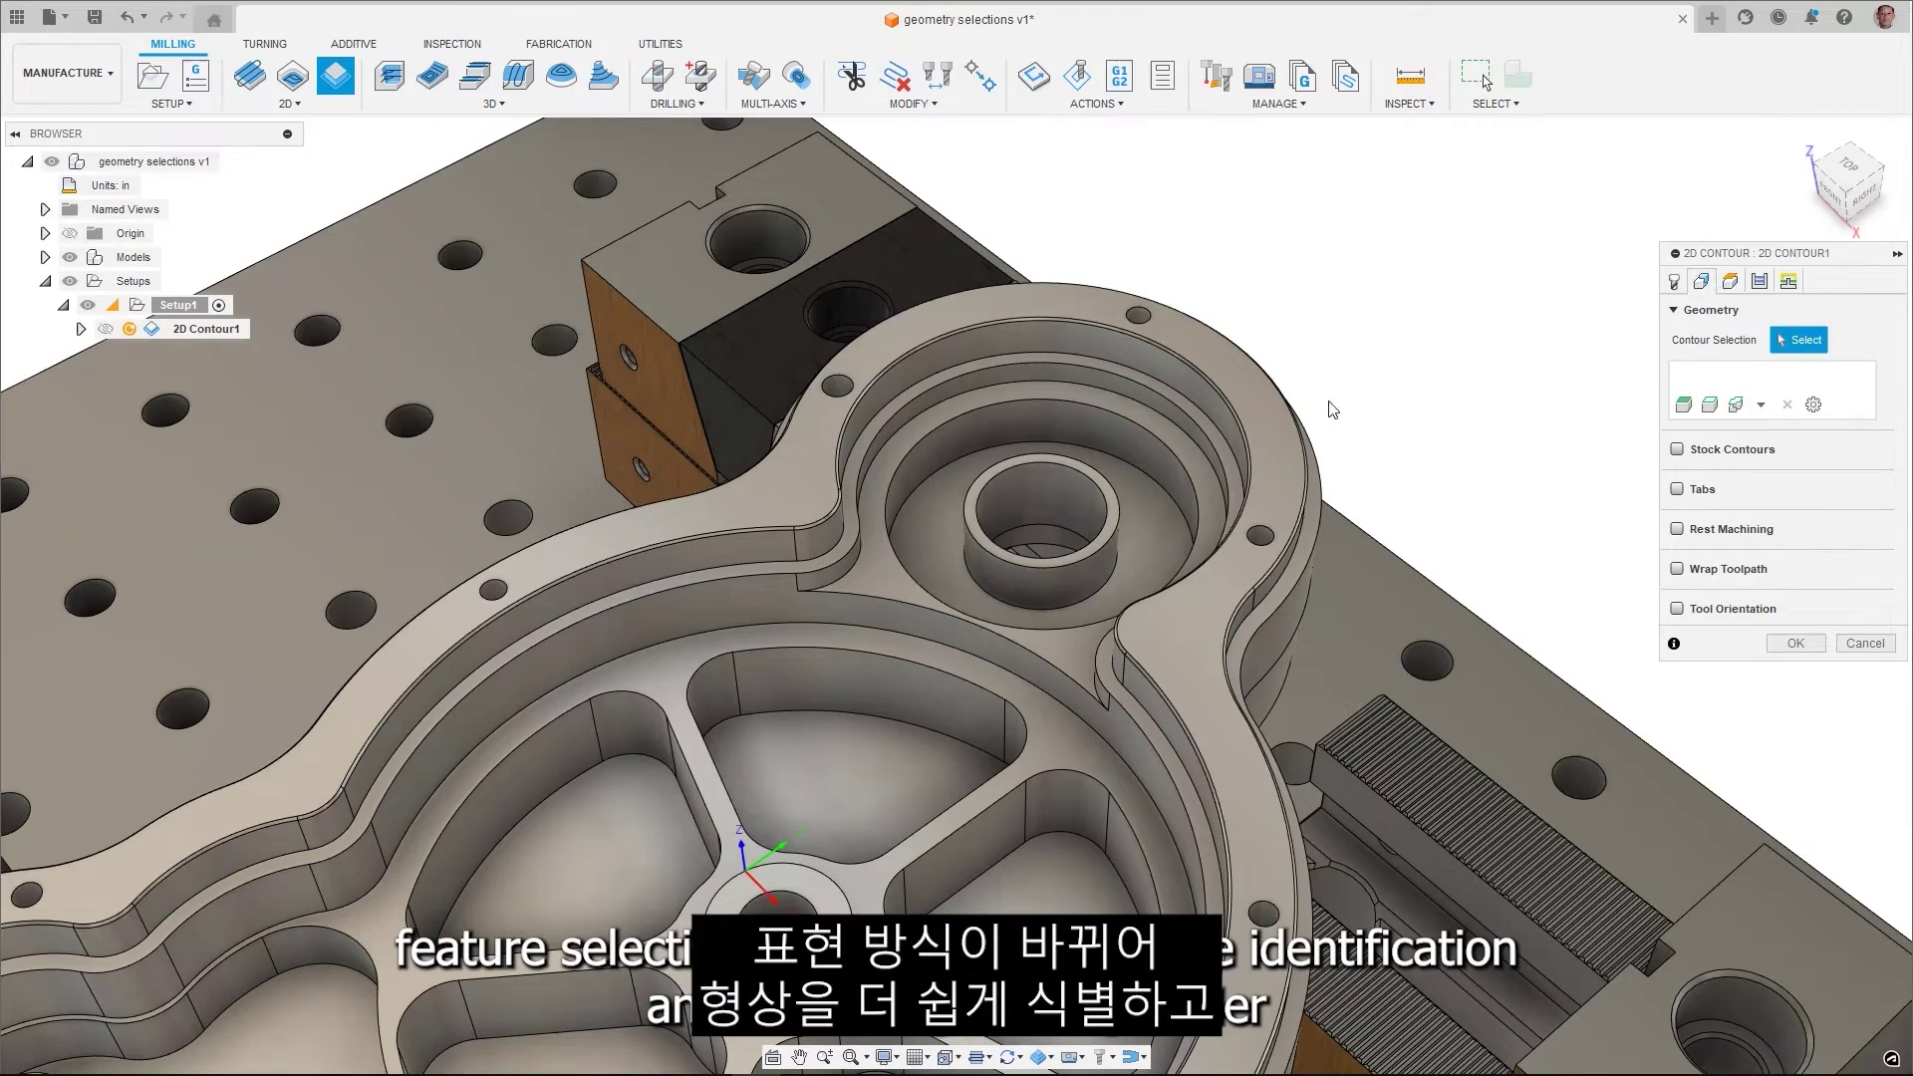
left_click(1100, 388)
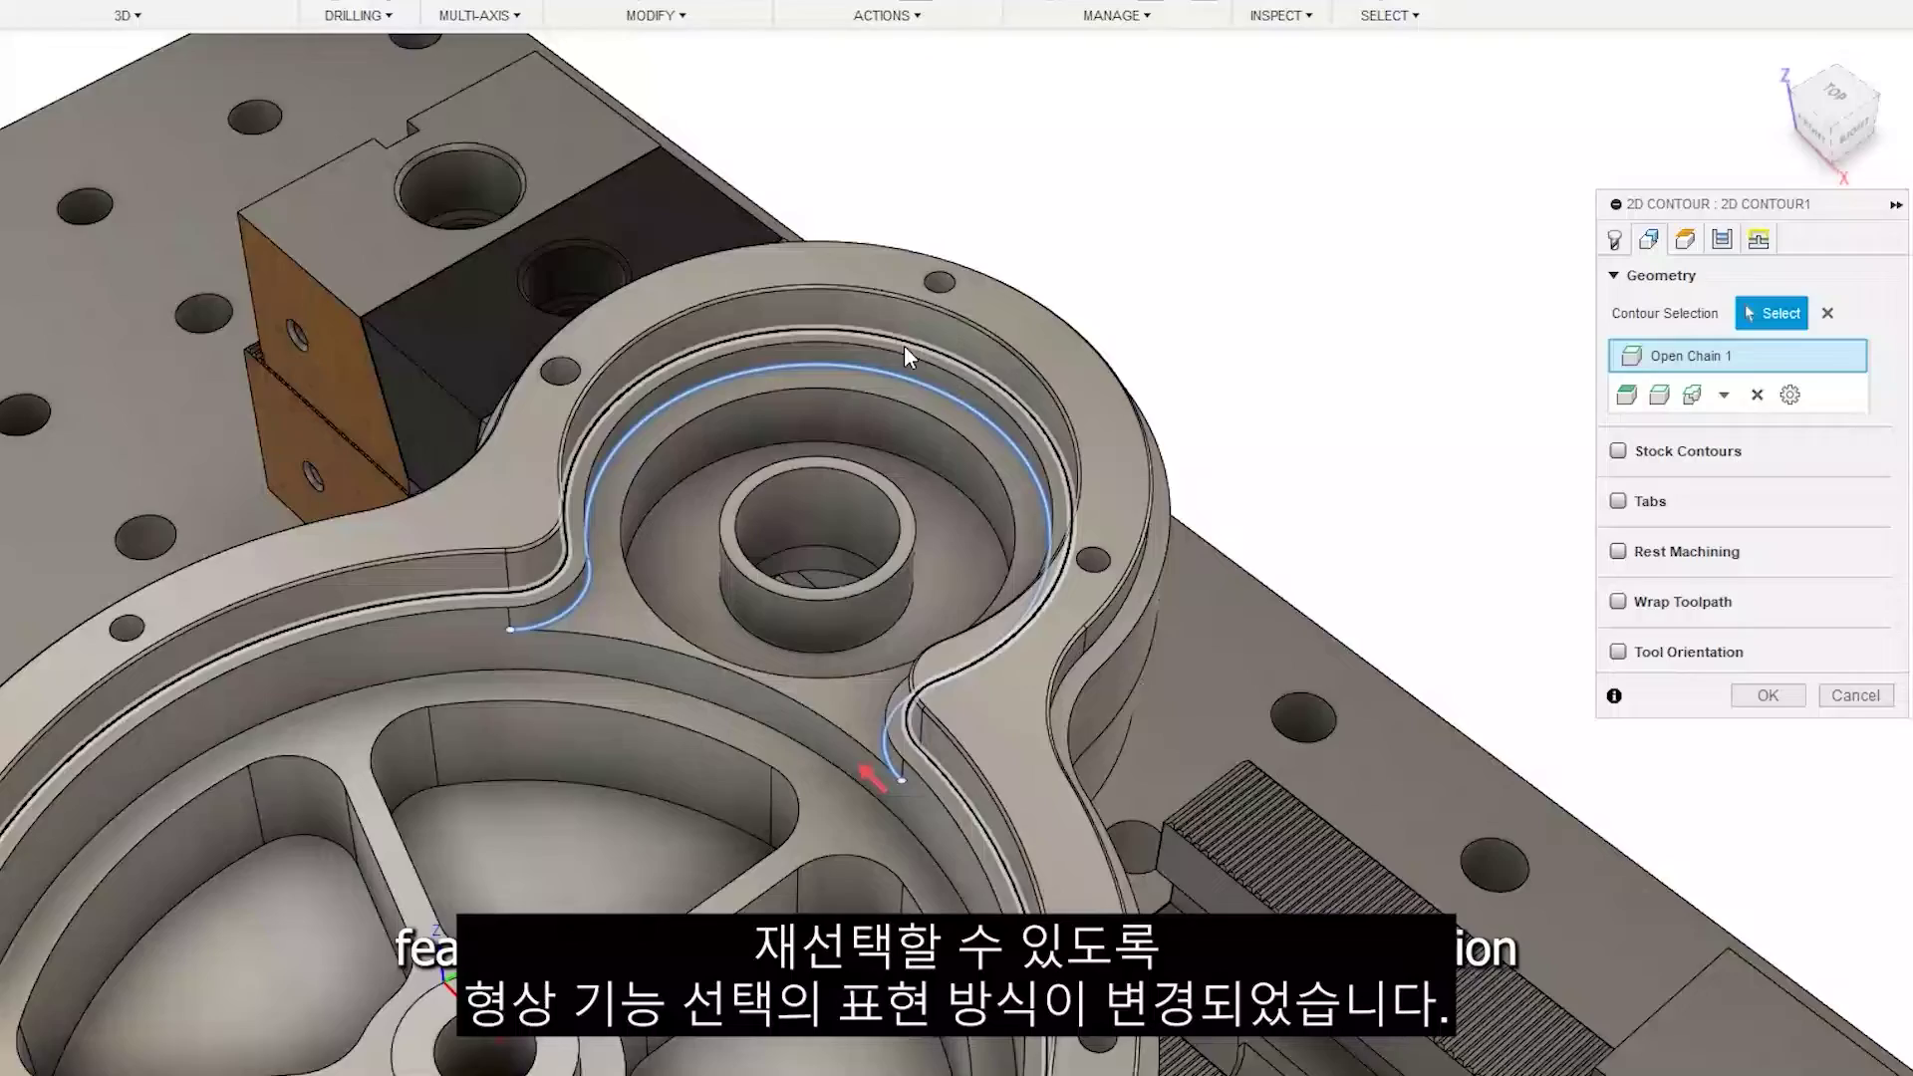
left_click(905, 349)
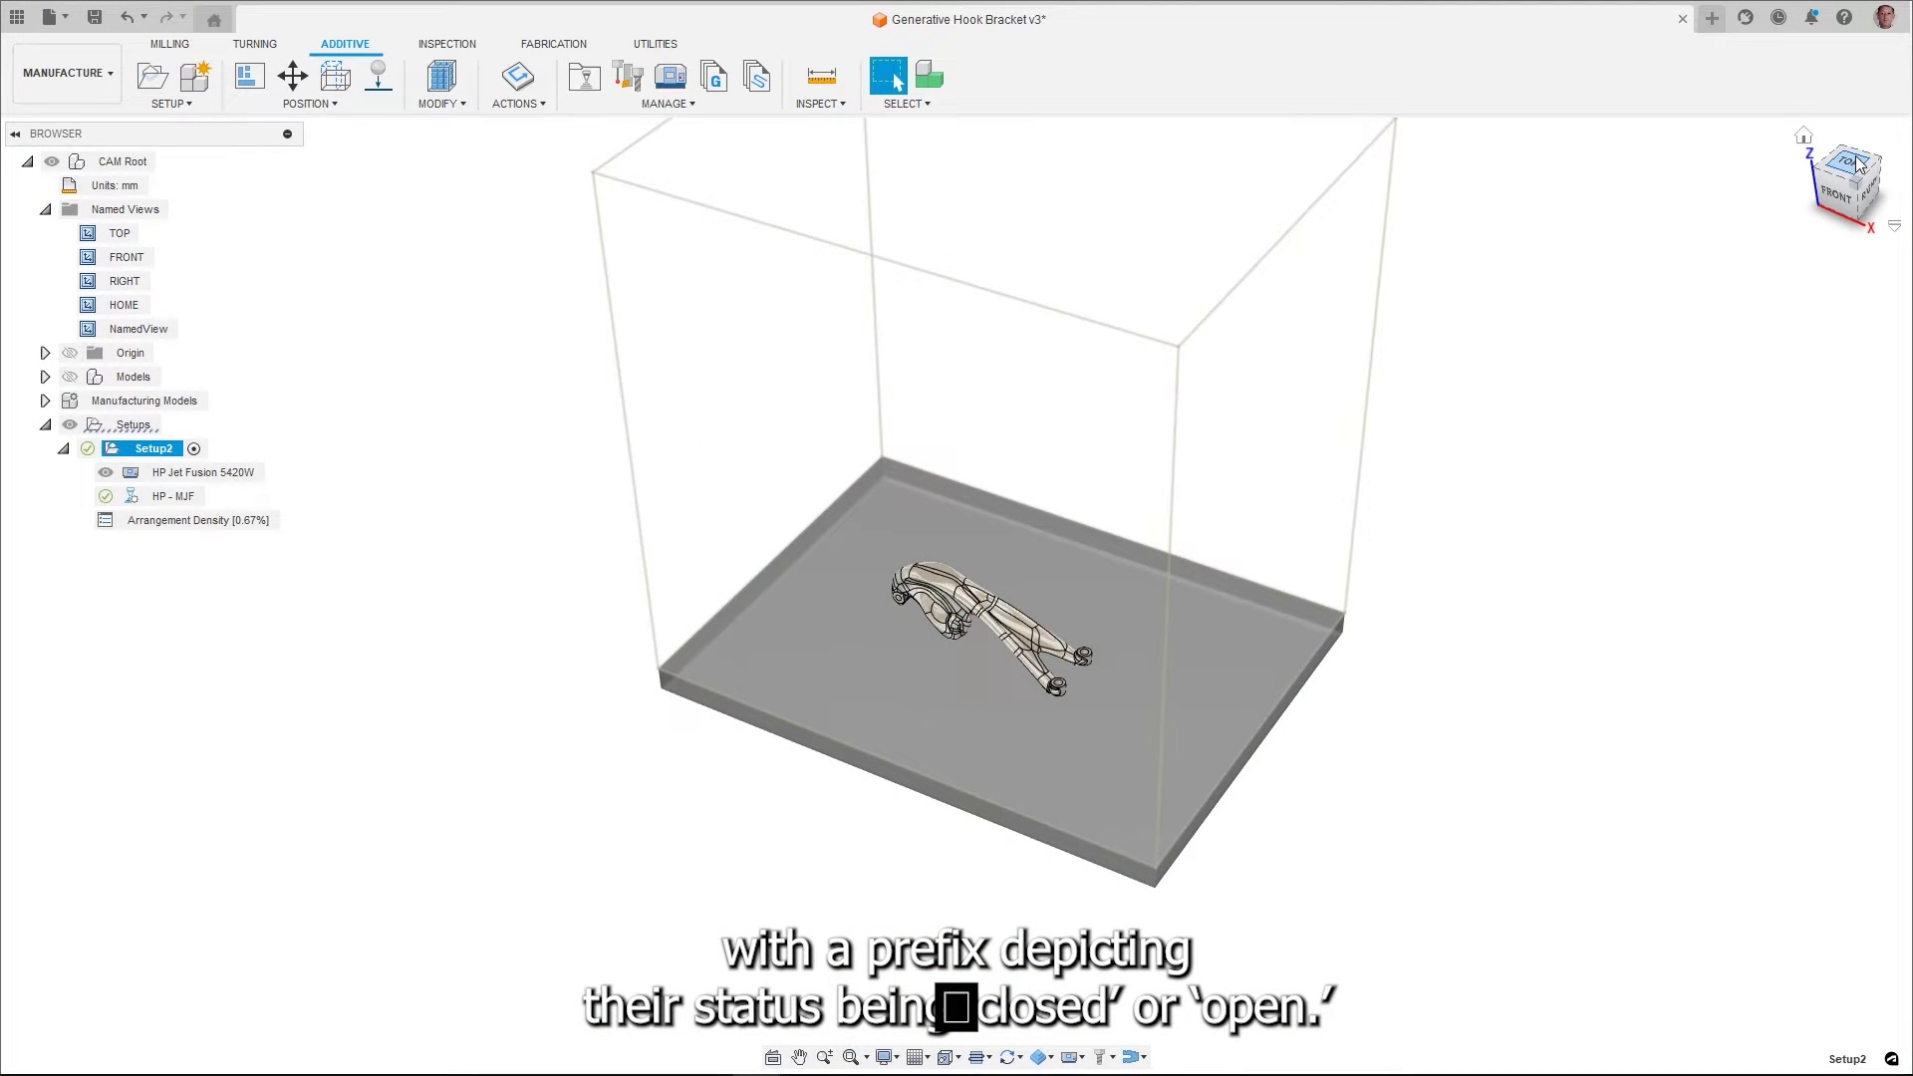
From the top view, move the hook bracket -100 mm in Y and X to the plate's corner
left_click(1859, 164)
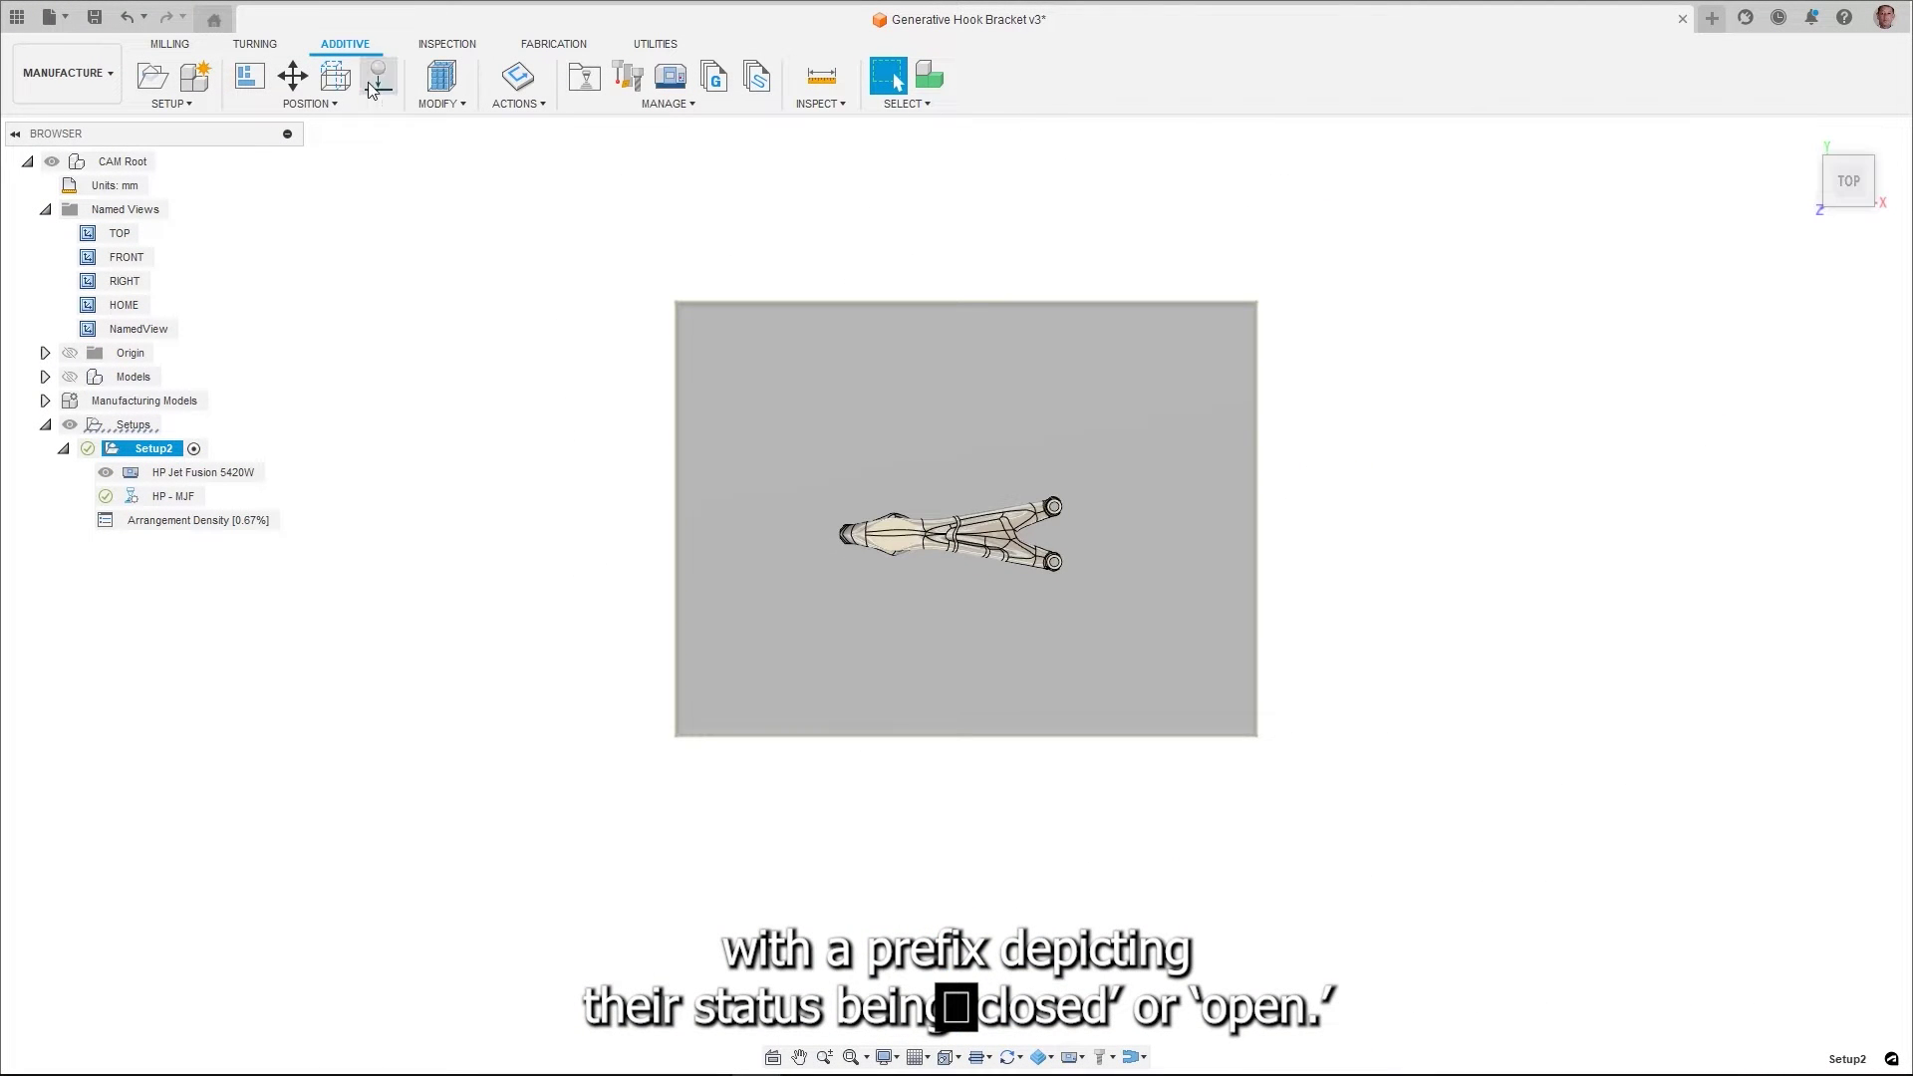
left_click(291, 85)
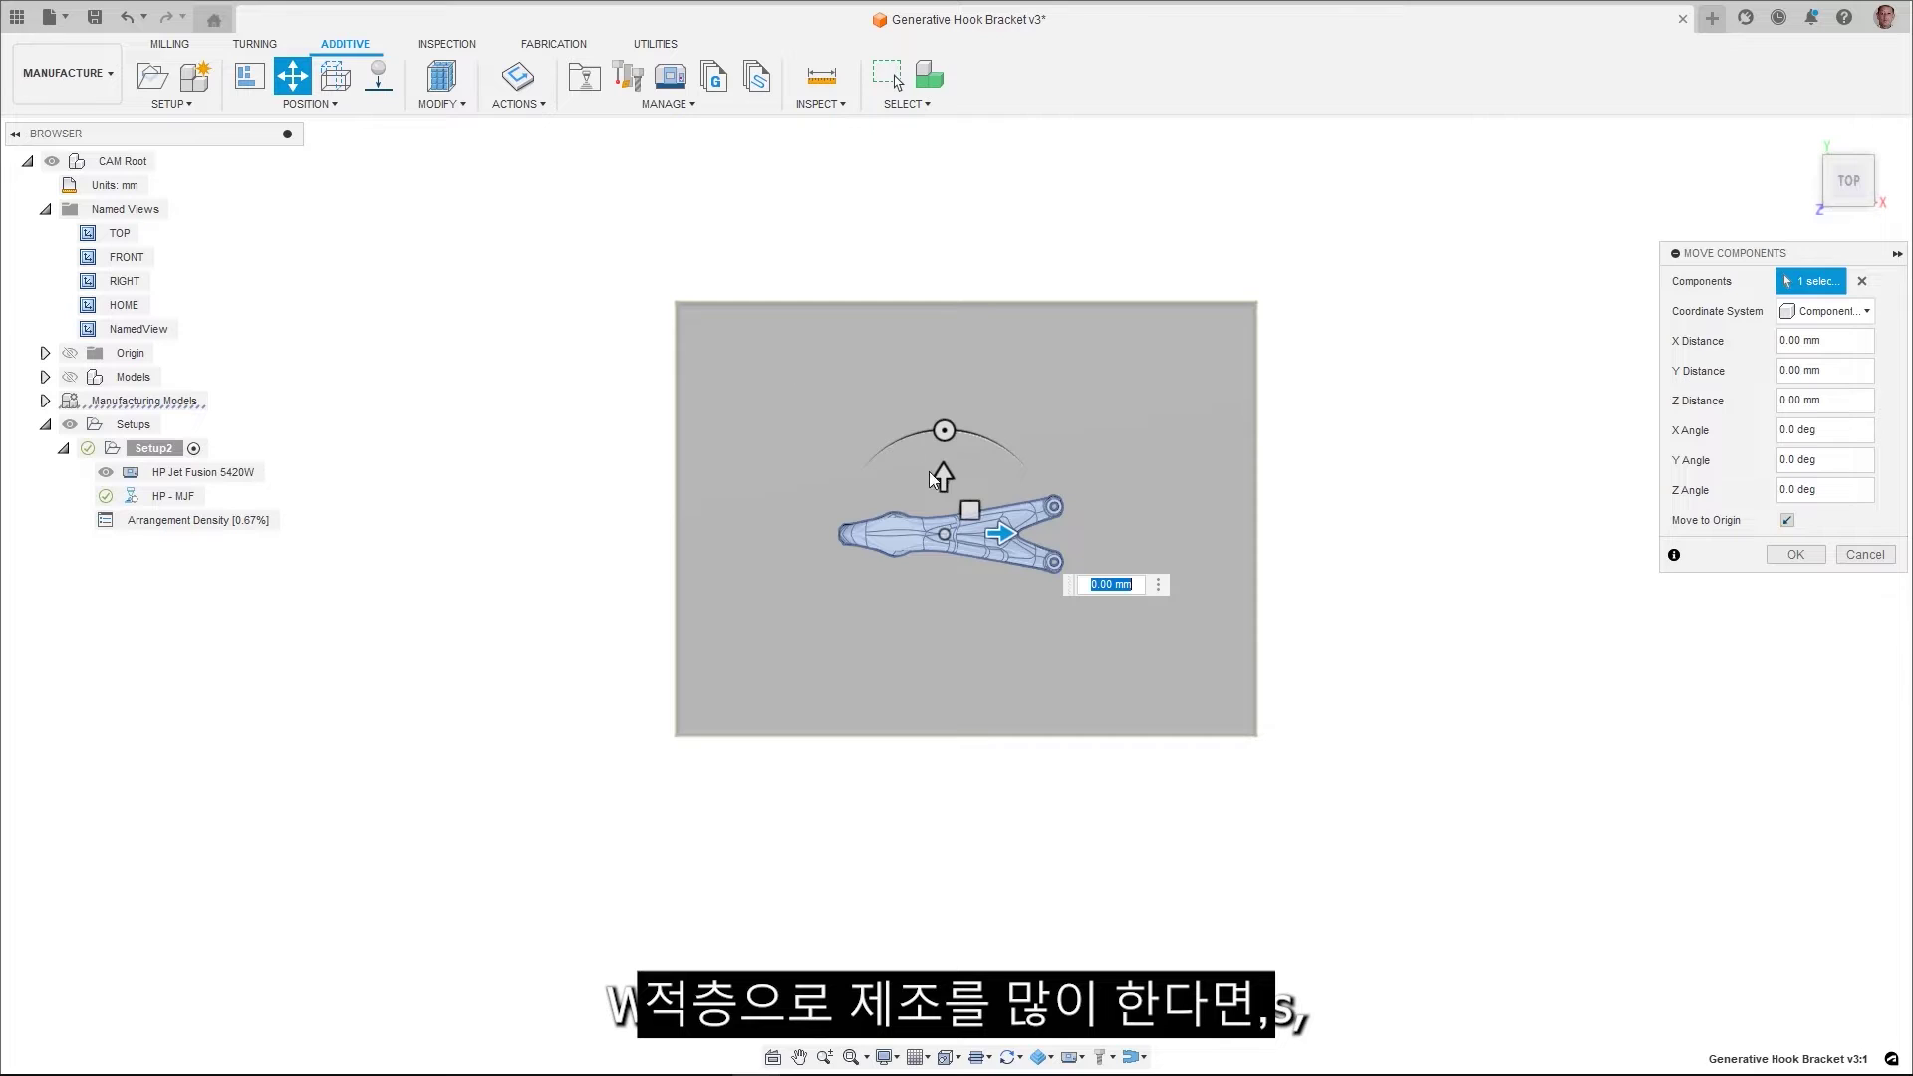
left_click_drag(947, 485, 919, 638)
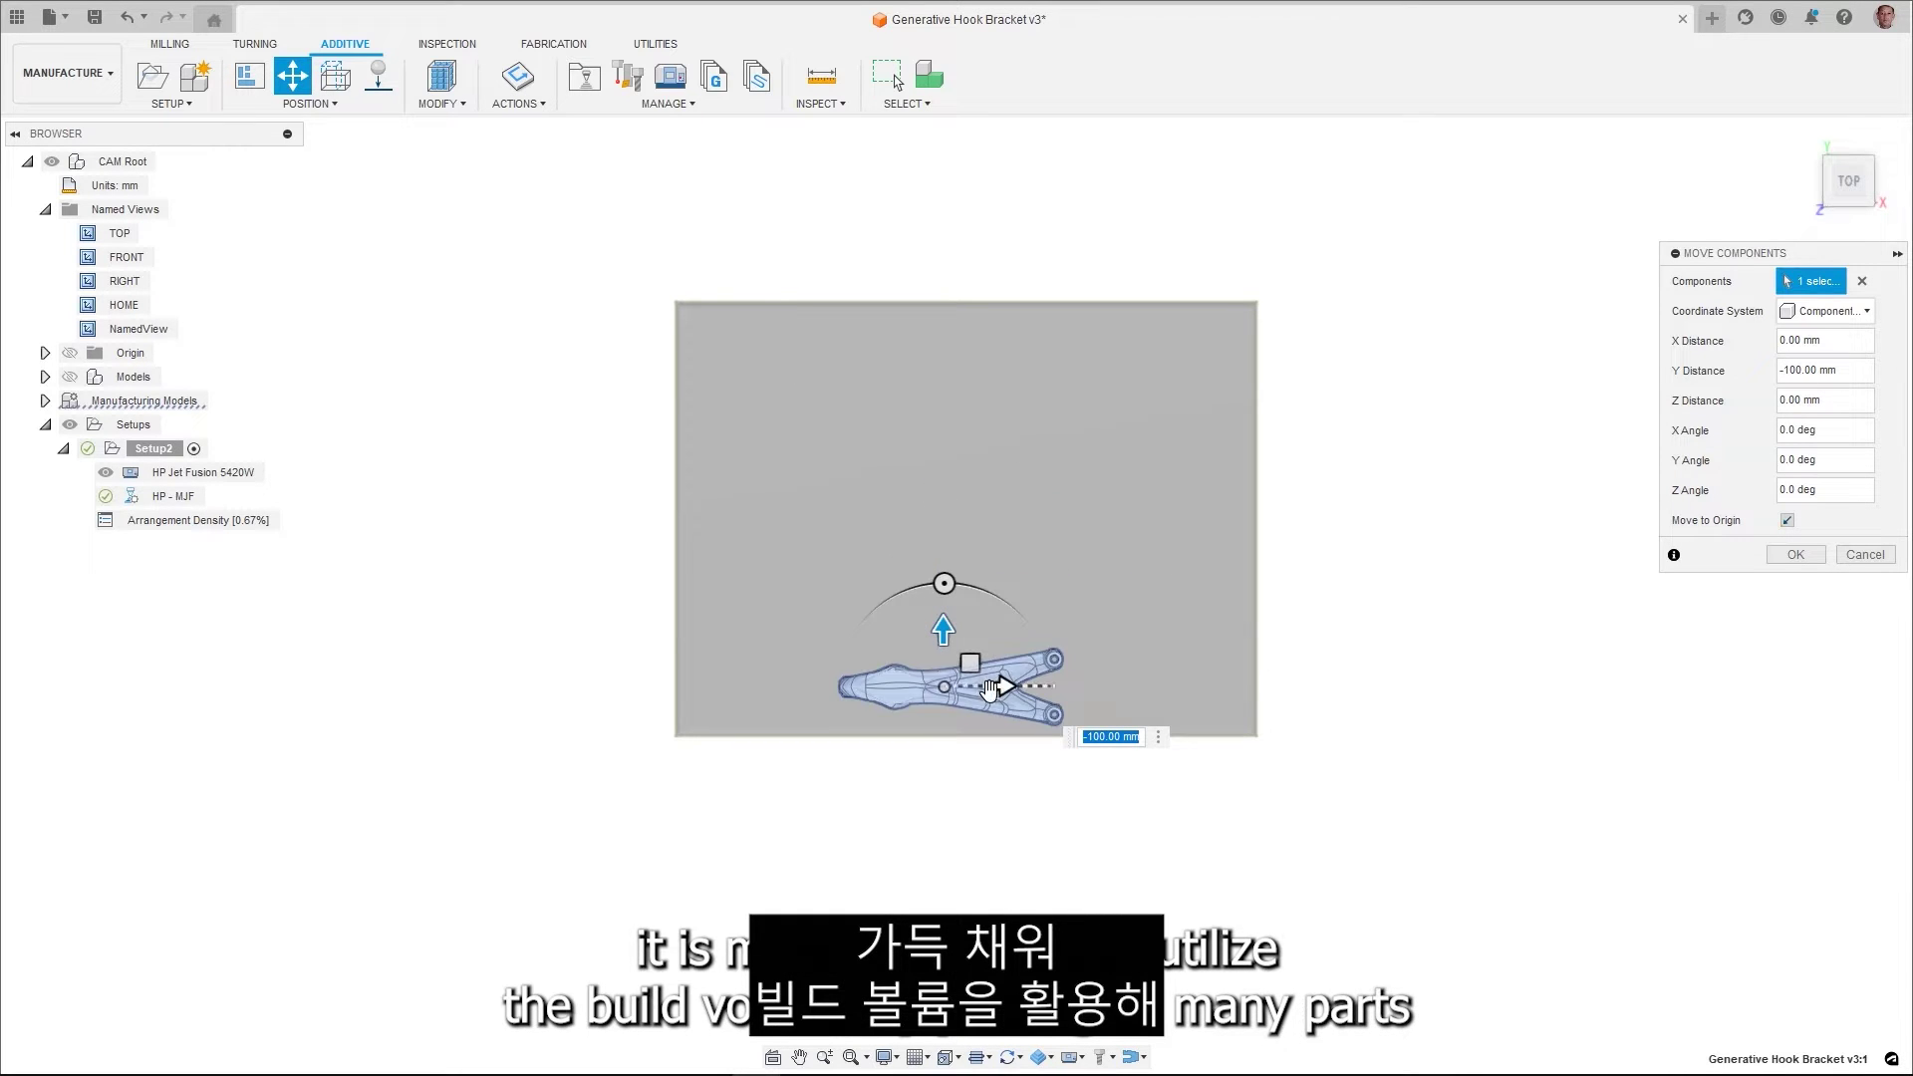
left_click_drag(1000, 700, 850, 692)
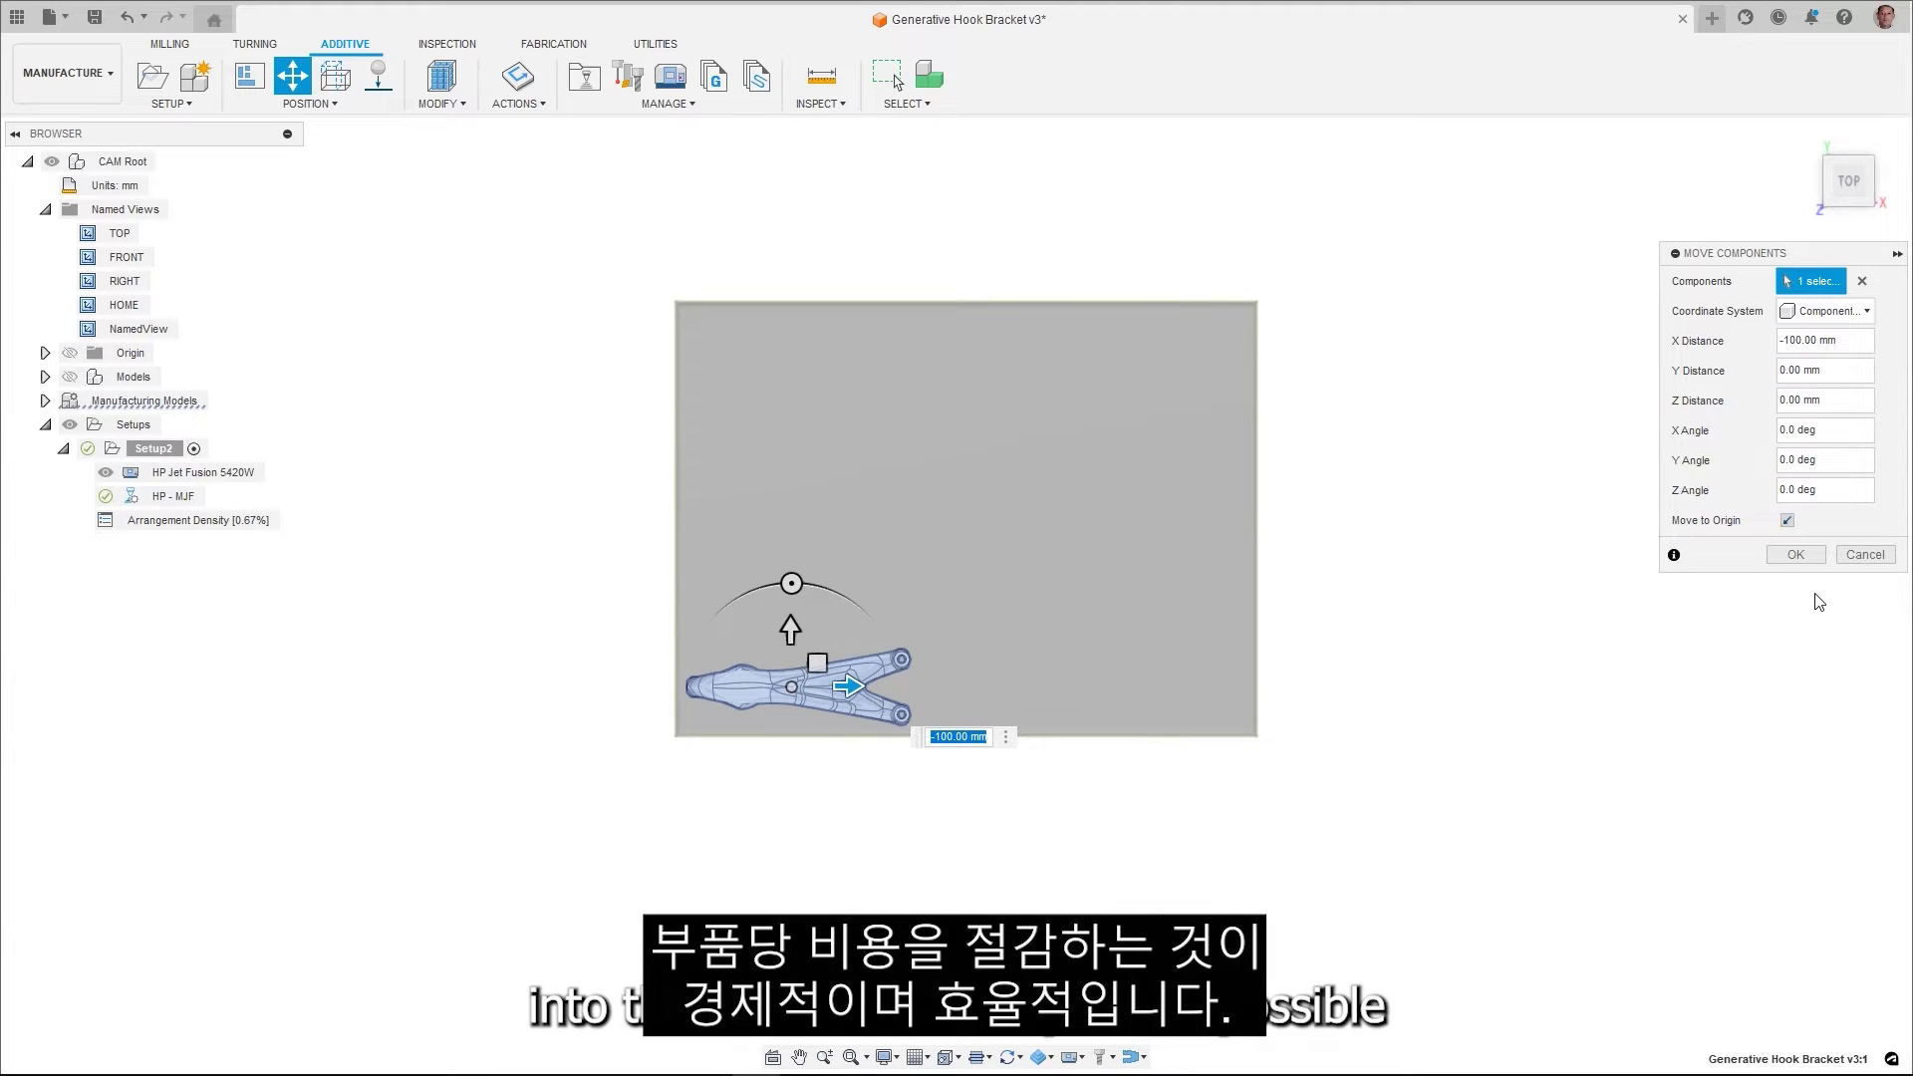
left_click(1800, 558)
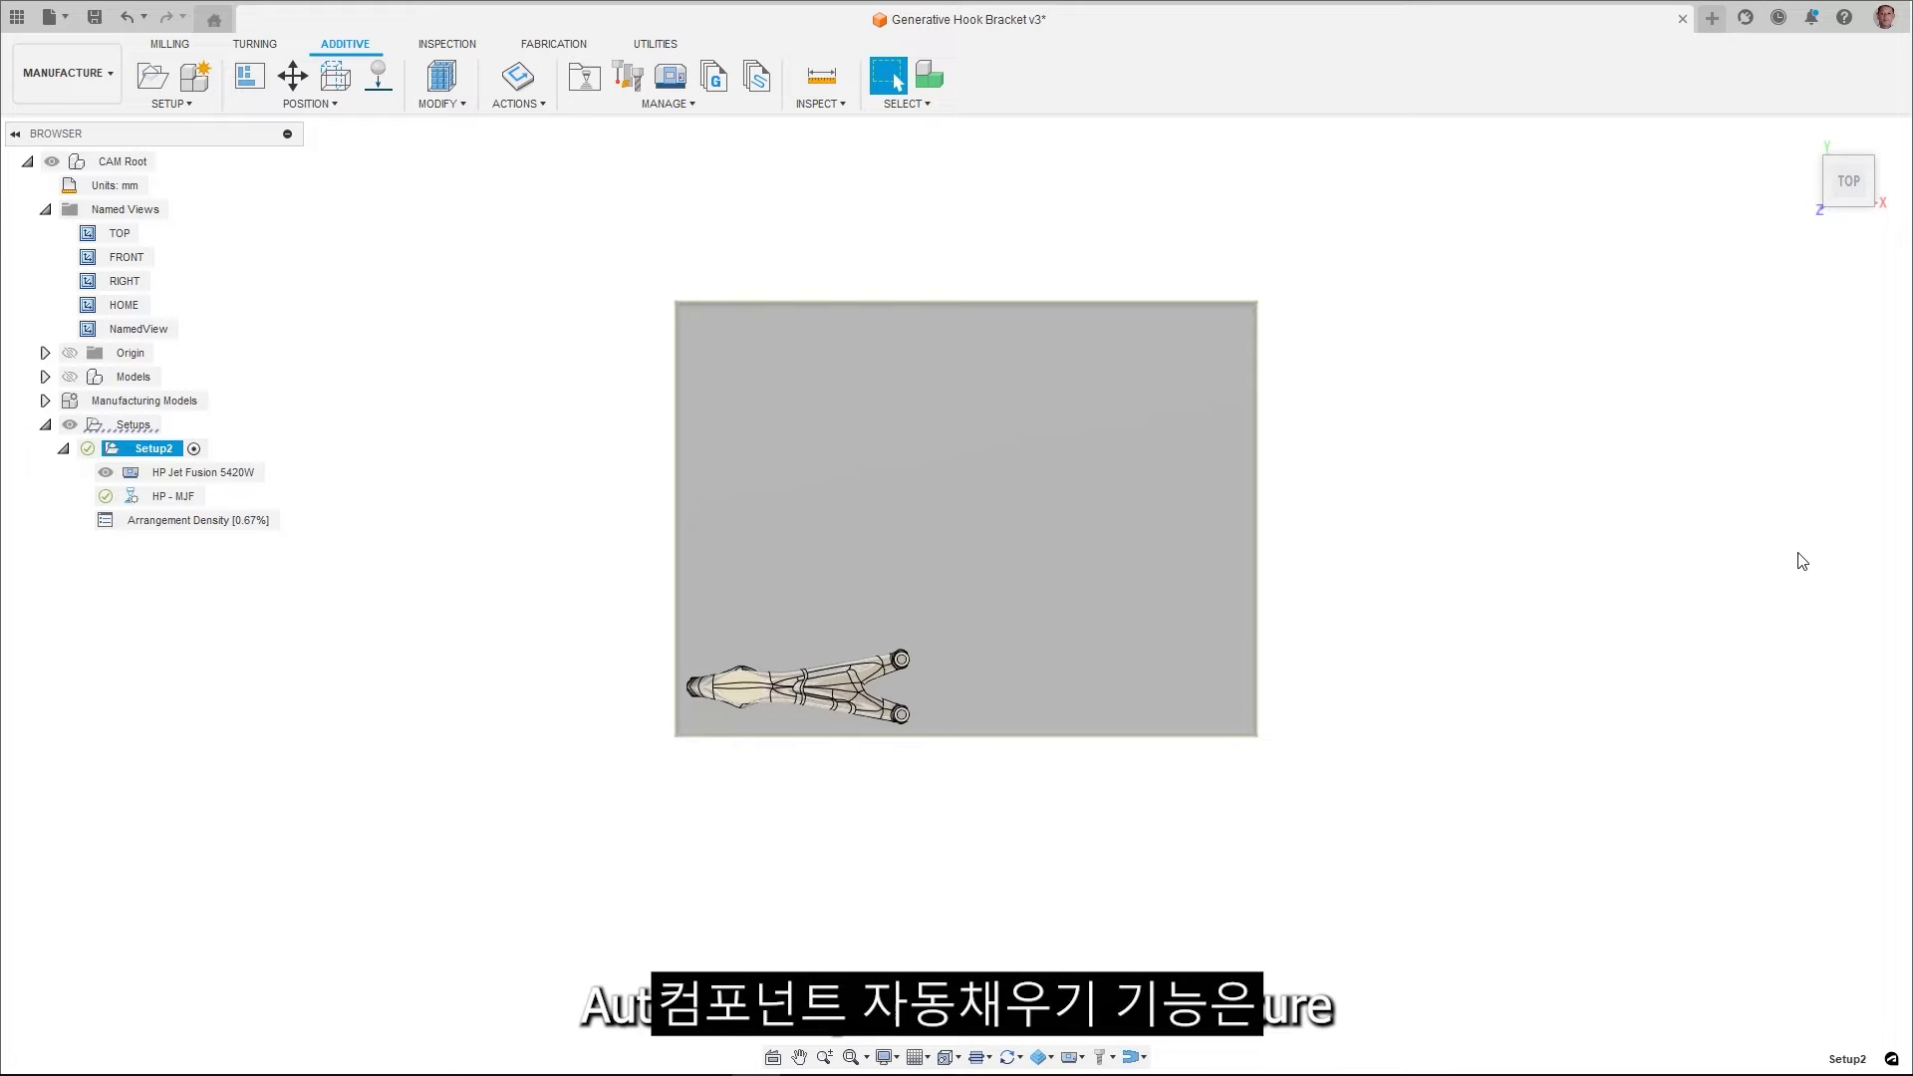
From NamedView, fill the build volume with a 3D arrangement of hook bracket copies (6.01% density)
double_click(97, 337)
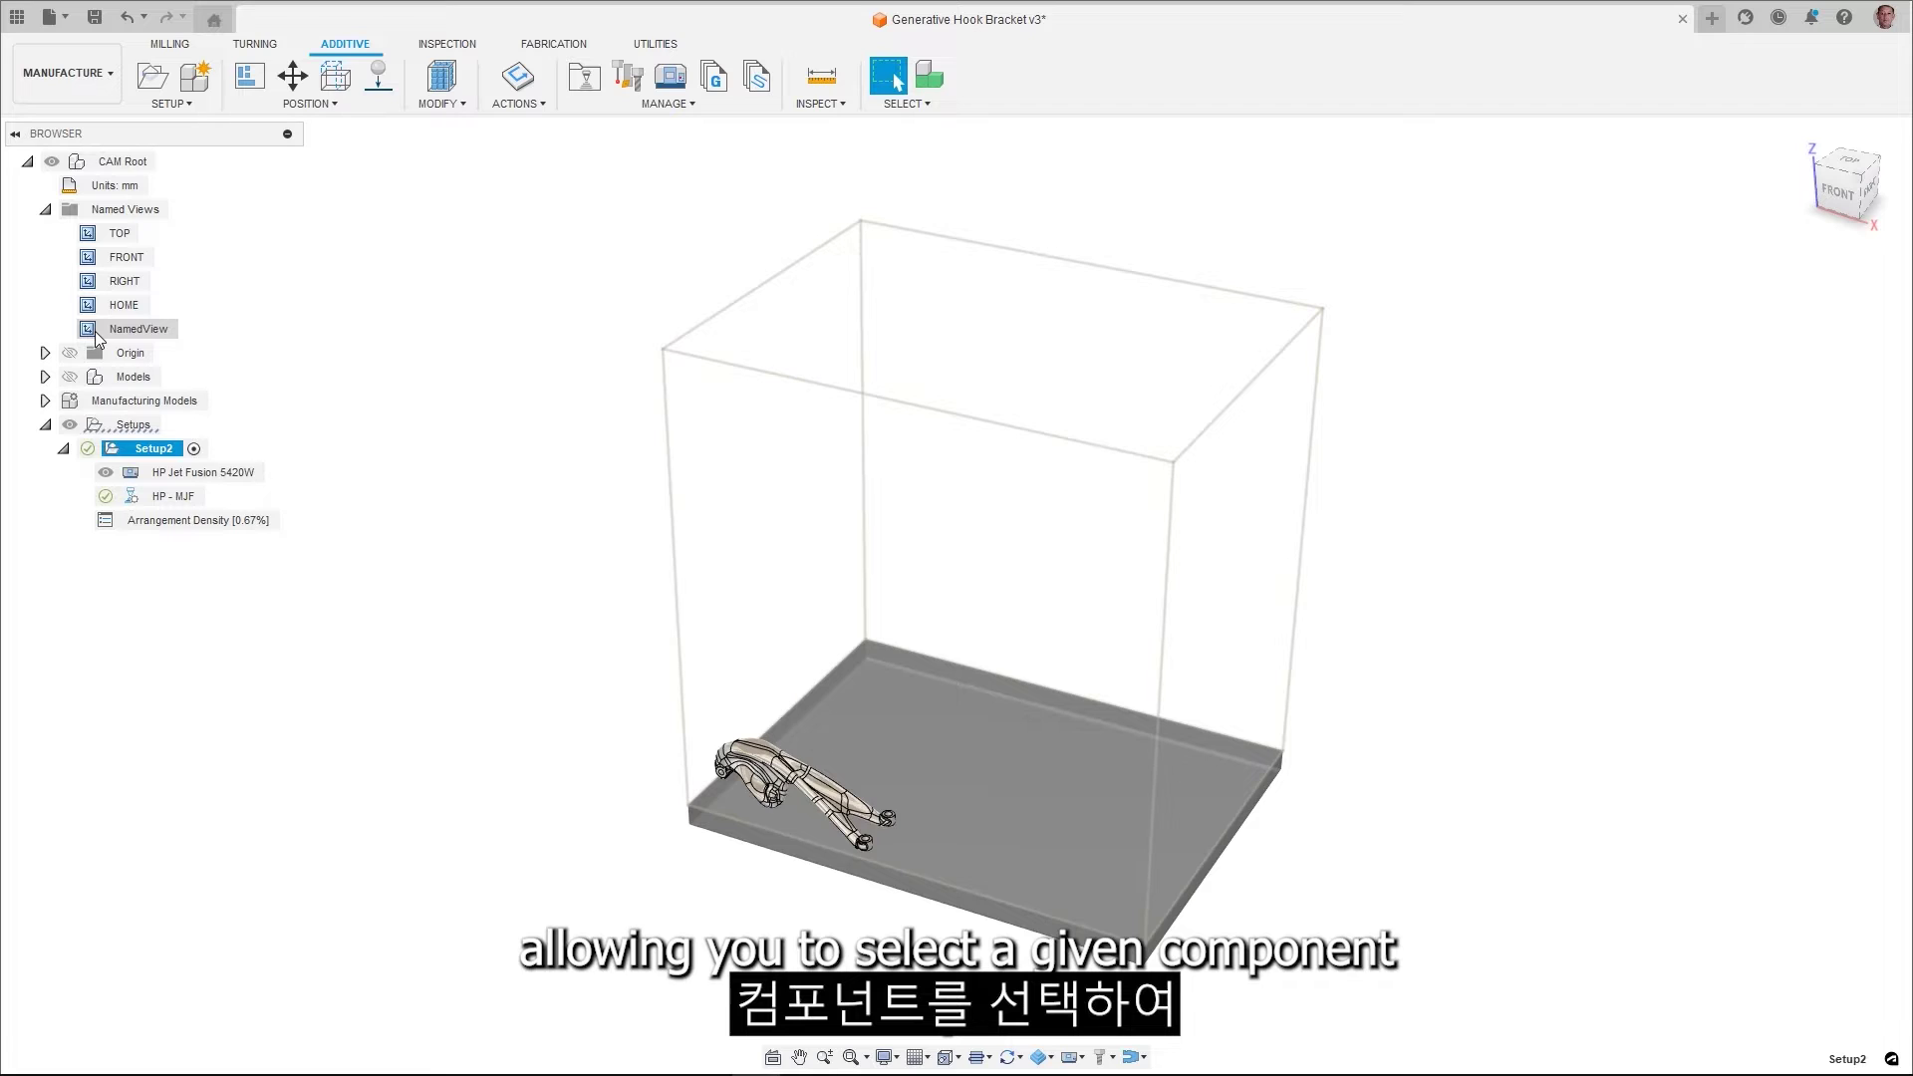
left_click(441, 86)
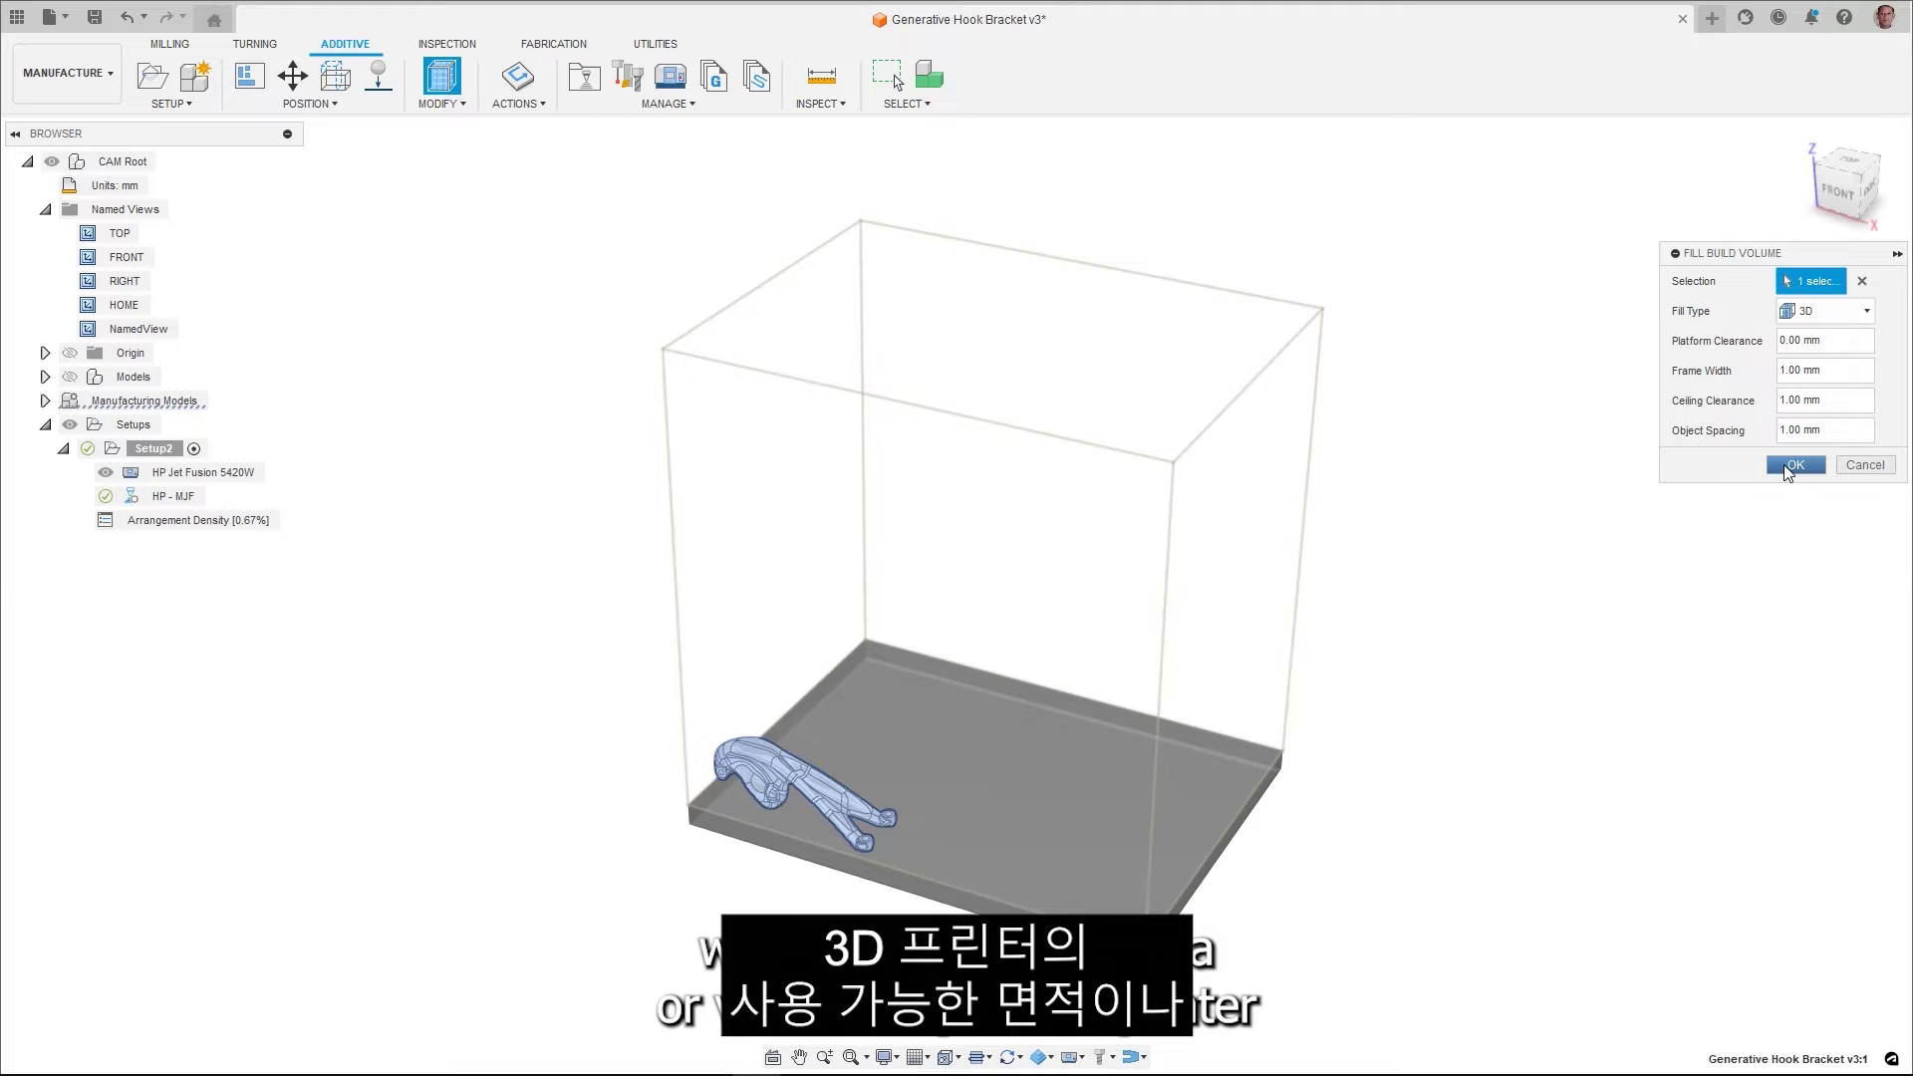
left_click(1791, 466)
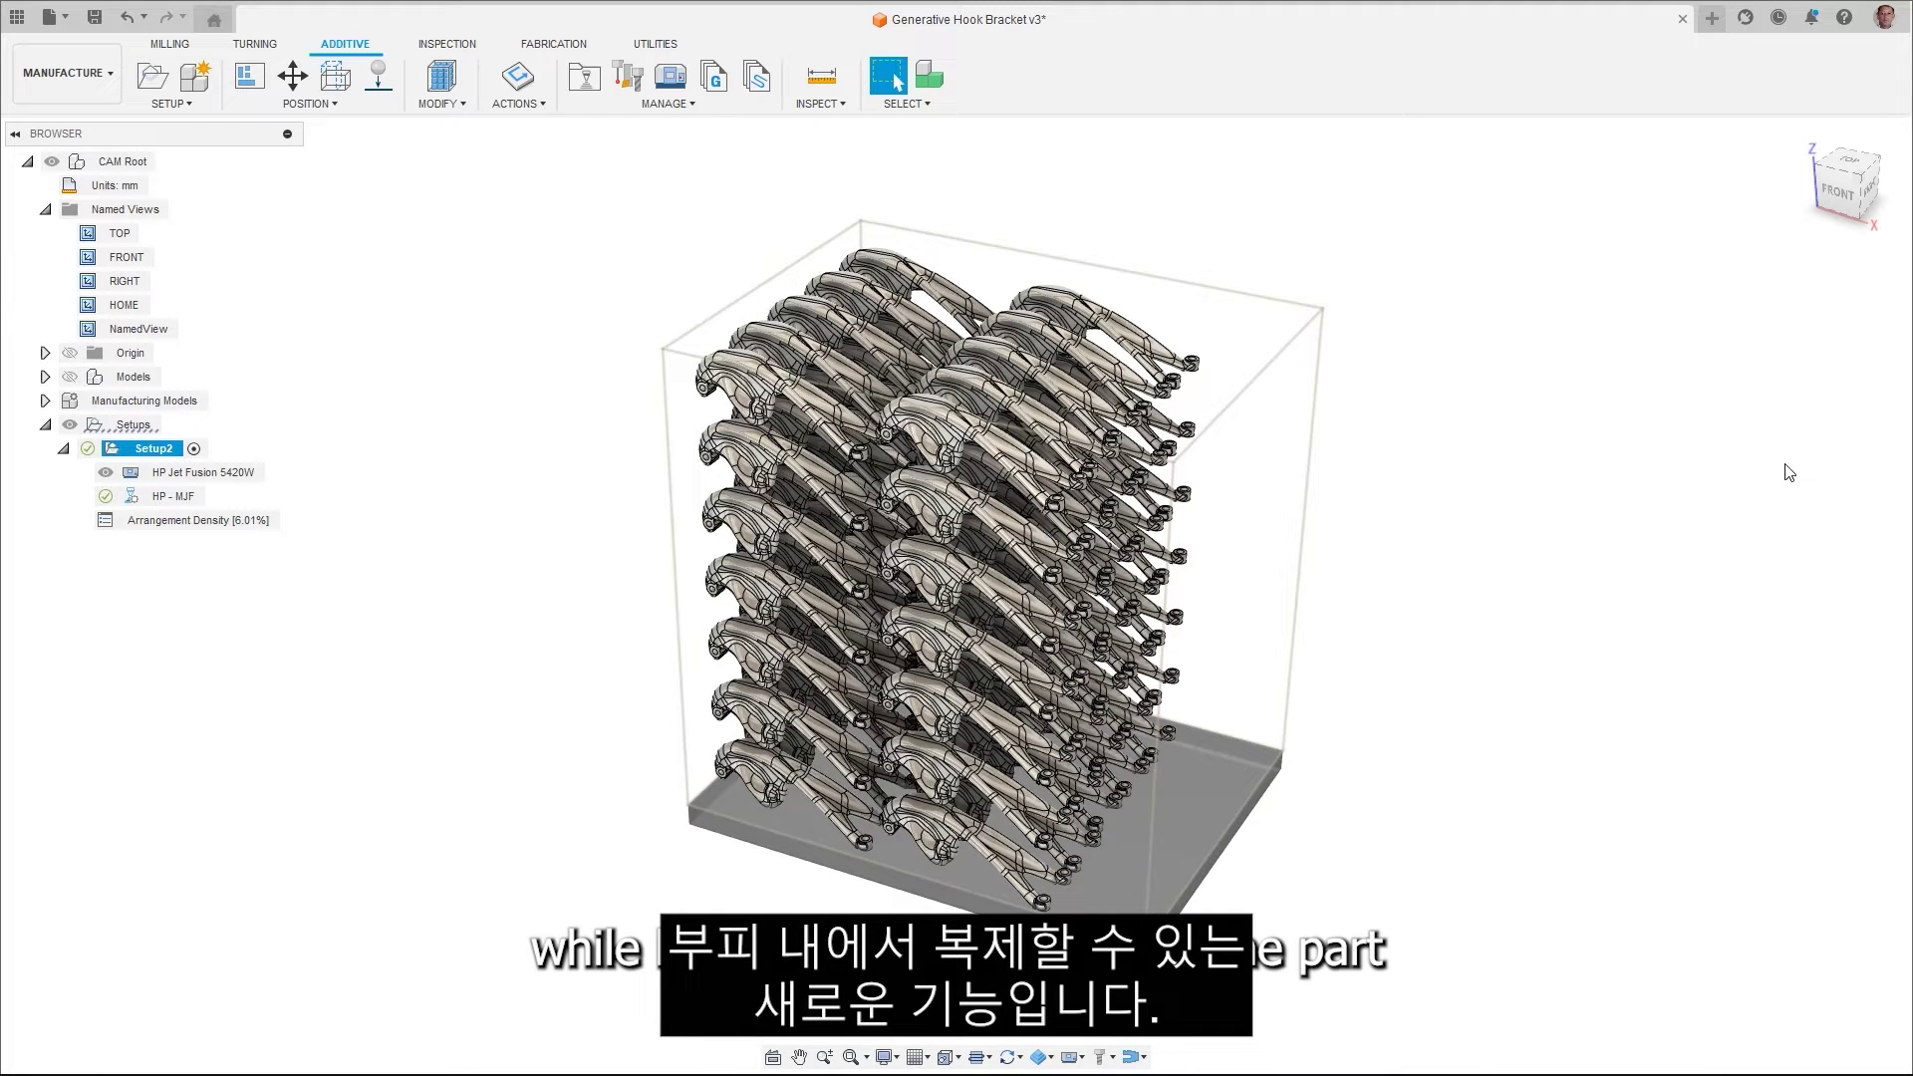
middle_click_drag(1505, 697, 1730, 671, "shift")
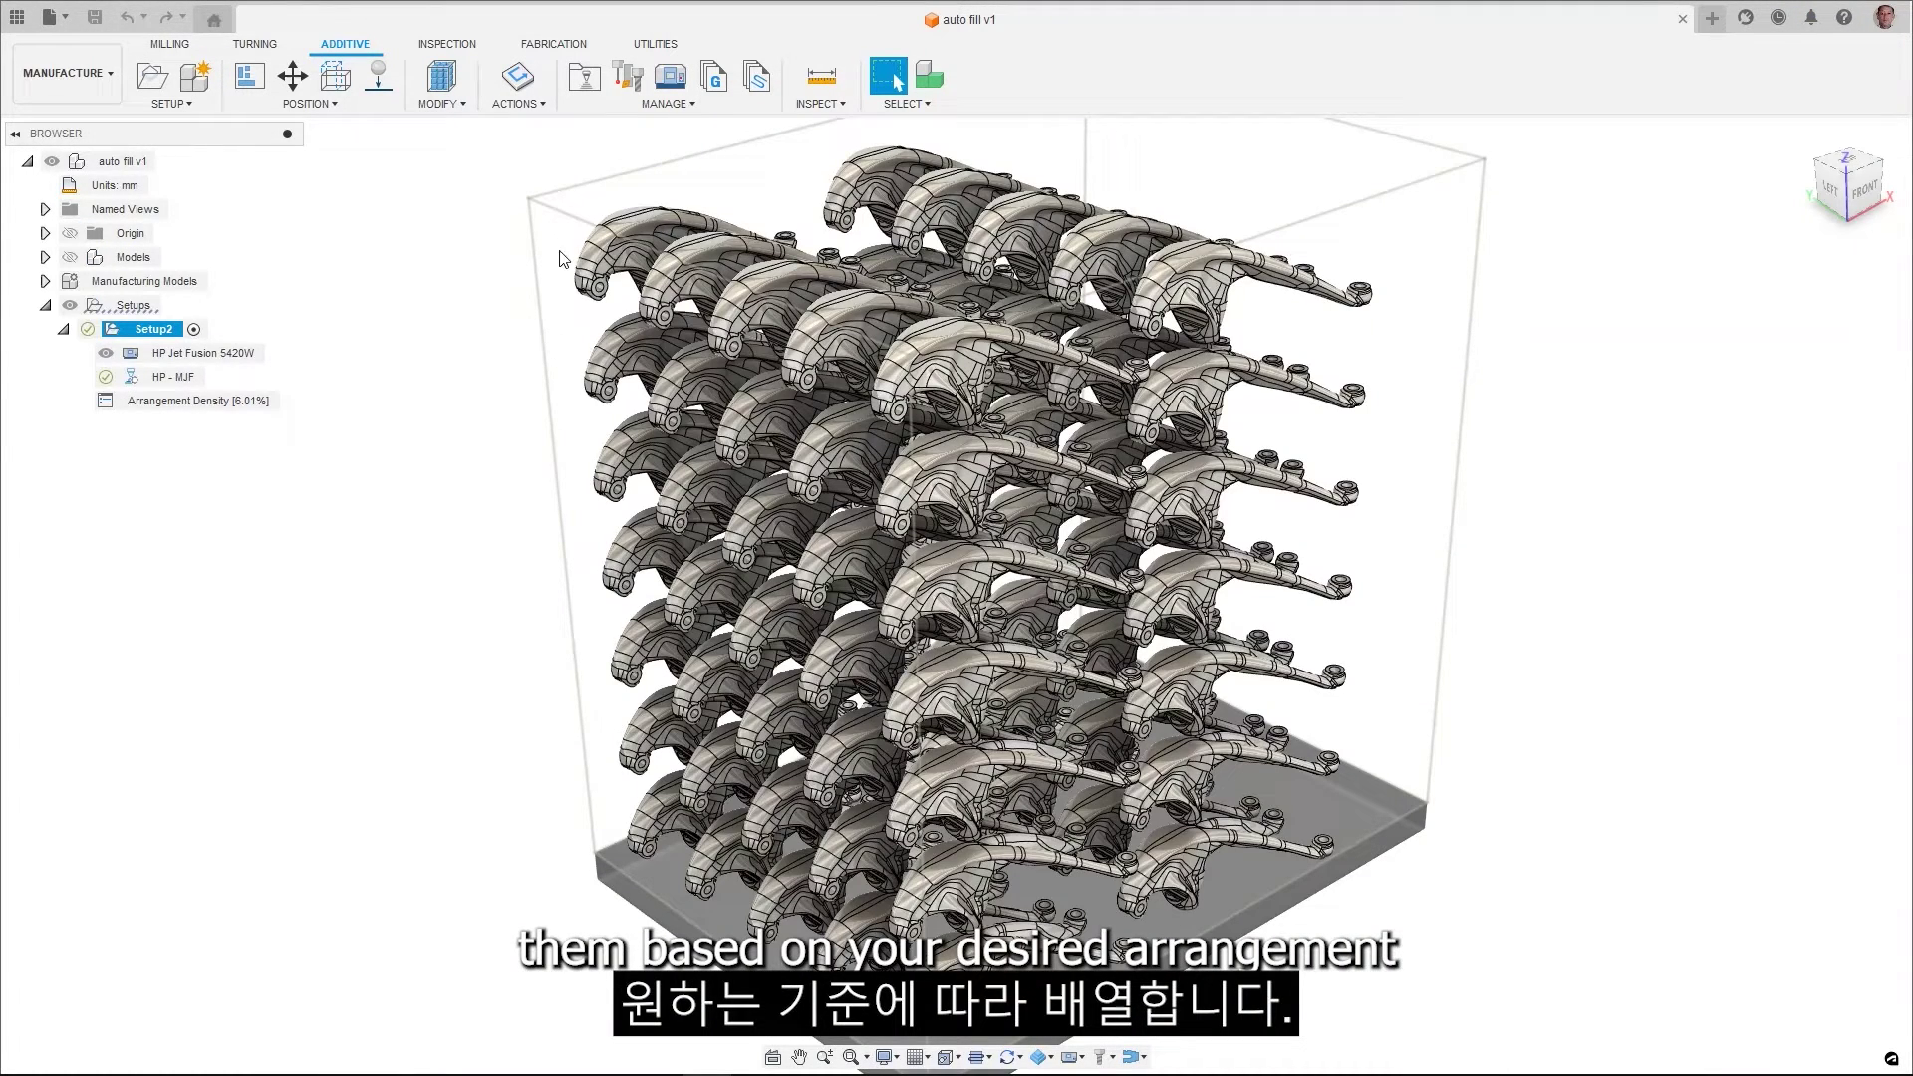
Show the arrangement statistics for the filled build from the additive Actions menu
left_click(518, 103)
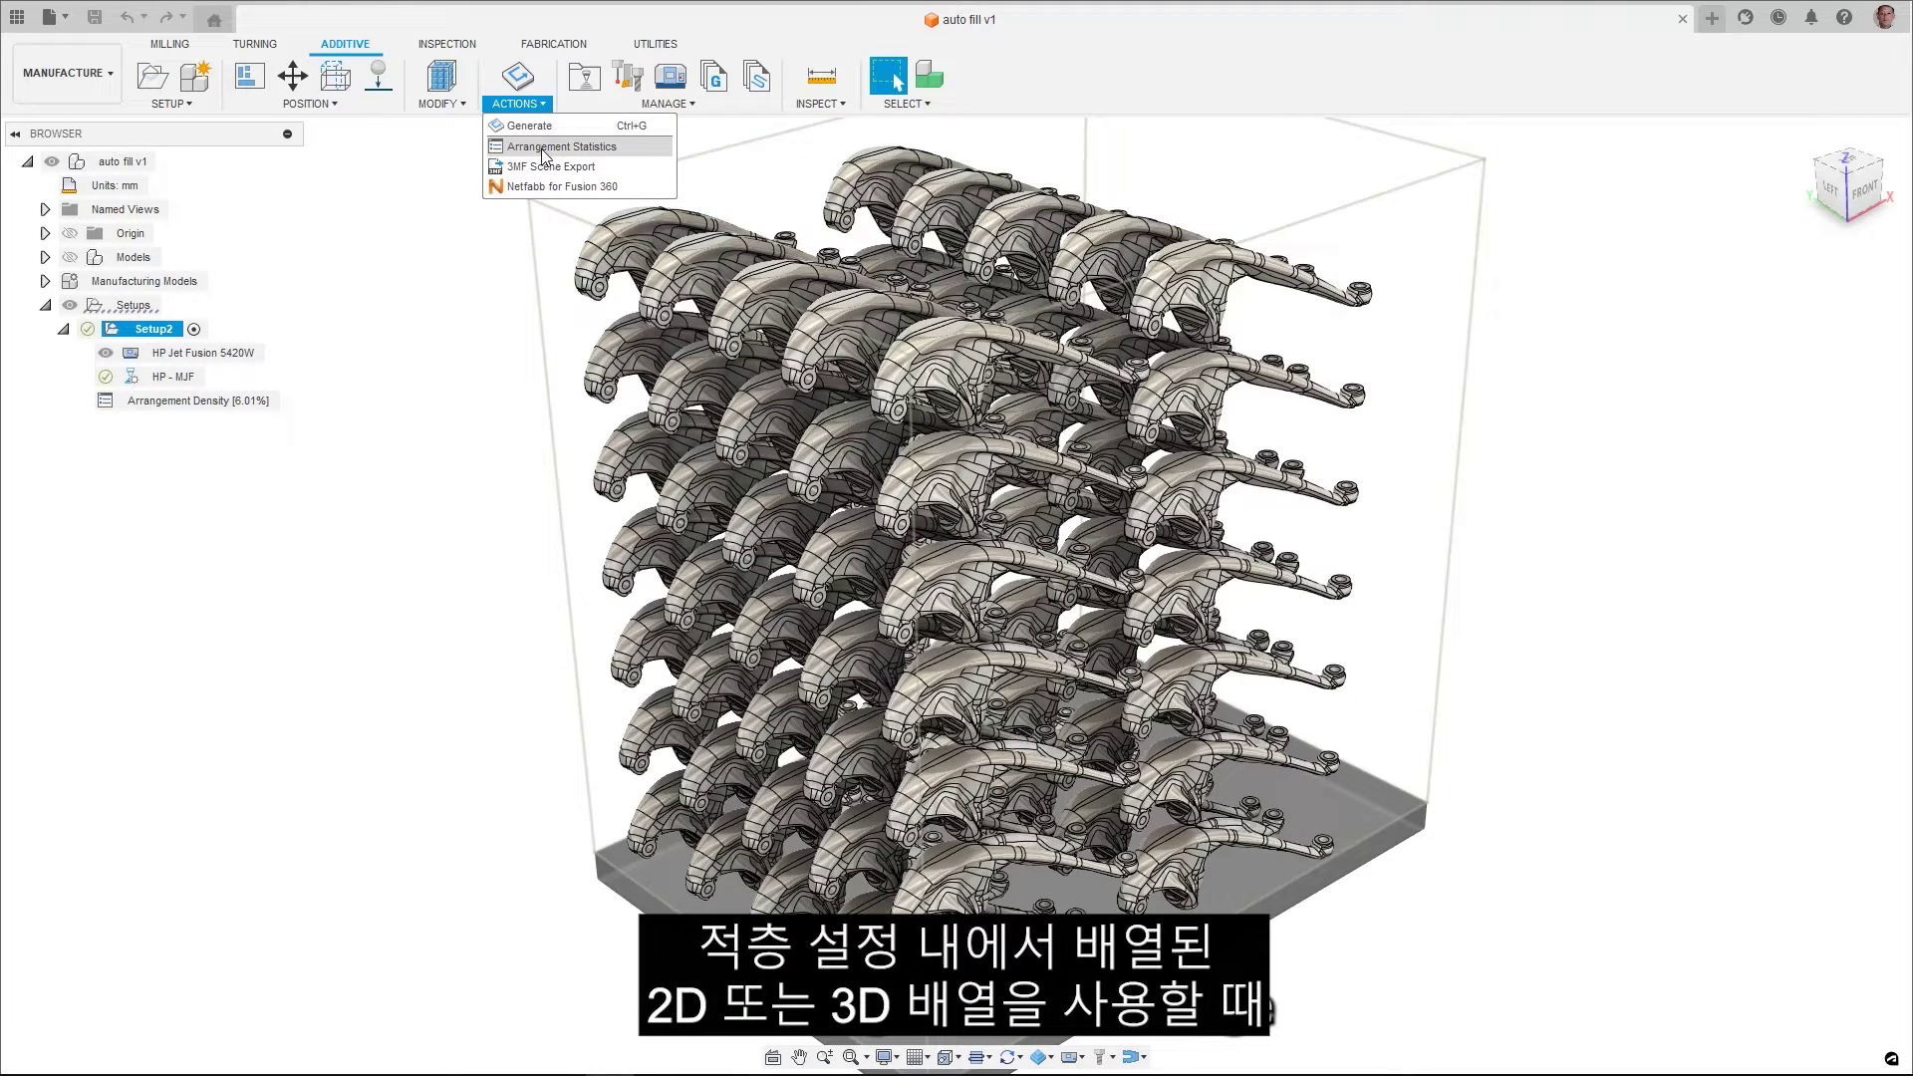
left_click(545, 149)
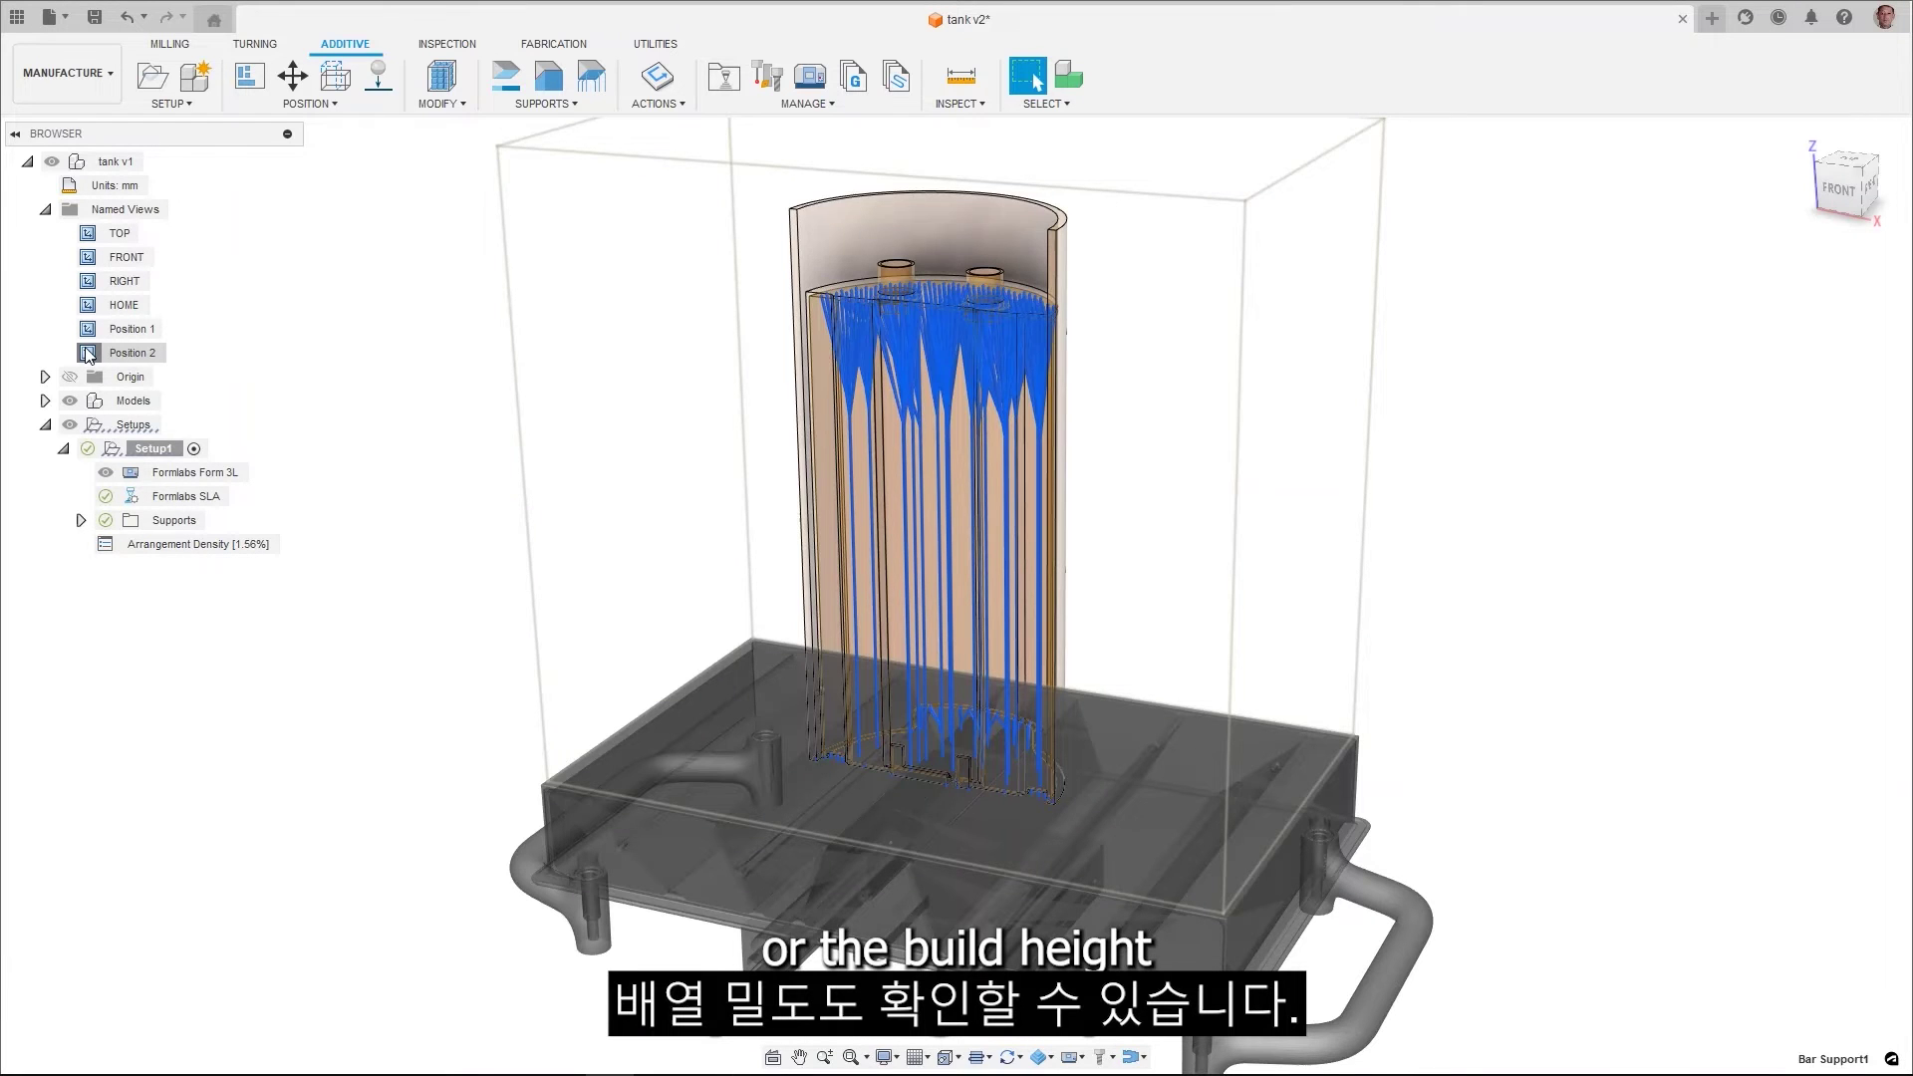
Edit the tank's existing bar support and set its connection type to Roots
double_click(88, 354)
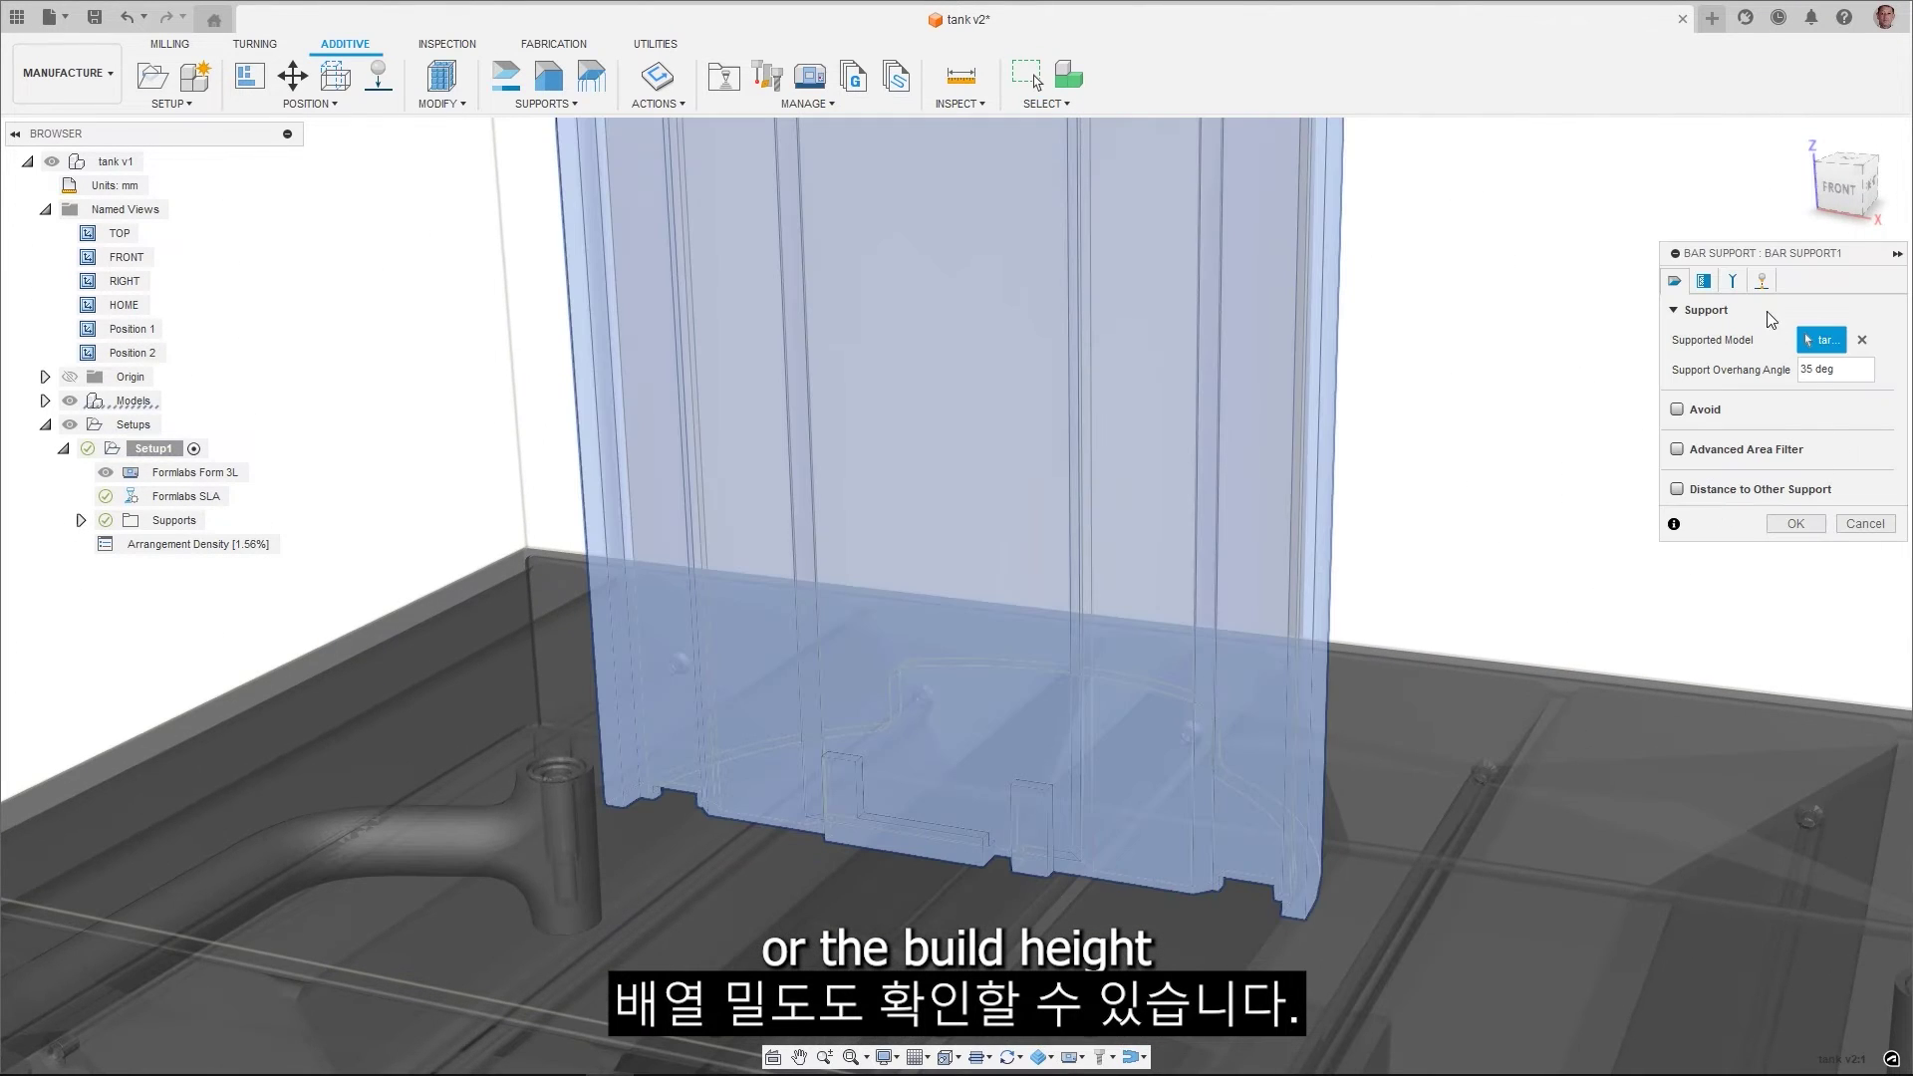
left_click(1762, 280)
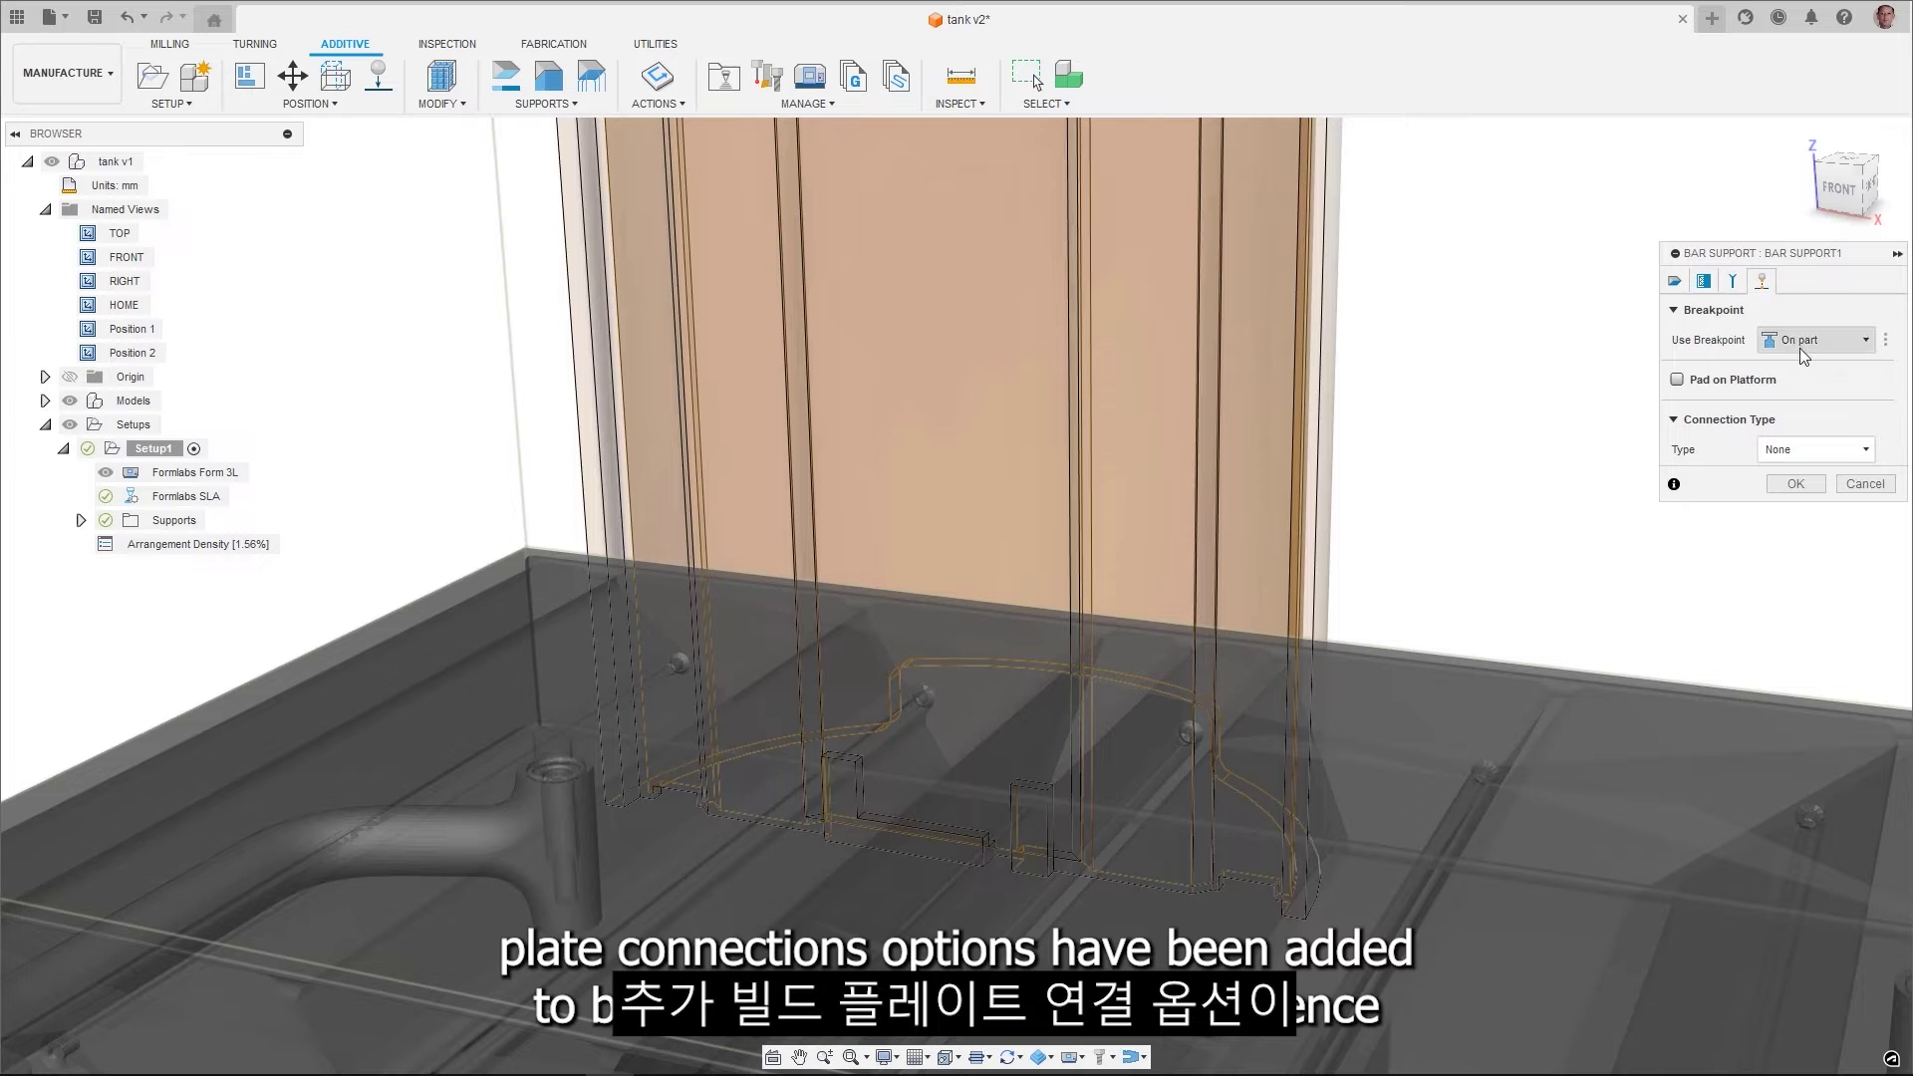
left_click(1816, 450)
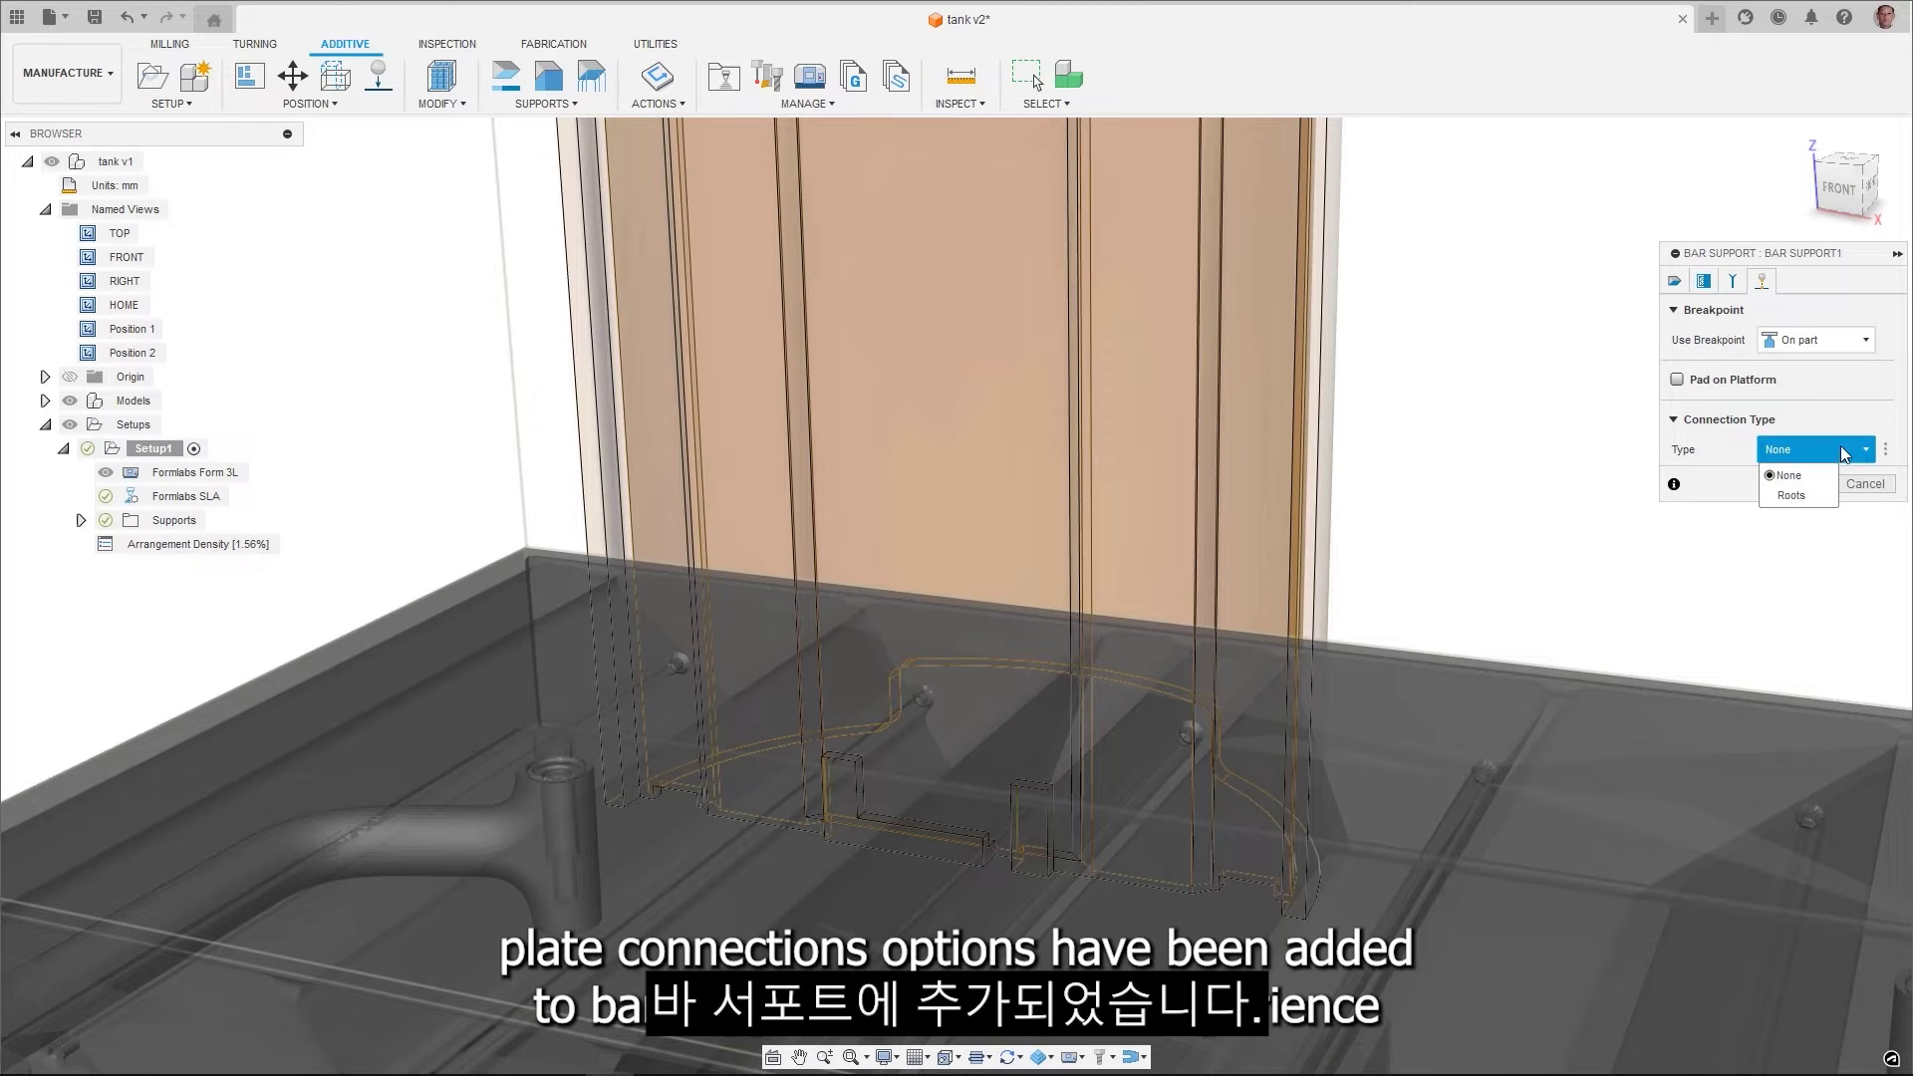
left_click(1810, 507)
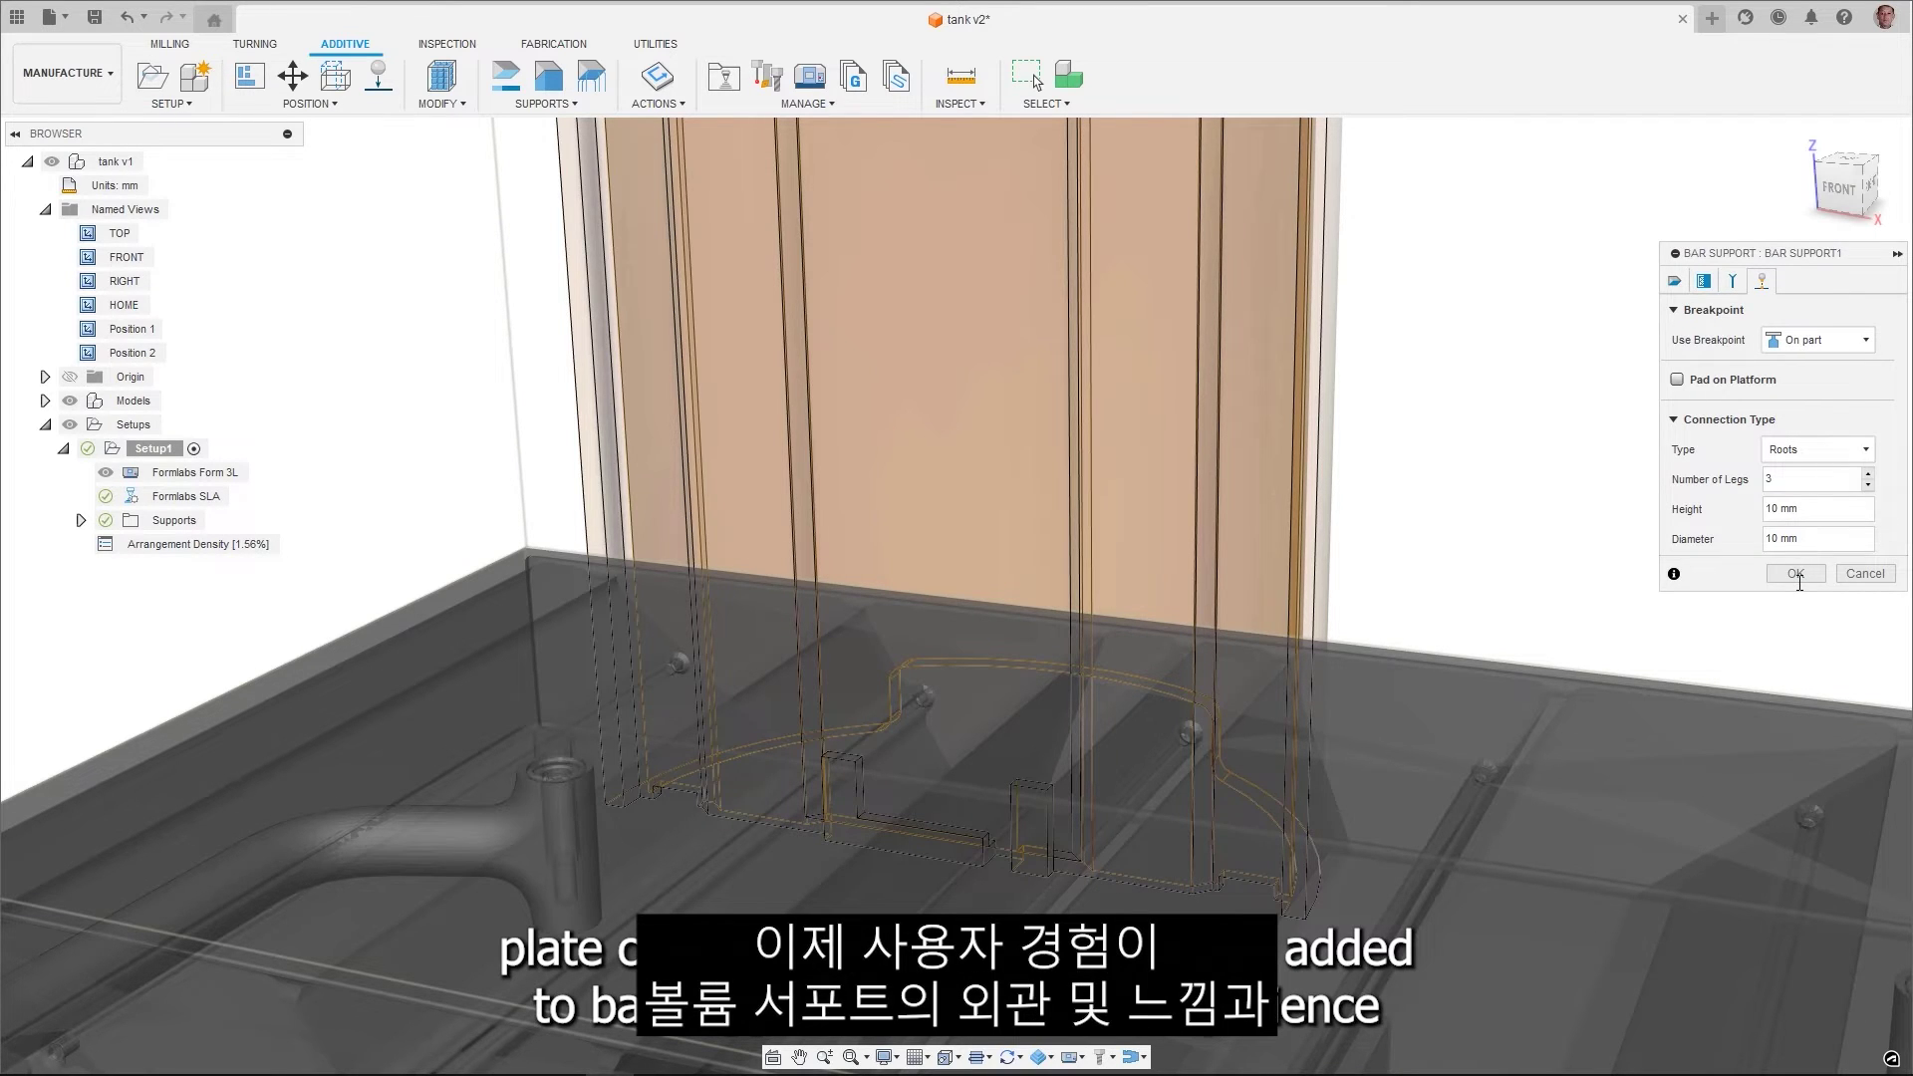
left_click(1797, 574)
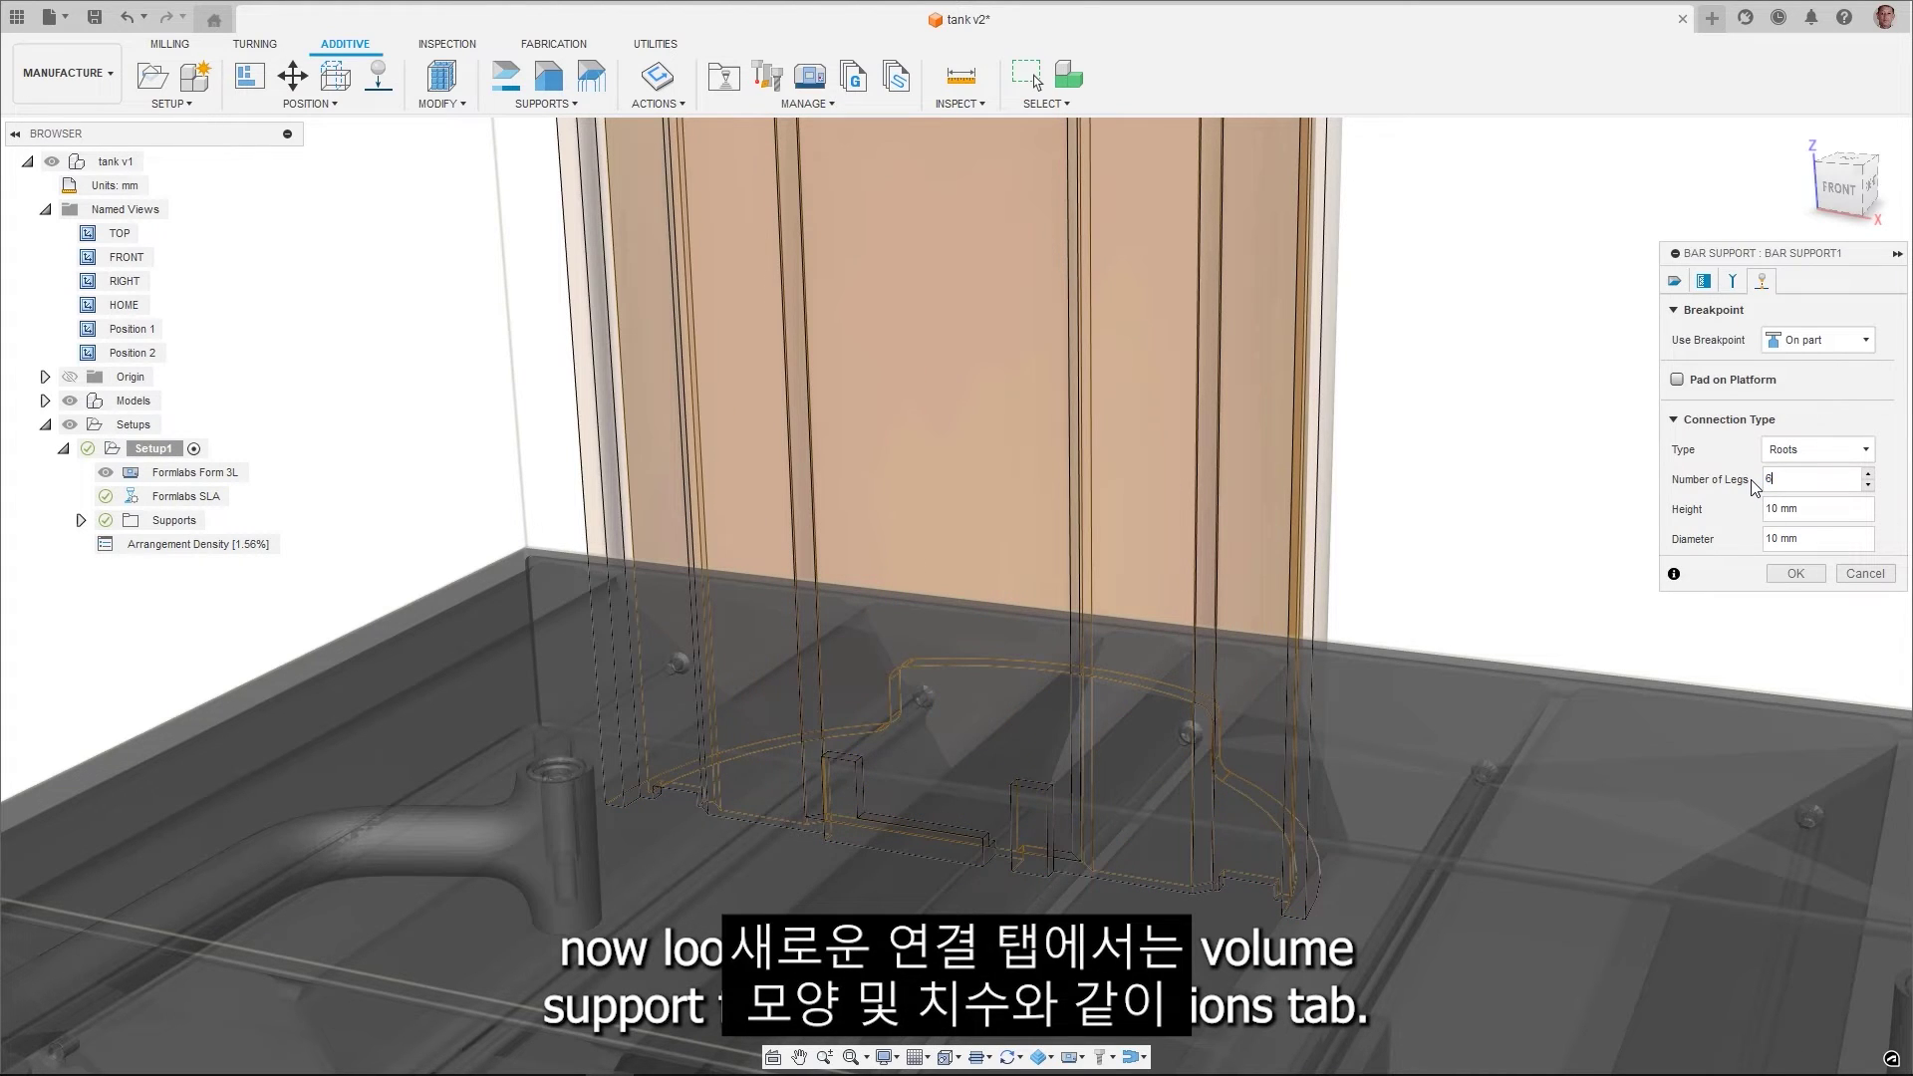
Regenerate the supports with 6 legs, 50 mm height and a new diameter, then view Position 1 and View 2
left_click(1797, 576)
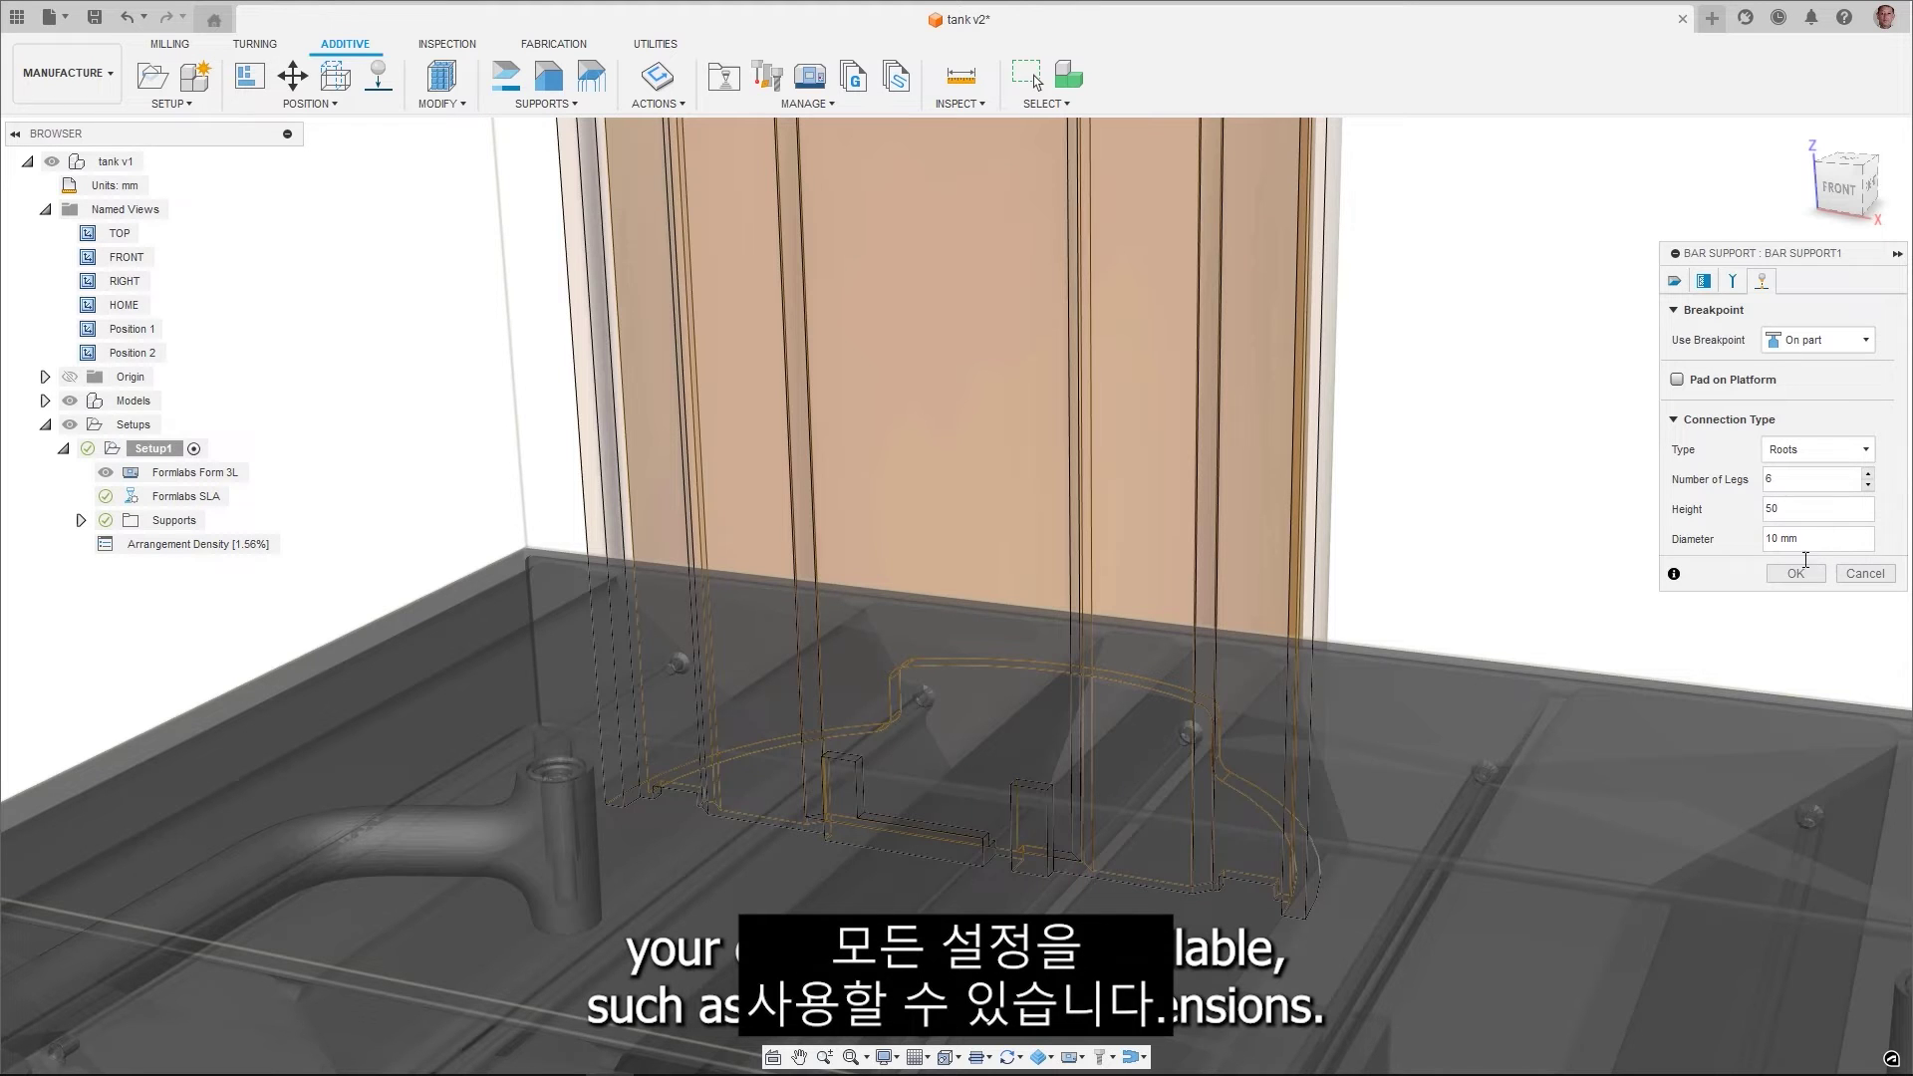
left_click(1800, 574)
left_click_drag(1807, 538, 1747, 547)
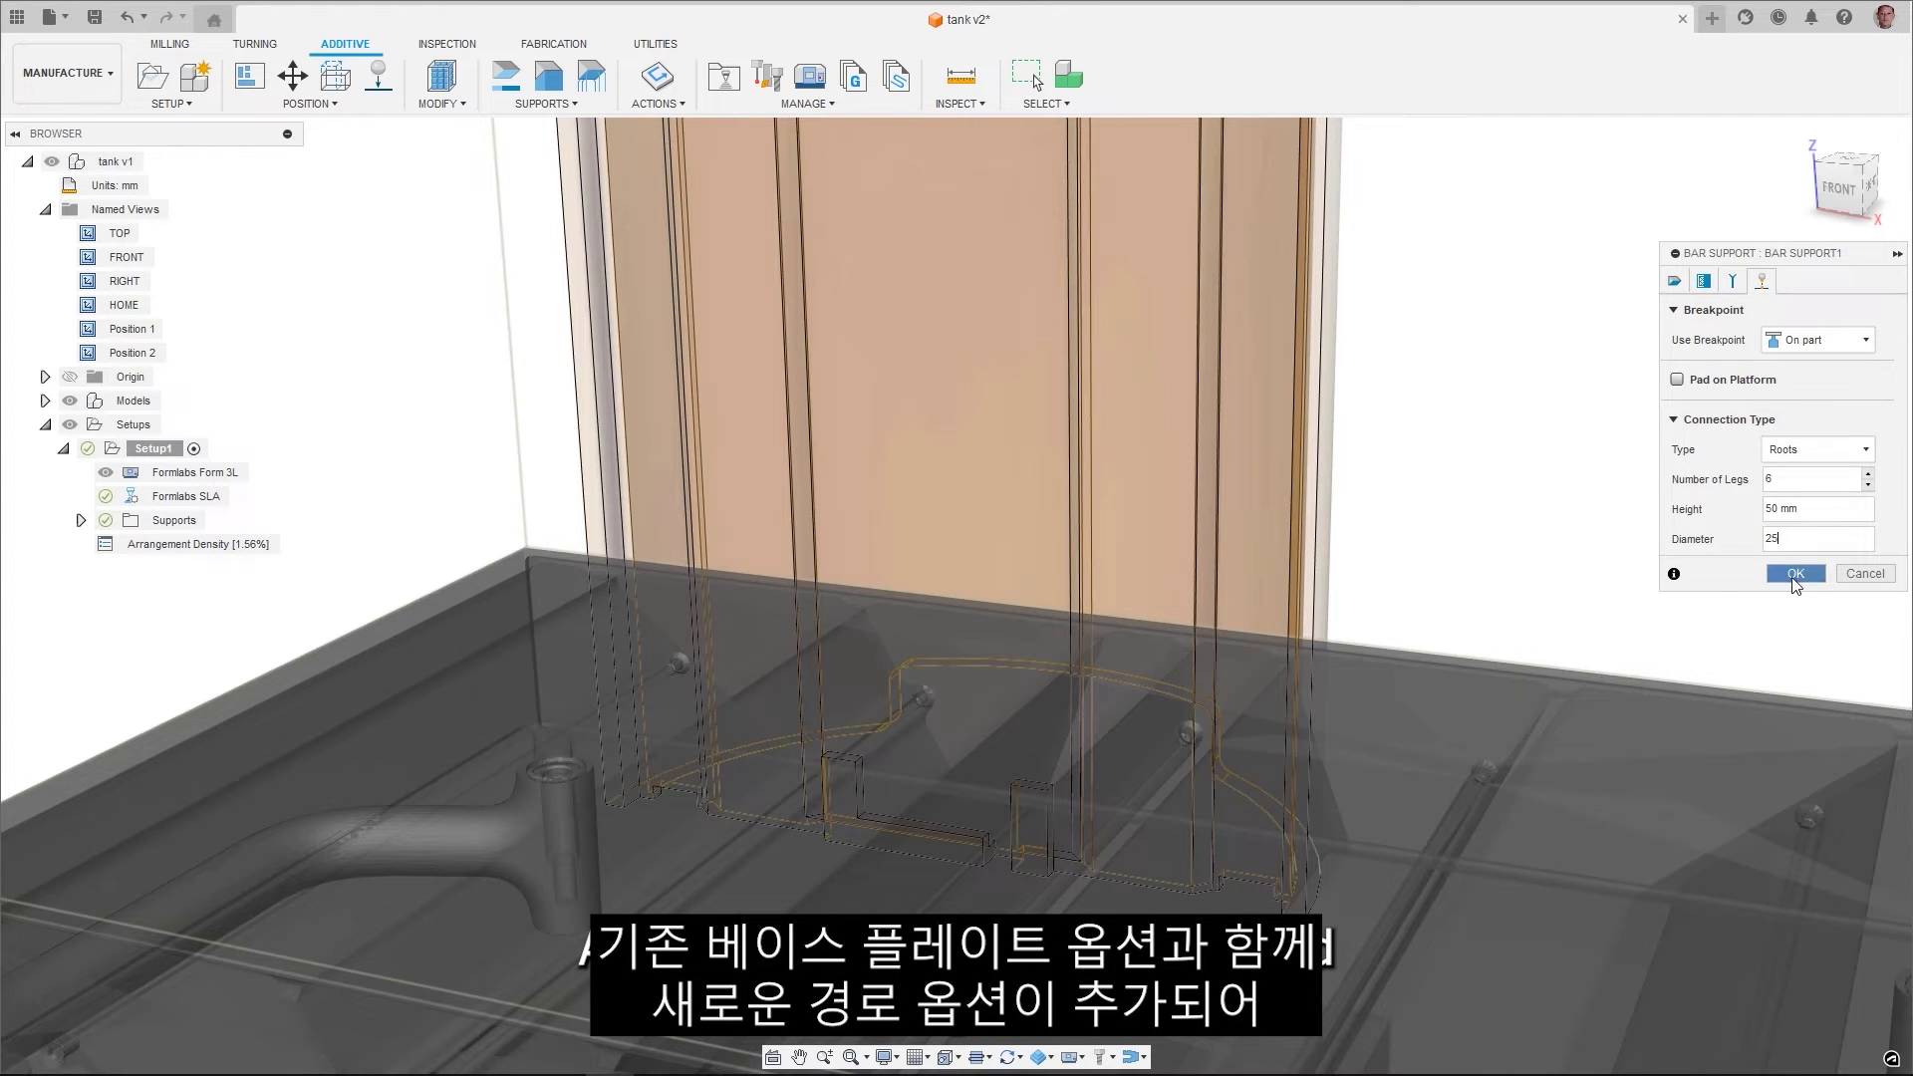
left_click(1794, 575)
double_click(76, 341)
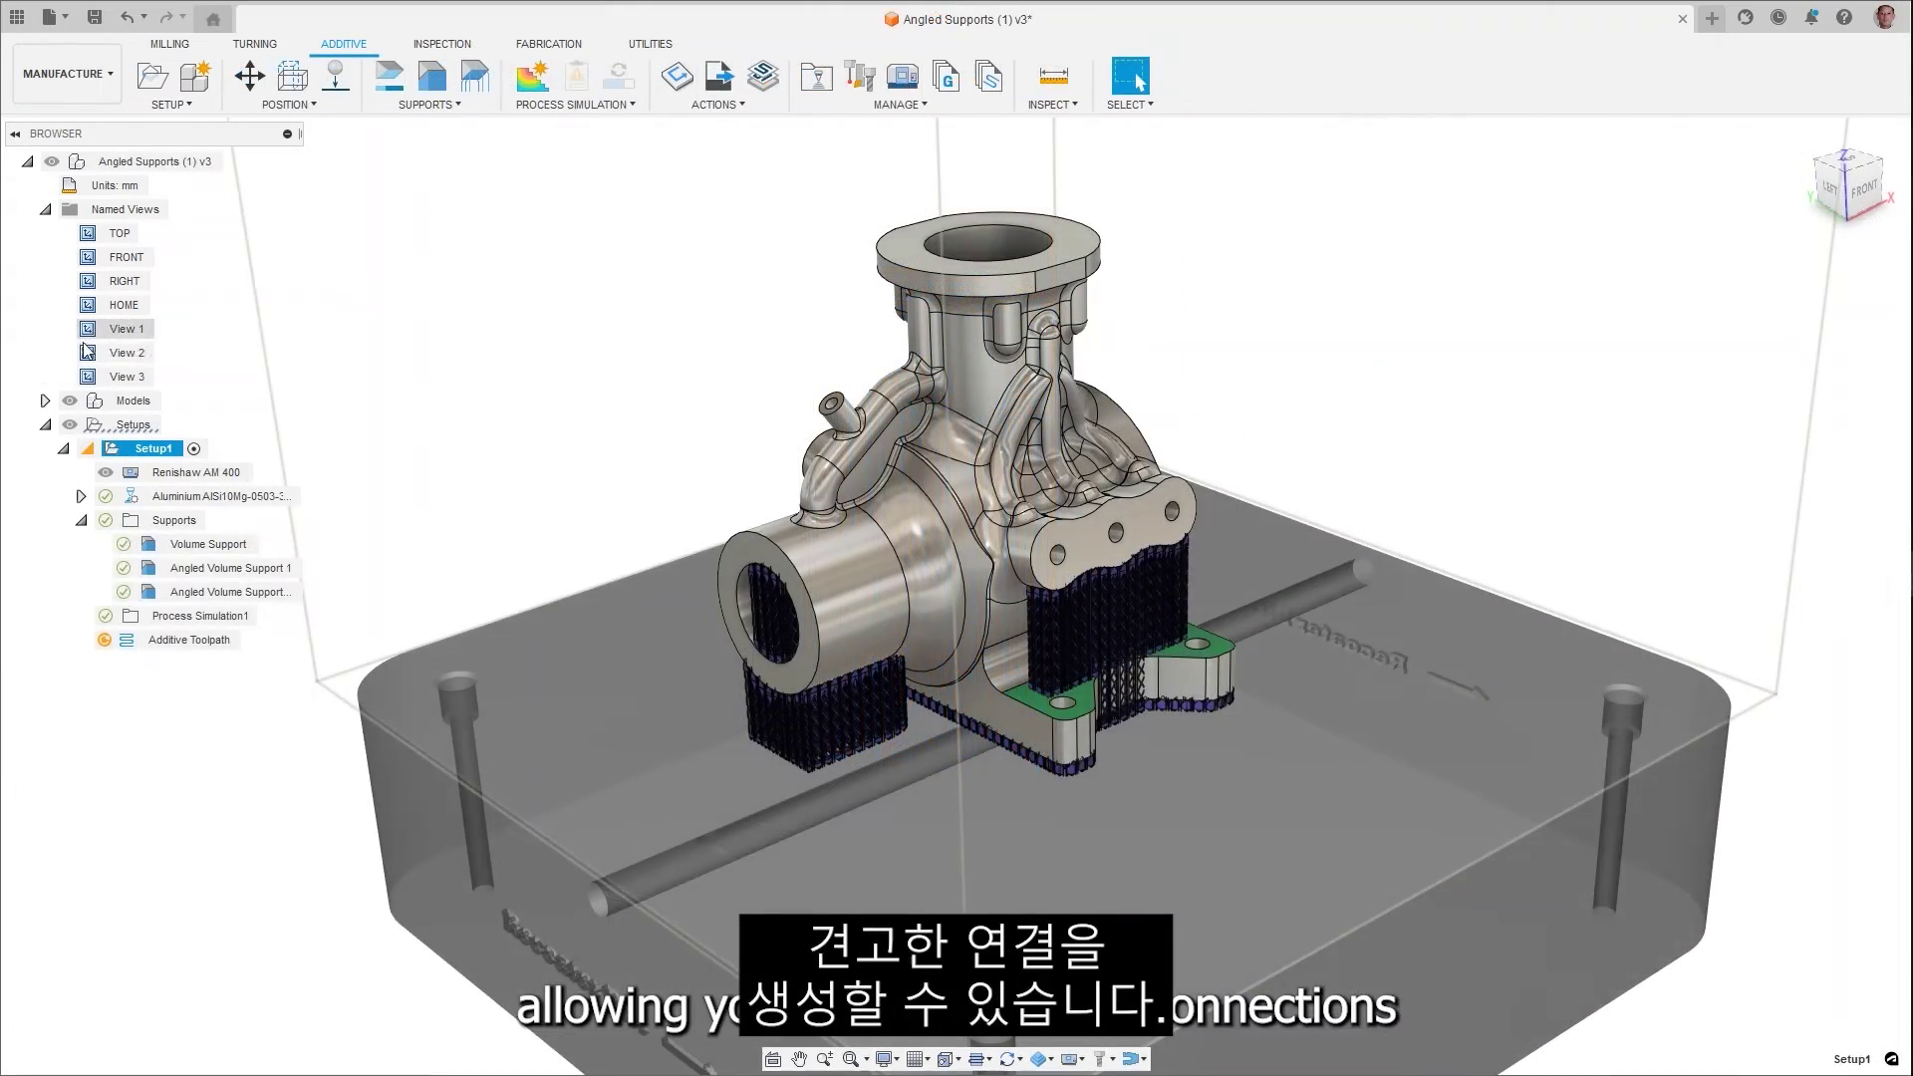
double_click(83, 351)
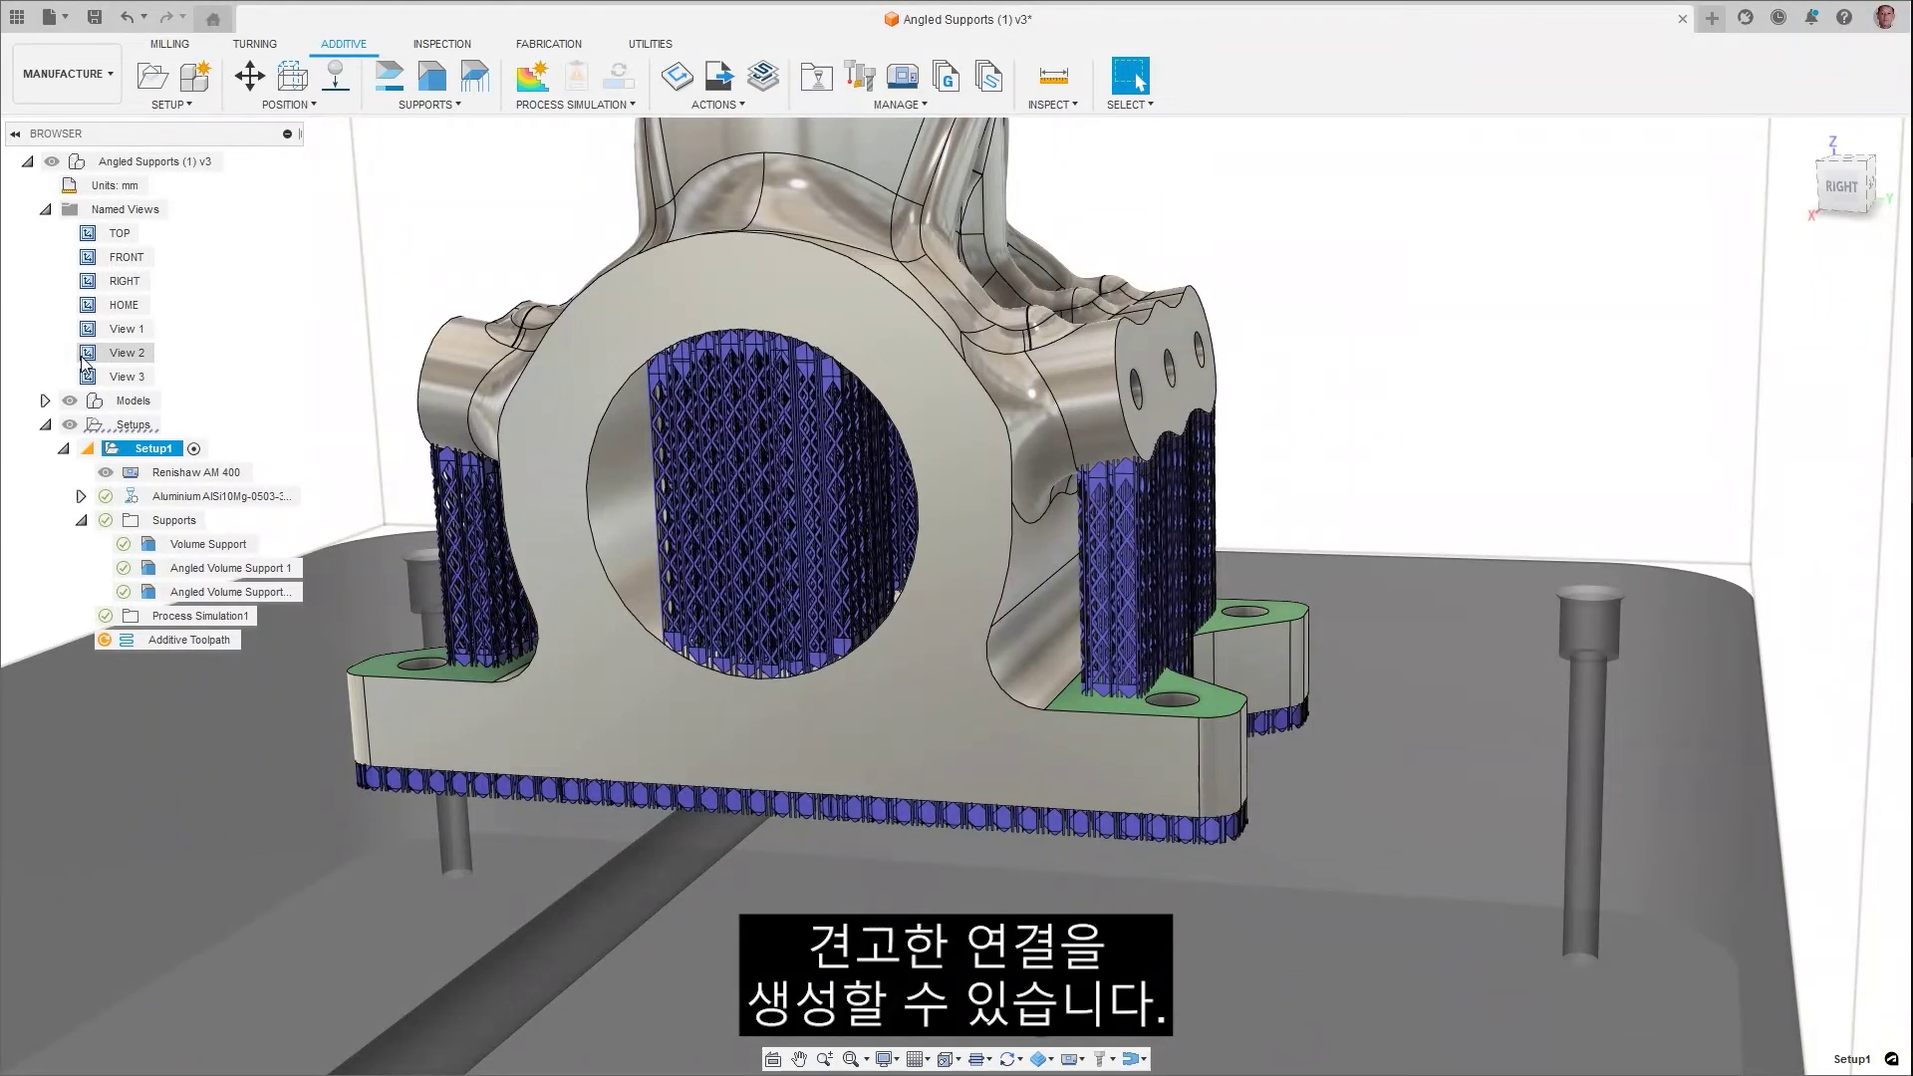
Inspect the angled volume supports from View 3, View 2, NamedView and View 3 again
double_click(86, 377)
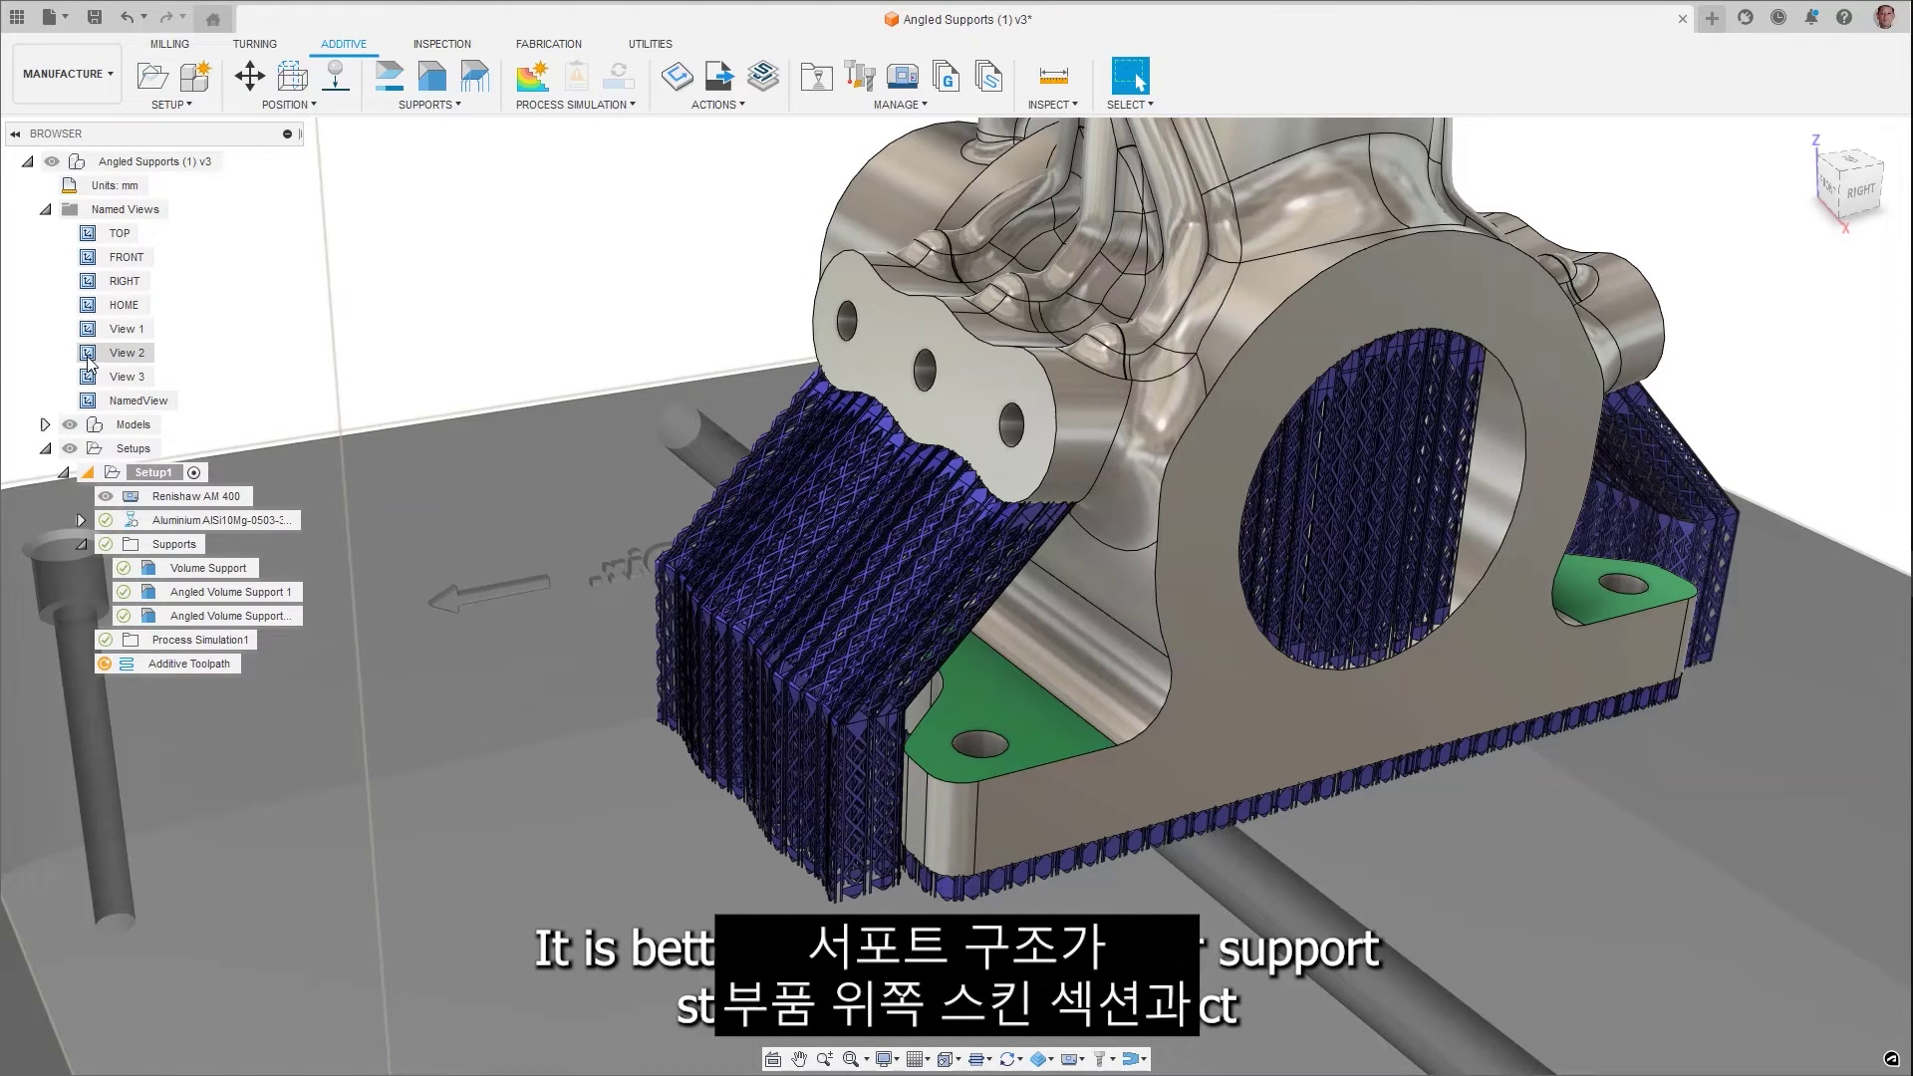
left_click(88, 361)
left_click(90, 401)
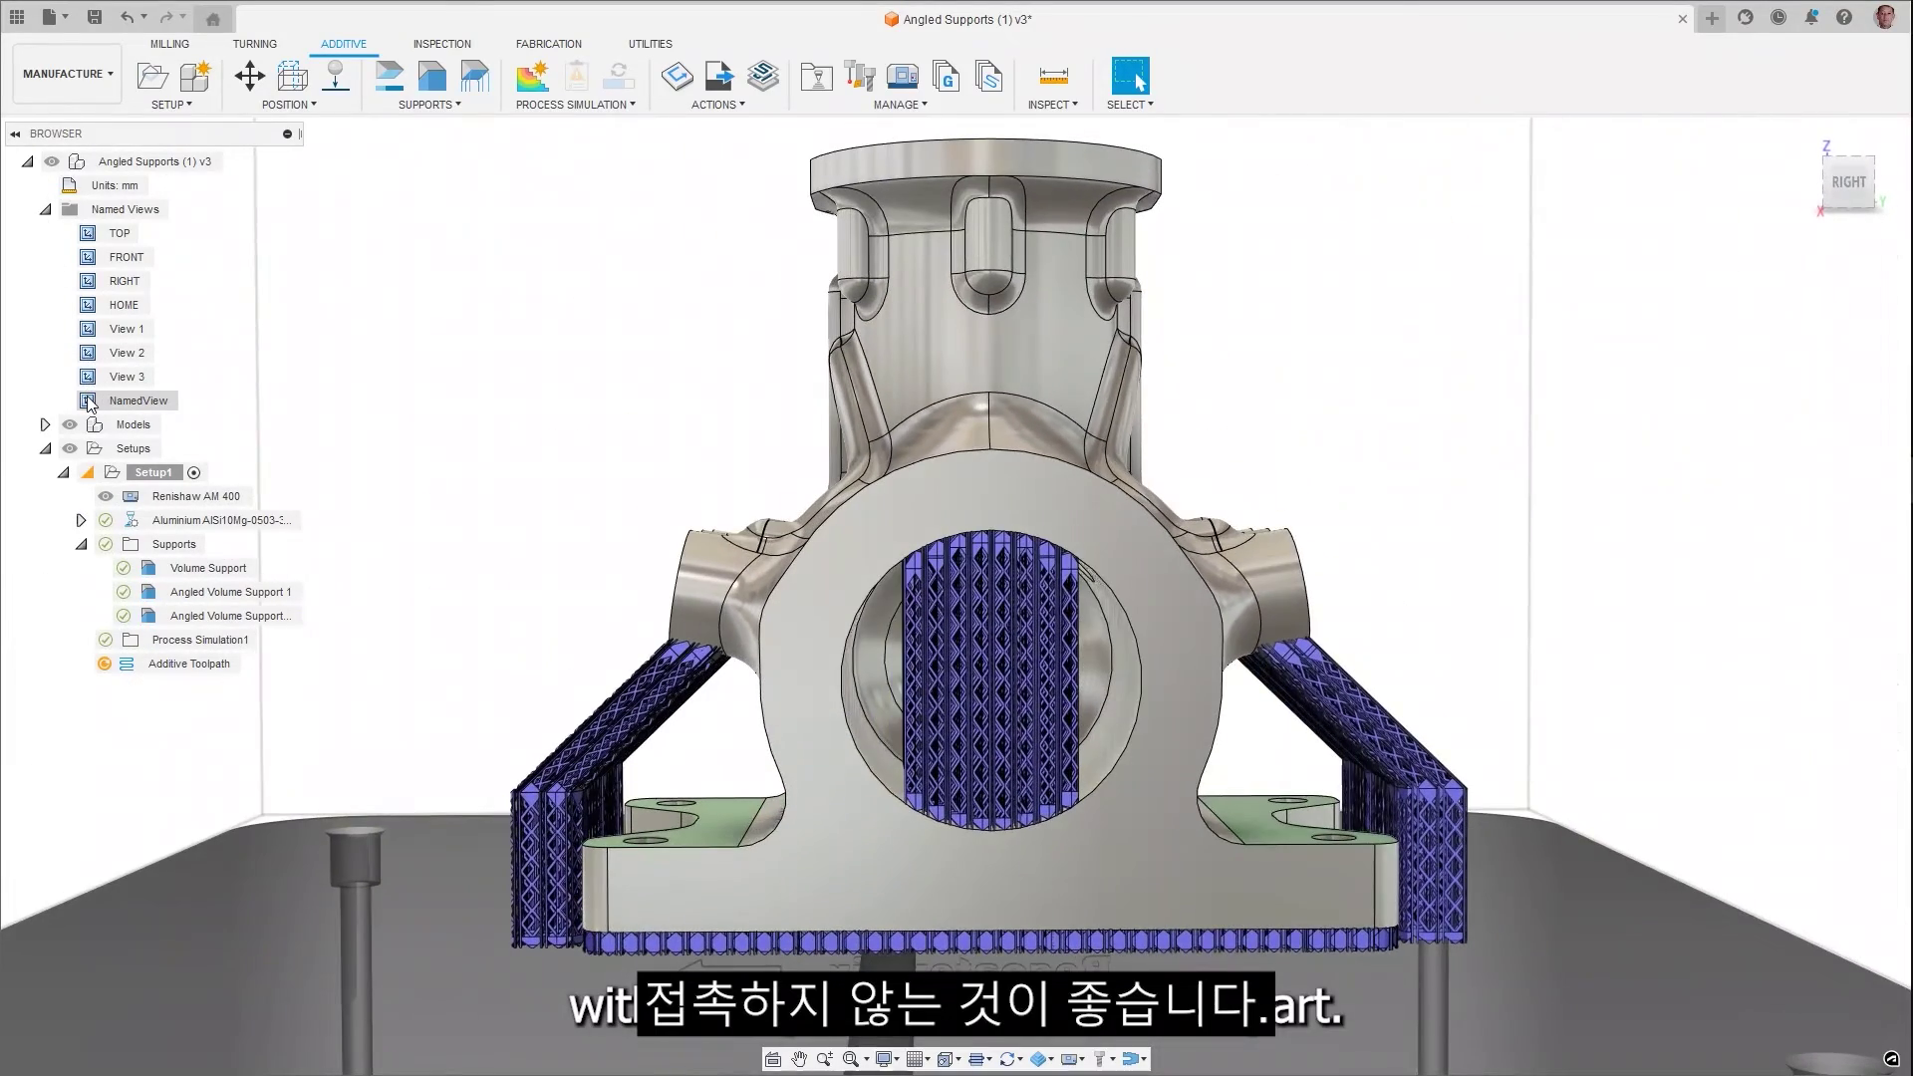
left_click(90, 378)
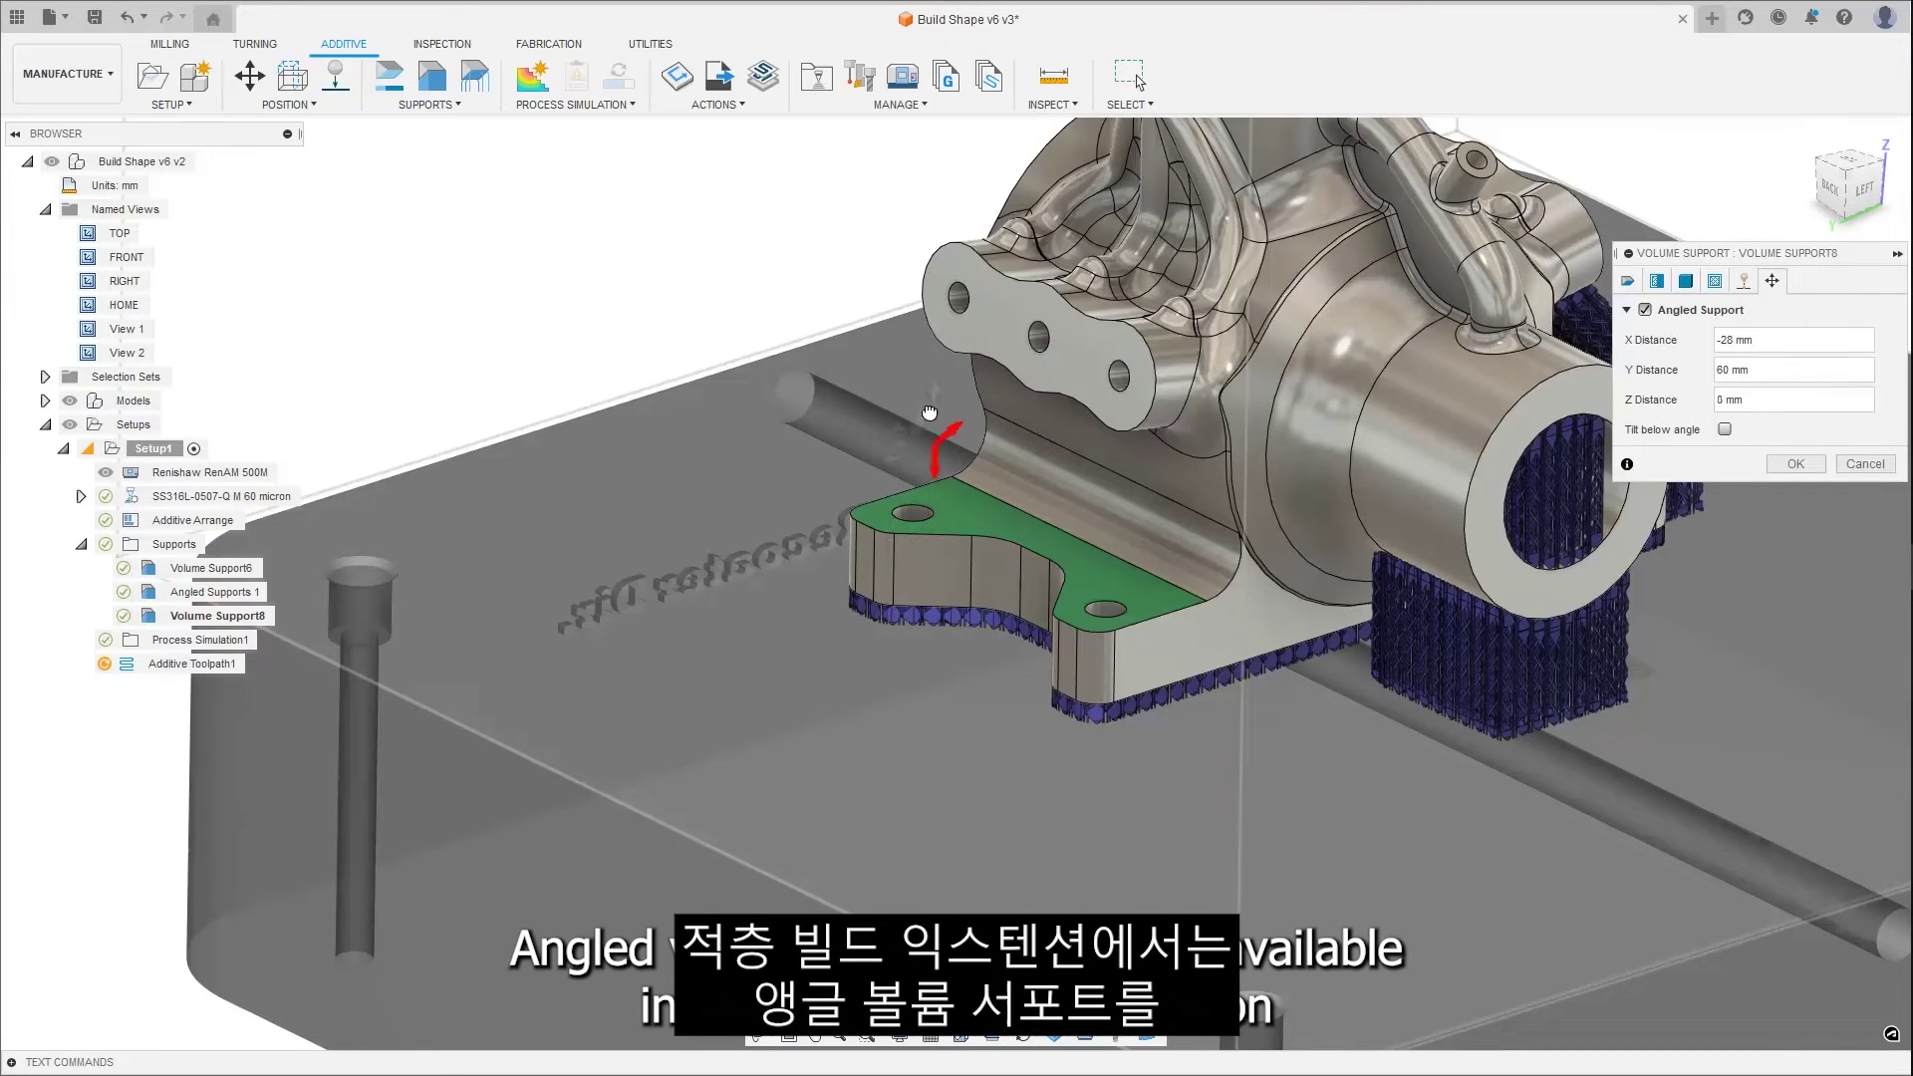
Preview the volume support at Z -15, X -30 with a 40 deg tilt, then cancel it
left_click_drag(930, 413, 930, 479)
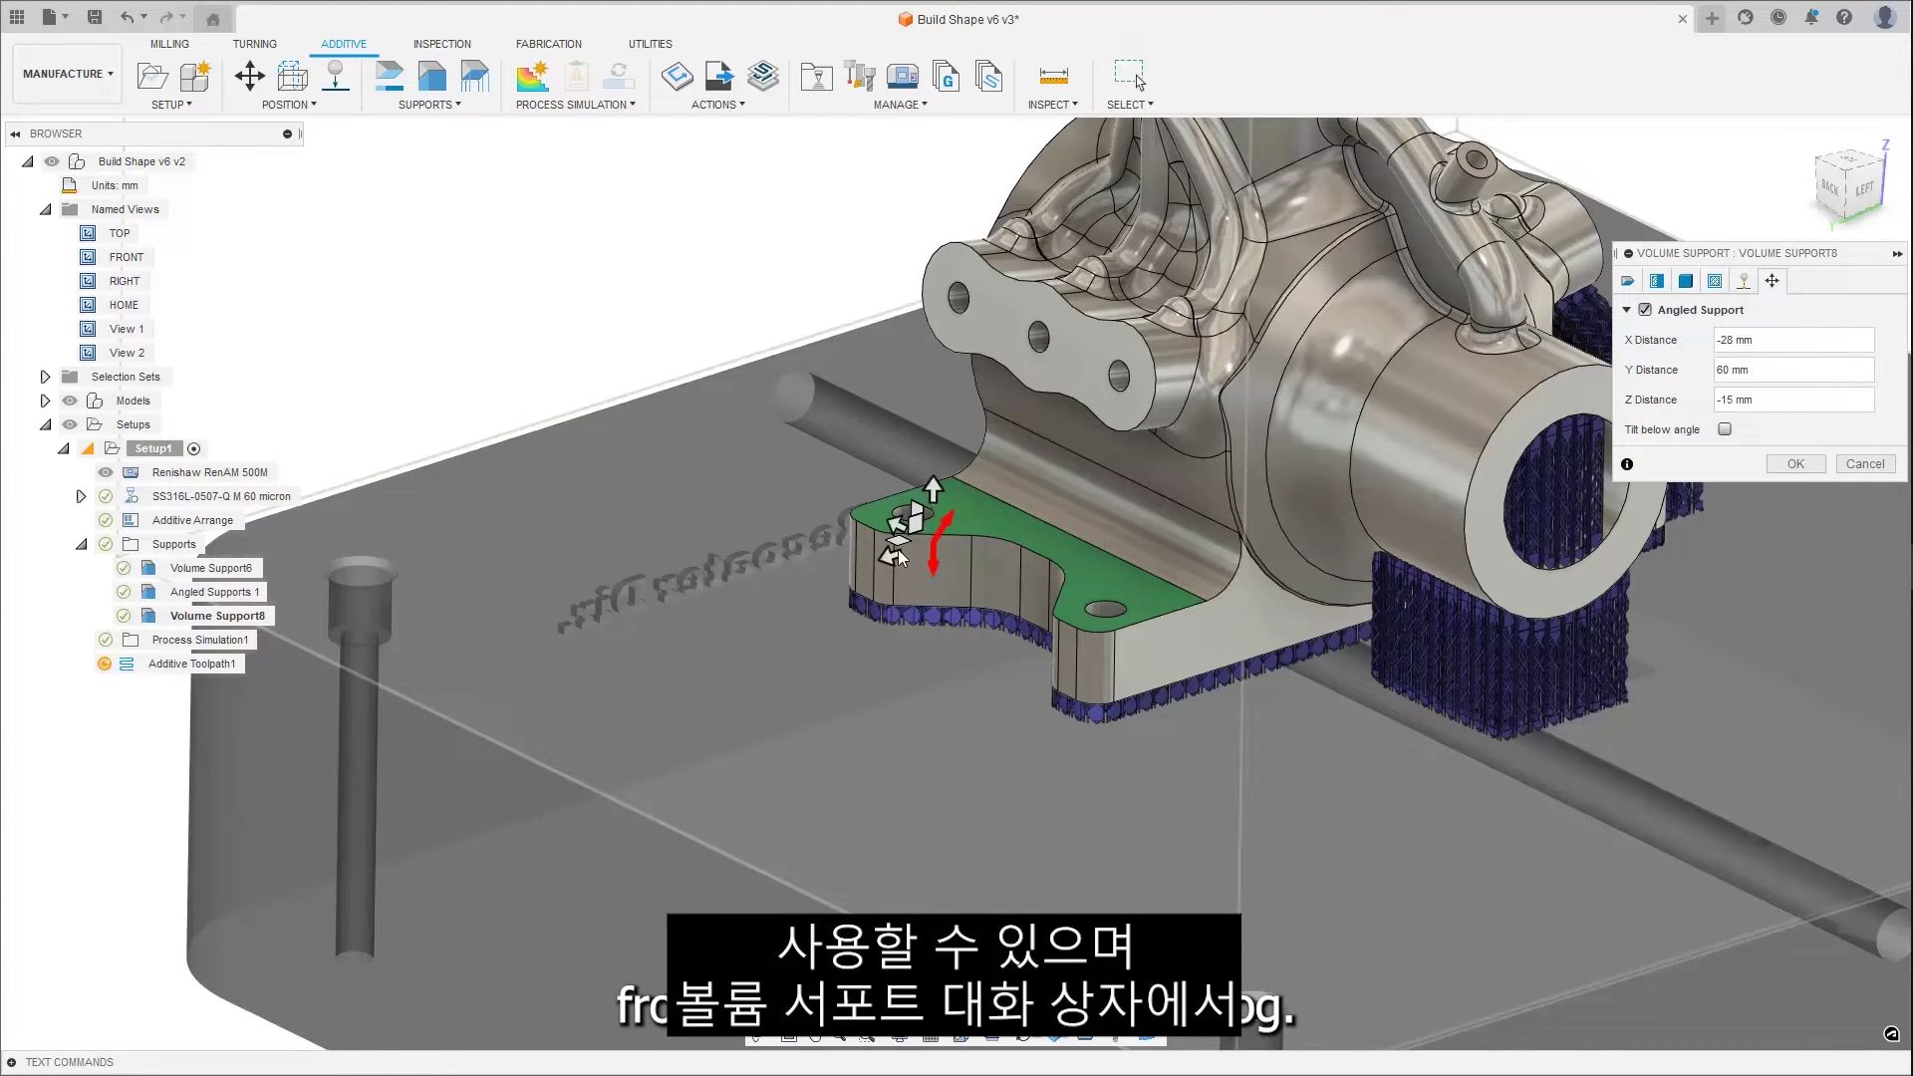
left_click_drag(887, 551, 845, 566)
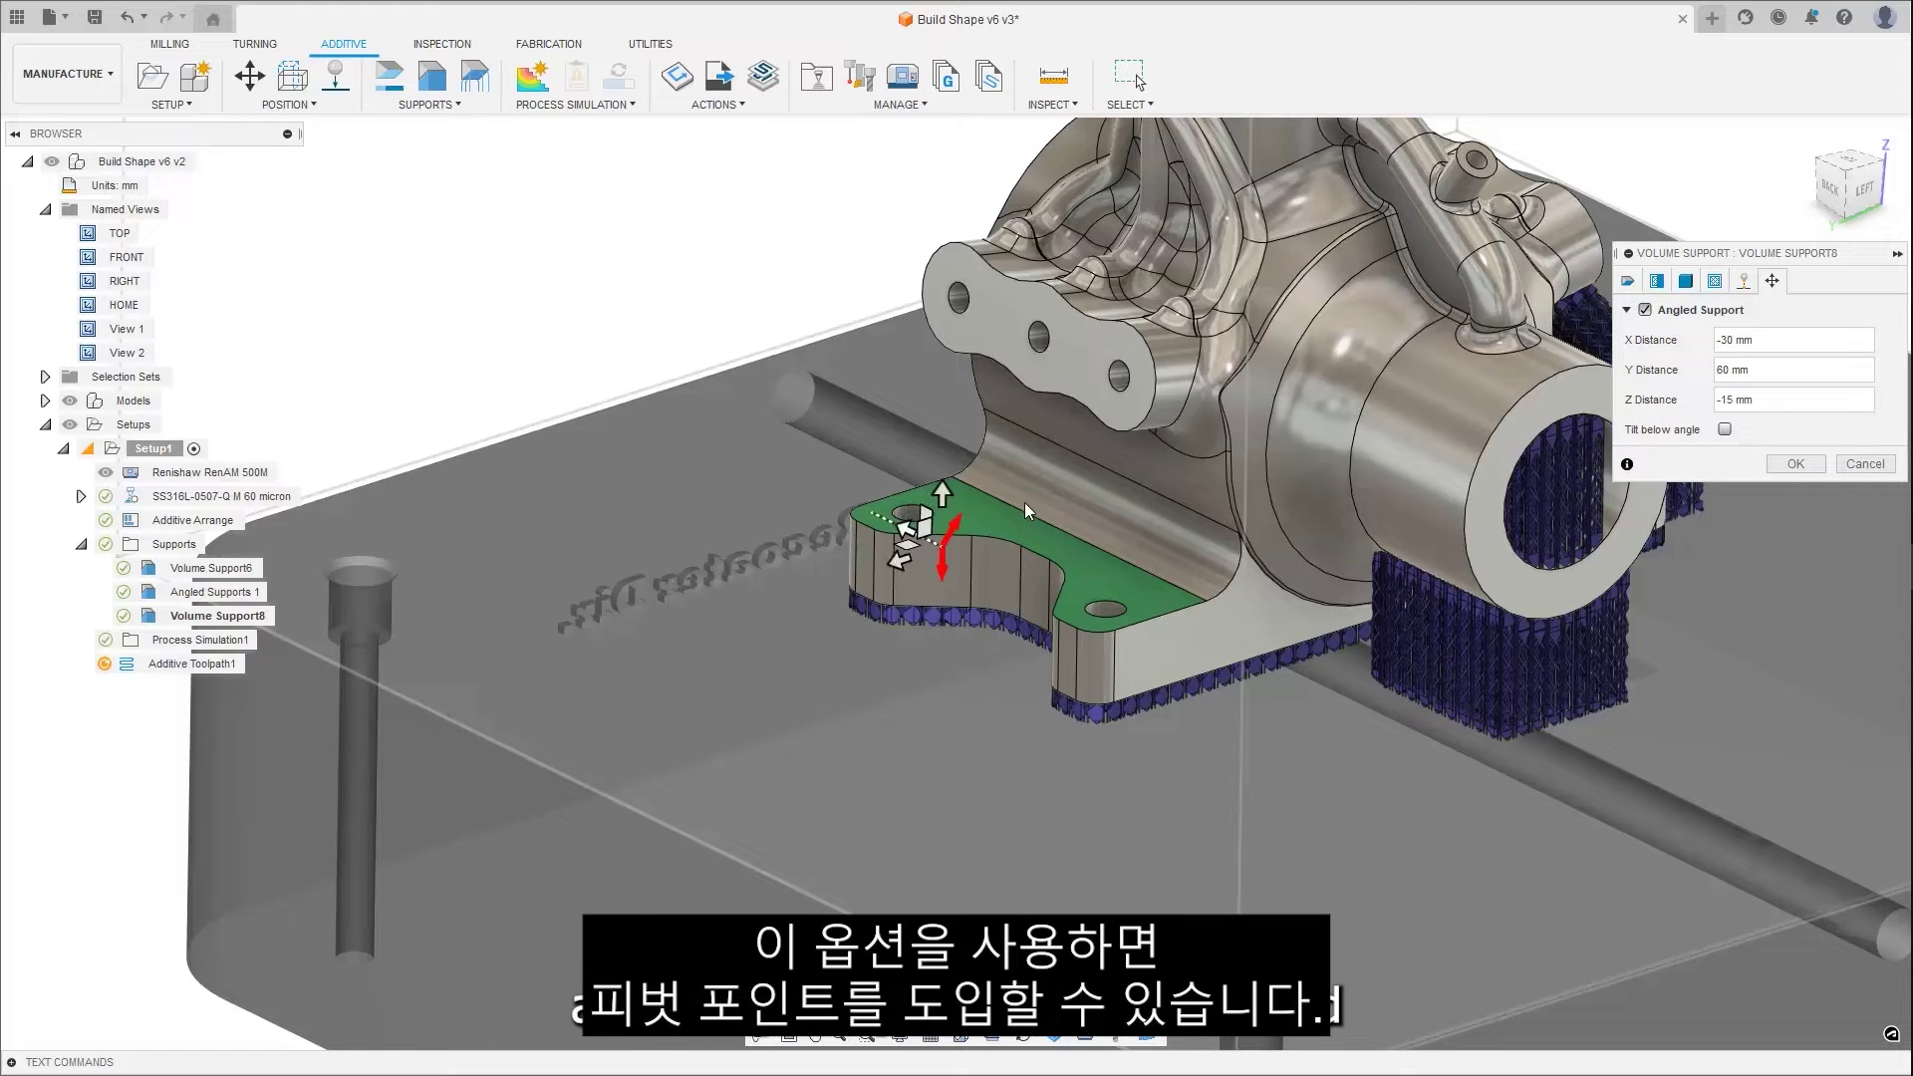
left_click(1725, 430)
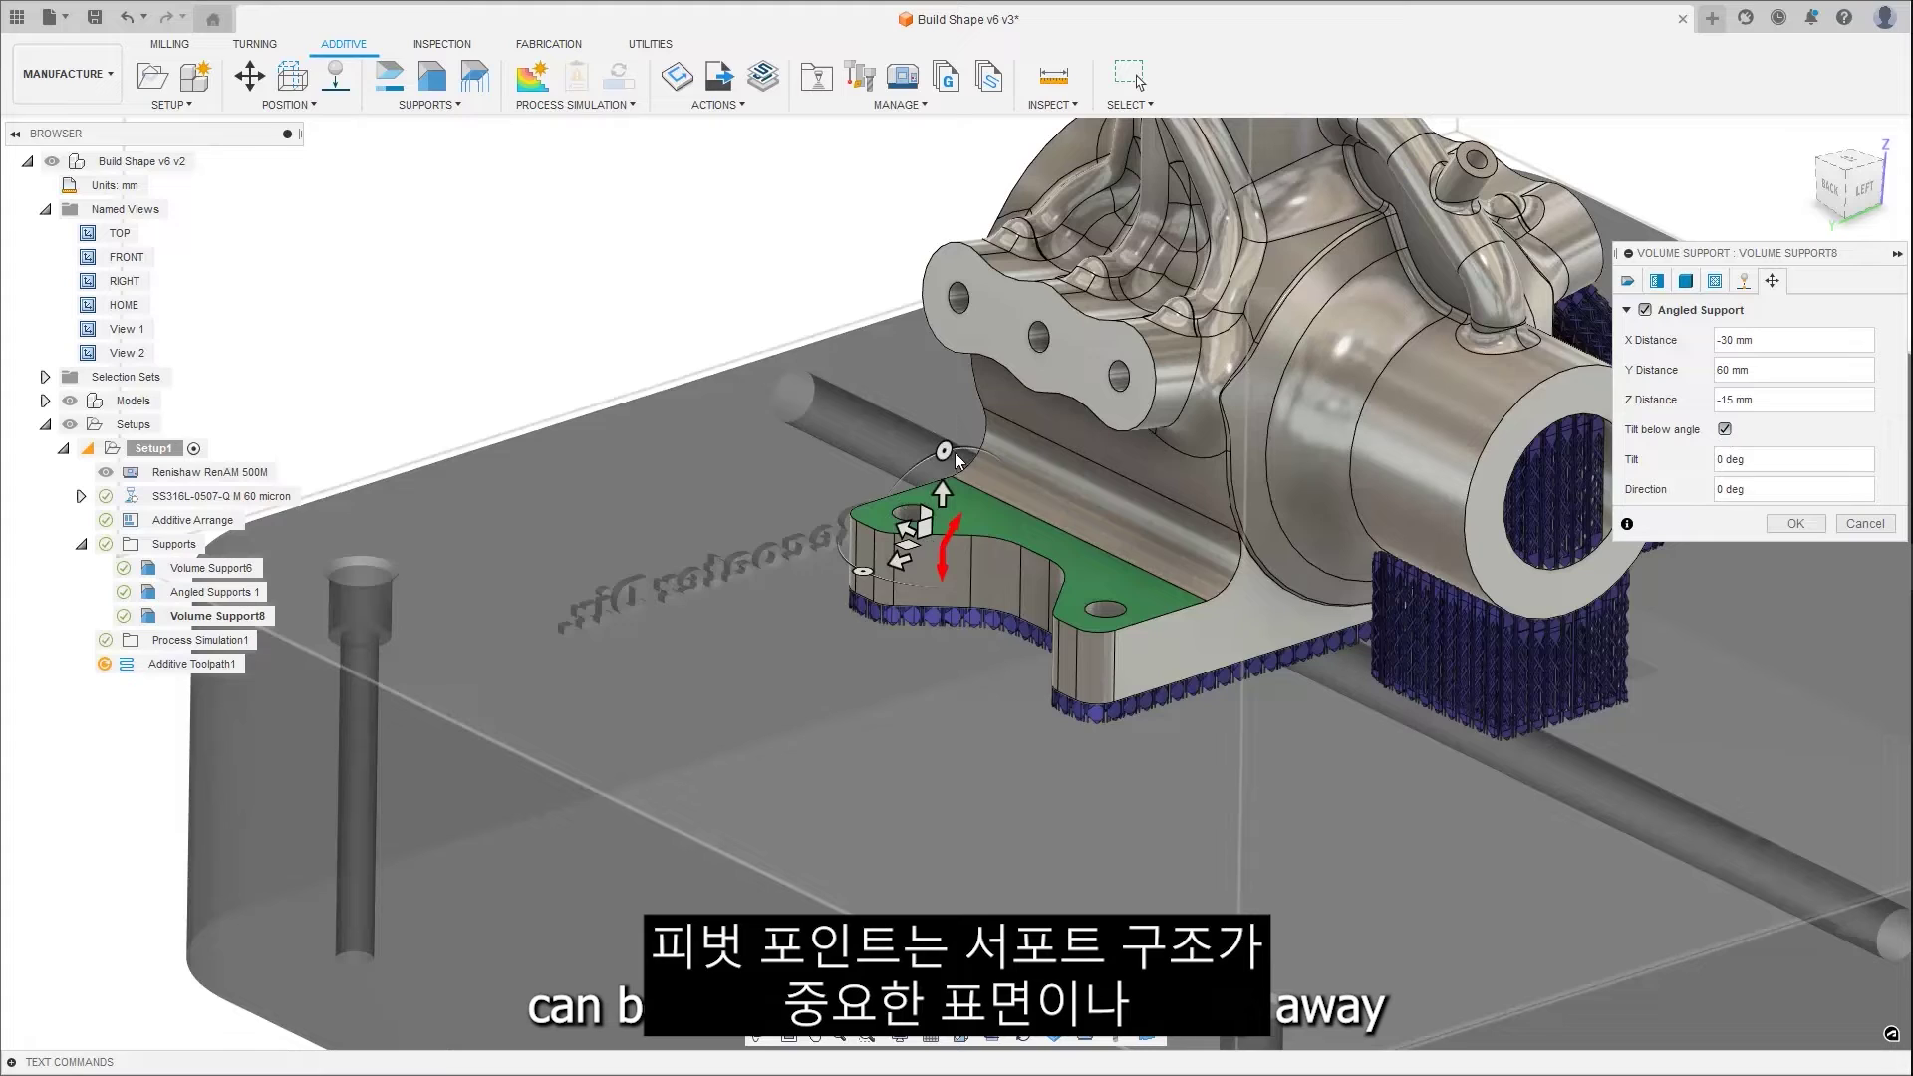
left_click_drag(945, 450, 1002, 444)
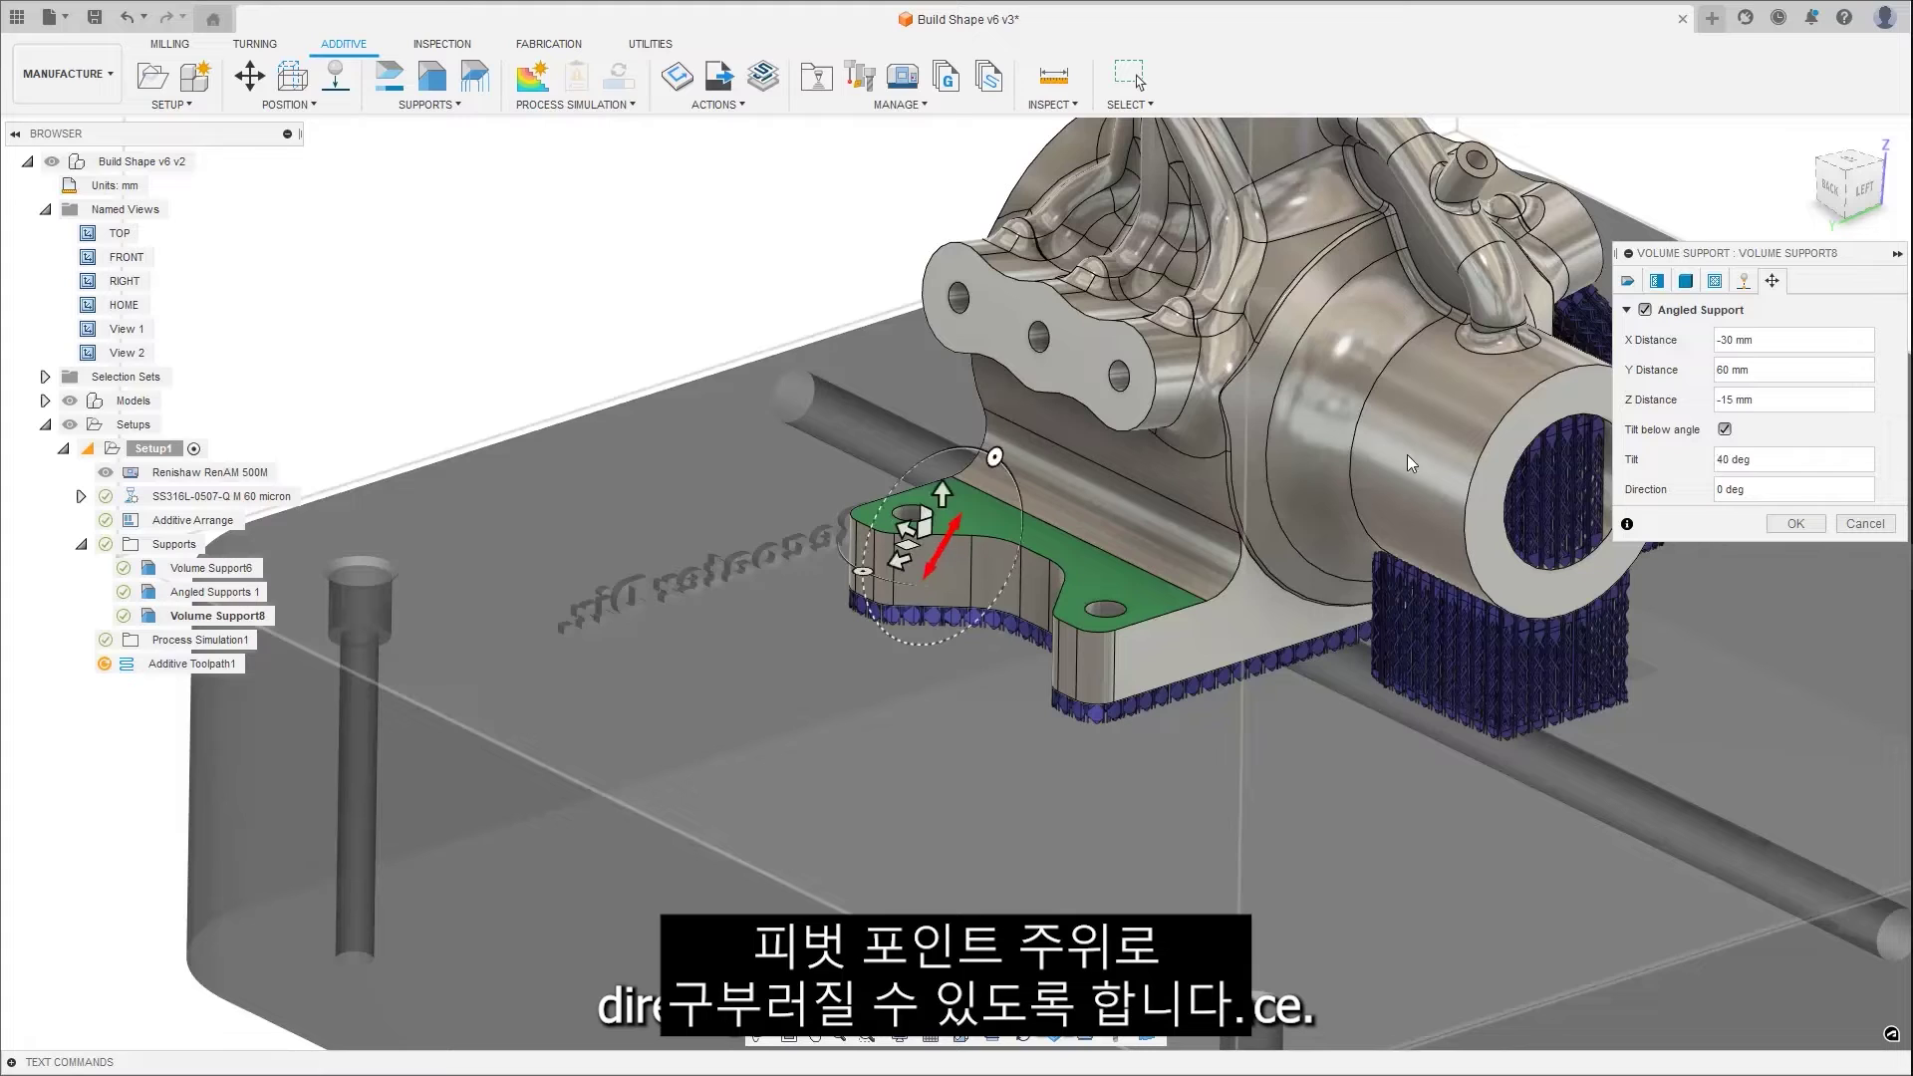
left_click(1880, 528)
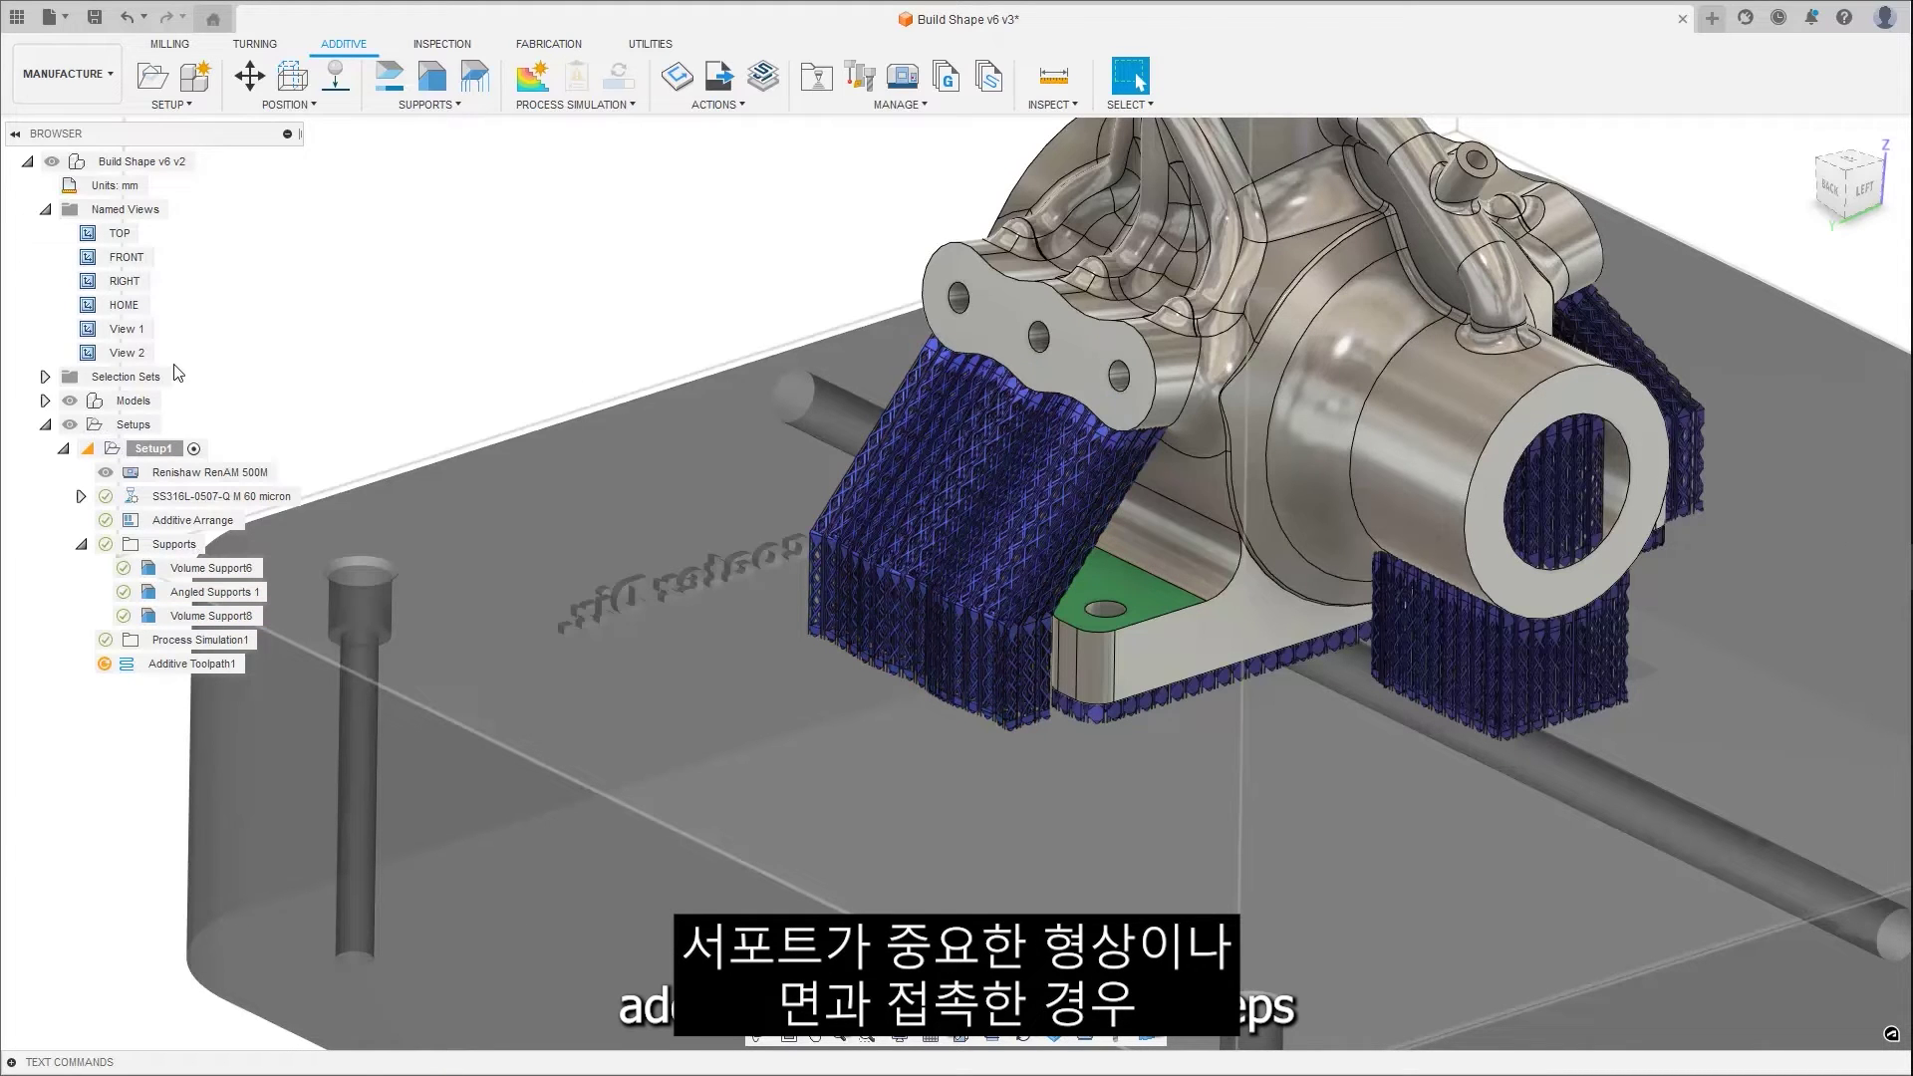
double_click(89, 335)
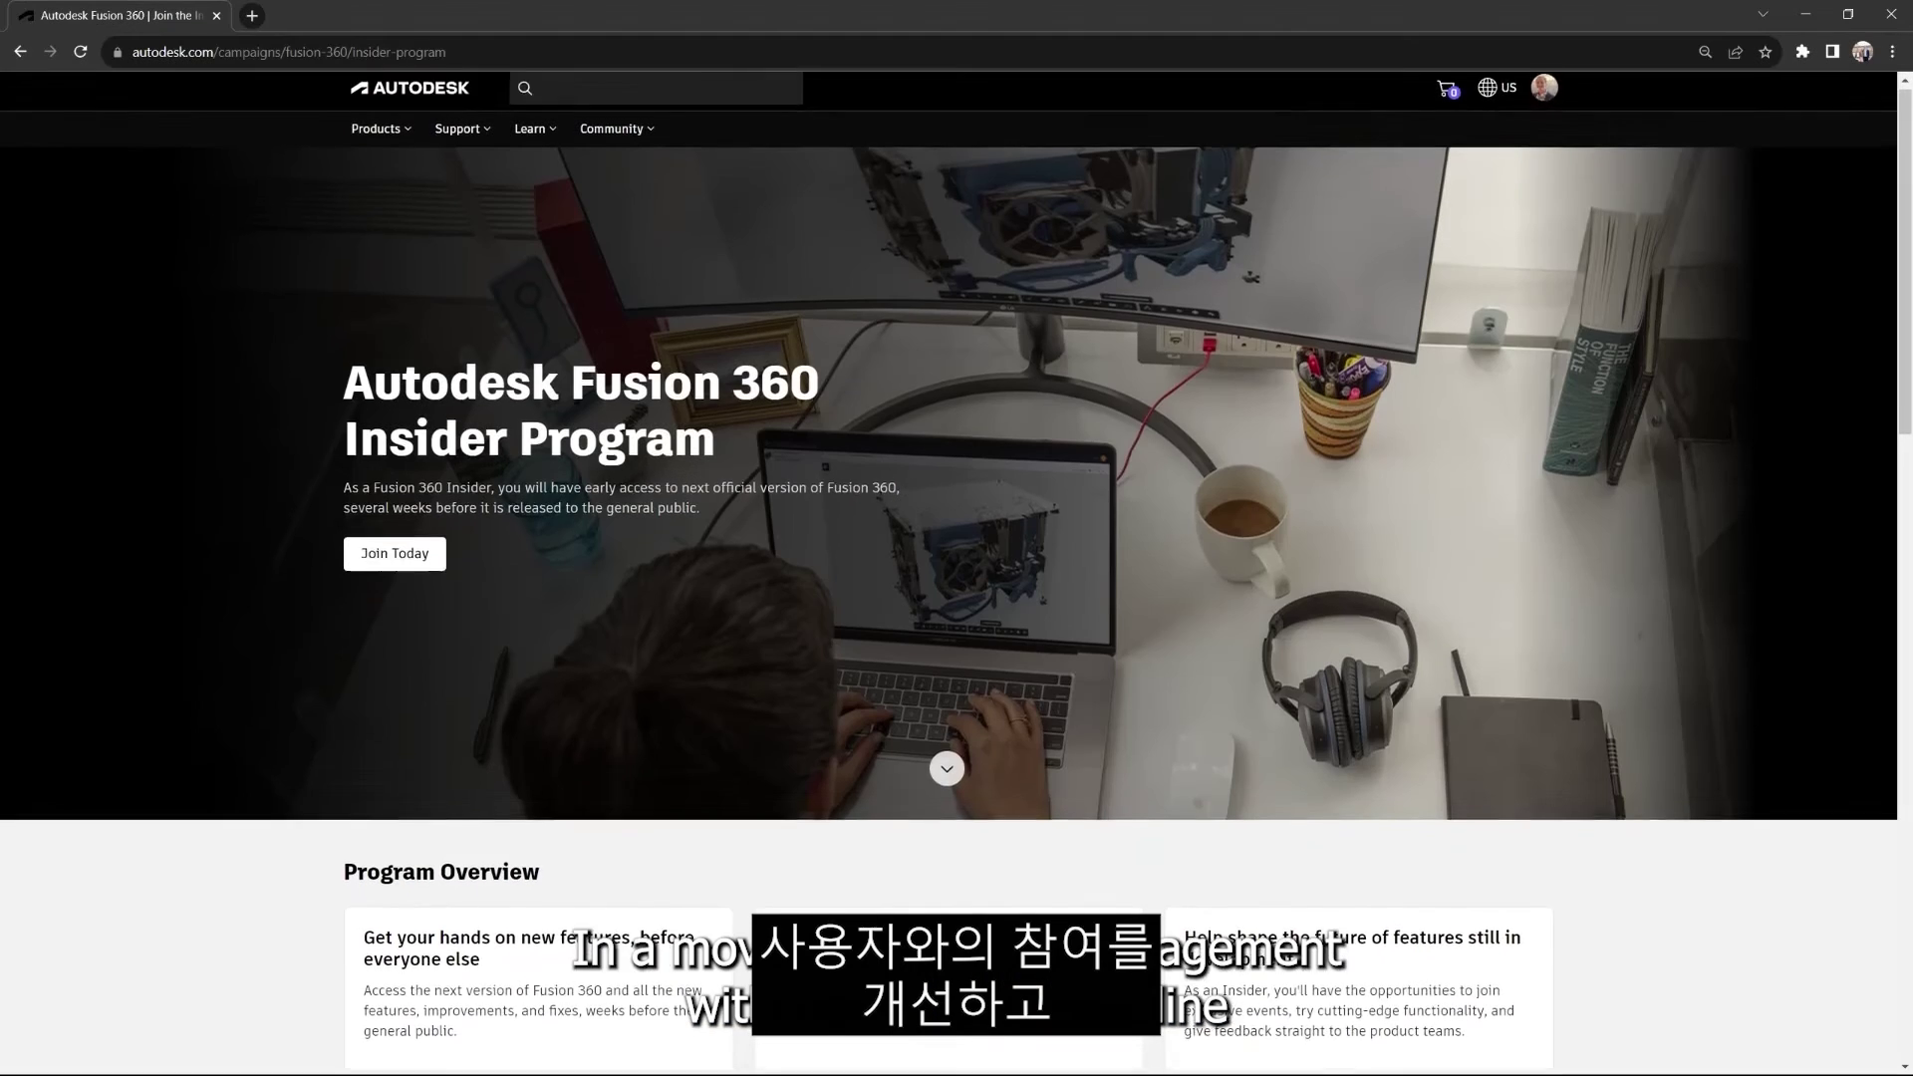
Scroll down the Insider Program page through member benefits, Join Today and the FAQ
scroll(957, 572, "down", 3)
scroll(957, 572, "down", 7)
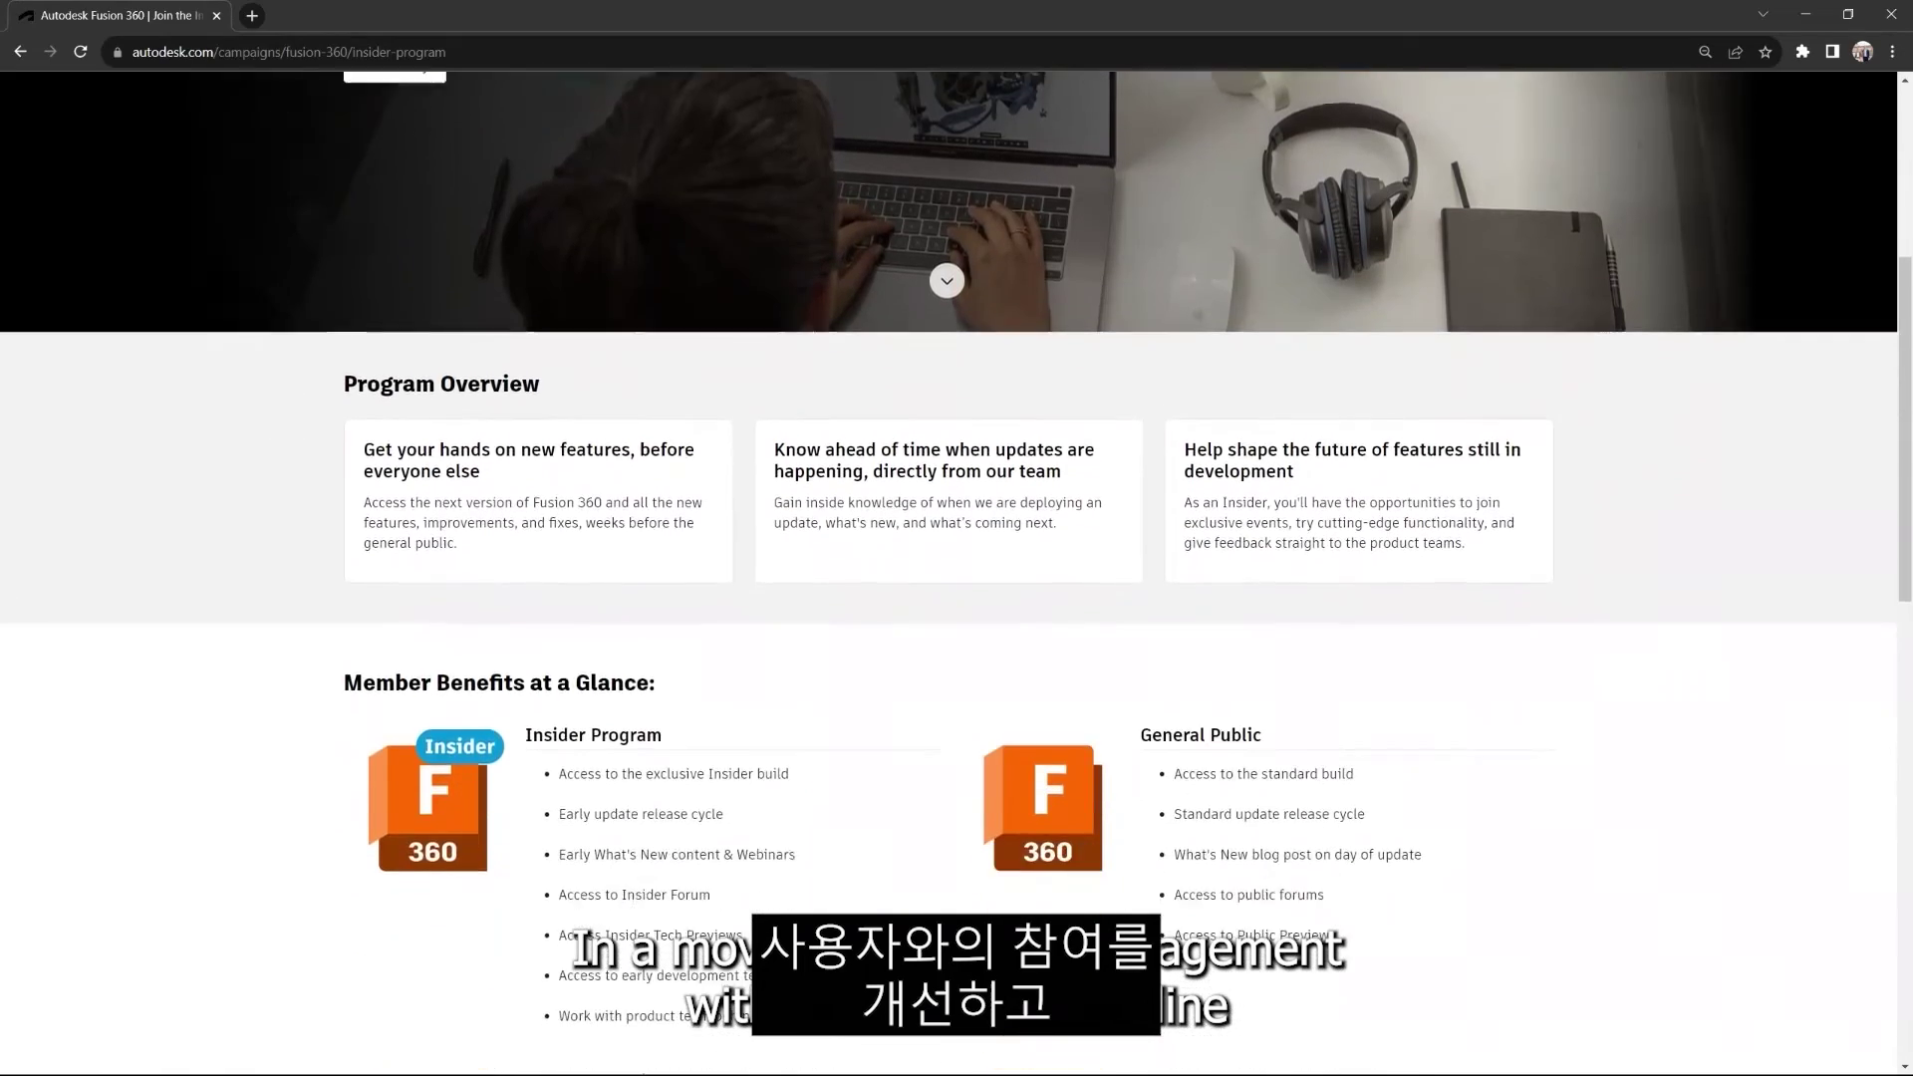
scroll(956, 572, "down", 7)
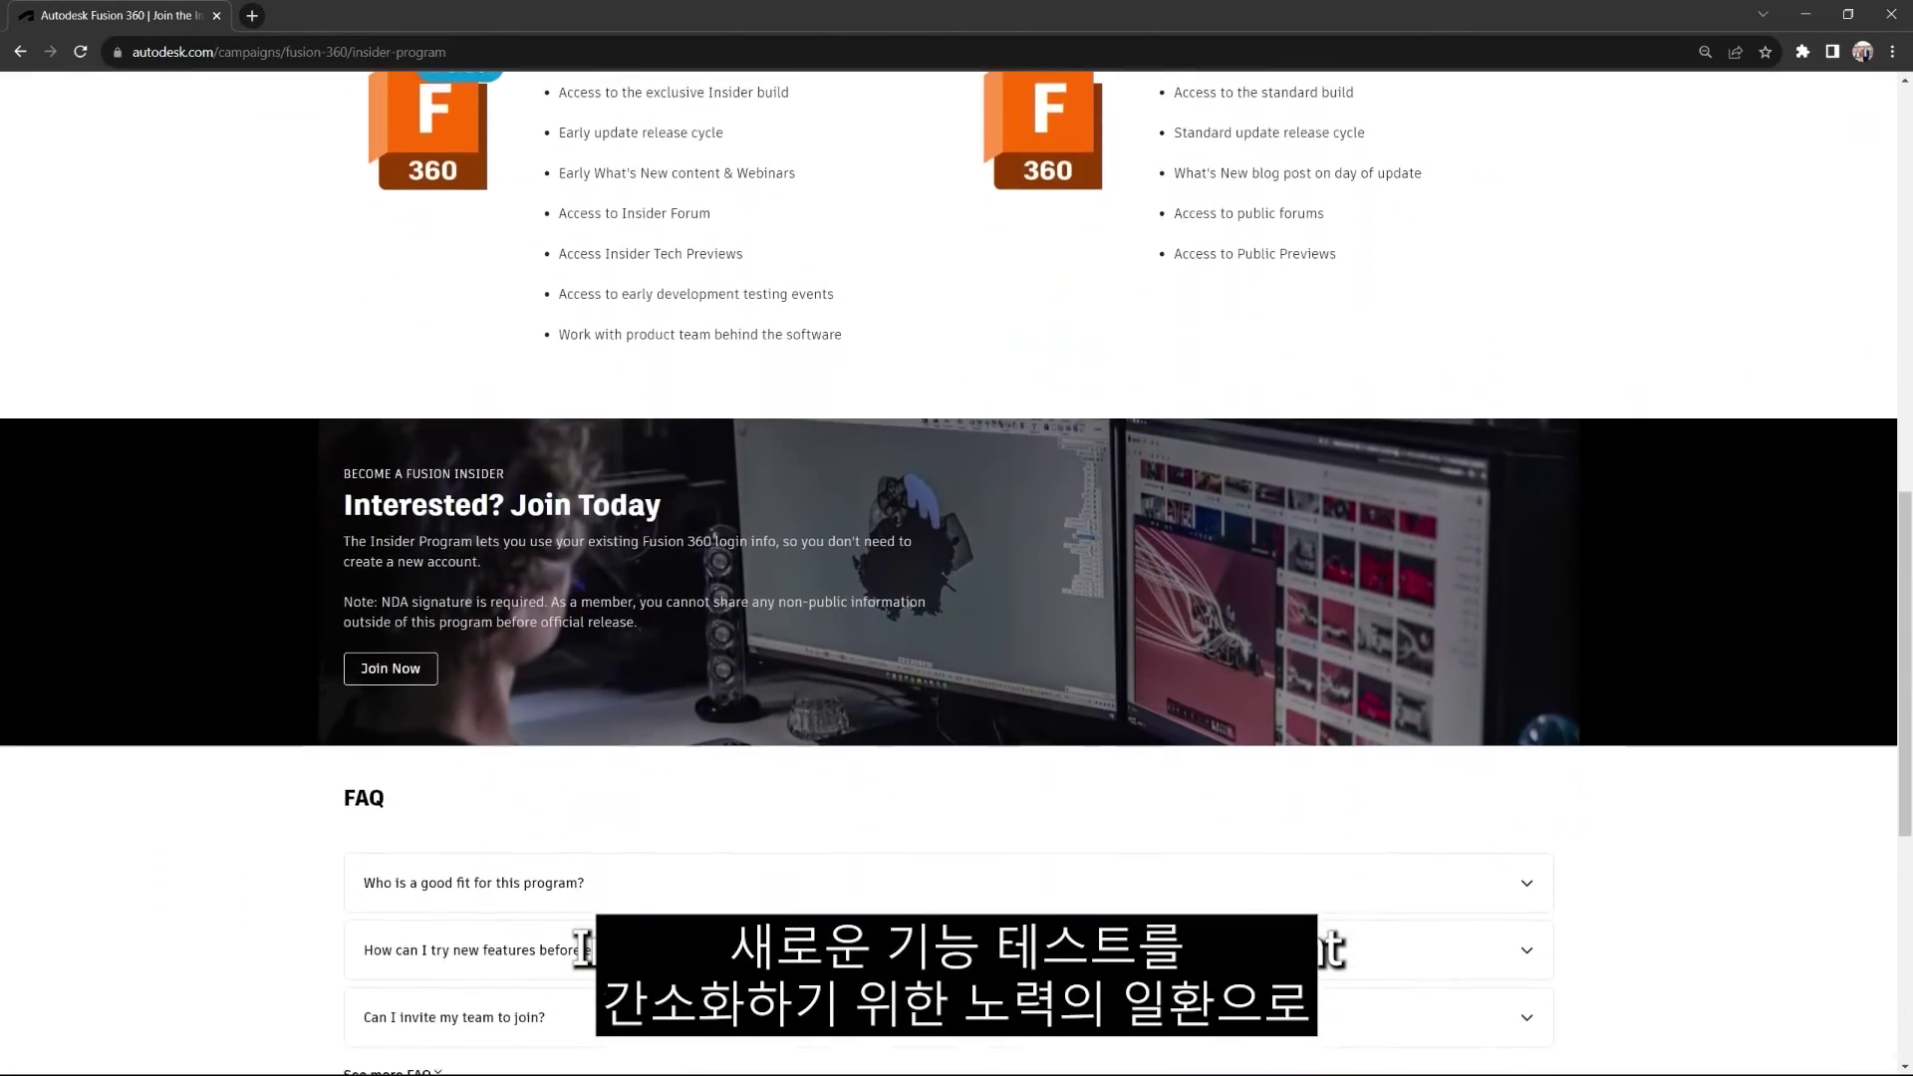
scroll(957, 572, "down", 2)
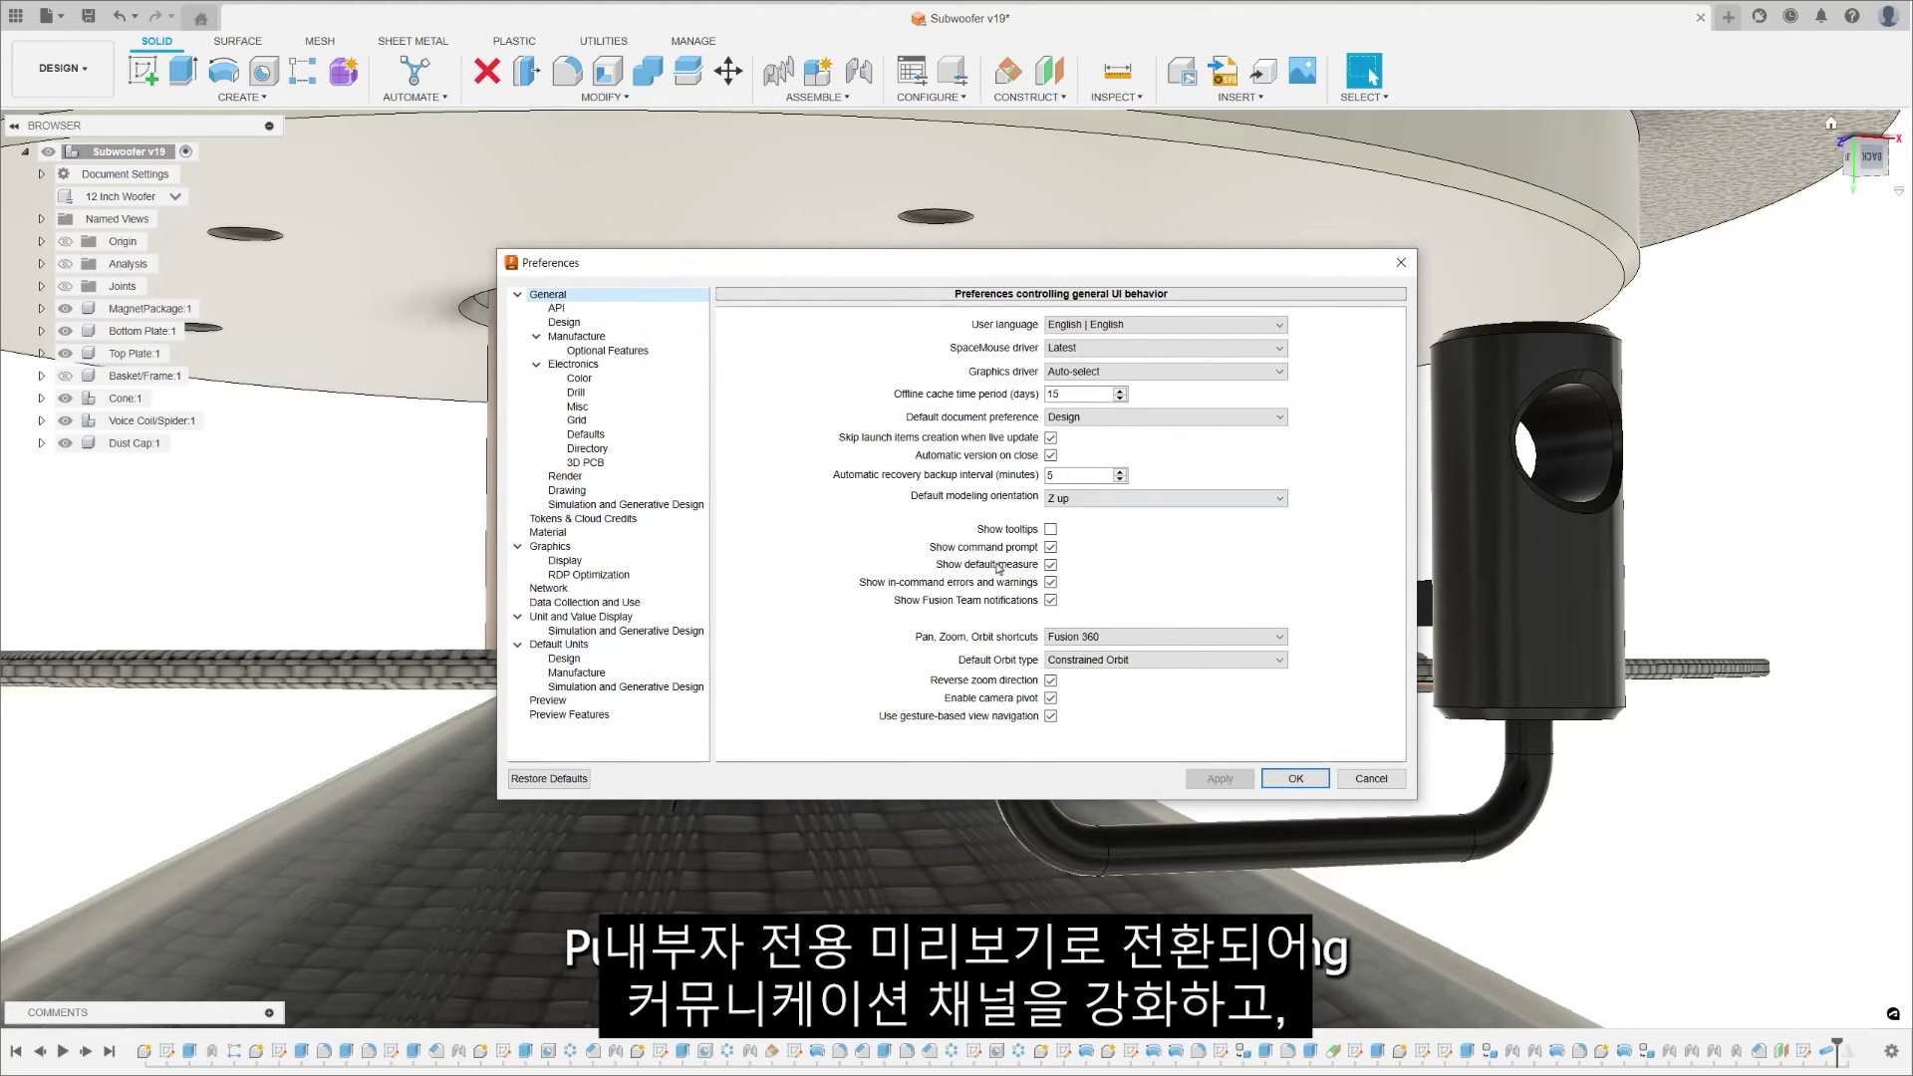
Review the Preview Features preferences, then enable Flow (Old) under Manufacture Optional Features
left_click(577, 718)
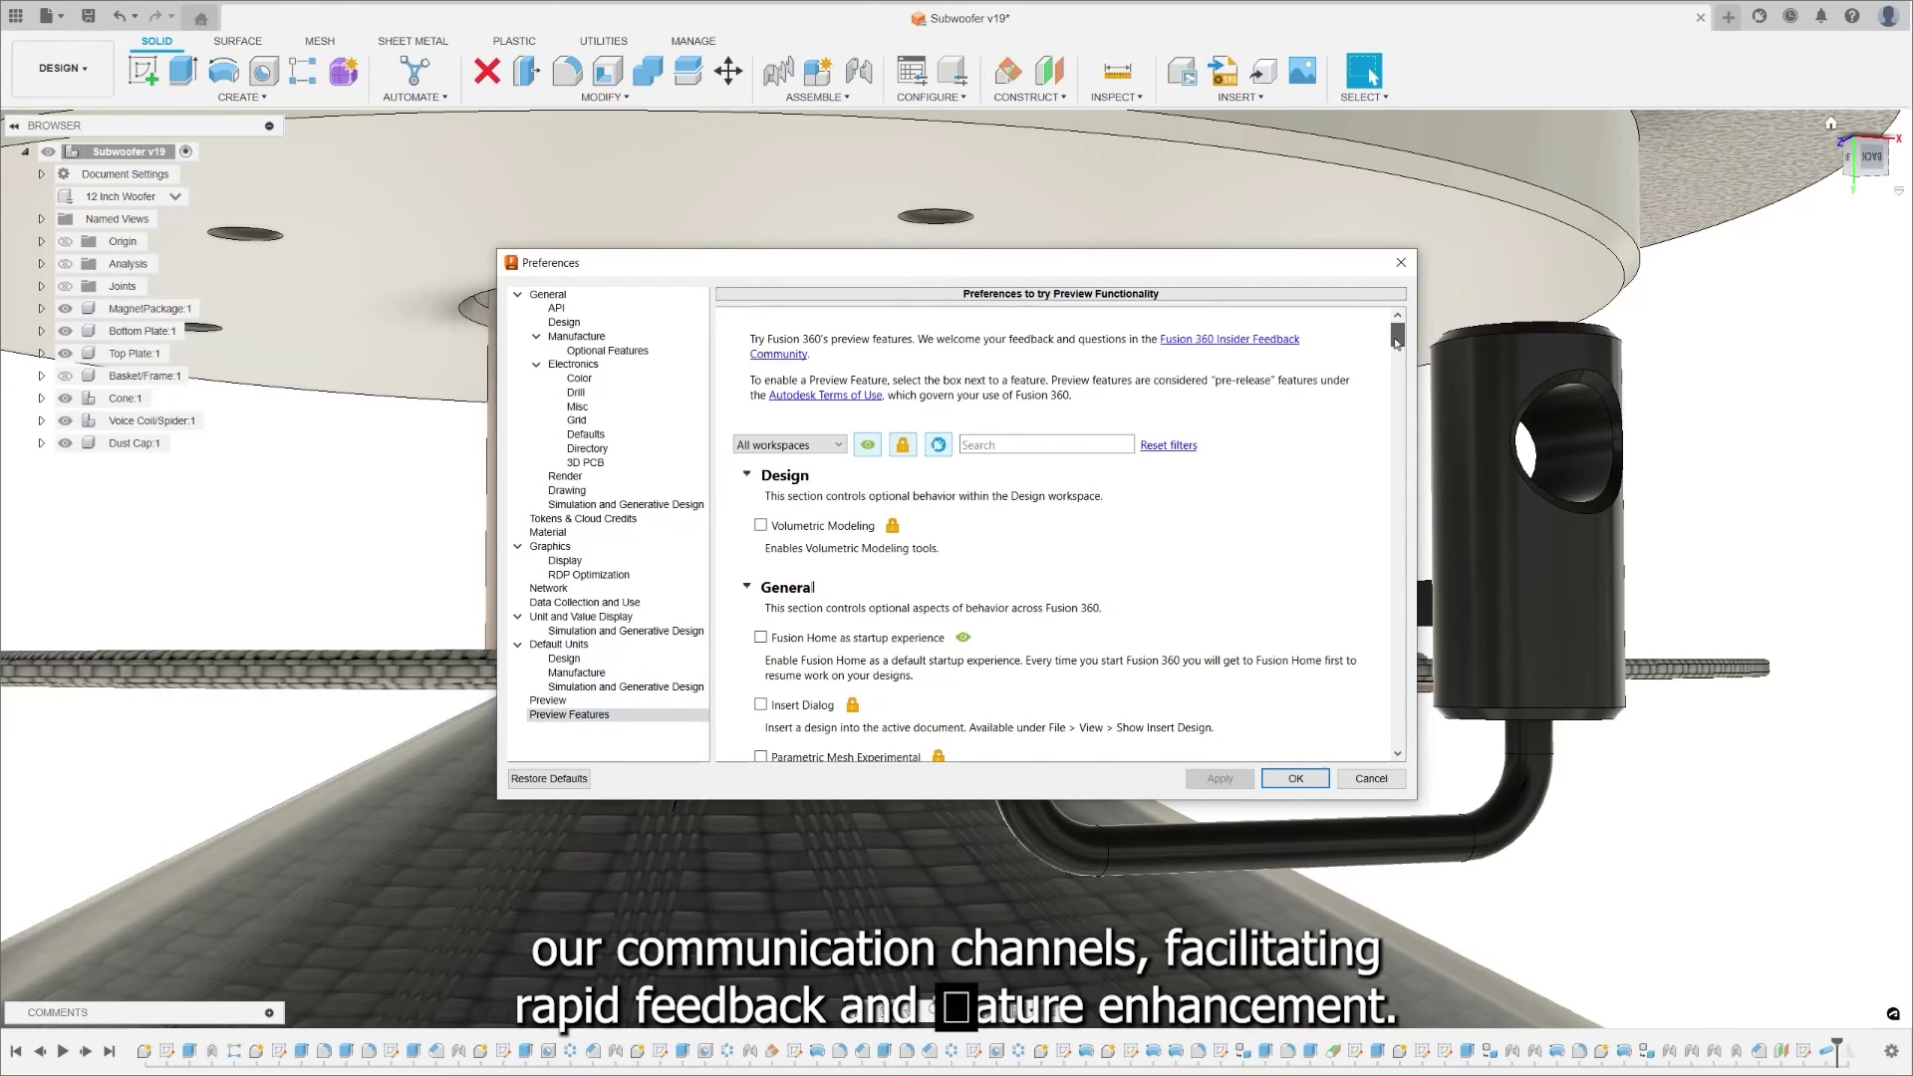
left_click_drag(1397, 342, 1411, 743)
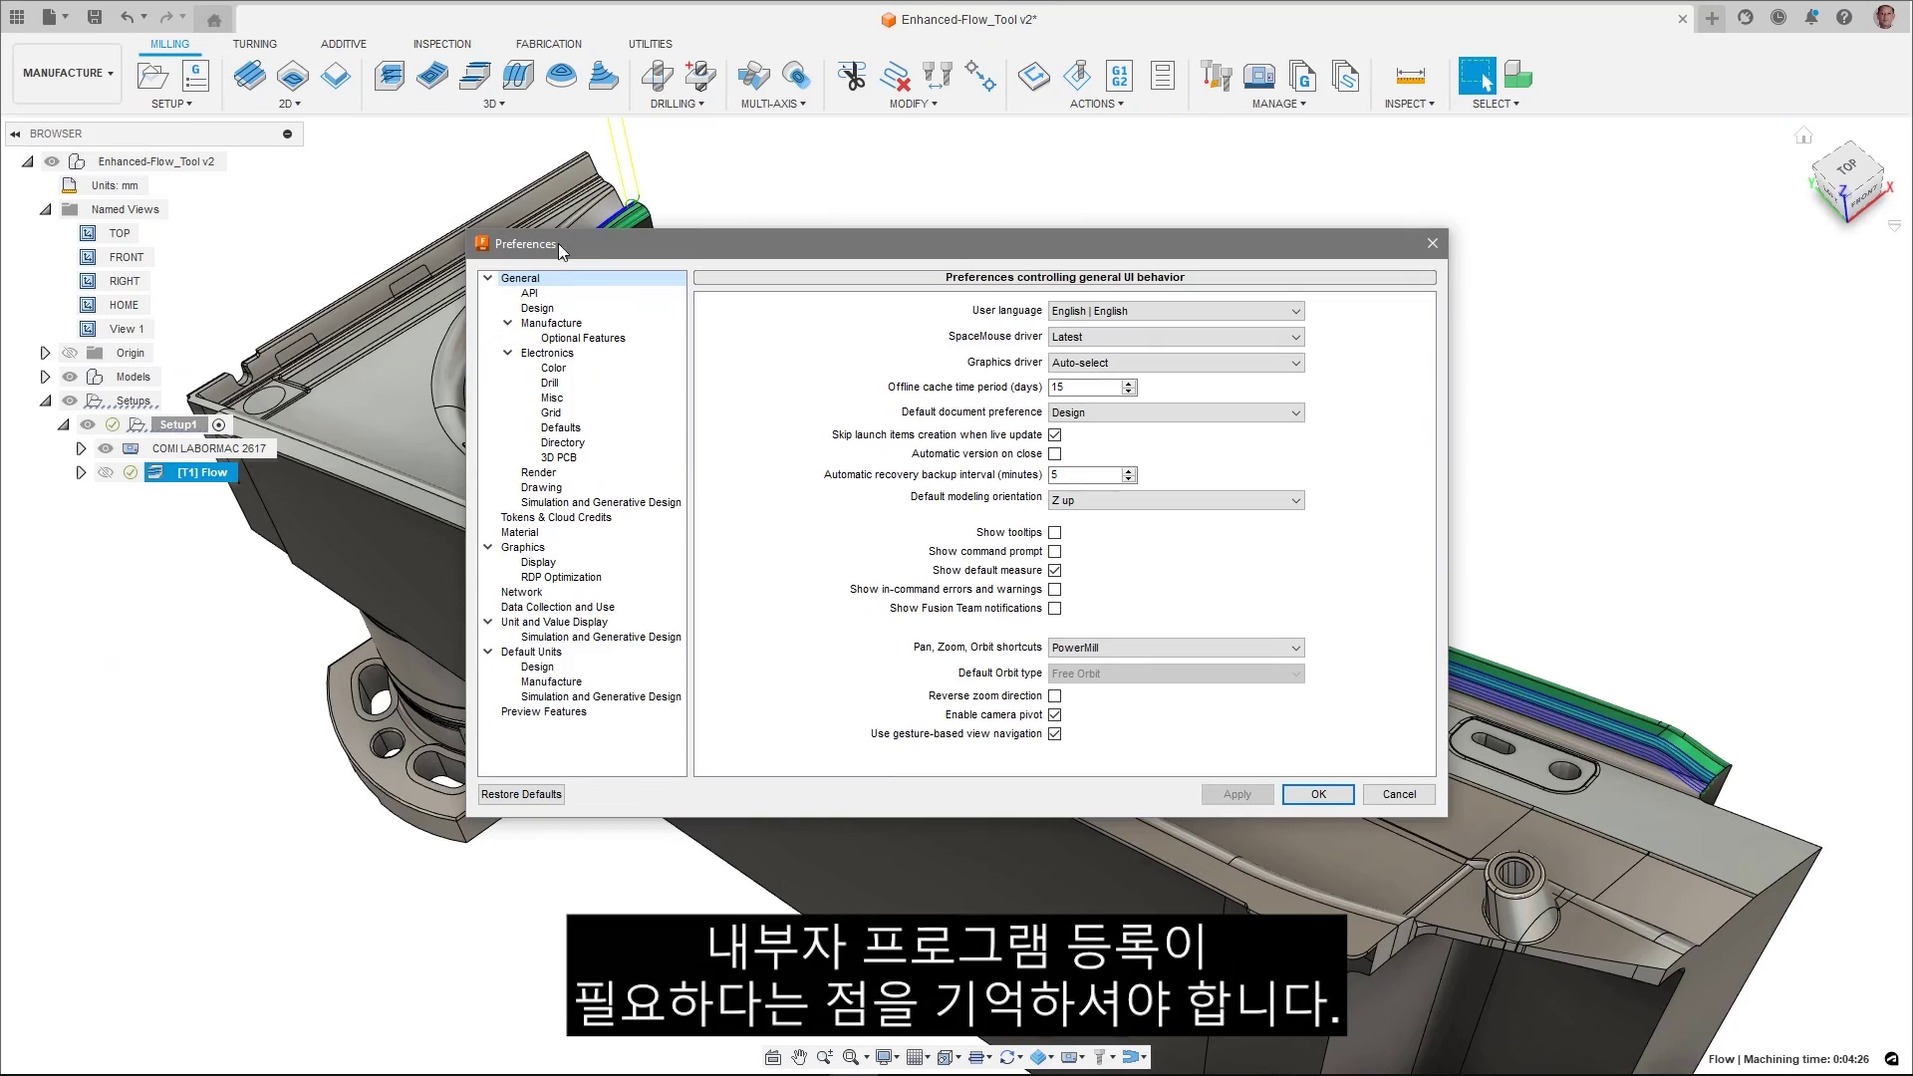
left_click(556, 324)
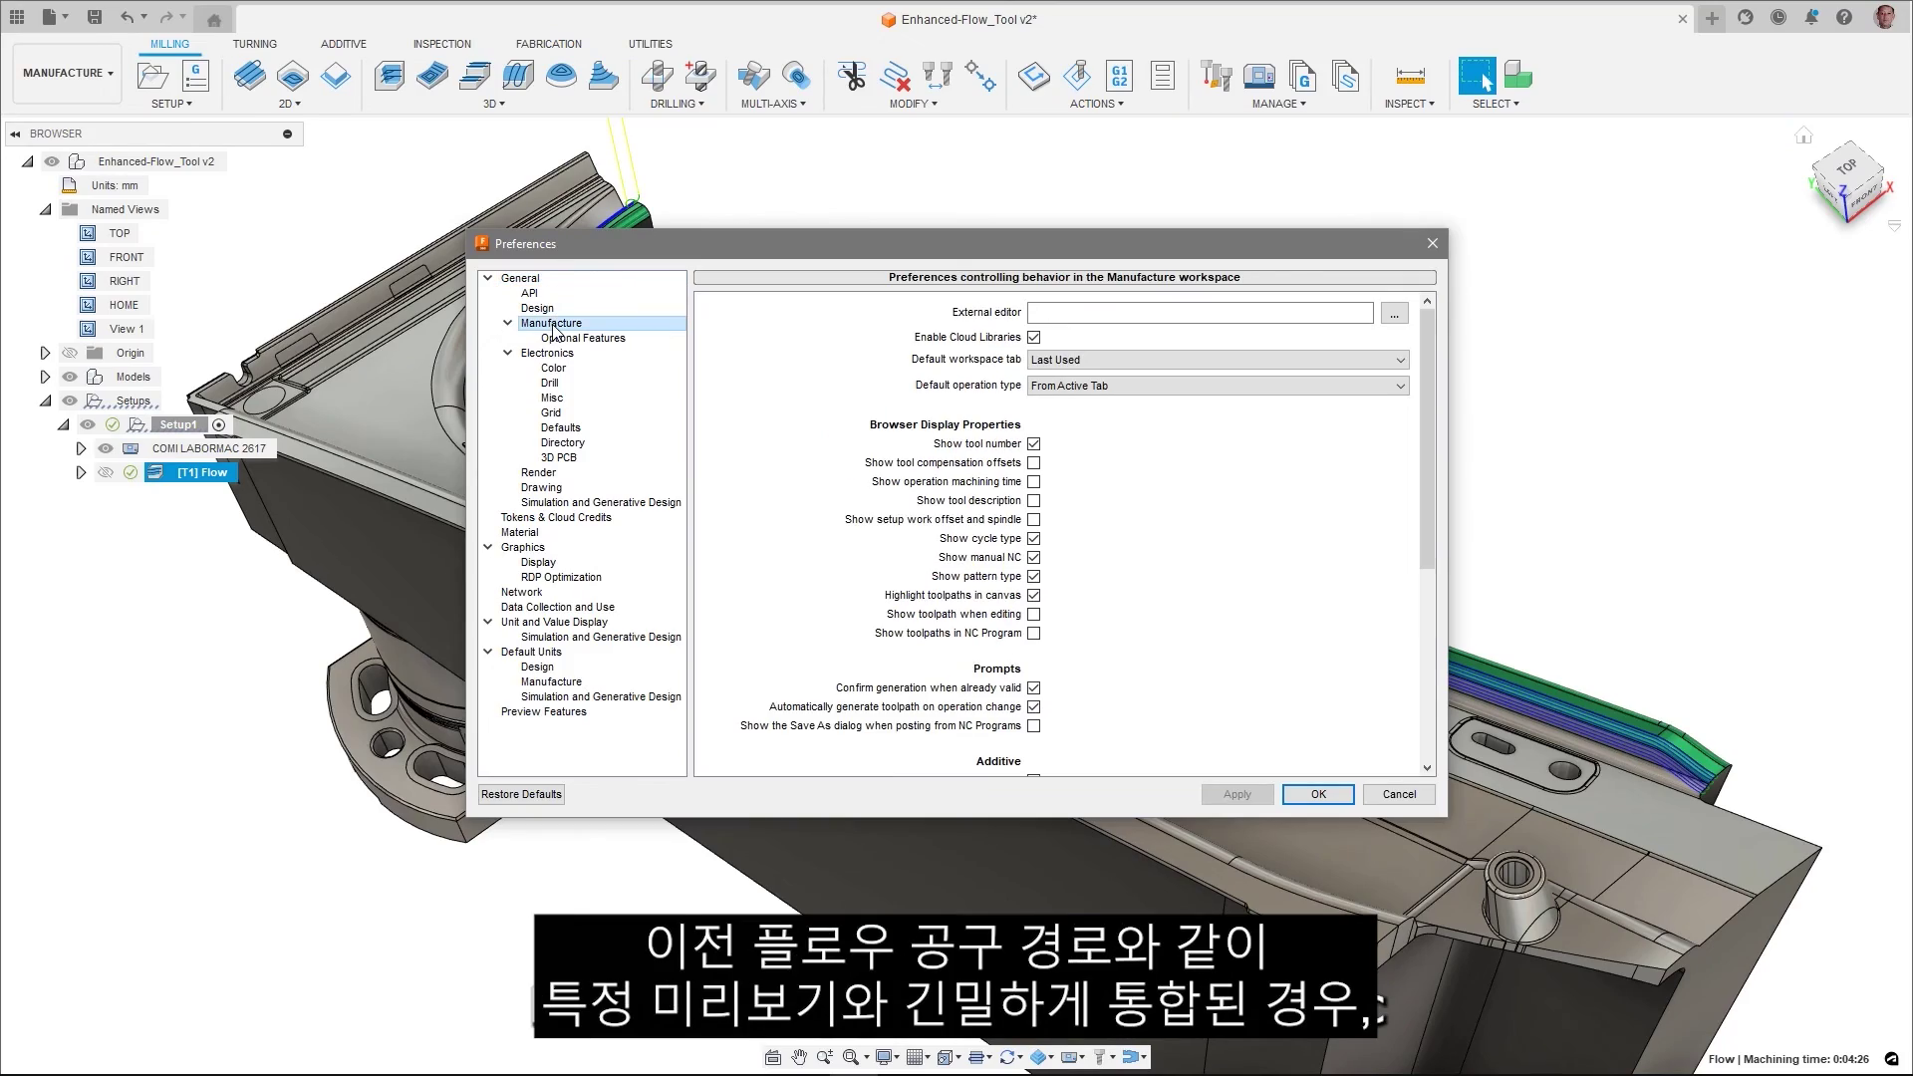
left_click(562, 339)
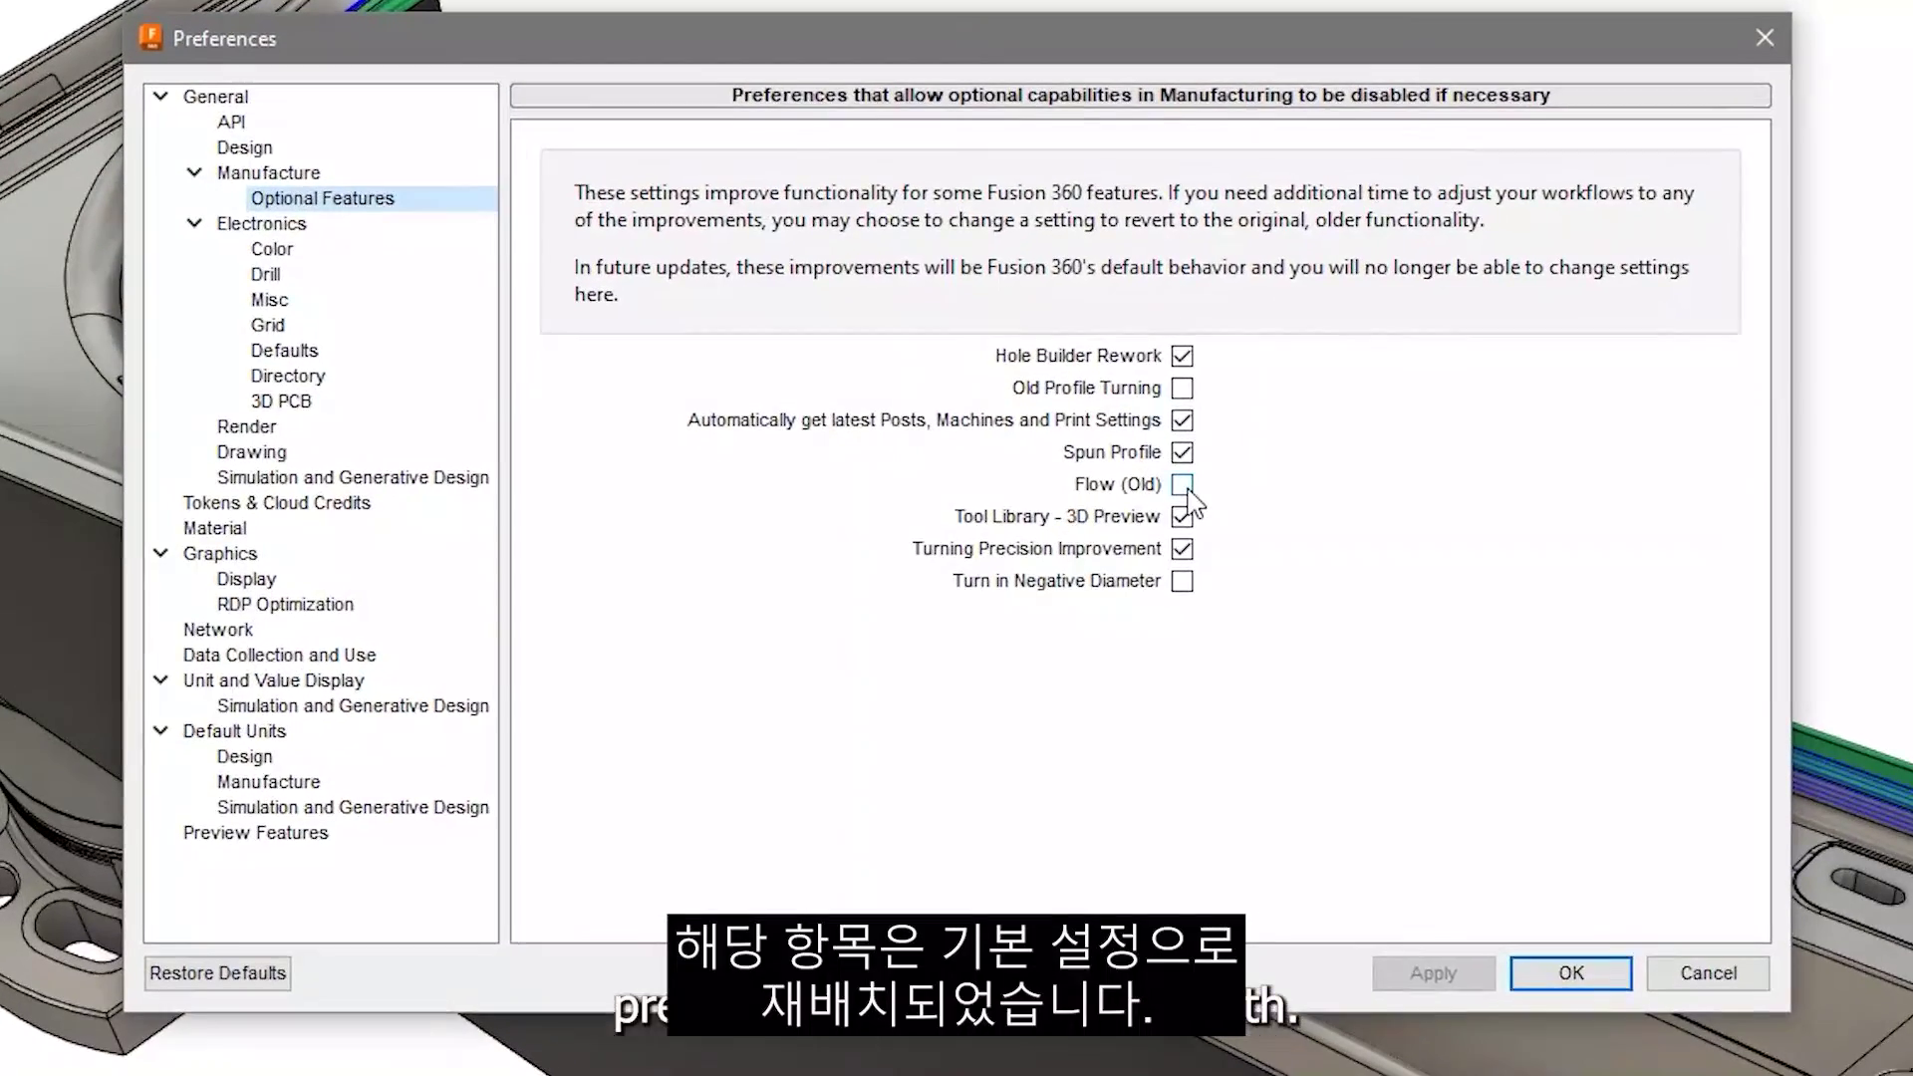
left_click(1184, 486)
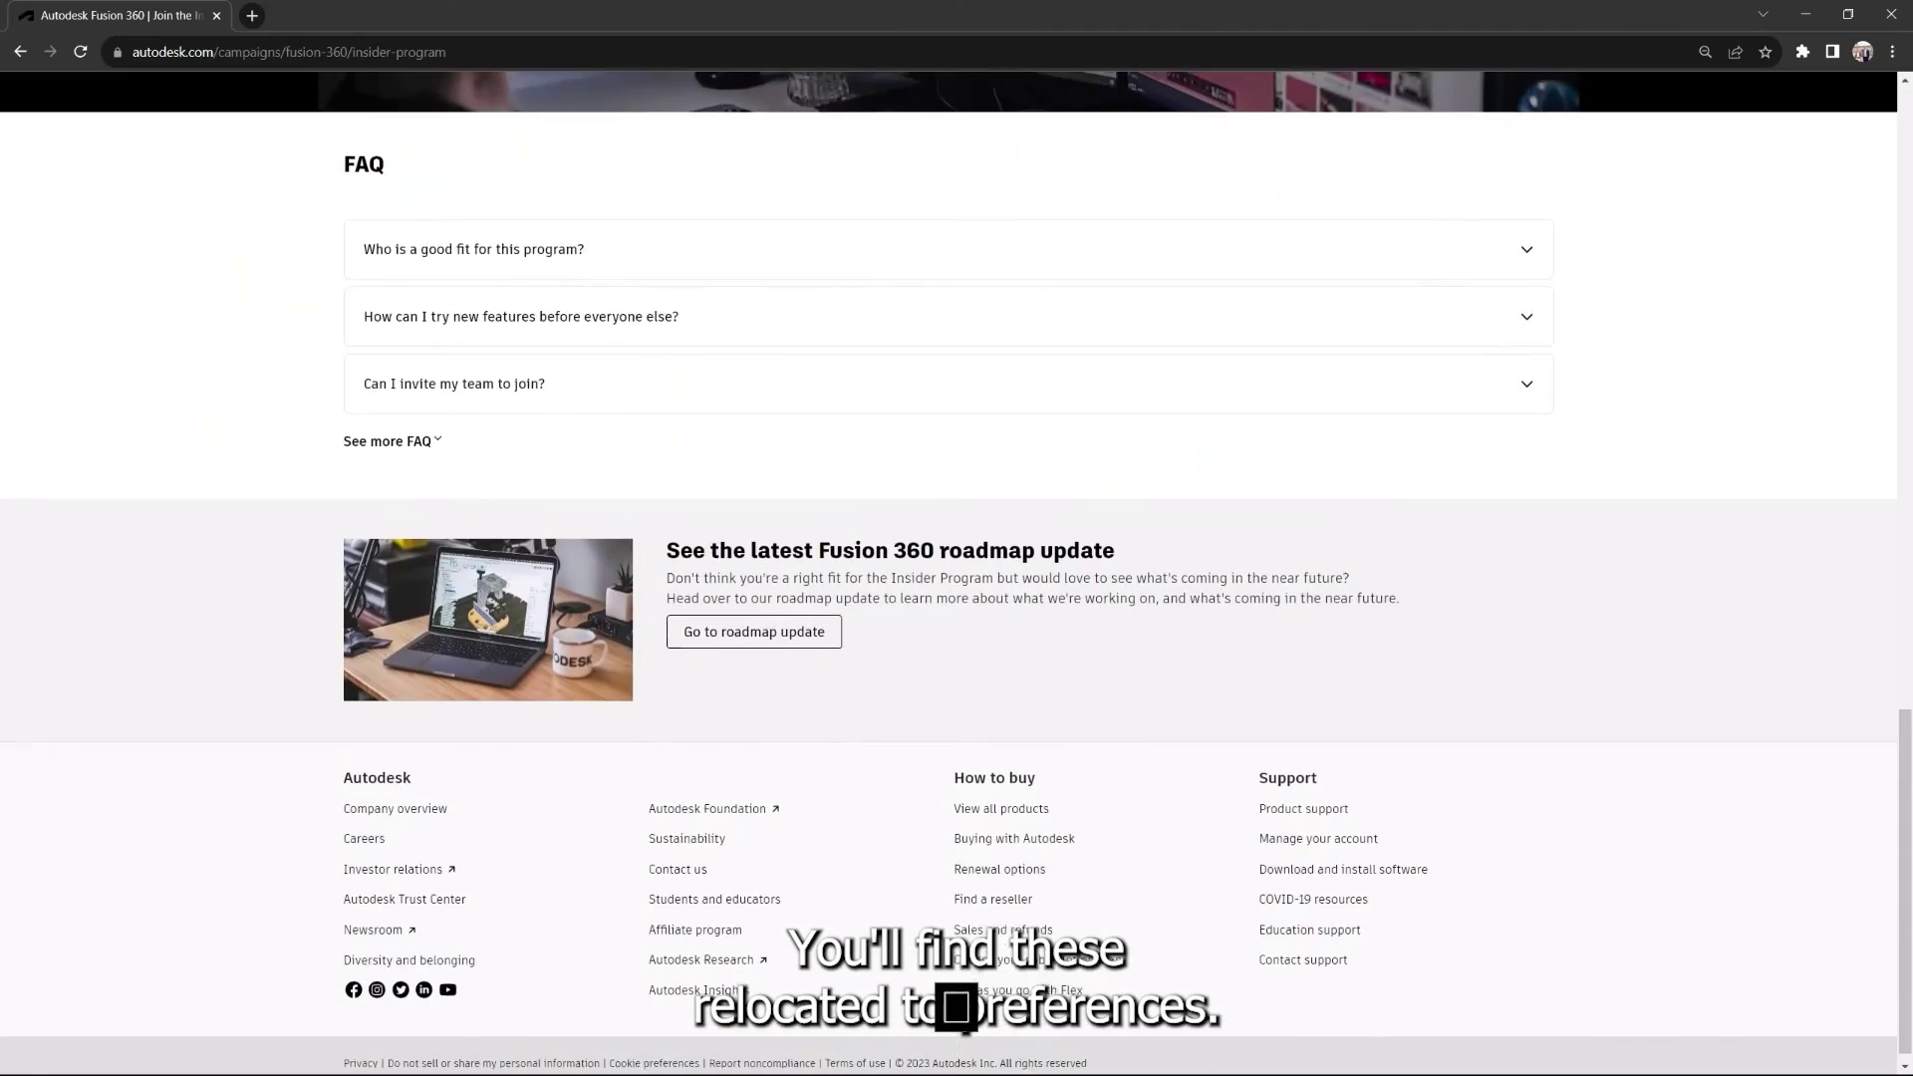
Scroll back up the Insider Program page to its header
scroll(957, 571, "up", 5)
scroll(956, 553, "up", 7)
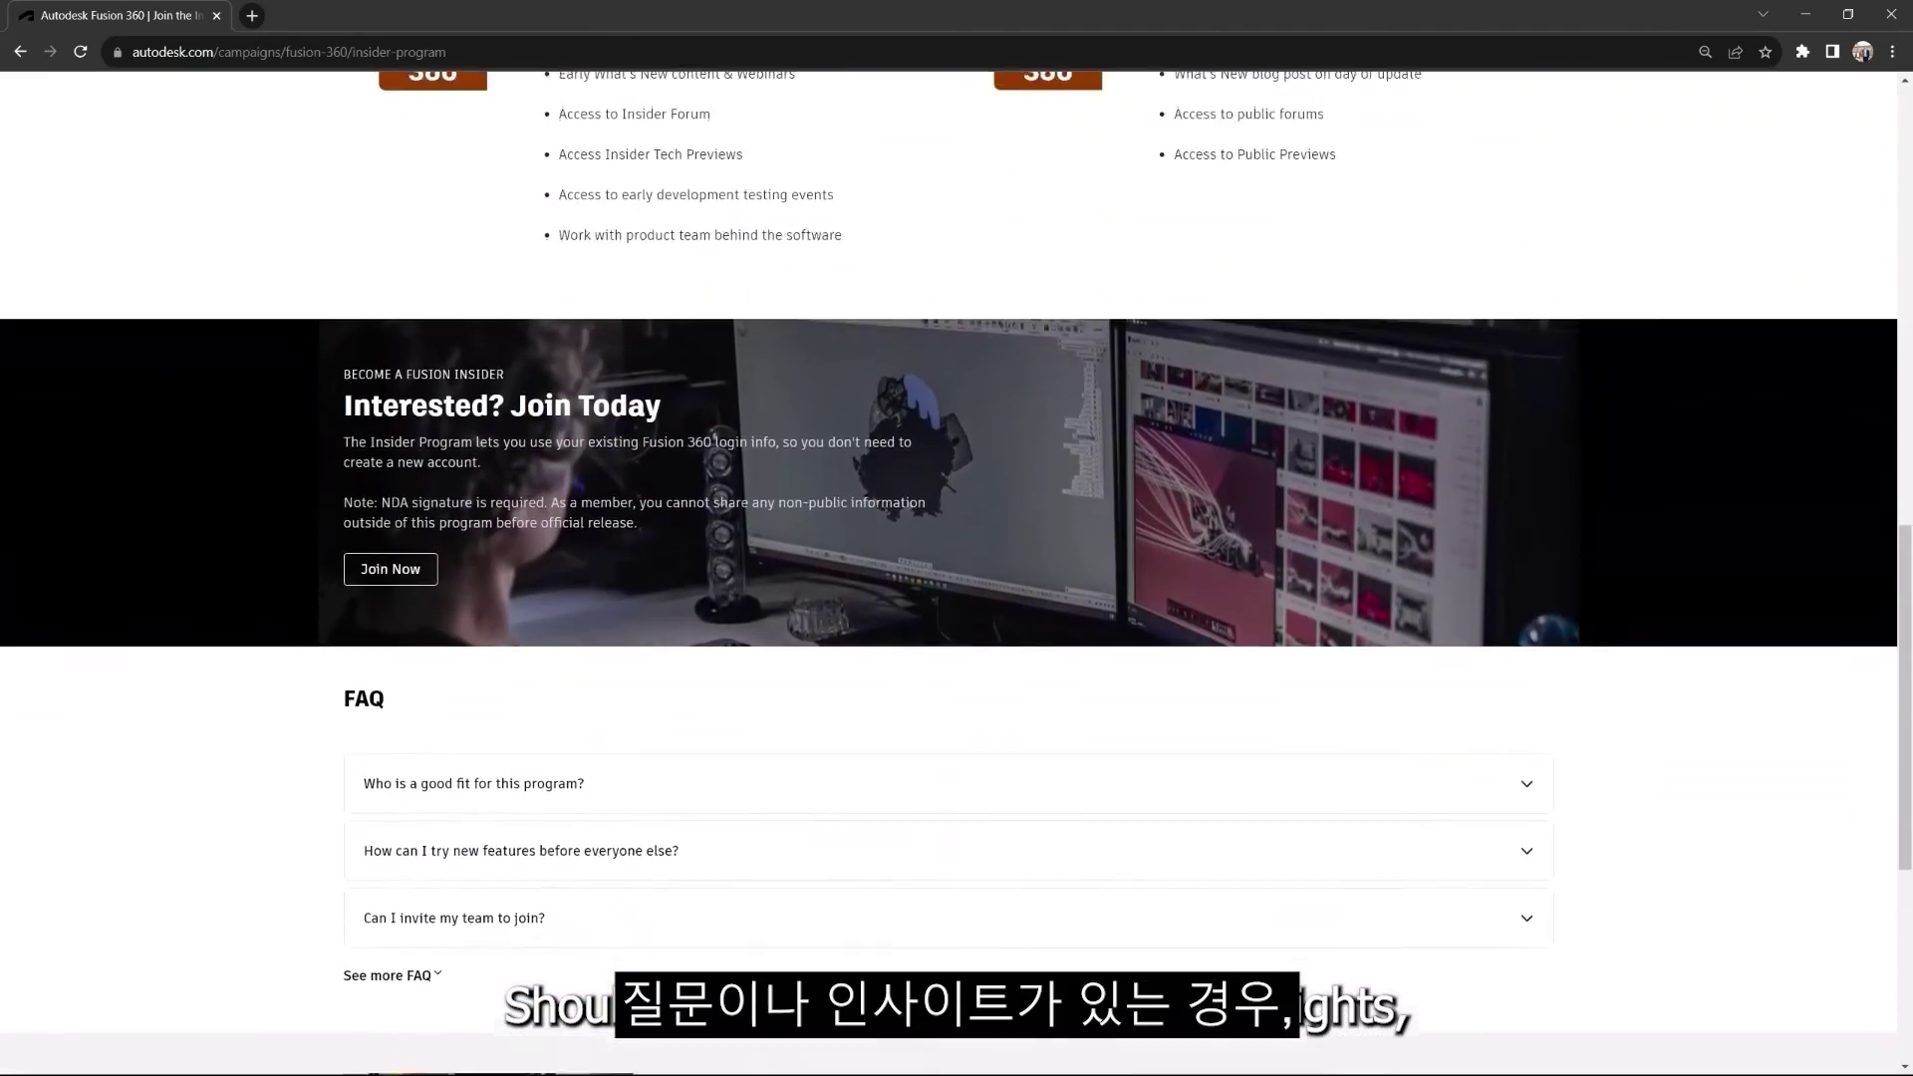
scroll(956, 566, "up", 7)
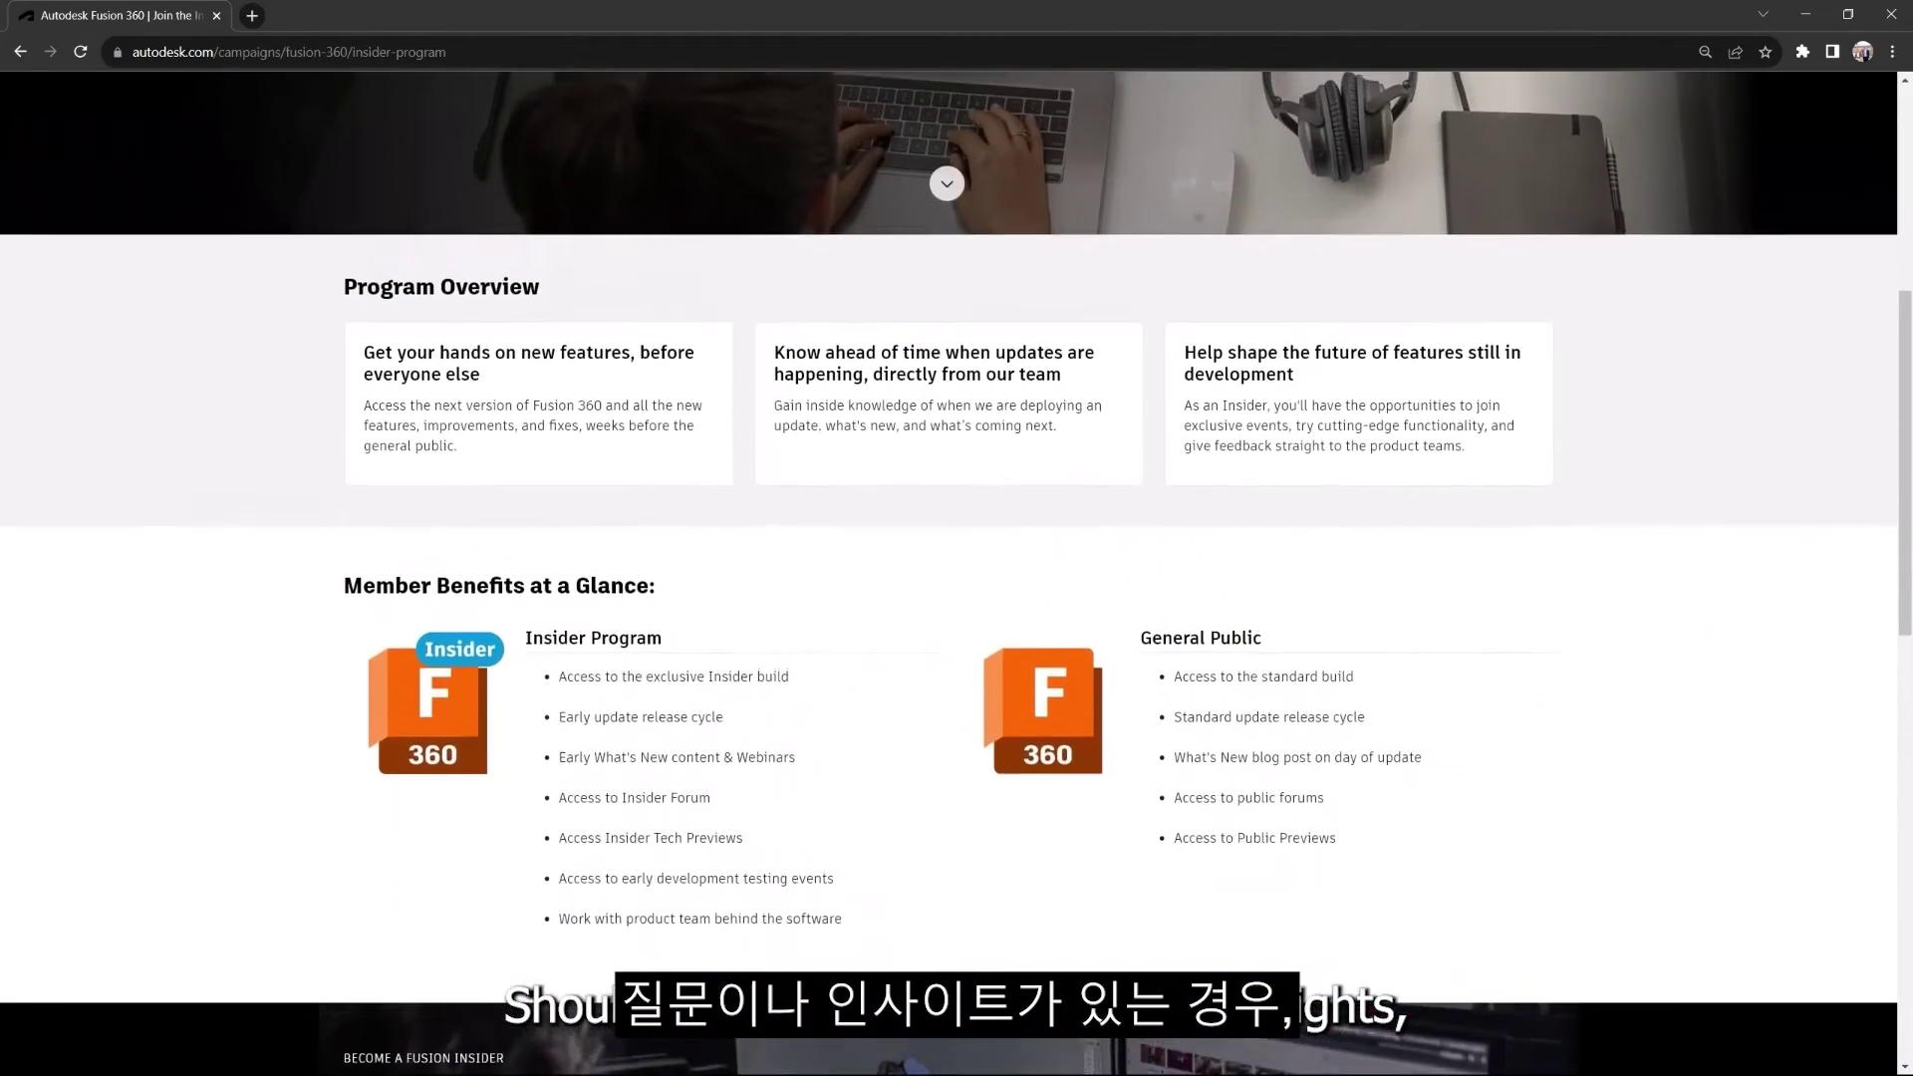
scroll(957, 566, "up", 2)
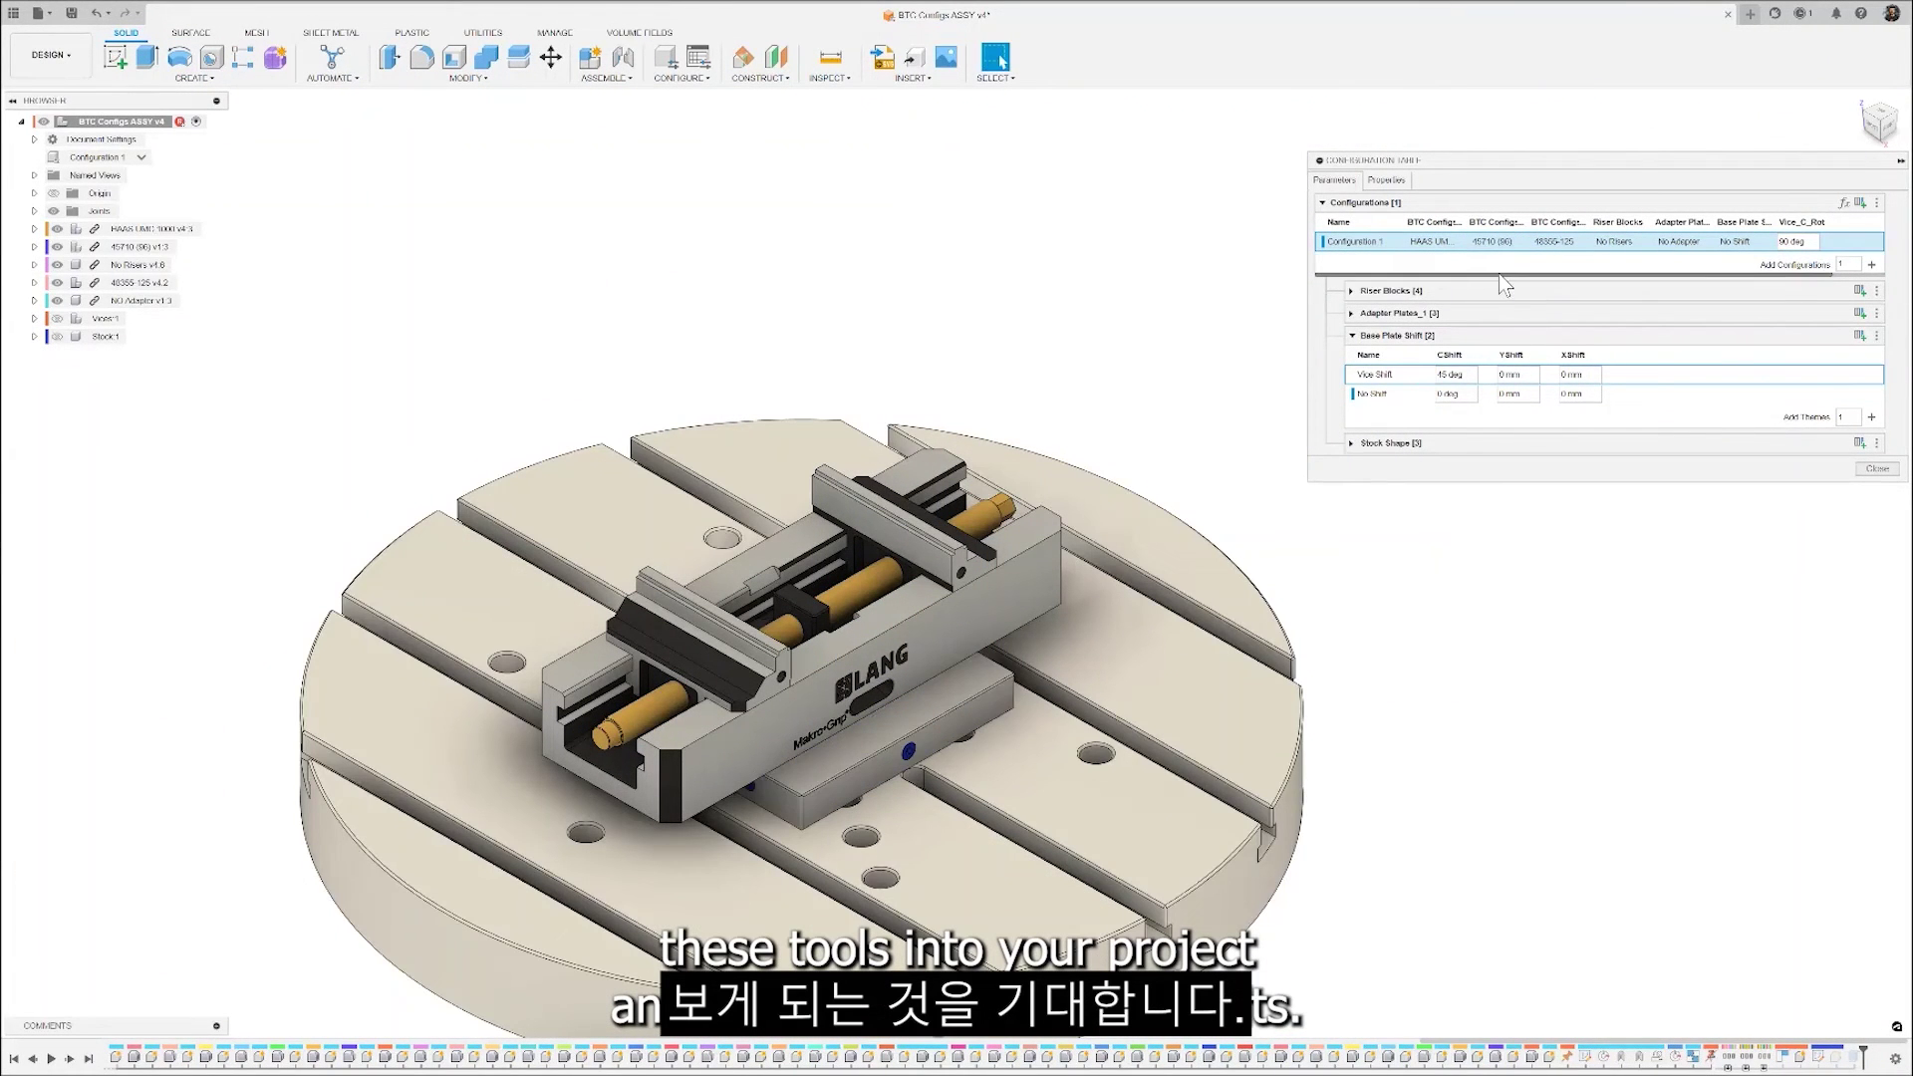
Set Configuration 1 to use the 48120-77 vice on 2 Risers
left_click(1552, 261)
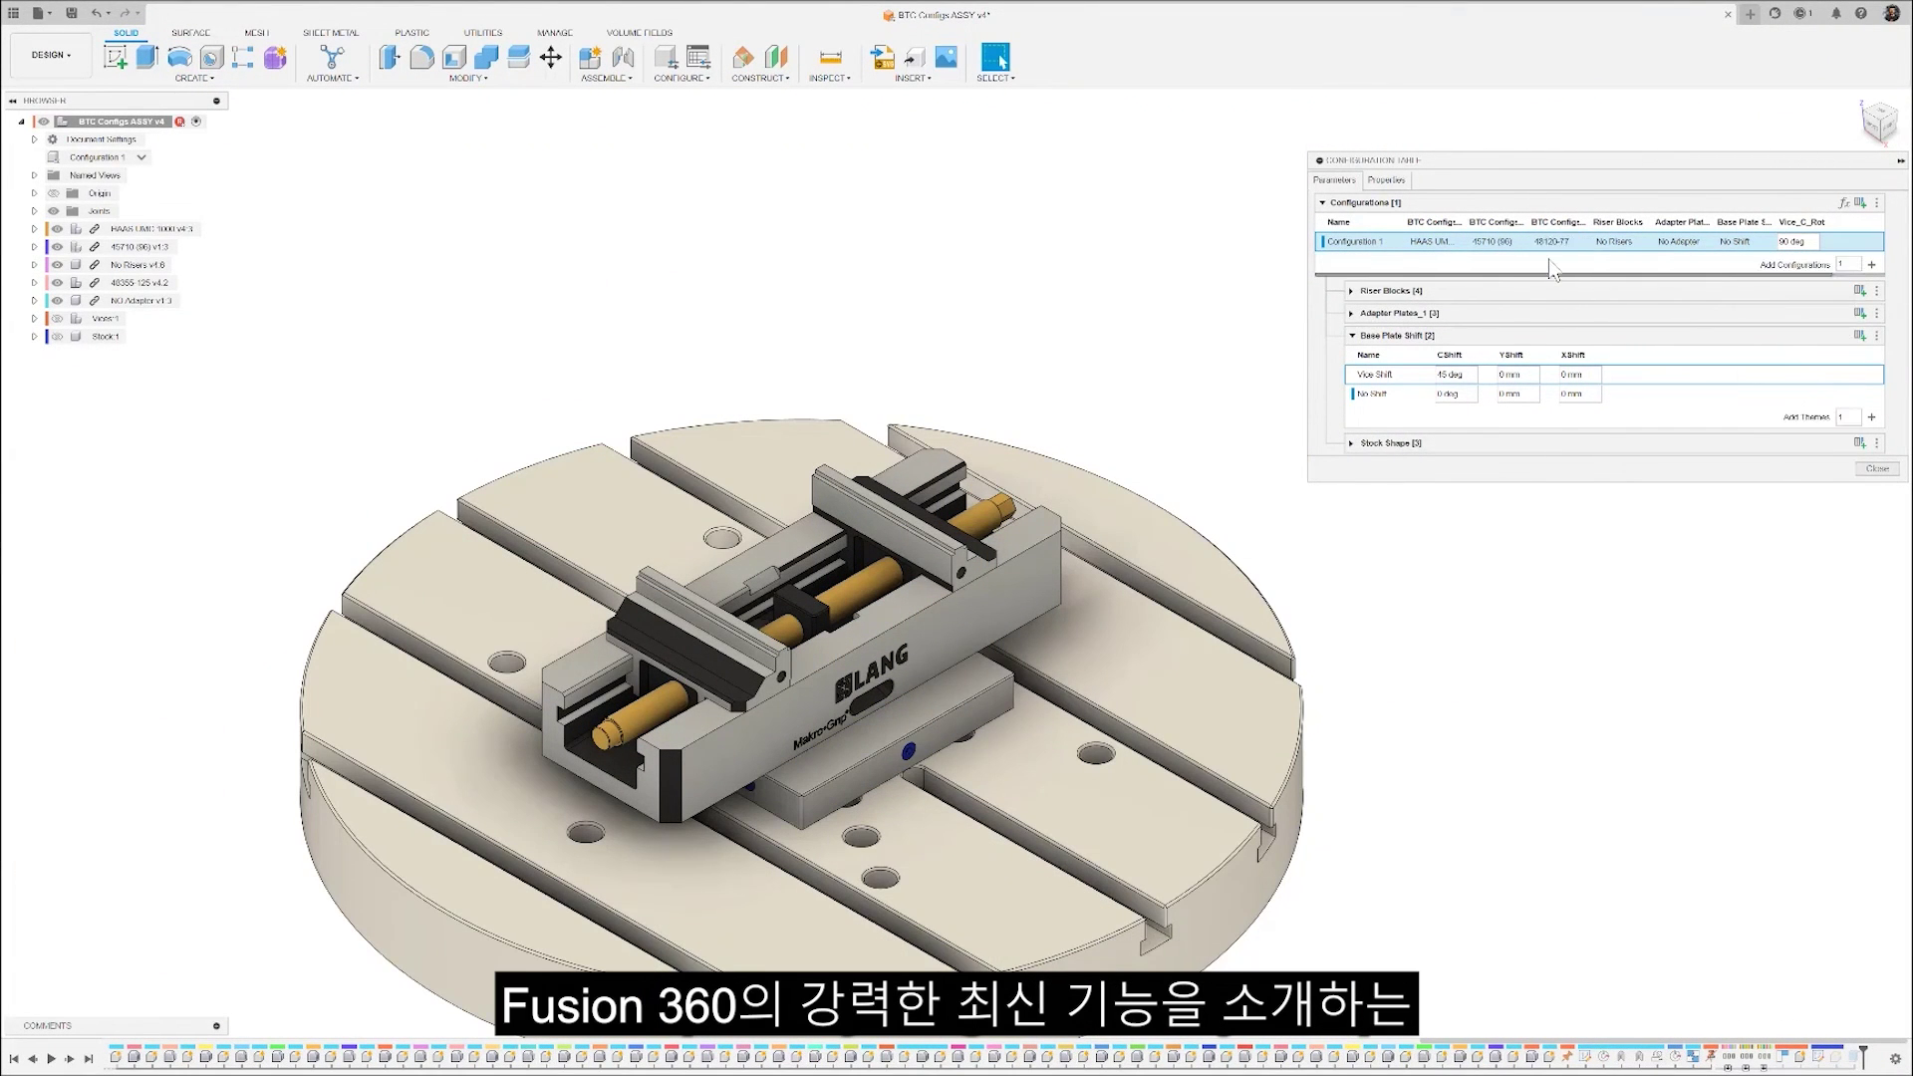
left_click(1617, 241)
left_click(1614, 291)
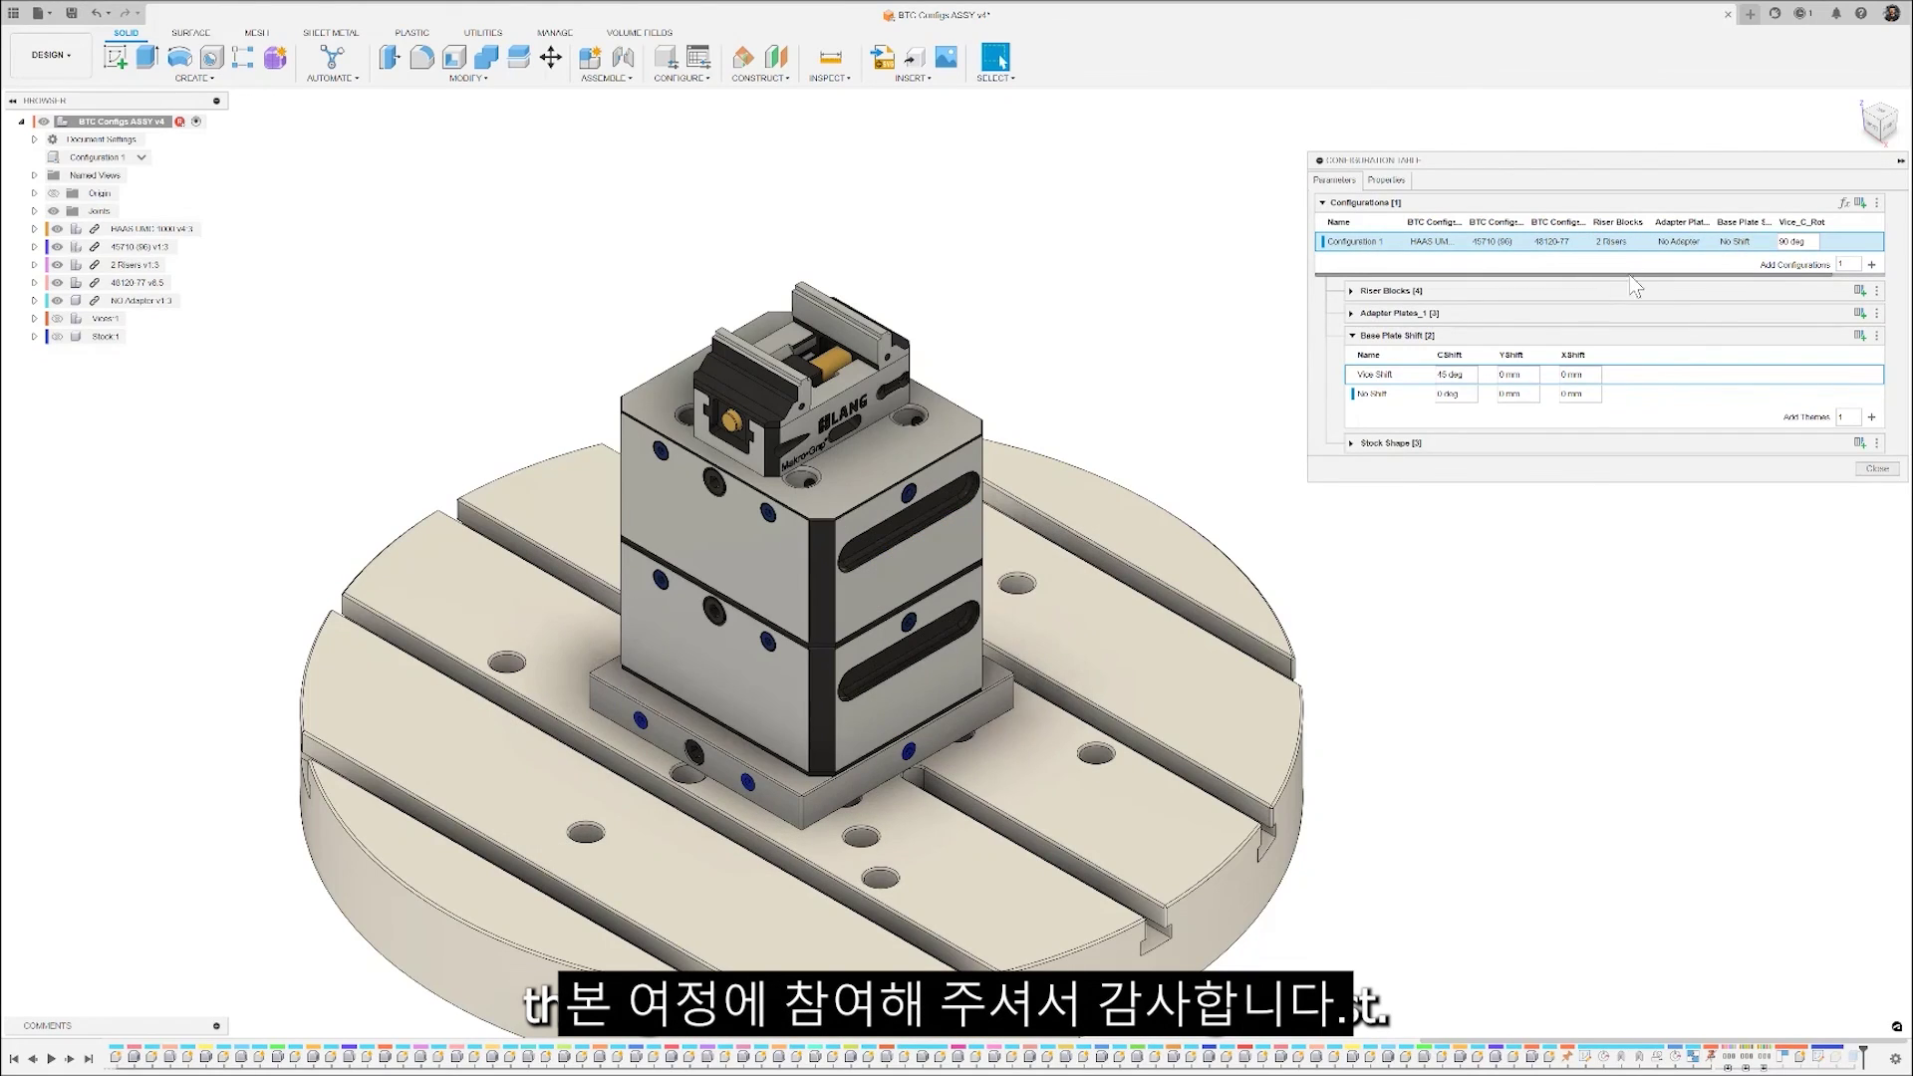